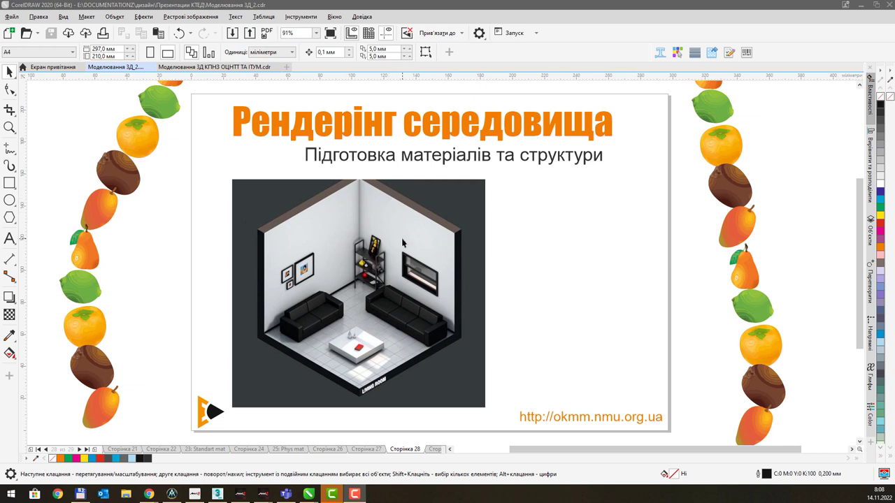
Step: Check the room render on the CorelDRAW slide, then bring the 3ds Max room scene into view
click(295, 215)
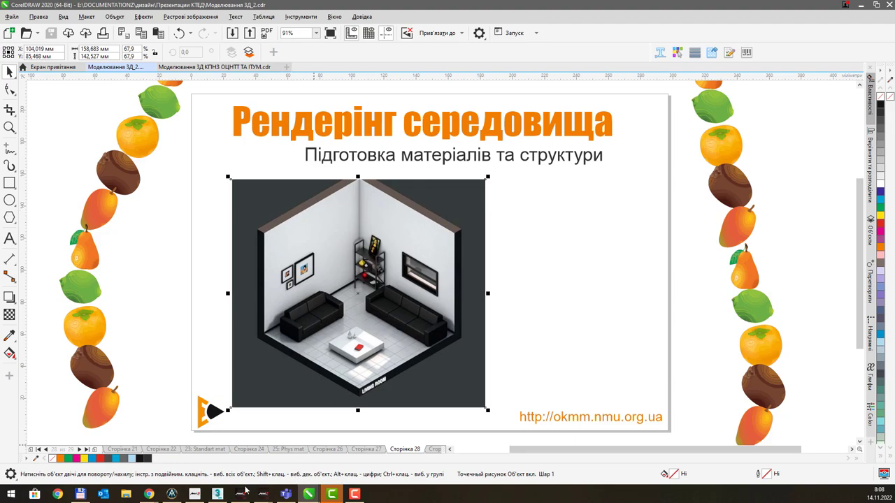
click(217, 495)
mouse_move(429, 248)
middle_down()
mouse_move(397, 233)
mouse_move(417, 202)
middle_up()
scroll(397, 232, up, 2)
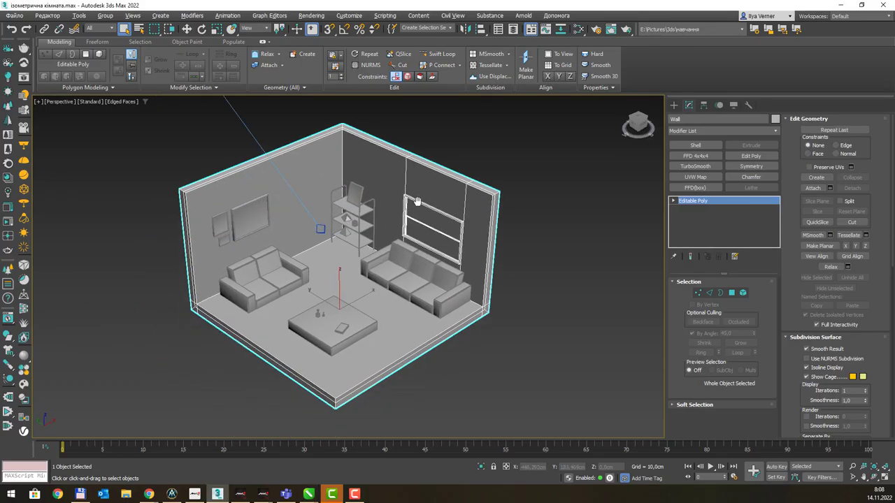
Step: Show the room through the camera view in orthographic mode, recentred in the viewport
scroll(420, 199, down, 4)
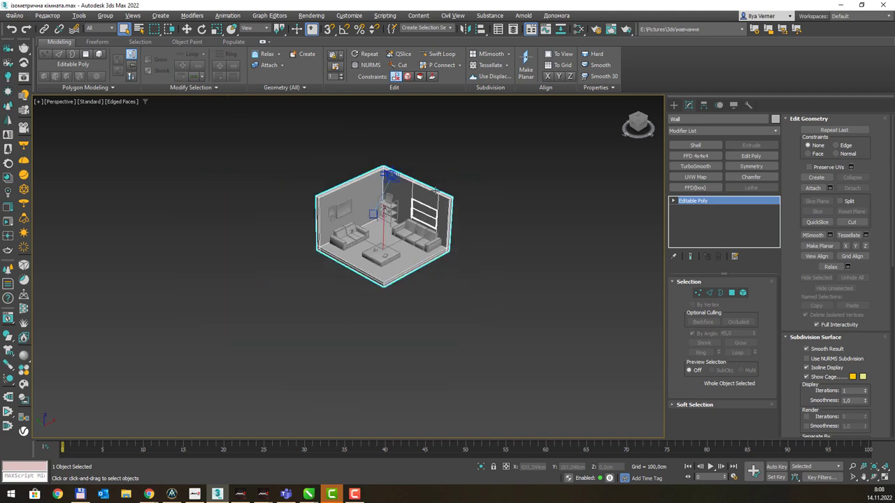
mouse_move(435, 193)
alt+middle_down()
mouse_move(479, 189)
mouse_move(452, 205)
alt+middle_up()
key(c)
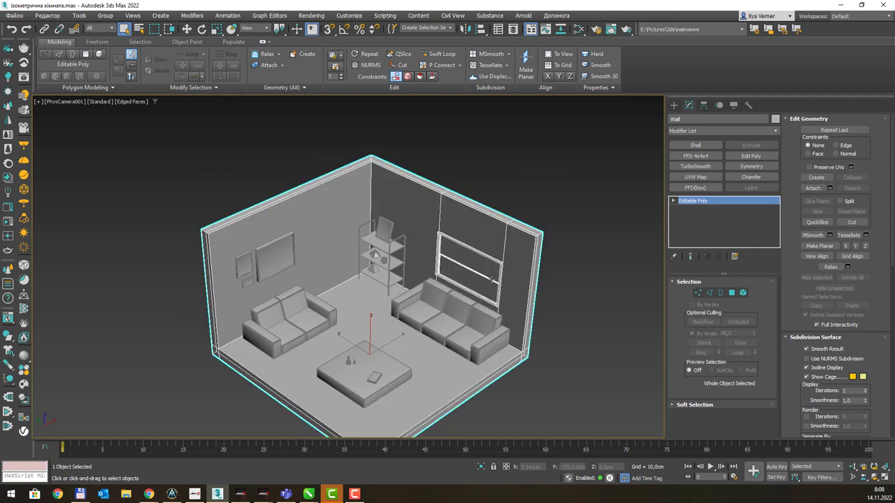
key(u)
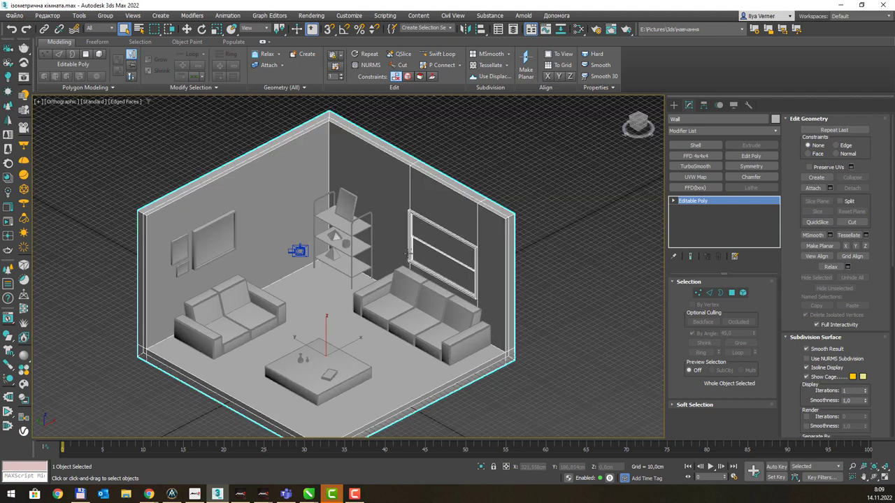
mouse_move(407, 233)
middle_down()
mouse_move(421, 205)
mouse_move(395, 223)
mouse_move(399, 201)
middle_up()
scroll(417, 215, down, 2)
scroll(395, 225, up, 2)
Step: Compare the orthographic room against the CorelDRAW reference slide, then return to 3ds Max
key(alt+Tab)
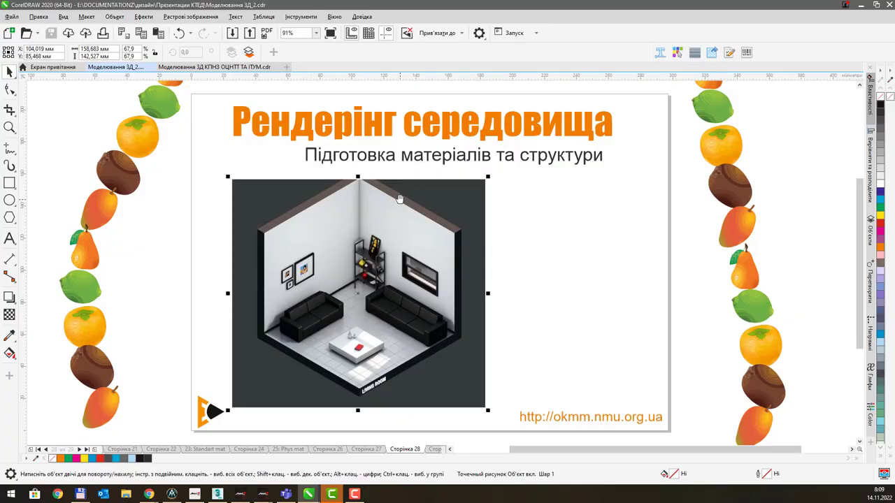
key(alt+Tab)
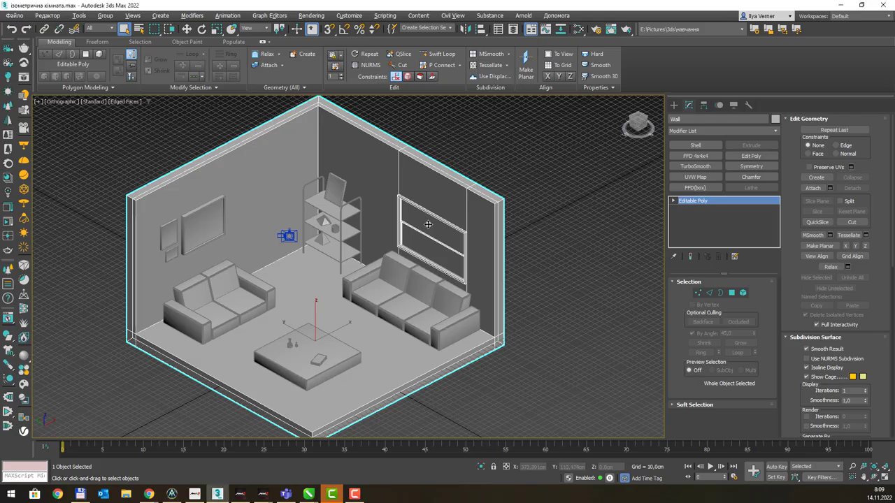
key(alt+Tab)
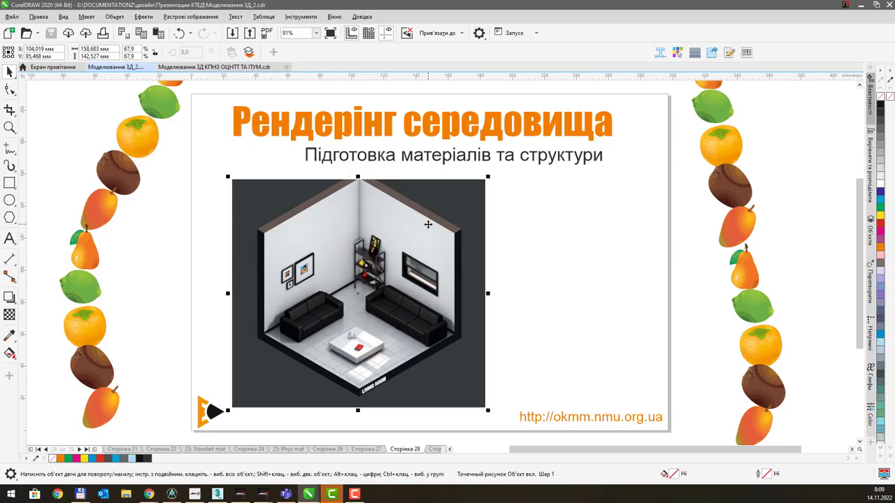
middle_drag(480, 229, 454, 229)
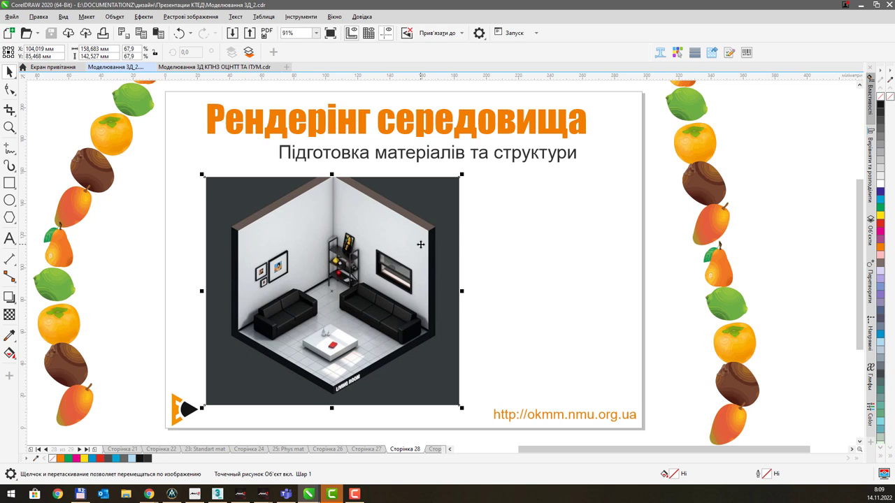
key(super+g)
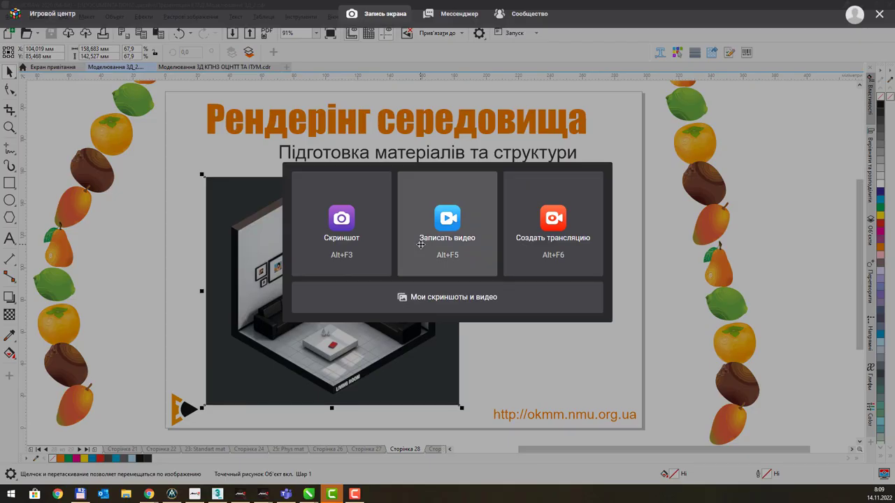
click(681, 278)
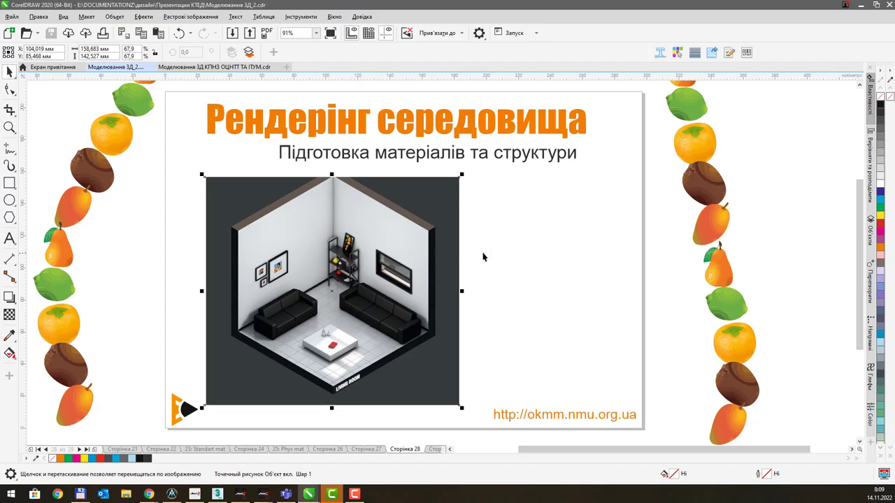
key(alt+Tab)
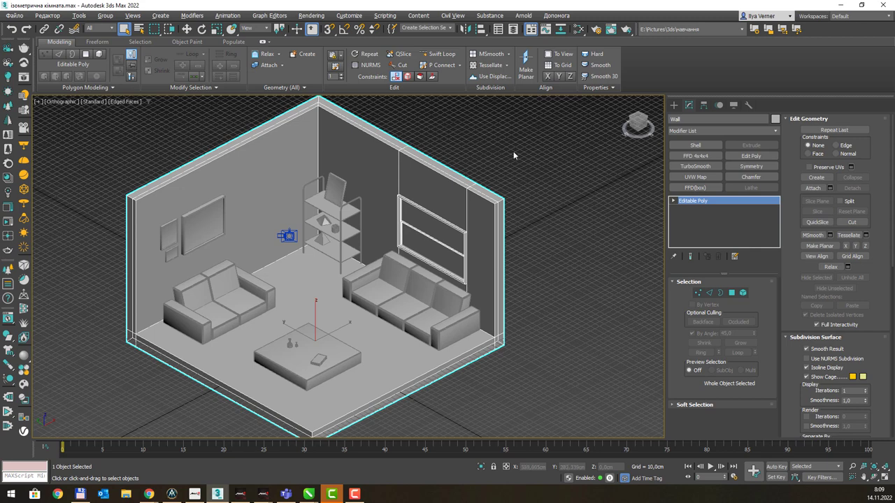
Step: In Render Setup, set the target to ActiveShade Mode so the renderer becomes Arnold
click(596, 29)
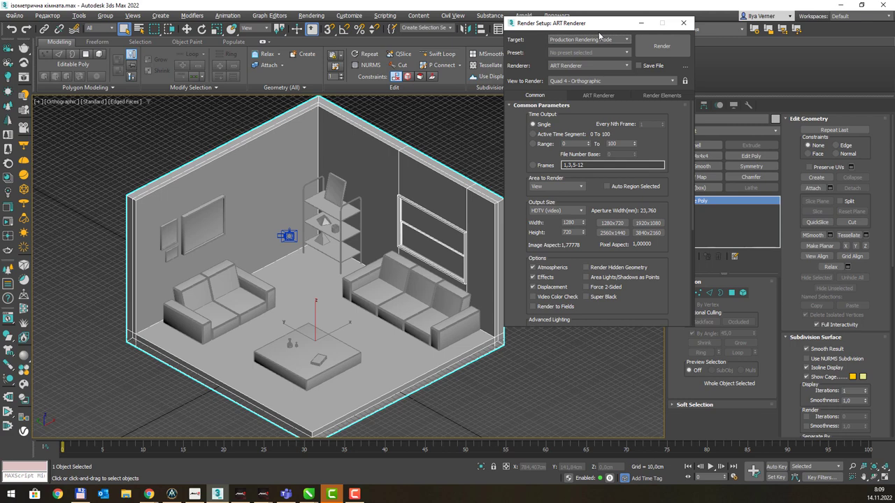
drag(599, 31, 609, 51)
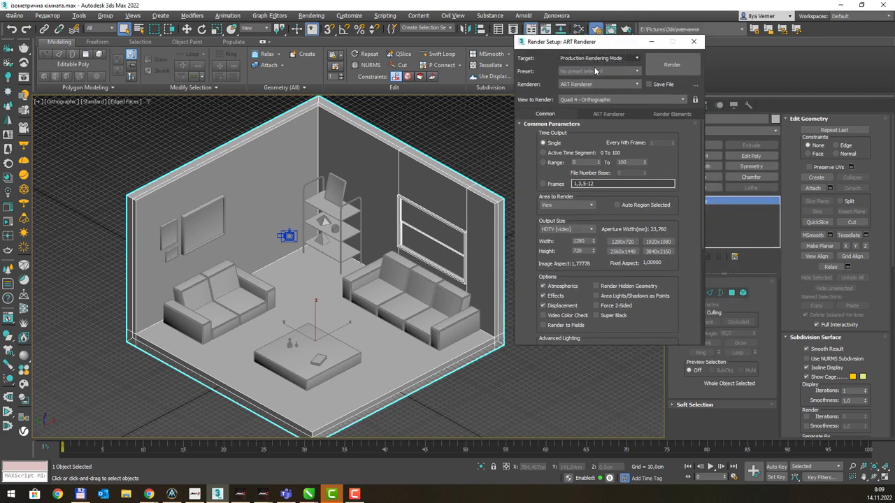
click(584, 83)
click(585, 84)
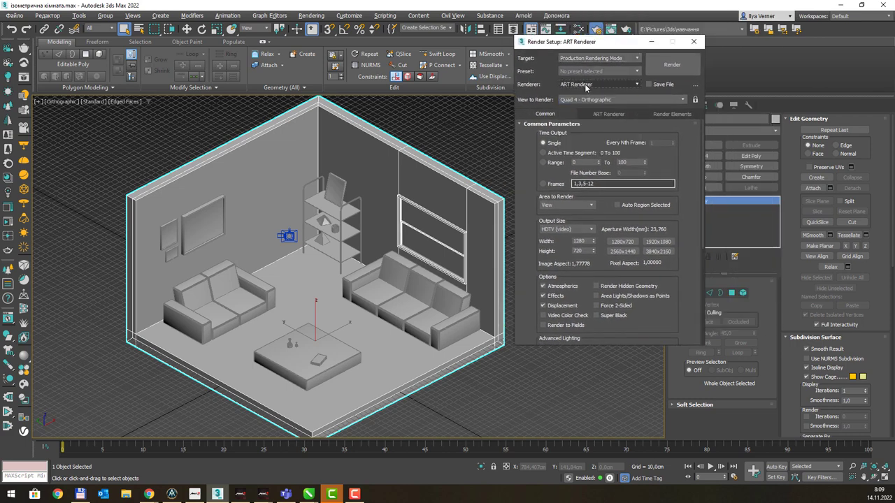
click(594, 60)
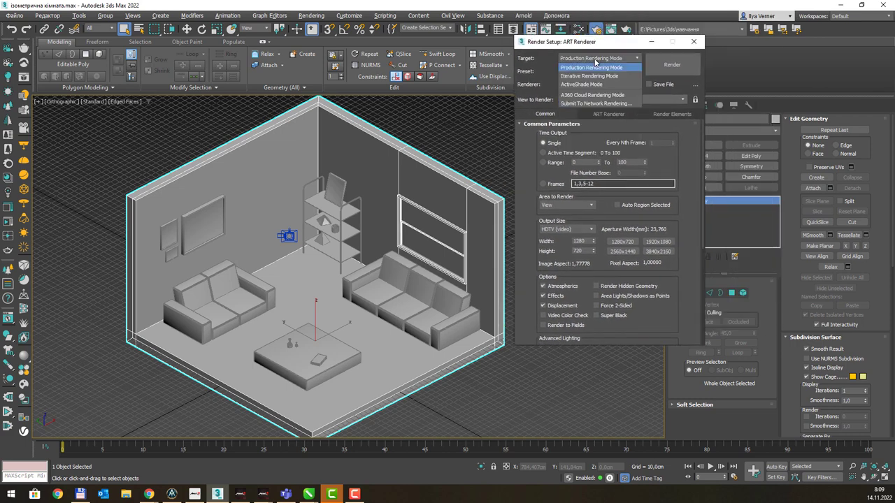
click(583, 84)
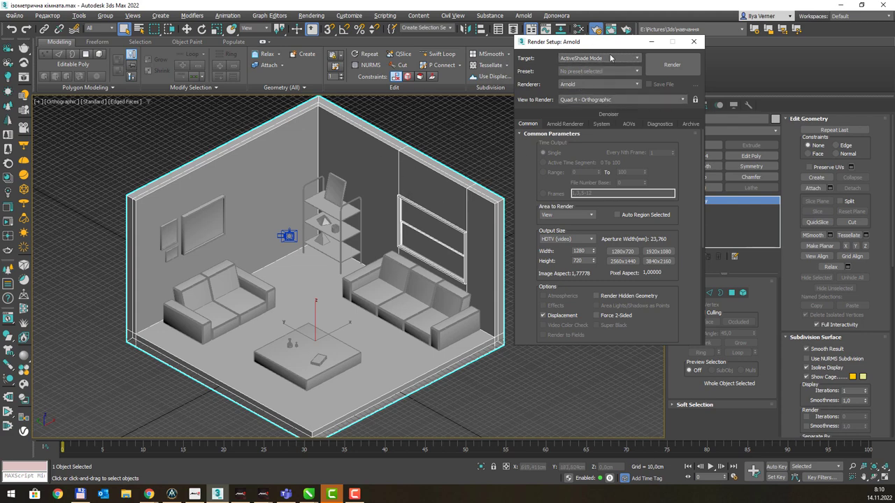
drag(574, 41, 700, 93)
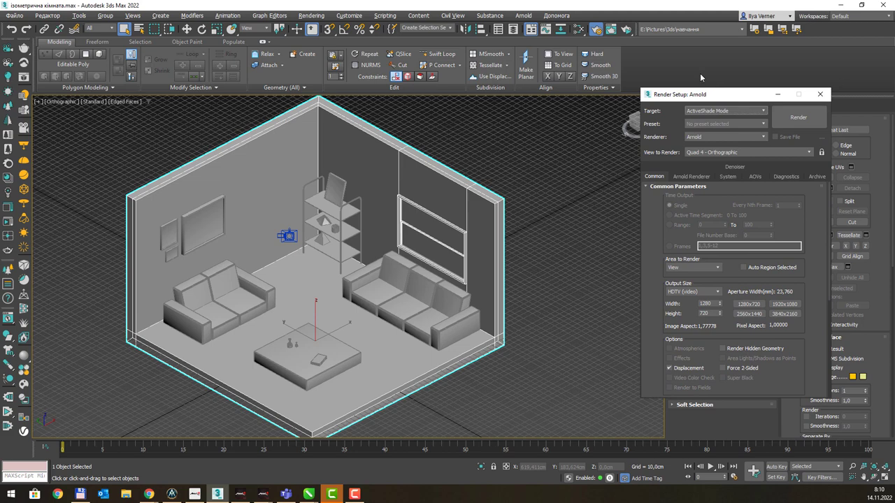
Step: Open the Slate Material Editor full-screen and add a new node view named Construction
click(579, 30)
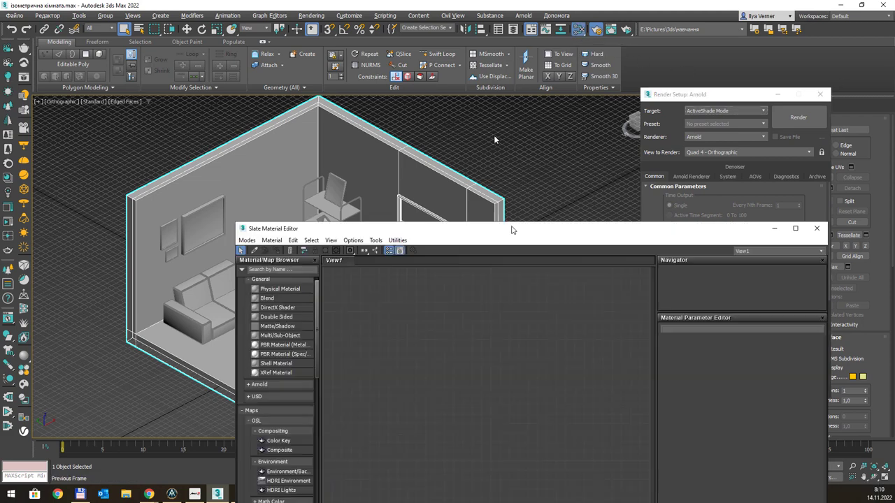
mouse_move(510, 231)
mouse_down()
mouse_move(495, 33)
mouse_move(577, 16)
mouse_up()
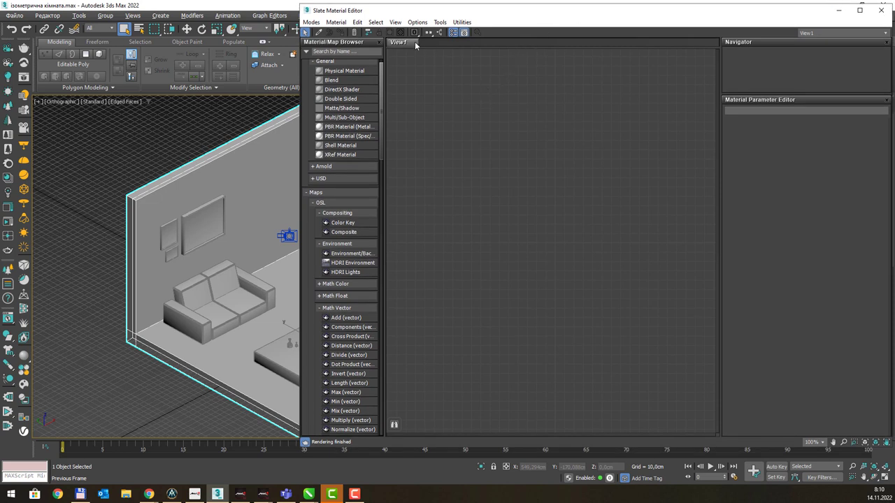
right_click(434, 42)
click(443, 47)
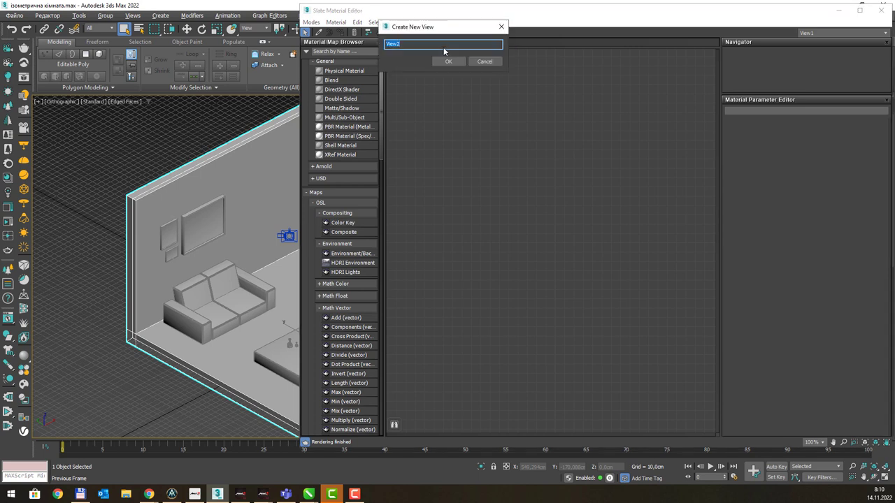
text(COn)
text(struct)
text(ion)
key(Right)
key(Delete)
text(o)
key(Return)
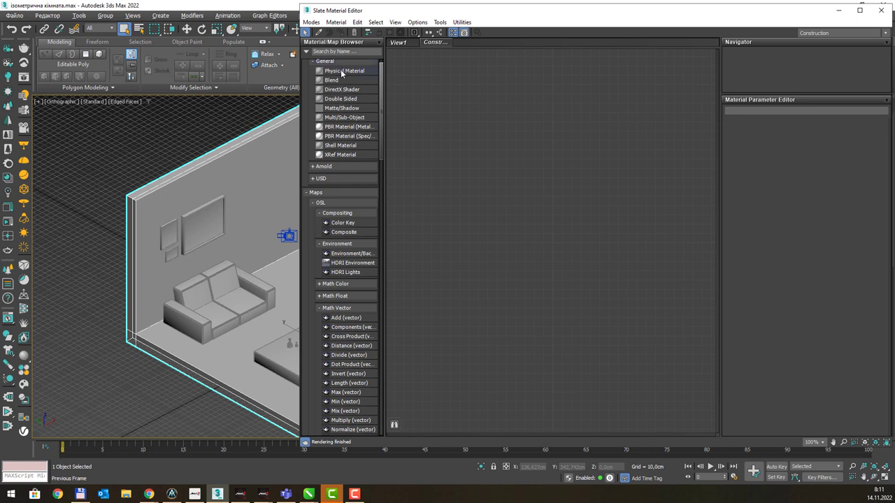
Step: Add a Physical Material node and name it middle
mouse_move(342, 72)
mouse_down()
mouse_move(456, 90)
mouse_move(466, 135)
mouse_move(460, 131)
mouse_up()
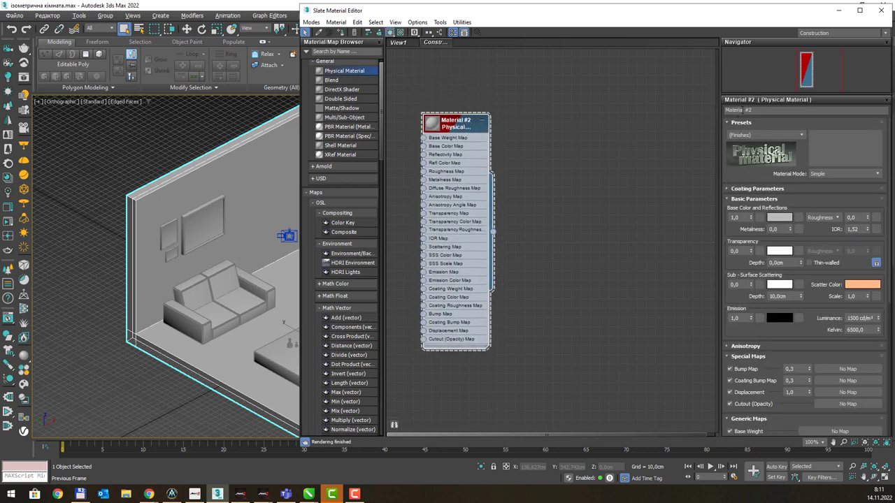
click(755, 110)
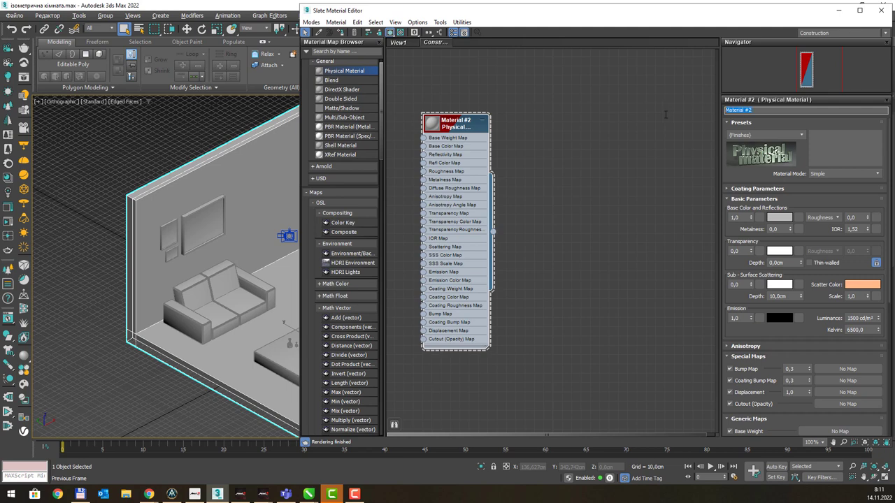
text(middle)
key(Return)
click(562, 112)
Step: Duplicate the middle material and name the copy Walls
shift+drag(452, 125, 563, 127)
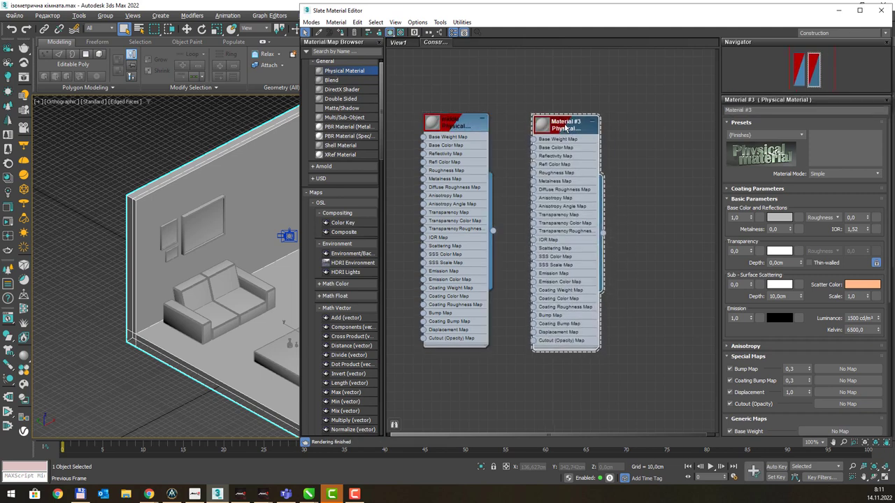
click(768, 110)
text(Walls)
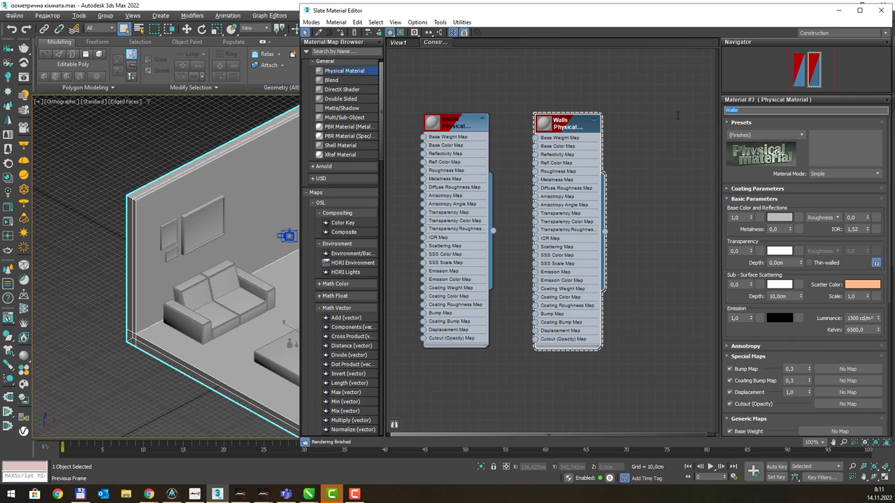
key(Return)
Step: Add a third Physical Material beside the others and name it floor
middle_drag(631, 139, 598, 143)
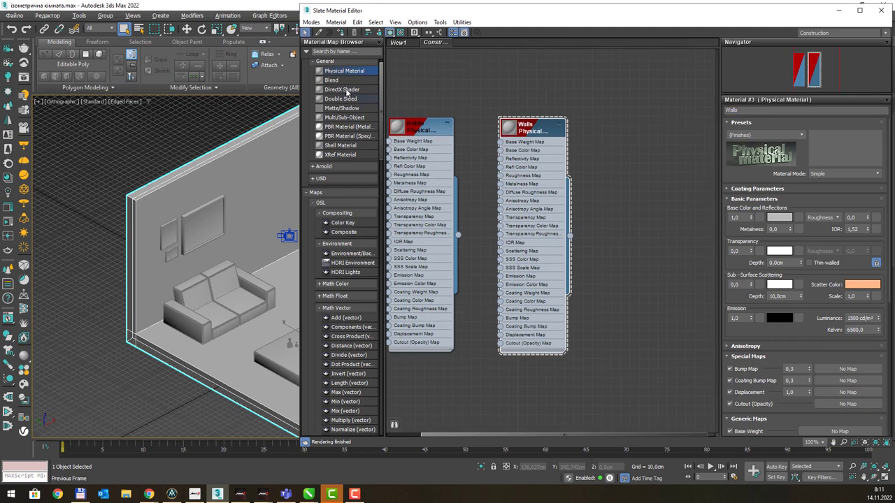
key(ctrl+v)
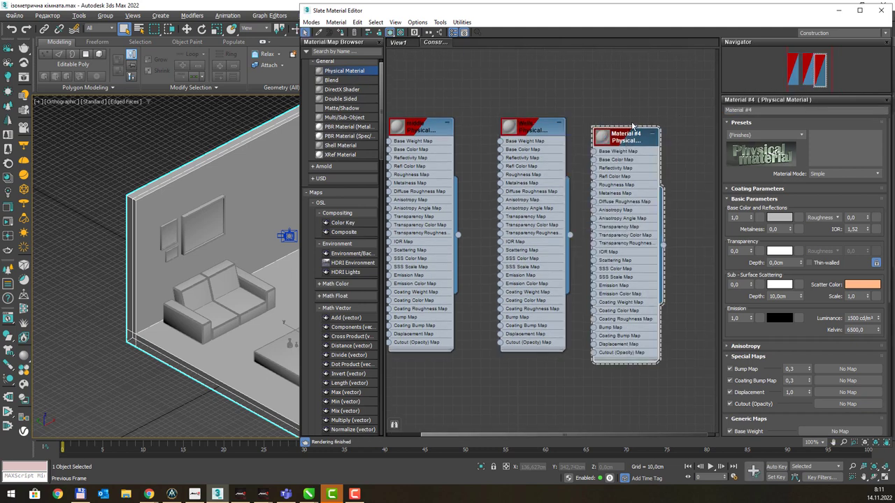
drag(627, 139, 638, 130)
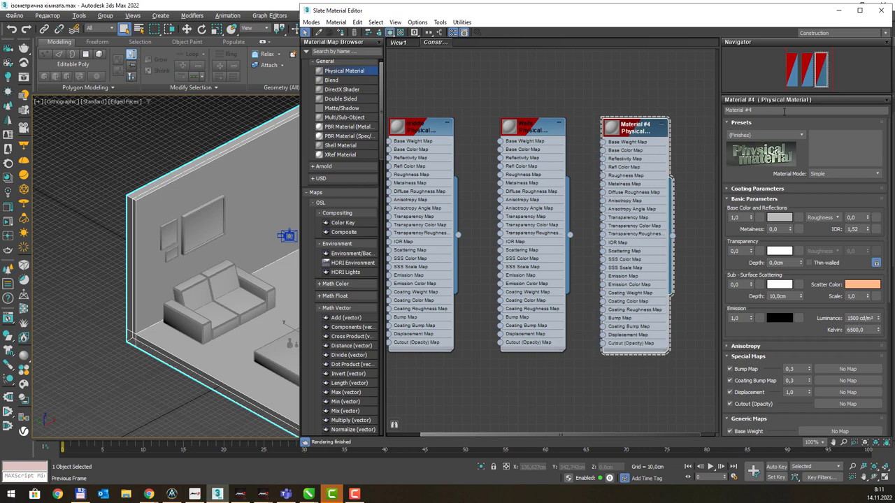
text(floo)
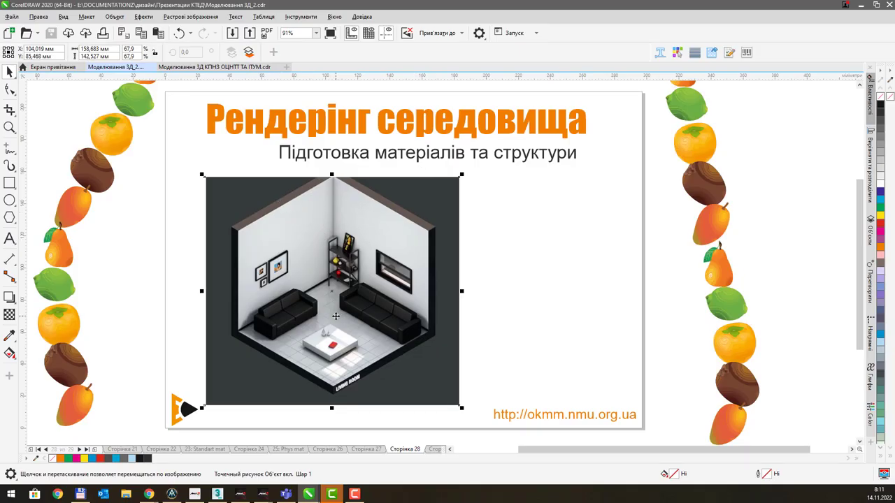
key(alt+Tab)
key(alt+Tab)
key(alt+Tab)
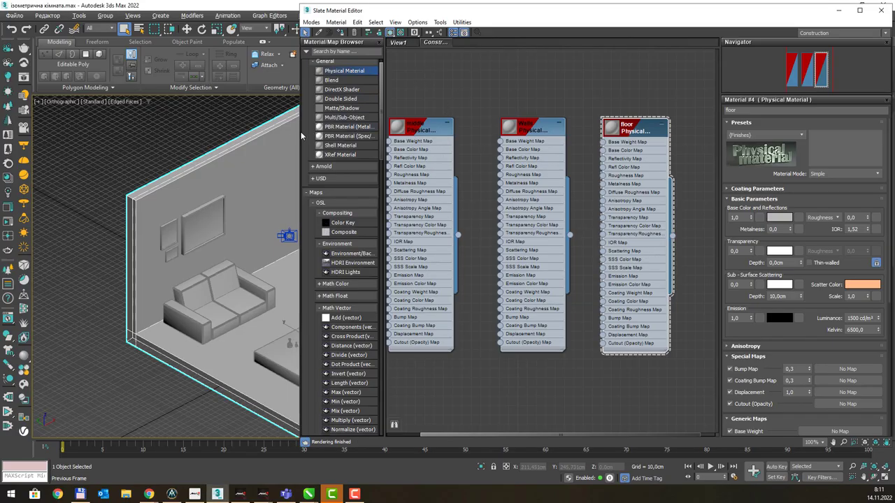
Step: Create a new node view named Furniture
right_click(476, 41)
click(486, 47)
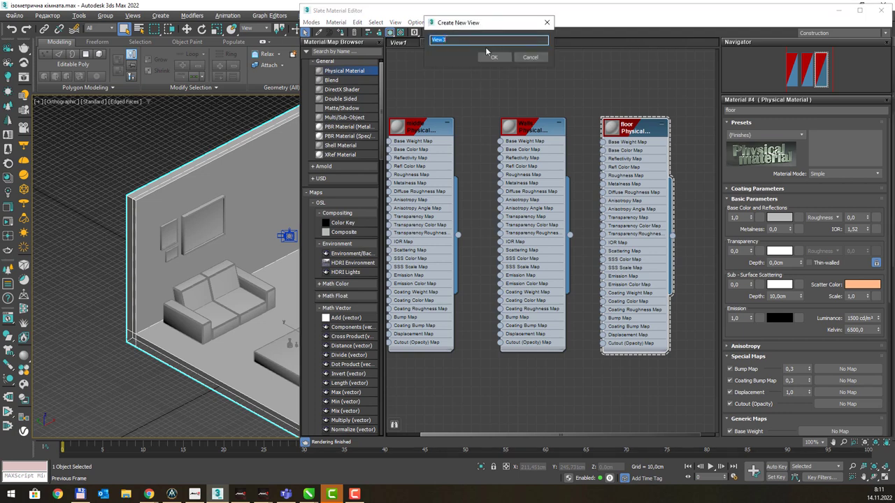
text(Fru)
key(ctrl+a)
text(Furni)
text(ture)
click(483, 58)
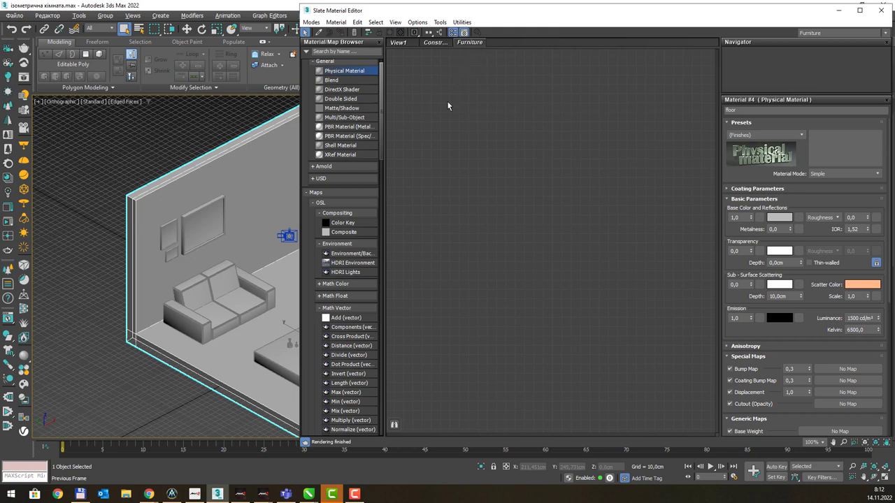
Step: Drag a new Physical Material, Material #5, into the Furniture view
mouse_move(351, 75)
mouse_down()
mouse_move(496, 97)
mouse_move(456, 107)
mouse_up()
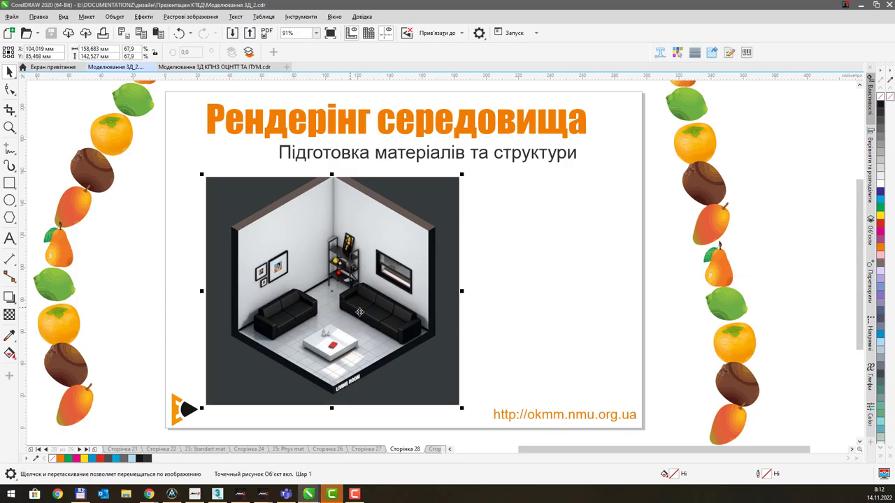
scroll(369, 319, up, 2)
scroll(367, 318, up, 3)
scroll(357, 263, down, 2)
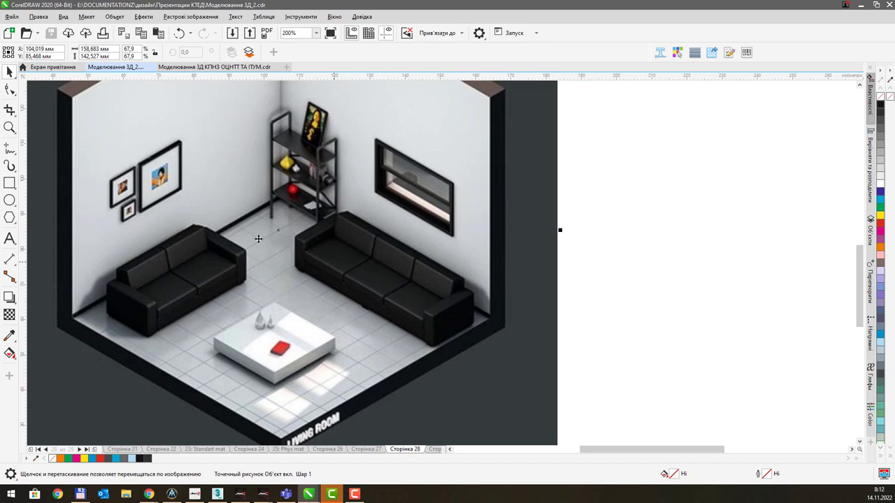
key(alt+Tab)
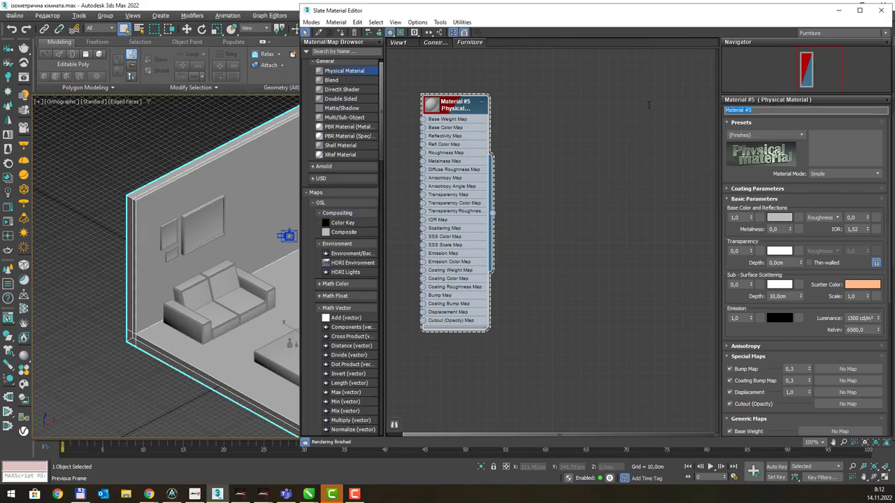
Step: Name Material #5 sofa and add a second Physical Material named Table
text(sofa)
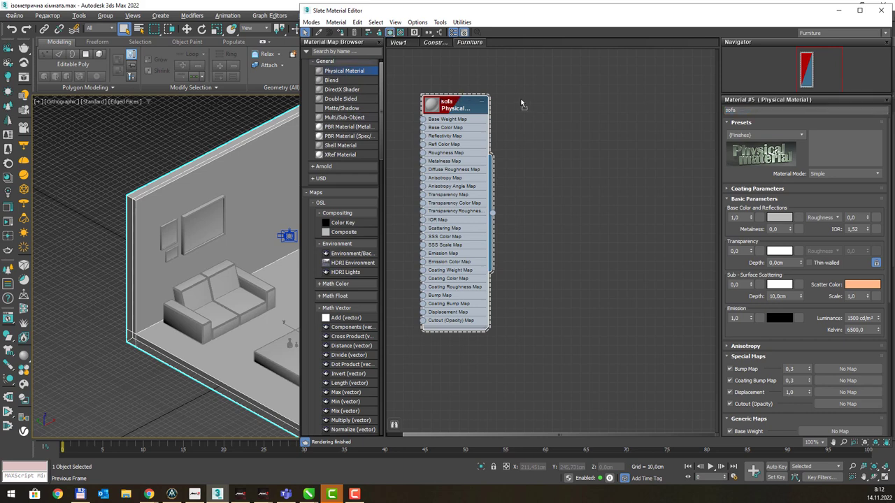
key(ctrl+v)
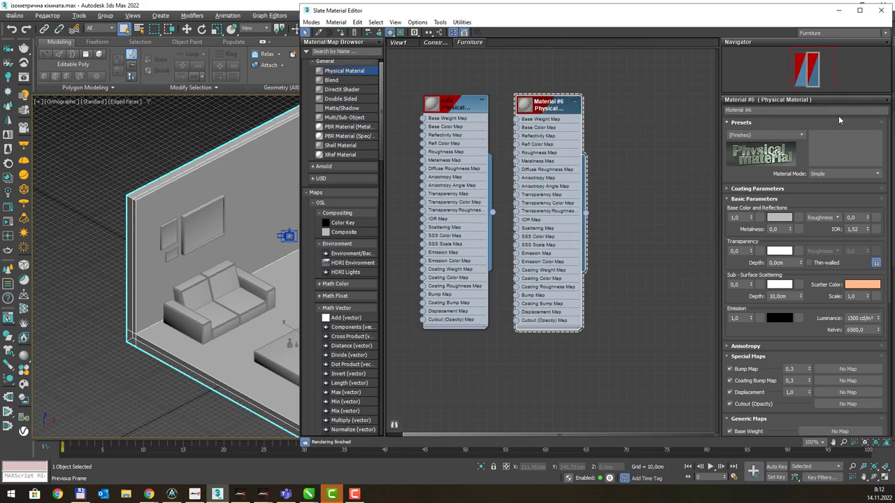
click(832, 110)
text(Table)
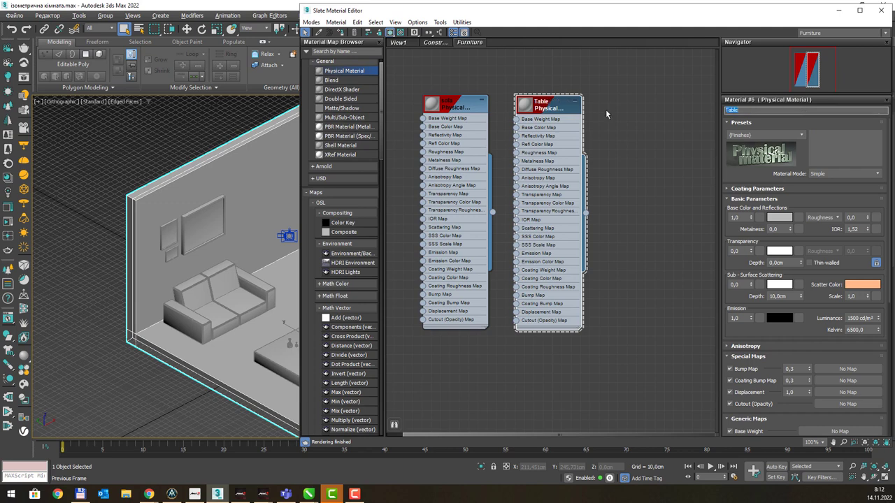
key(alt+Tab)
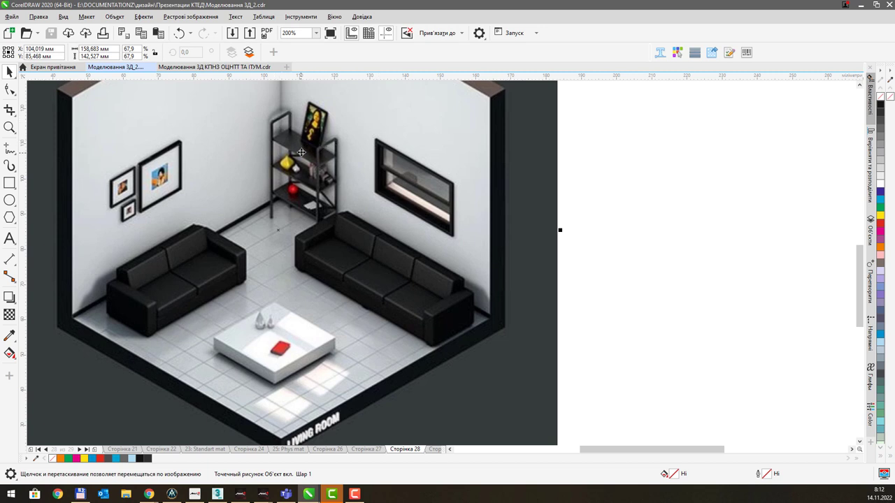
key(alt+Tab)
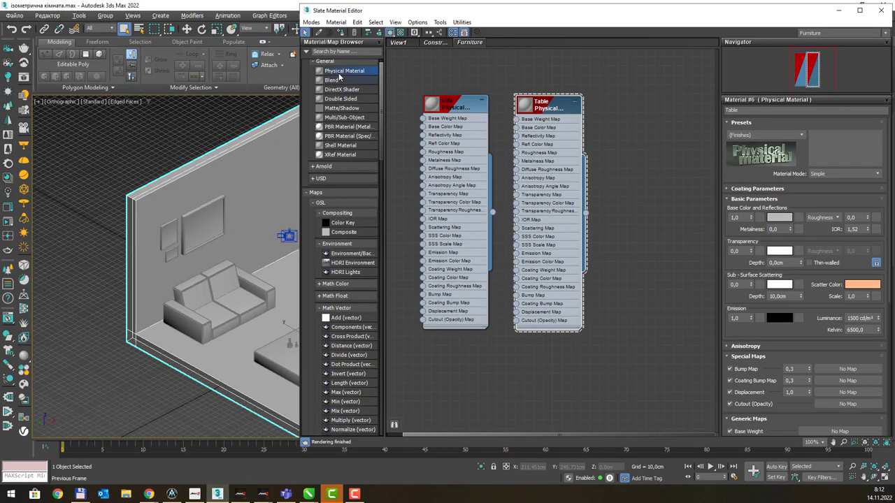
Step: Add two more Physical Materials and name the first of them Shelf_wood
shift+drag(577, 114, 641, 112)
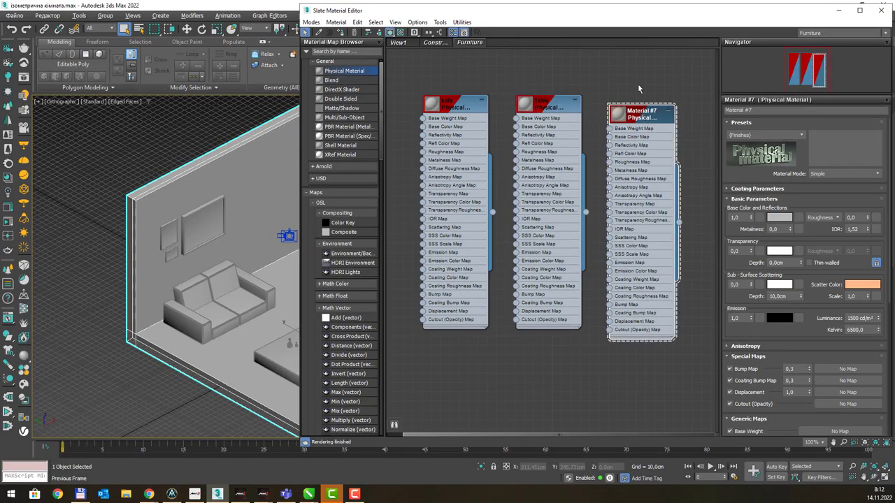
mouse_move(637, 83)
middle_down()
mouse_move(491, 136)
mouse_move(510, 128)
middle_up()
key(alt+Tab)
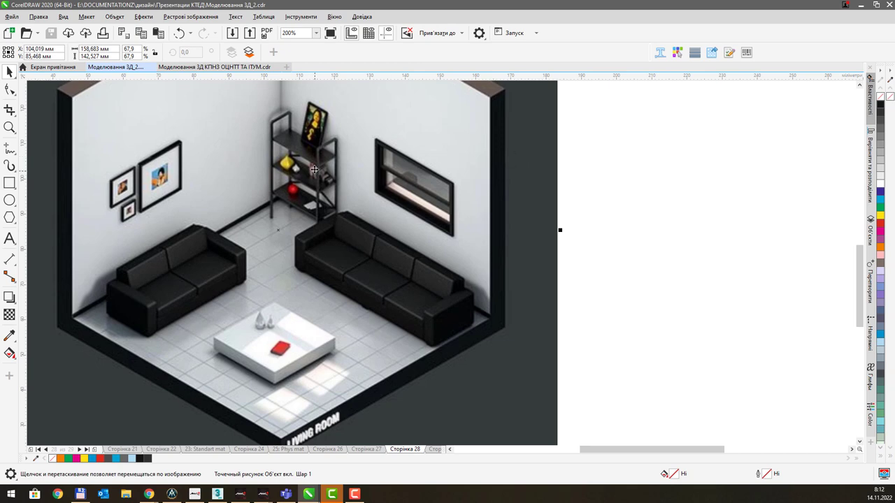
key(alt+Tab)
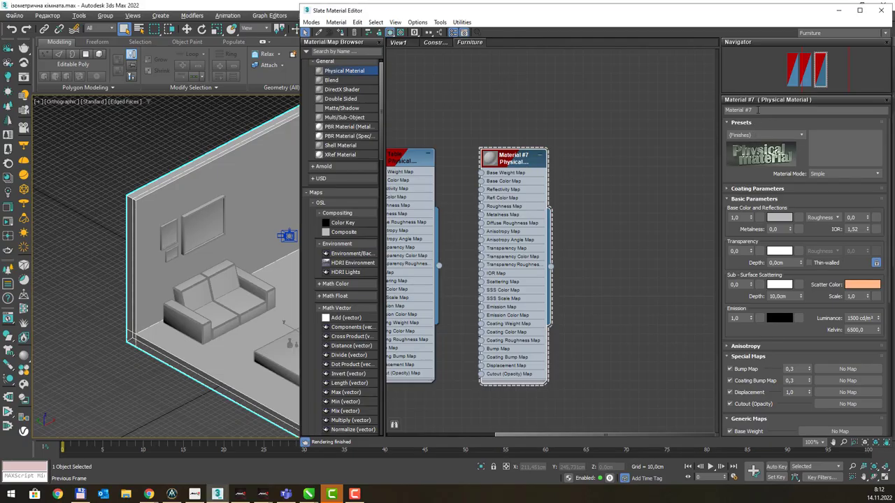
click(757, 109)
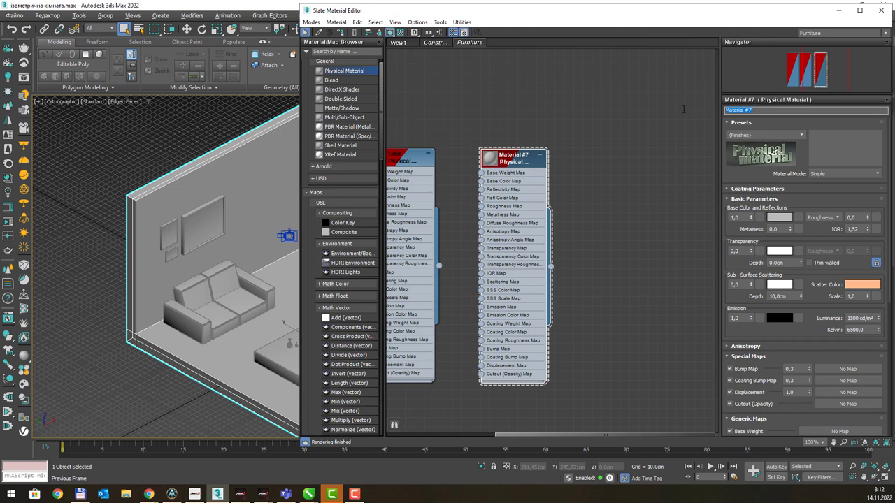
text(s)
drag(338, 70, 612, 166)
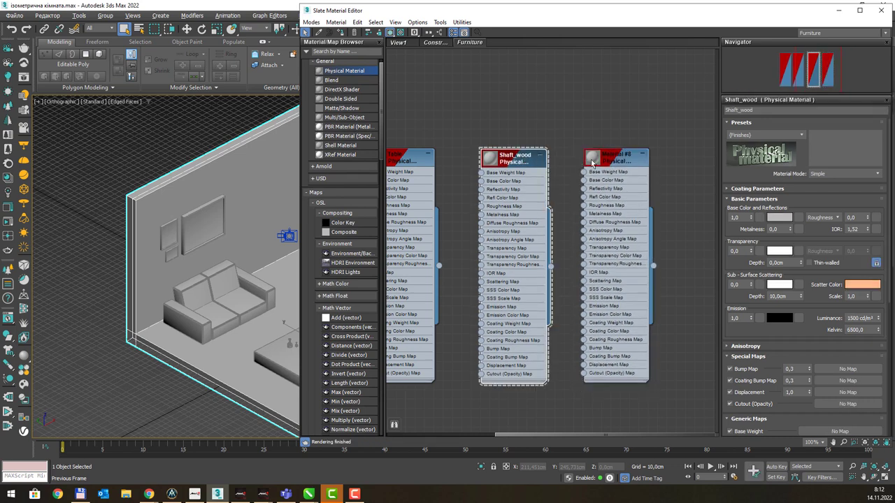
drag(611, 165, 621, 163)
click(513, 158)
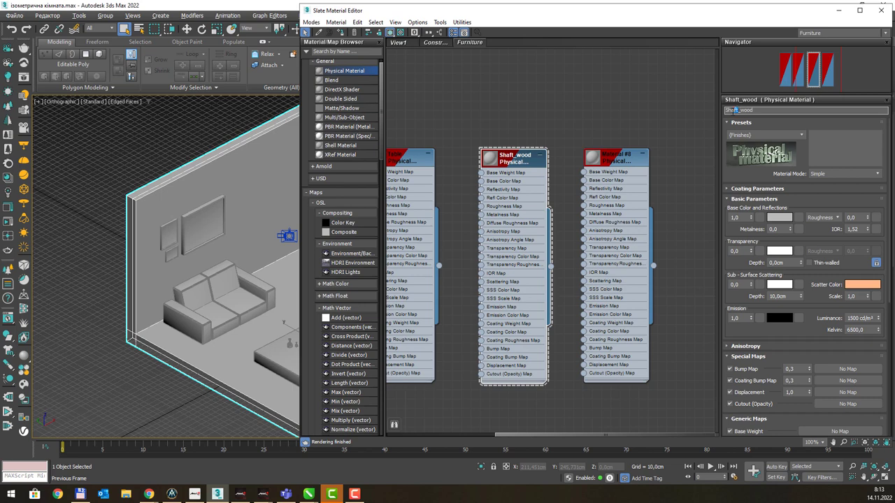
text(Shelf)
Step: Rename Material #8 to Shelf_metal and check the CorelDRAW reference
double_click(617, 162)
click(767, 109)
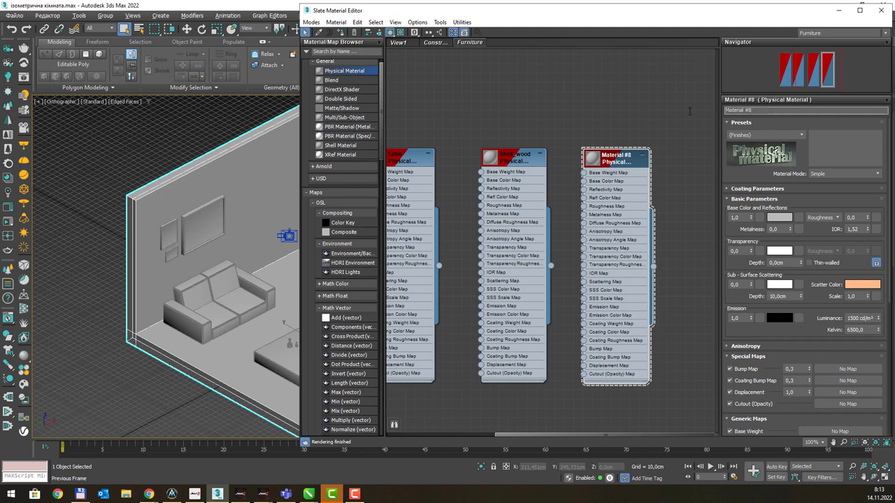
key(ctrl+v)
double_click(786, 110)
text(me)
key(Return)
key(alt+Tab)
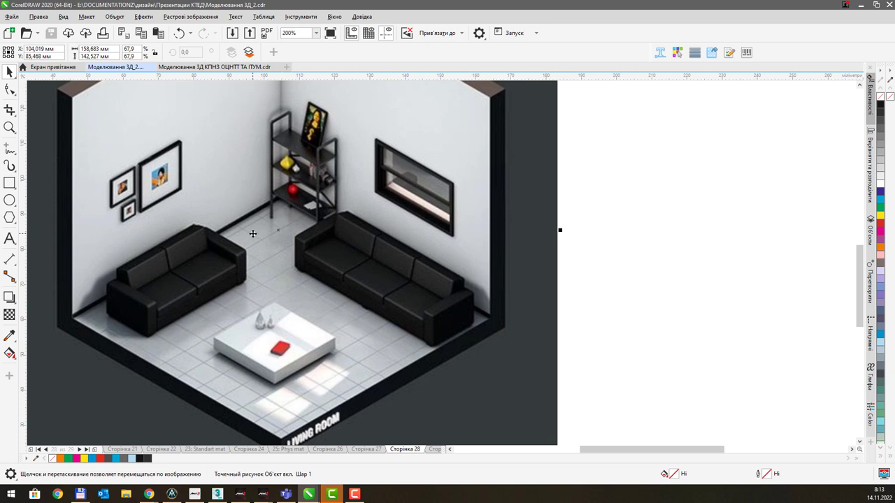
click(308, 494)
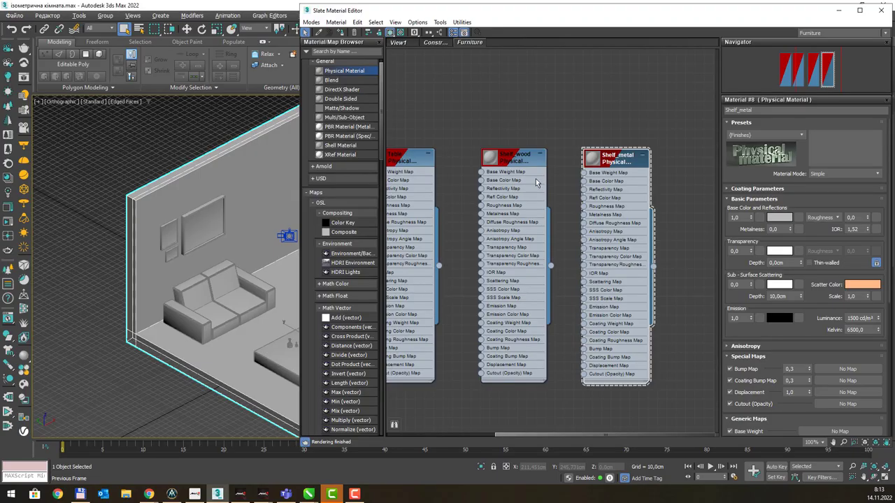
Step: Add a node view named extras, then glance at the CorelDRAW reference
right_click(517, 40)
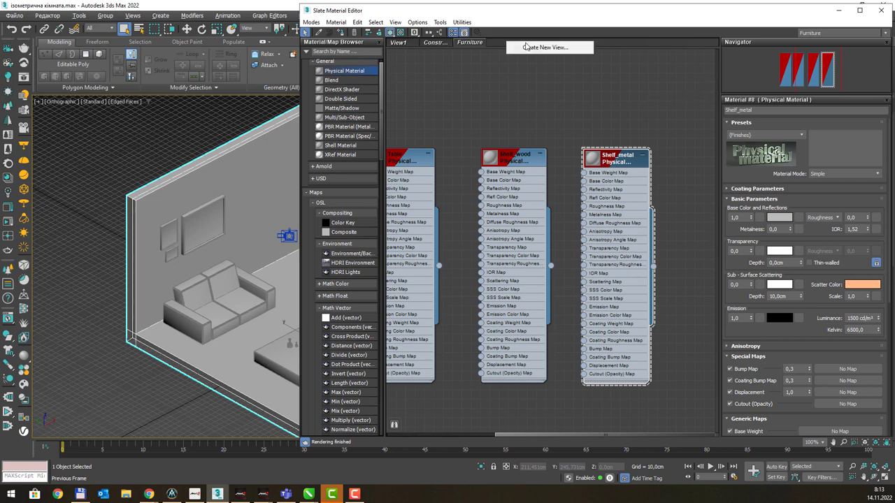
click(532, 47)
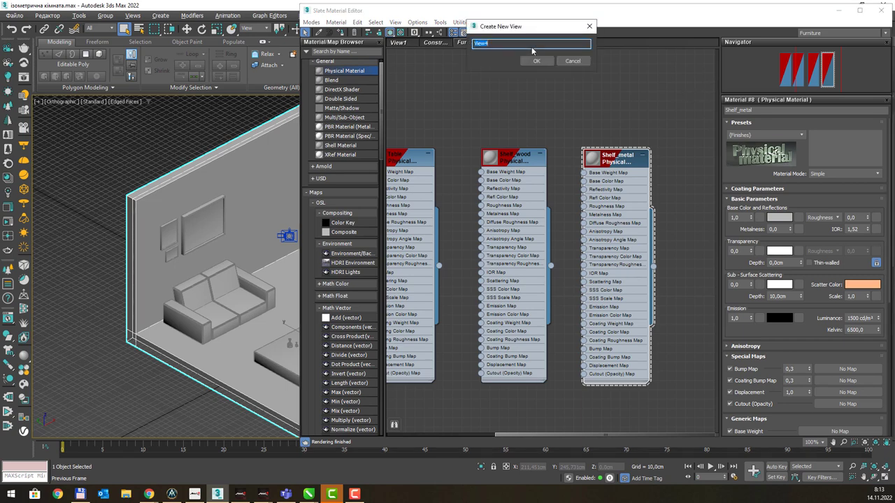
text(e)
text(xtras)
key(Return)
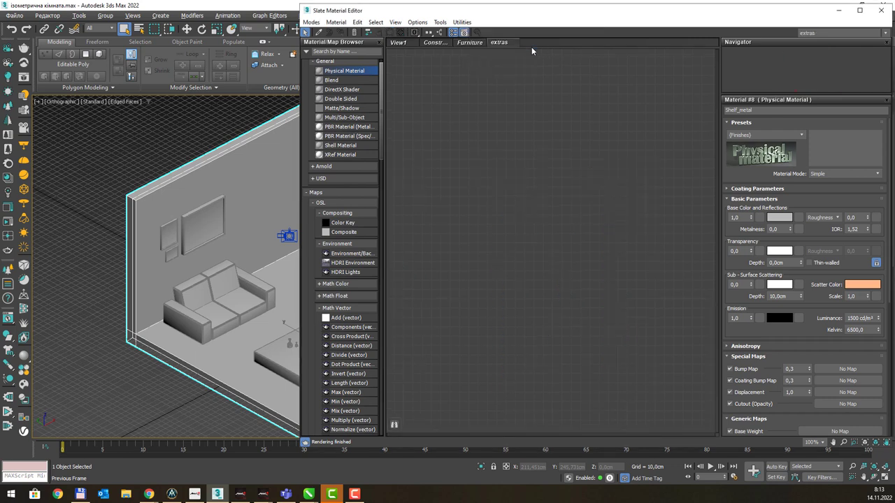
key(alt+Tab)
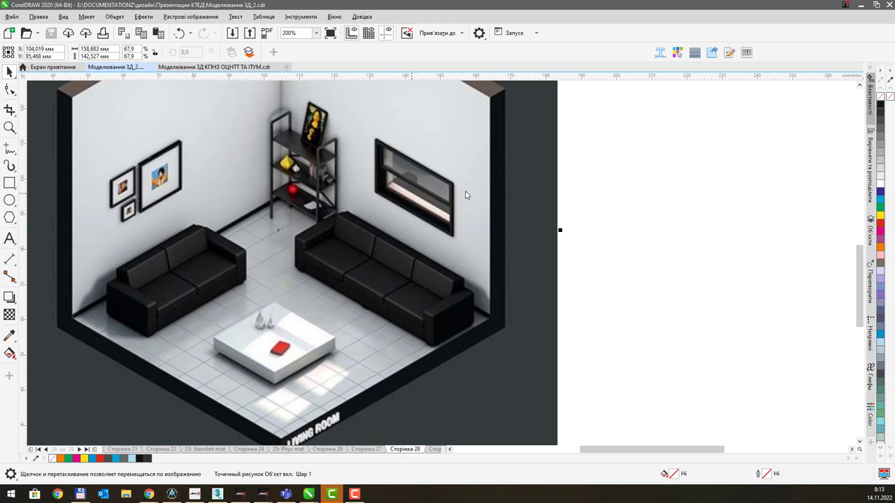
key(alt+Tab)
Step: Add two Physical Materials to the extras view, named Frame_pic and pic_pic
drag(355, 74, 497, 123)
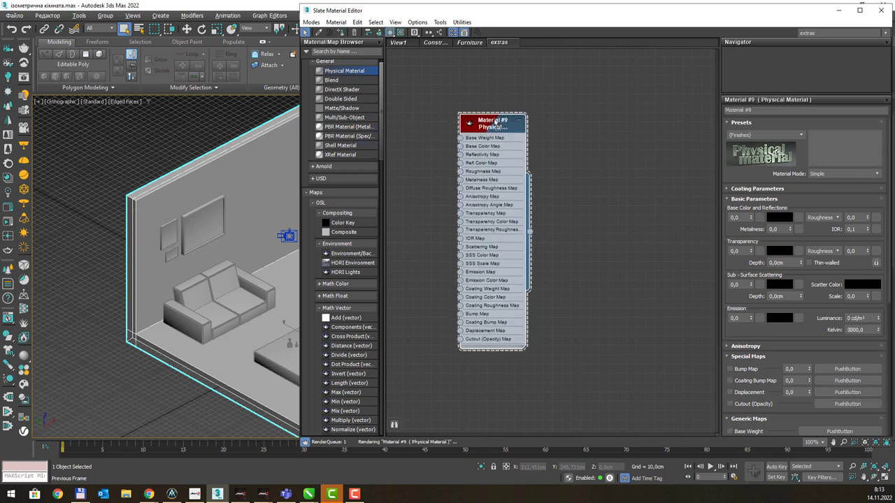
drag(772, 111, 666, 105)
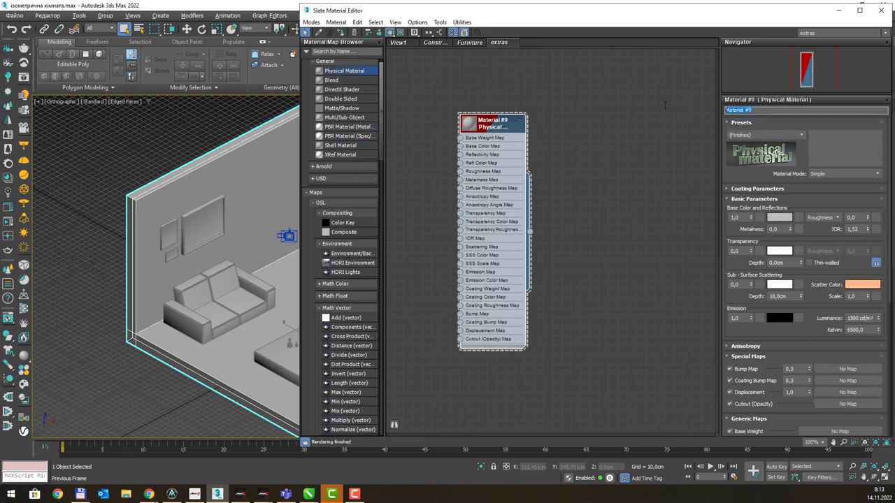
text(Frame_pic)
drag(343, 70, 636, 125)
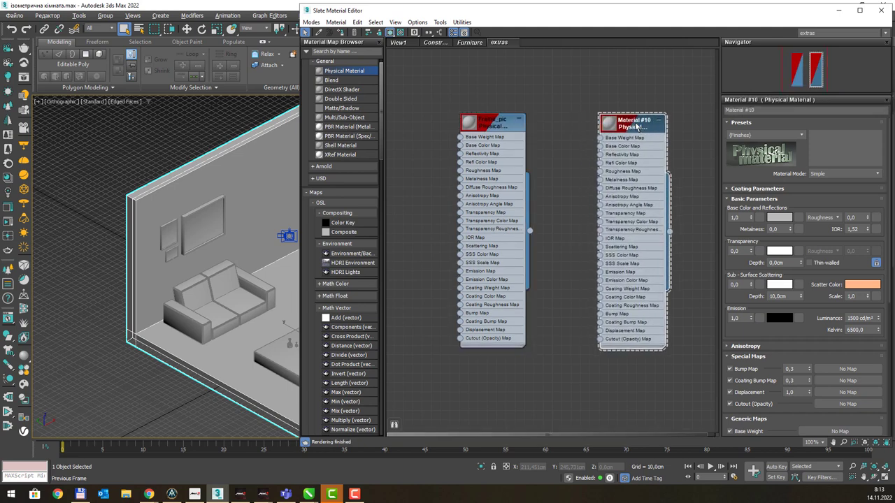
drag(770, 111, 670, 110)
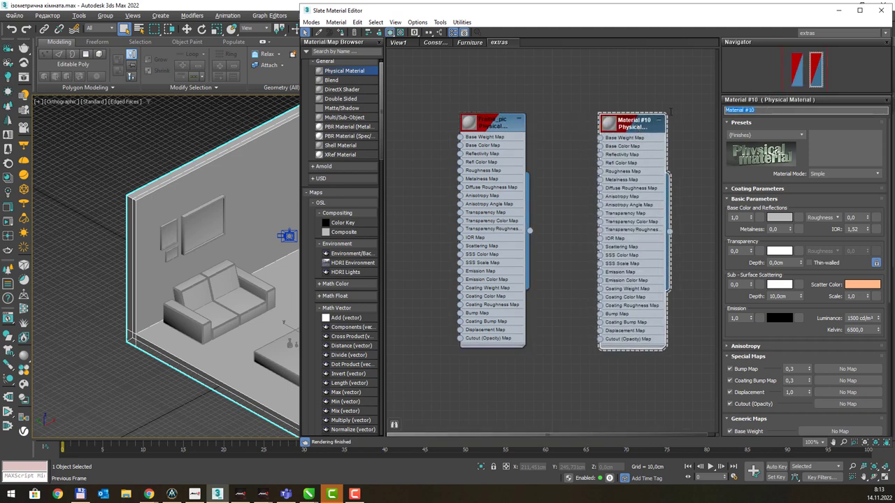
text(pic_pic)
key(alt+Tab)
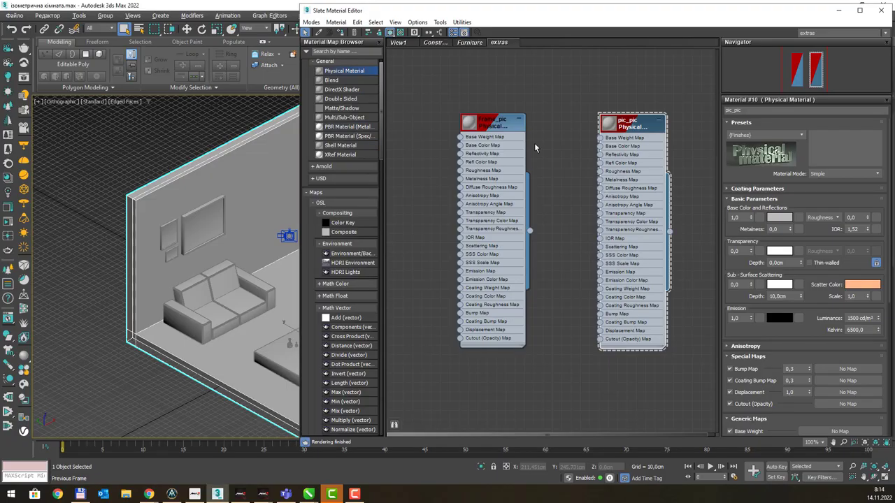
Step: Make three copies of the pic_pic material arranged in a row
mouse_move(423, 138)
middle_down()
mouse_move(370, 137)
mouse_move(482, 125)
middle_up()
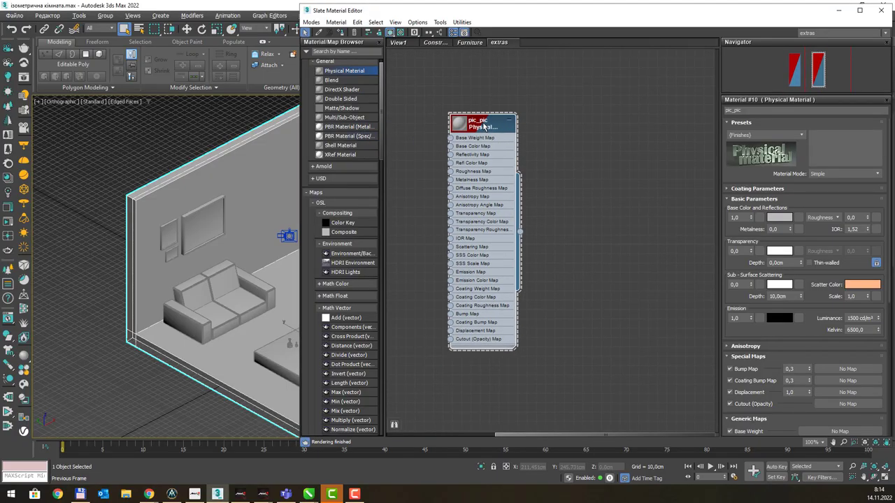
mouse_move(482, 126)
shift+mouse_down()
mouse_move(628, 130)
mouse_move(688, 120)
shift+mouse_up()
middle_drag(677, 140, 590, 162)
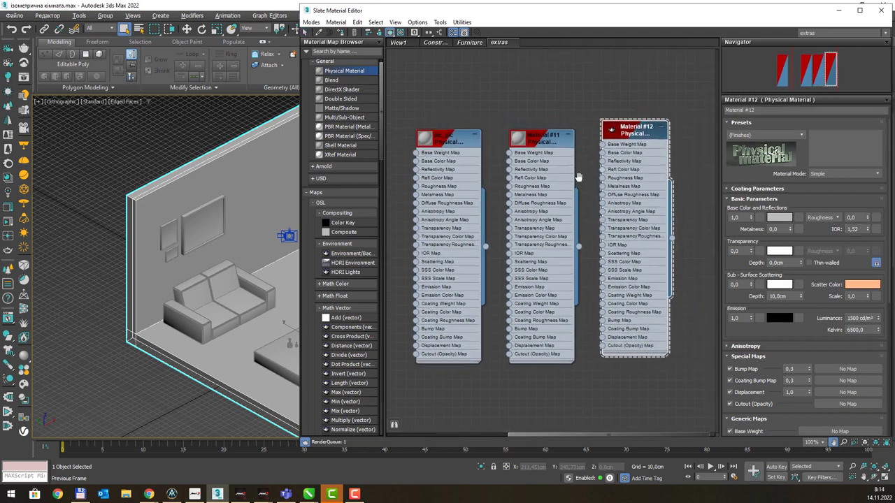
shift+drag(590, 162, 681, 161)
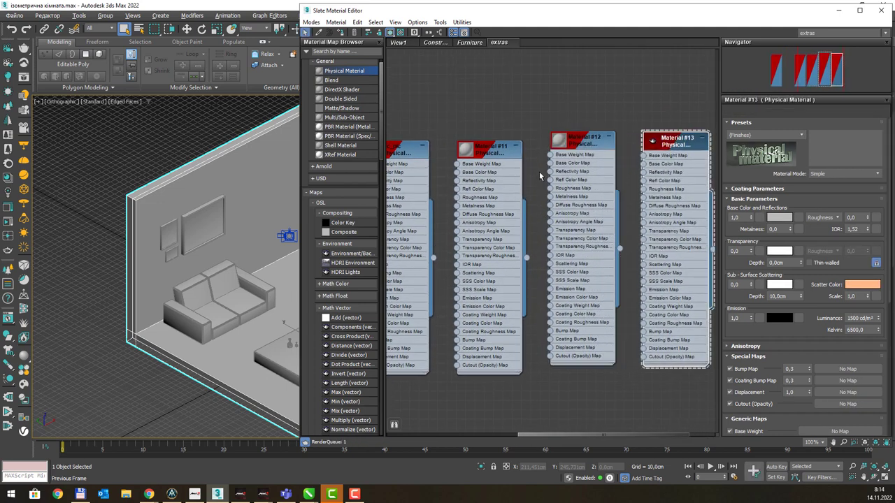
middle_drag(539, 171, 624, 166)
click(474, 150)
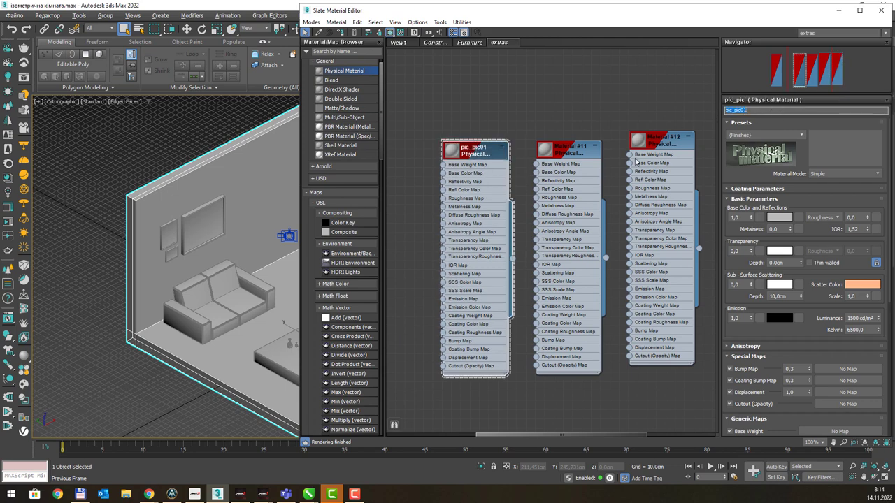
Step: Give copies Material #11 and #12 numbered pic_pic names
click(551, 152)
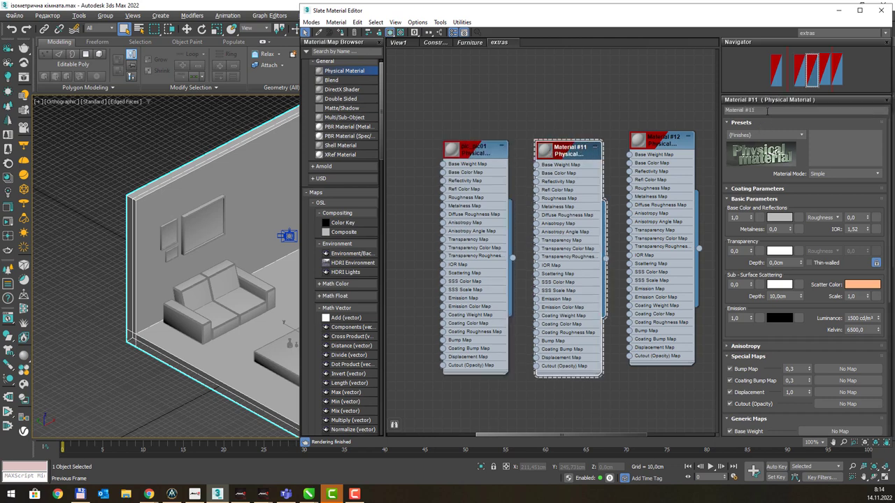
click(769, 110)
text(pic_pic01)
key(Return)
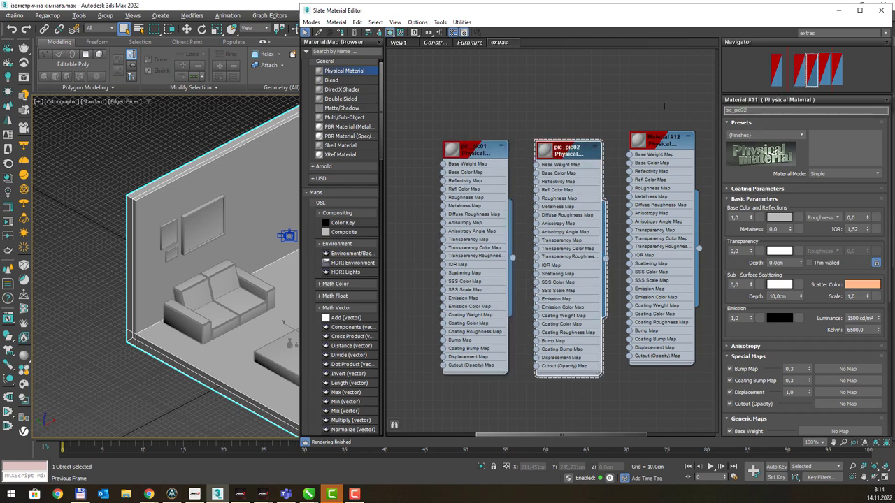
click(666, 139)
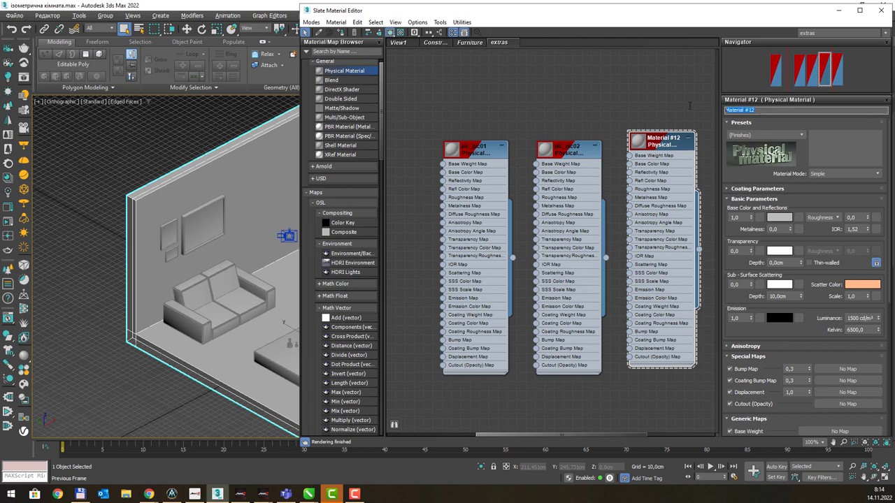
text(pic_pic01)
key(Return)
key(BackSpace)
key(ctrl+v)
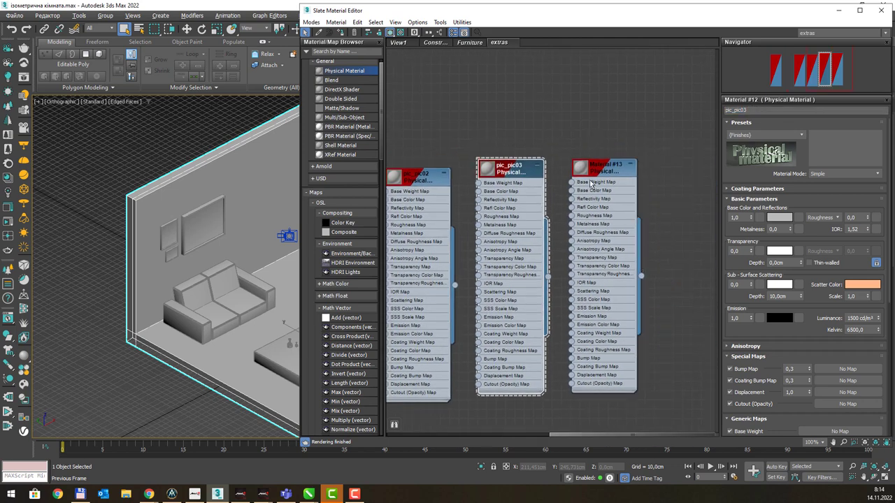
Step: Name Material #13 pic_pic04 and bring up the CorelDRAW reference render
click(763, 112)
text(pic_pic01)
key(Return)
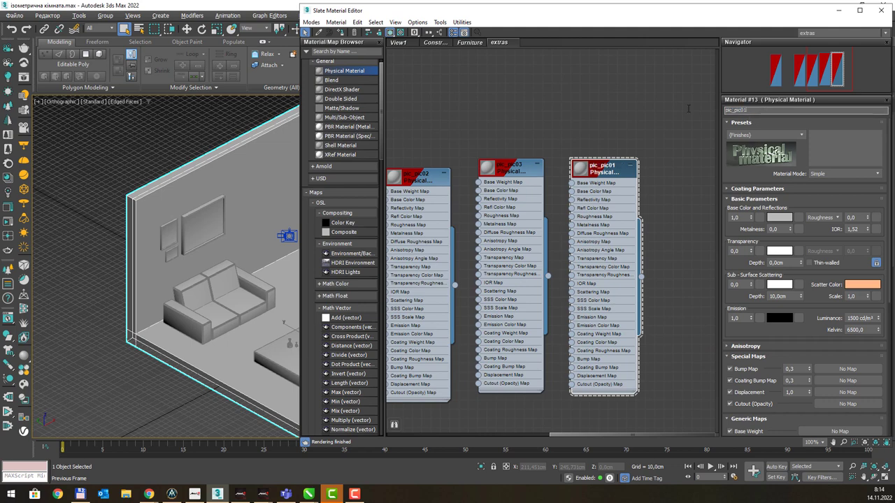
text(4)
key(Return)
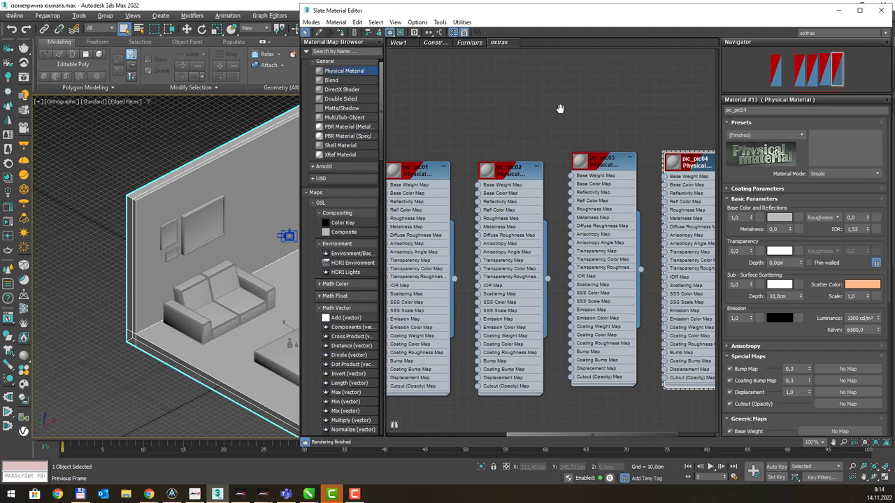
key(alt+Tab)
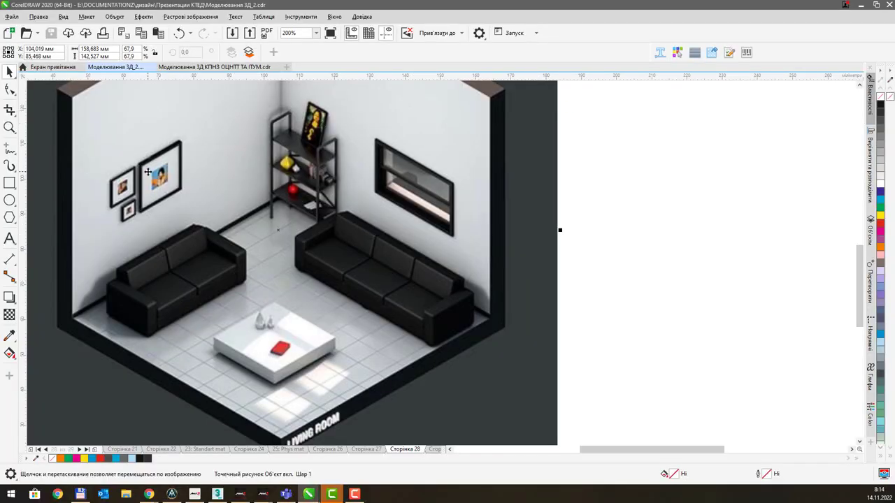
Step: Move the living-room render higher on the CorelDRAW page and scroll so the whole room shows
drag(321, 320, 332, 280)
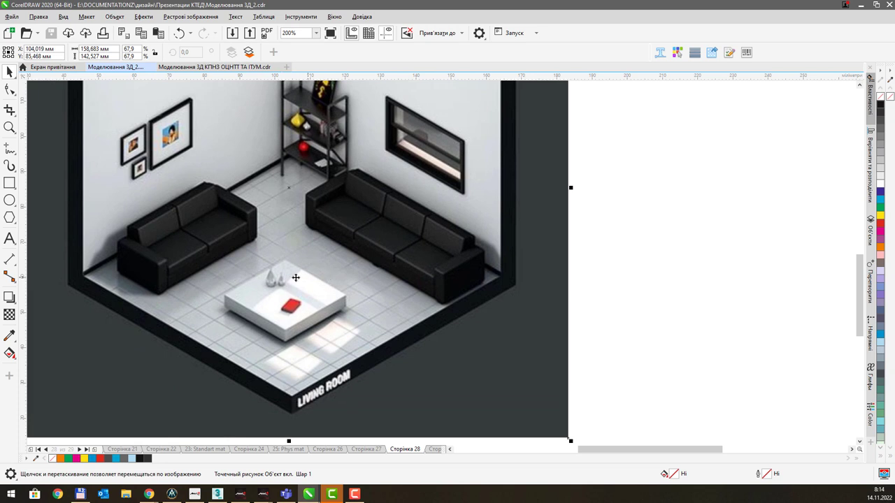
scroll(287, 279, up, 1)
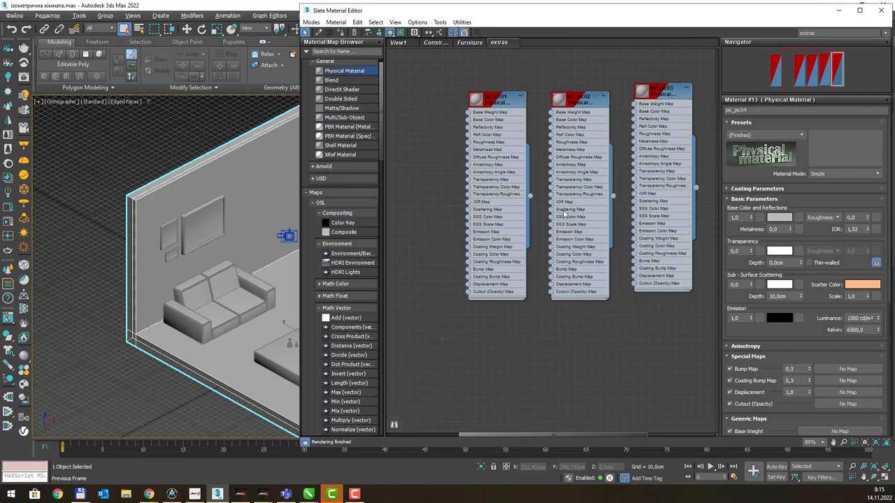
Step: Add a Physical Material named cap01 and a copied node renamed cap02
middle_drag(532, 184, 526, 179)
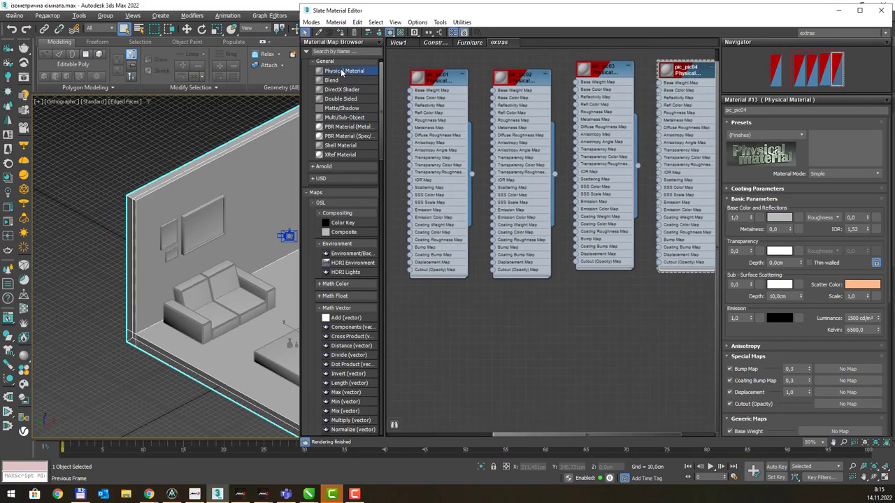
drag(453, 332, 413, 321)
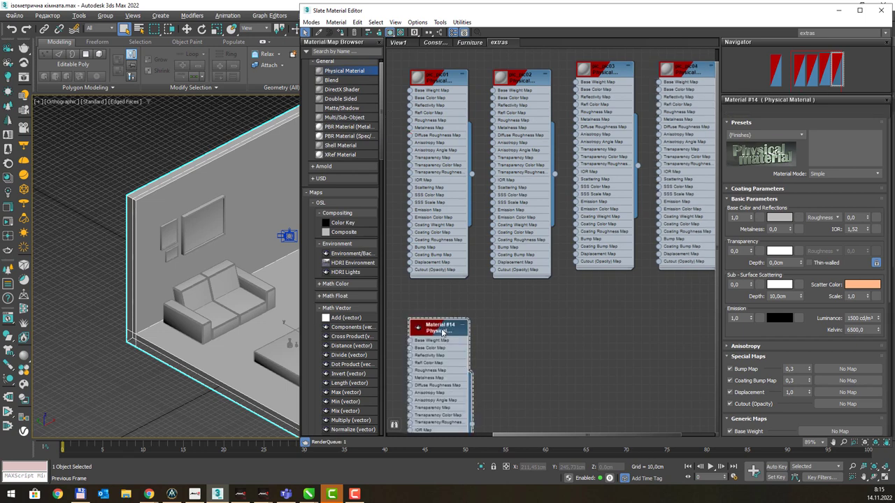
click(771, 110)
text(cap01)
key(Return)
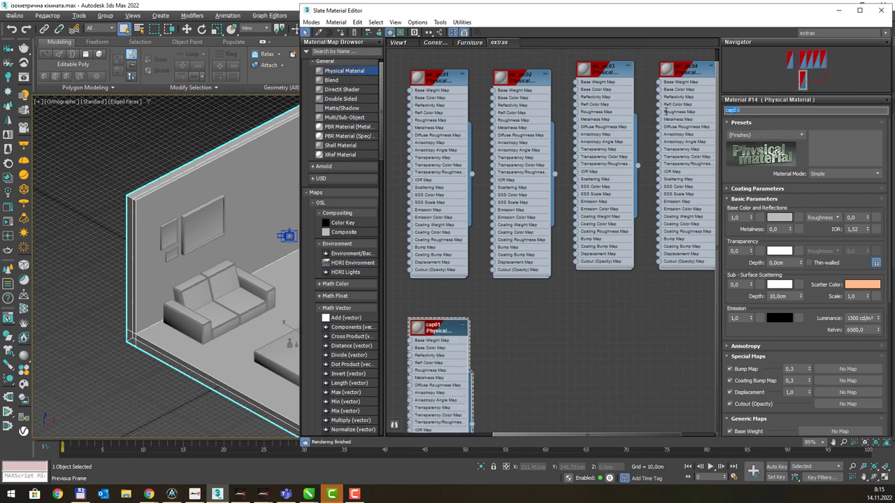
shift+drag(439, 332, 537, 332)
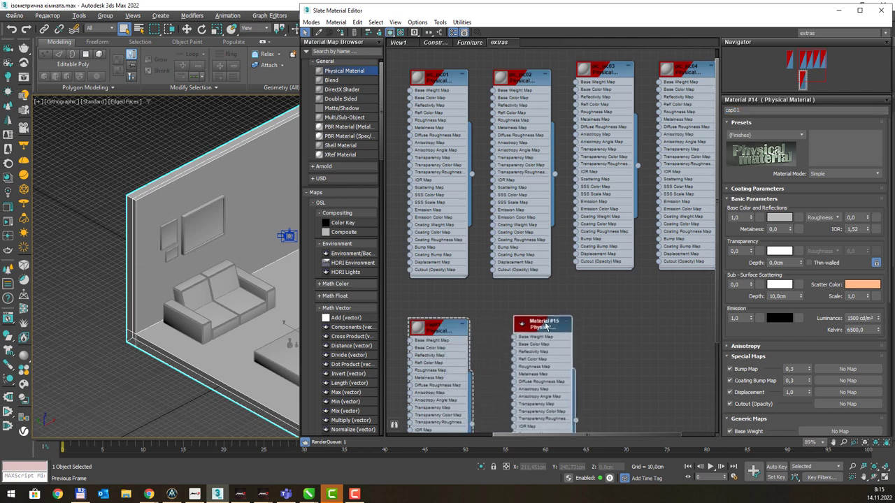
click(769, 110)
text(cao)
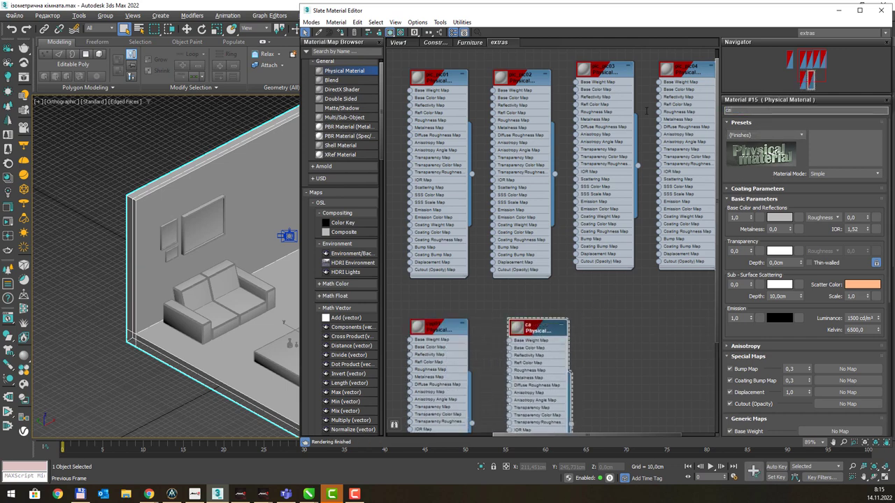
text(p)
key(BackSpace)
key(BackSpace)
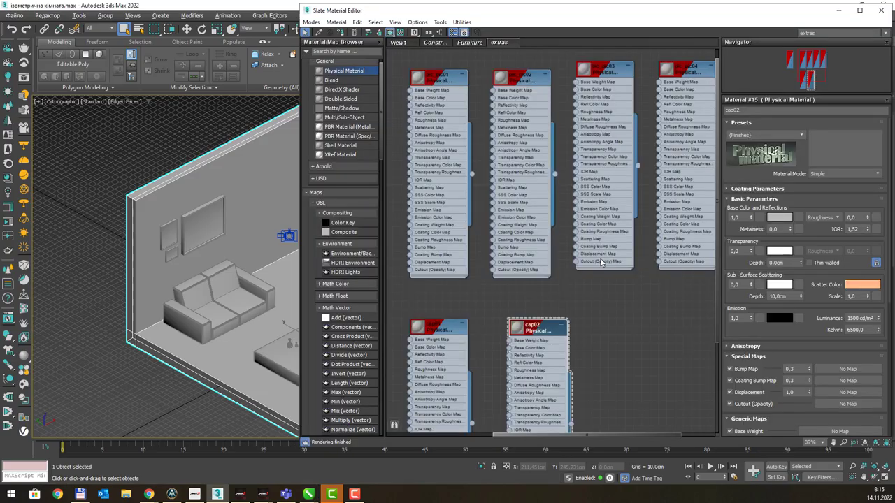
mouse_move(596, 355)
middle_down()
mouse_move(556, 210)
mouse_move(651, 107)
middle_up()
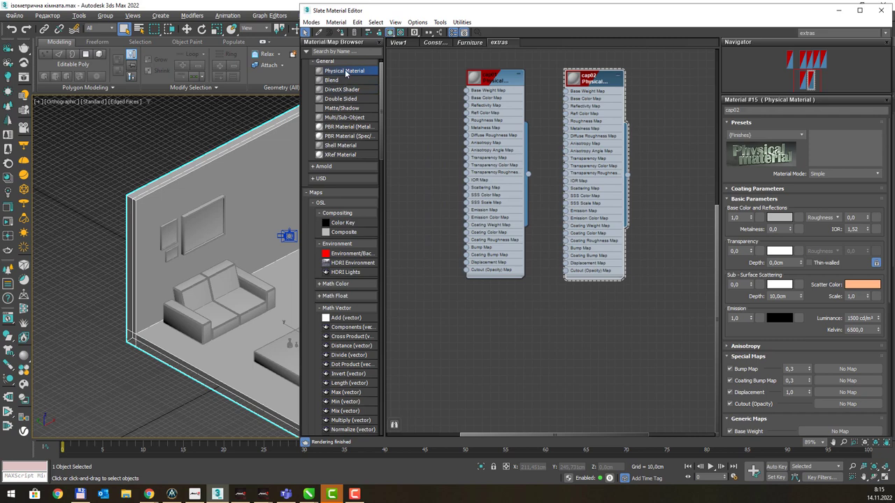
Step: Add a Physical Material named Boock_coat and a copy named book_middle, checking the reference render
mouse_move(345, 75)
mouse_down()
mouse_move(467, 345)
mouse_move(493, 338)
mouse_up()
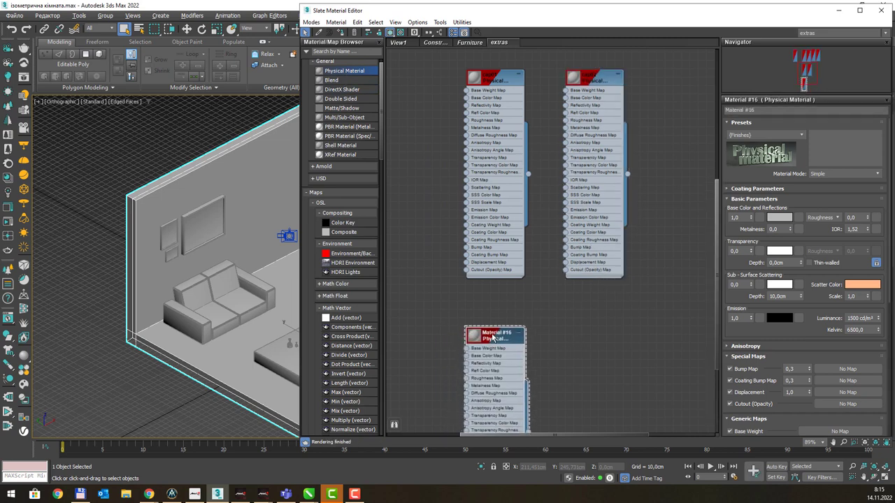
click(766, 112)
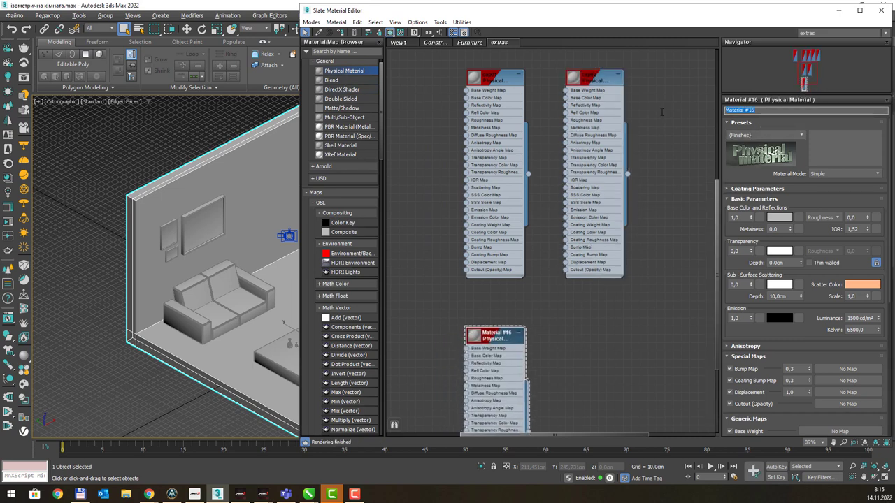
text(Boock_coat)
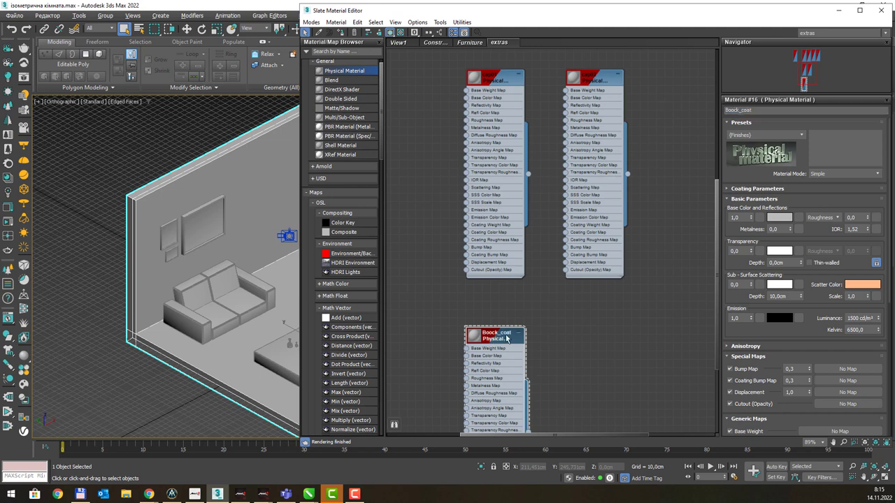
shift+drag(496, 334, 595, 334)
click(767, 109)
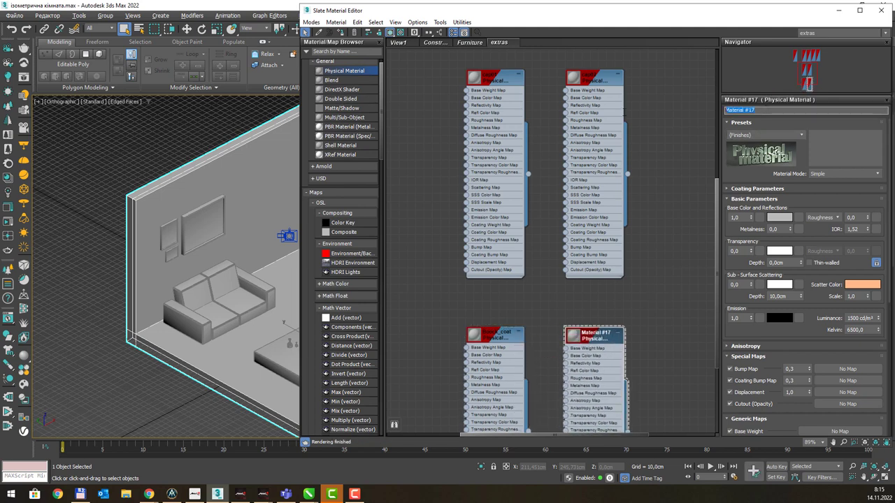
text(book_middl)
text(e)
key(Return)
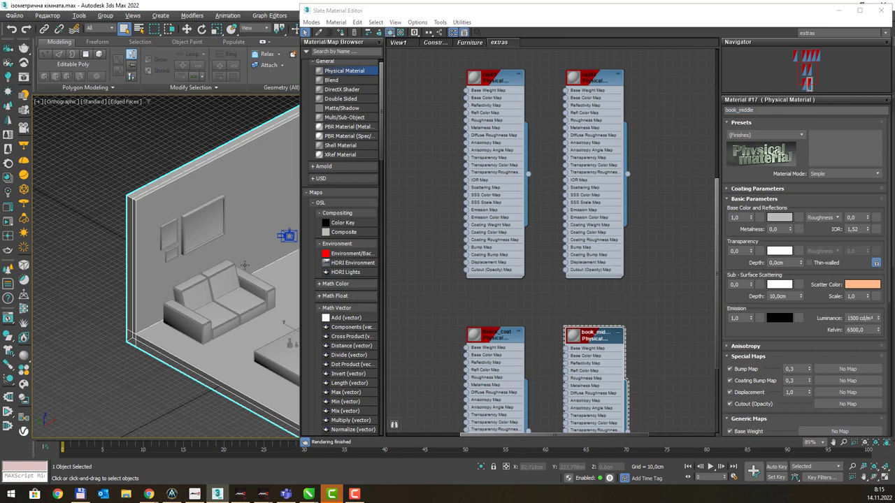
key(alt+Tab)
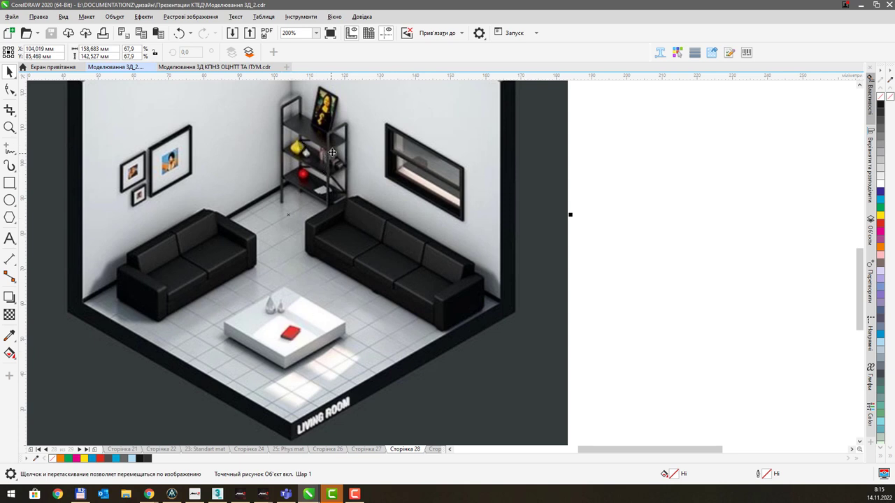
key(alt+Tab)
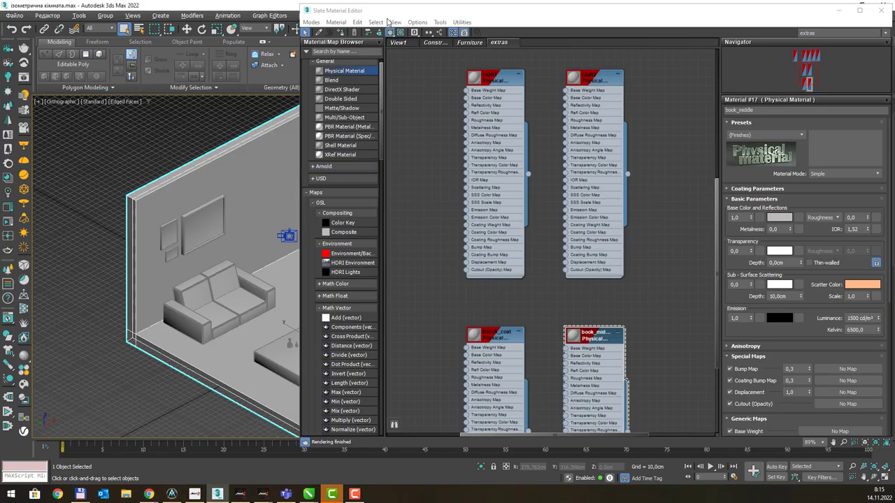
Step: Reposition the Slate Material Editor and switch to the Construction material view
drag(409, 12, 667, 41)
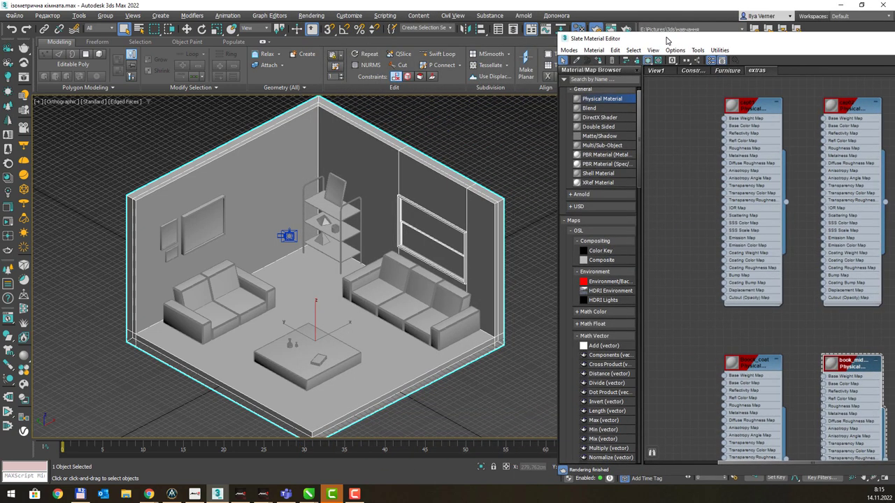
mouse_move(667, 41)
mouse_down()
mouse_move(494, 34)
mouse_move(592, 33)
mouse_move(555, 50)
mouse_up()
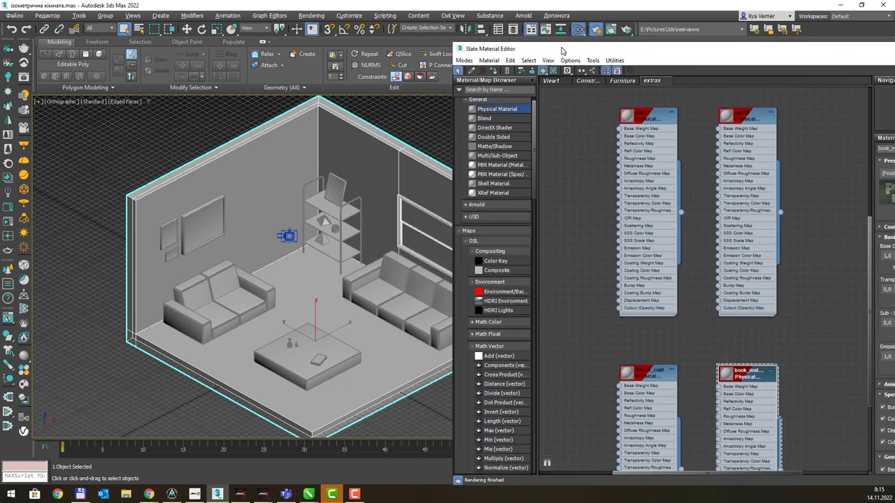
click(585, 81)
scroll(635, 183, down, 2)
scroll(635, 183, down, 2)
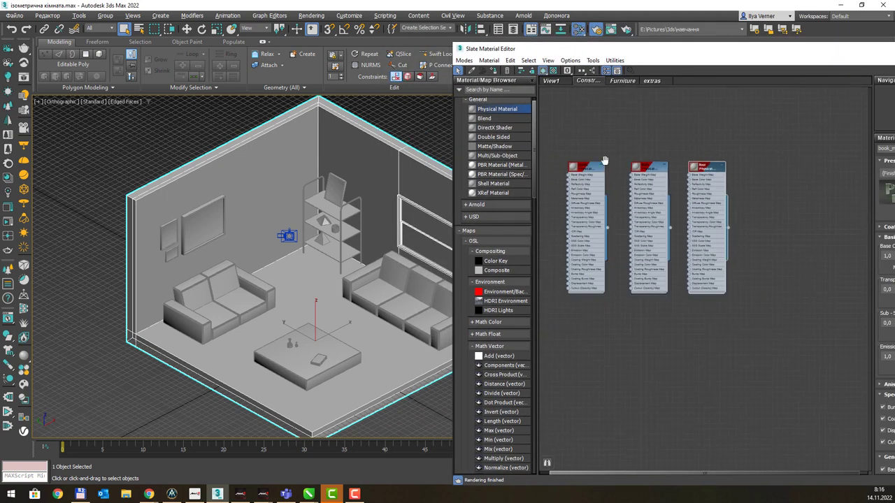
scroll(635, 183, down, 3)
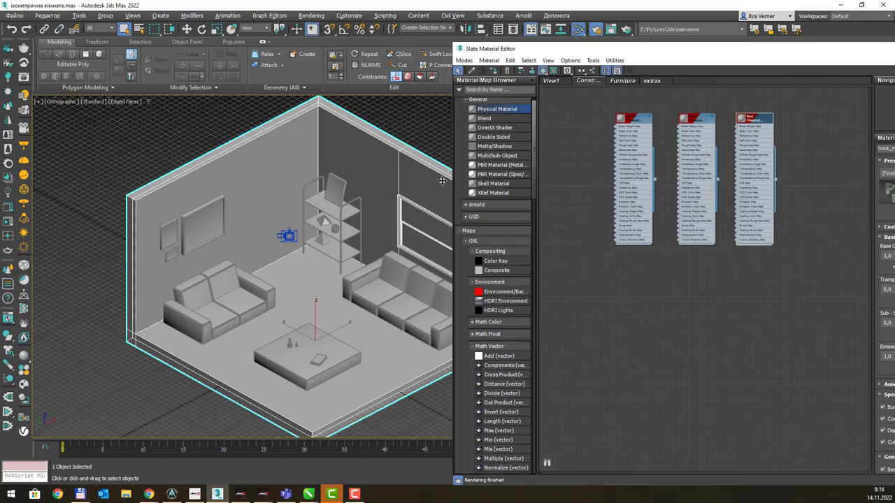
middle_drag(679, 263, 612, 269)
Step: Add a Physical Material node and name it Window_Frame
drag(506, 111, 574, 300)
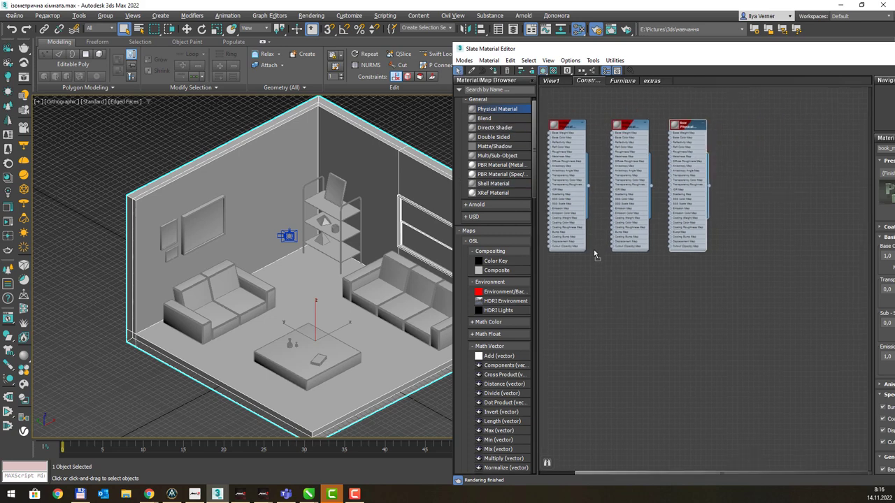
double_click(572, 300)
drag(531, 48, 351, 68)
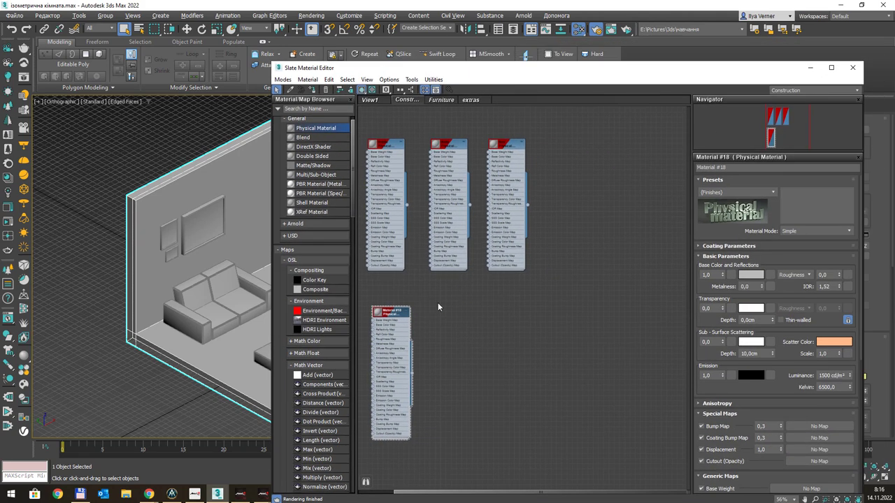
drag(735, 167, 634, 170)
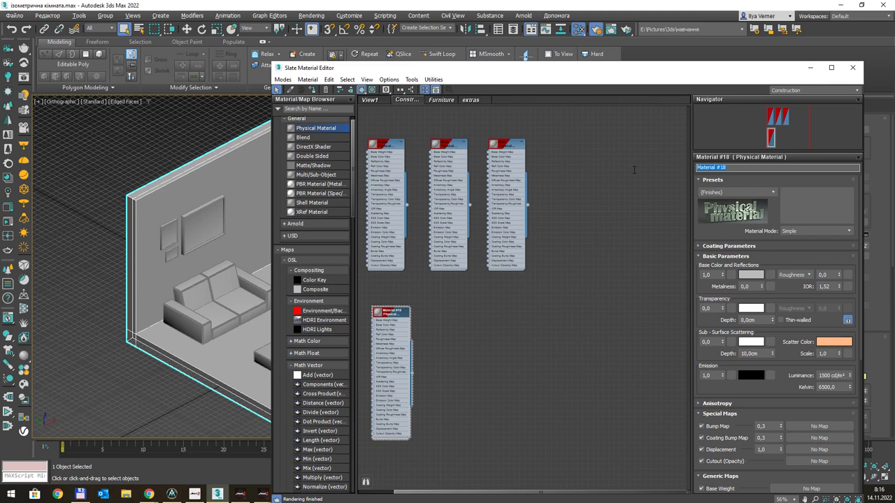
text(Window_Fr)
text(ame)
key(Return)
click(321, 119)
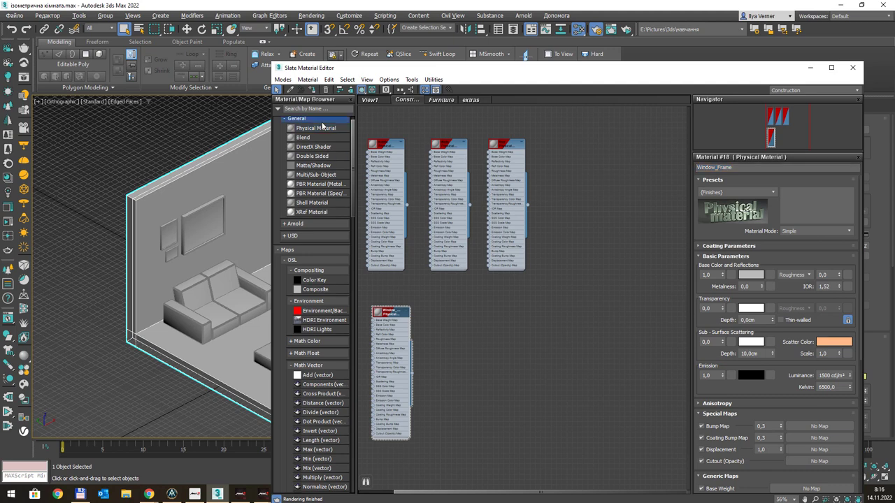
click(320, 119)
Step: Add another Physical Material named Wind_glass and duplicate its node to the right
drag(316, 130, 477, 316)
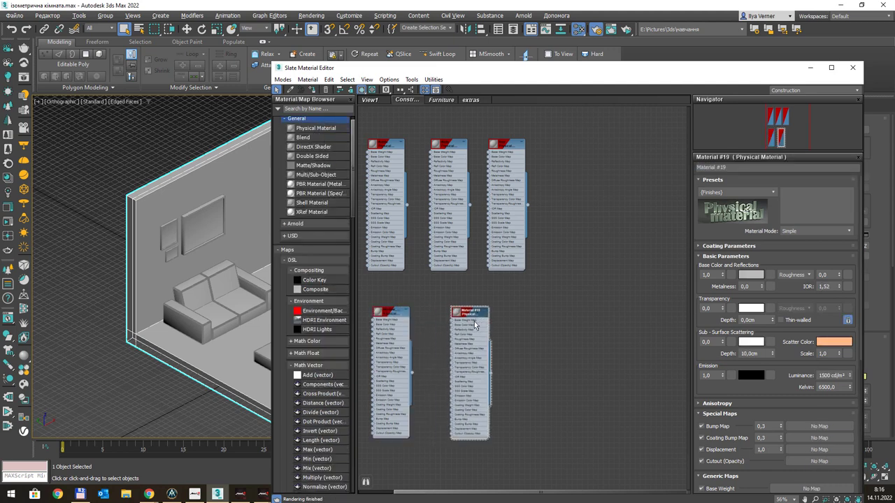
key(alt+Tab)
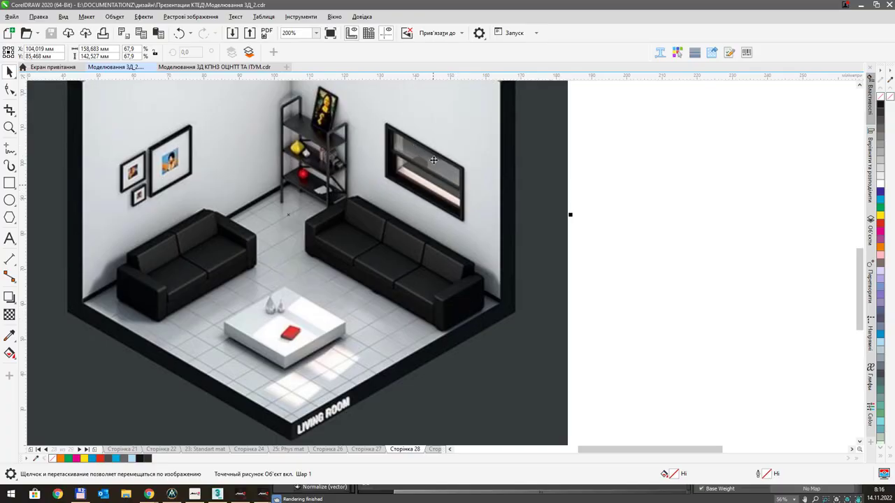
key(alt+Tab)
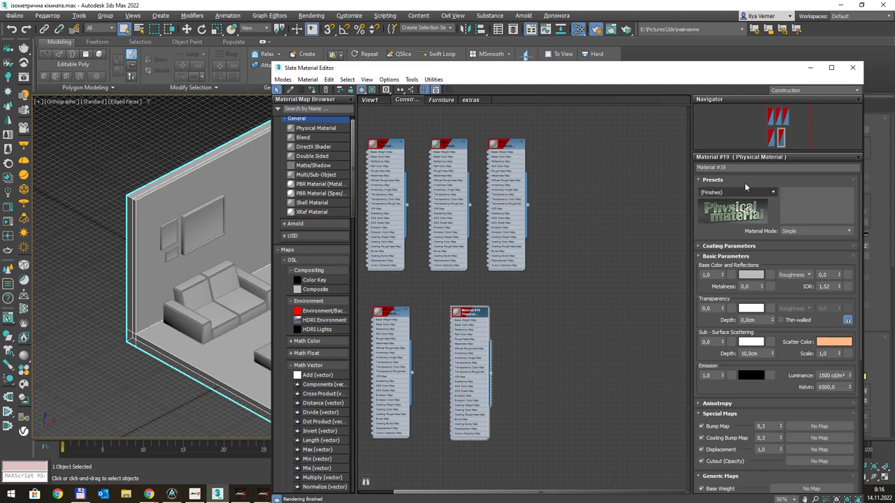
click(706, 168)
text(Wind_gla)
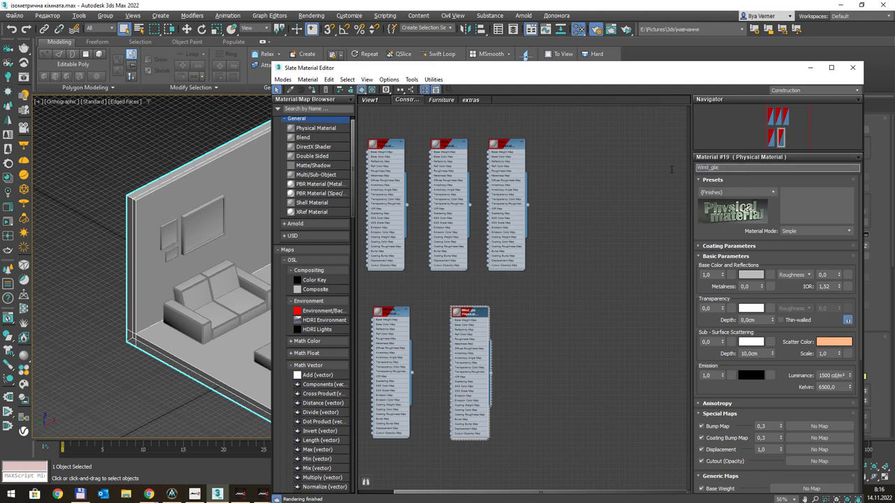
text())
key(BackSpace)
shift+drag(468, 313, 532, 312)
Step: Rename the copied glass material Wind_glass_down and close the Slate Material Editor
click(735, 168)
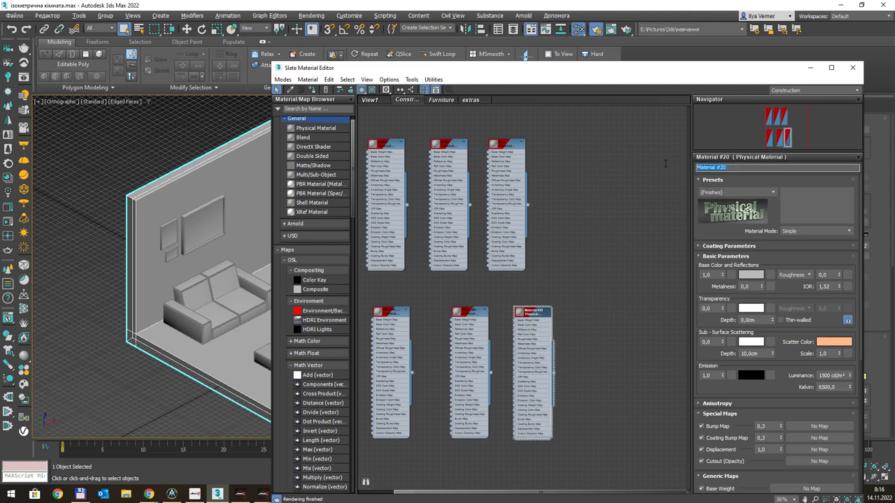
text(Wind_glass_up)
middle_drag(553, 198, 605, 209)
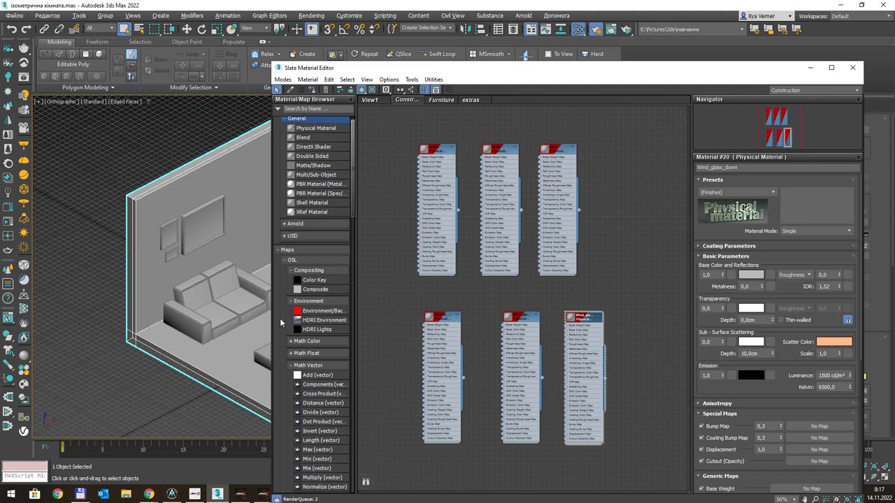
drag(789, 77, 769, 57)
click(832, 47)
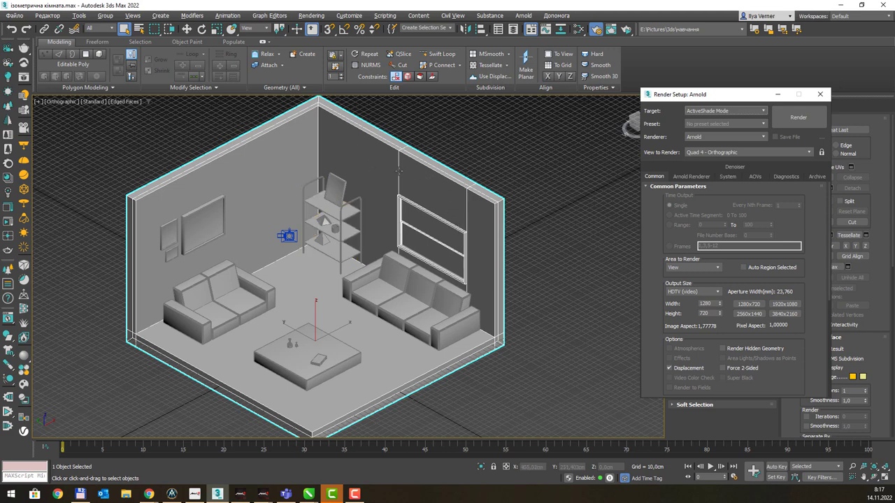
Step: Save a copy of the room scene under the suggested file name with Save Copy As
click(13, 15)
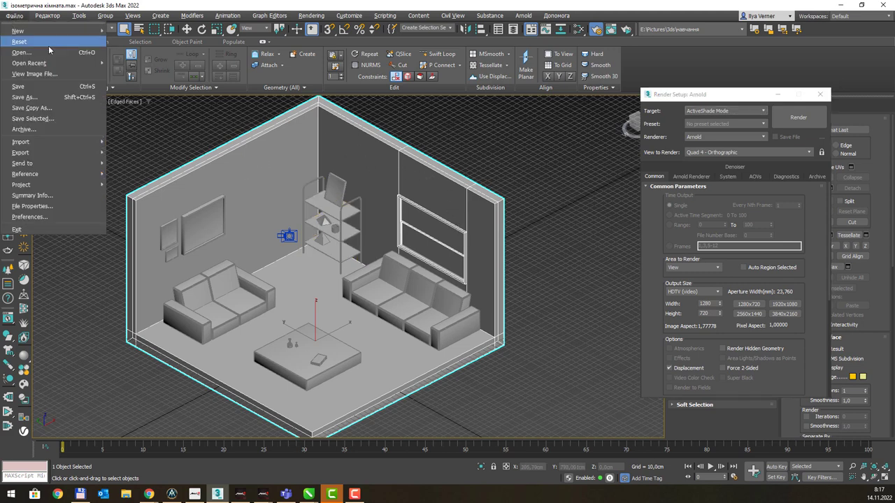
click(77, 108)
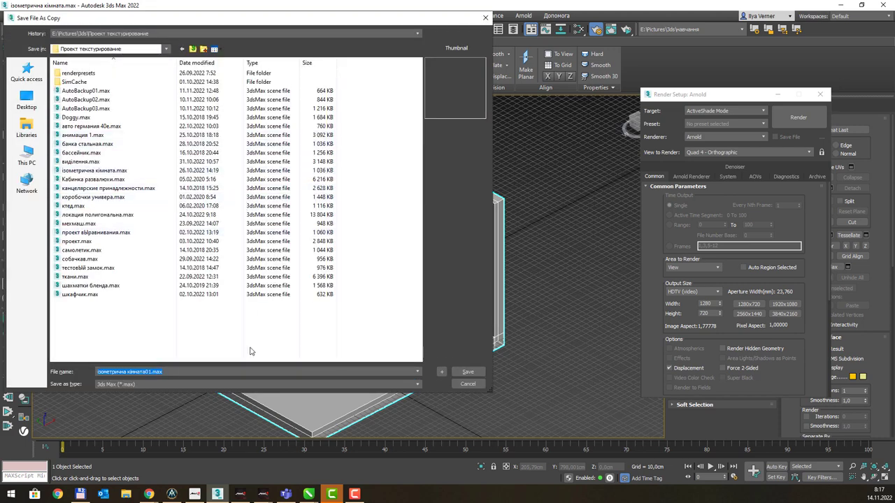
click(158, 372)
key(Return)
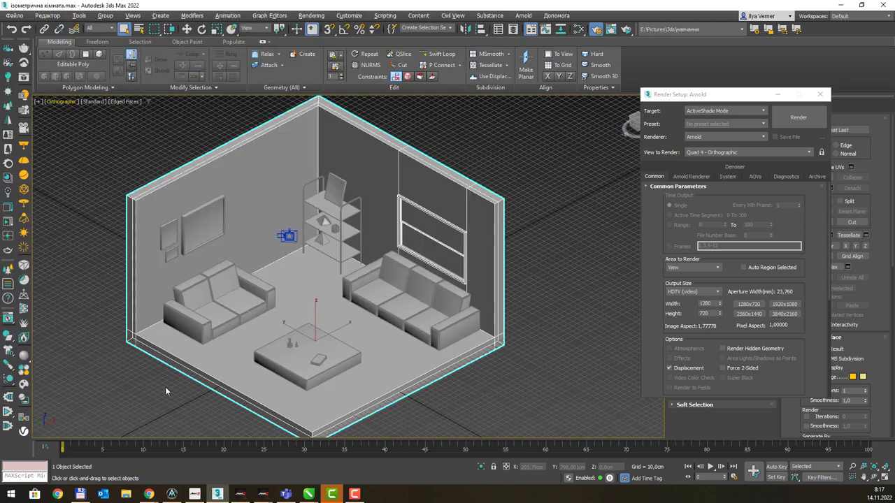
Step: Check the middle material node, then close the material editor and Arnold render settings
key(m)
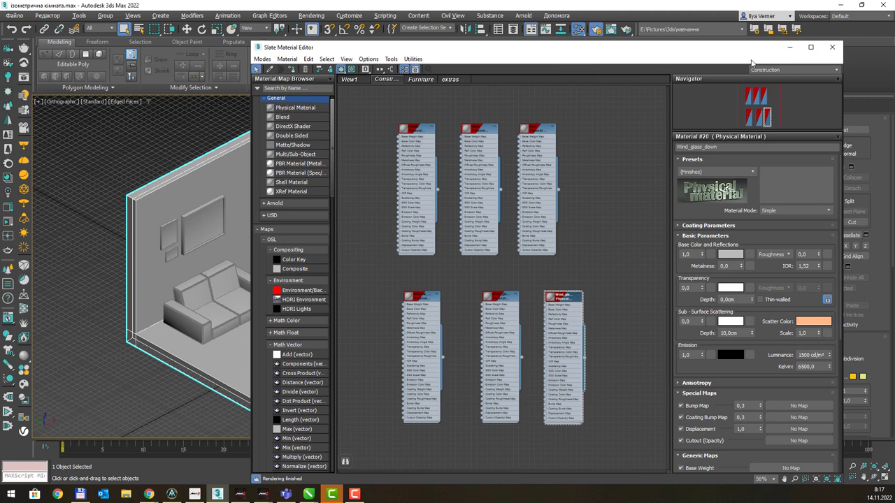
scroll(510, 150, up, 5)
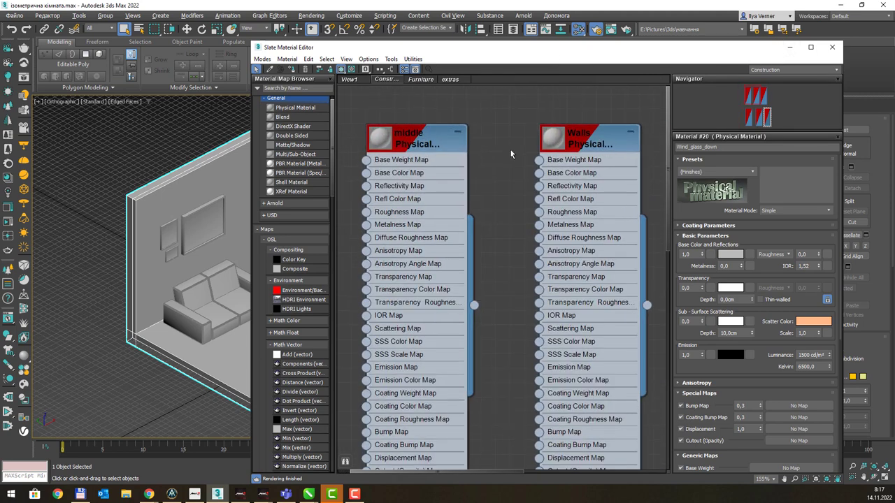
click(442, 145)
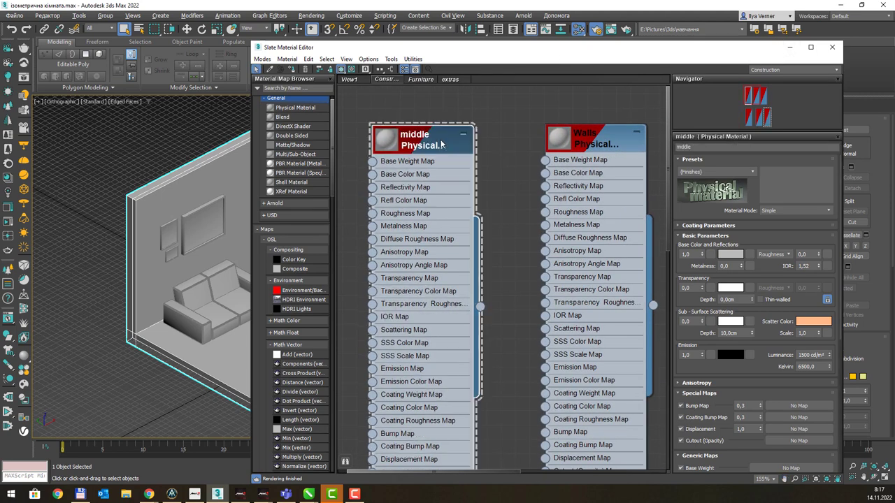
click(789, 47)
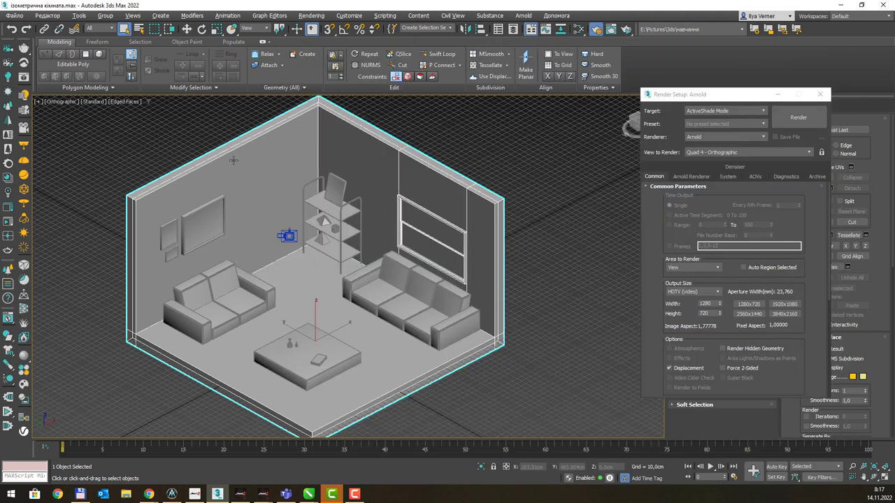
click(821, 94)
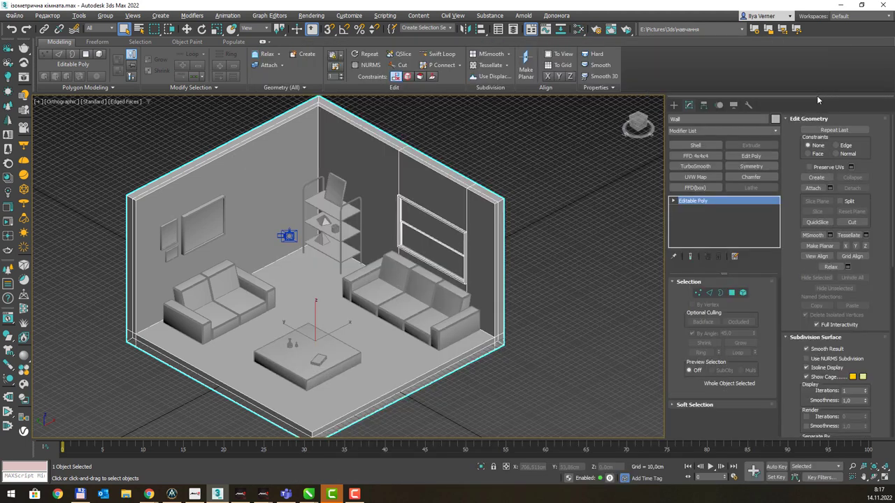
middle_drag(391, 202, 412, 201)
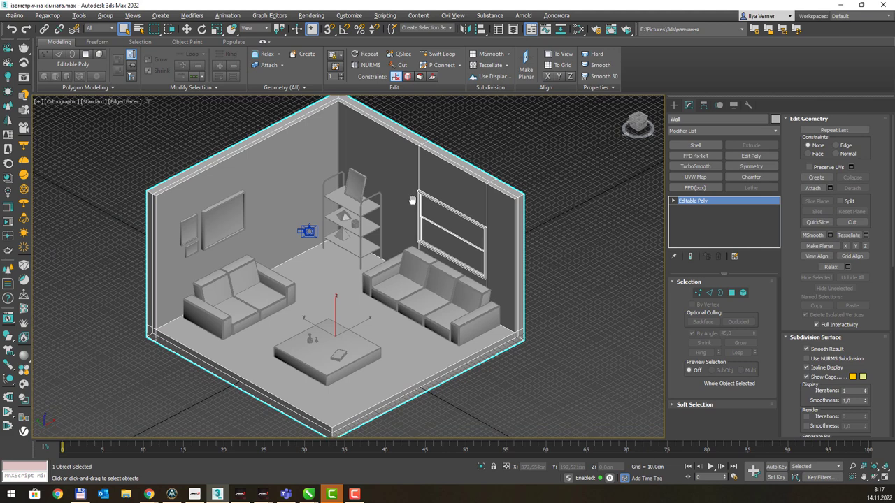
Step: In perspective view, select the outer wall sides and tops as 22 polygons
click(732, 293)
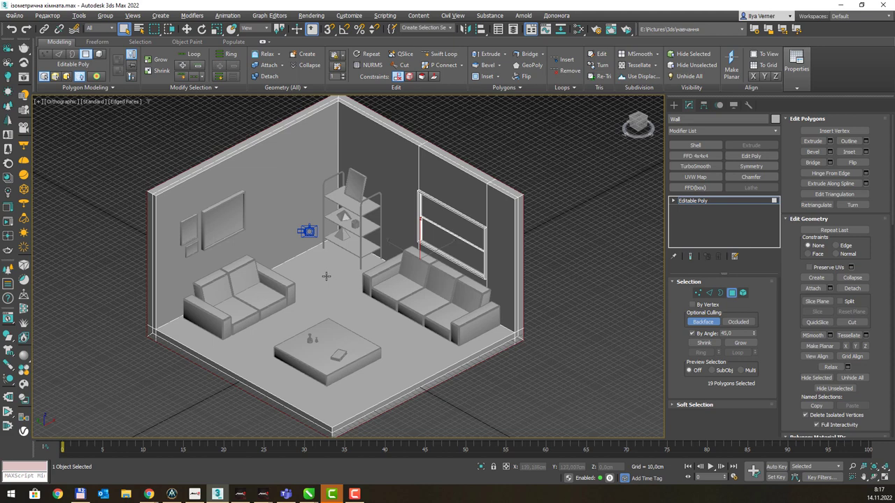
key(p)
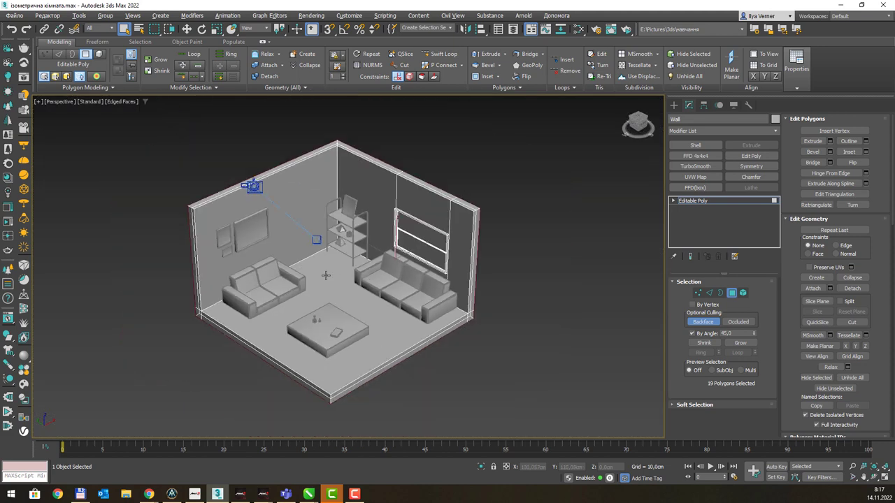
scroll(328, 258, up, 2)
scroll(326, 250, up, 3)
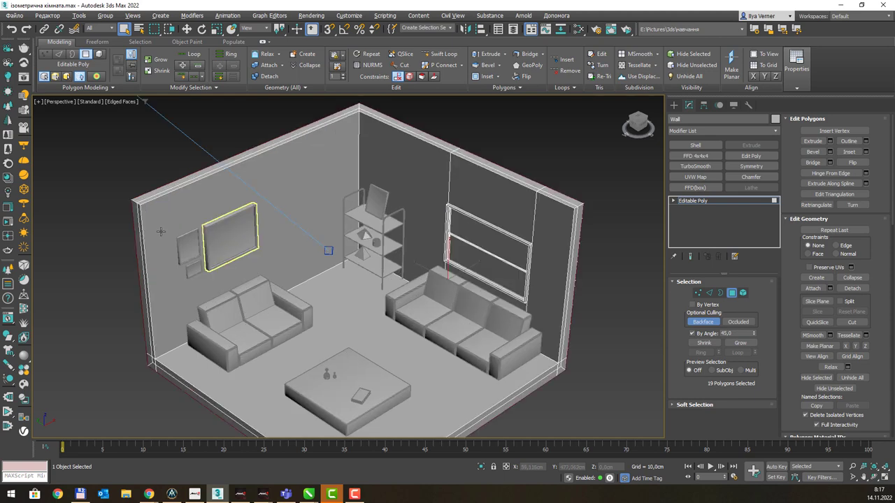
click(131, 216)
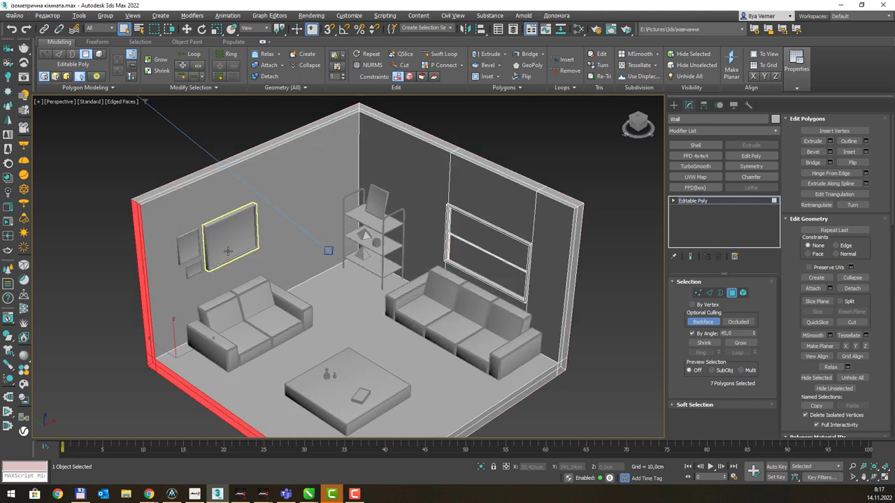
mouse_move(275, 260)
middle_down()
mouse_move(254, 181)
mouse_move(266, 209)
middle_up()
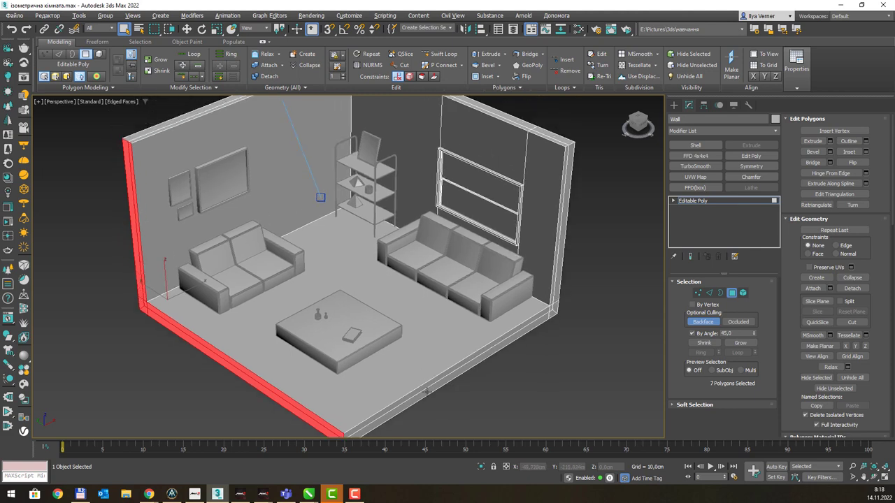
ctrl+click(425, 387)
middle_drag(469, 286, 477, 316)
scroll(477, 316, down, 3)
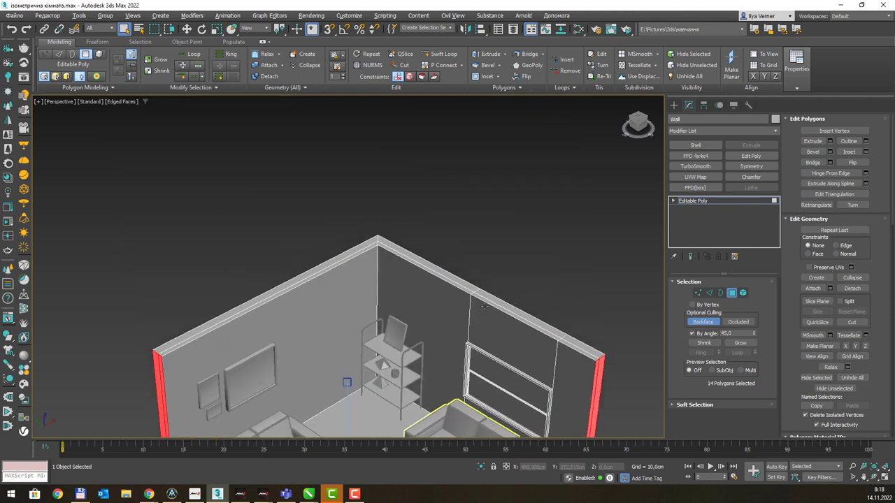
ctrl+click(489, 310)
scroll(451, 319, down, 2)
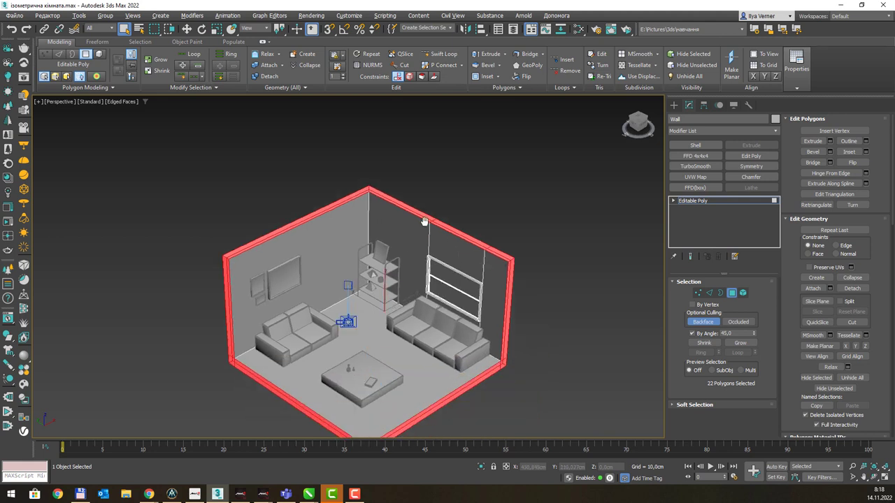
middle_drag(437, 255, 420, 201)
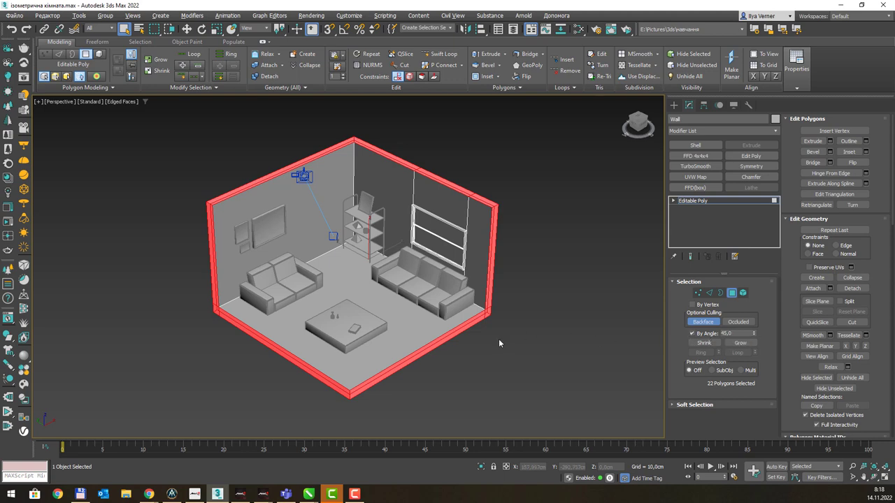
Step: Assign the middle material to the selected wall sides and tops
key(m)
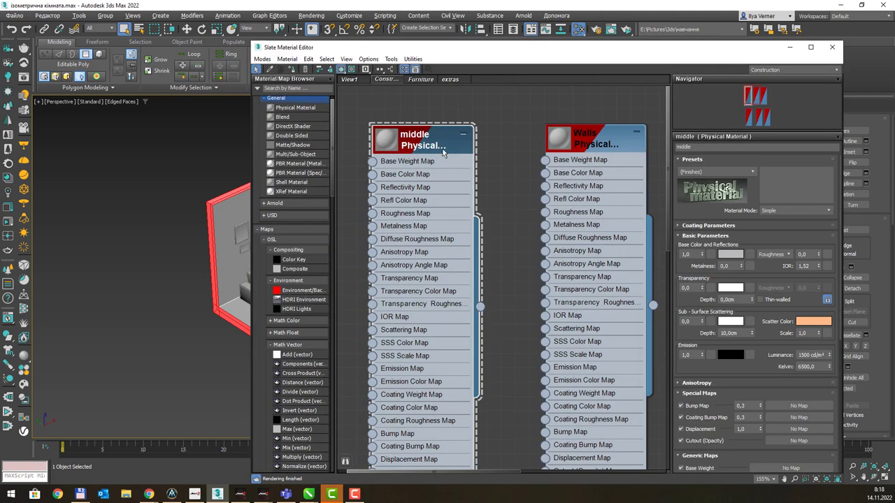
right_click(437, 139)
click(478, 149)
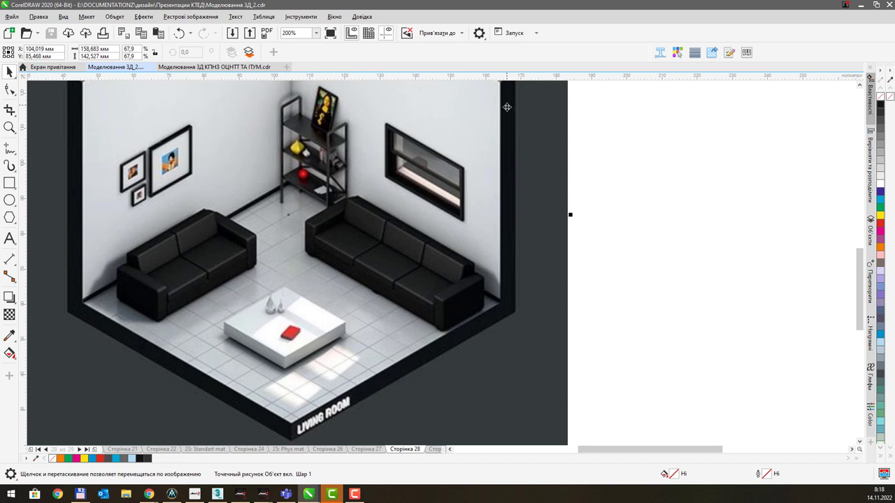
click(860, 6)
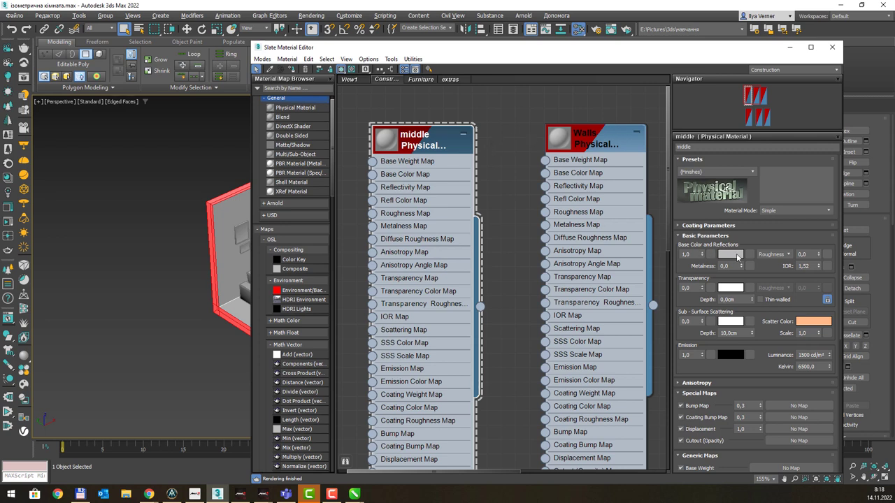
Step: Set the middle material's base colour to near-black
click(734, 255)
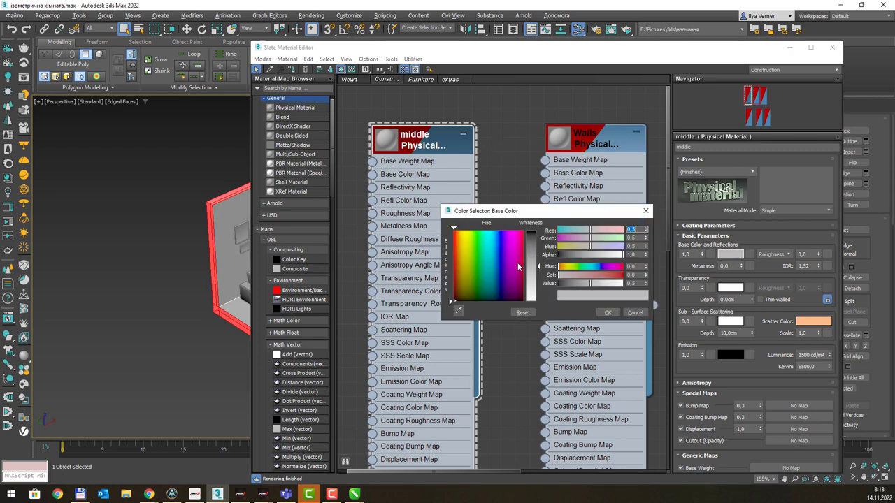
click(467, 294)
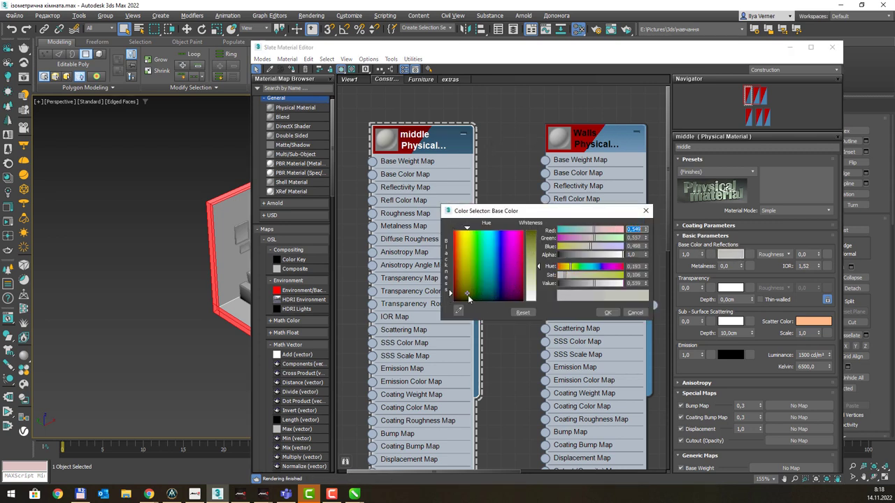
click(460, 299)
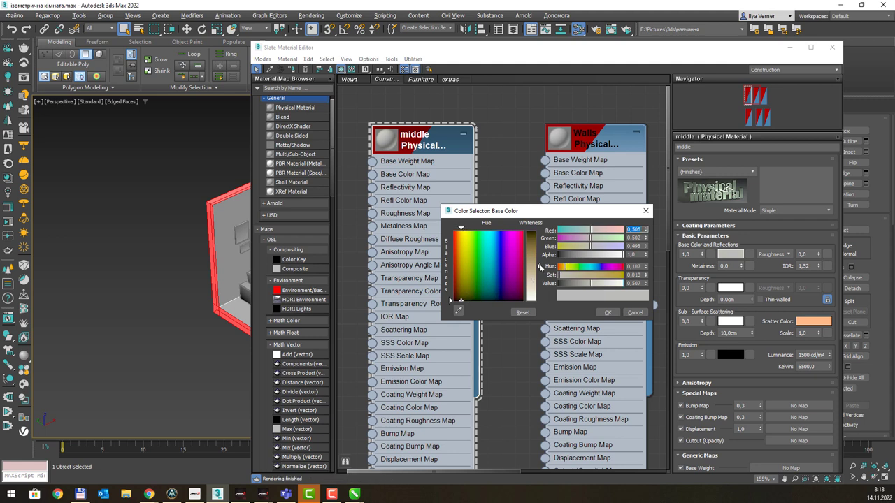
drag(540, 267, 538, 225)
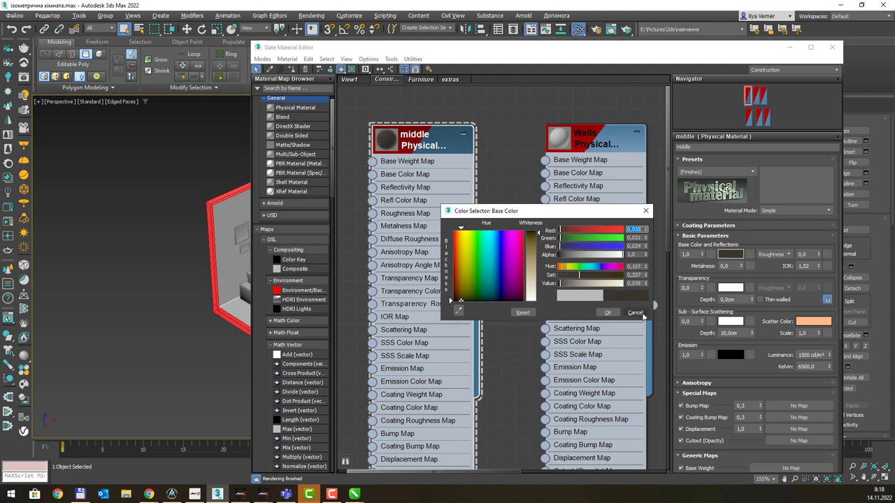
click(605, 311)
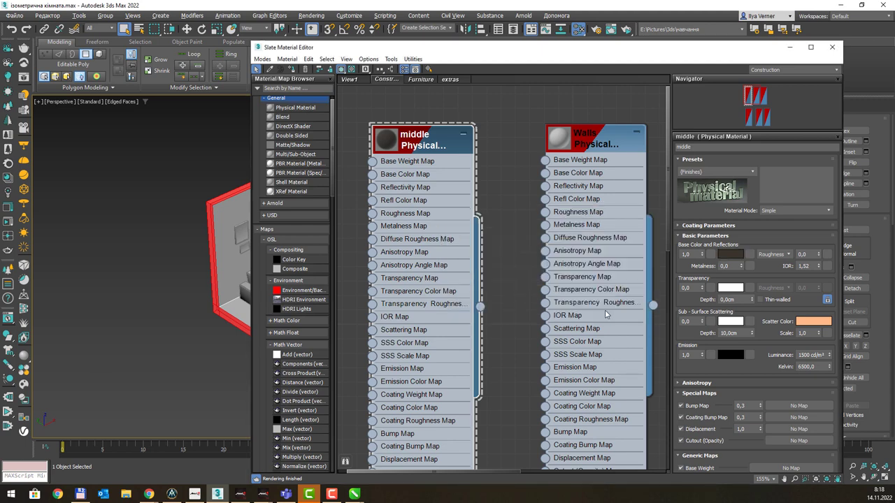
Step: Shift the middle and Walls material nodes left and show the middle material's parameters
scroll(465, 228, down, 1)
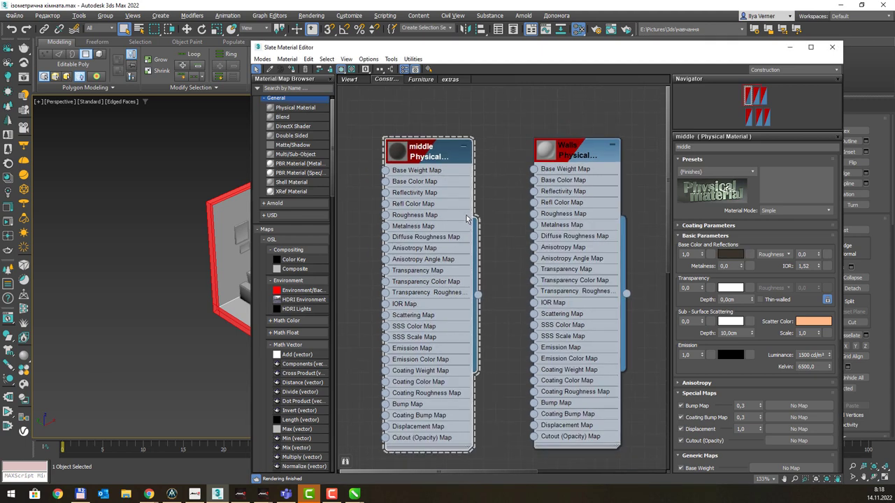
drag(448, 156, 423, 157)
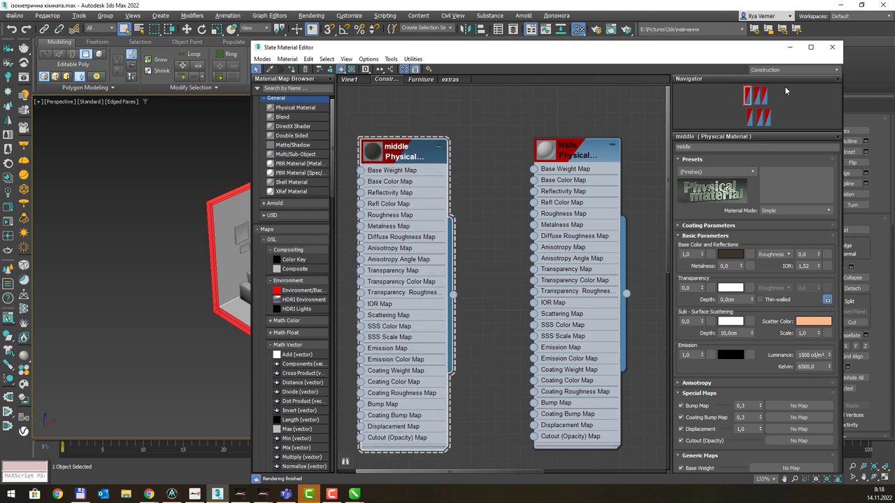
drag(581, 156, 565, 158)
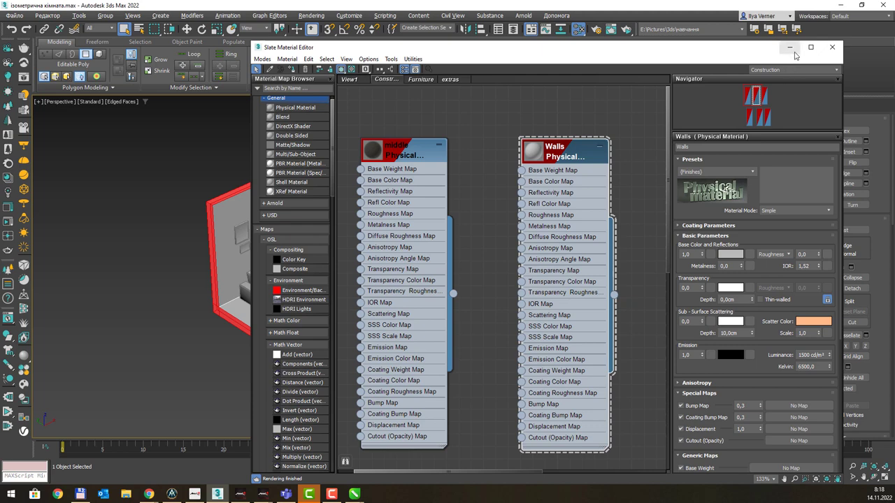
click(414, 157)
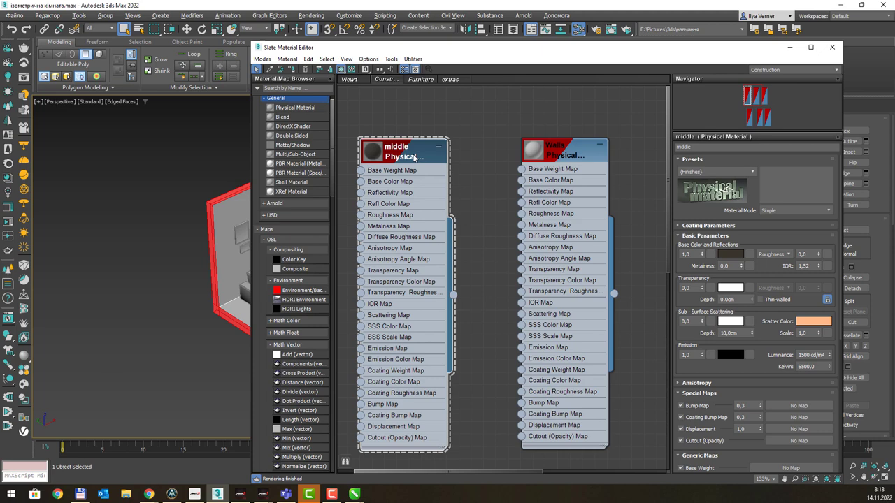
Step: Apply the middle material to the selected wall faces again
right_click(401, 156)
key(Escape)
right_click(404, 150)
click(435, 161)
Step: Close the editor and select the inner wall faces, leaving the floor deselected
click(199, 159)
click(790, 47)
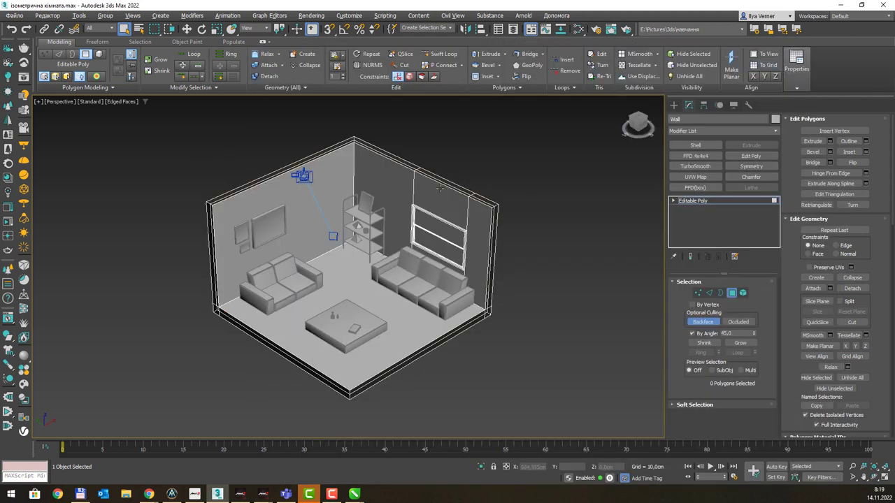
click(325, 175)
ctrl+click(386, 177)
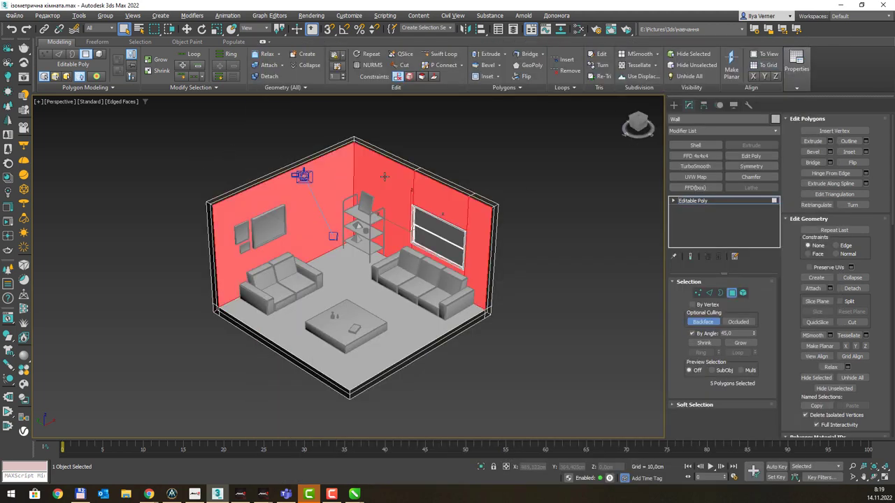
ctrl+click(394, 312)
alt+click(396, 311)
Step: Assign the Walls material to the selected inner wall faces
key(m)
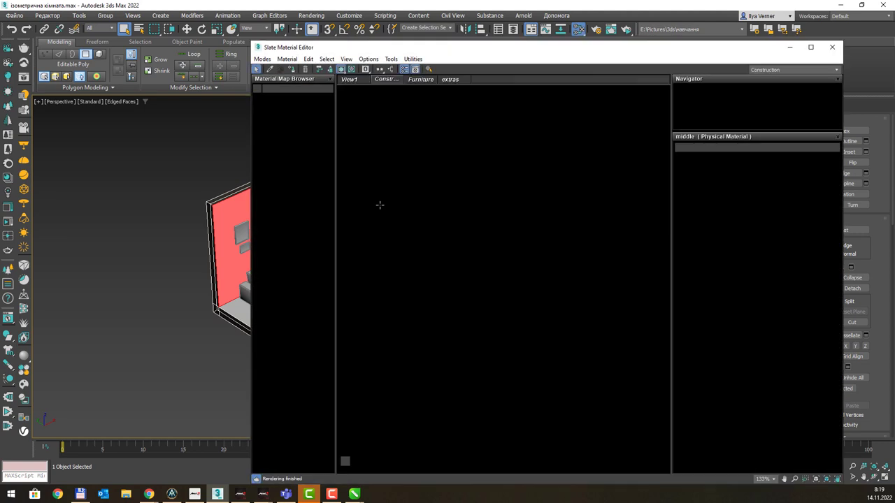
click(565, 153)
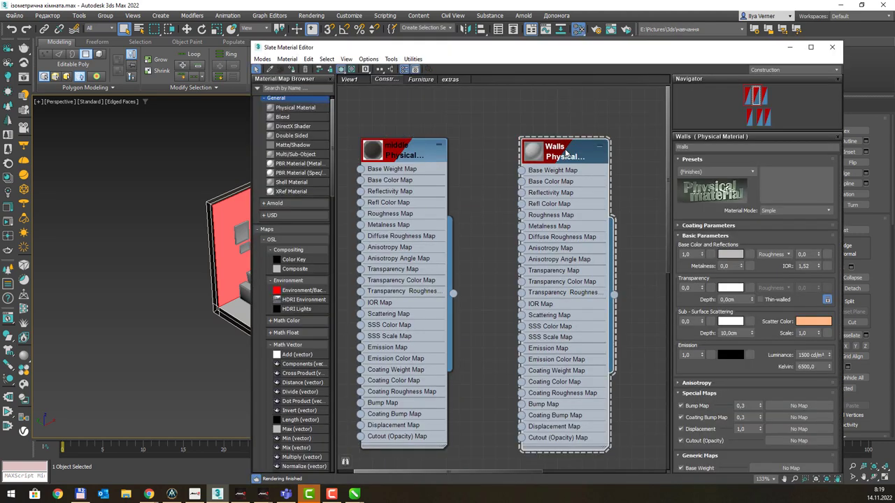
right_click(566, 150)
click(595, 166)
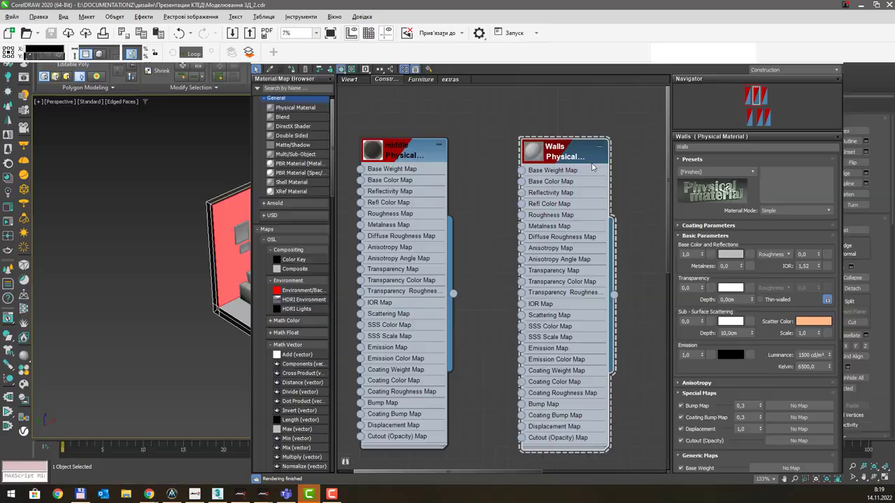
Step: Check the CorelDRAW reference render, then bring the floor material node into view
key(alt+Tab)
scroll(469, 175, up, 1)
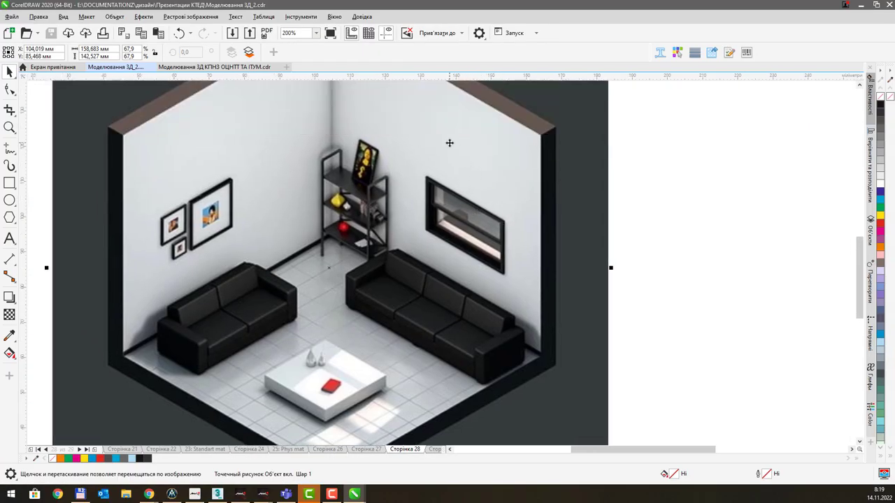
scroll(449, 142, up, 1)
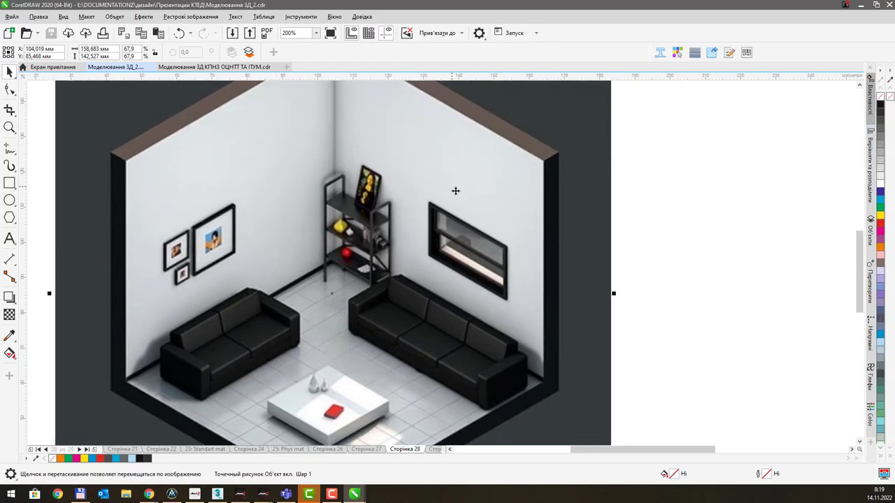
key(alt+Tab)
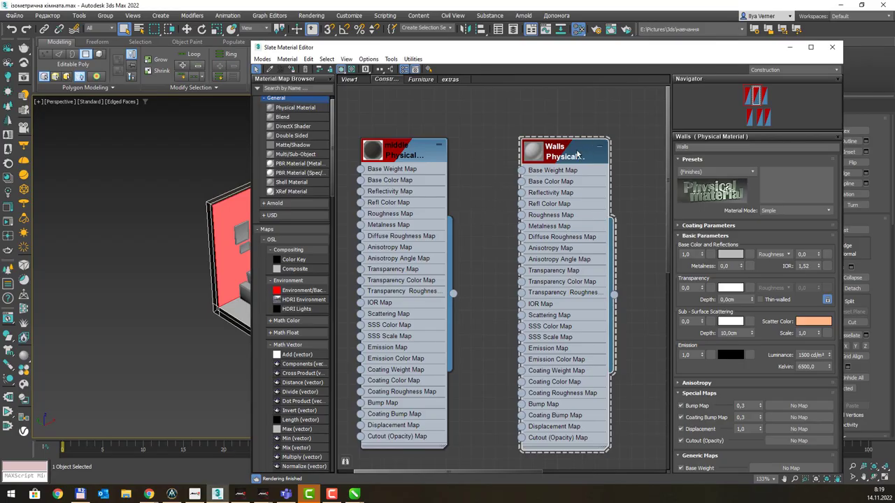
drag(610, 52, 542, 95)
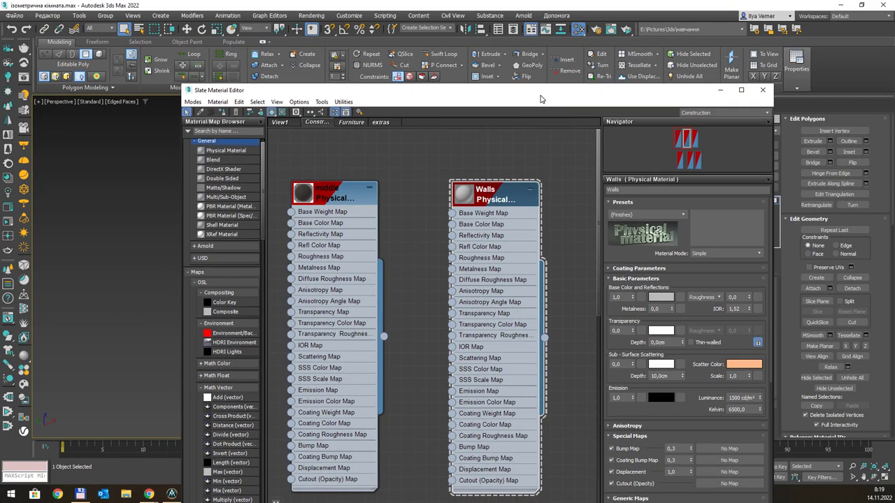
middle_drag(481, 250, 273, 278)
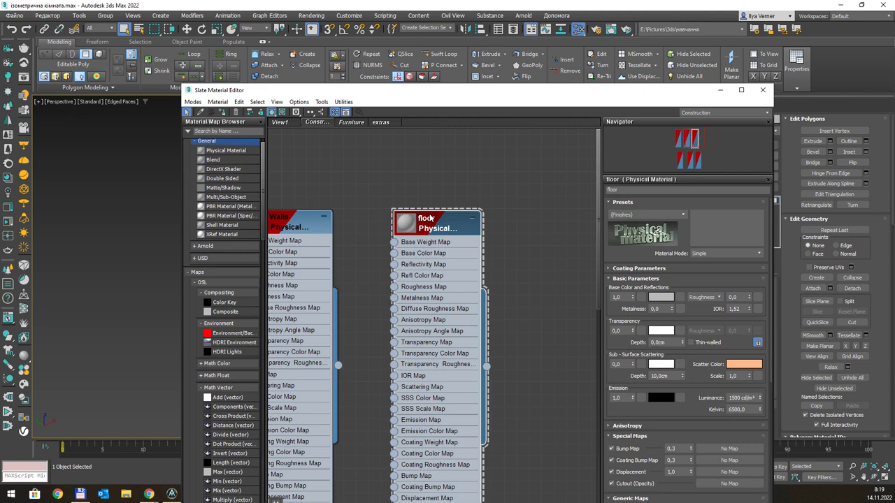
Step: Select the floor face and assign the floor material to it
click(762, 89)
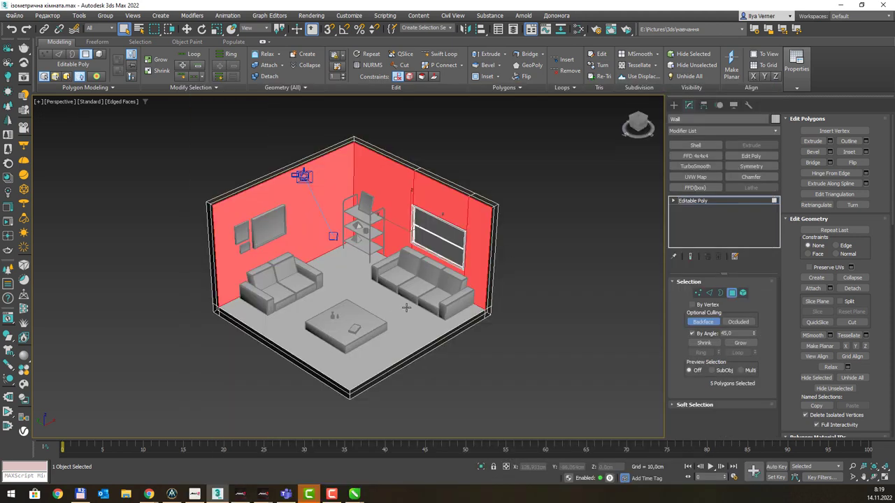
click(397, 311)
key(m)
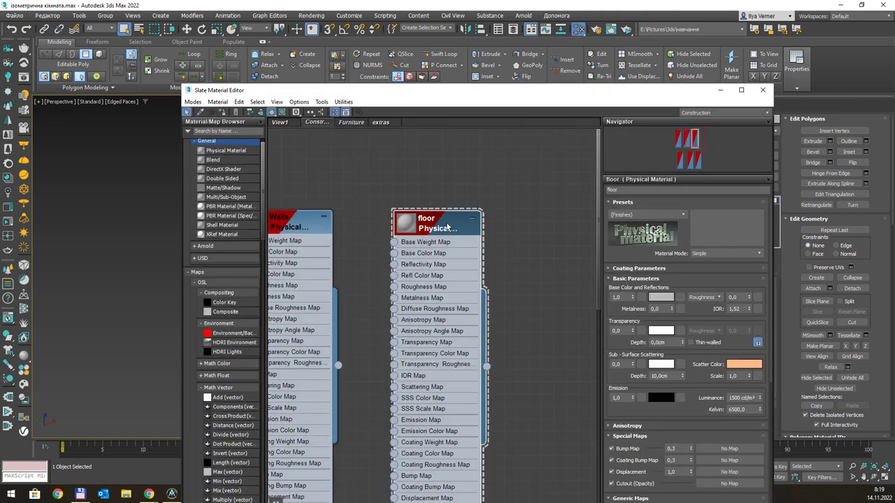
right_click(446, 224)
click(474, 240)
drag(442, 233, 529, 221)
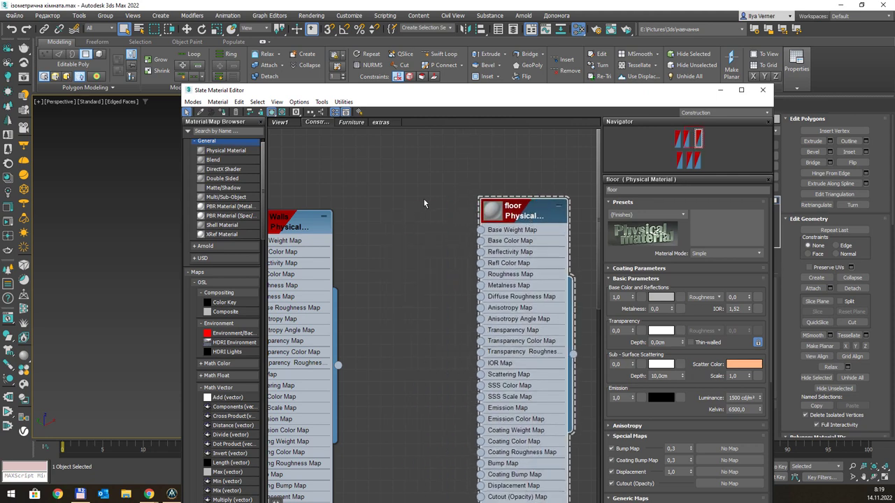
key(m)
key(m)
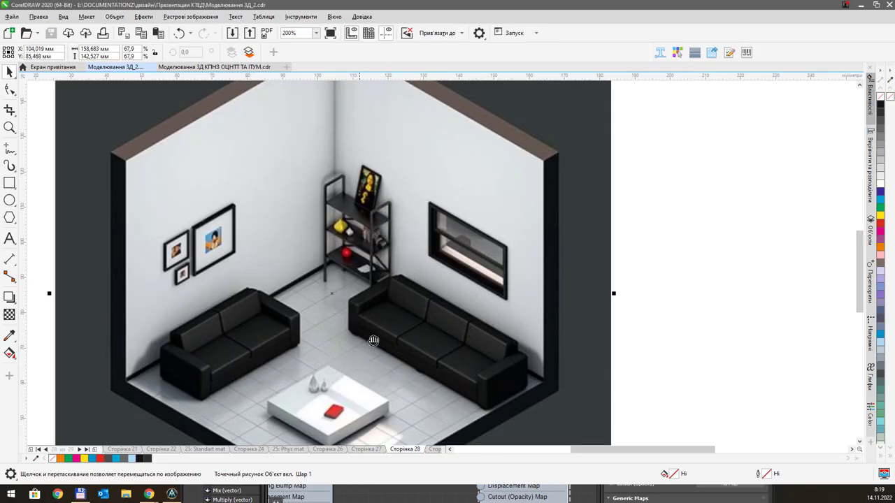
Step: Add a Tiles map node (Map #0) from Maps > General beside the floor material
mouse_move(374, 341)
mouse_down()
mouse_move(429, 257)
mouse_move(413, 300)
mouse_up()
scroll(401, 310, up, 2)
scroll(429, 257, down, 2)
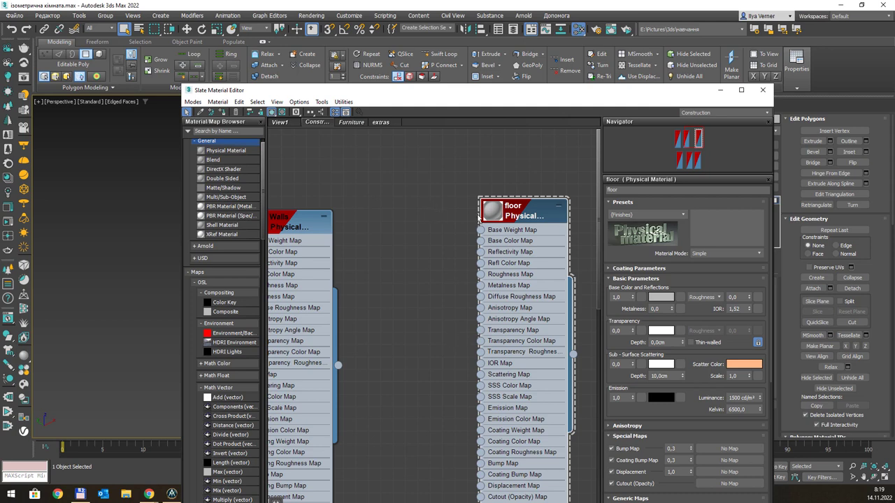
drag(525, 217, 536, 215)
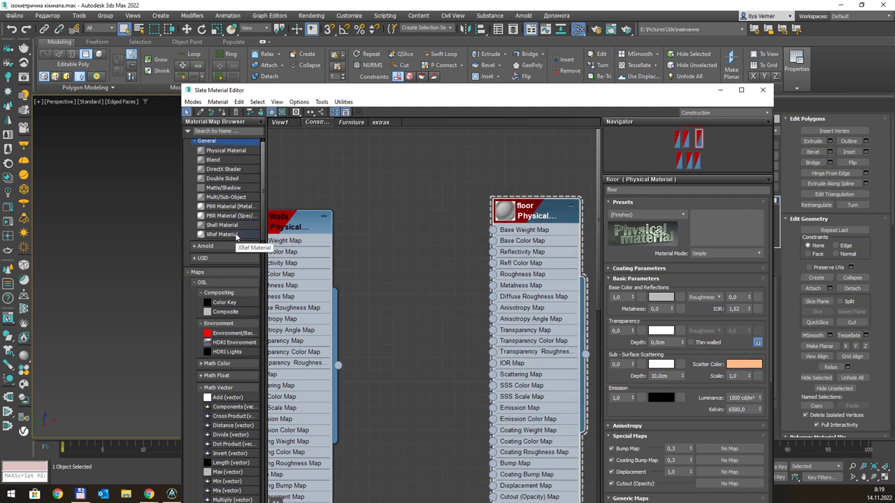
click(195, 283)
click(195, 295)
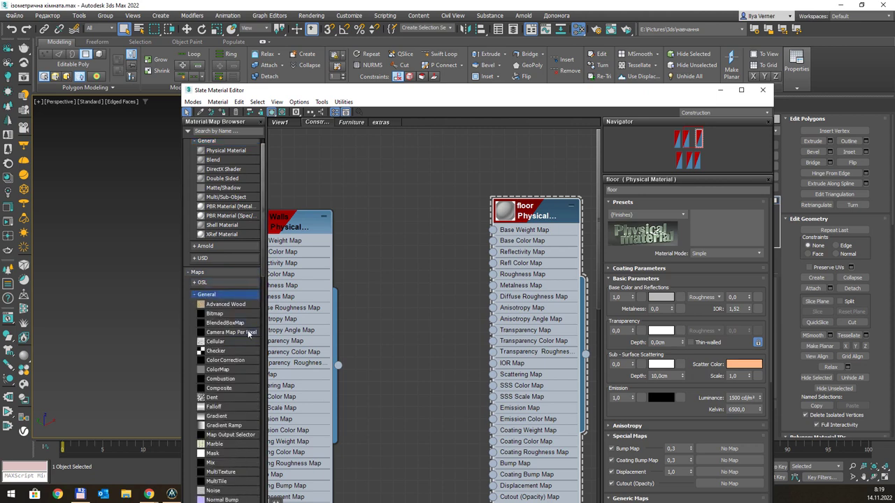
click(217, 351)
scroll(219, 355, down, 3)
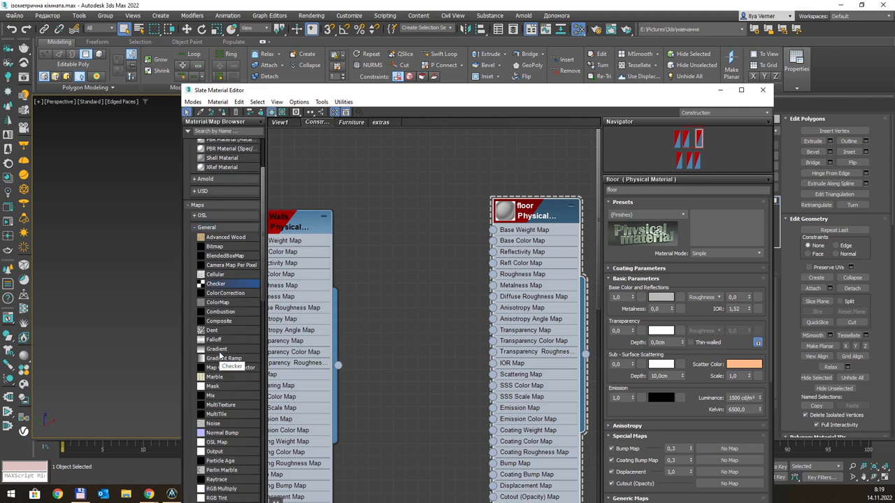
scroll(219, 355, down, 3)
scroll(220, 355, down, 3)
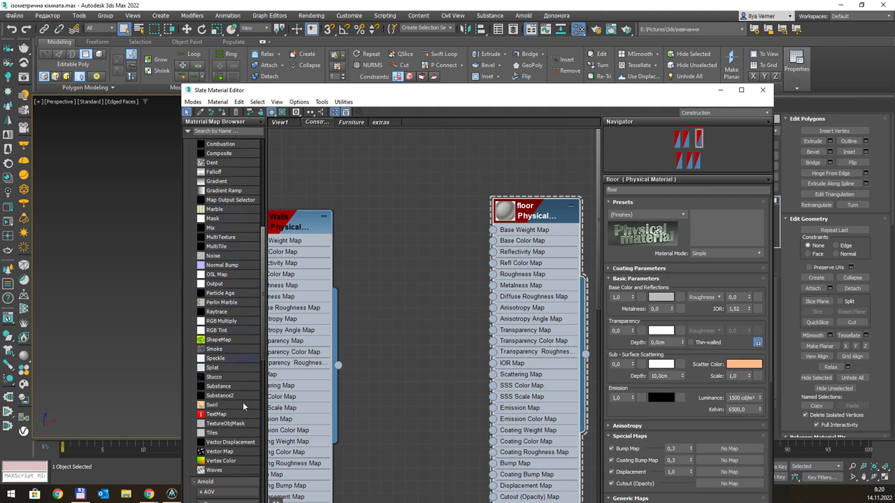
mouse_move(210, 434)
mouse_down()
mouse_move(391, 290)
mouse_move(404, 242)
mouse_up()
Step: Connect the Tiles map output to the floor material's Base Color and line up the two nodes
click(370, 260)
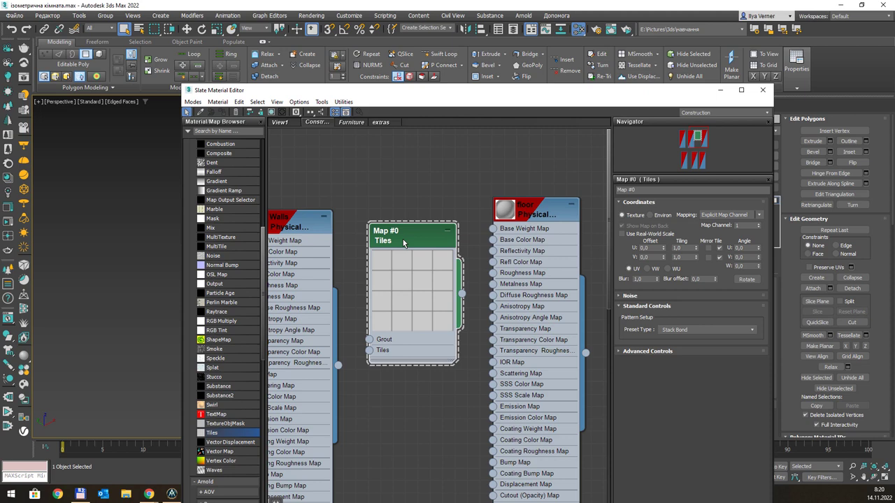
double_click(506, 212)
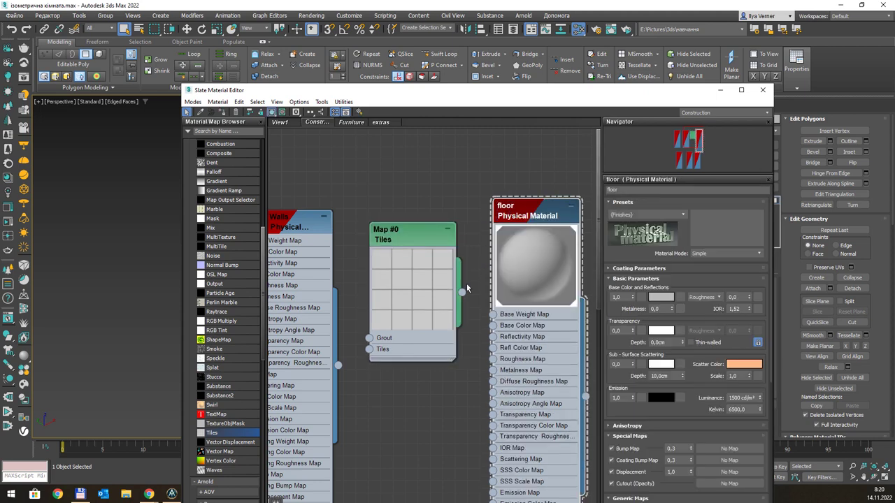
drag(462, 291, 493, 326)
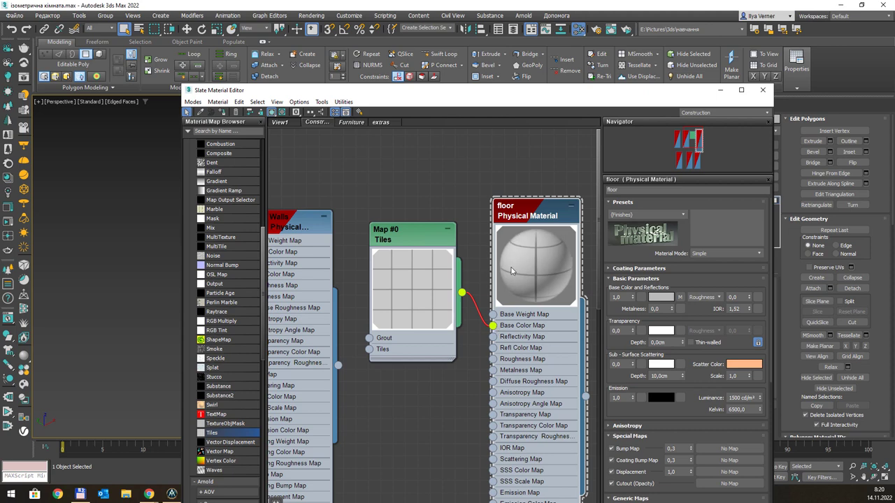
drag(418, 235, 406, 209)
drag(547, 199, 522, 185)
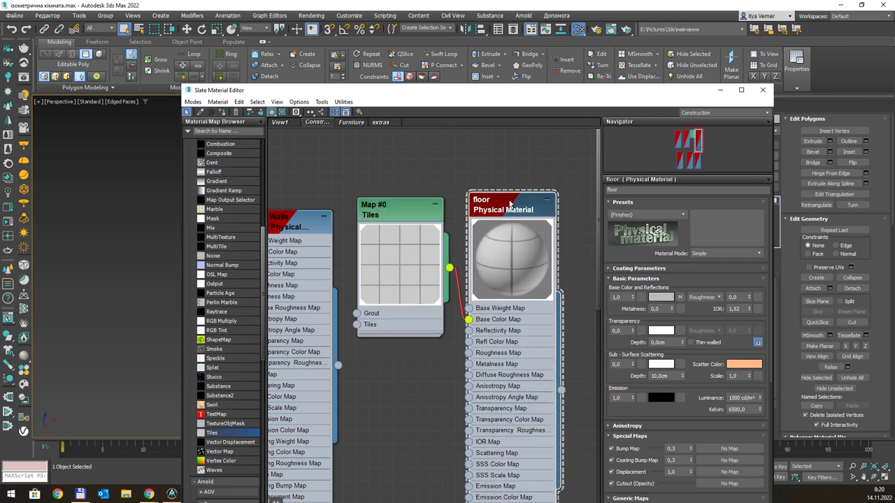
Step: Preview the floor material on a Box and move the Slate editor aside to show the room
right_click(534, 227)
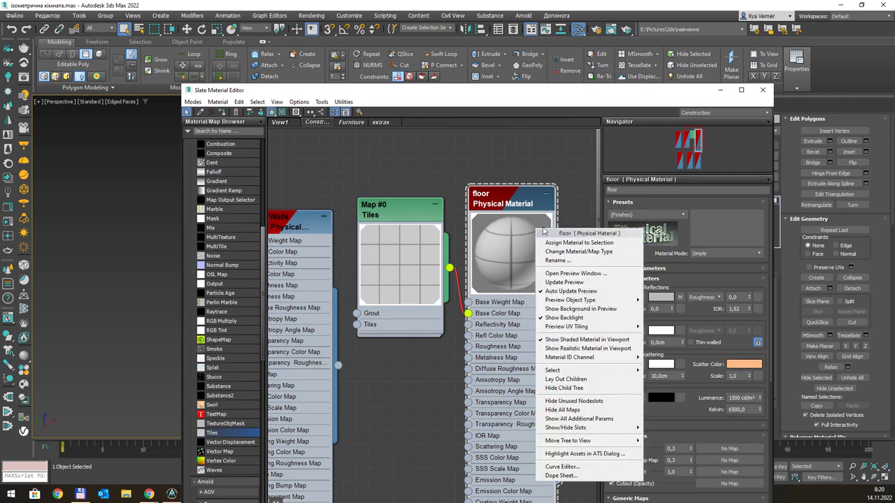
mouse_move(570, 300)
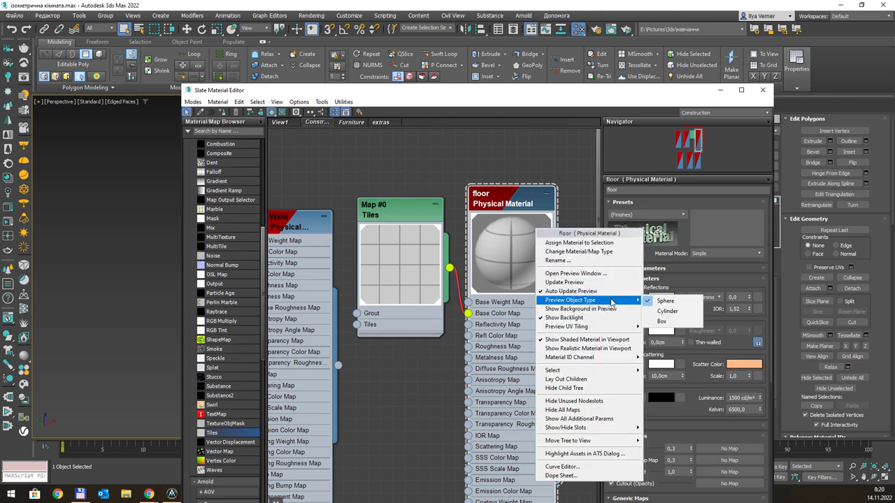
click(663, 321)
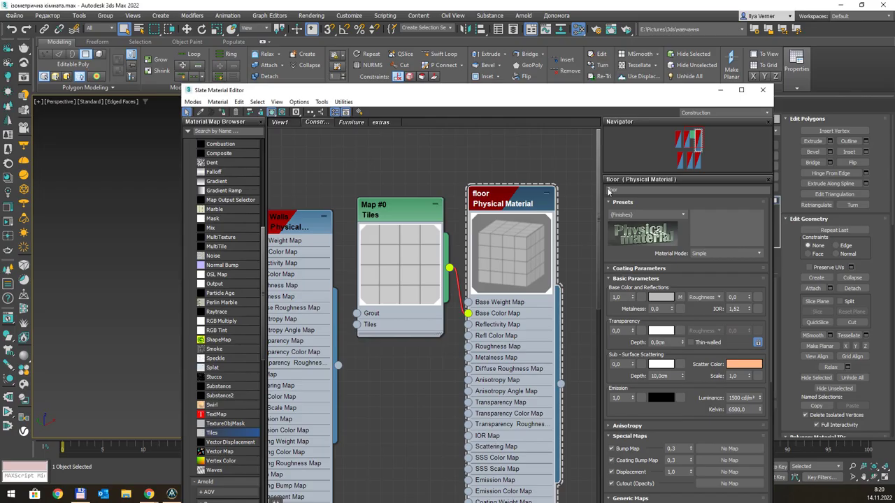
mouse_move(551, 100)
mouse_down()
mouse_move(625, 464)
mouse_move(745, 163)
mouse_move(735, 110)
mouse_move(724, 113)
mouse_up()
click(678, 233)
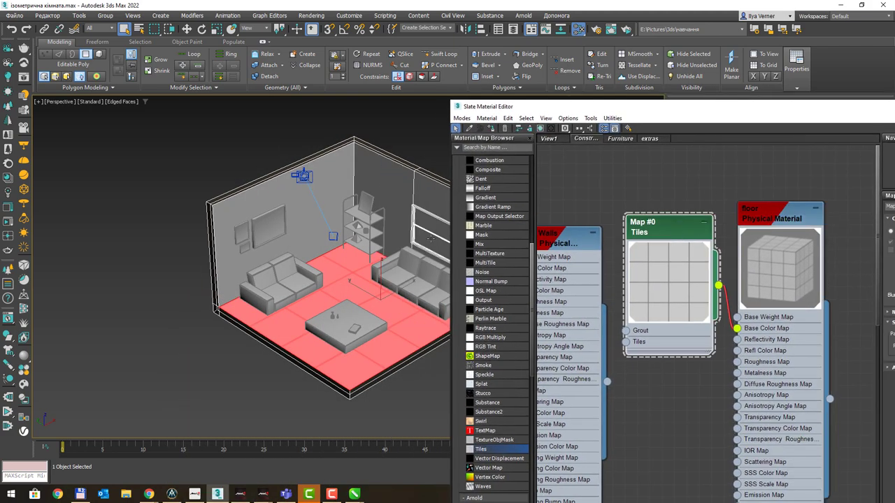
Step: Select the Tiles map node and bring the whole room floor into view
click(360, 244)
middle_drag(323, 249, 179, 238)
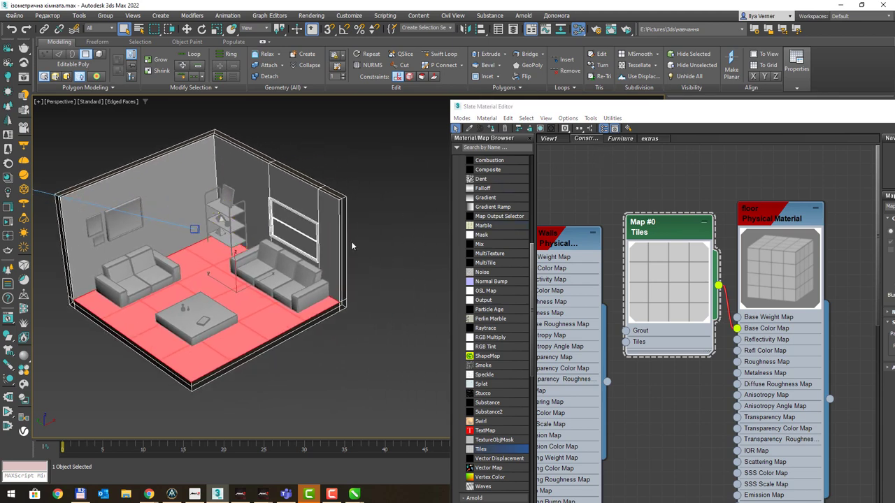
click(392, 275)
double_click(616, 106)
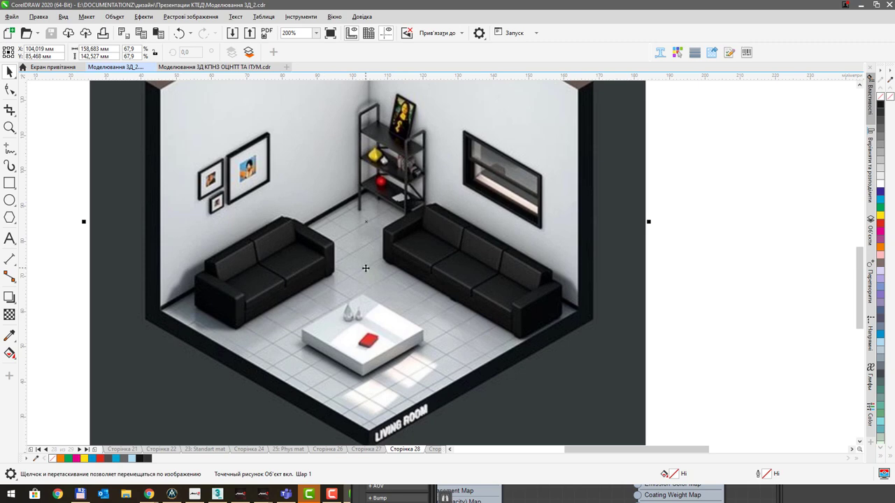
click(860, 6)
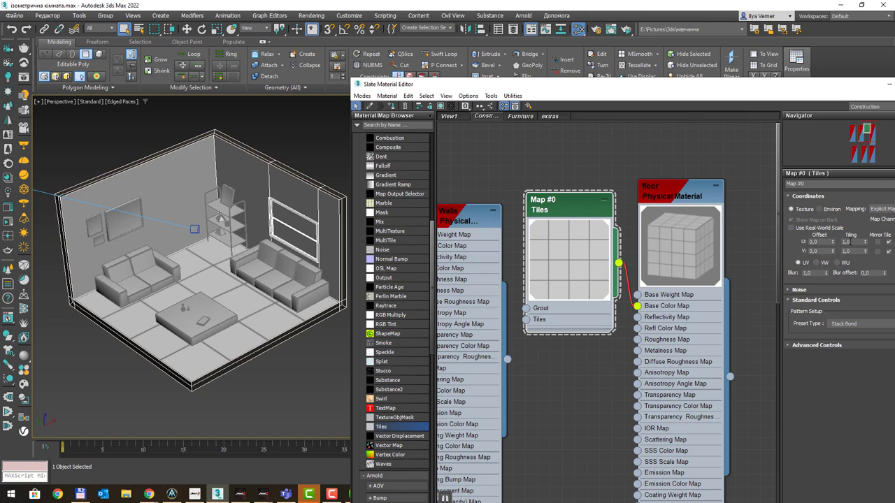
Step: Set the Tiles map's U and V tiling to 2,0
drag(850, 242, 834, 242)
key(Tab)
text(2)
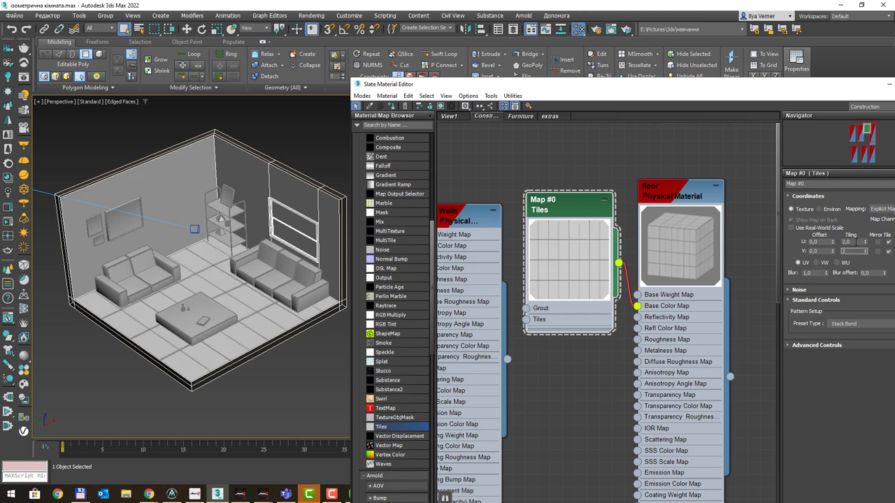
click(857, 242)
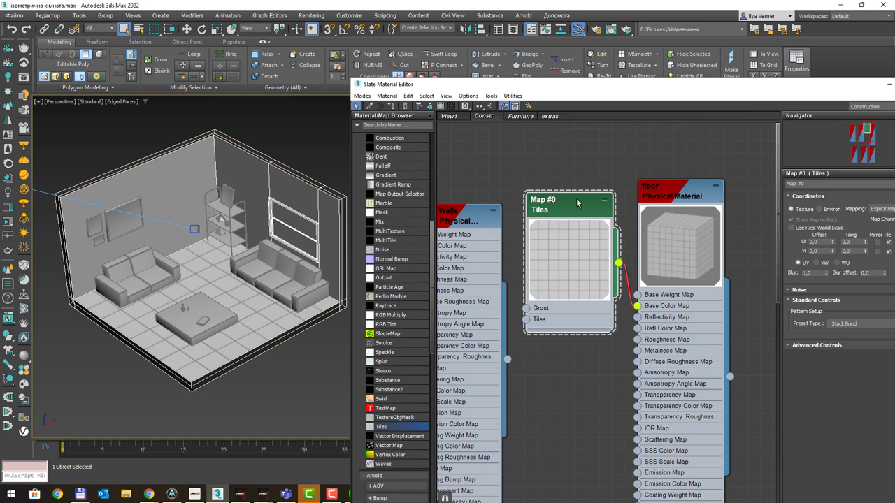
Step: Rearrange the material nodes and compare the tiled floor with the CorelDRAW reference render
drag(569, 209, 569, 222)
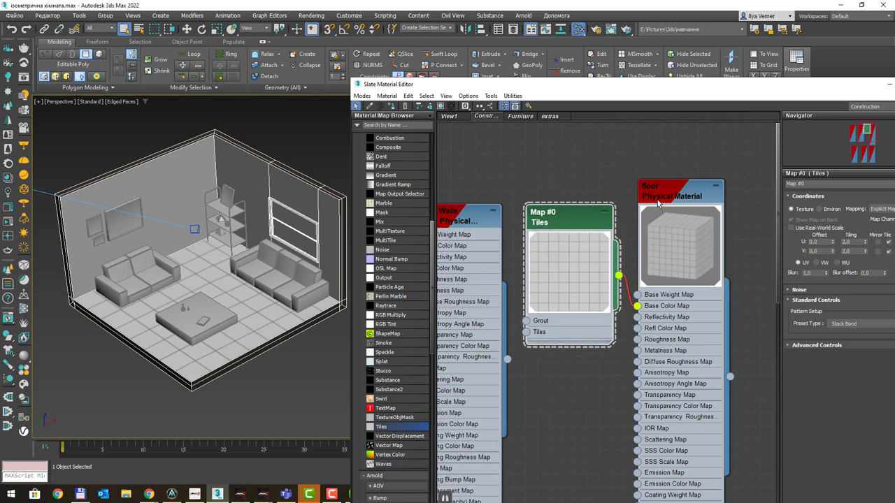
drag(670, 195, 694, 157)
drag(563, 216, 574, 202)
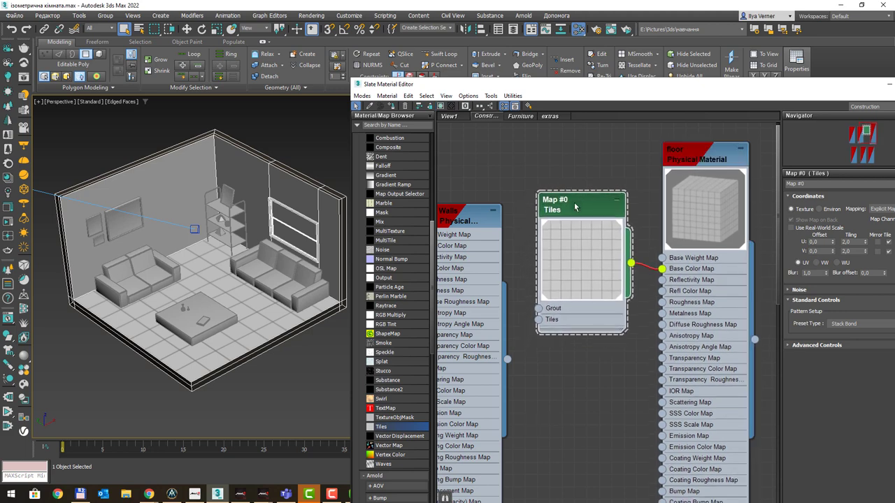
key(alt+Tab)
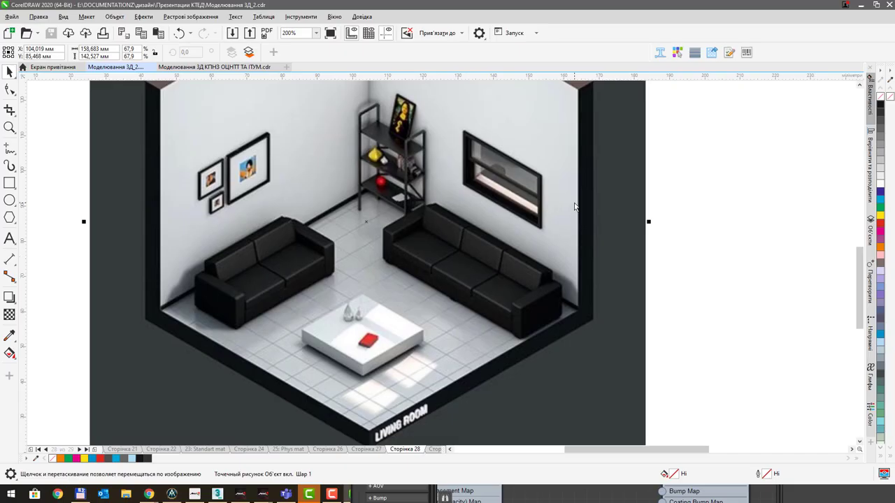
key(alt+Tab)
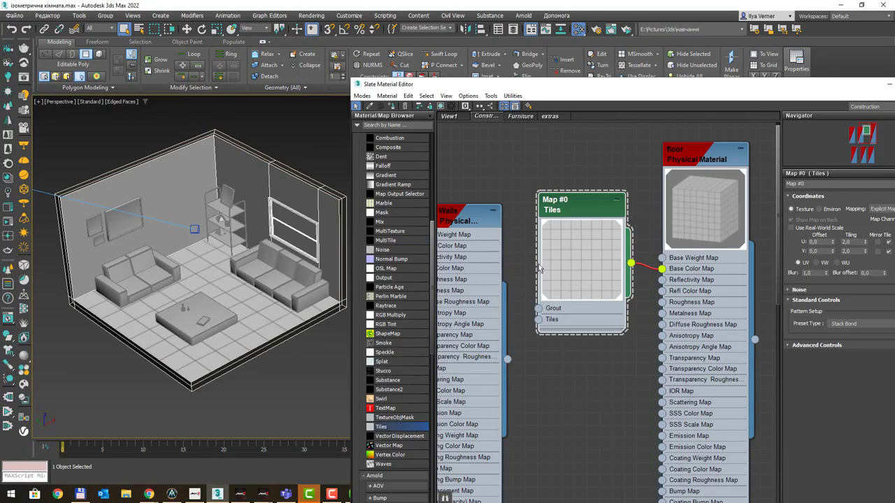
middle_drag(706, 163, 609, 165)
Step: Zoom the node view and open the Window_Frame material's parameters
scroll(627, 191, down, 3)
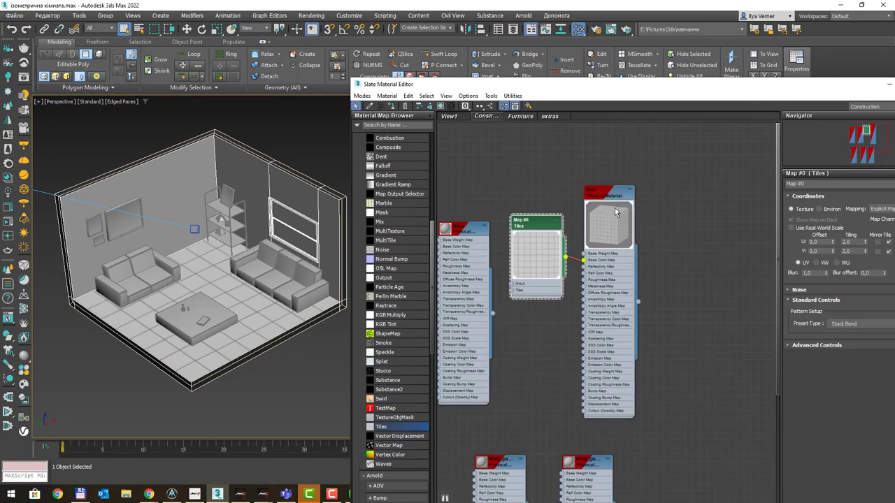
scroll(628, 191, down, 2)
middle_drag(521, 303, 604, 244)
scroll(604, 243, up, 3)
scroll(584, 295, up, 3)
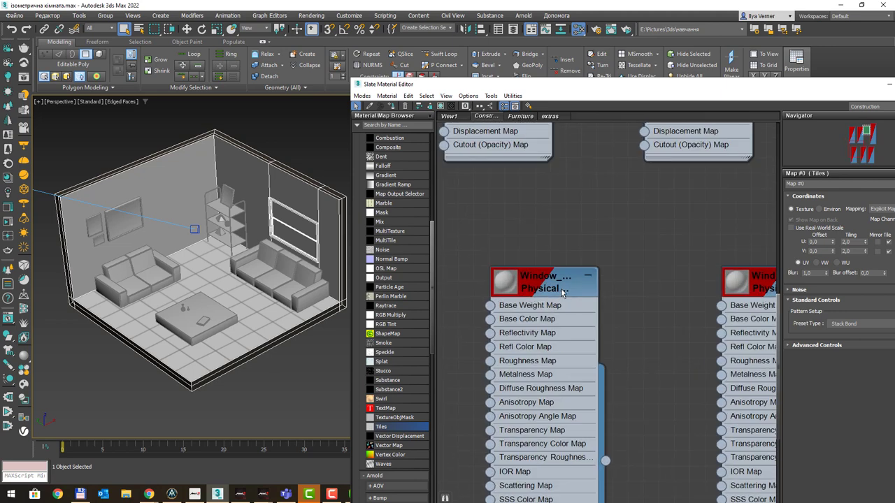
double_click(561, 287)
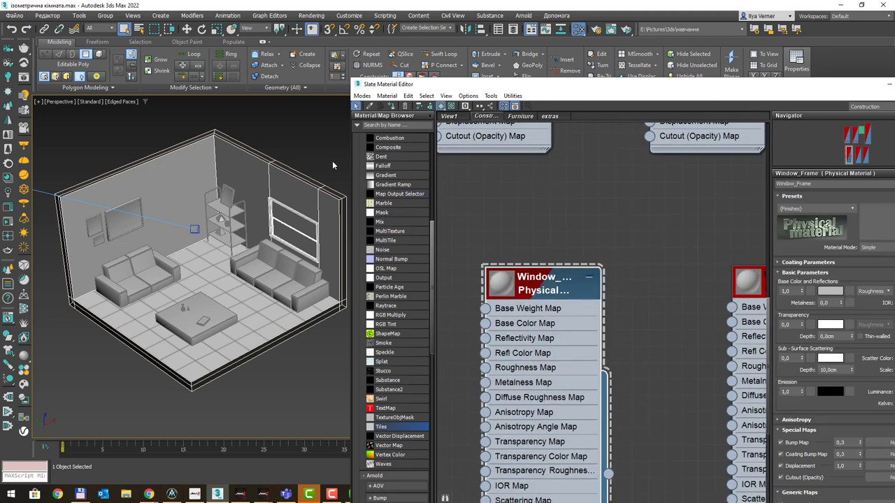
Step: Zoom in on the window, pick its top frame face, and move the Slate editor aside
click(318, 193)
scroll(293, 218, up, 5)
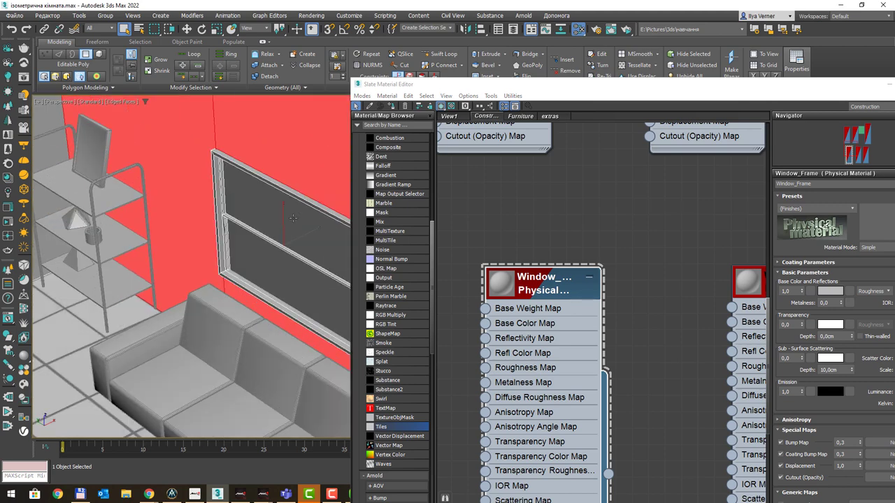
middle_drag(295, 203, 218, 195)
click(234, 194)
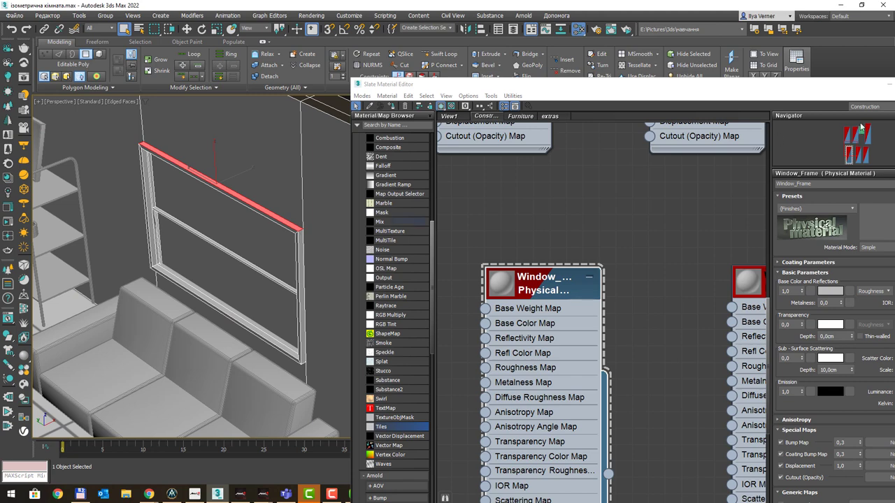
drag(849, 85, 681, 86)
Step: Close the material editor and frame the window wall in a top view
click(774, 83)
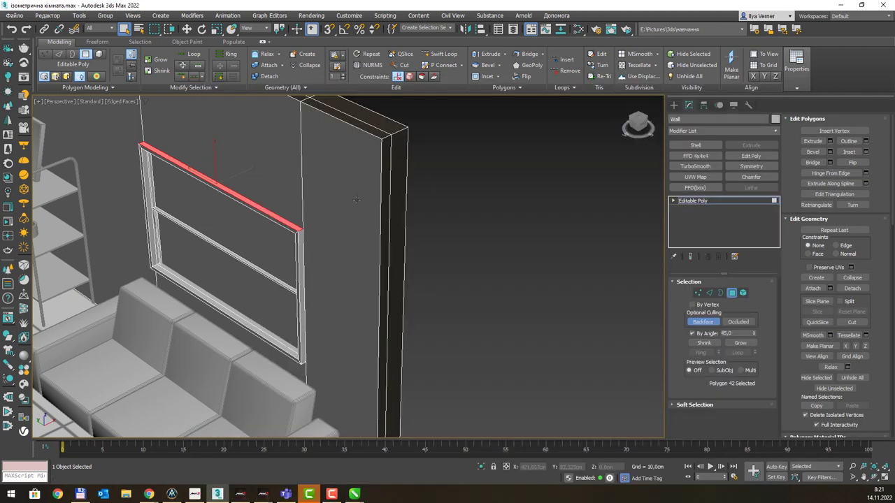
scroll(356, 200, up, 2)
middle_drag(389, 184, 451, 162)
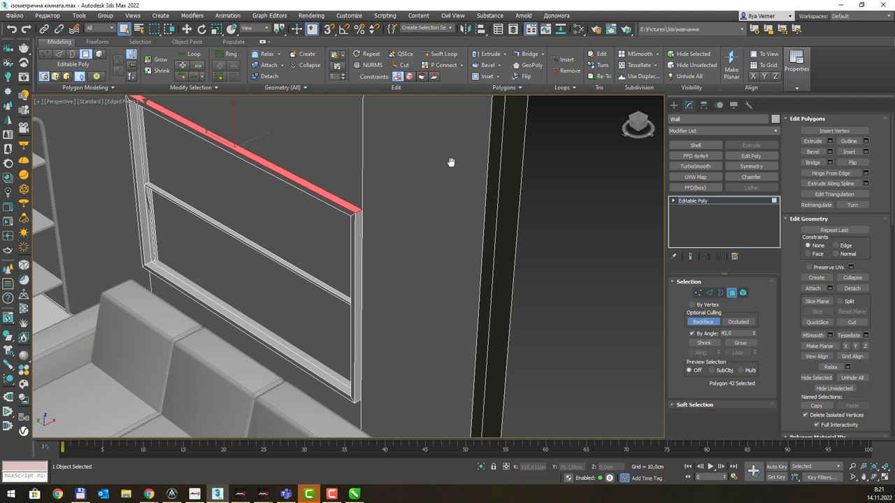
key(t)
scroll(432, 204, up, 3)
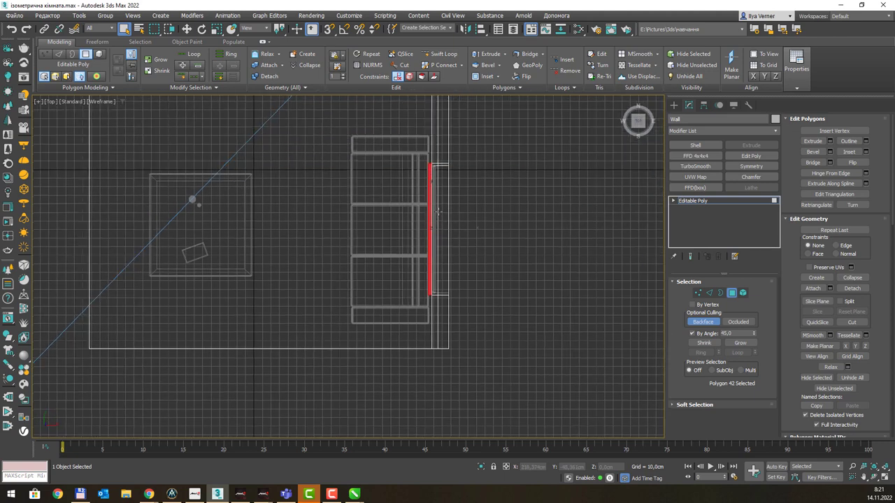
scroll(431, 204, up, 3)
mouse_move(475, 196)
middle_down()
mouse_move(467, 207)
mouse_move(441, 204)
middle_up()
scroll(470, 195, up, 2)
scroll(442, 204, down, 2)
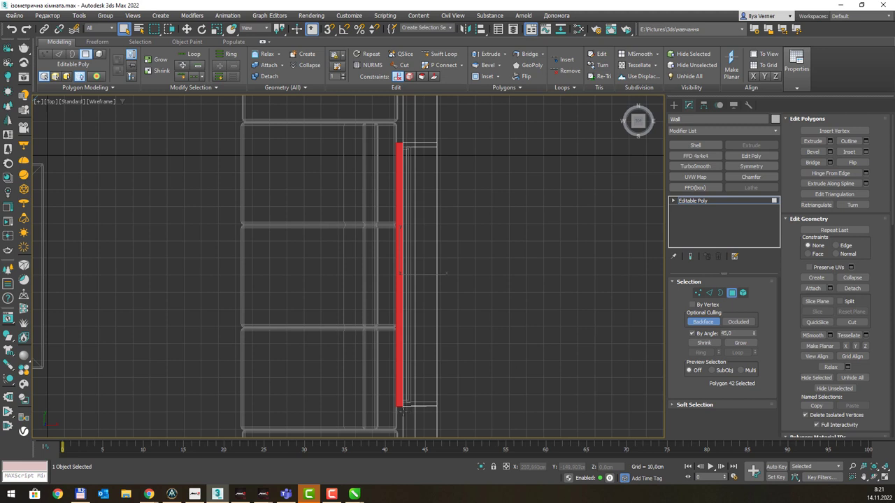
Step: Select the large wall polygon plus the wall-edge strip, with select-by-angle turned off
drag(403, 412, 399, 339)
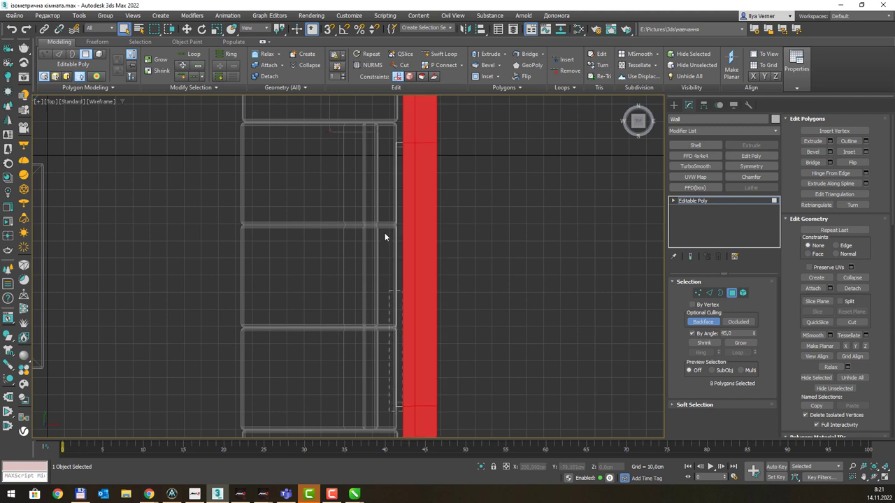
drag(384, 138, 380, 138)
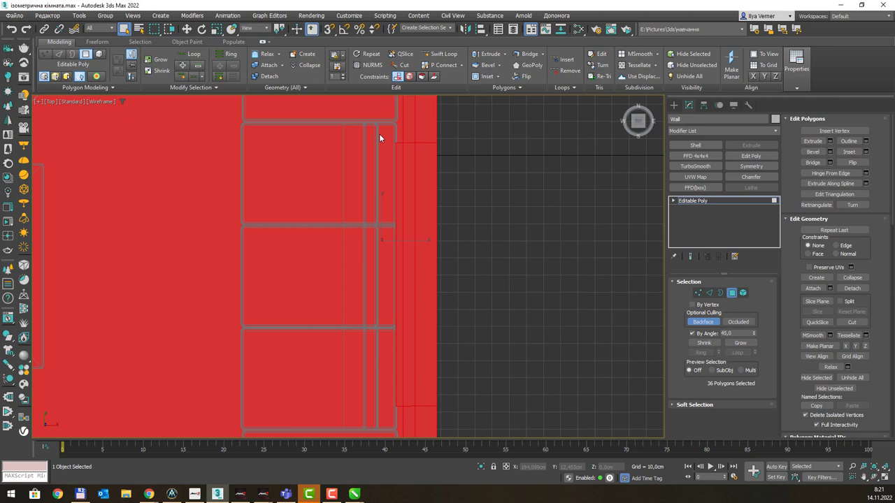
click(714, 334)
click(535, 294)
click(389, 137)
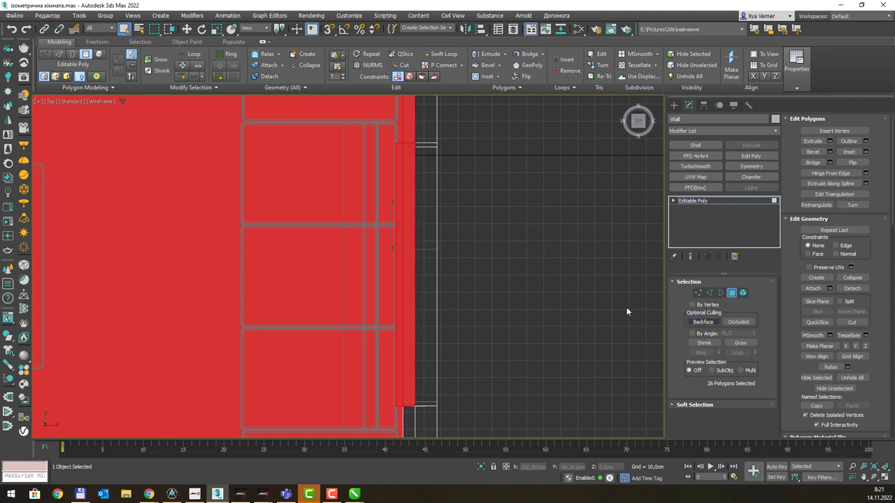
click(494, 258)
click(388, 137)
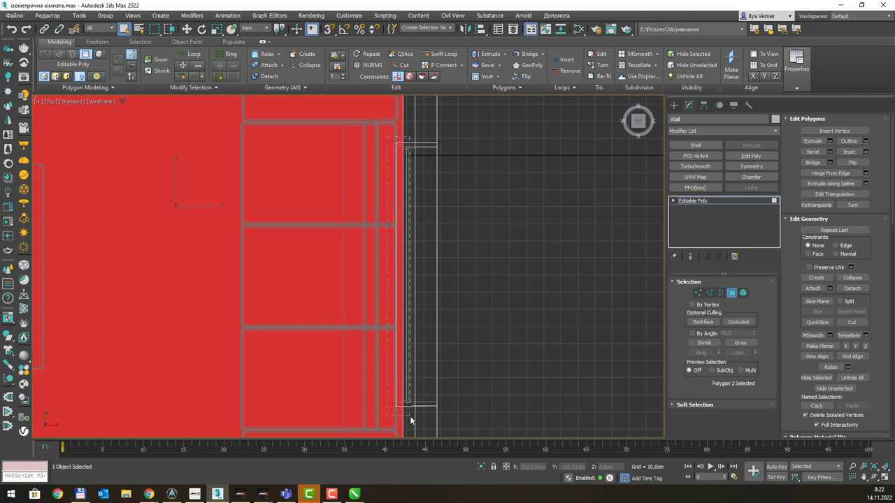
drag(411, 420, 399, 409)
Step: Remove the large wall polygon and the strip polygons from the selection
alt+drag(198, 146, 315, 336)
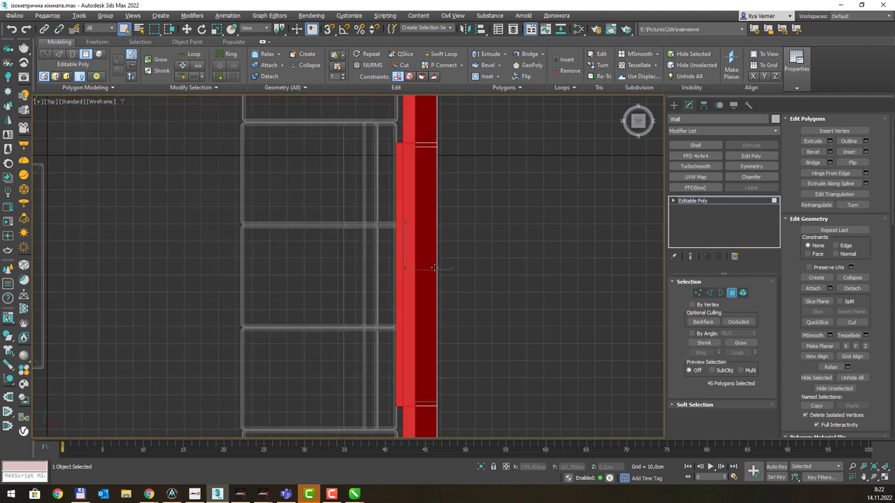
alt+drag(432, 308, 432, 309)
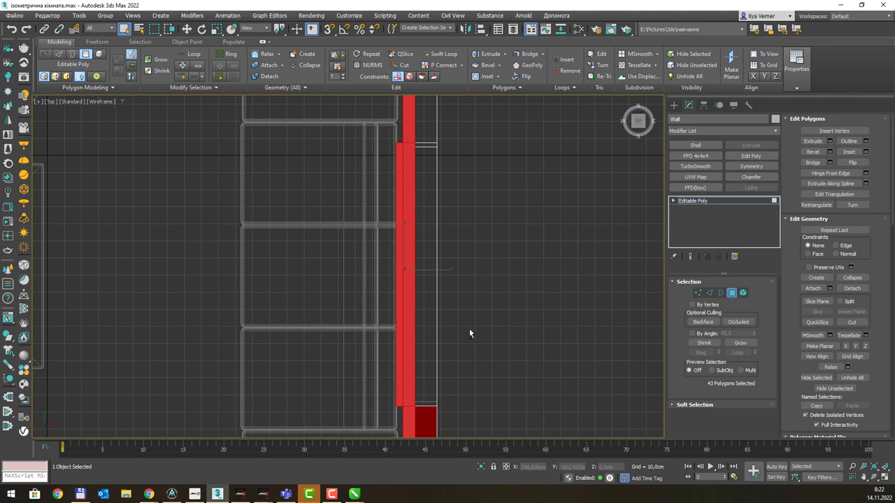
scroll(469, 329, down, 4)
alt+click(451, 411)
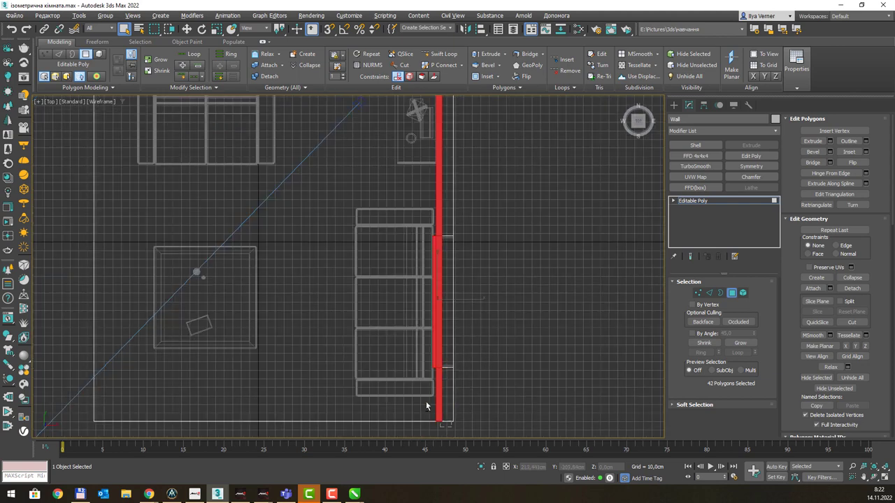
alt+click(439, 395)
scroll(490, 254, up, 2)
scroll(490, 254, up, 1)
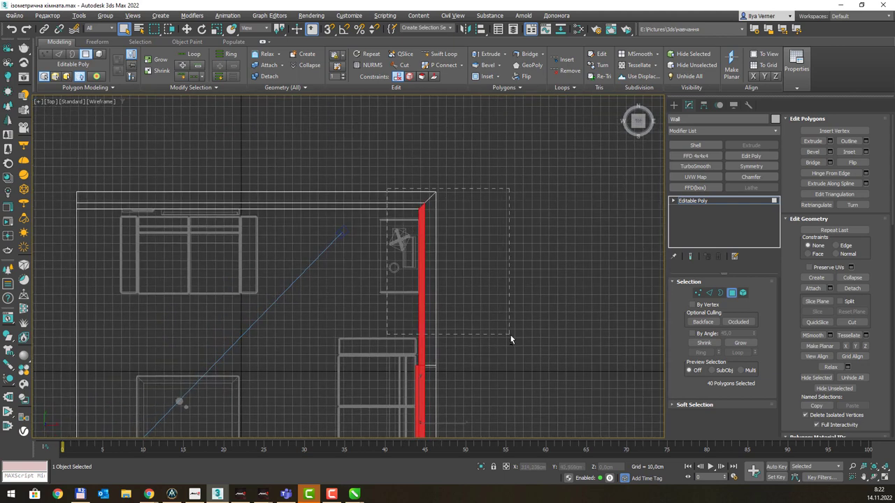
alt+drag(510, 334, 509, 334)
scroll(490, 328, down, 1)
Step: In perspective, deselect the upper wall, lower strip and inner panels, leaving only the frame
key(p)
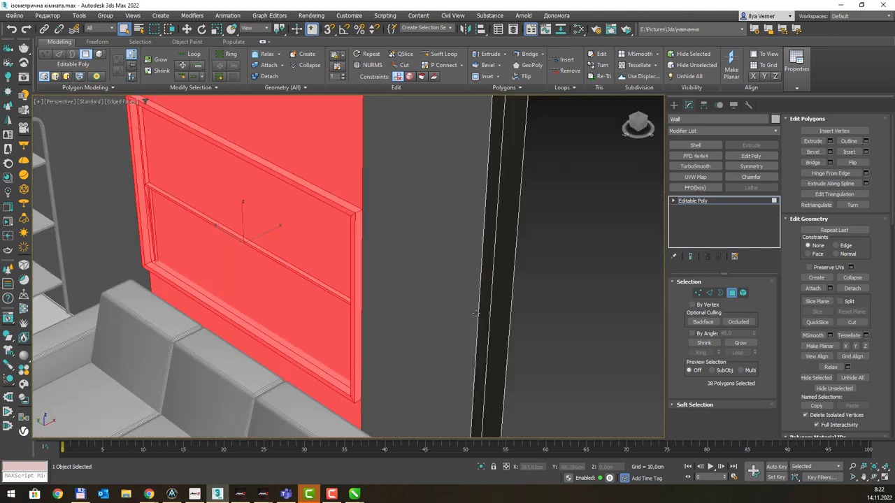
scroll(392, 234, down, 1)
scroll(399, 220, down, 2)
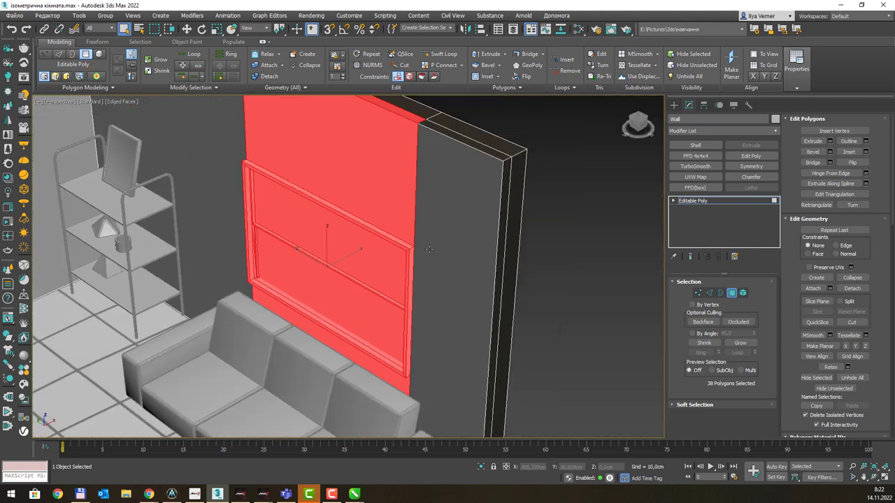
scroll(418, 217, up, 1)
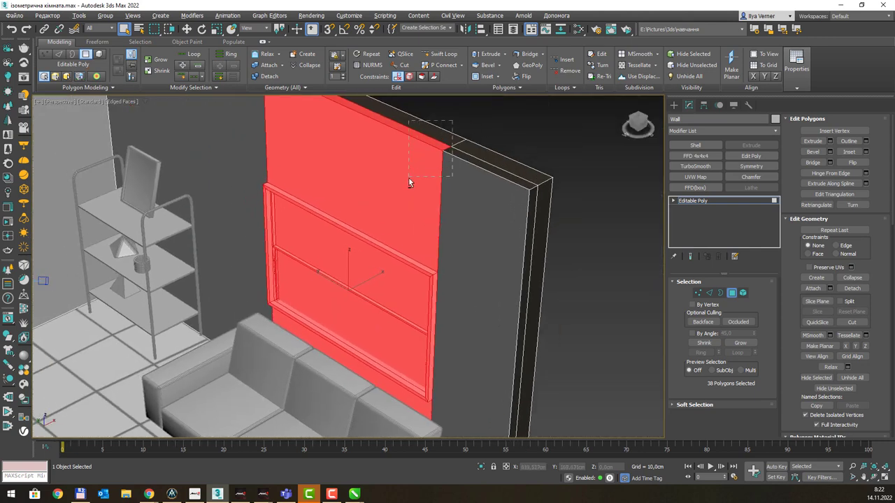
alt+drag(409, 180, 408, 180)
alt+middle_drag(408, 181, 454, 396)
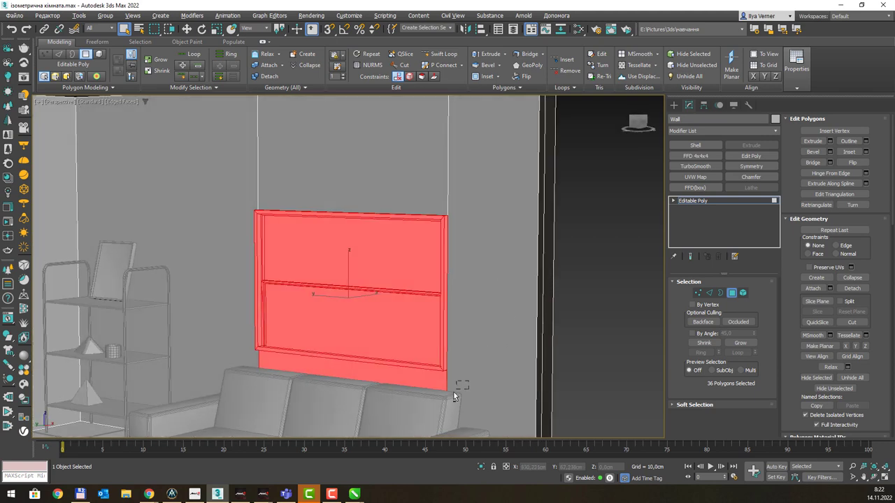
alt+drag(429, 398, 429, 398)
alt+click(367, 323)
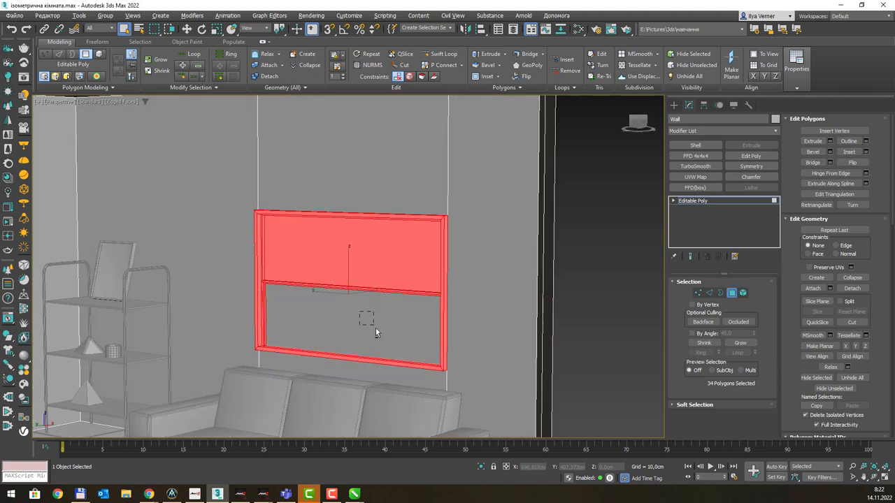
alt+click(376, 253)
mouse_move(398, 264)
alt+middle_down()
mouse_move(364, 222)
mouse_move(380, 200)
mouse_move(515, 239)
mouse_move(580, 221)
mouse_move(494, 231)
mouse_move(486, 243)
mouse_move(431, 212)
alt+middle_up()
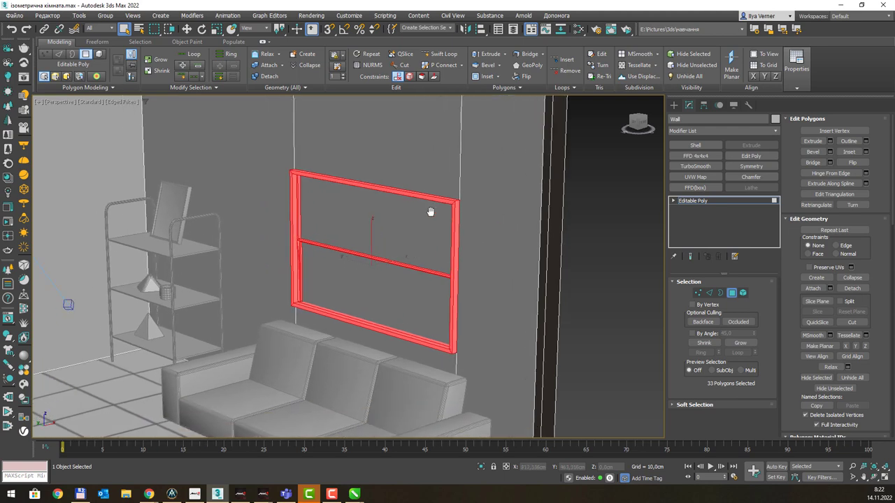
Step: Assign the Window_Frame material to the selected frame polygons
key(m)
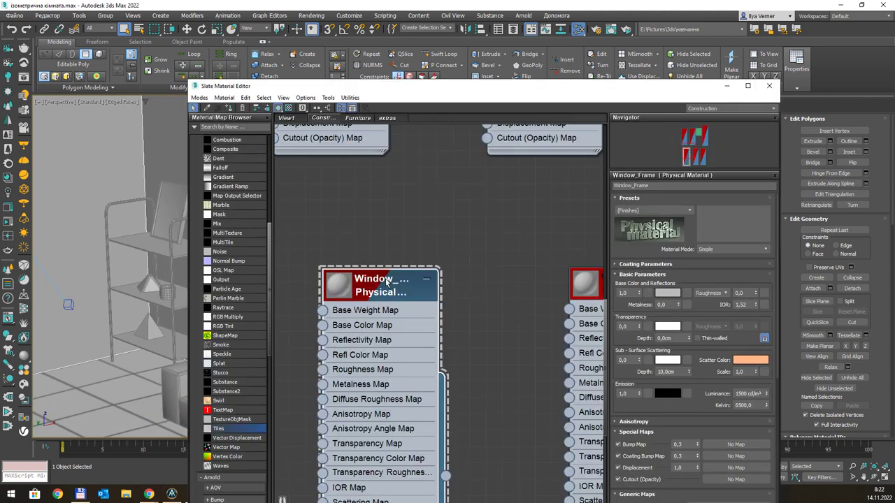
right_click(386, 282)
click(447, 40)
middle_drag(472, 288, 468, 263)
key(m)
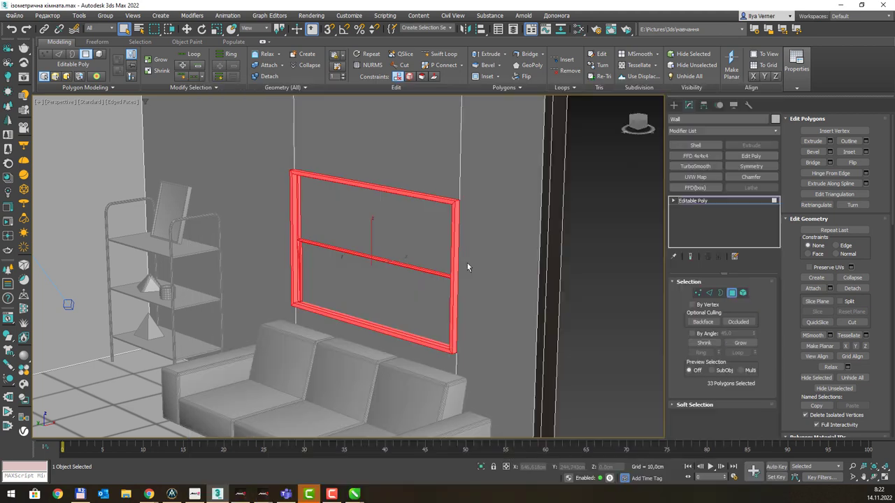
key(m)
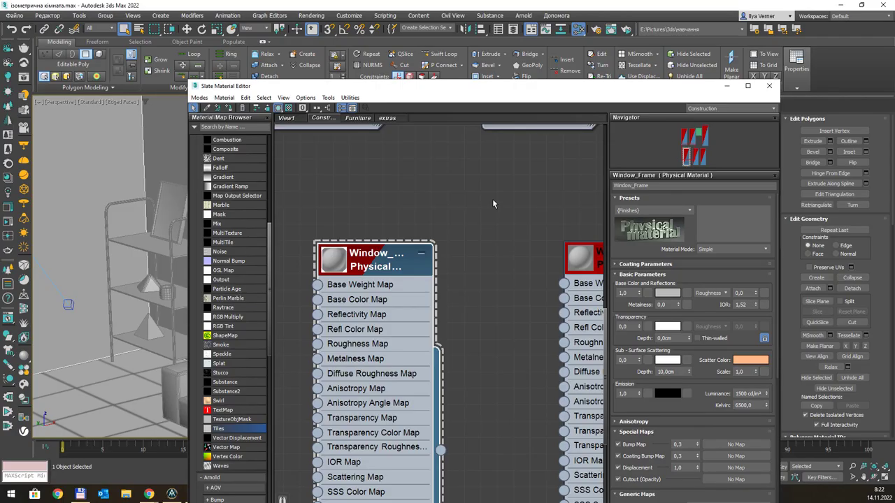
click(162, 145)
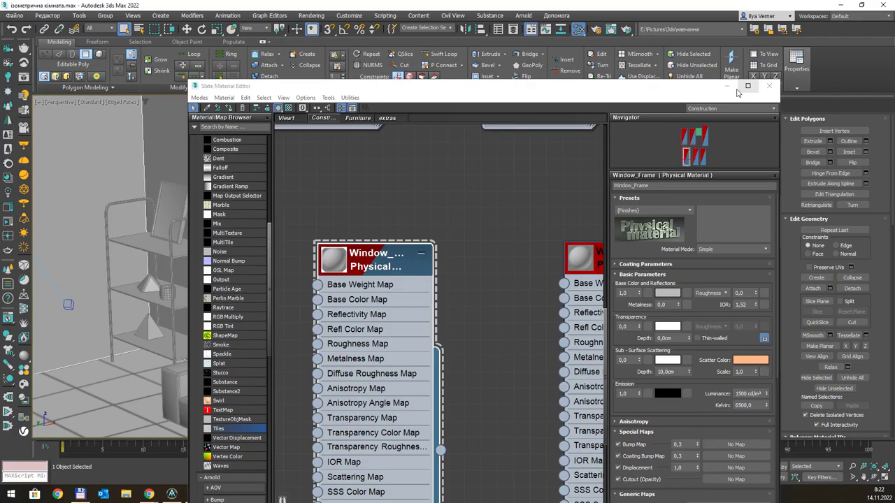
key(m)
mouse_move(478, 198)
alt+middle_down()
mouse_move(480, 245)
mouse_move(412, 202)
alt+middle_up()
Step: Select both faces of the upper window pane and assign Wind_glass_up to them
click(412, 204)
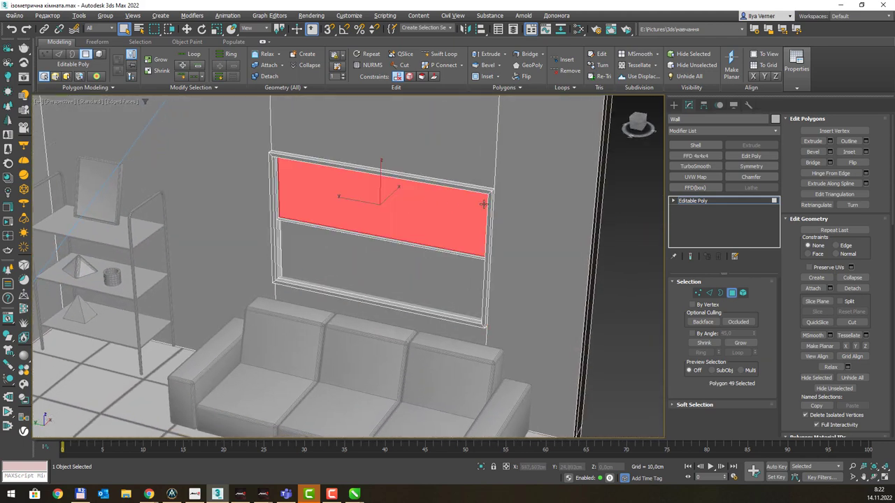
ctrl+click(434, 222)
key(m)
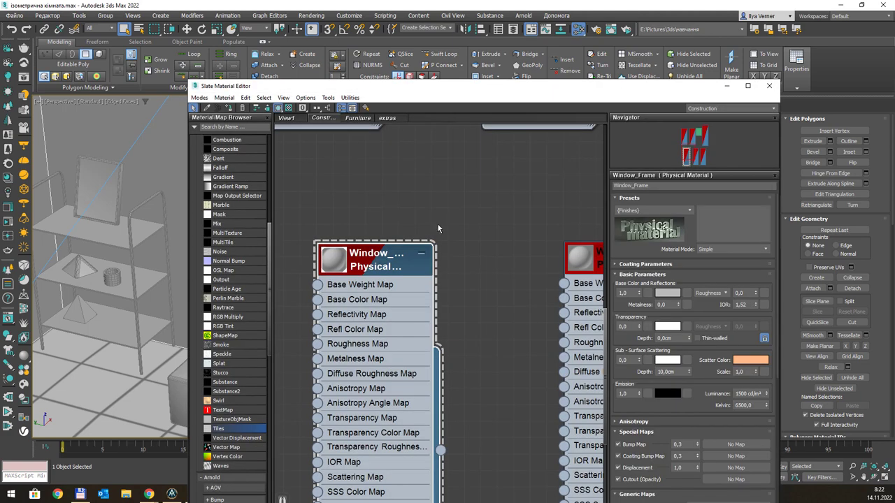
double_click(442, 255)
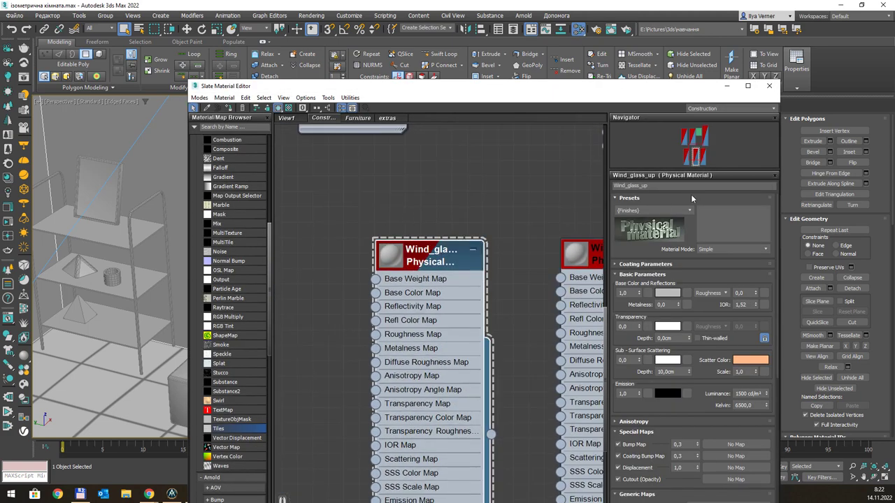
right_click(434, 254)
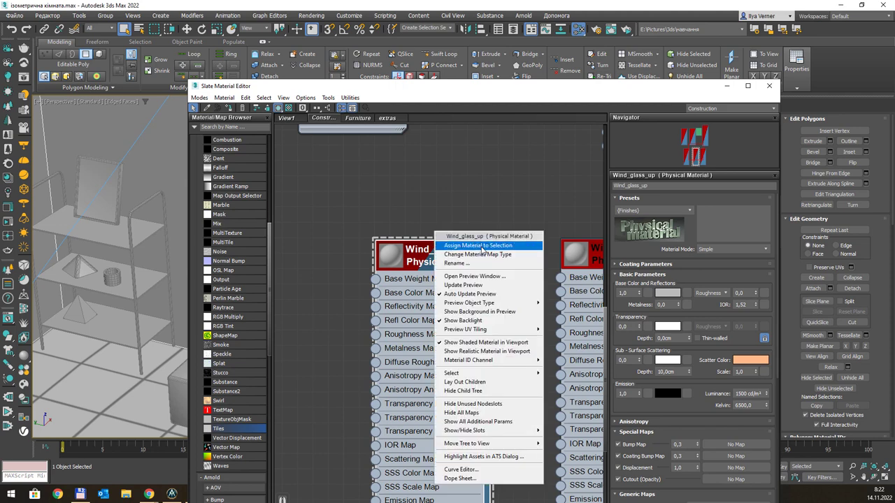
click(482, 250)
mouse_move(446, 252)
mouse_down()
mouse_move(423, 209)
mouse_move(430, 205)
mouse_up()
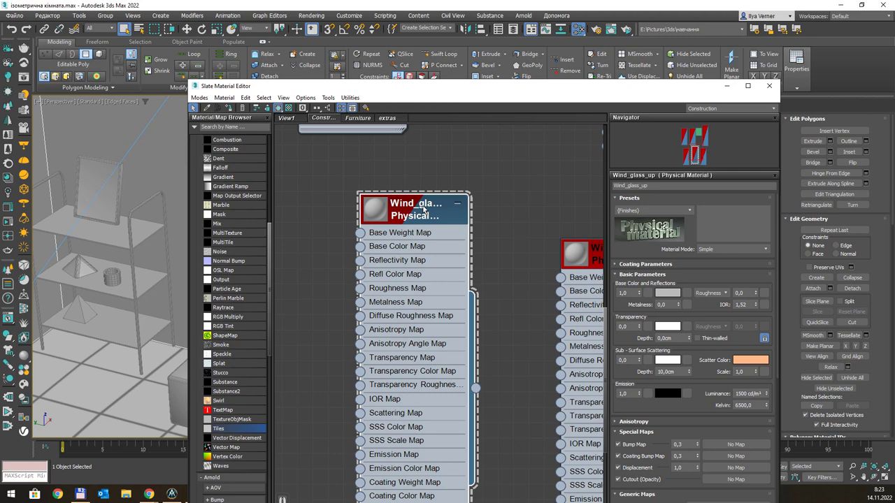
Step: Reapply the upper glass material to the upper pane and move the editor aside
middle_drag(605, 256, 525, 271)
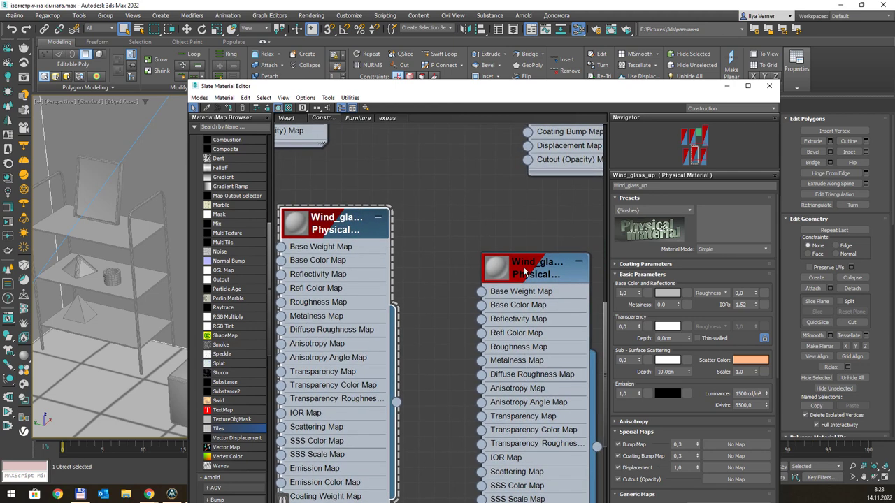
click(546, 270)
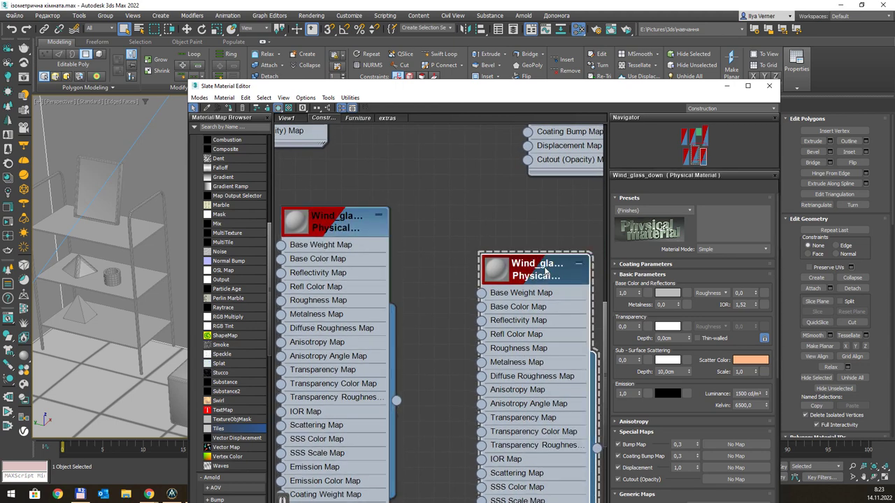
click(336, 222)
right_click(336, 223)
click(392, 229)
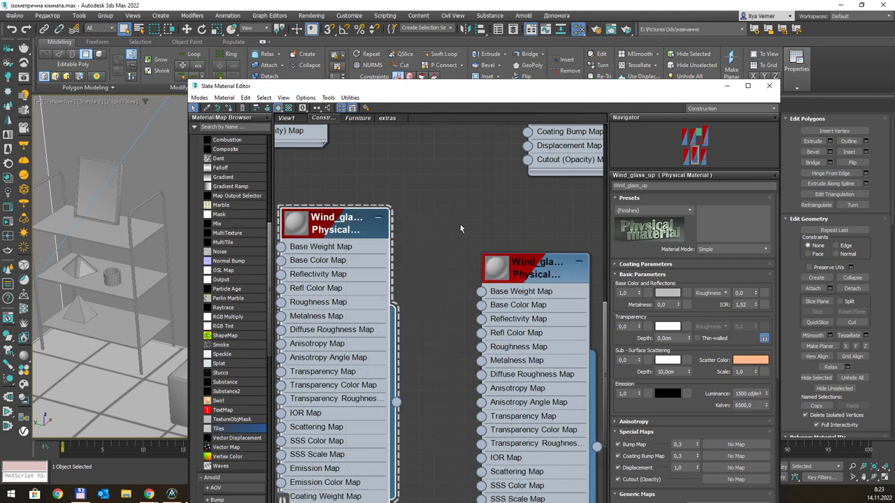
click(747, 85)
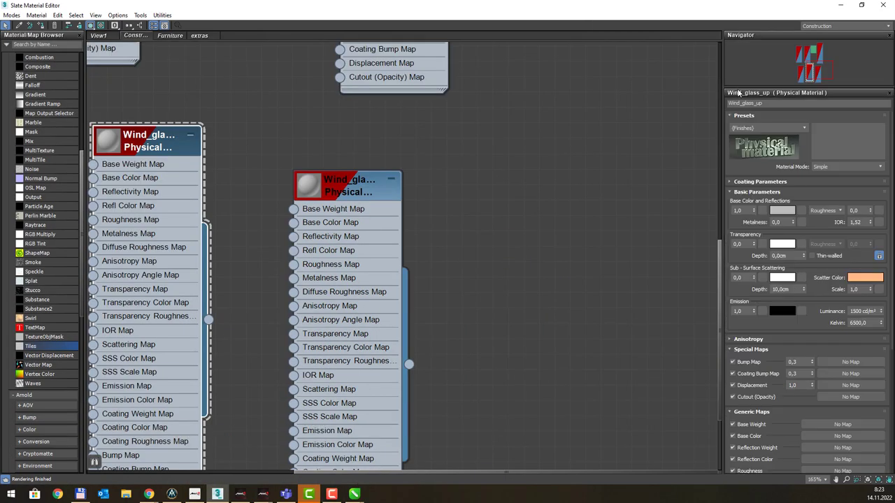
click(842, 8)
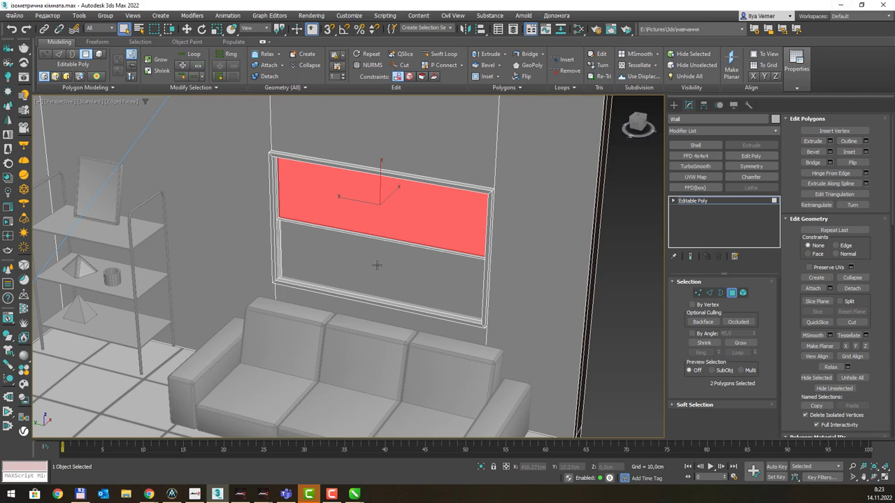
Step: Select both faces of the lower window pane and assign Wind_glass_down to them
click(414, 262)
ctrl+click(428, 284)
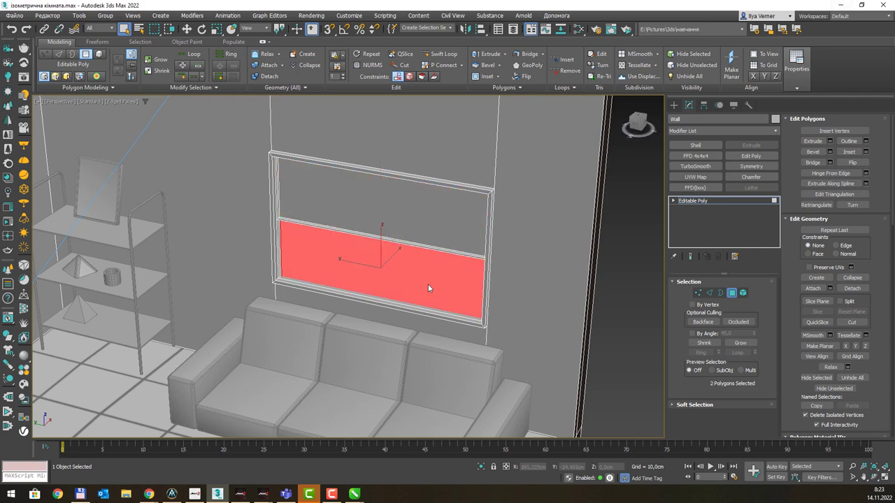
key(m)
click(343, 183)
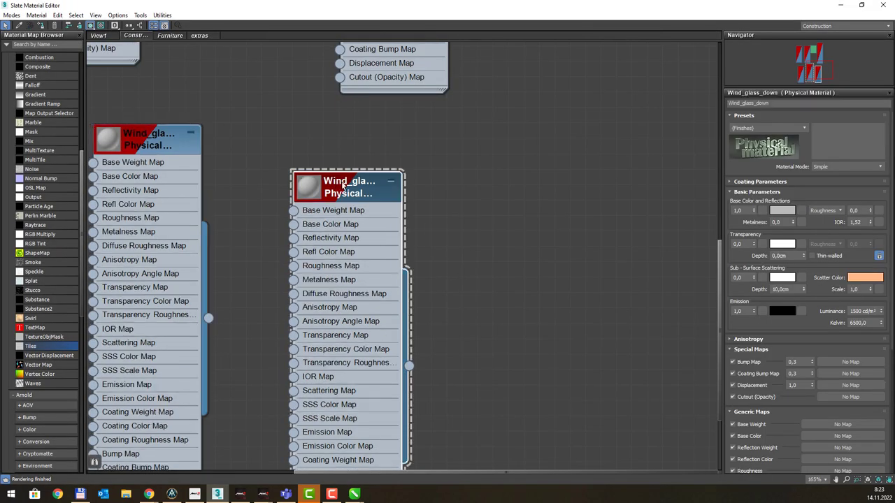
drag(342, 183, 374, 168)
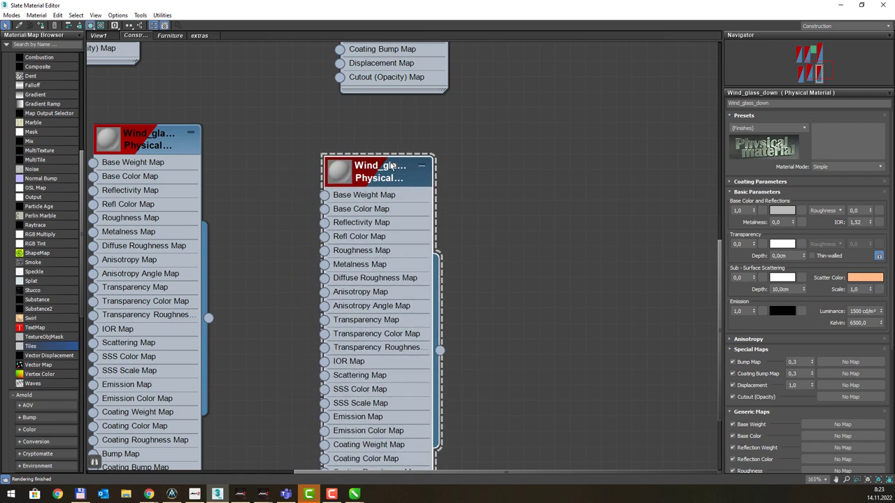
right_click(379, 169)
click(419, 188)
Step: Switch to the Furniture materials view, inspect the sofa material, then close the editor
scroll(434, 163, down, 3)
scroll(425, 142, down, 1)
scroll(456, 160, down, 1)
scroll(492, 215, down, 1)
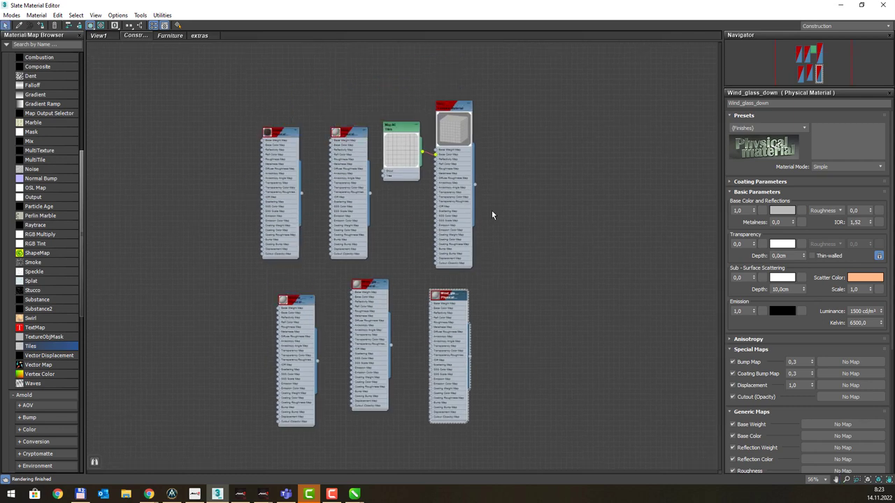
scroll(491, 215, down, 1)
scroll(494, 184, up, 1)
click(170, 35)
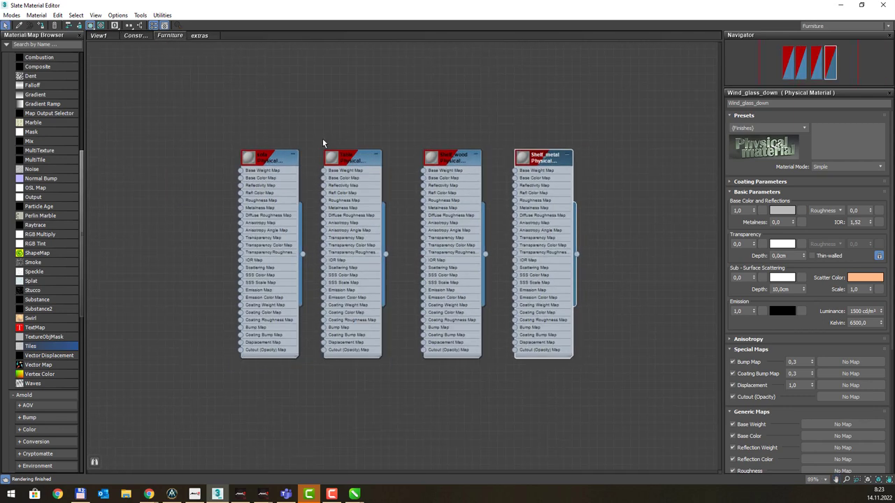
scroll(259, 156, up, 1)
click(277, 163)
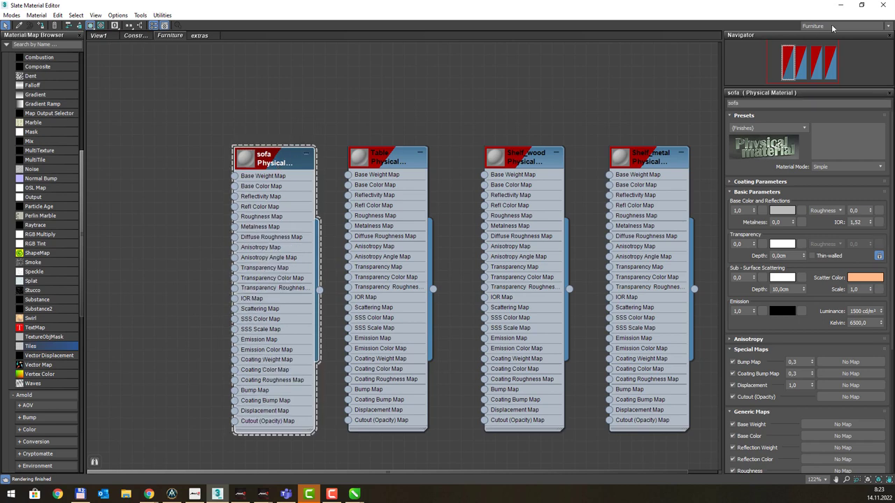
click(840, 5)
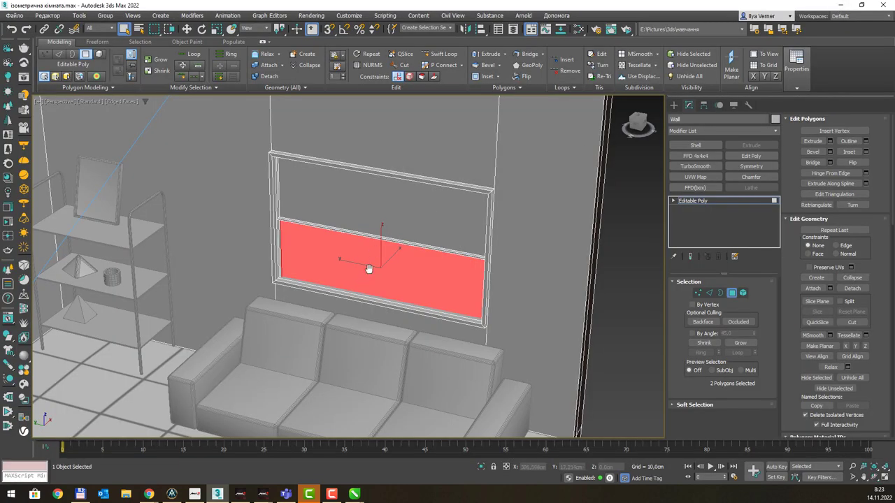
middle_drag(369, 269, 377, 249)
Step: Exit wall polygon editing, select the sofa and assign it the sofa material
click(695, 202)
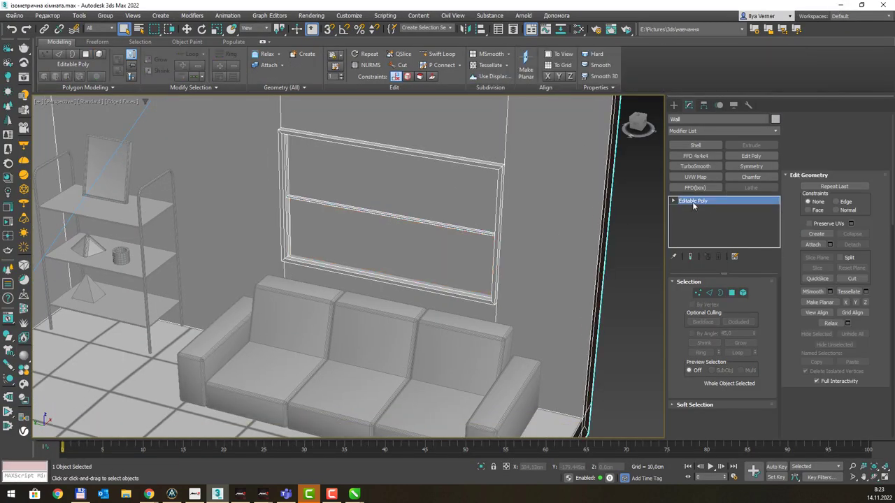
click(427, 365)
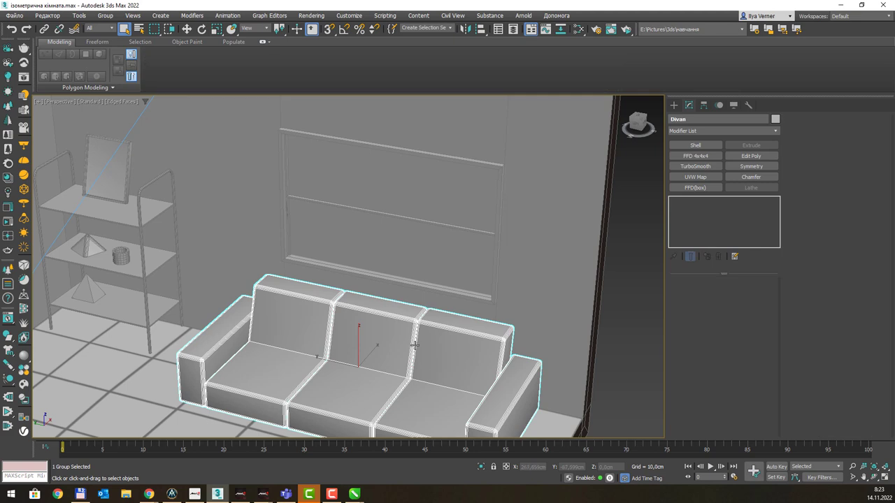
scroll(414, 345, down, 3)
key(m)
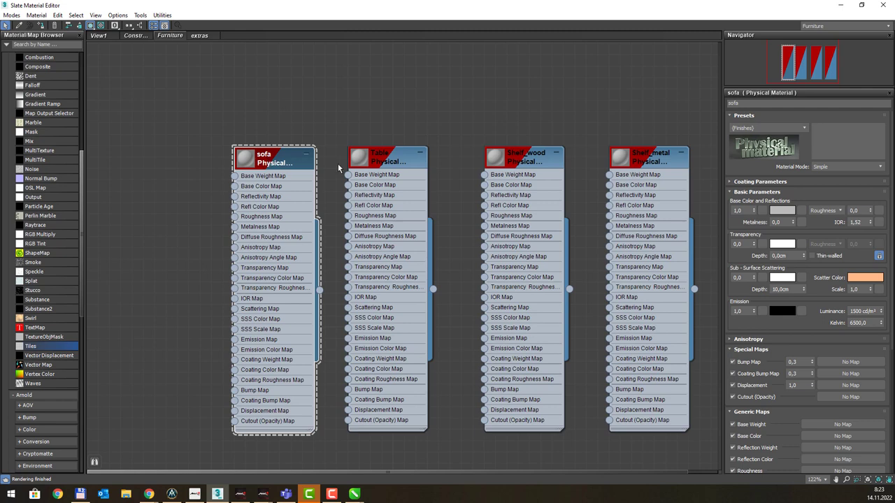
right_click(273, 160)
click(307, 174)
Step: Change the sofa material's base colour to a dark brown
click(782, 210)
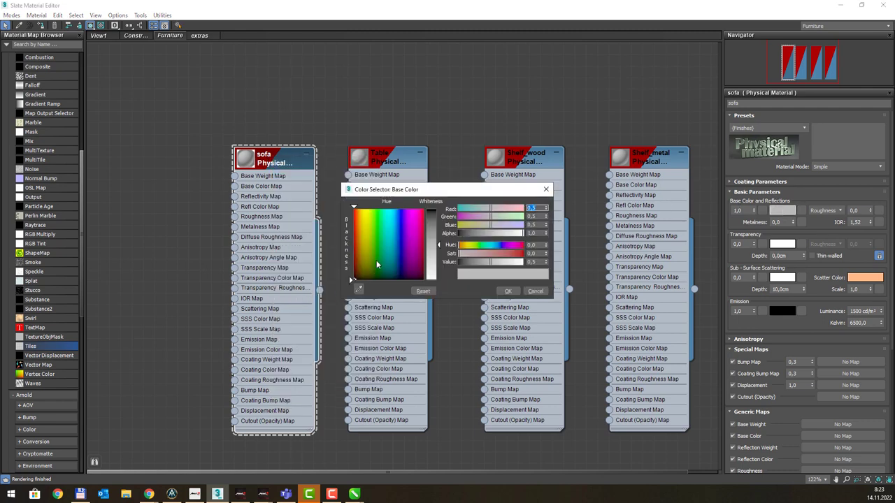
click(360, 273)
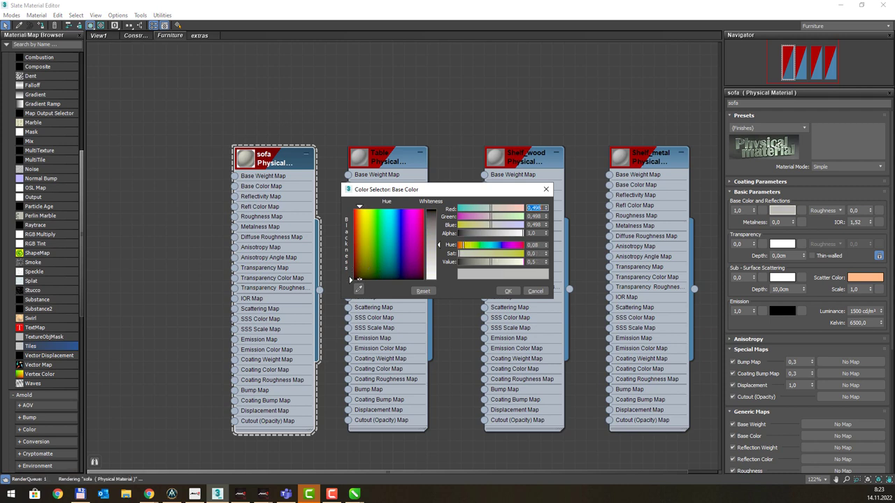
drag(358, 279, 360, 275)
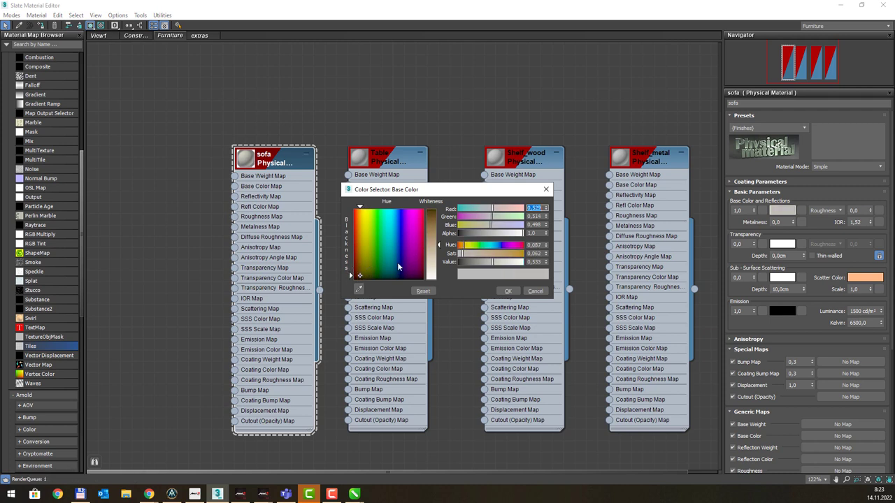
click(437, 219)
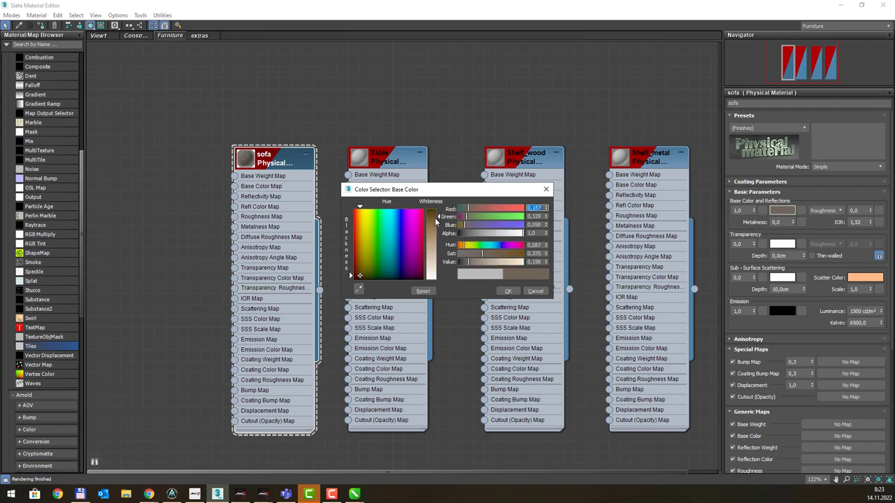
drag(436, 219, 437, 214)
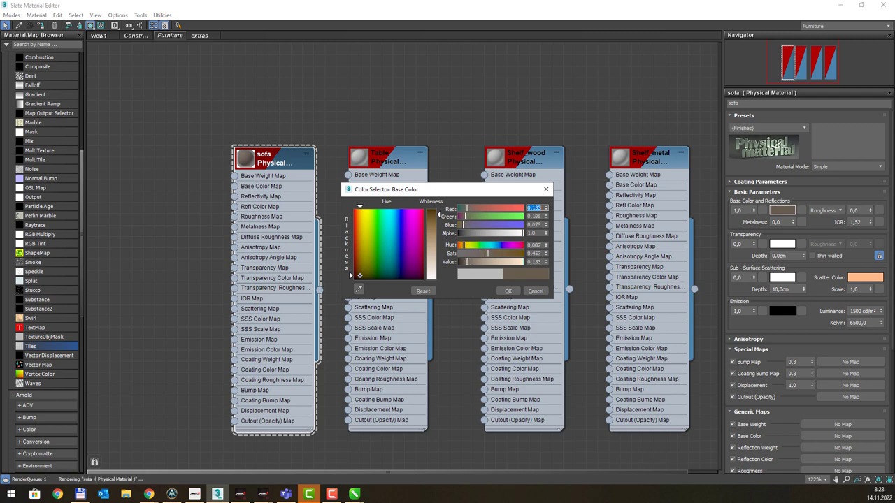
click(508, 291)
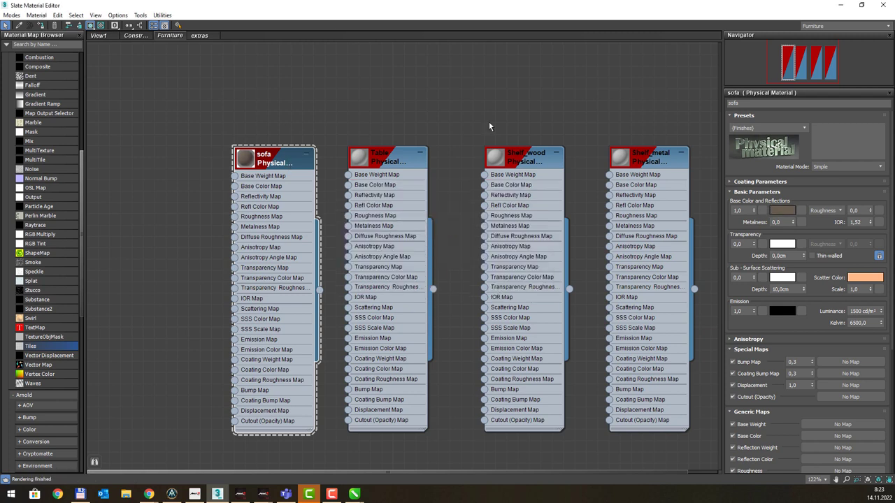
Step: Select the armchair and assign it the sofa material as well
click(842, 5)
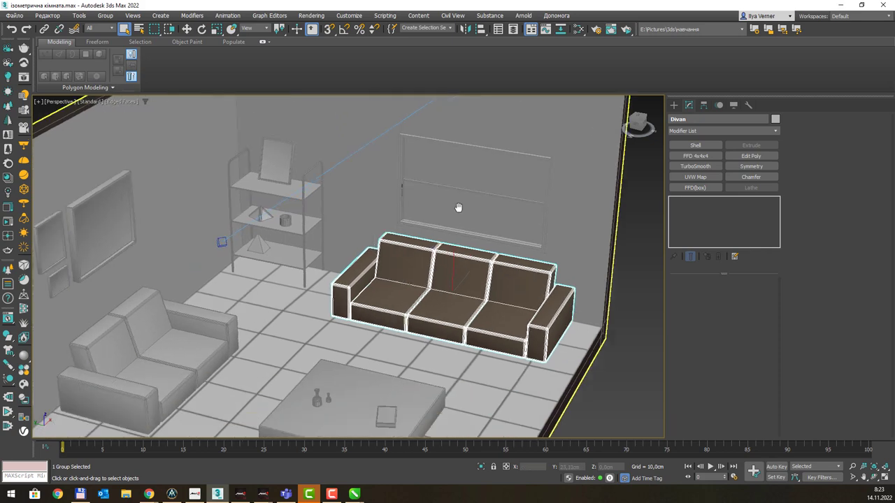
middle_drag(458, 208, 490, 173)
click(201, 296)
key(m)
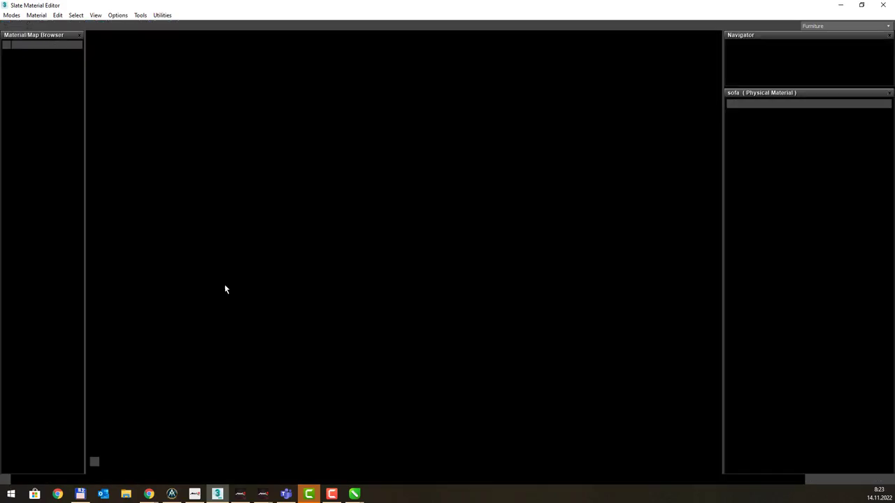
right_click(279, 157)
click(307, 168)
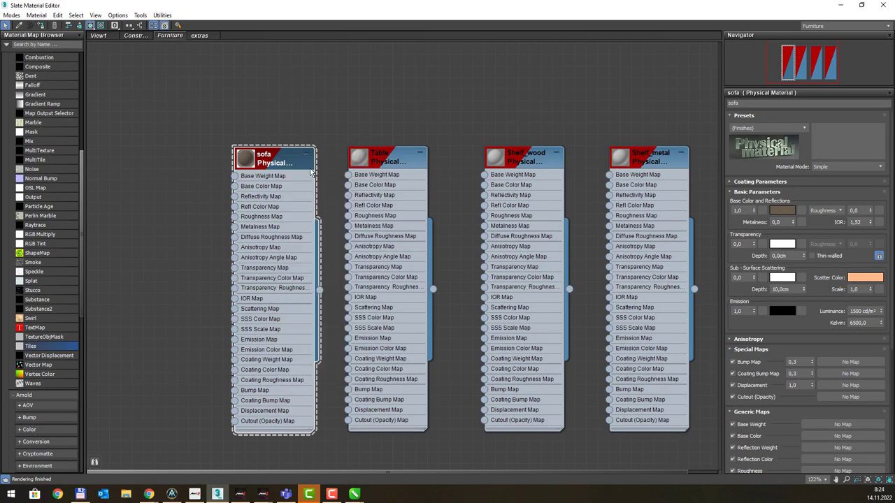
Step: Compare the furnished room against the CorelDRAW reference living-room render
key(m)
middle_drag(421, 286, 414, 282)
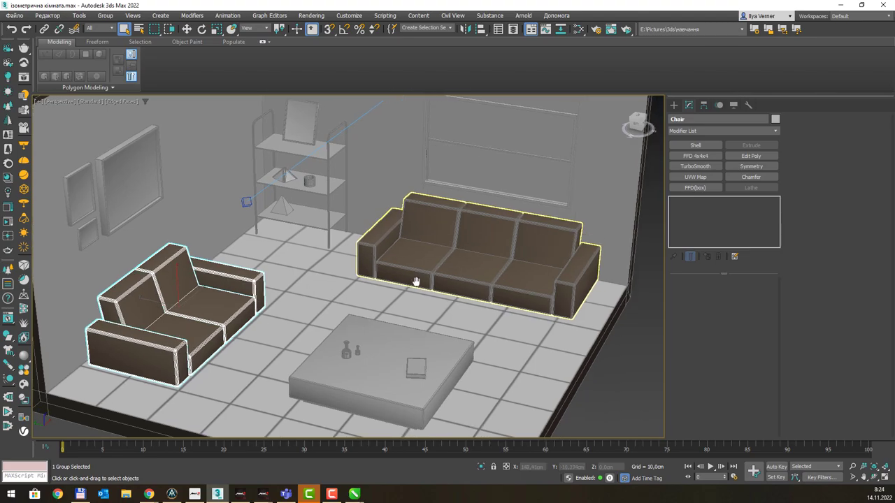
key(alt+Tab)
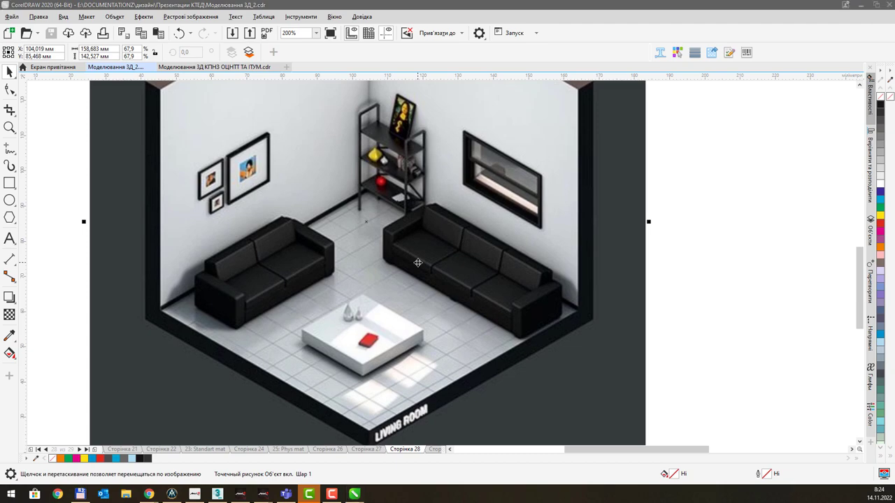
key(alt+Tab)
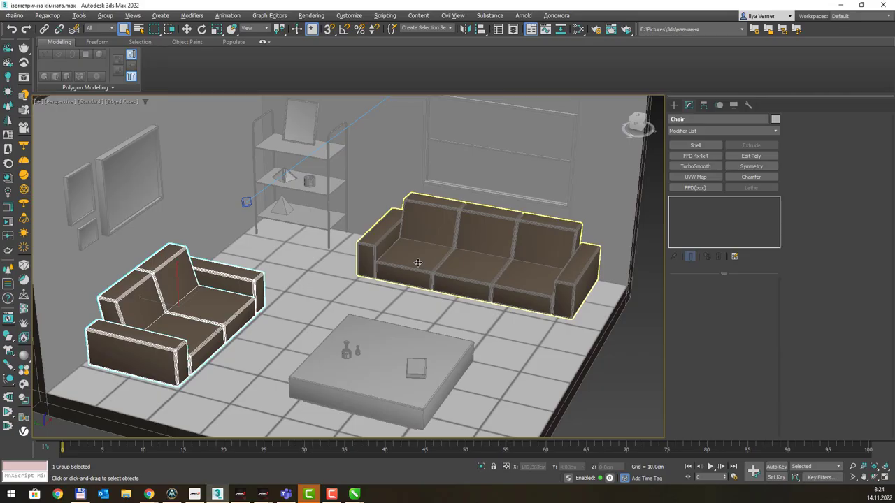
Step: Open the Table material's settings and check them against the reference render
key(m)
click(388, 158)
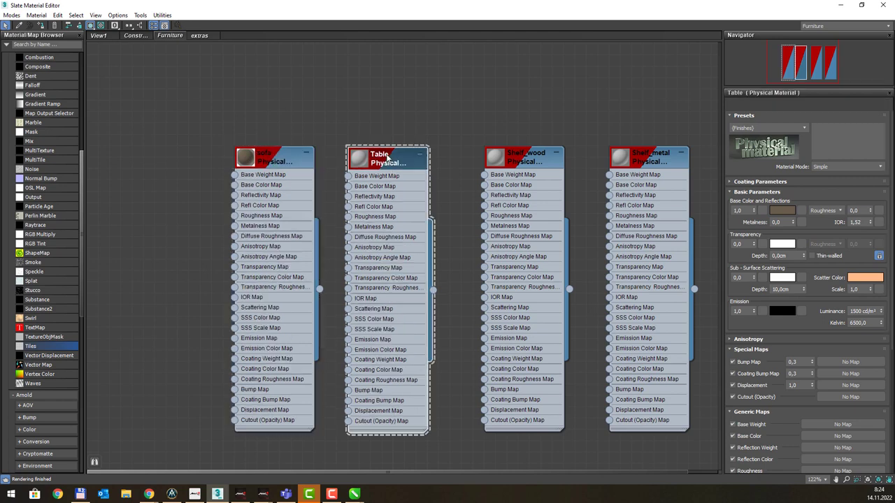
key(alt+Tab)
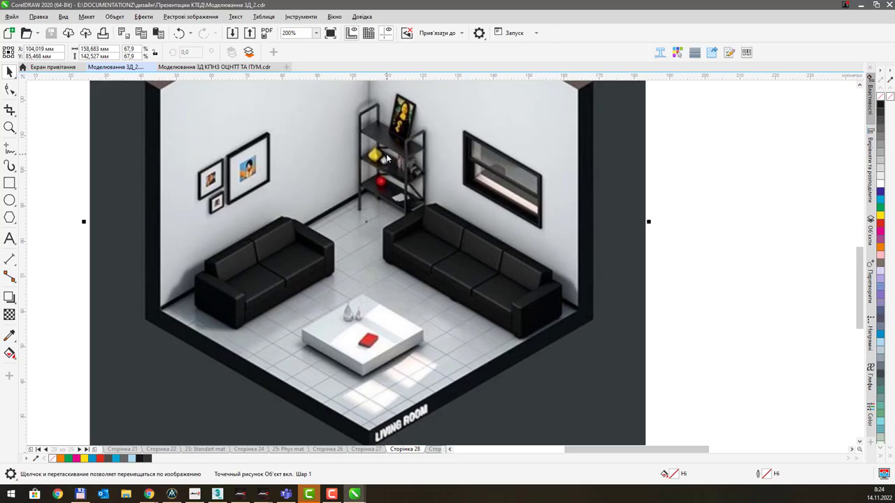
key(alt+Tab)
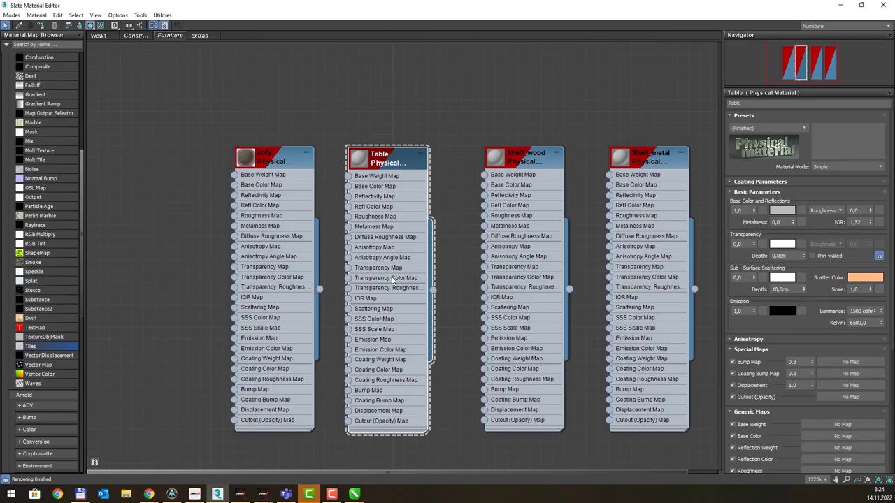
Step: Select the coffee table and assign the Table material to it
key(alt+Tab)
click(368, 361)
key(m)
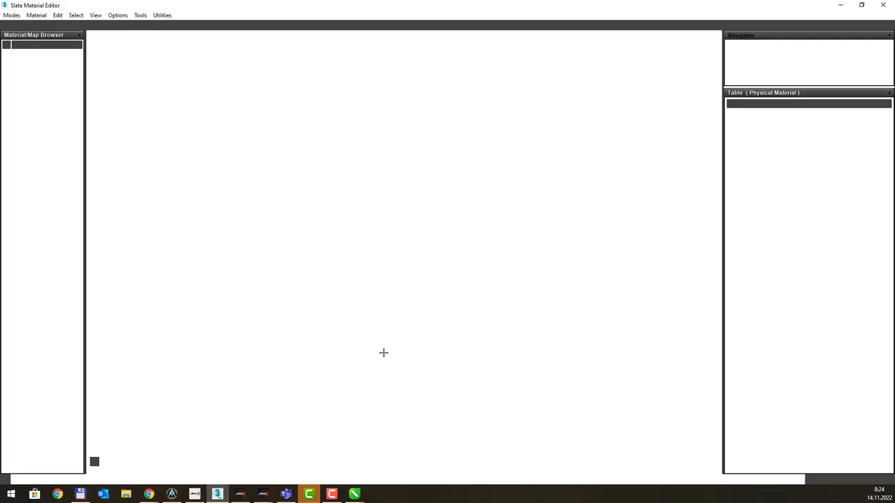
right_click(402, 165)
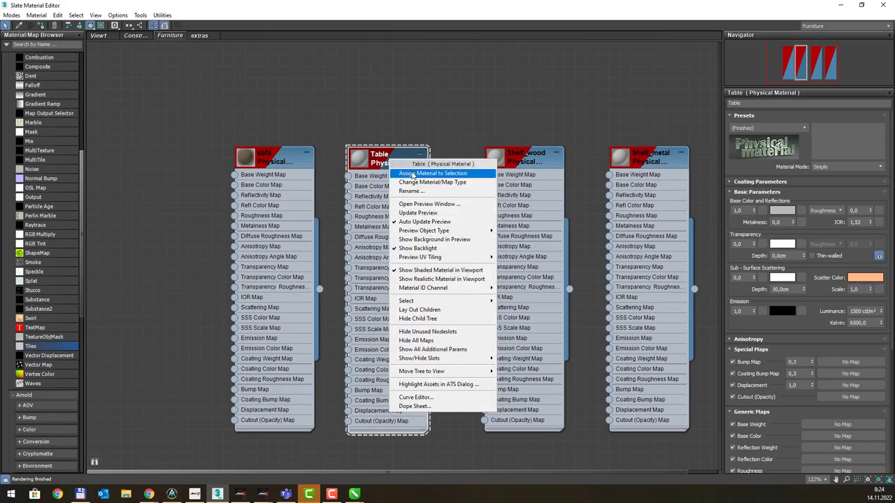
click(412, 174)
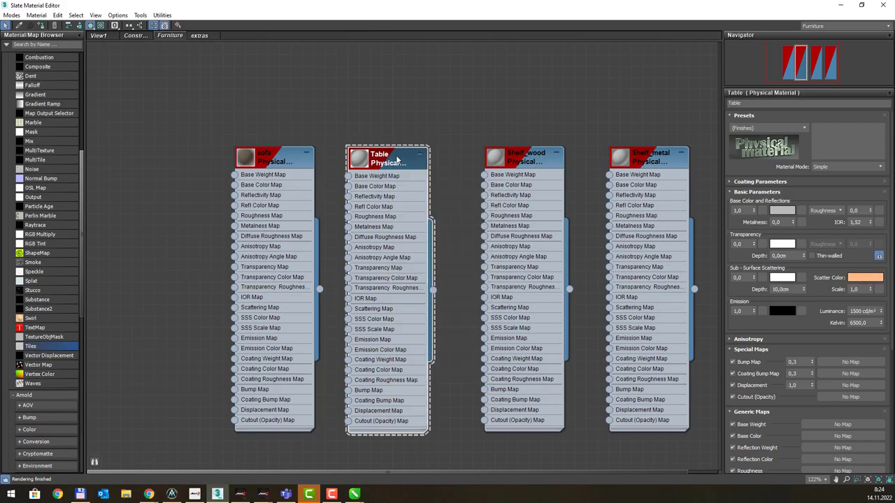
Step: Lighten the Table material's base colour to a near-white light grey
click(781, 211)
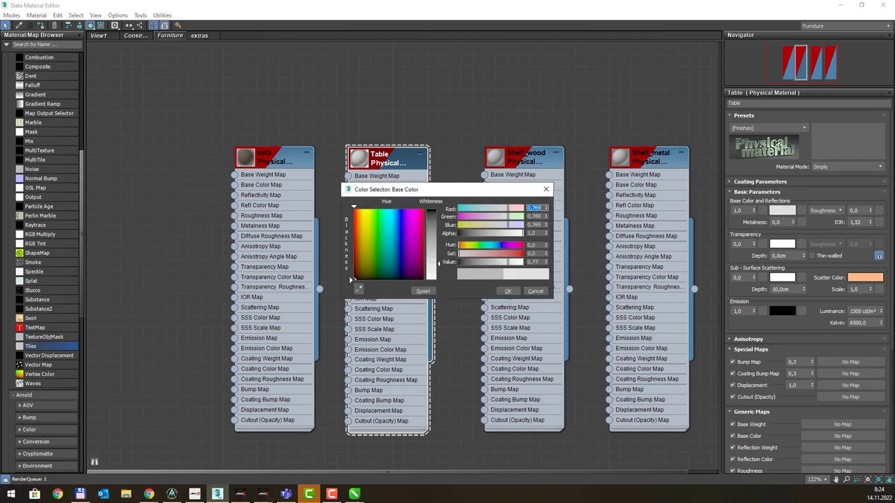
drag(442, 261, 440, 269)
click(508, 292)
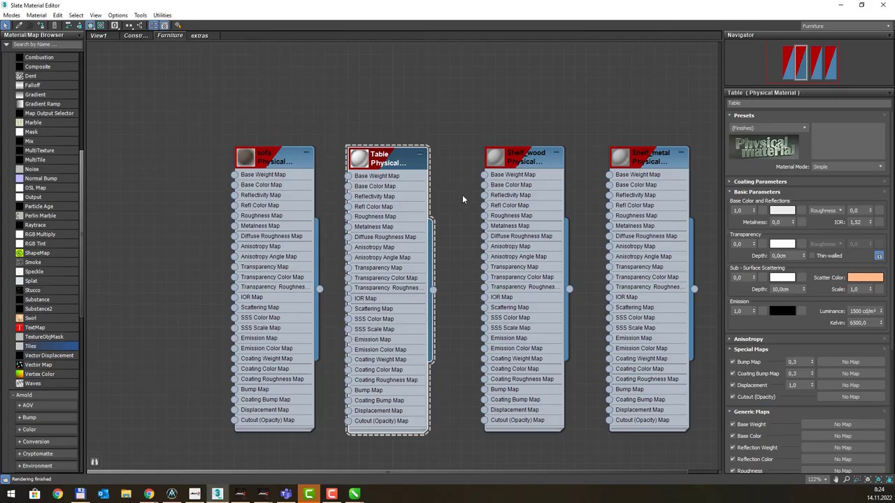
Step: Select the shelf group and open it with Group > Open to reach its parts
click(539, 160)
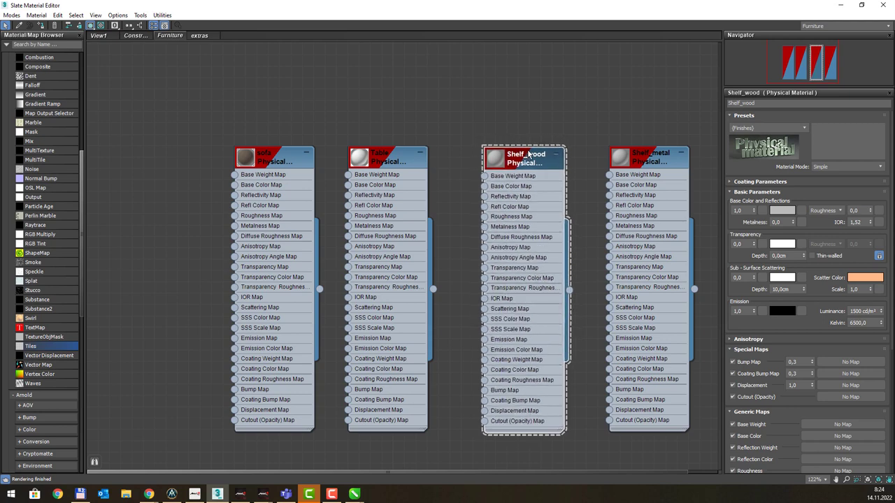
key(alt+Tab)
key(alt+Tab)
key(alt+Tab)
scroll(314, 133, up, 4)
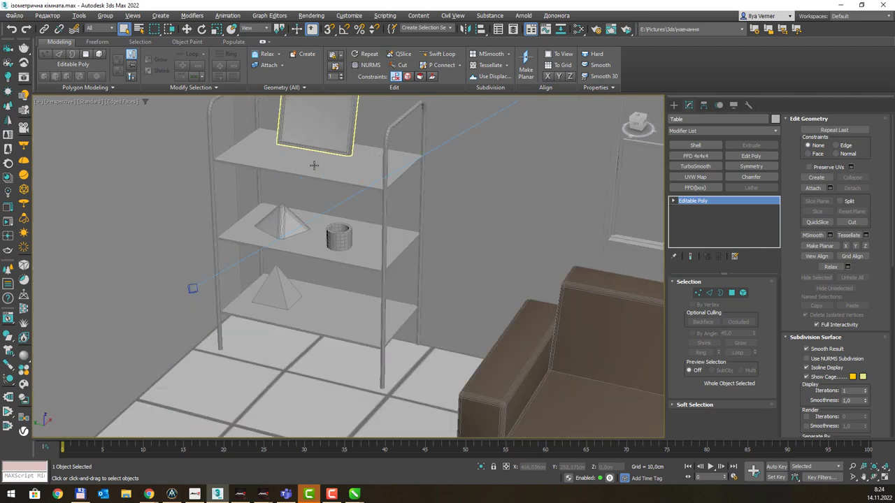
click(314, 165)
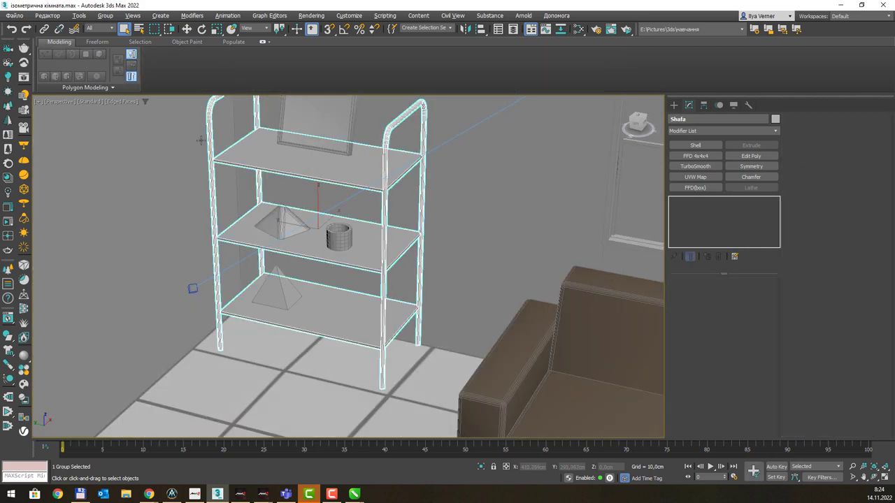
click(53, 16)
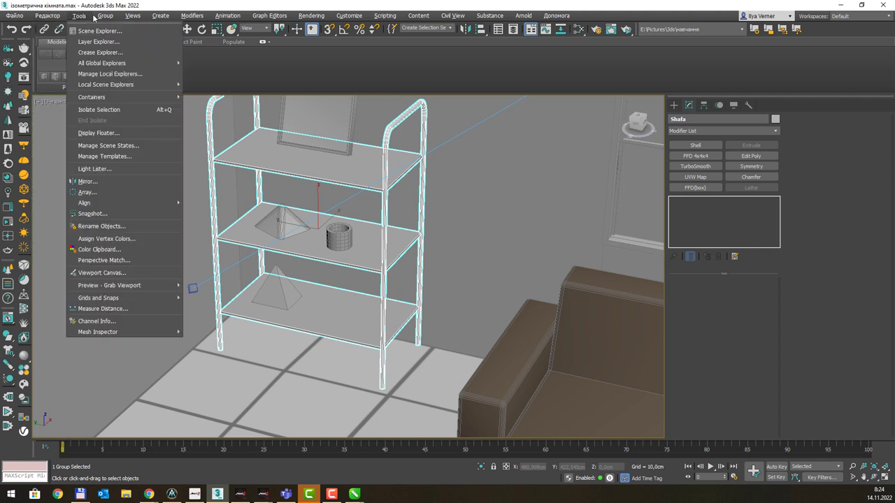
mouse_move(105, 15)
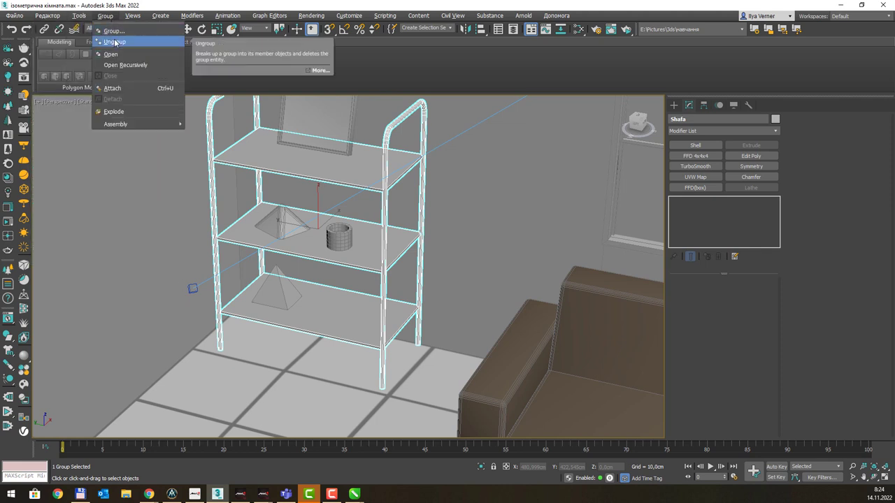
click(111, 54)
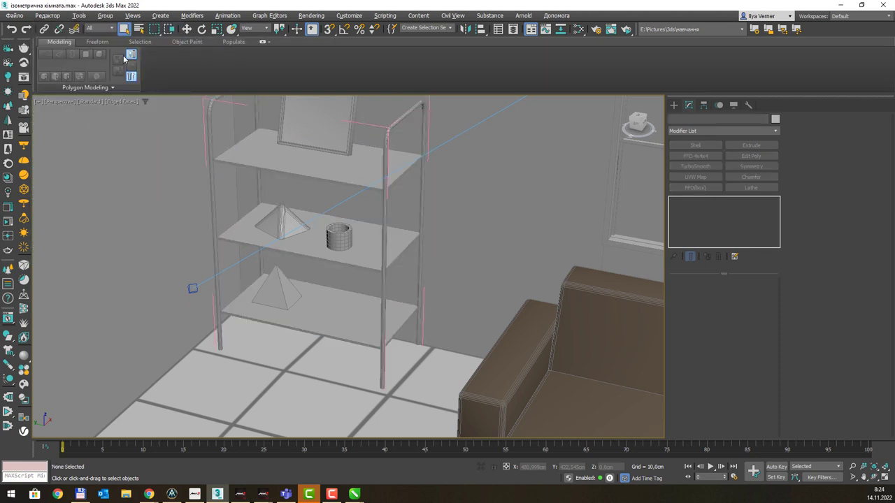
Step: Assign Shelf_wood to the top, middle and bottom shelf boards, then select the tubular frame
click(343, 162)
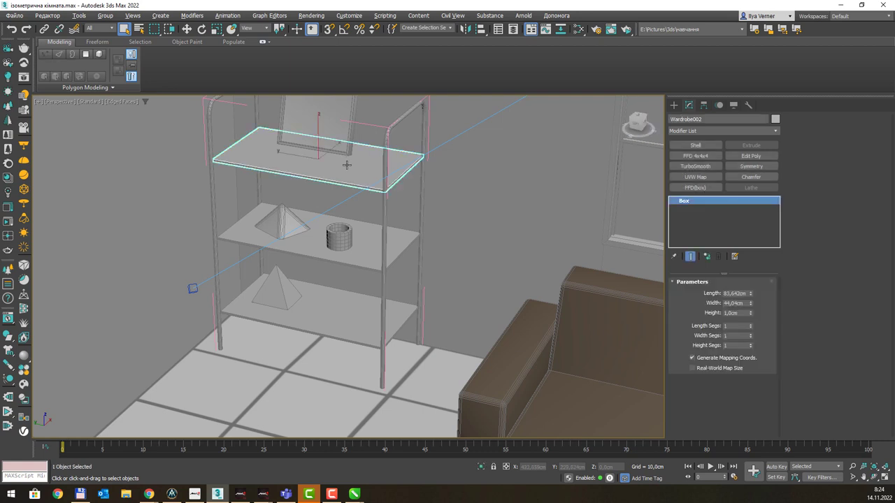
ctrl+click(366, 267)
ctrl+click(348, 309)
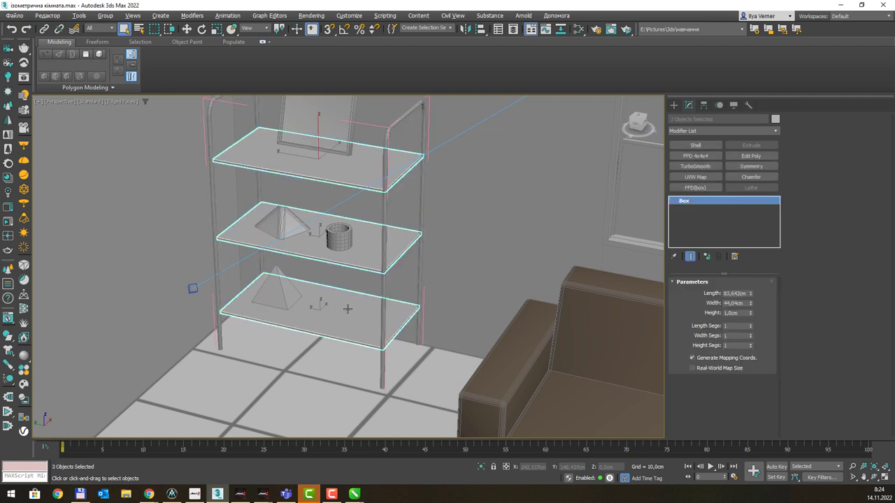
key(m)
right_click(530, 164)
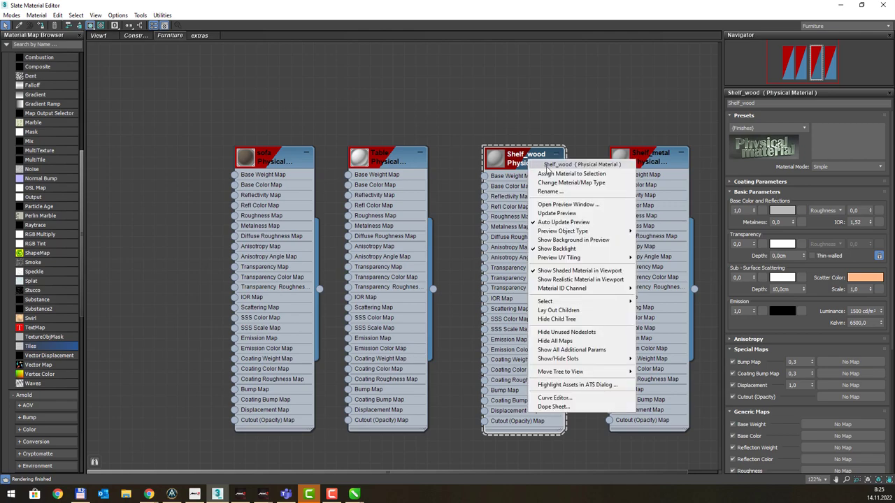
click(556, 173)
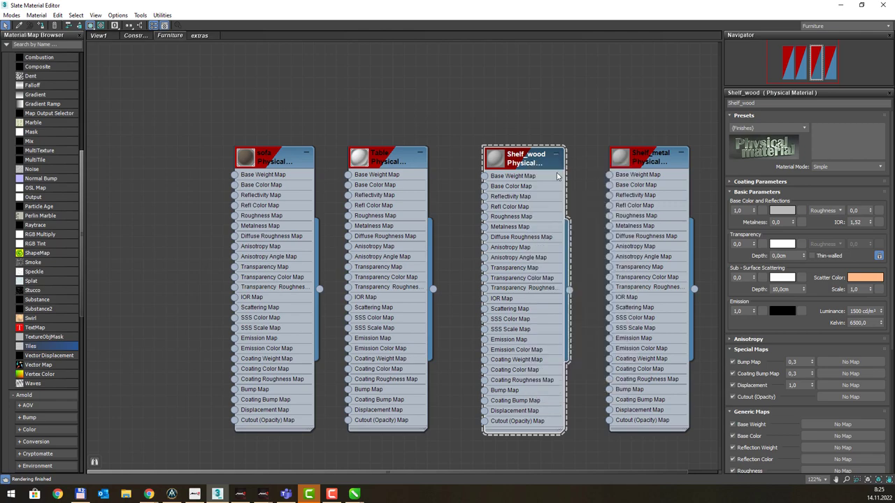
click(841, 5)
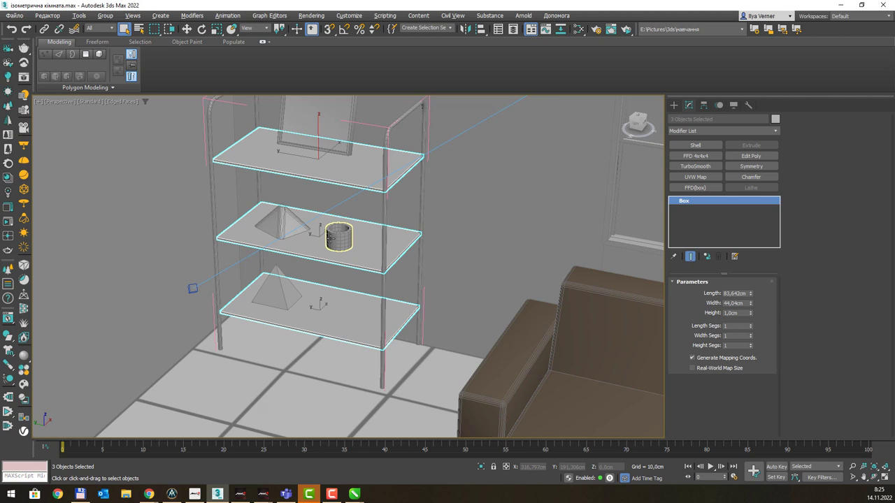
click(383, 205)
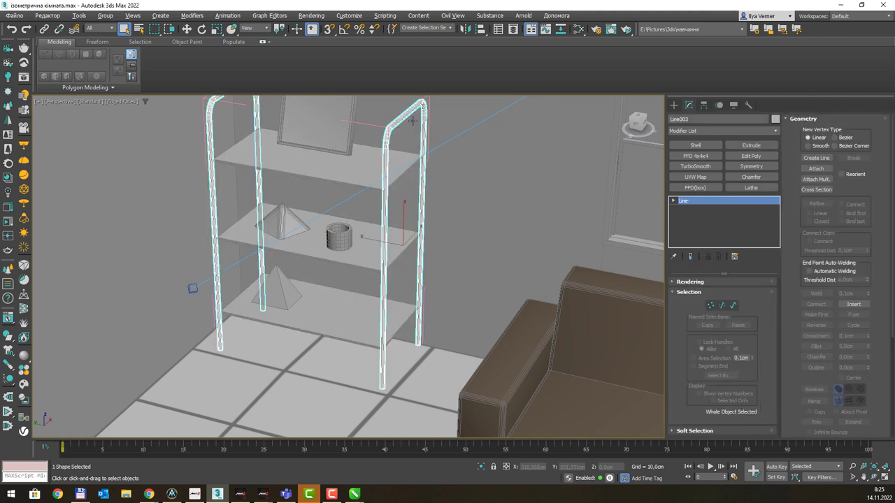
Step: Assign the Shelf_metal material to the selected tubular shelf frame
key(m)
click(639, 163)
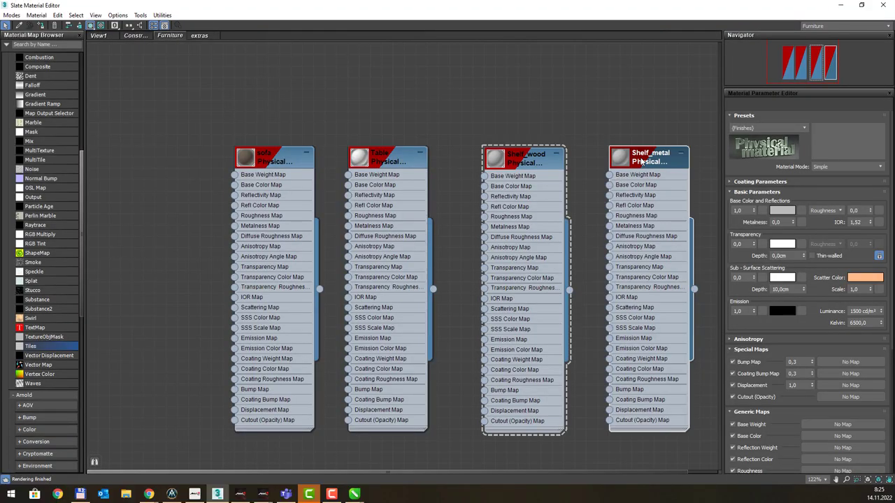
right_click(640, 162)
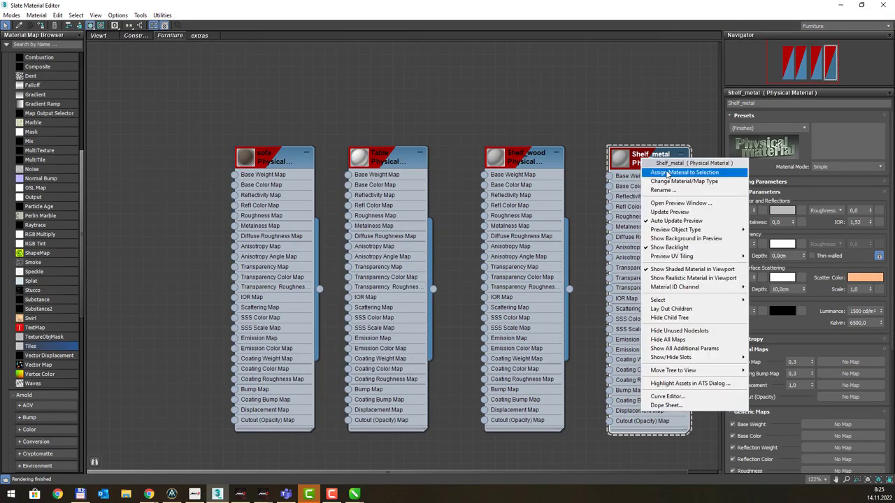
click(677, 172)
middle_drag(673, 173, 504, 189)
scroll(503, 188, down, 2)
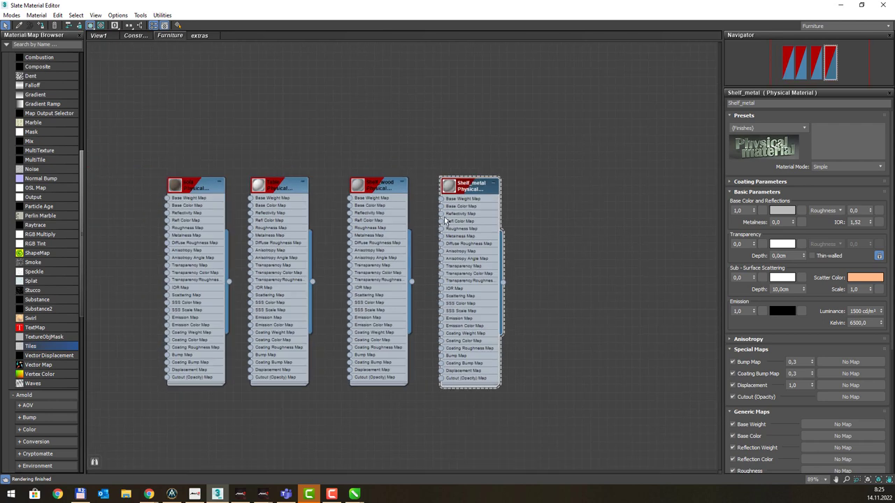
scroll(500, 176, down, 2)
scroll(497, 163, down, 2)
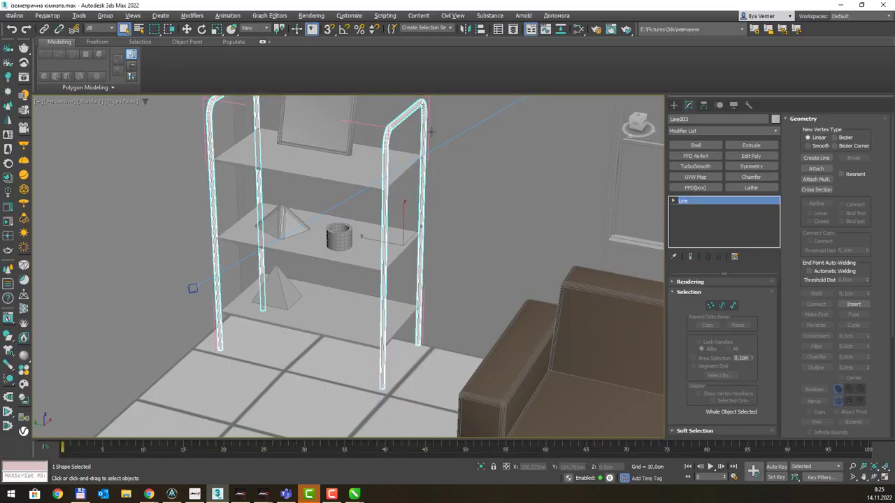
Step: Close the shelf group again and pan to show the whole shelf
click(105, 15)
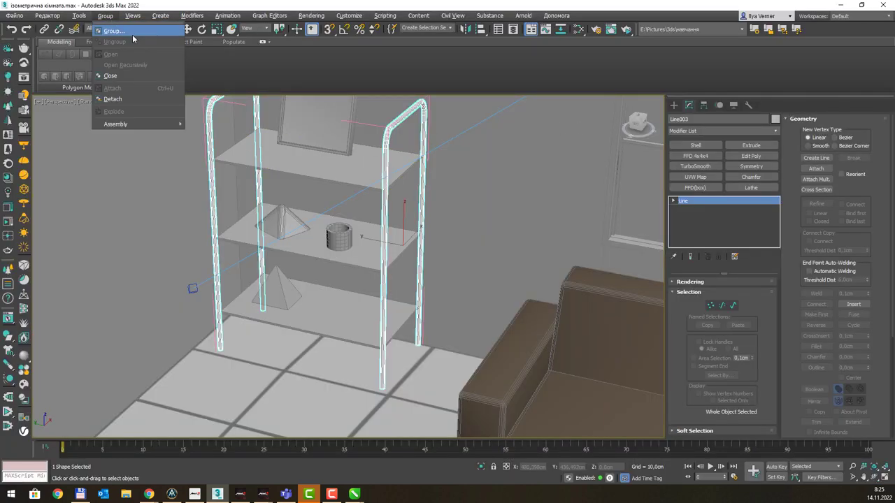
click(121, 77)
scroll(420, 197, down, 3)
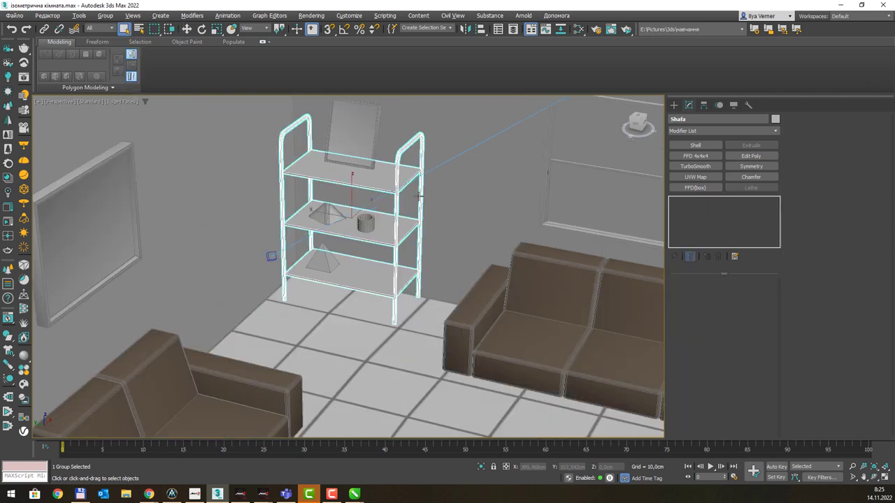
middle_drag(452, 162, 384, 203)
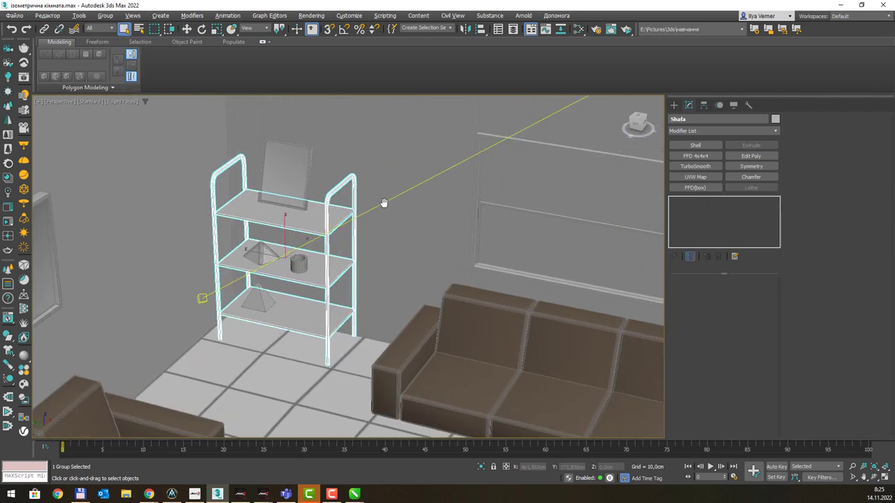
Step: Pick the Frame_pic material in the extras set of the Slate Material Editor
key(m)
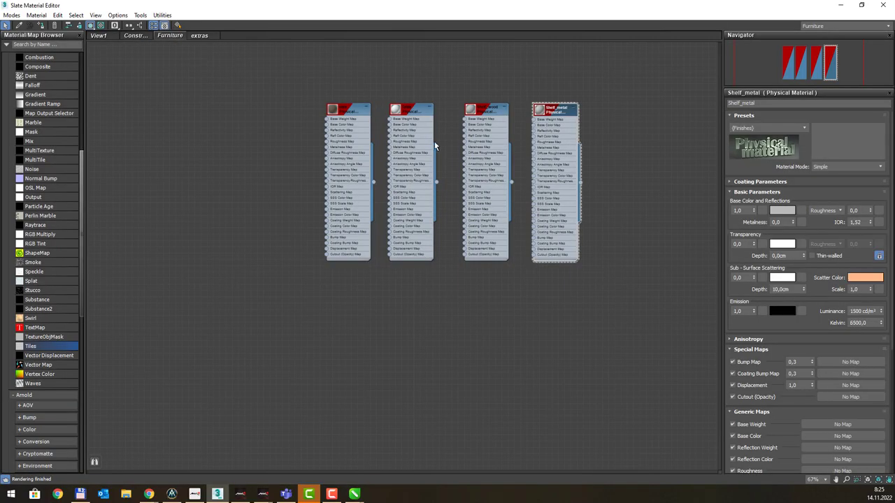
click(198, 36)
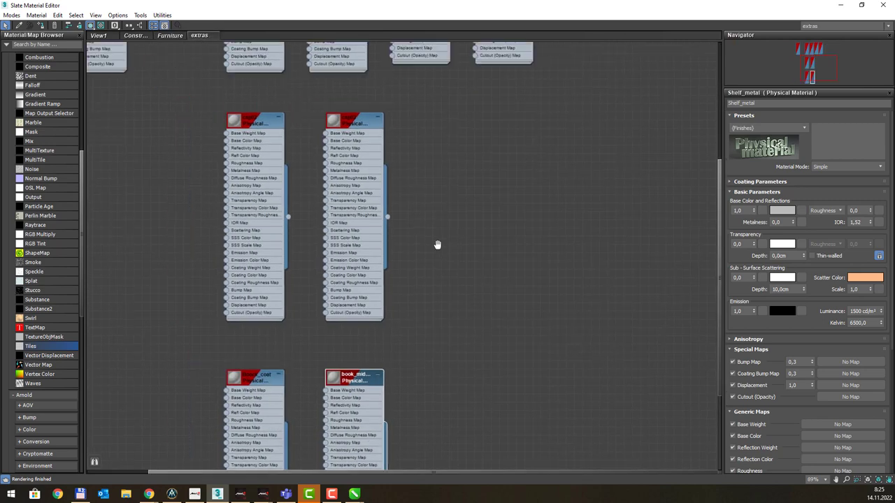
scroll(210, 102, up, 3)
middle_drag(241, 103, 313, 252)
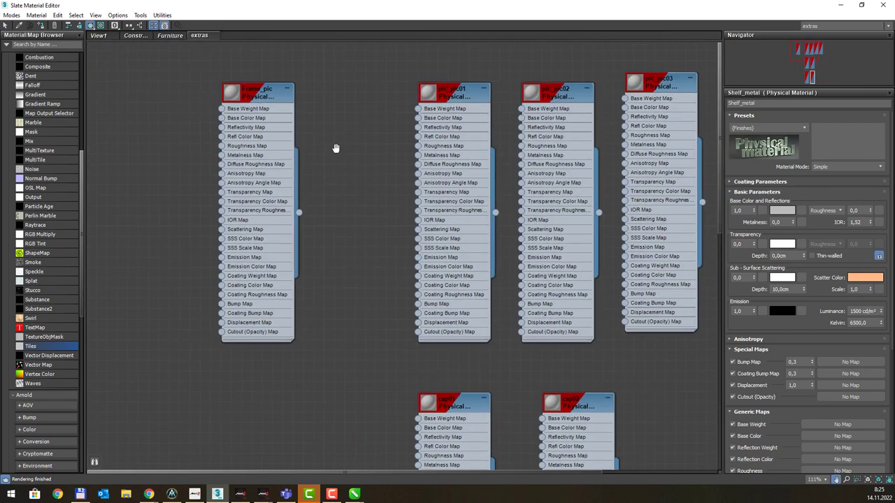
middle_drag(334, 146, 324, 216)
click(246, 159)
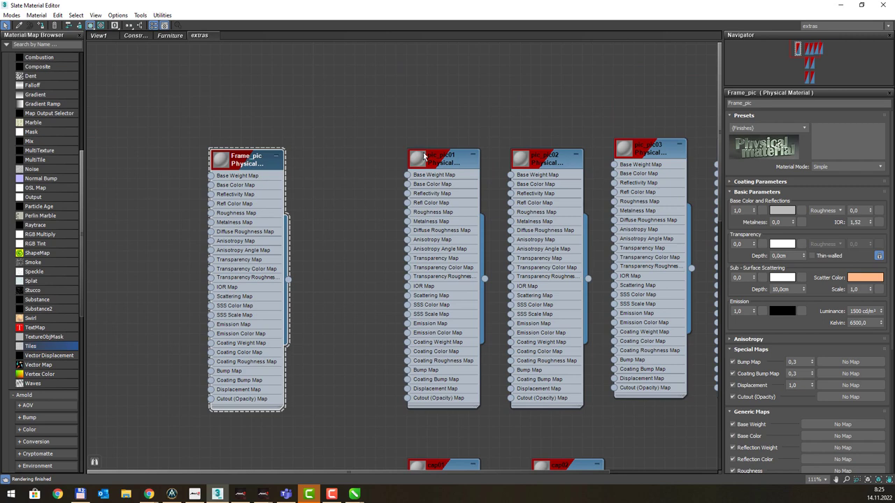
click(841, 6)
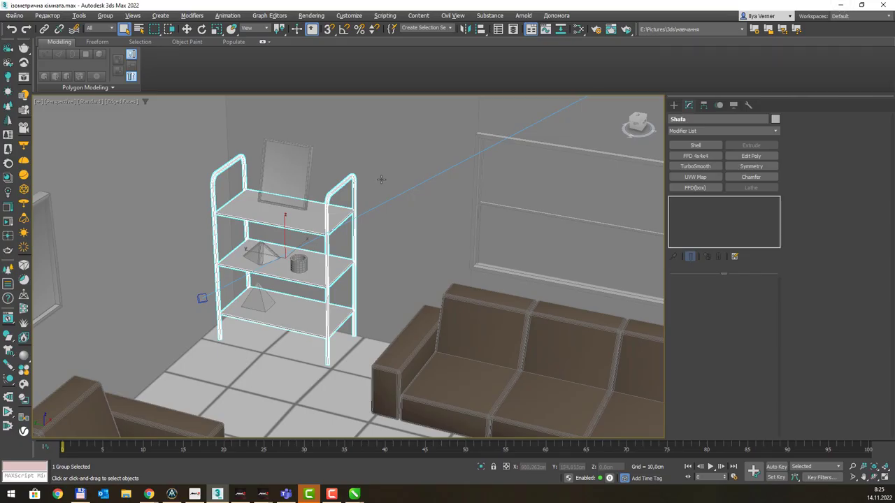
Step: Select the large picture frame Box004 and zoom in on it from an angle
mouse_move(232, 165)
alt+middle_down()
mouse_move(311, 182)
mouse_move(306, 194)
mouse_move(290, 189)
alt+middle_up()
click(236, 203)
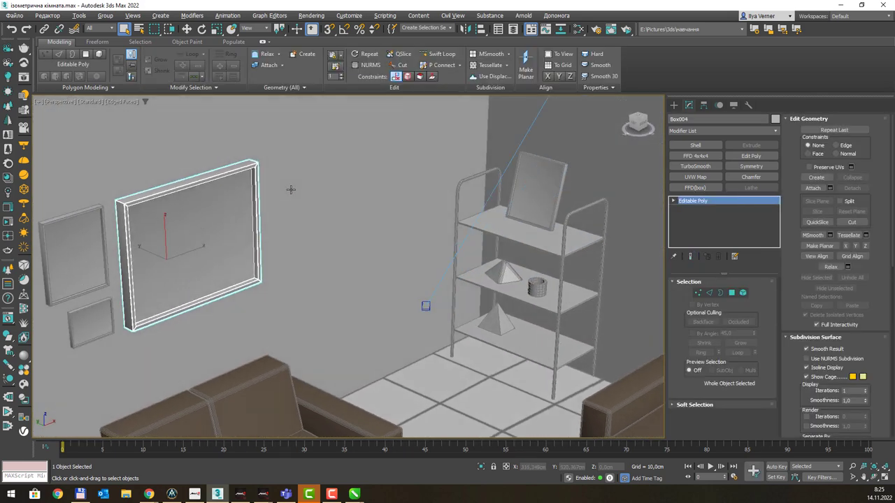
middle_drag(235, 184, 322, 178)
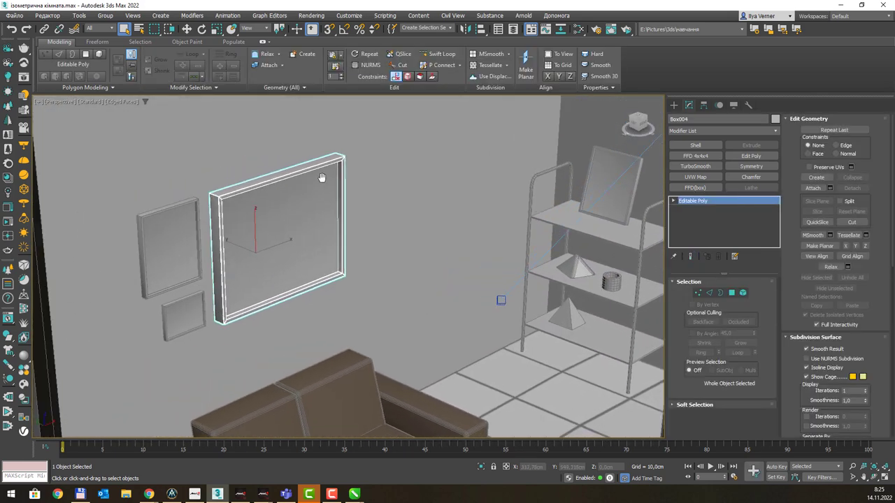
key(1)
click(731, 292)
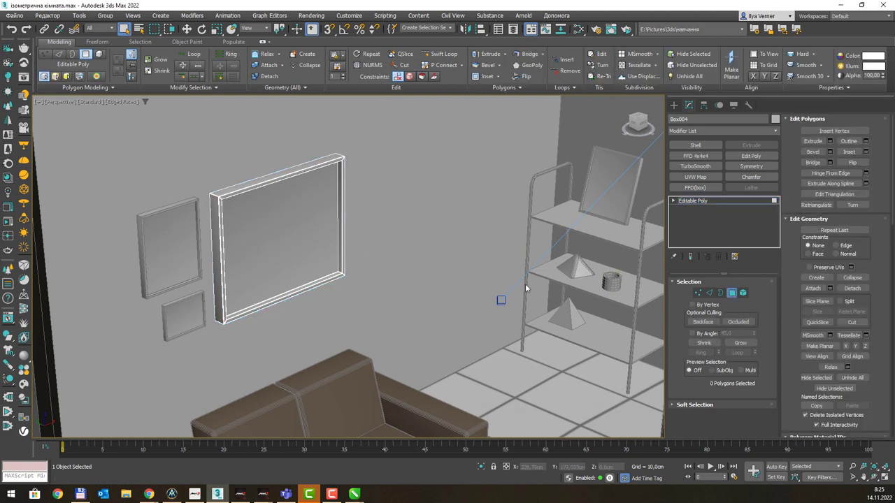
mouse_move(394, 240)
alt+middle_down()
mouse_move(379, 227)
mouse_move(332, 216)
mouse_move(358, 236)
alt+middle_up()
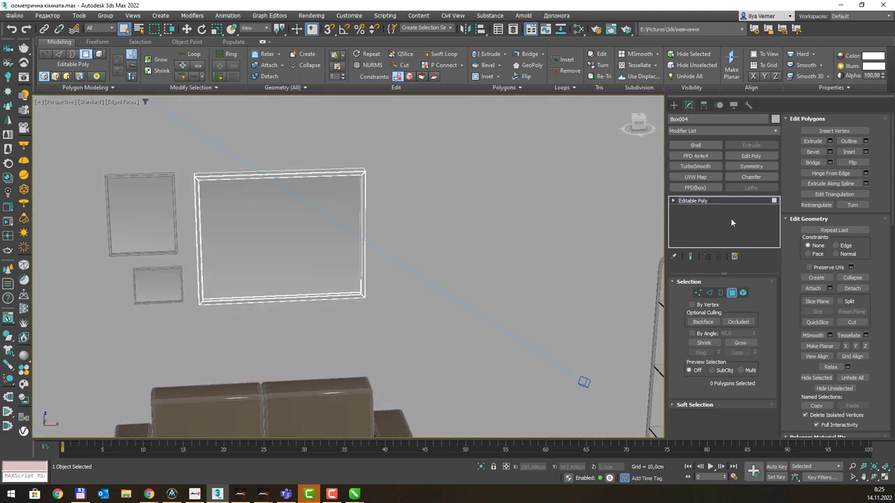
click(717, 202)
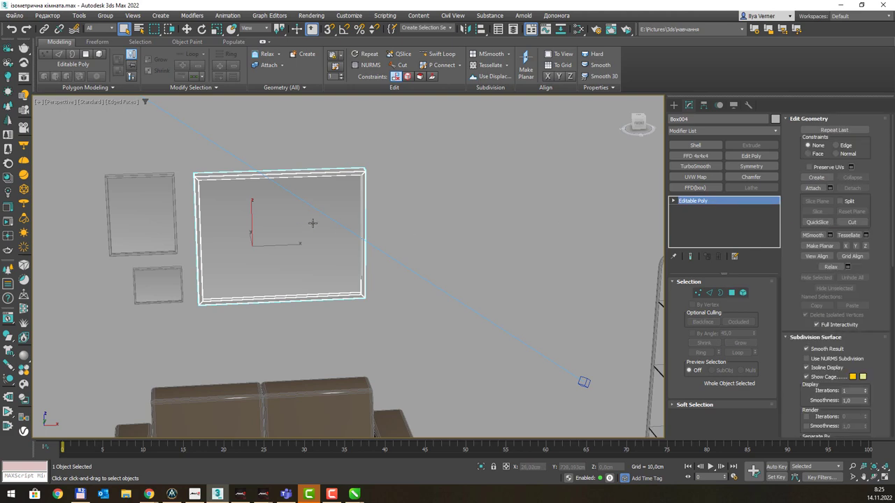
key(z)
alt+middle_drag(329, 210, 350, 209)
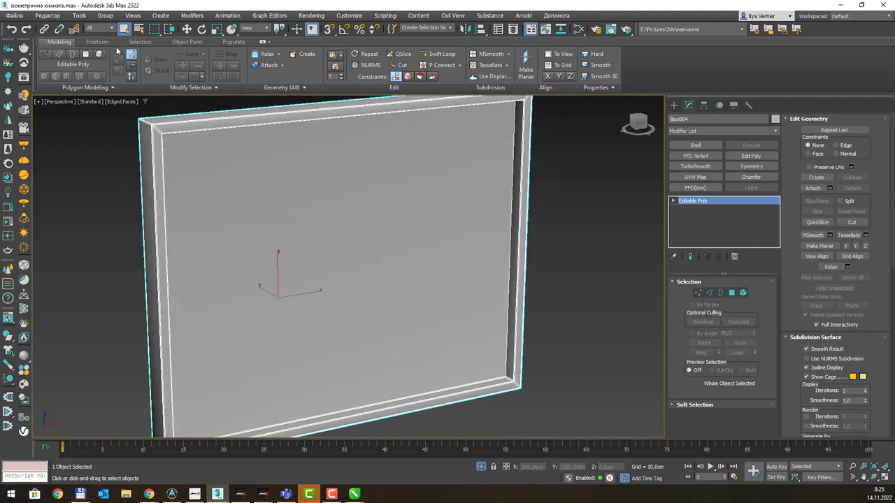
click(105, 16)
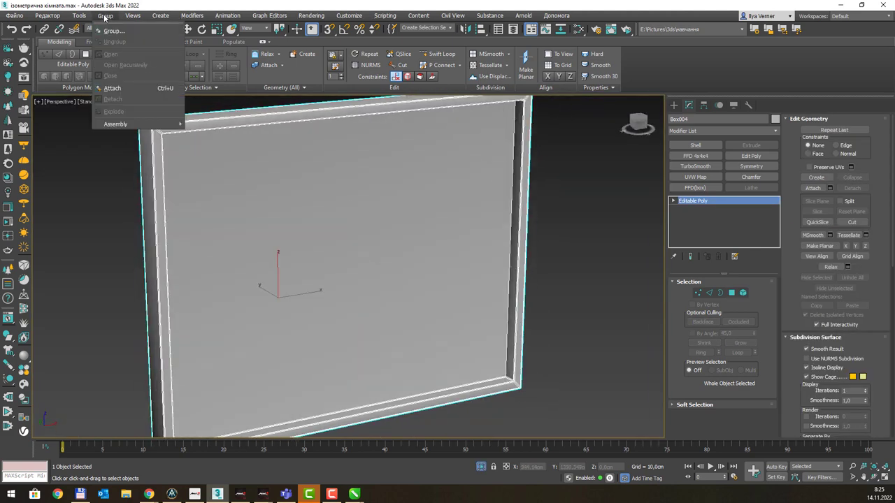
click(105, 16)
Step: In Polygon mode, select the frame's picture face and invert to select the rim
click(732, 292)
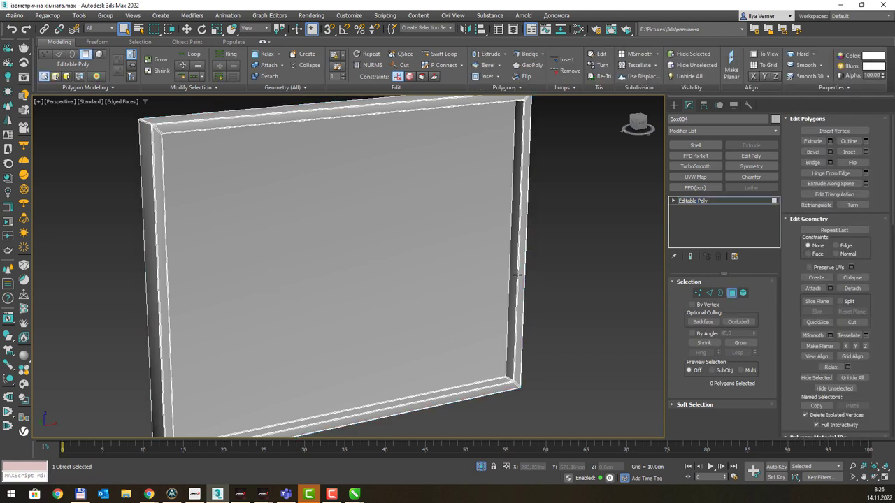
click(392, 242)
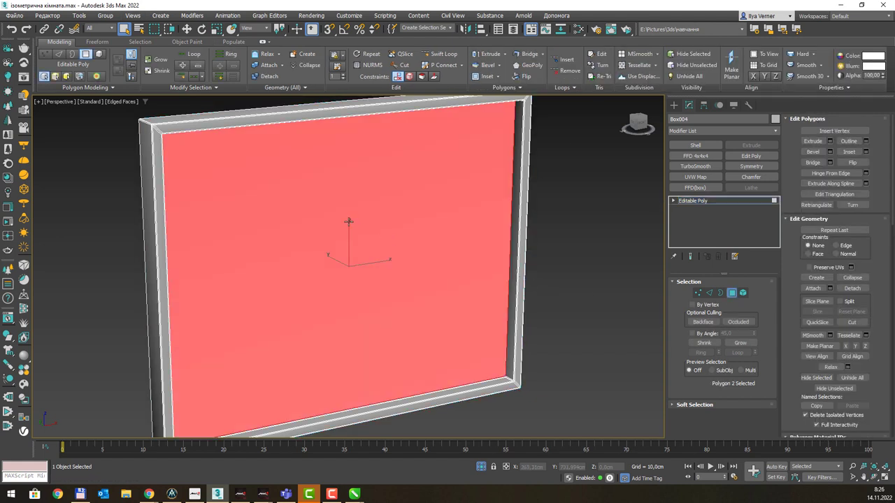
drag(364, 242, 396, 265)
scroll(391, 260, down, 2)
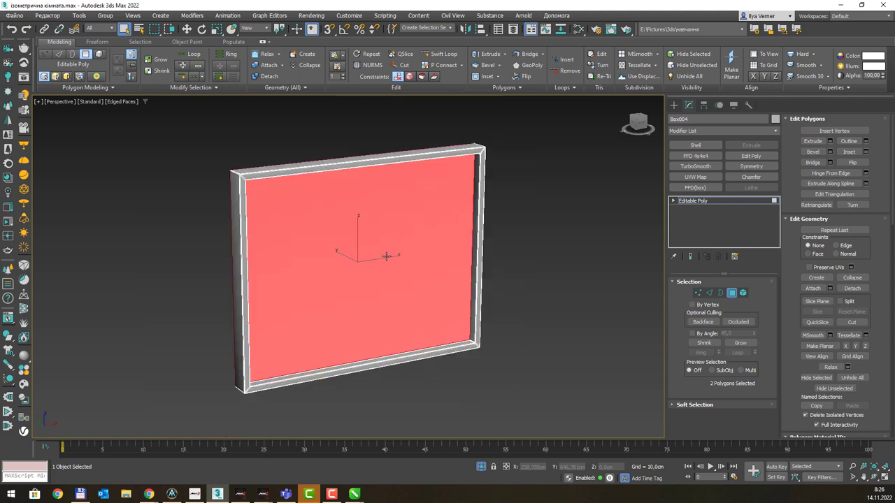
mouse_move(385, 254)
alt+middle_down()
mouse_move(463, 247)
mouse_move(363, 240)
alt+middle_up()
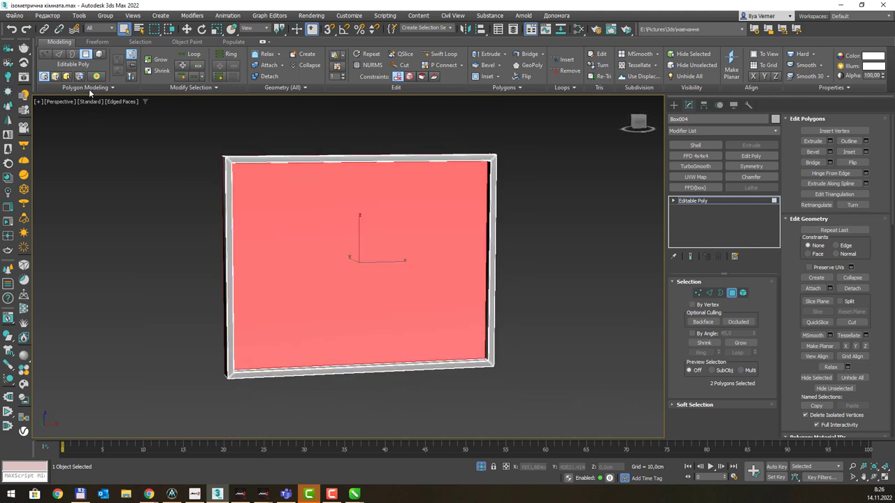
click(48, 15)
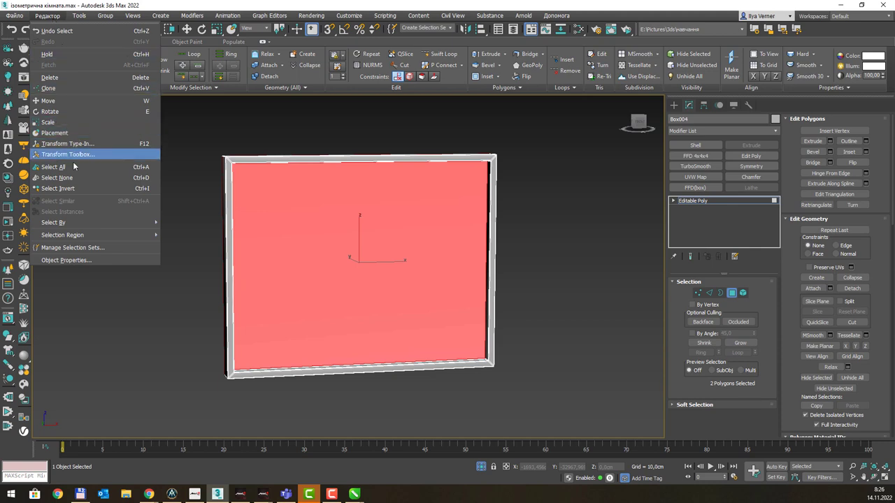
click(74, 188)
mouse_move(334, 211)
alt+middle_down()
mouse_move(380, 112)
mouse_move(450, 214)
mouse_move(340, 230)
mouse_move(351, 217)
mouse_move(348, 225)
alt+middle_up()
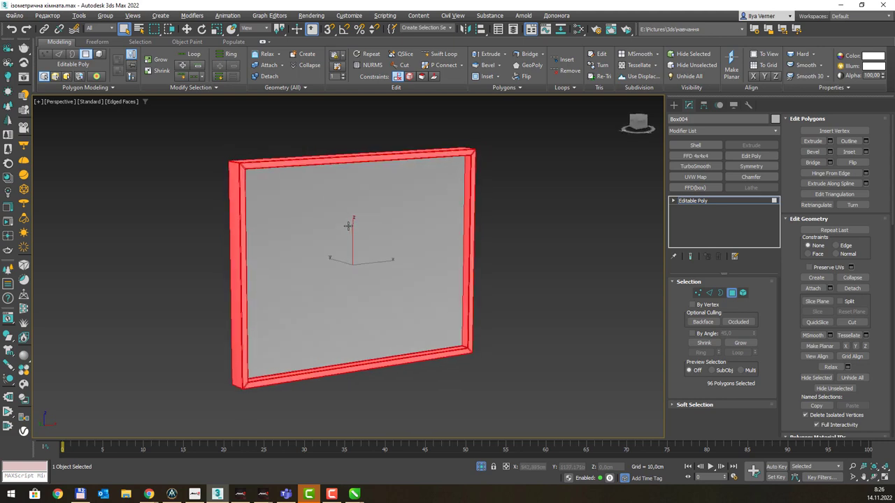
Step: Assign Frame_pic to the large frame's rim polygons and end isolation
key(m)
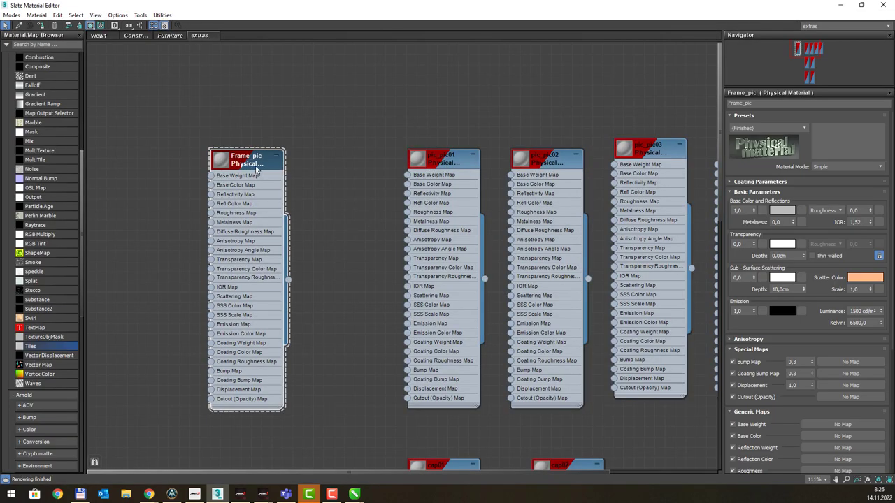
right_click(254, 166)
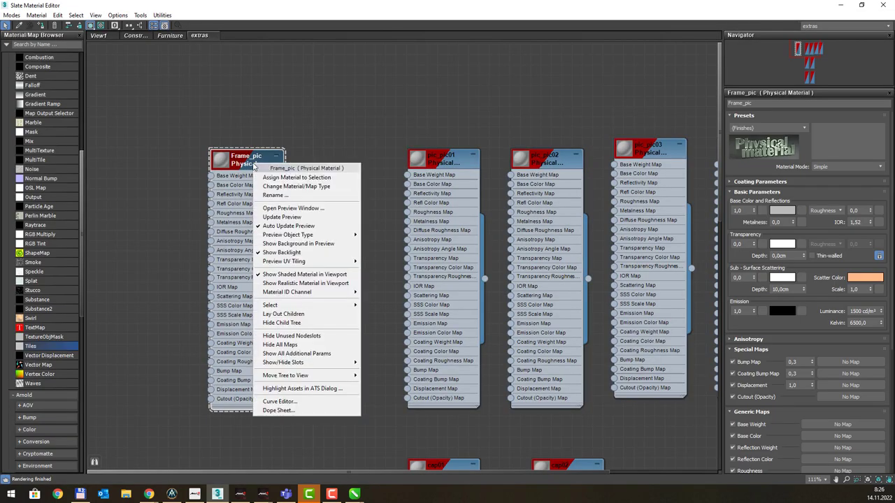
click(295, 180)
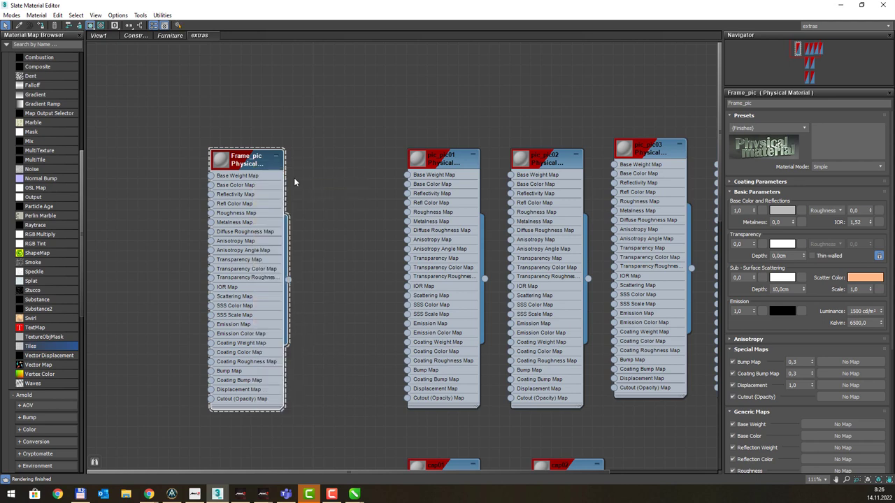
key(m)
key(m)
key(m)
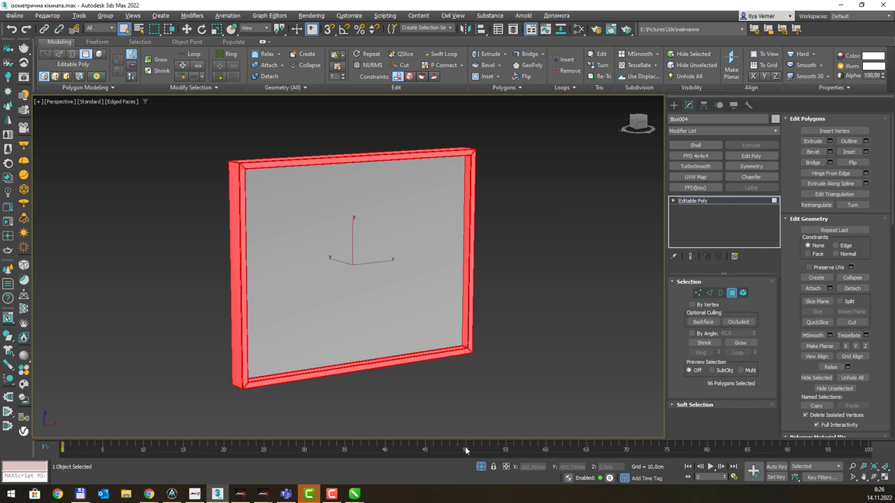
click(481, 467)
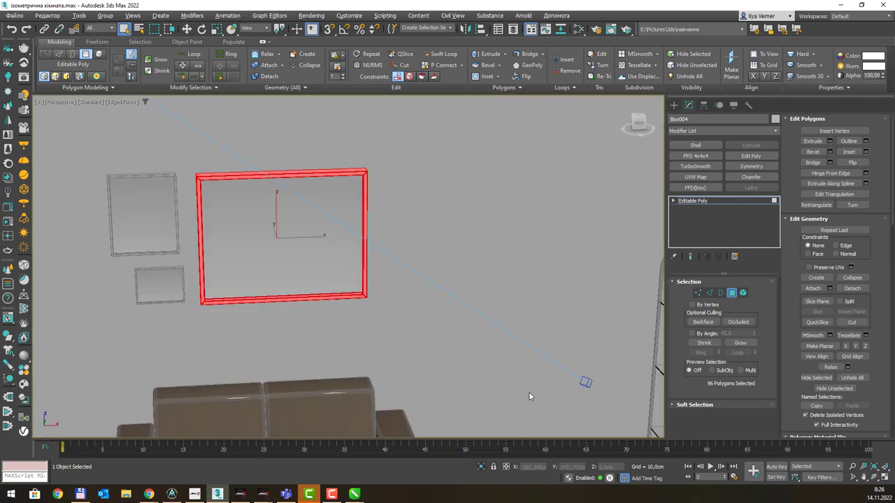
click(721, 201)
Step: Select the smaller frame's rim via Select Invert and assign Frame_pic to it
middle_drag(343, 208, 438, 214)
click(252, 215)
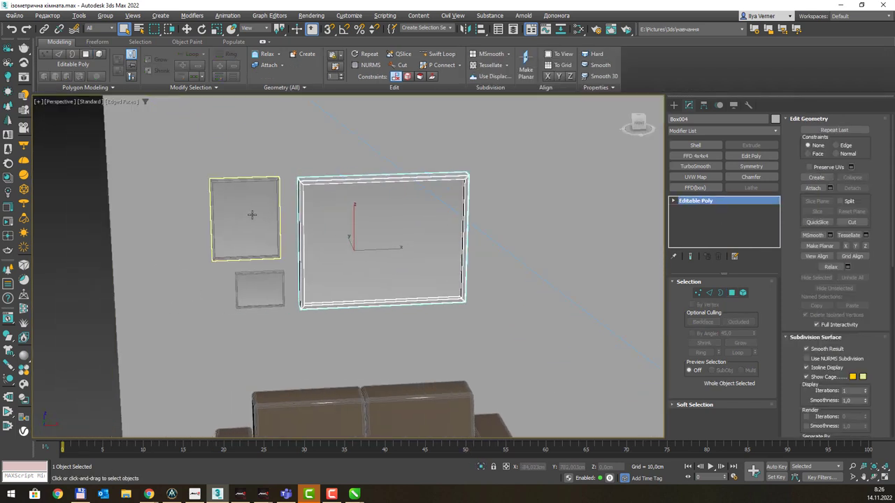
click(732, 293)
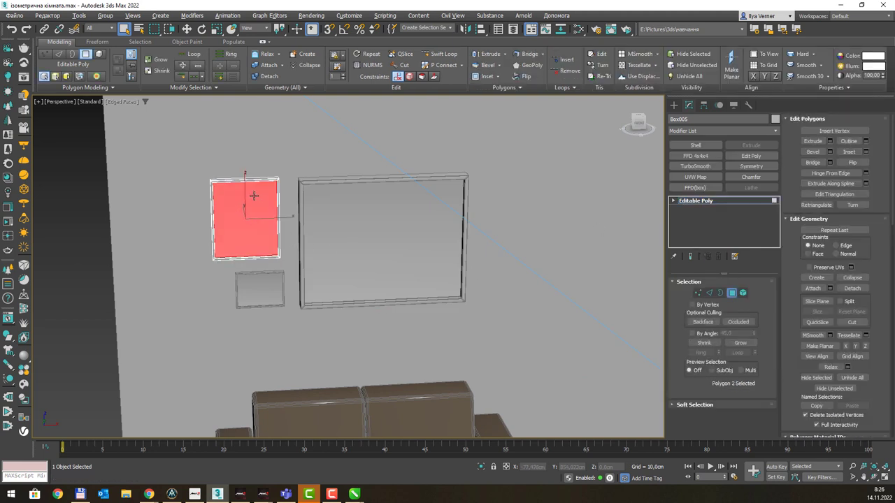
click(47, 16)
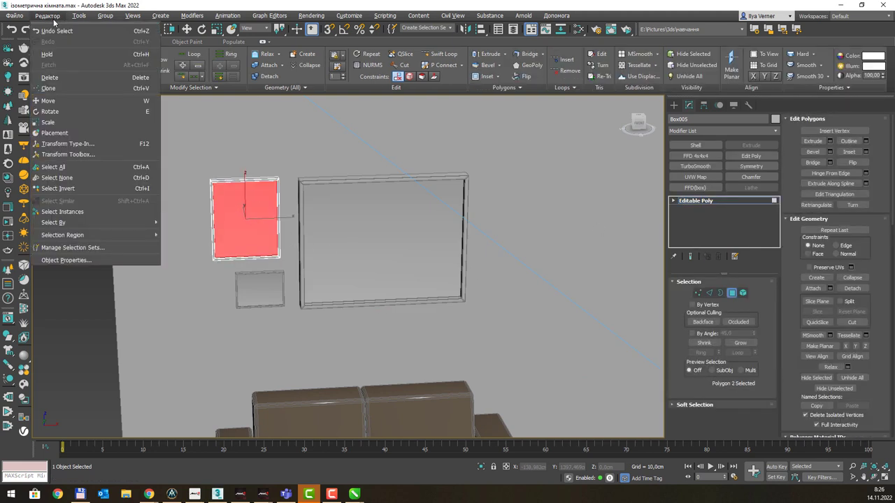
click(98, 184)
key(m)
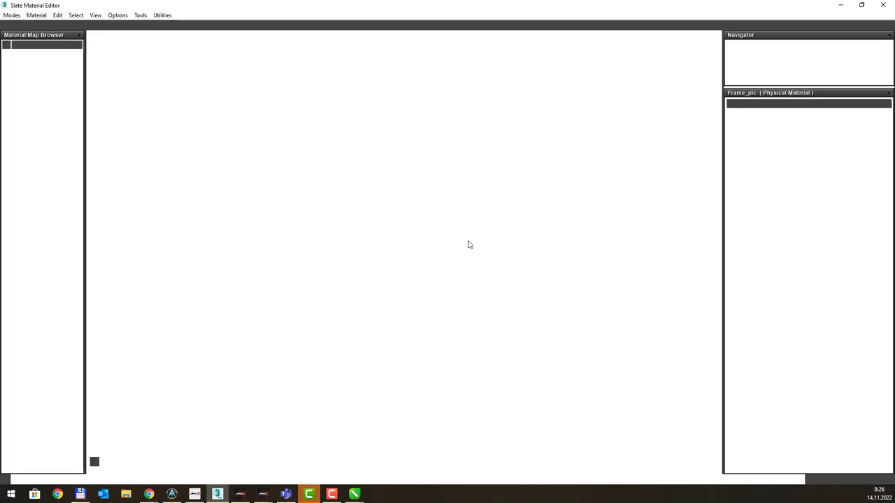
right_click(256, 163)
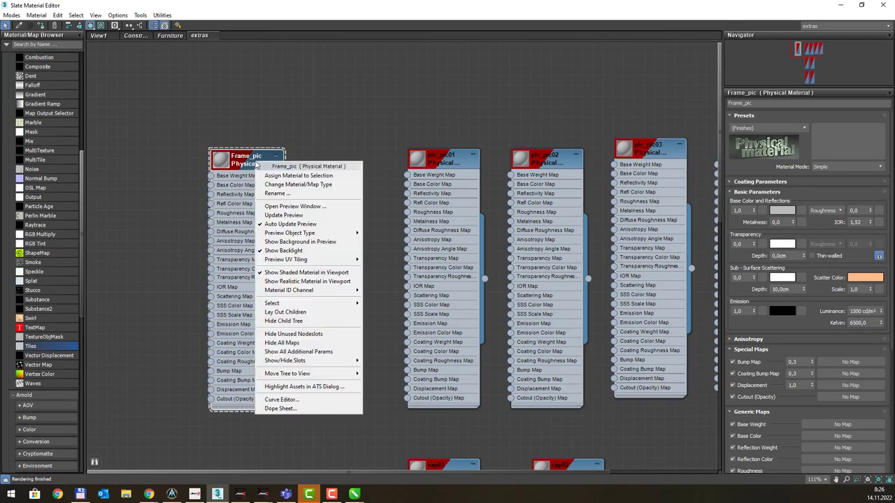
click(287, 176)
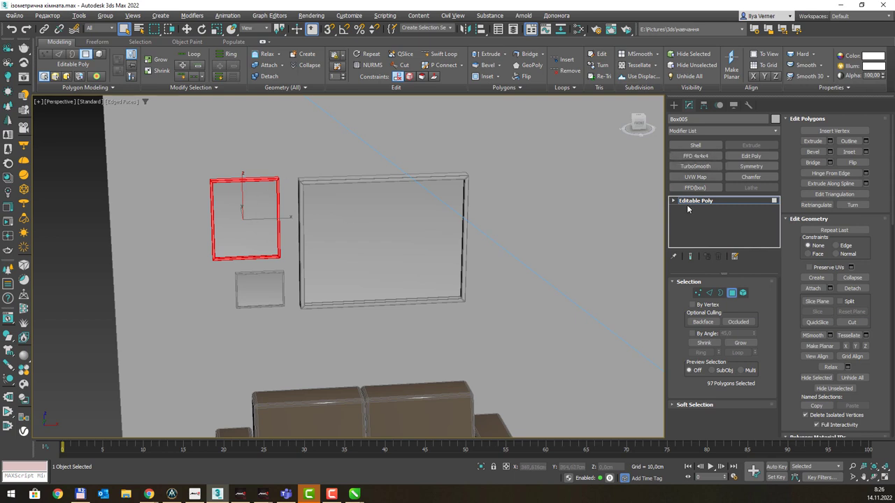
click(697, 204)
Step: Select the smallest frame's rim by inverting its front picture face selection
click(279, 290)
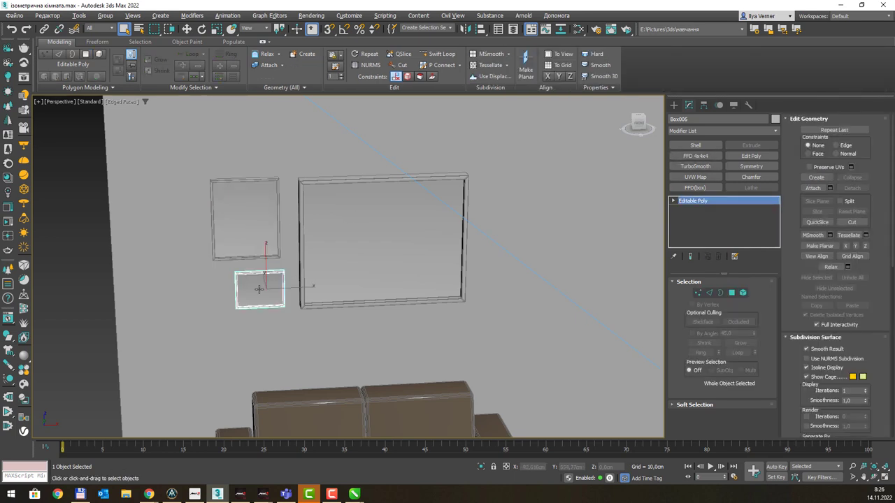
key(4)
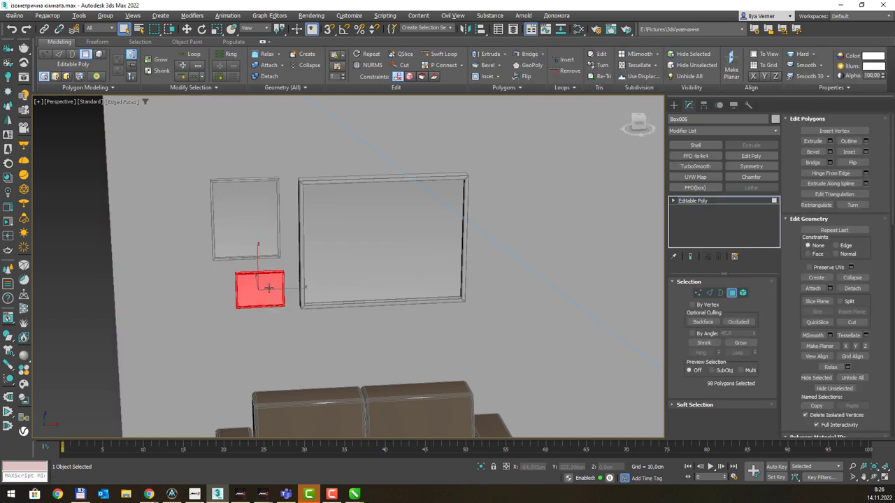
click(268, 288)
scroll(268, 287, up, 4)
scroll(266, 289, up, 2)
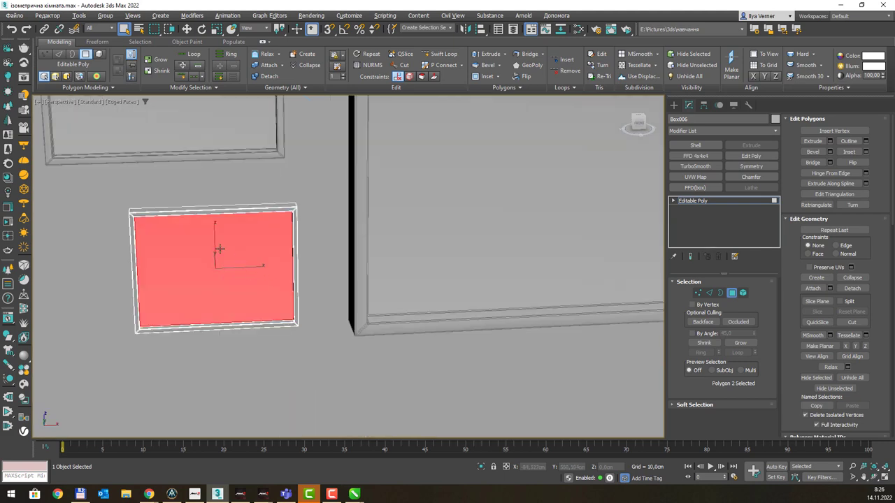
click(48, 15)
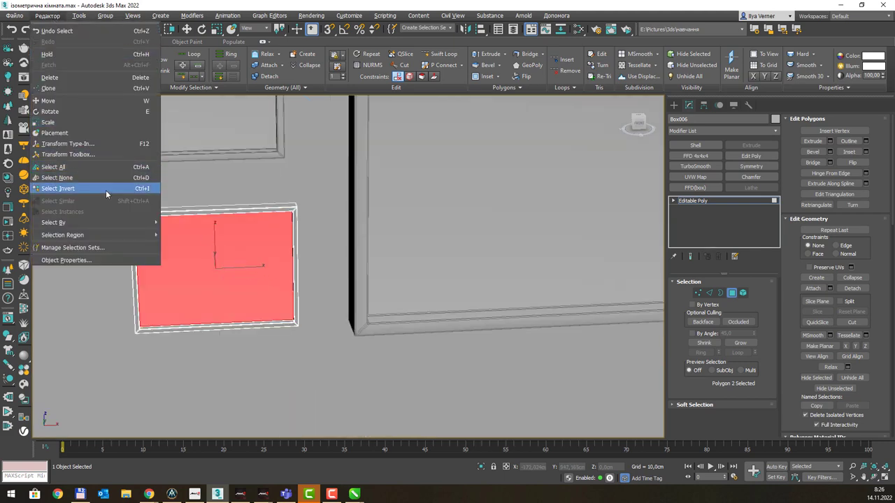
click(106, 190)
Step: Assign Frame_pic to the smallest frame's rim and return to object level
key(m)
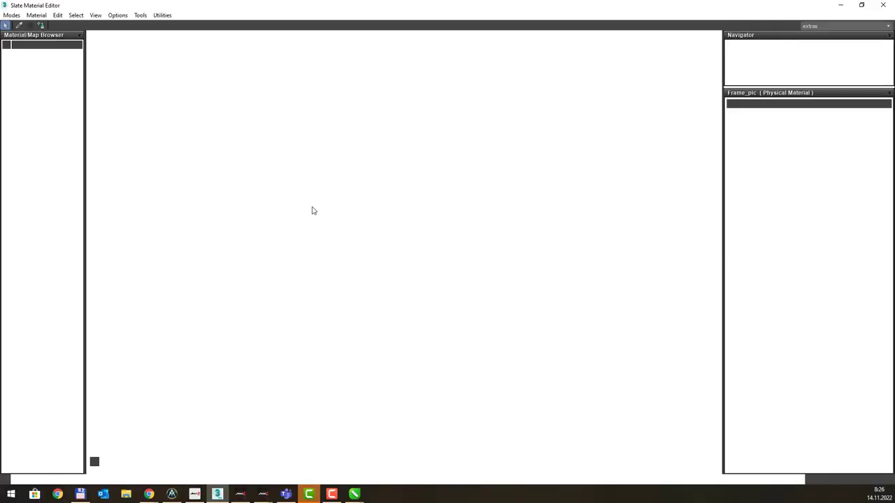
right_click(256, 161)
click(286, 175)
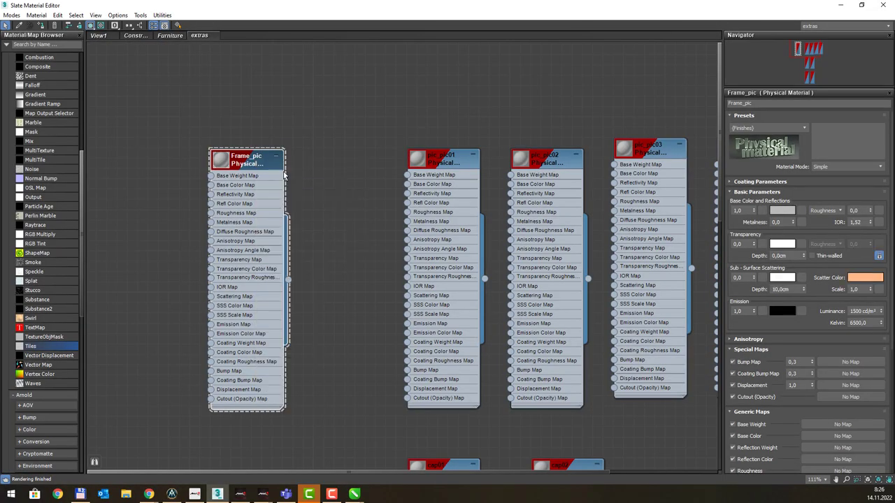
key(m)
scroll(296, 173, down, 3)
click(723, 200)
mouse_move(504, 193)
alt+middle_down()
mouse_move(350, 269)
mouse_move(296, 266)
alt+middle_up()
scroll(296, 266, down, 2)
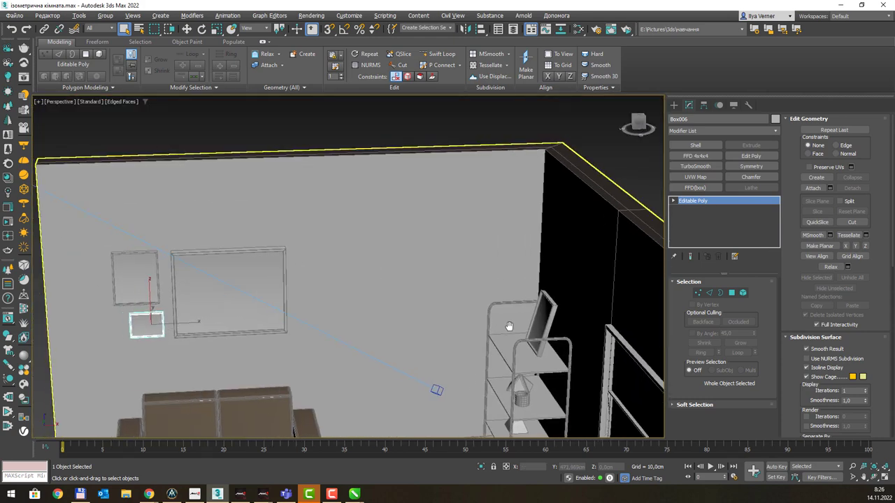
Step: Isolate the shelf monitor and select its rim polygons by inverting the screen face
click(547, 318)
click(548, 320)
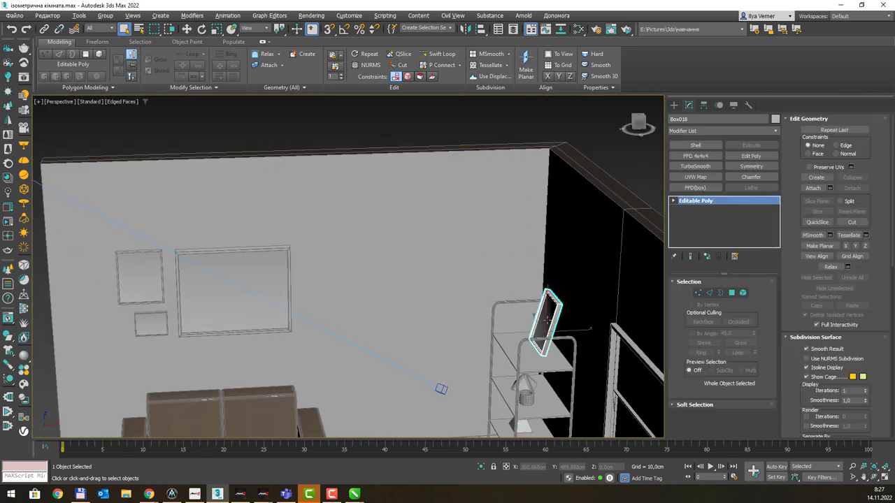
key(z)
mouse_move(493, 279)
alt+middle_down()
mouse_move(364, 254)
mouse_move(462, 259)
alt+middle_up()
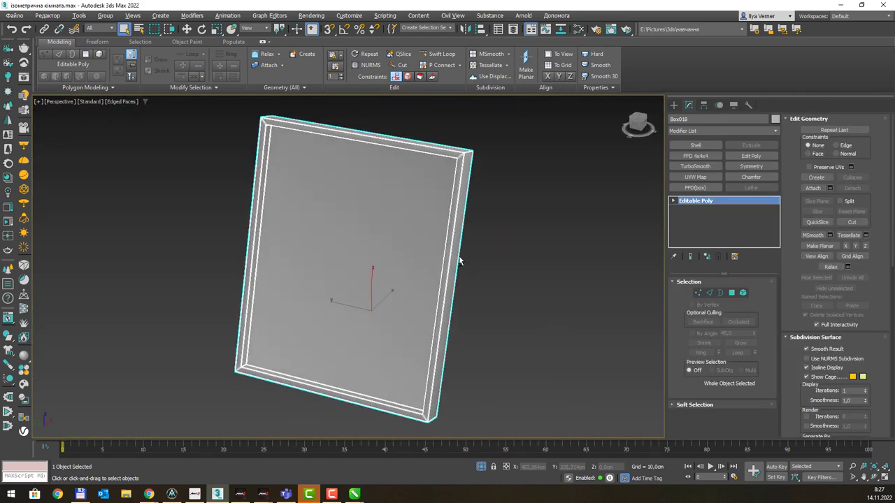
key(4)
click(361, 214)
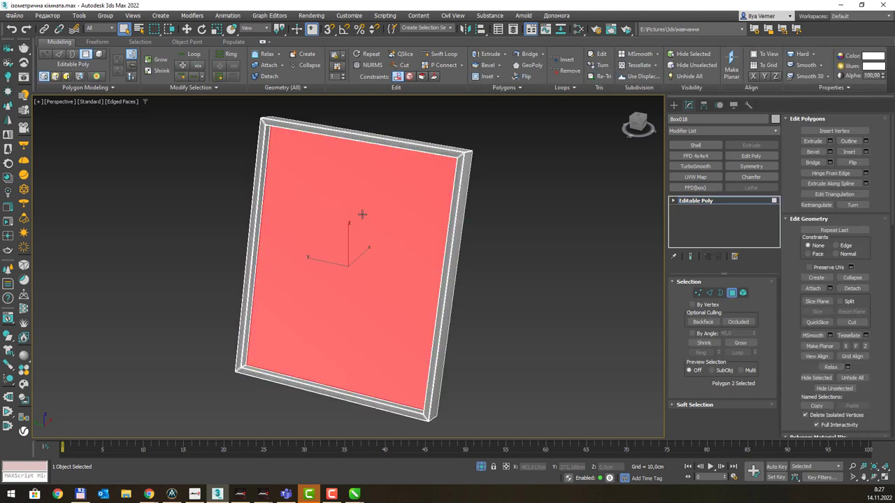
key(ctrl+i)
Step: Assign Frame_pic to the monitor's rim, show the whole room and reopen the material editor
key(m)
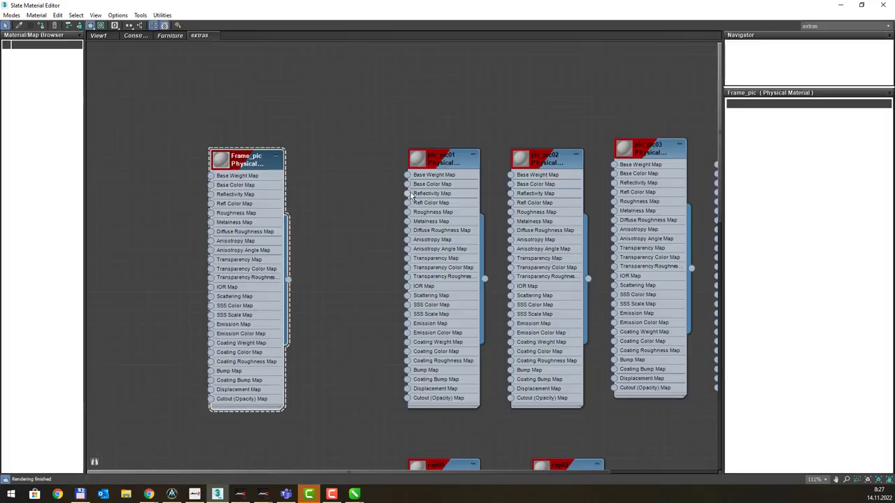
right_click(254, 158)
click(286, 172)
key(m)
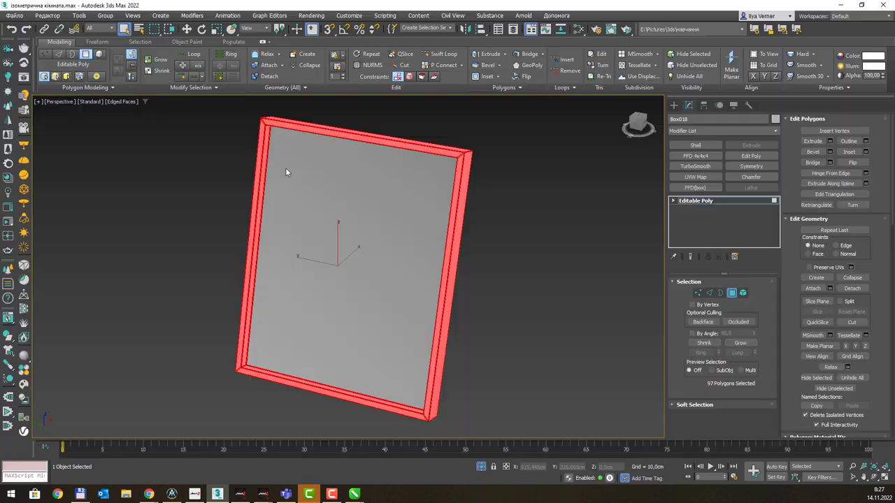
click(480, 467)
key(4)
scroll(410, 385, down, 3)
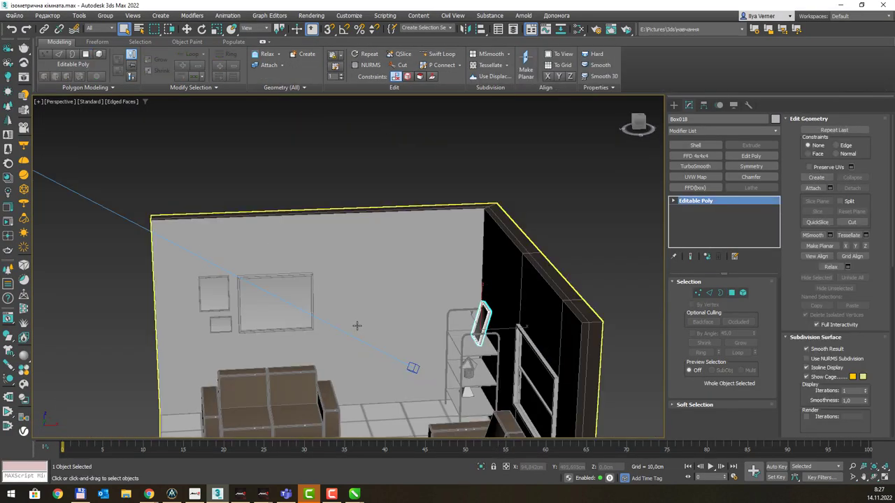
scroll(355, 324, down, 2)
scroll(399, 307, down, 2)
middle_drag(399, 307, 355, 266)
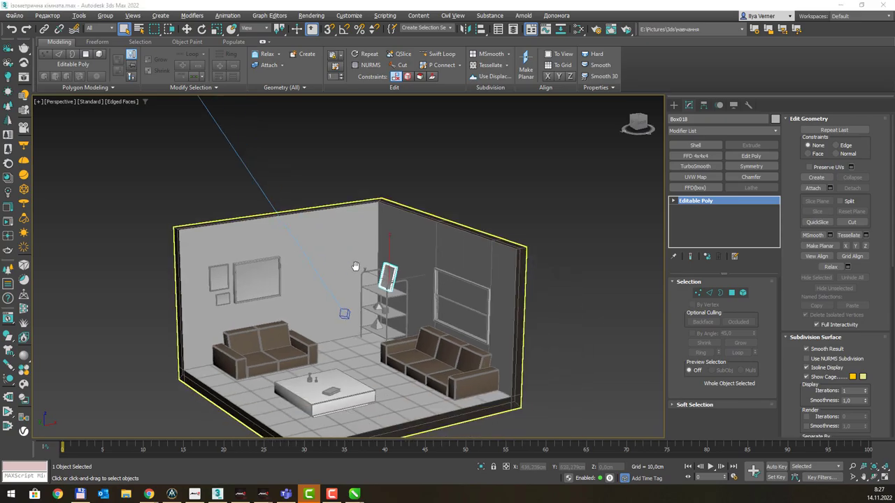
key(alt+Tab)
key(alt+Tab)
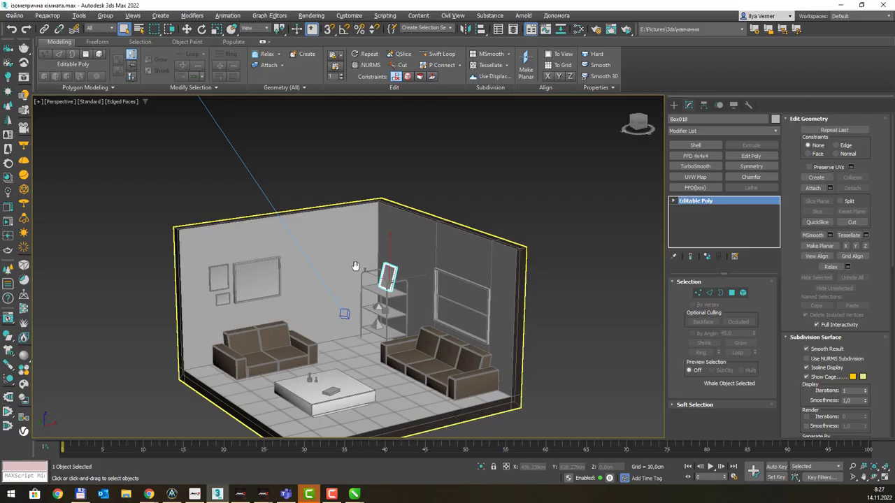
key(m)
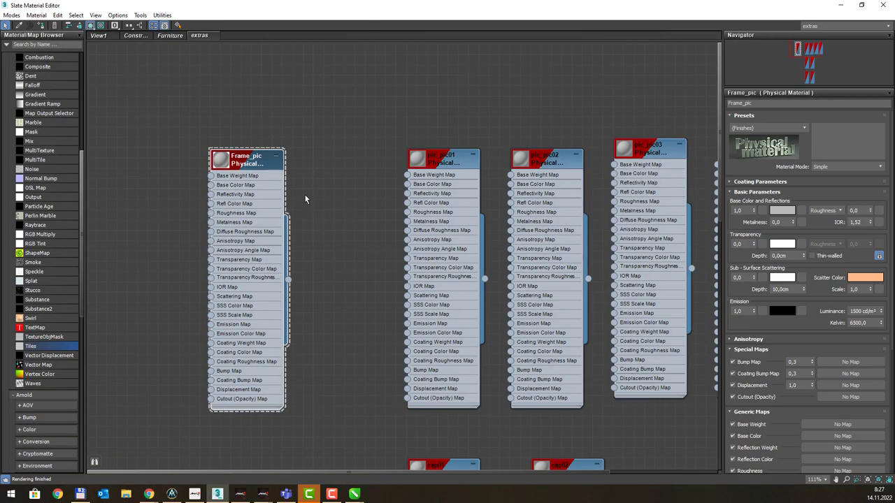
Step: Set Frame_pic's base colour to a near-black grey of about 0.063
click(782, 210)
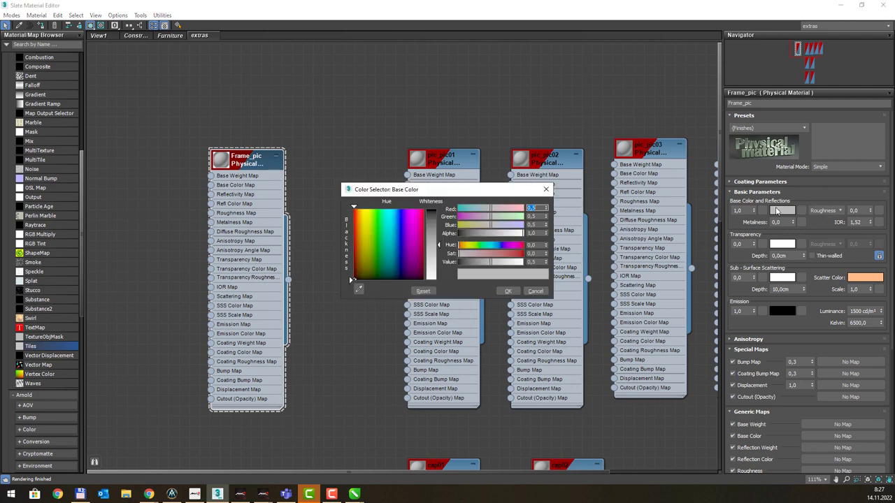
drag(433, 221, 435, 218)
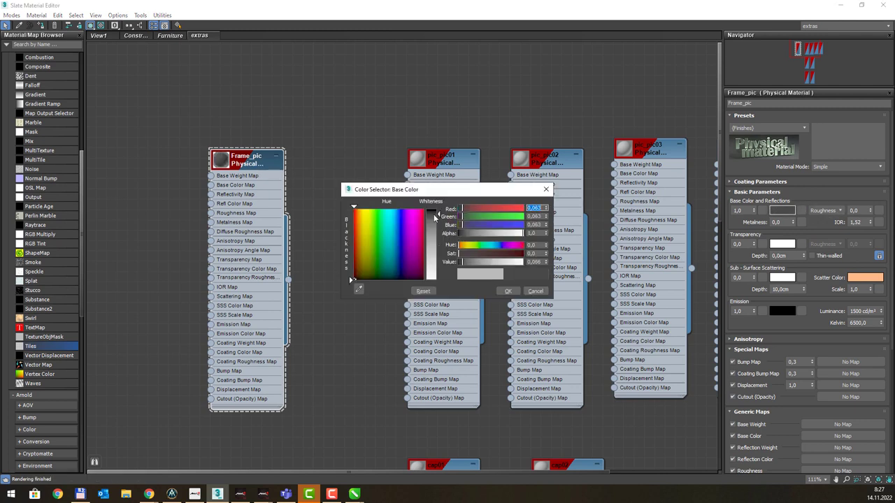
click(509, 291)
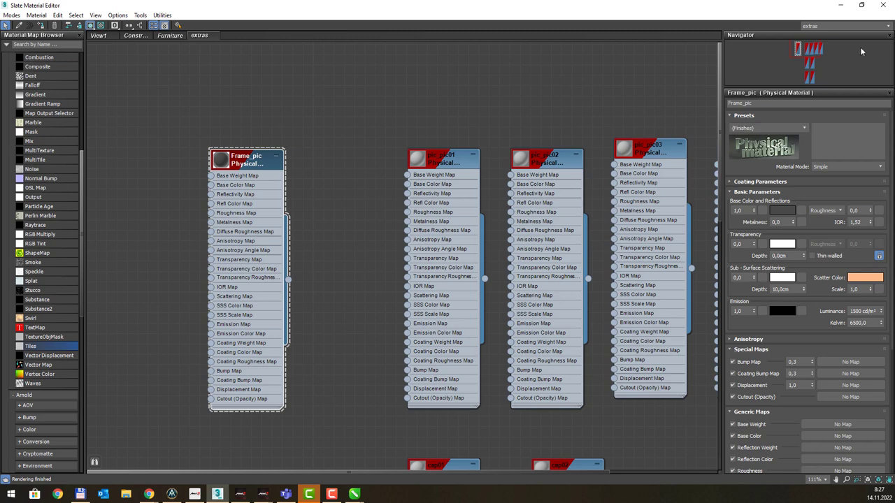
click(841, 5)
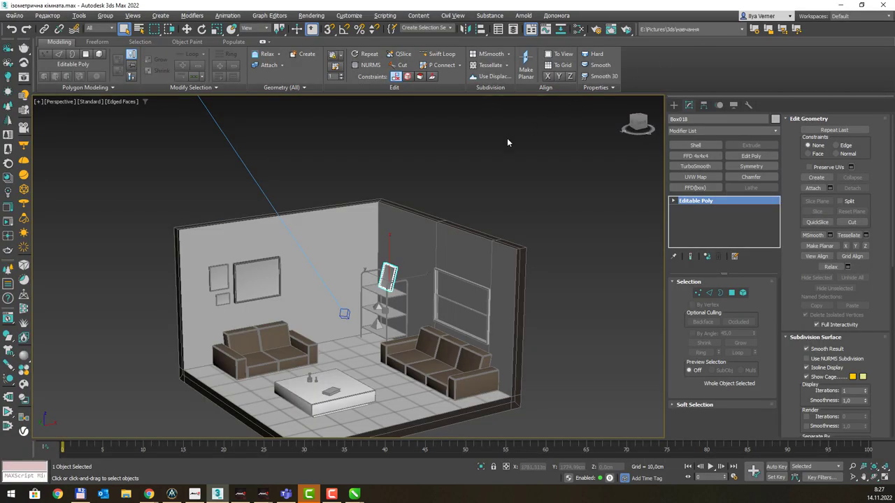
Step: Pan across the wall pictures, armchairs and window, then compare with the CorelDRAW reference
mouse_move(484, 166)
alt+middle_down()
mouse_move(450, 176)
mouse_move(421, 206)
alt+middle_up()
scroll(370, 284, up, 4)
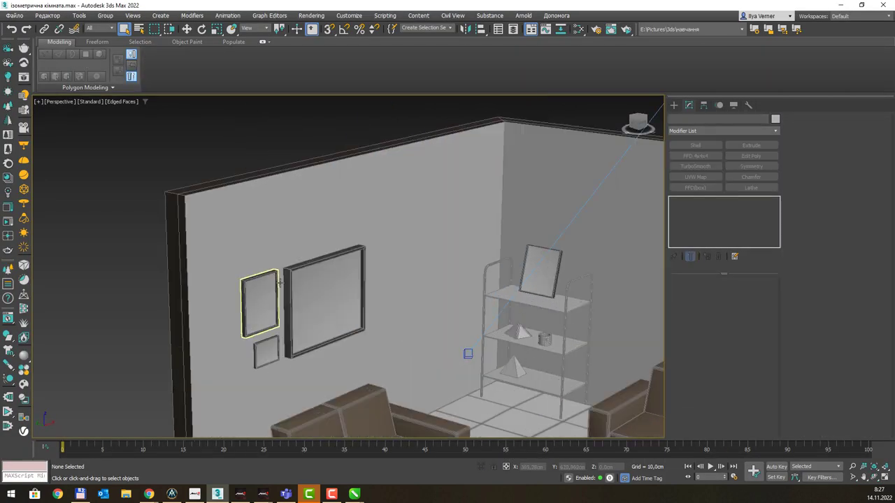
scroll(371, 284, up, 3)
middle_drag(371, 284, 226, 242)
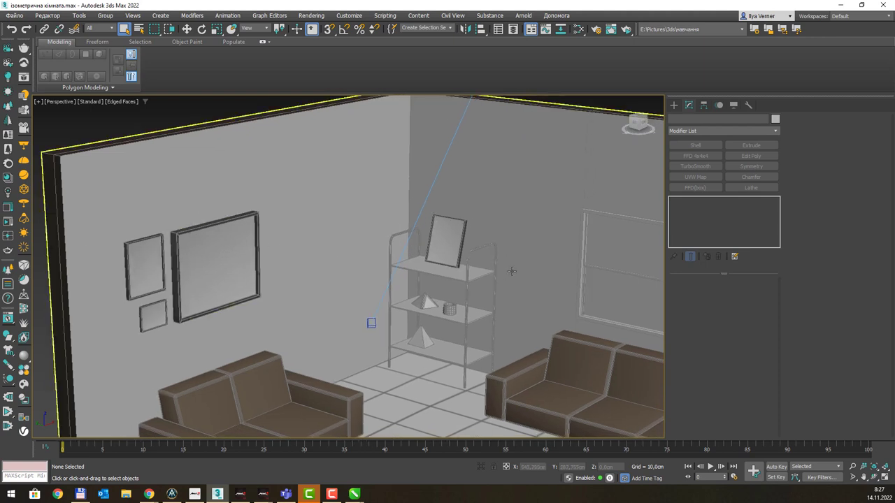
middle_drag(513, 272, 444, 263)
key(alt+Tab)
key(alt+Tab)
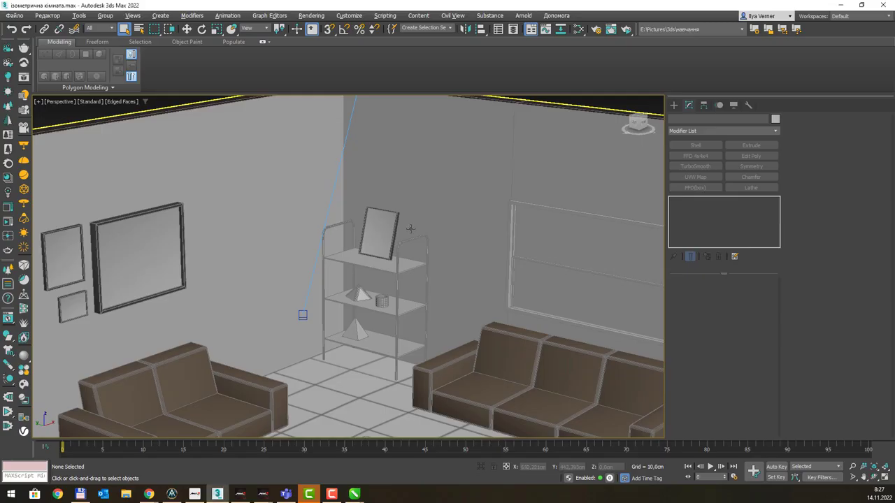
Step: Move the pic_pic01 node beside Frame_pic and select it, checking the reference image
key(m)
middle_drag(460, 210, 428, 212)
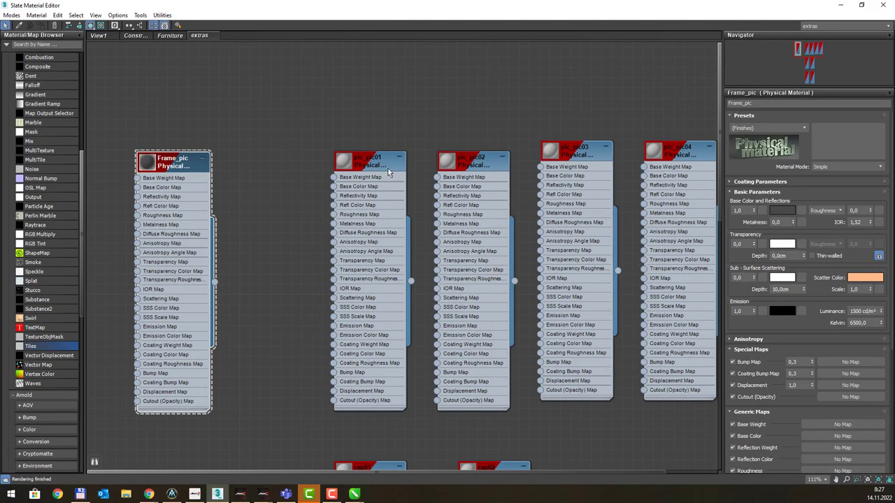
drag(388, 168, 359, 162)
click(359, 163)
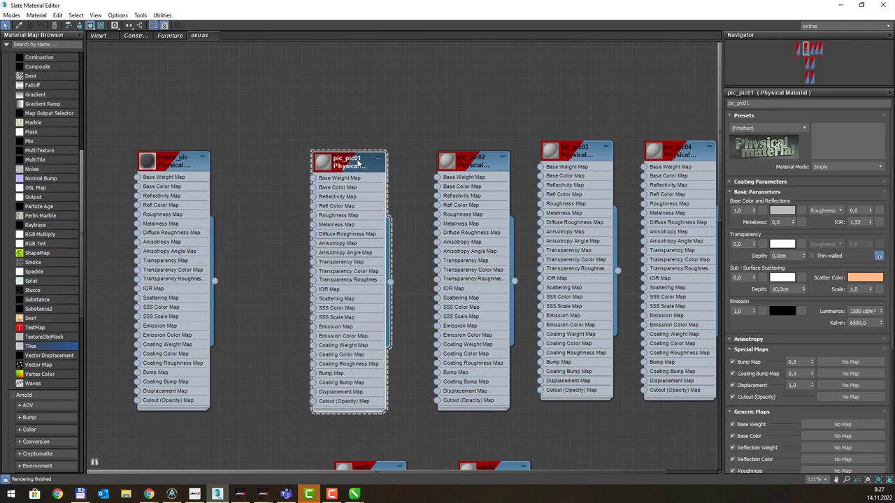
key(alt+Tab)
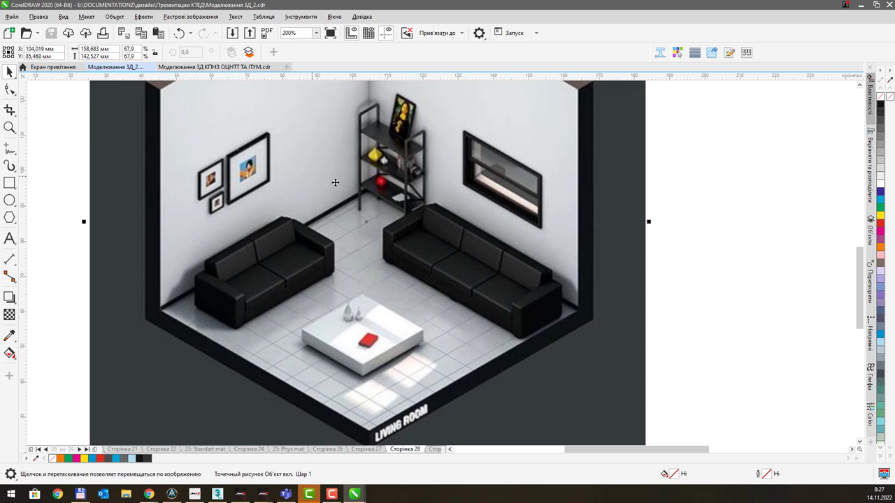
key(alt+Tab)
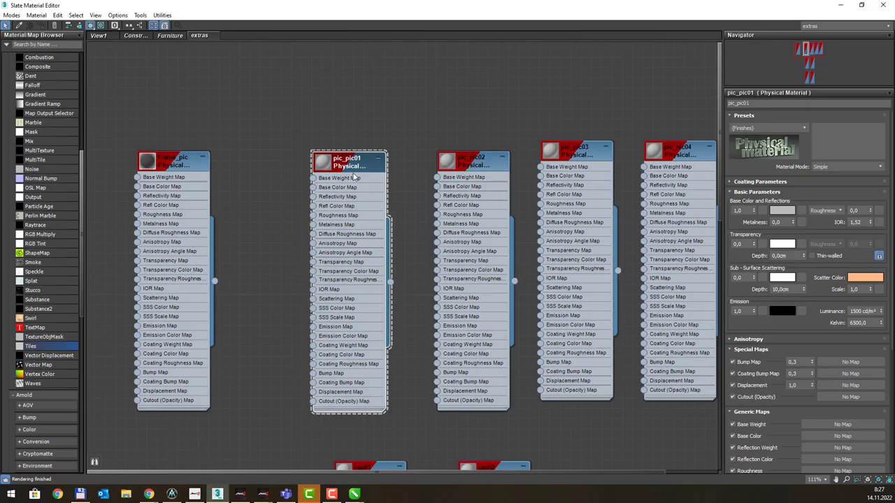
key(alt+Tab)
Step: Assign pic_pic01 to the large frame's picture face polygon, then select the small frame
mouse_move(314, 214)
alt+middle_down()
mouse_move(396, 191)
mouse_move(202, 219)
alt+middle_up()
click(201, 219)
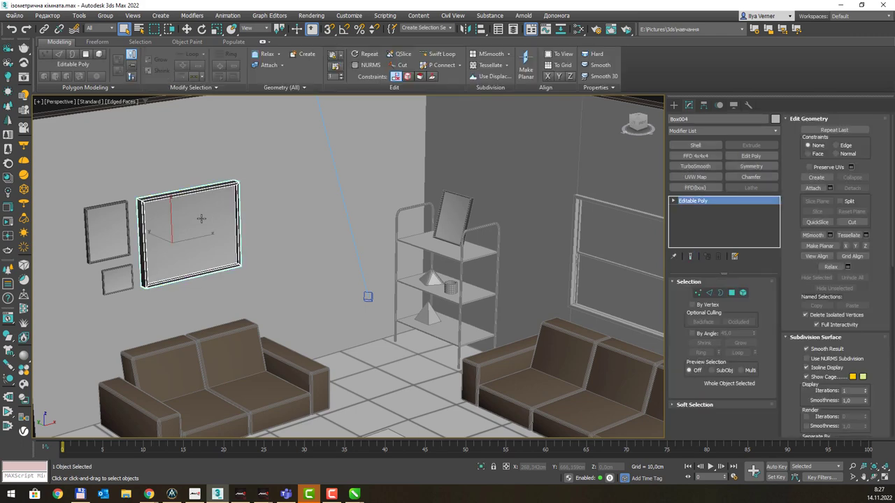
key(4)
click(201, 219)
key(alt+Tab)
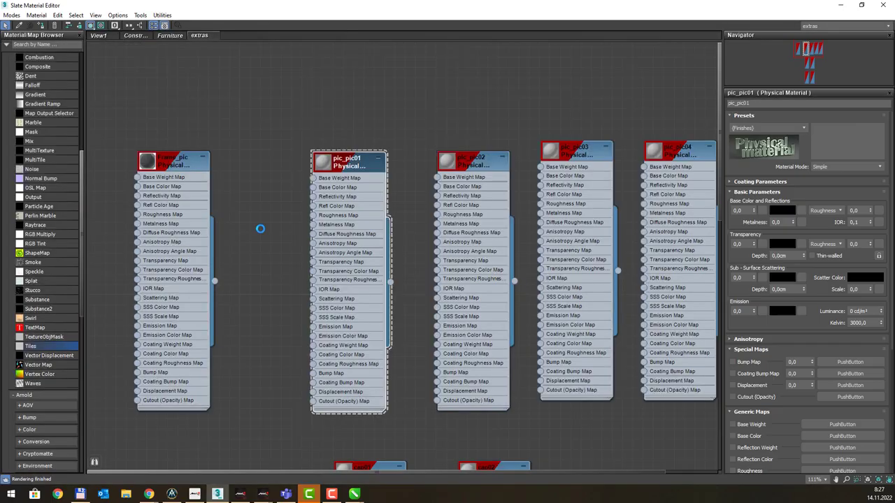
right_click(355, 163)
click(380, 175)
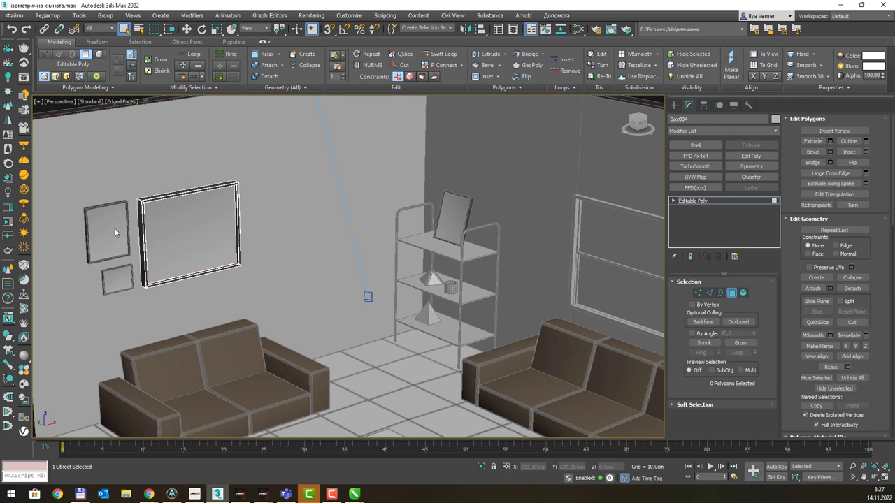
click(109, 225)
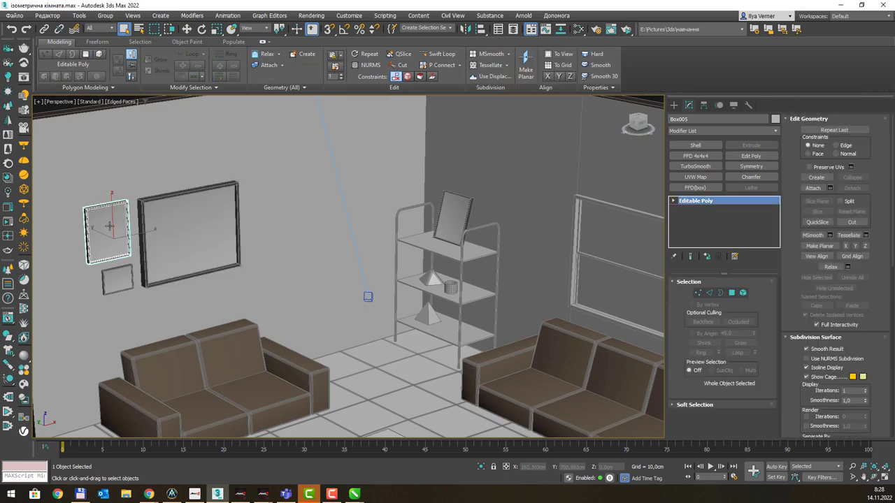
Step: Assign the pic_pic02 material to the small frame's picture face
key(4)
click(109, 225)
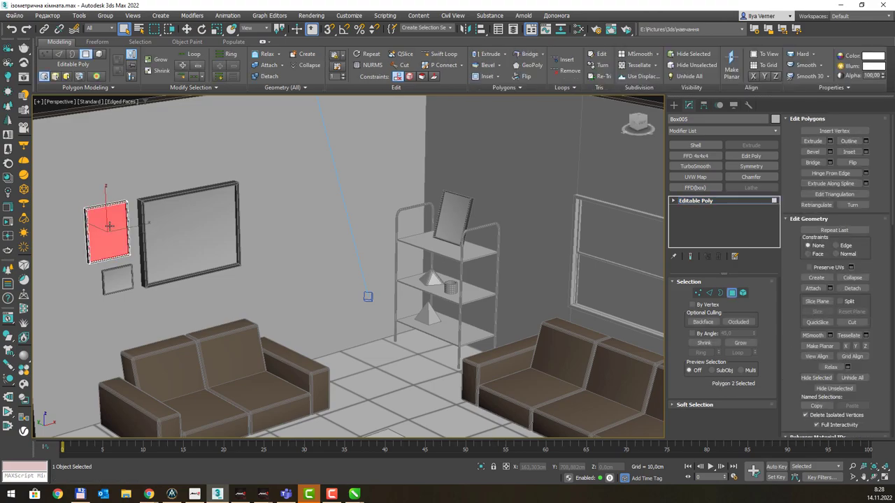
key(m)
click(471, 163)
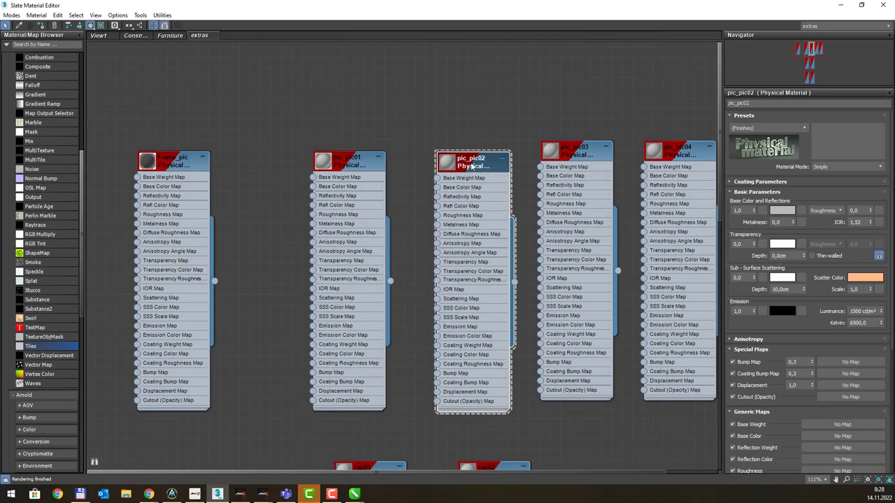
right_click(472, 164)
click(487, 178)
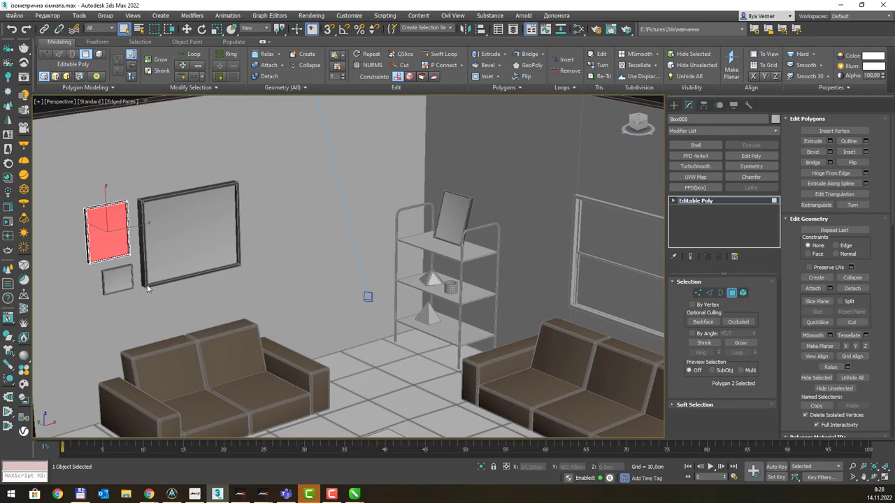
Step: Assign pic_pic03 to the picture face of the lowest small wall frame
key(4)
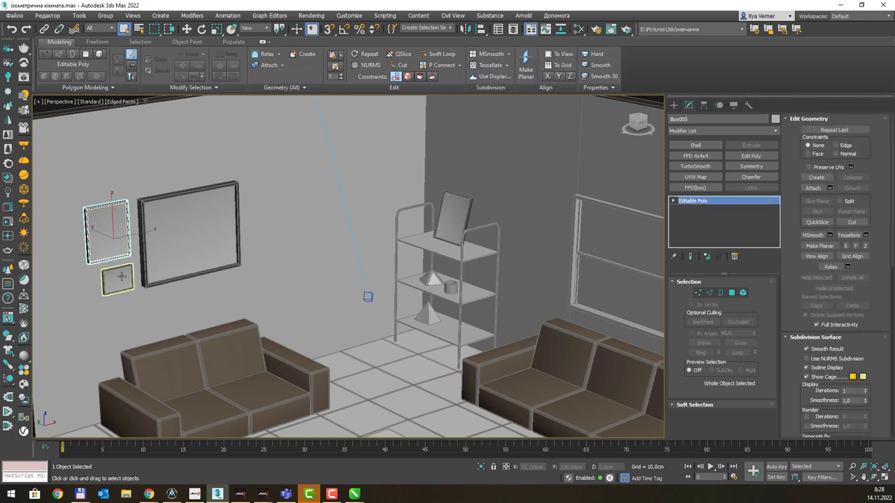
click(123, 279)
key(z)
key(4)
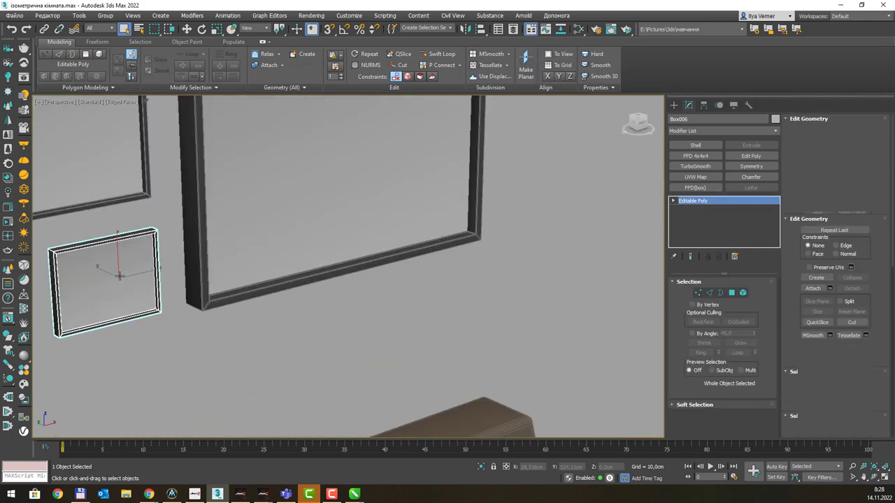
click(120, 276)
key(m)
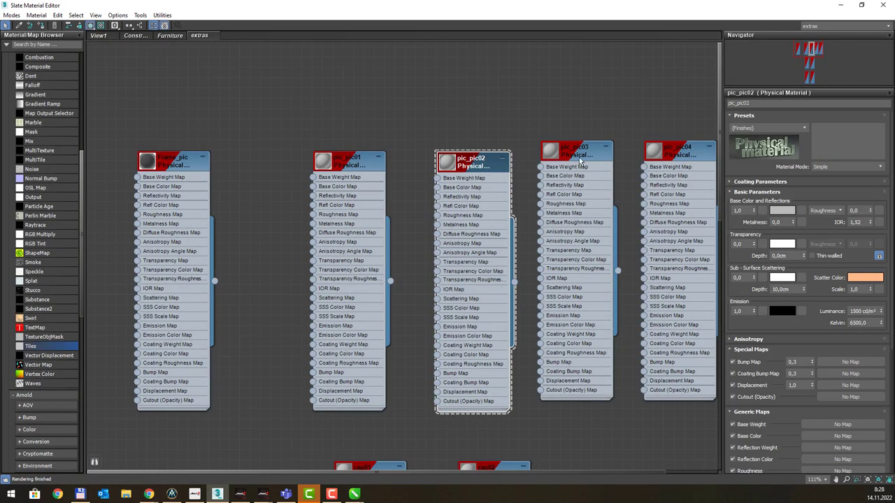
click(579, 155)
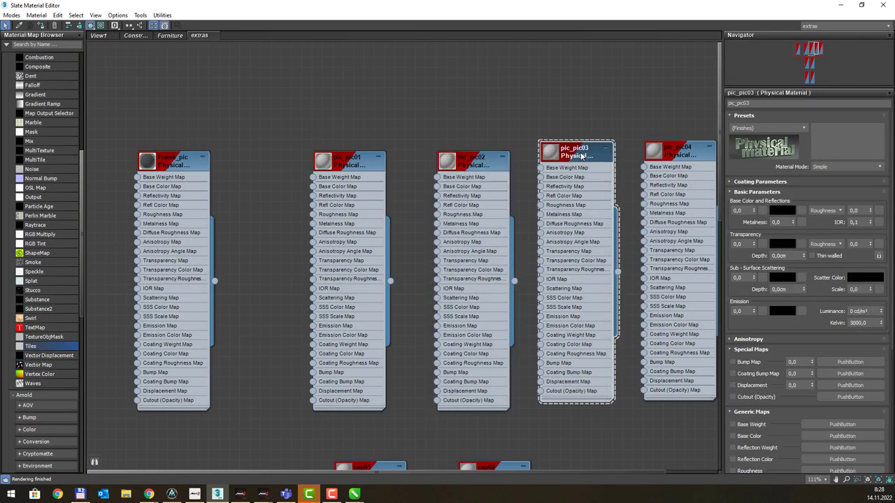
right_click(578, 153)
click(609, 170)
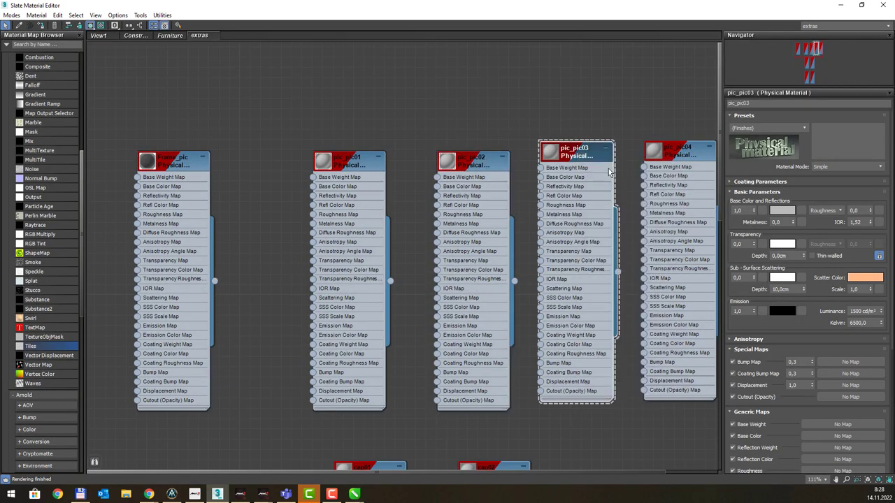
key(m)
Step: Assign pic_pic04 to the front face of the picture standing on the shelf
scroll(427, 203, down, 5)
key(6)
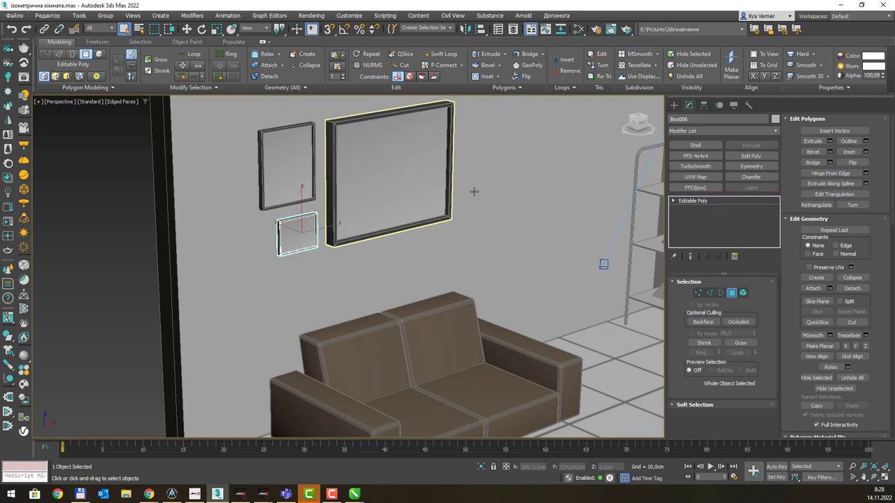
alt+middle_drag(427, 205, 493, 264)
click(493, 263)
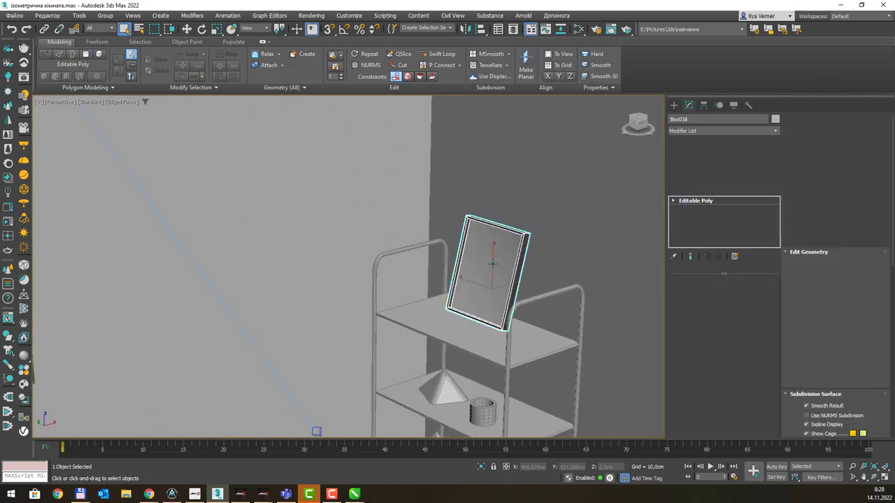
key(4)
click(493, 256)
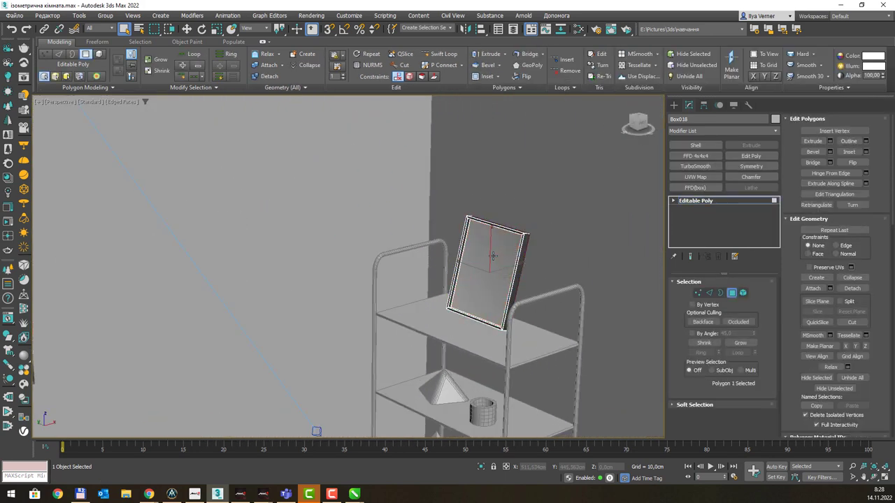
ctrl+click(499, 250)
scroll(478, 269, up, 5)
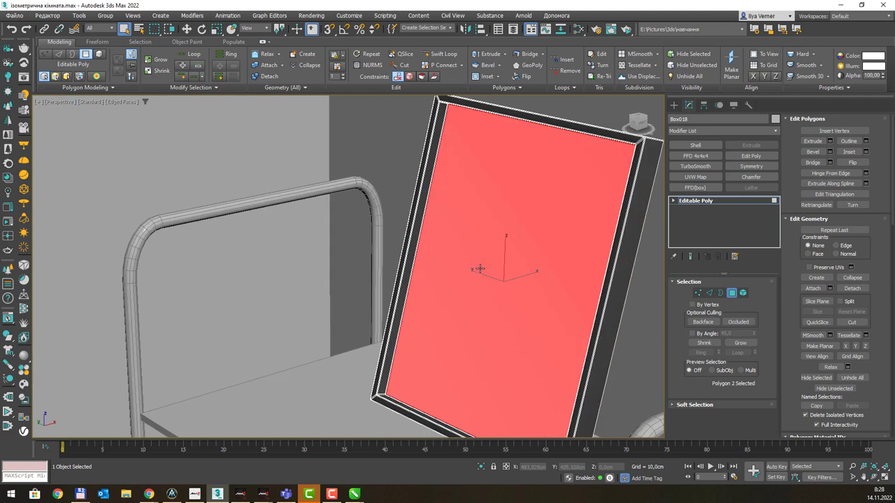
key(m)
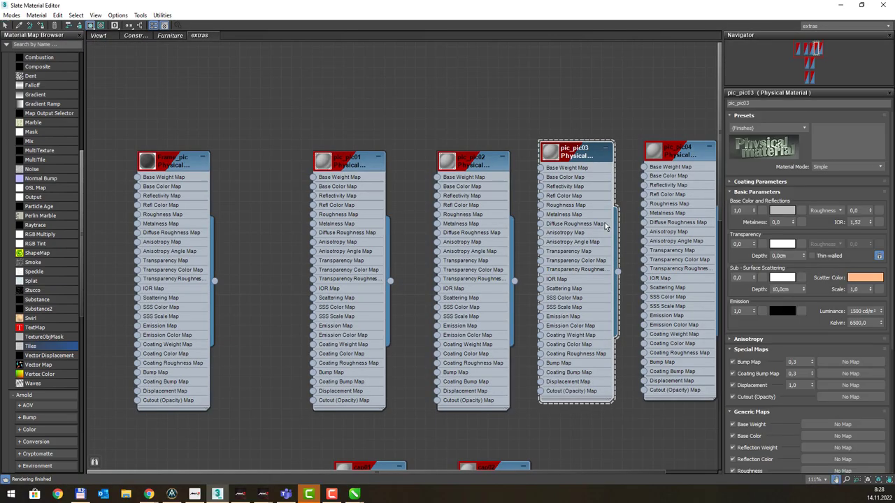
right_click(504, 164)
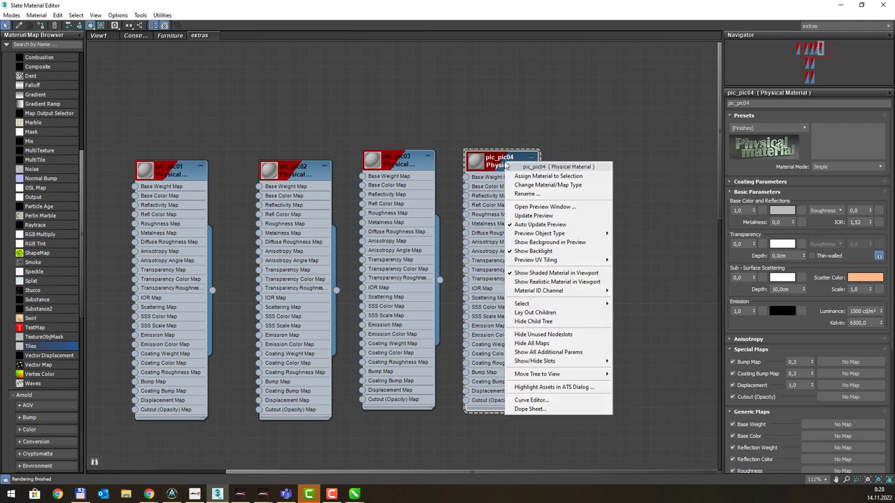
click(521, 174)
Step: Line up the pic_pic02–pic_pic04 nodes in an evenly spaced row and bring the lower nodes into view
drag(504, 167, 576, 176)
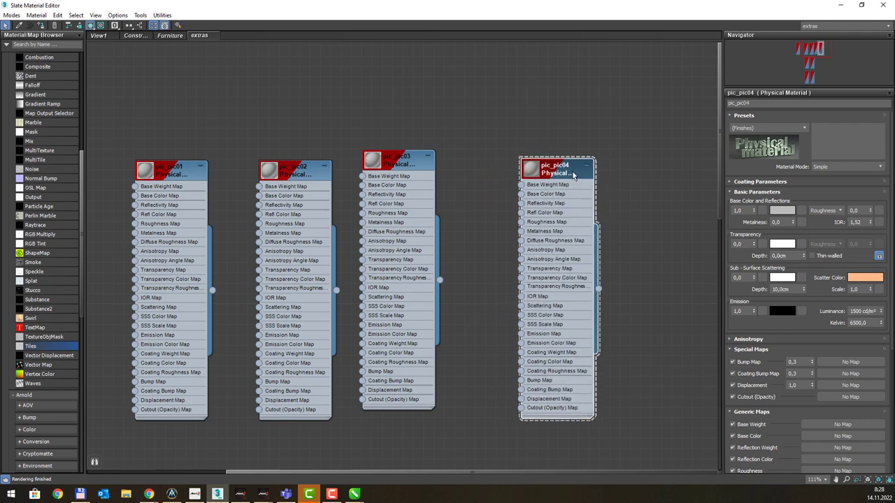
drag(395, 159, 456, 169)
drag(305, 173, 305, 152)
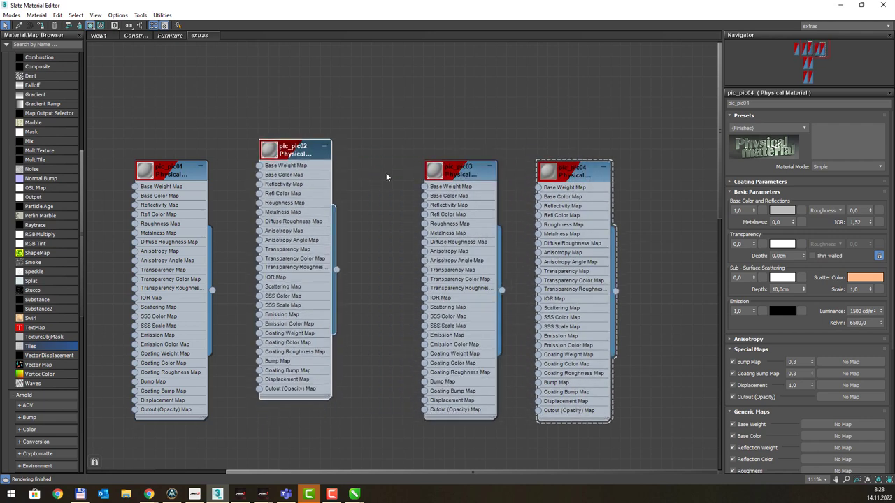
drag(452, 177, 420, 155)
drag(580, 170, 589, 158)
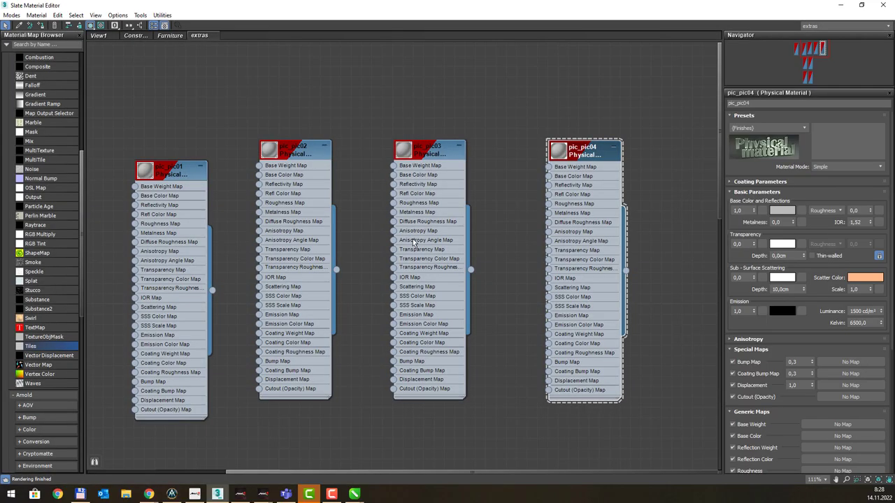
scroll(413, 244, down, 3)
middle_drag(409, 253, 421, 236)
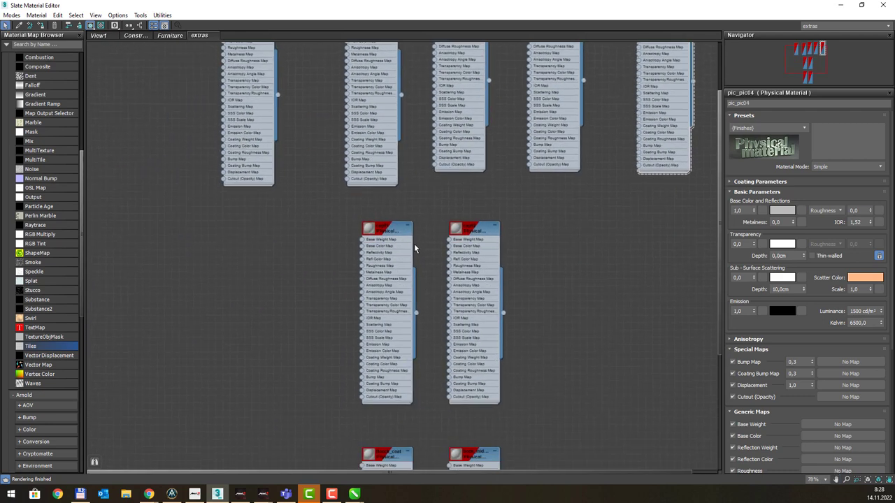
Step: Select the cap01 material node and show its parameters
scroll(387, 216, up, 2)
scroll(387, 216, up, 1)
click(394, 205)
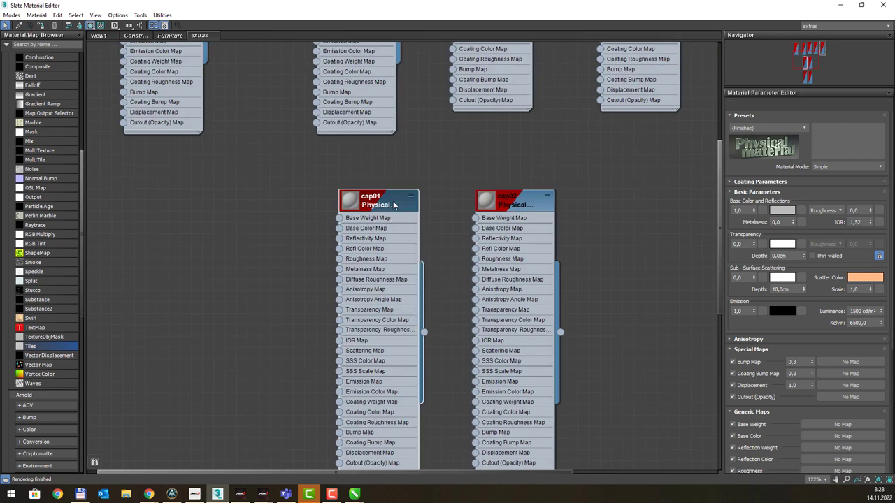
double_click(394, 205)
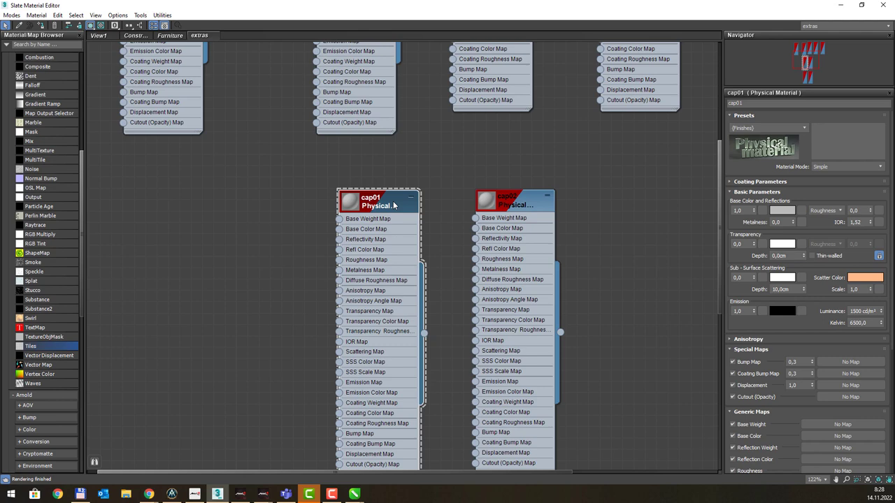
scroll(355, 283, down, 10)
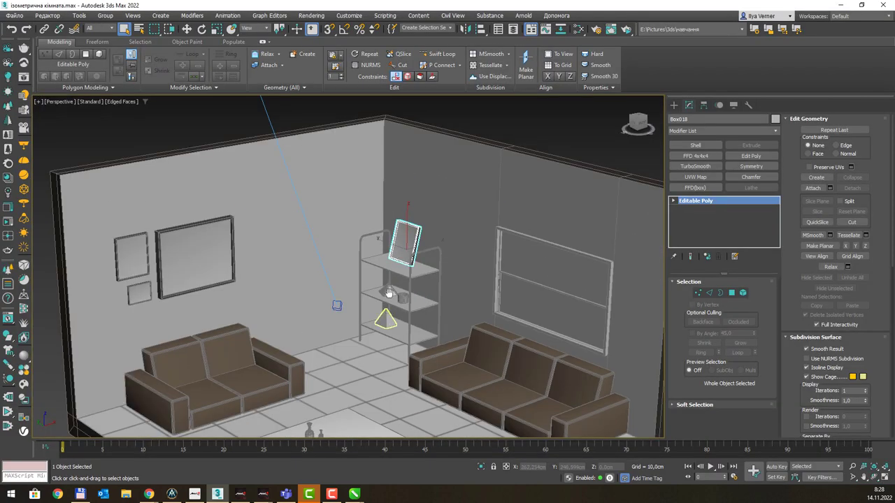
scroll(356, 282, up, 2)
scroll(355, 283, up, 5)
scroll(339, 289, up, 4)
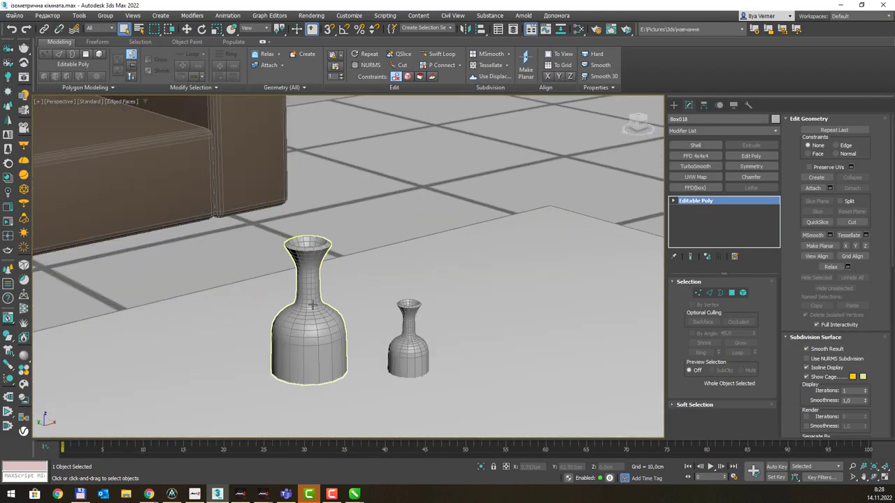
Step: Assign the cap01 material to the larger vase
click(312, 305)
key(m)
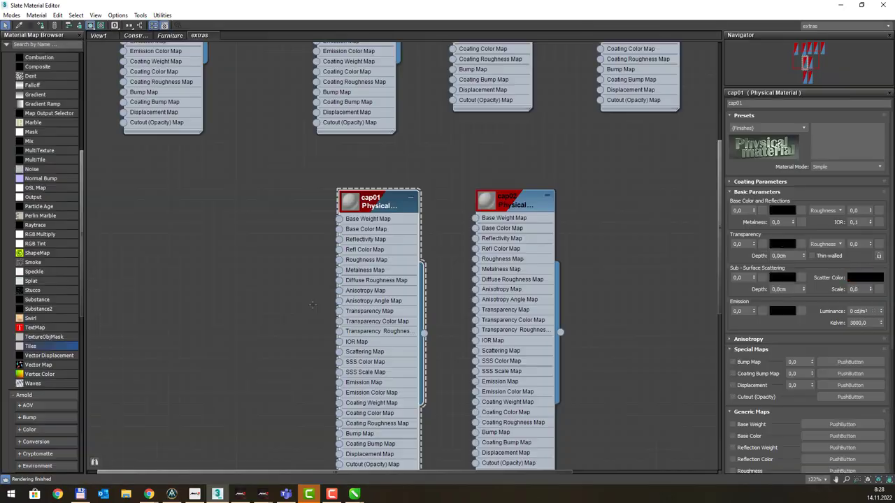
right_click(383, 200)
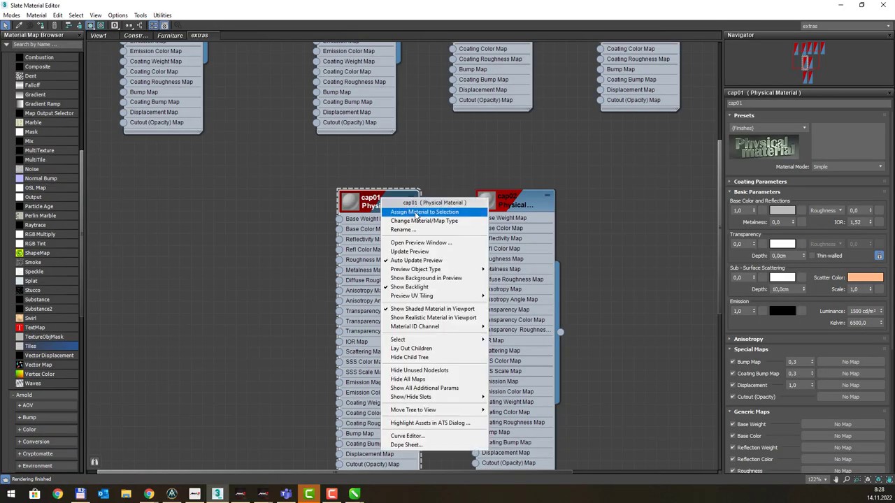
click(416, 211)
key(m)
Step: Select the smaller vase and assign it the cap02 material
click(409, 319)
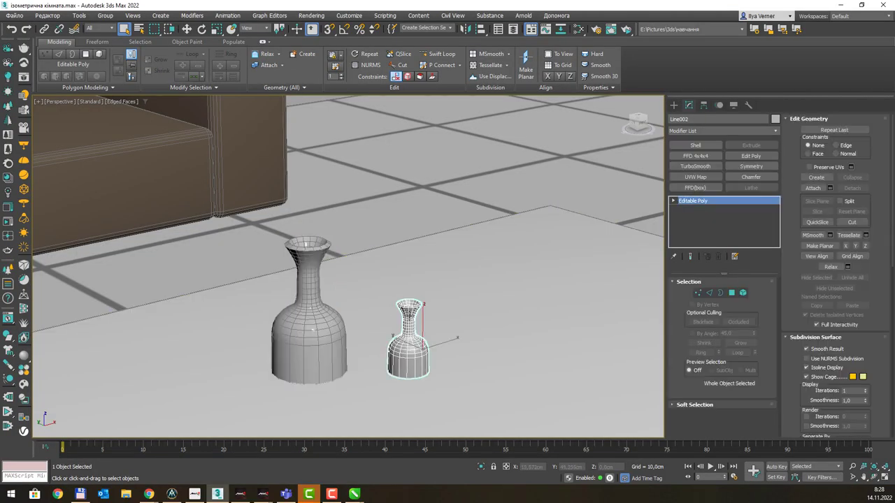
key(m)
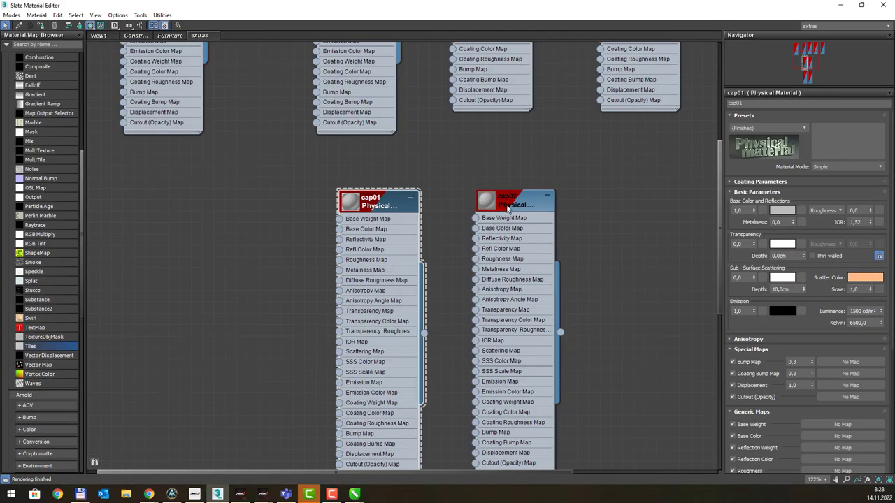
click(510, 210)
right_click(518, 202)
click(532, 214)
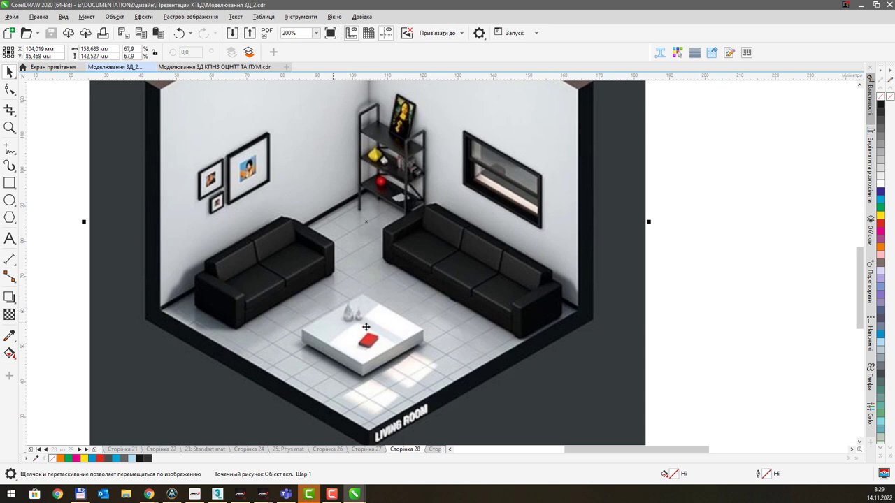
key(alt+Tab)
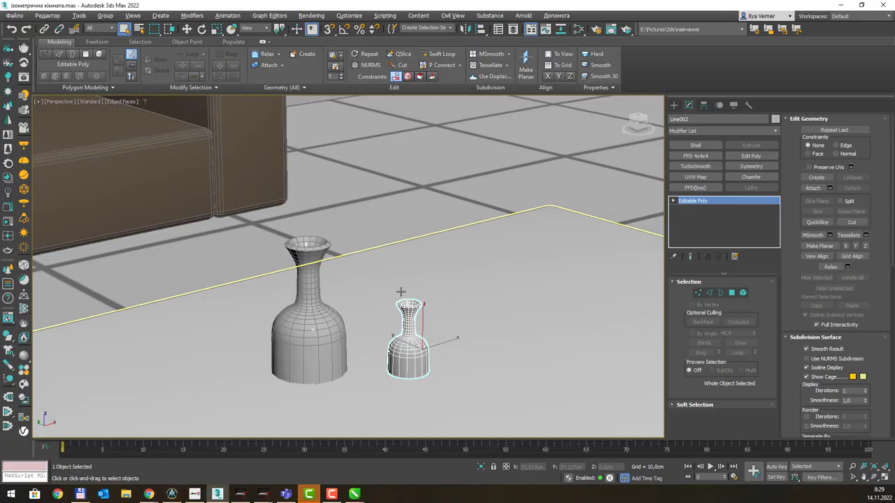
key(m)
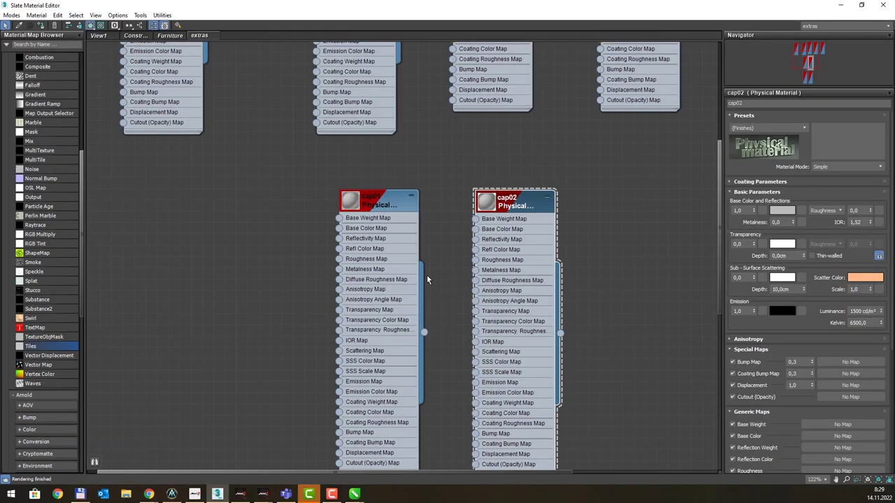
scroll(569, 291, down, 3)
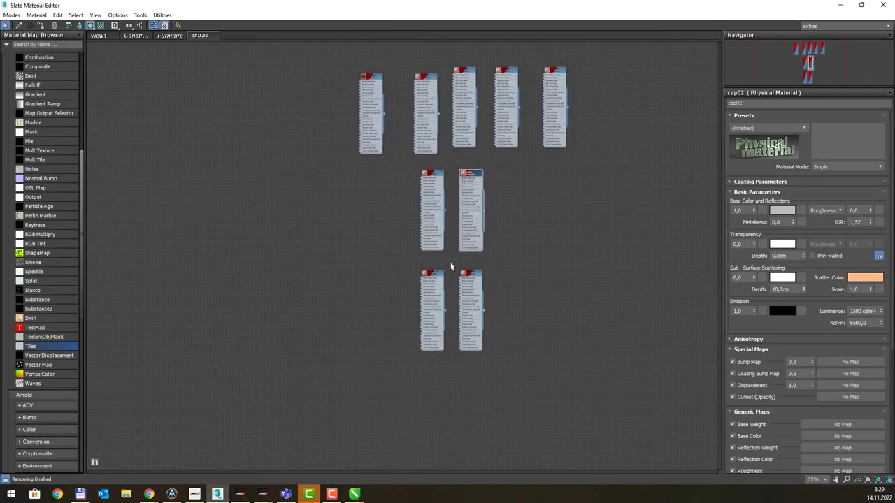
scroll(448, 305, up, 3)
scroll(435, 299, up, 3)
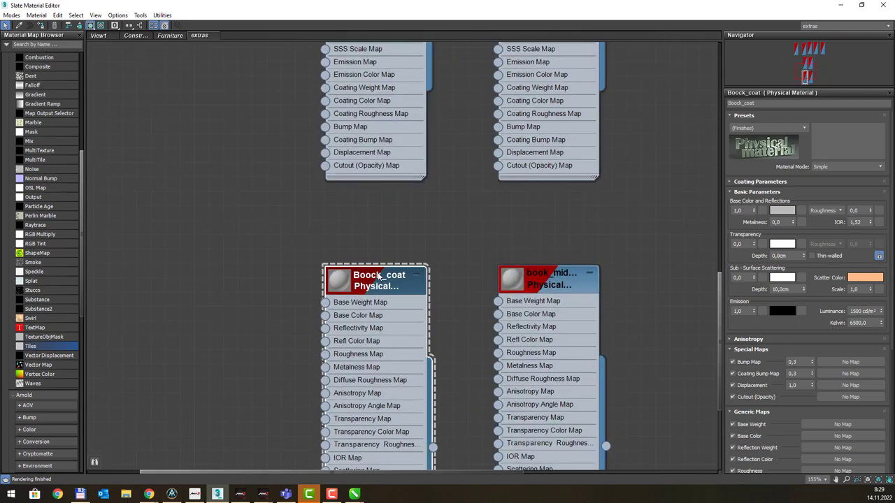
key(alt+Tab)
key(alt+Tab)
scroll(388, 301, up, 3)
scroll(391, 299, down, 3)
scroll(391, 299, down, 5)
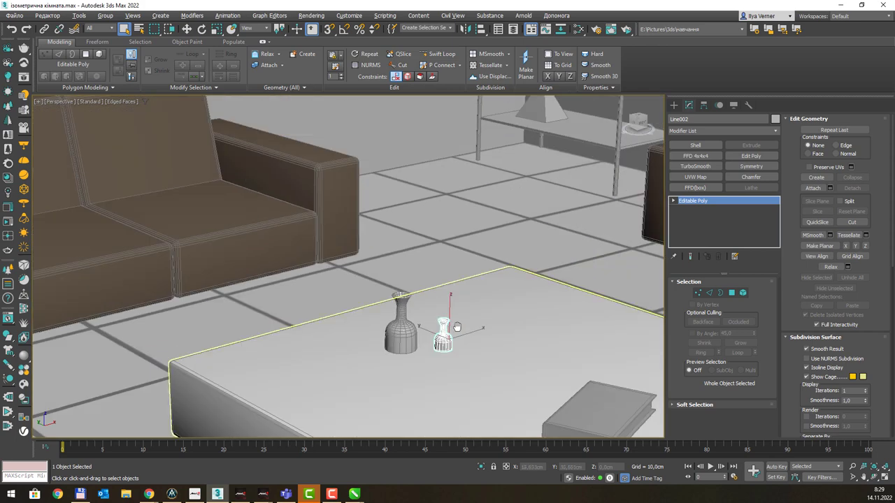
scroll(402, 303, down, 3)
Step: Isolate the book and select its three page faces at polygon level
click(412, 304)
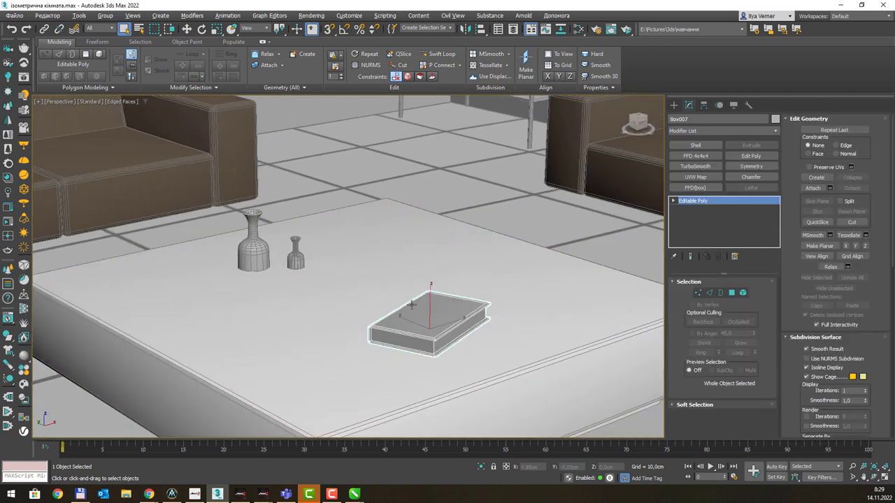
key(alt+q)
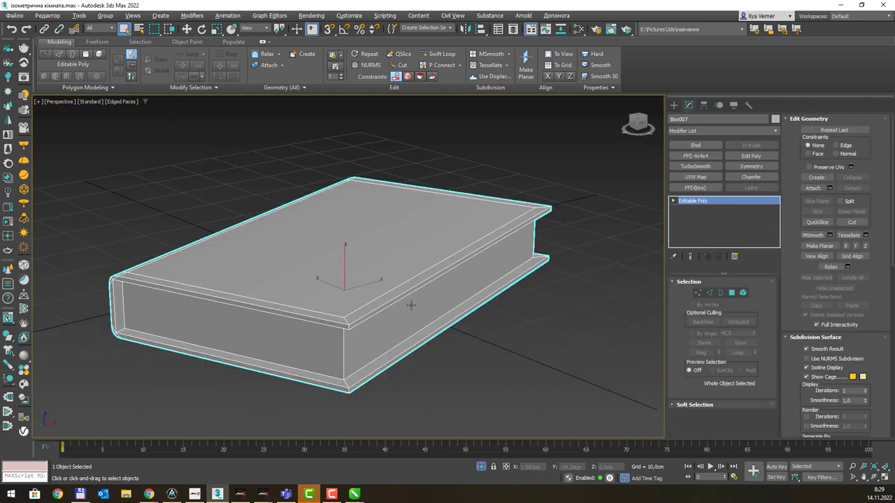
key(4)
click(298, 343)
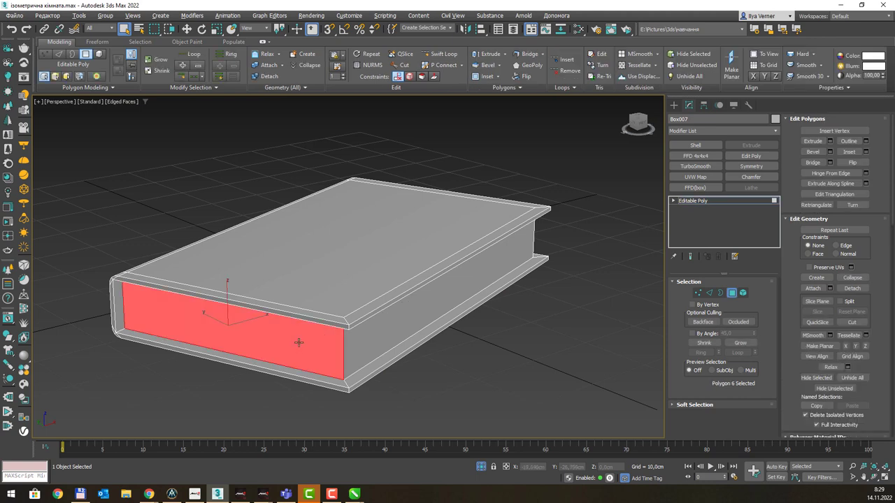
alt+middle_drag(438, 288, 394, 284)
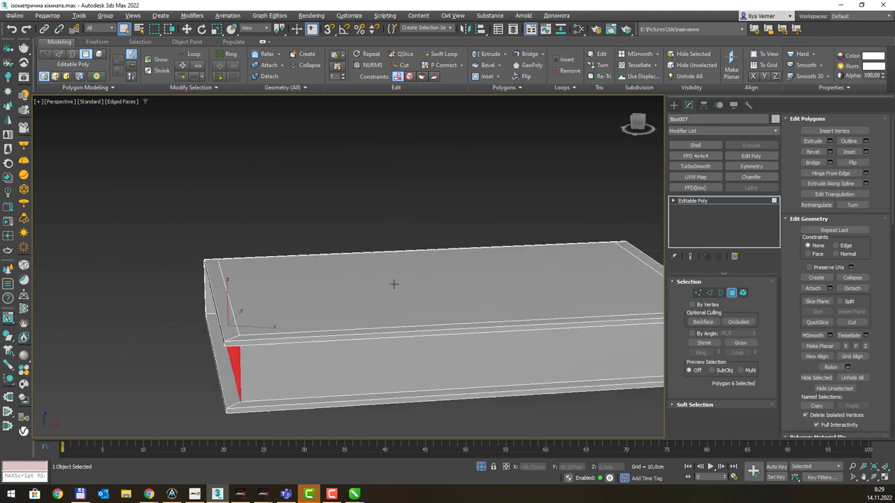
ctrl+click(394, 350)
mouse_move(459, 324)
alt+middle_down()
mouse_move(451, 286)
mouse_move(456, 294)
mouse_move(310, 286)
alt+middle_up()
ctrl+click(419, 355)
mouse_move(362, 325)
alt+middle_down()
mouse_move(315, 294)
mouse_move(277, 293)
alt+middle_up()
scroll(390, 234, down, 3)
scroll(389, 233, down, 1)
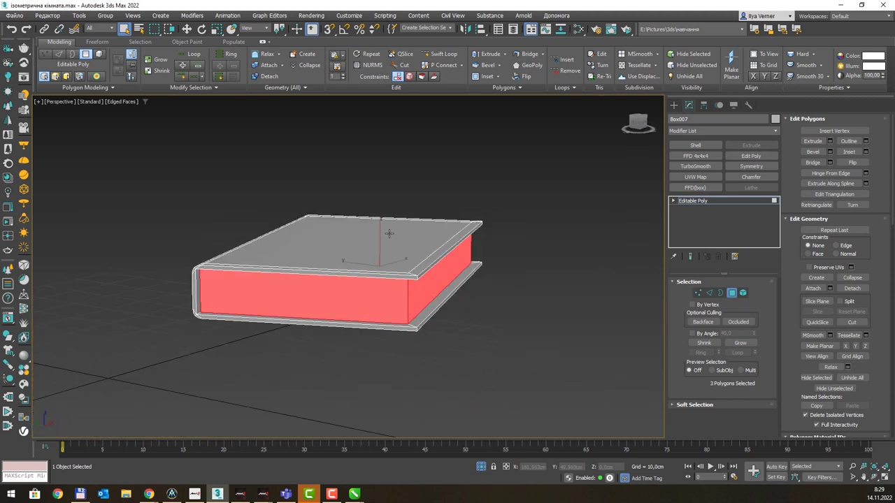
Step: Invert the selection and apply the Boock_coat material to the cover polygons
key(ctrl+i)
key(m)
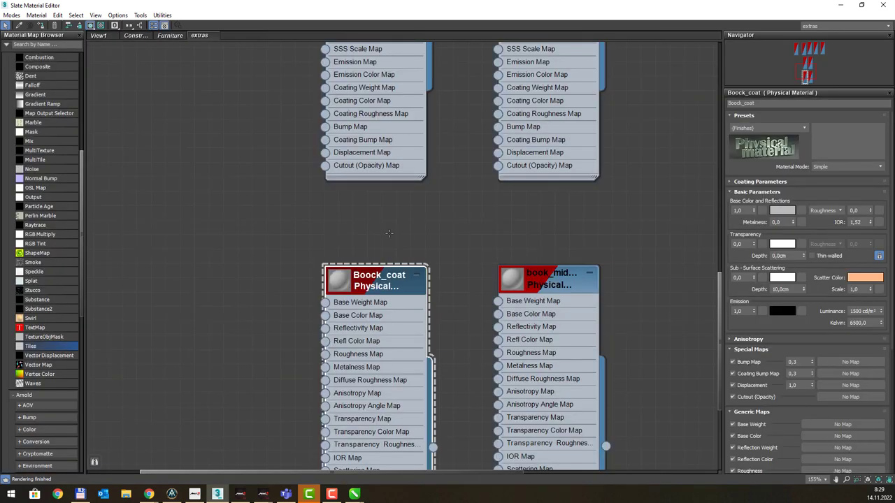
drag(393, 278, 380, 279)
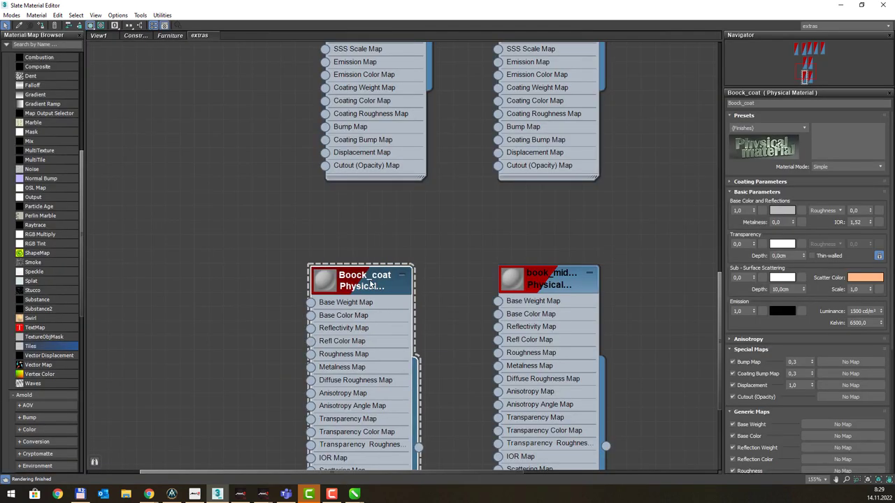
right_click(366, 280)
click(423, 41)
key(m)
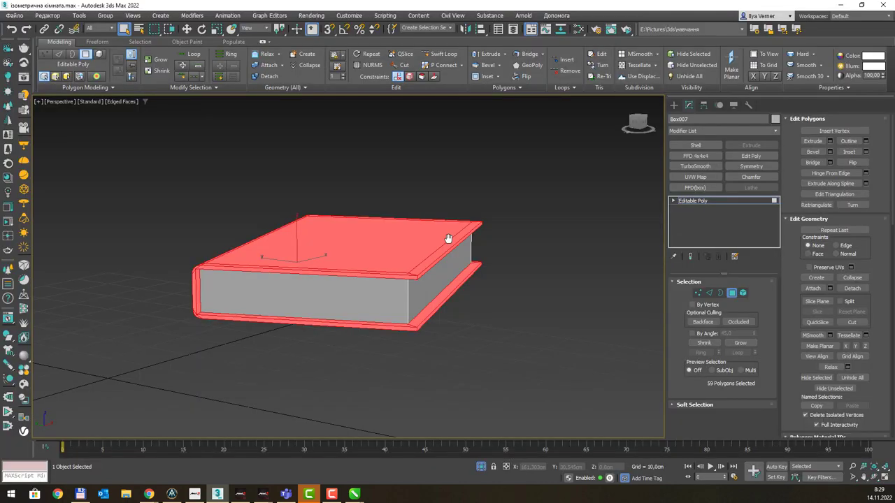
Step: Invert back to the page faces and apply the book_middle material to them
key(ctrl+i)
key(m)
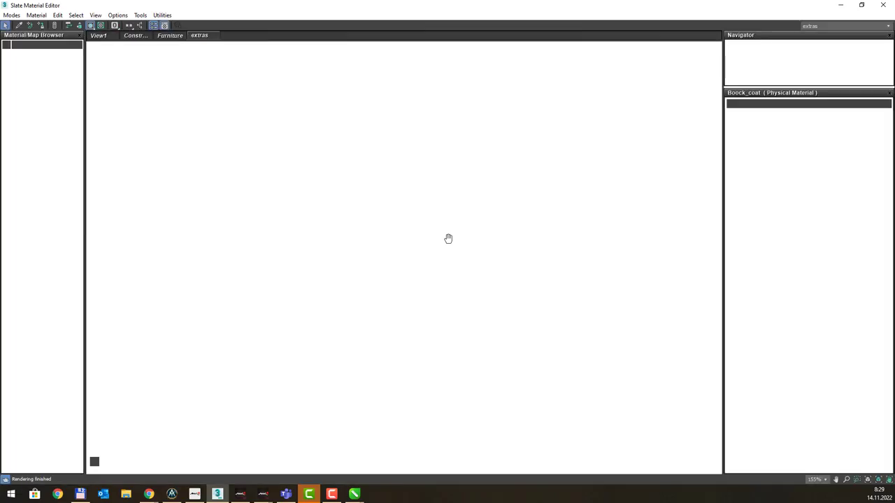
click(558, 280)
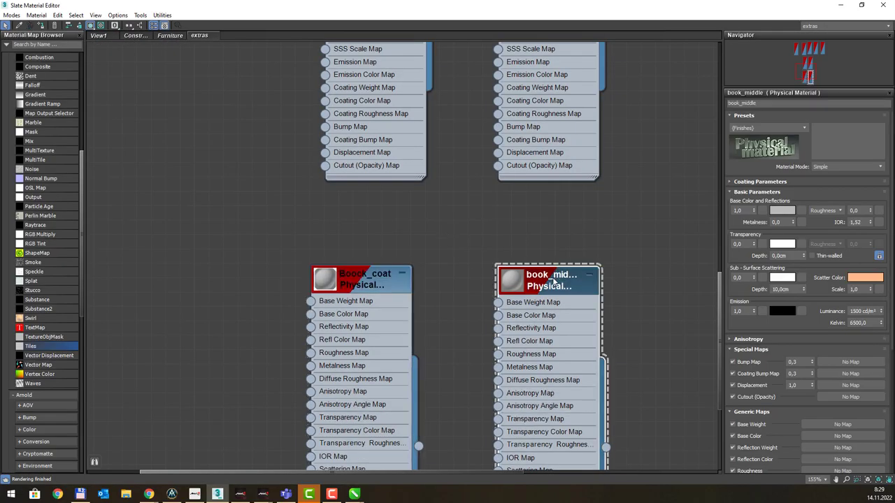
right_click(558, 279)
click(599, 39)
scroll(459, 253, down, 1)
scroll(459, 254, down, 2)
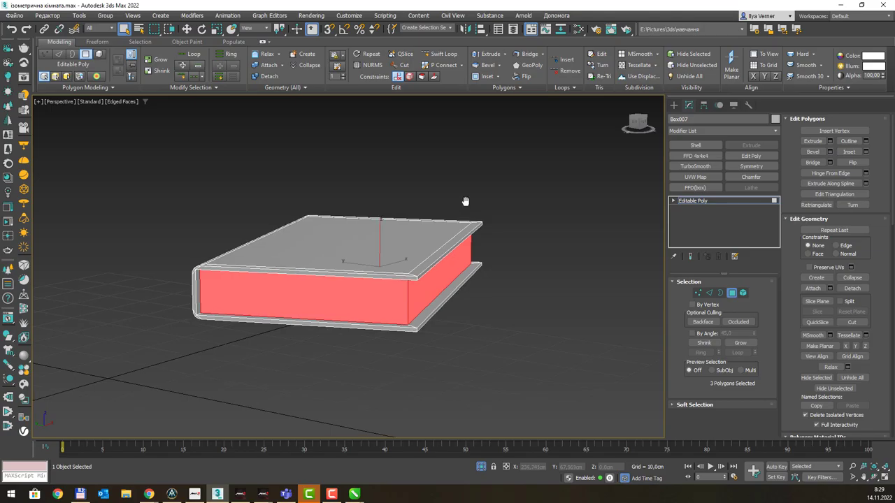
key(m)
Step: Reopen the material editor and bring more material nodes into view
scroll(459, 375, down, 3)
scroll(459, 375, down, 2)
scroll(456, 254, down, 2)
key(m)
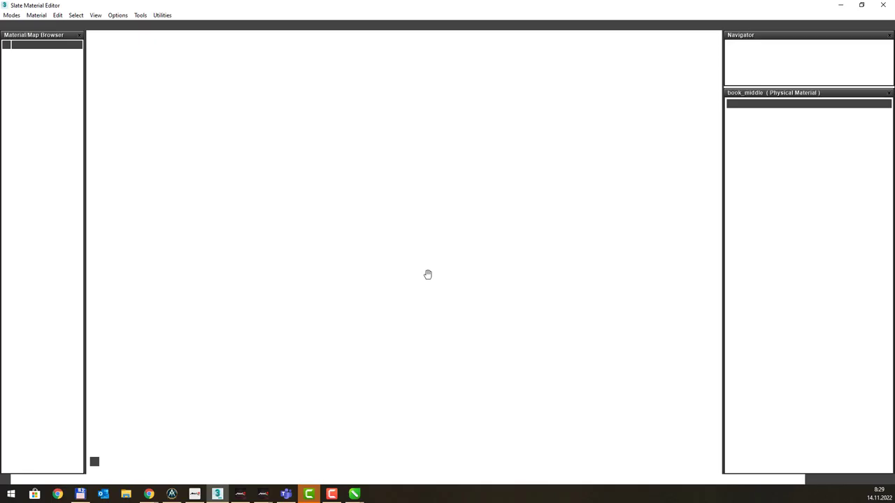
scroll(455, 256, down, 2)
scroll(456, 255, down, 3)
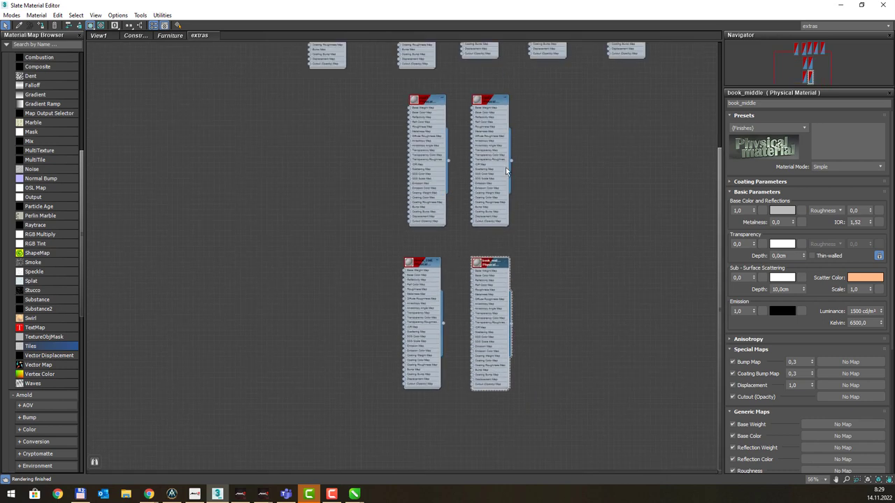
middle_drag(506, 167, 487, 292)
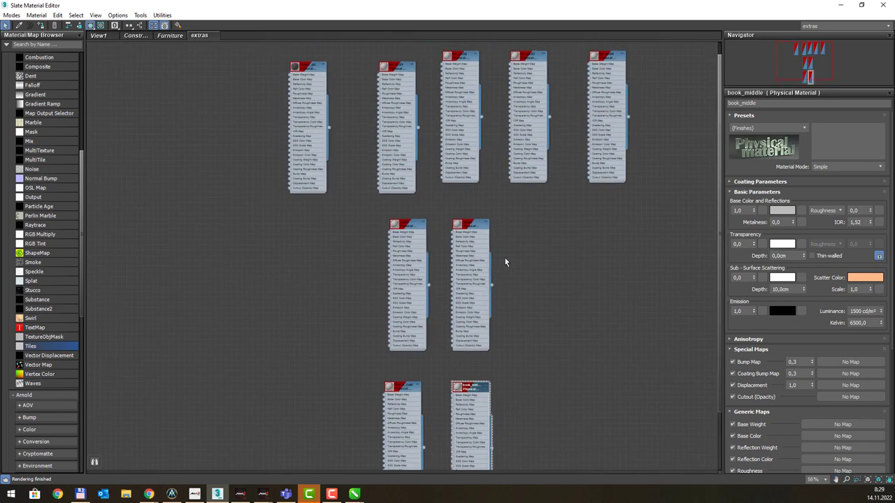
Step: Close the material editor, then pan and zoom the Perspective view to frame the room
click(841, 5)
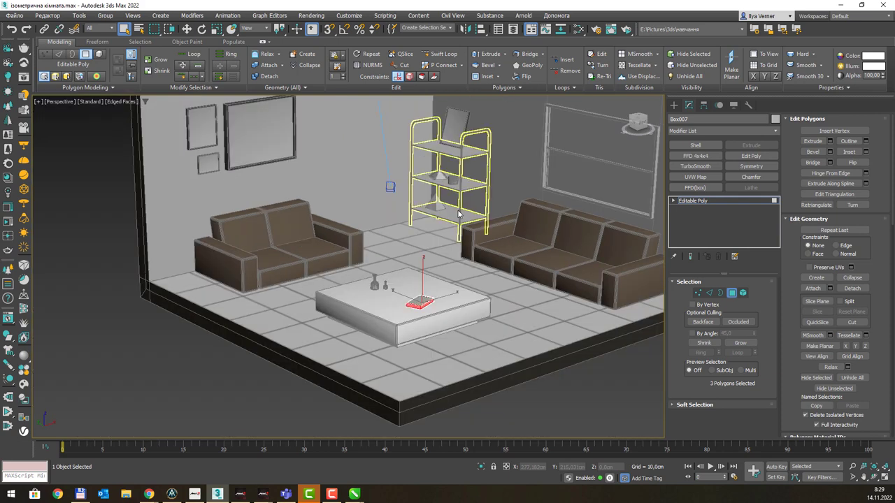
scroll(458, 215, down, 4)
middle_drag(444, 200, 435, 267)
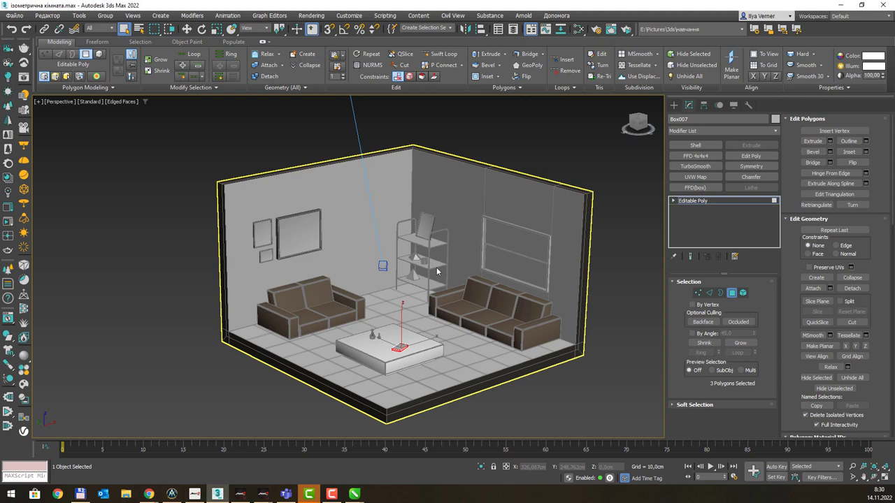
scroll(437, 267, up, 2)
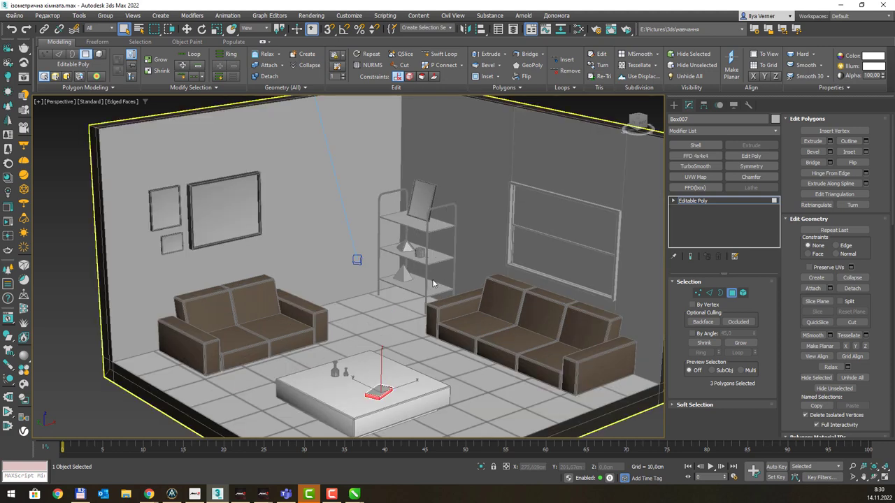
middle_drag(423, 313, 396, 242)
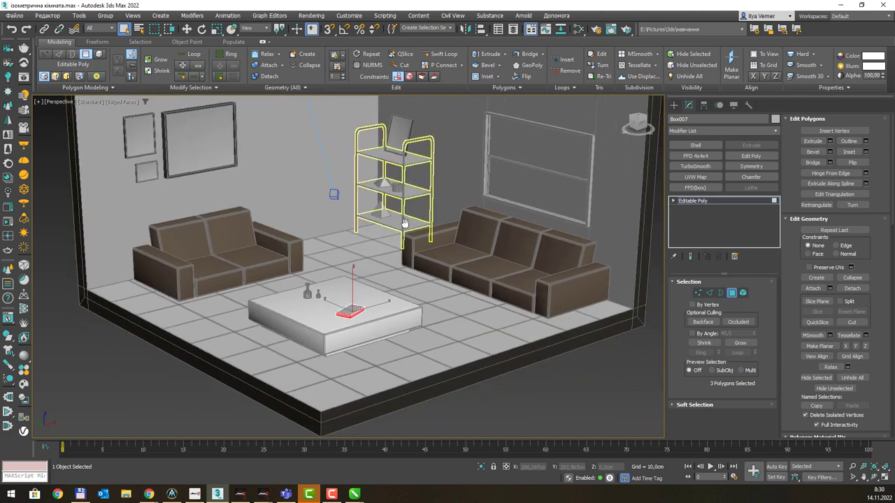
middle_drag(393, 209, 386, 285)
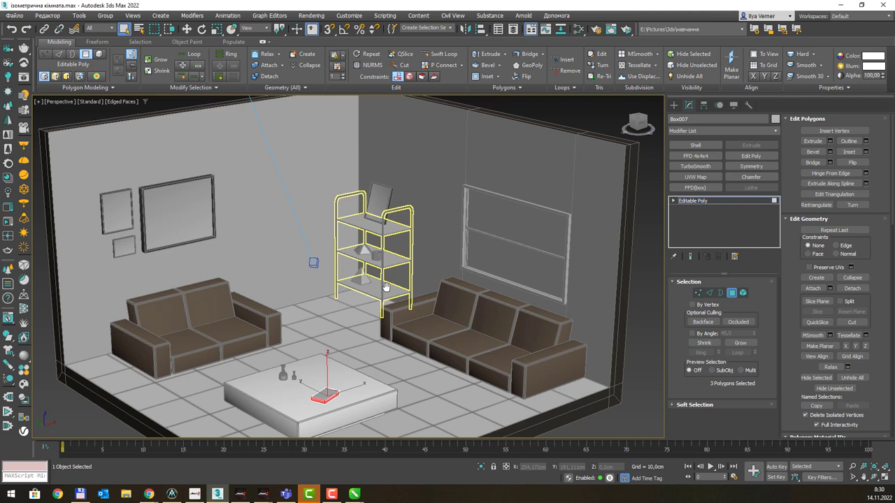
Step: Narrow the command panel to a single column and restore the four-viewport layout
middle_drag(355, 267, 362, 256)
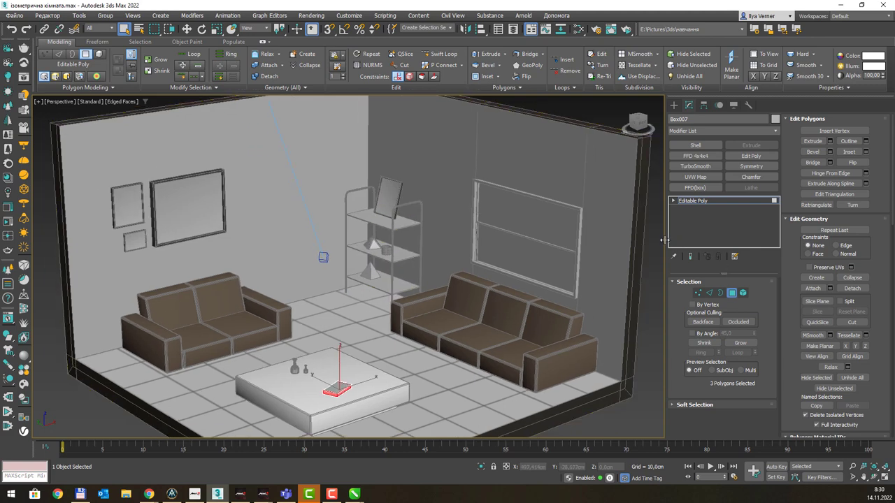
drag(663, 241, 812, 249)
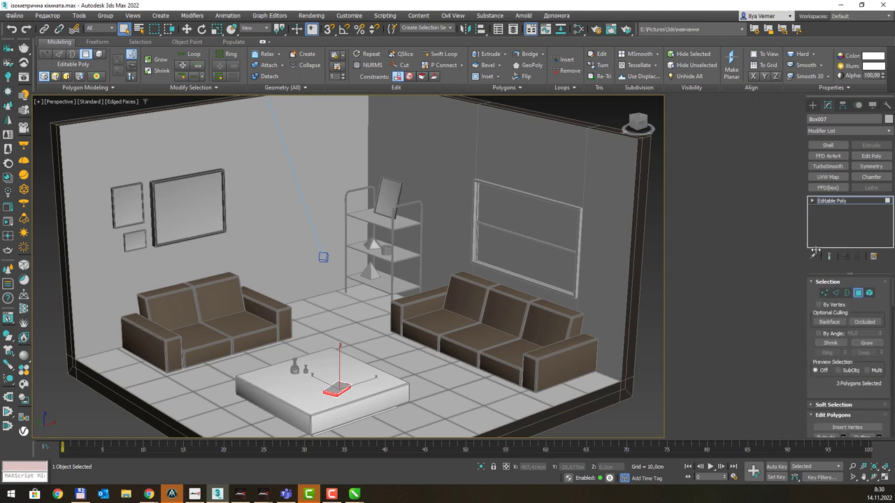
key(alt+w)
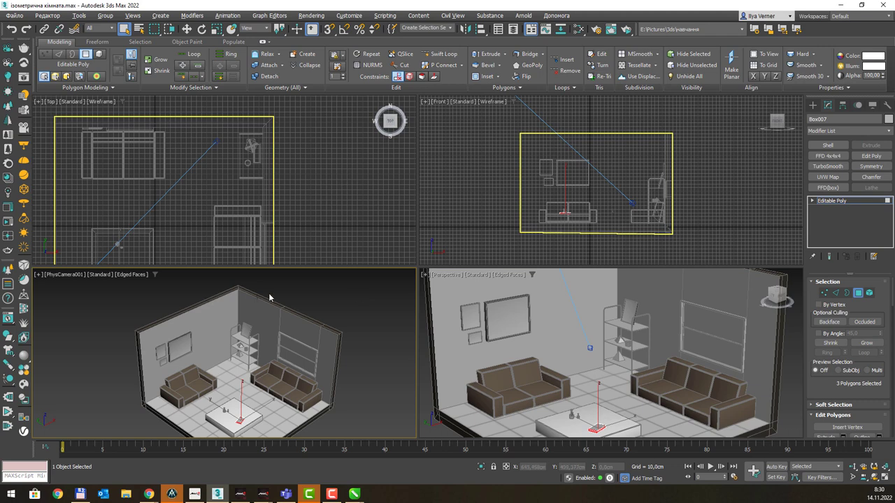
Step: Activate the Top viewport and browse its view and shading menus without changes
click(328, 181)
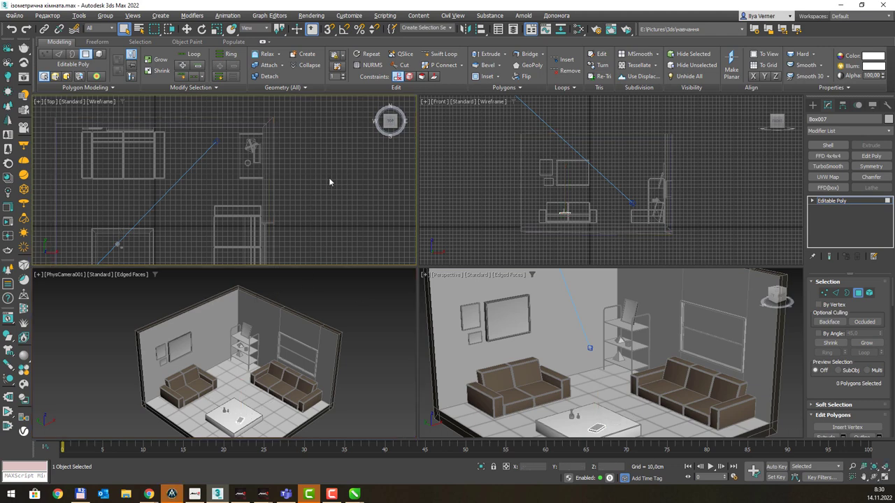
click(50, 102)
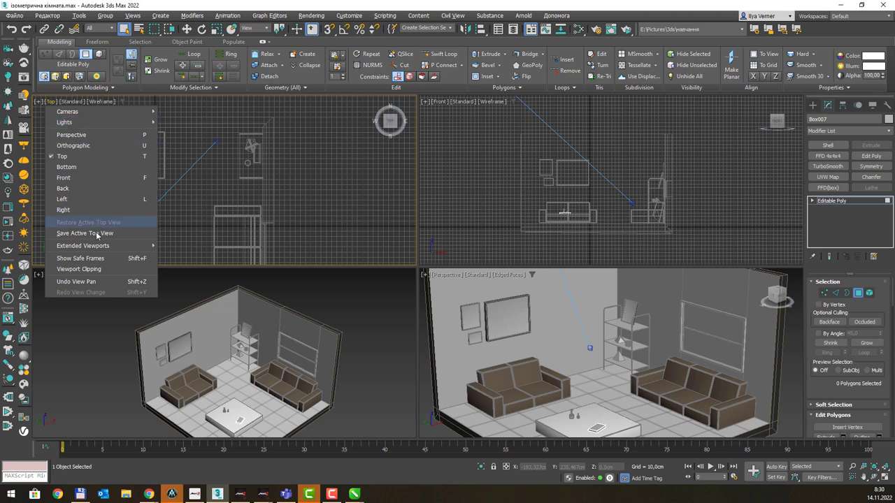
click(40, 103)
click(40, 103)
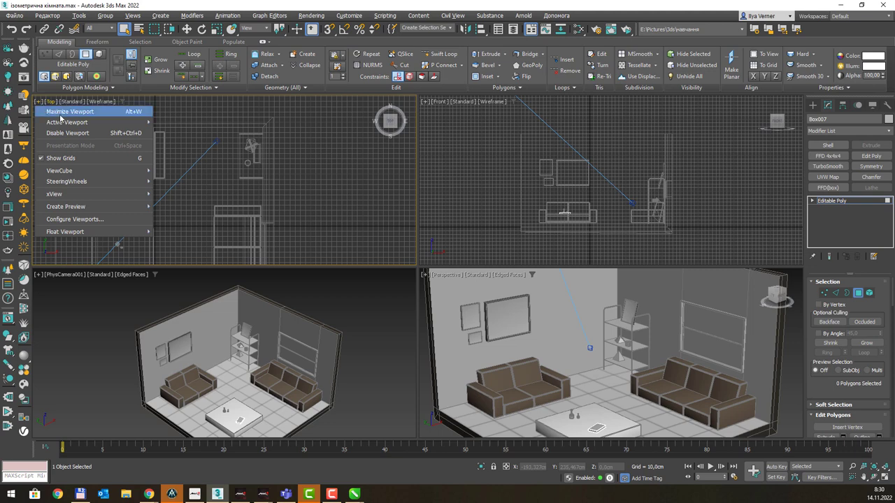
click(74, 103)
click(73, 104)
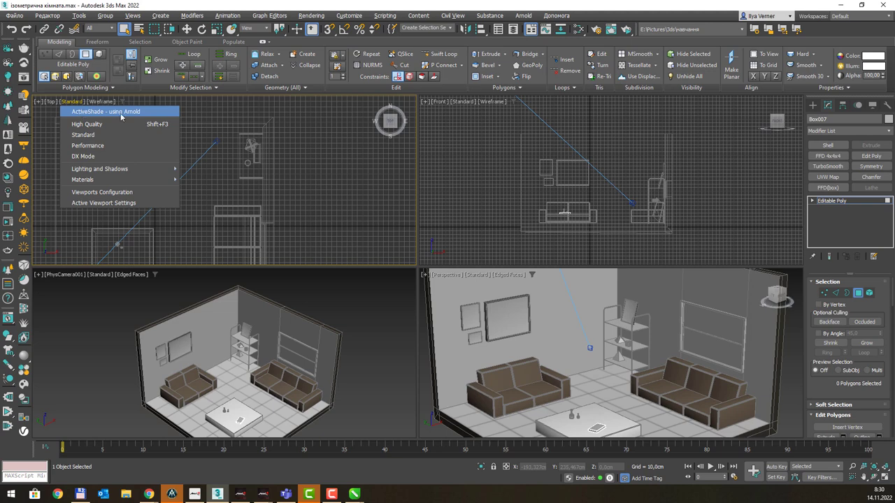
click(596, 28)
Step: Switch the renderer to ART Renderer and turn on ActiveShade in the Top viewport
click(598, 30)
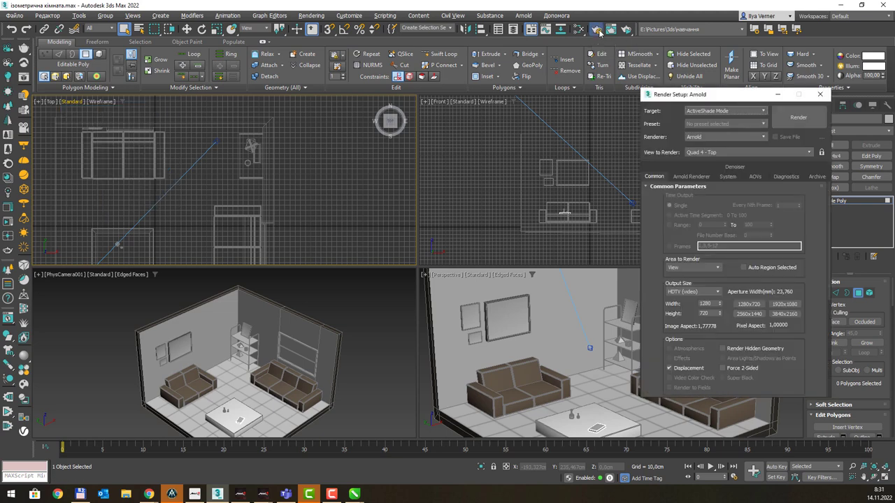
click(726, 137)
click(717, 152)
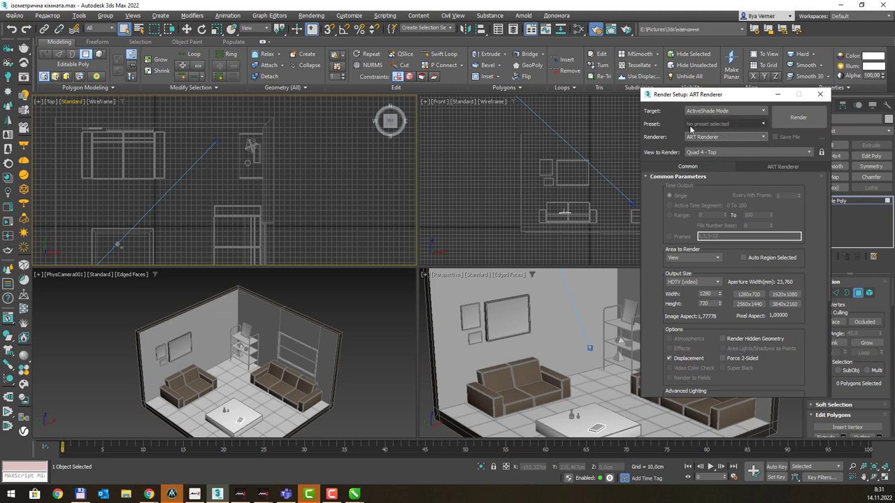
click(67, 103)
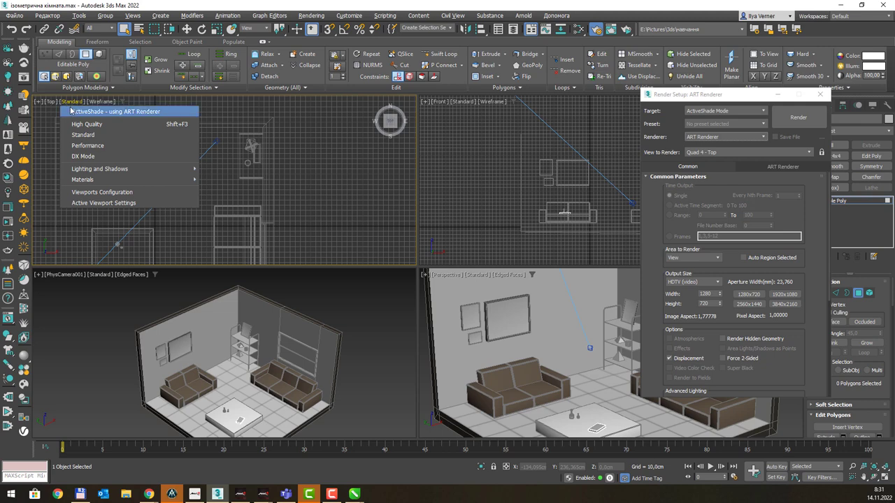
click(117, 112)
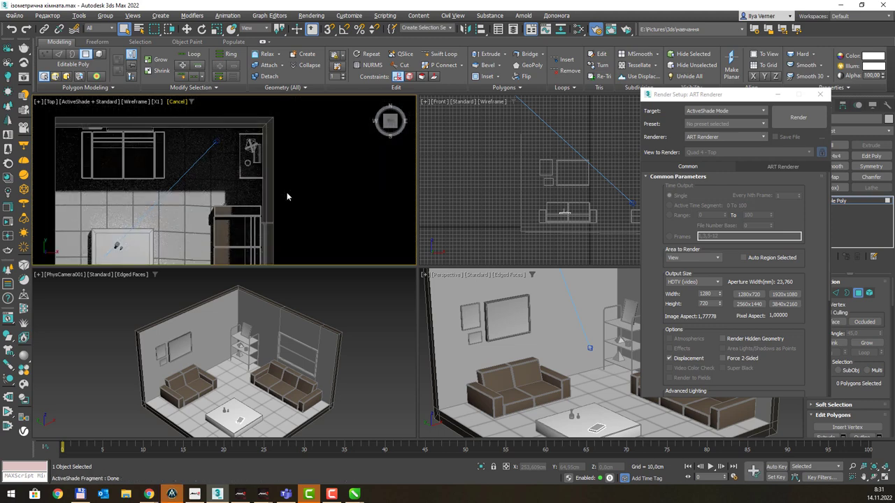
Step: Turn the ActiveShade viewport into a shaded Perspective view of the room
key(p)
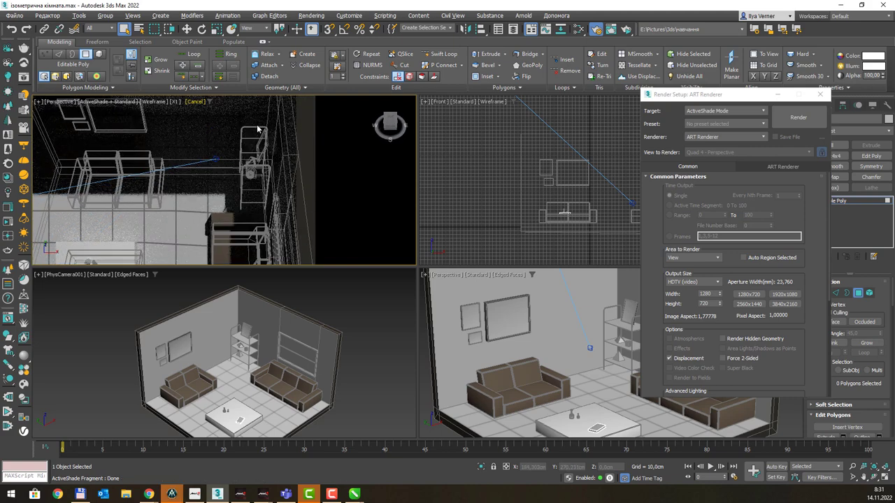
mouse_move(257, 128)
alt+middle_down()
mouse_move(201, 186)
mouse_move(260, 175)
mouse_move(247, 165)
mouse_move(259, 154)
alt+middle_up()
key(F3)
click(202, 185)
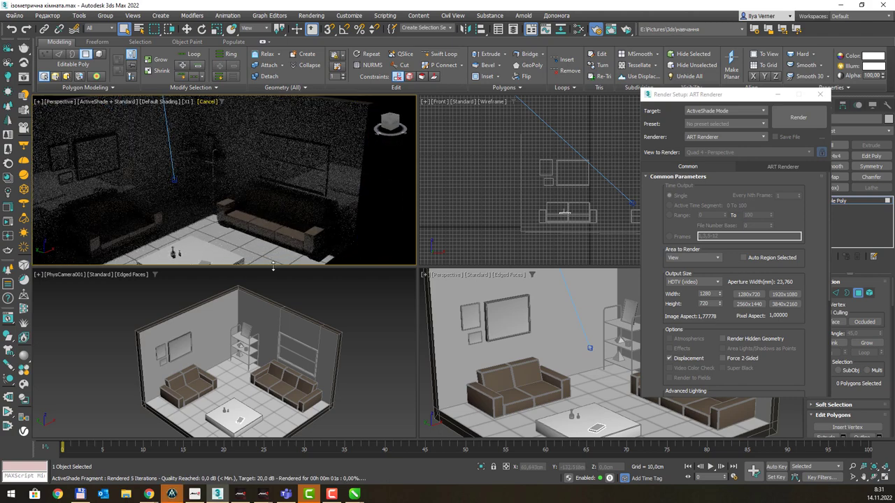
Step: Enlarge the upper row of viewports and orbit the preview slightly around the room
drag(273, 266, 280, 248)
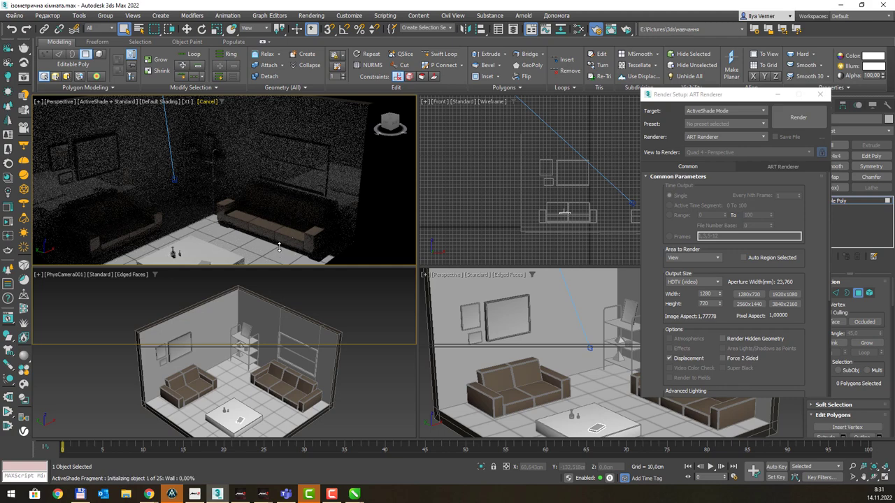
drag(279, 248, 279, 247)
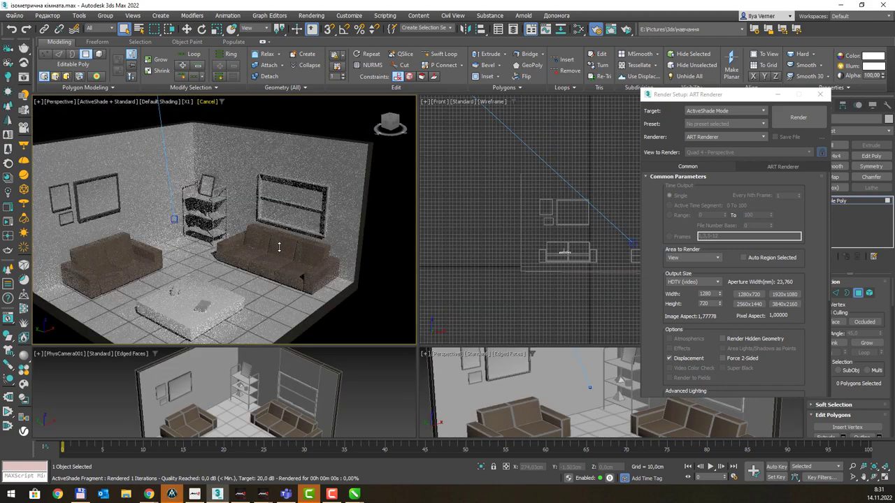
click(202, 203)
alt+middle_drag(210, 209, 255, 210)
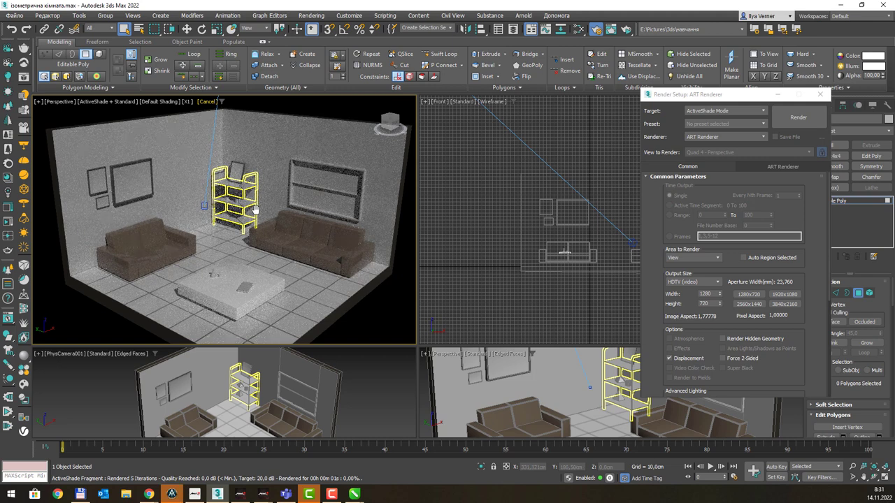
click(273, 203)
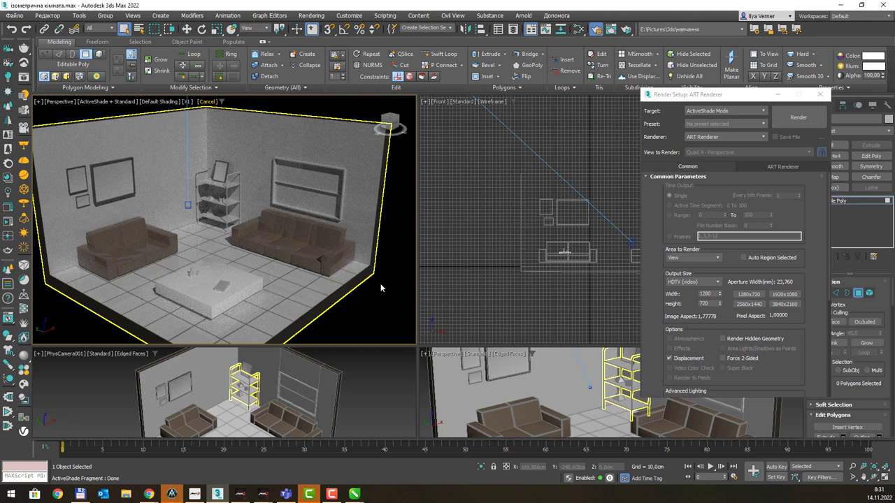
Step: Close Render Setup and turn the Front view into an isometric perspective wireframe view
click(820, 98)
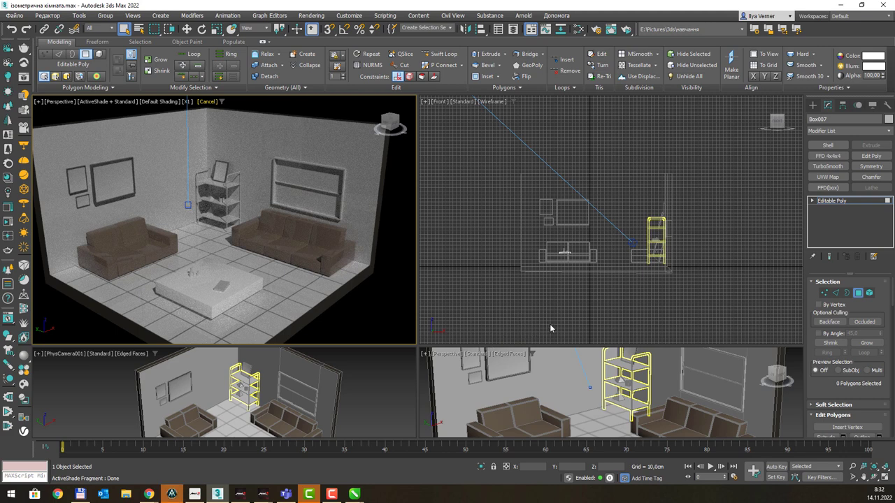
click(584, 307)
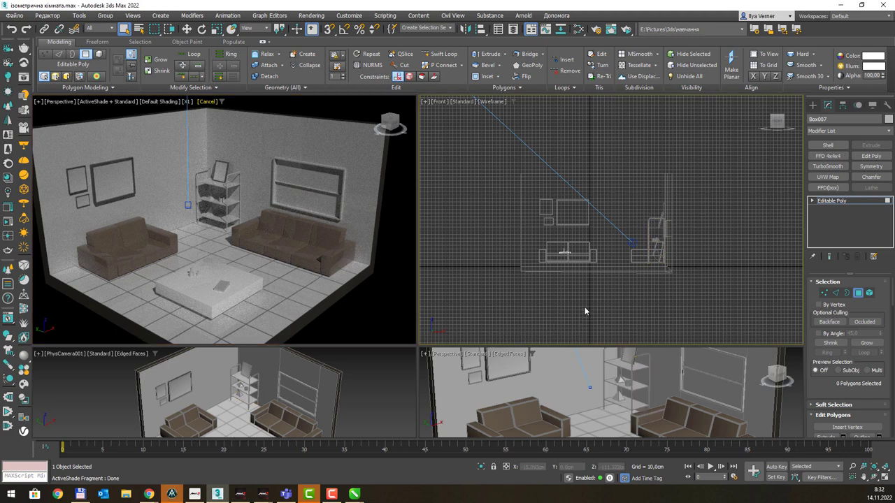
key(p)
mouse_move(570, 269)
alt+middle_down()
mouse_move(615, 226)
mouse_move(647, 212)
mouse_move(578, 256)
mouse_move(580, 231)
alt+middle_up()
scroll(615, 225, down, 3)
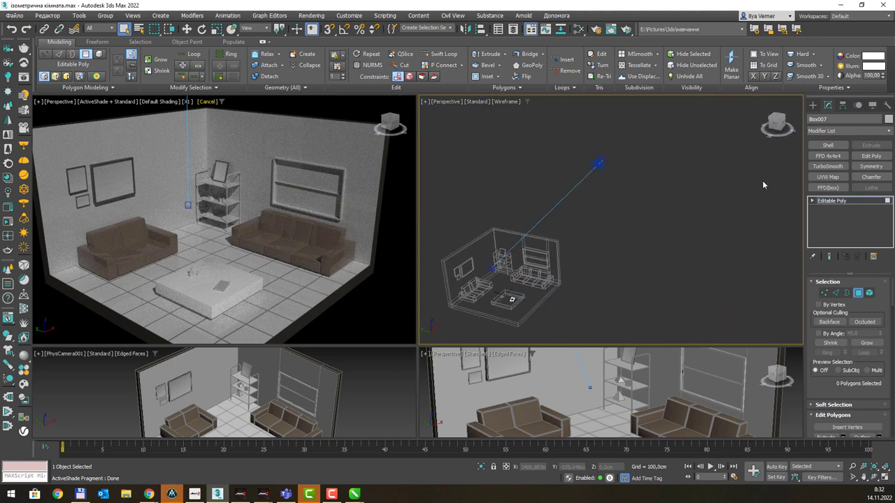
Step: Create a Sun Positioner compass beside the room and set the sun's distance
click(813, 105)
click(837, 120)
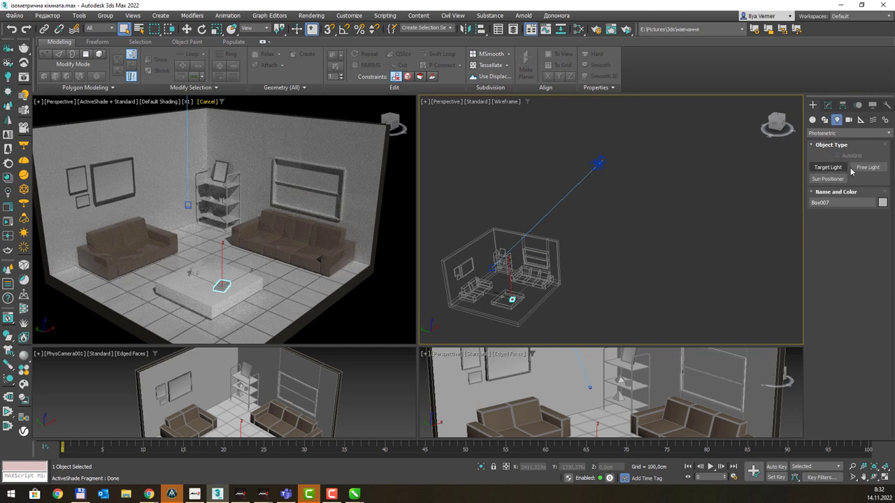
click(839, 180)
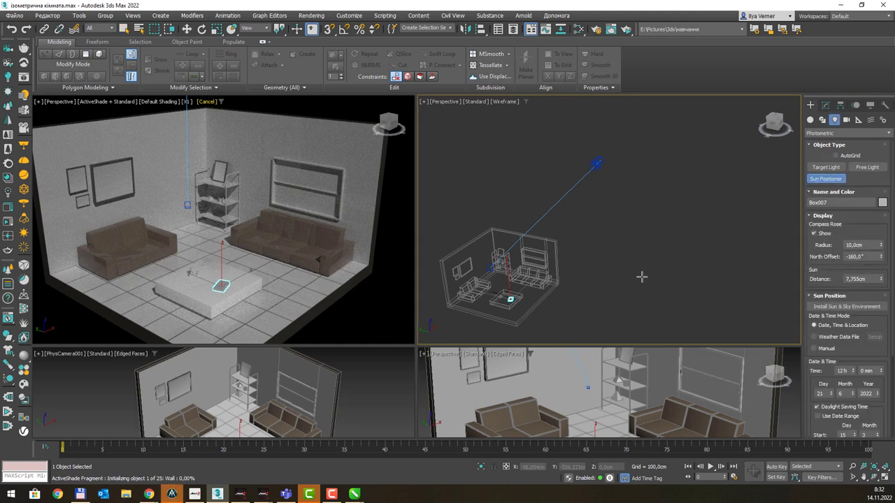
drag(649, 283, 642, 278)
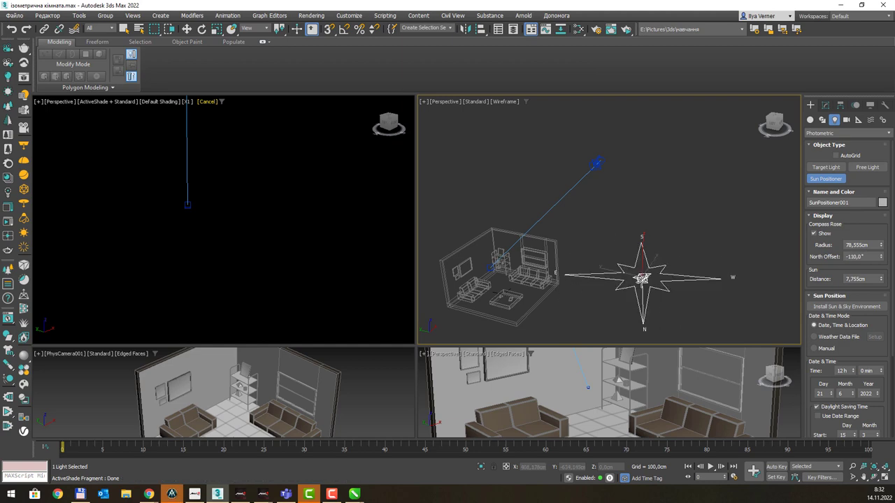
click(552, 126)
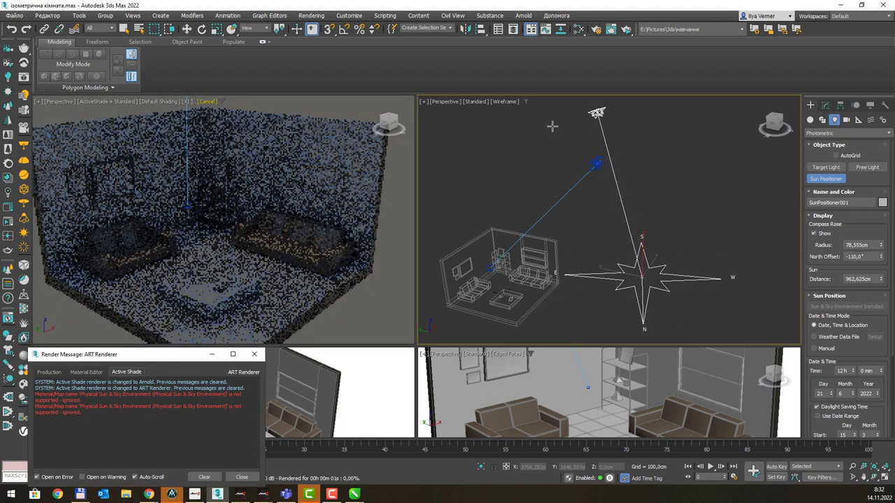
right_click(552, 126)
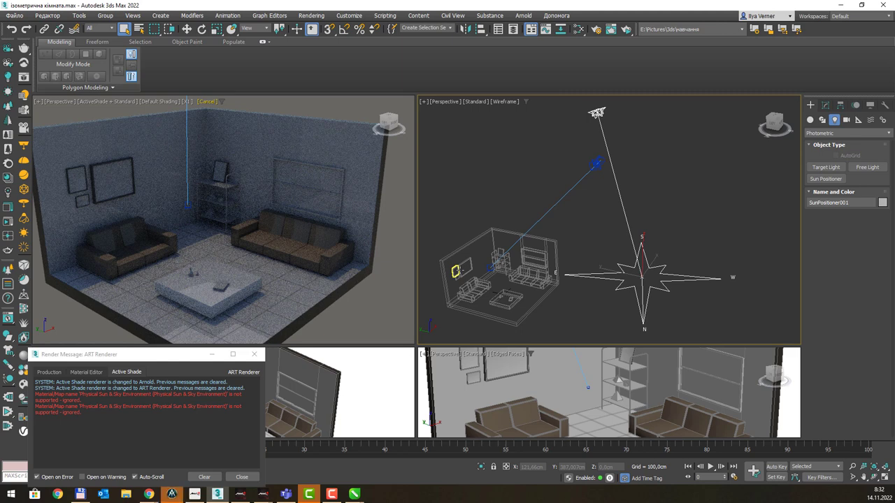
Step: Close the ART Renderer message window and open Environment and Effects
right_click(570, 222)
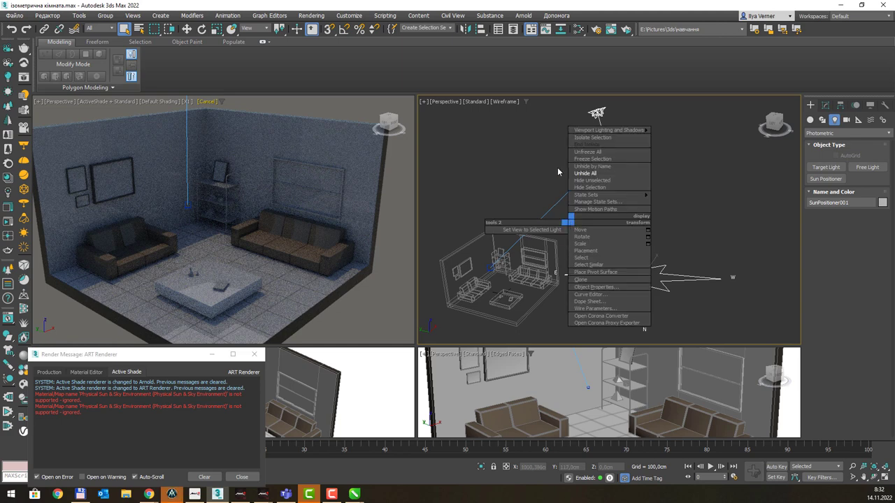
click(524, 72)
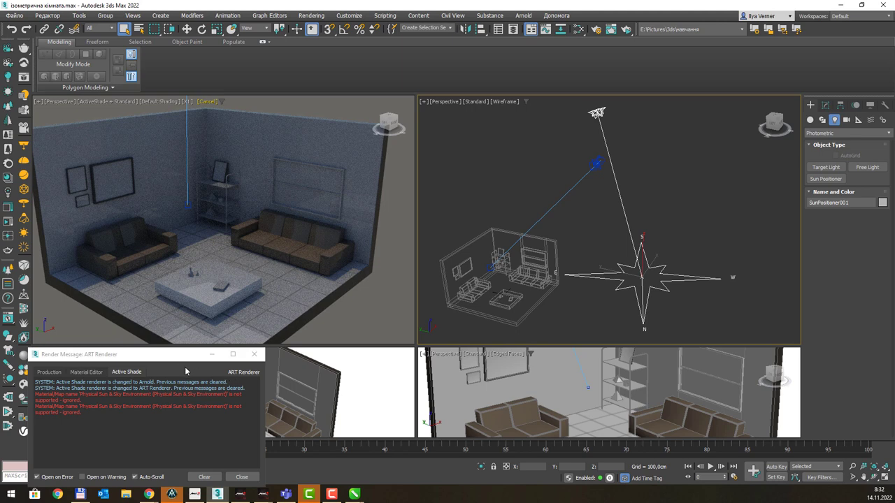
click(171, 495)
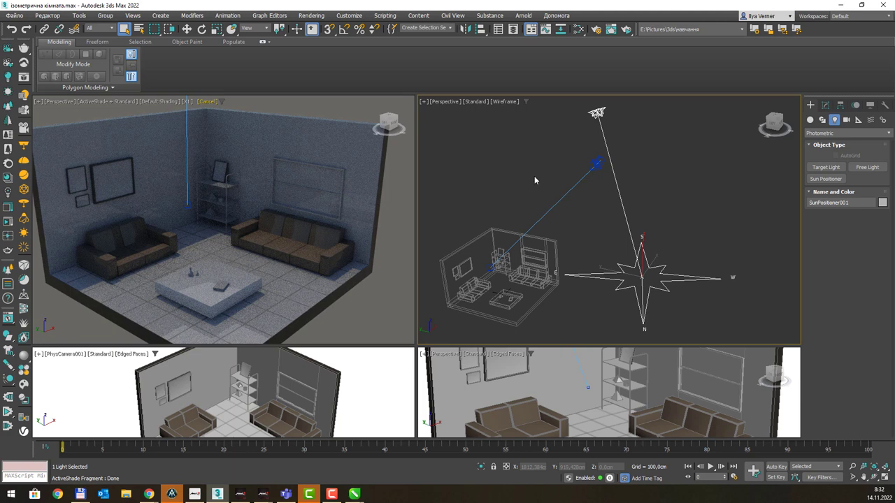
key(8)
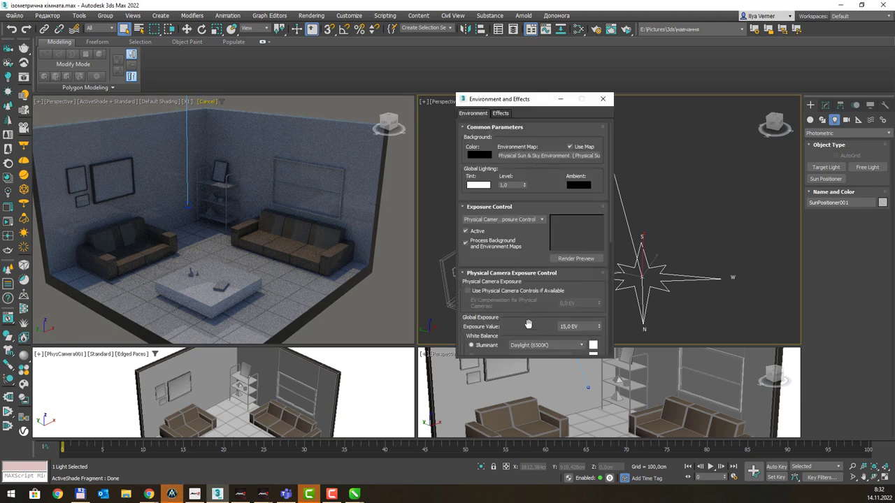
Step: Lower the Physical Camera exposure value from 15,0 EV to 12,4 EV
drag(529, 323, 531, 282)
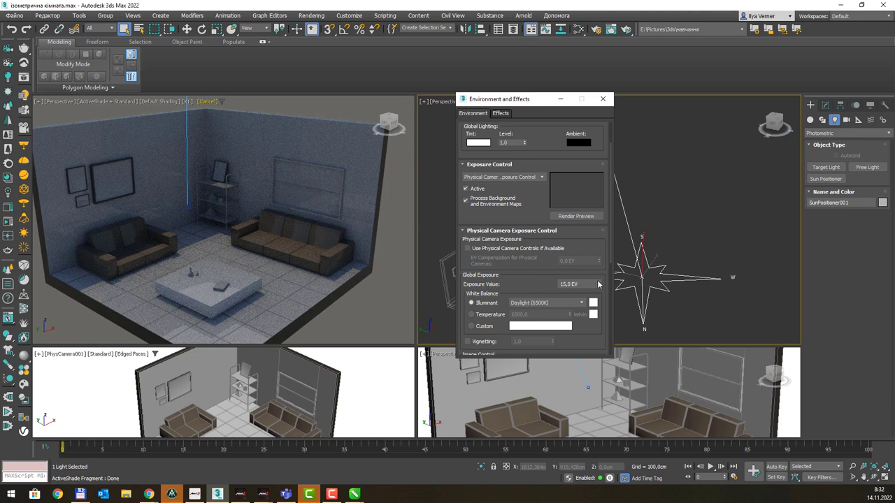
drag(599, 284, 596, 294)
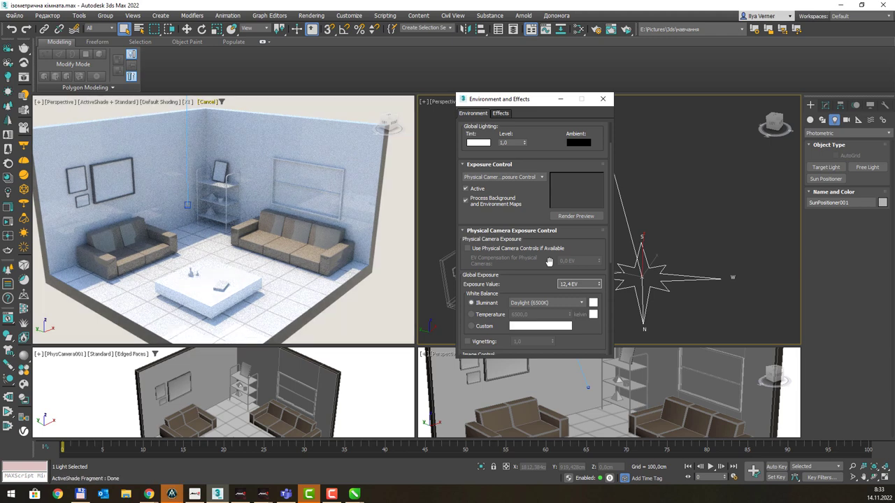
click(533, 288)
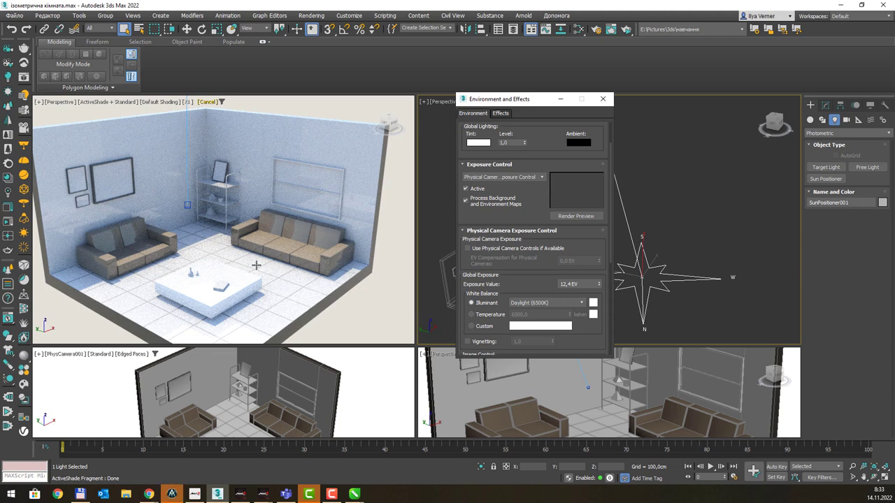
click(436, 76)
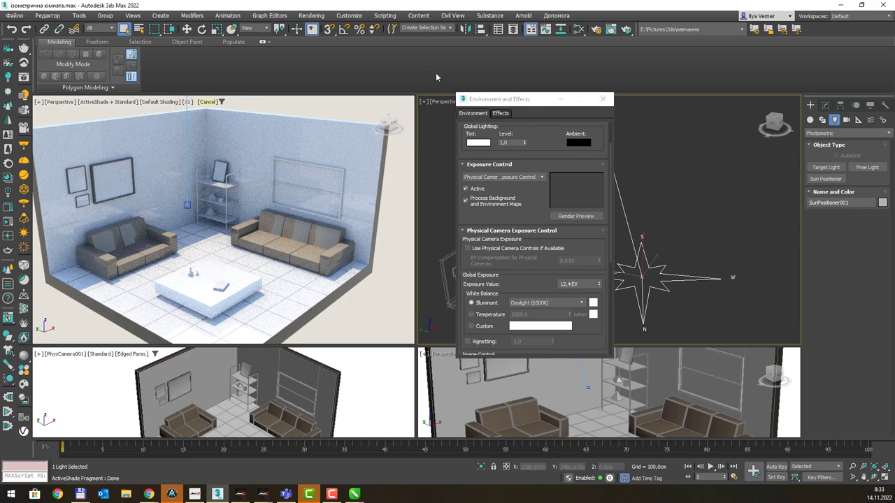
Step: Show the middle material's parameters from the Construction view, keeping roughness mode, in a smaller editor window
key(m)
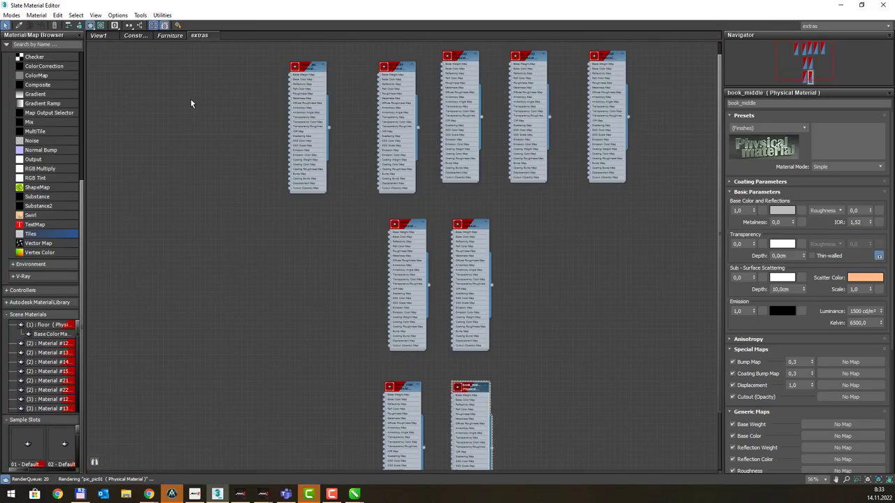
click(129, 36)
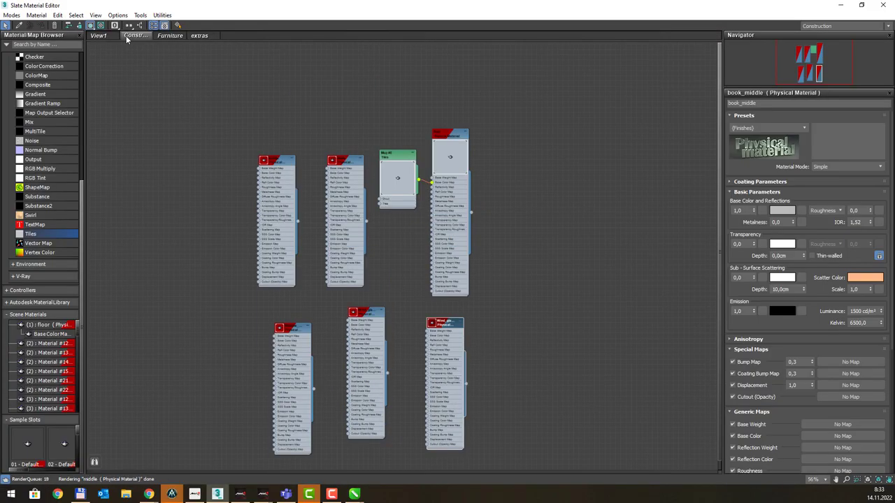
scroll(329, 159, up, 5)
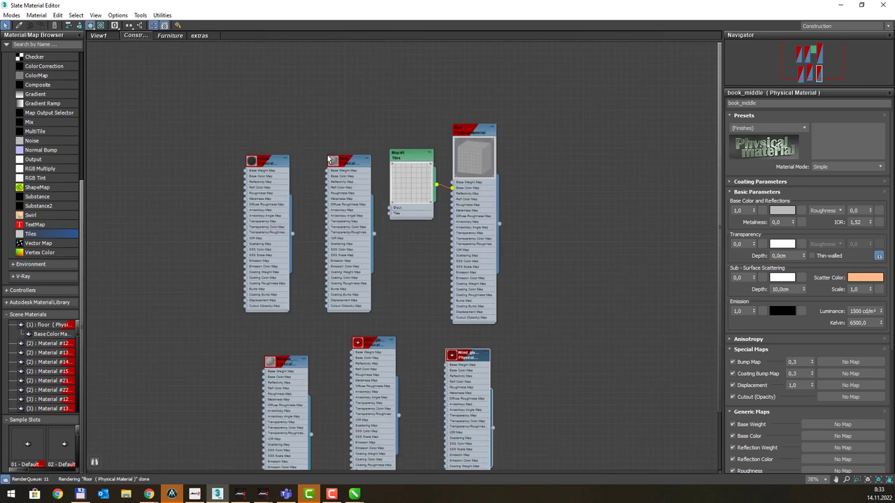
double_click(241, 166)
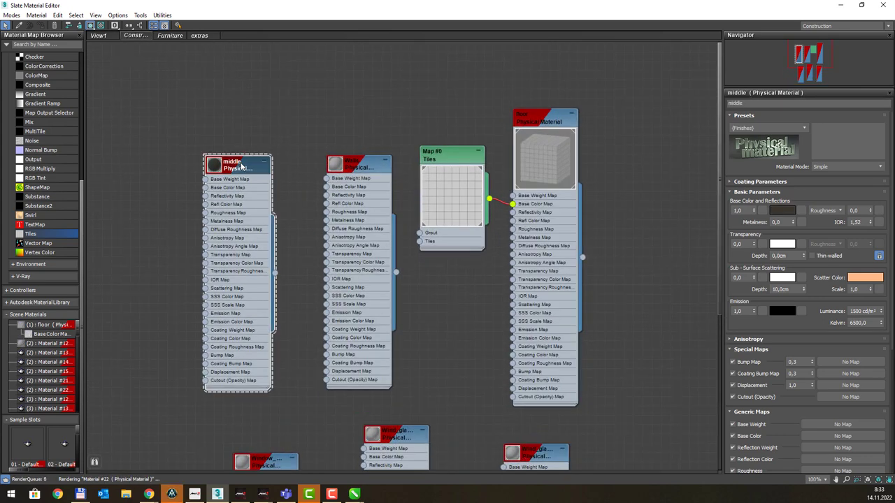
click(841, 211)
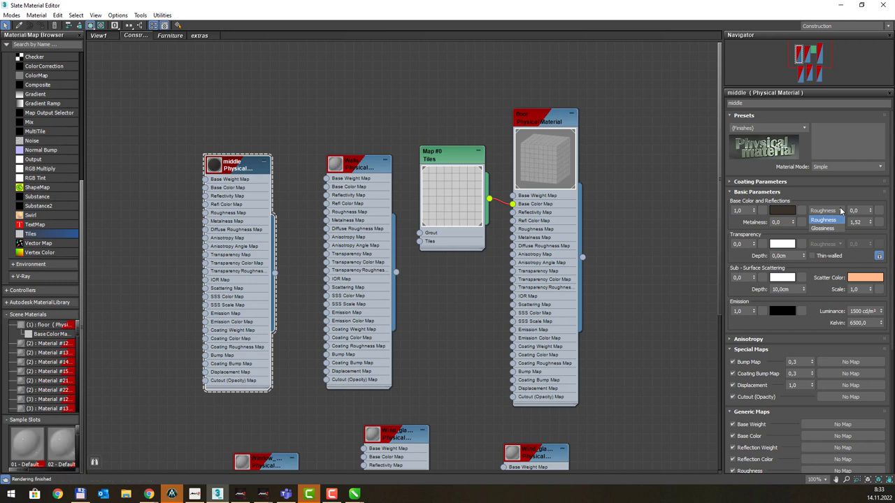
click(841, 211)
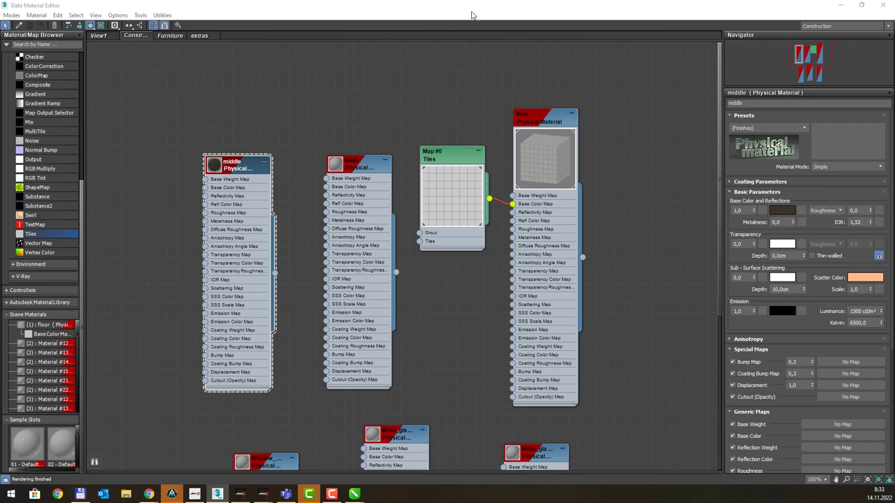
drag(475, 14, 587, 42)
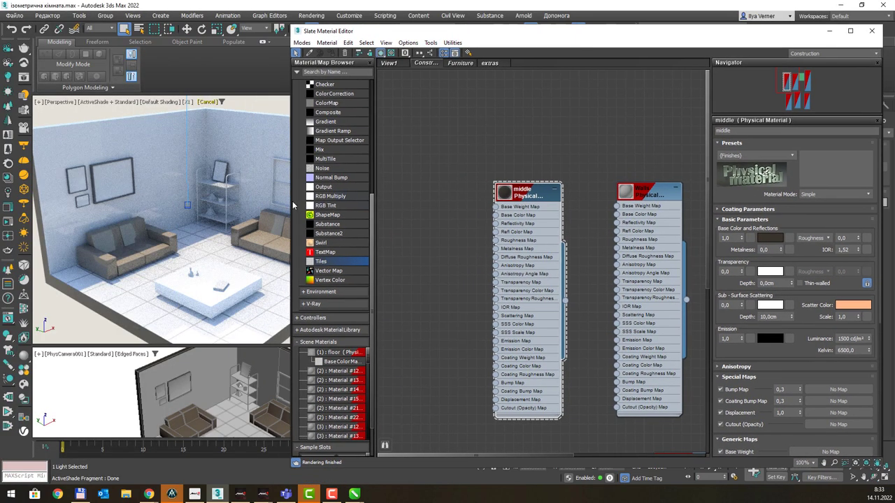
Step: Set the middle material's Roughness to 1,0 in the Slate editor
drag(291, 205, 511, 211)
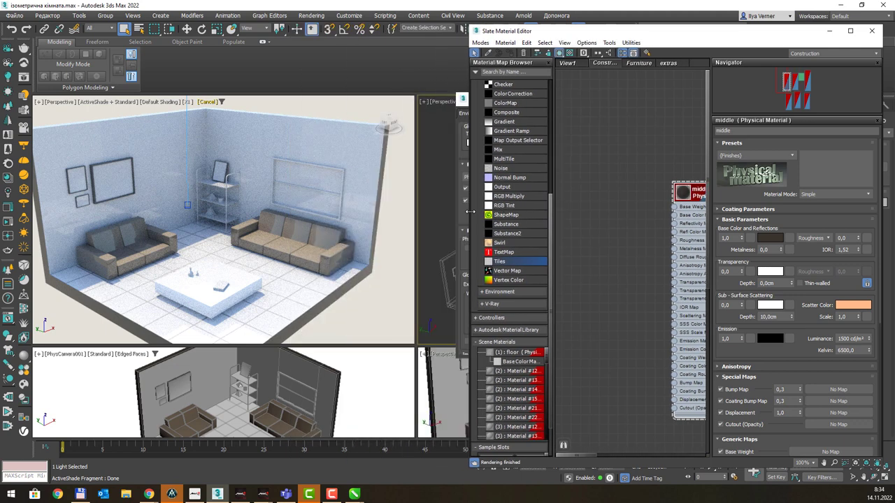
middle_drag(652, 189, 616, 164)
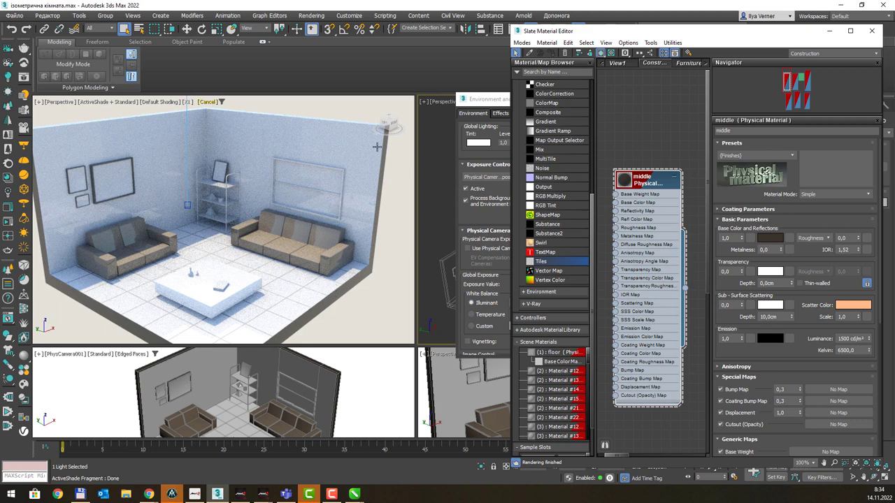
click(854, 237)
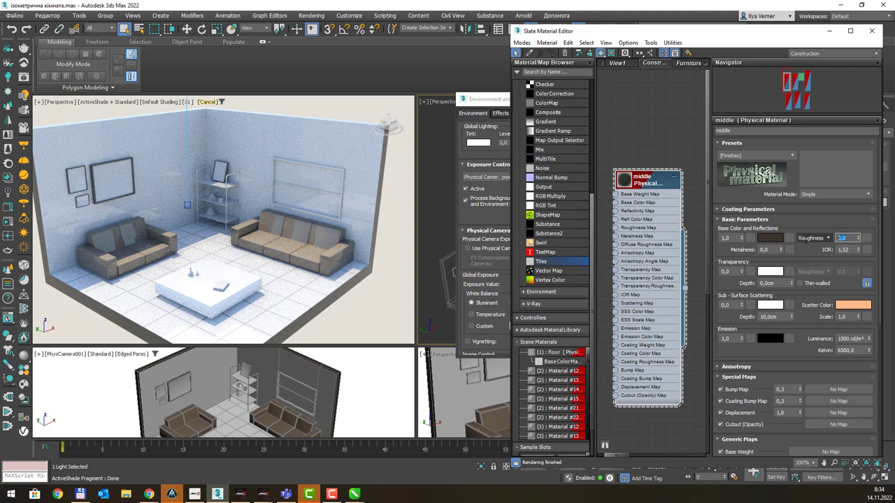
text(0)
text(1)
key(Return)
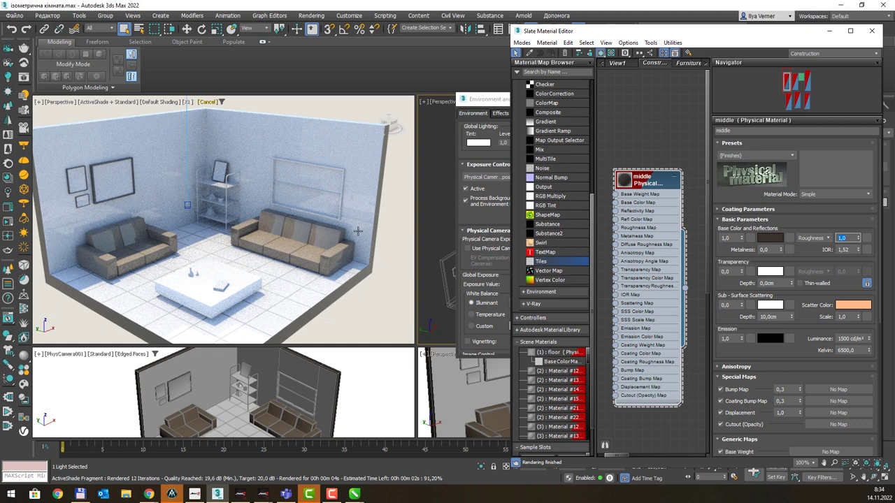
Step: Close Environment and Effects, orbit ActiveShade to the walls, and open the middle material's Base Color picker
click(502, 105)
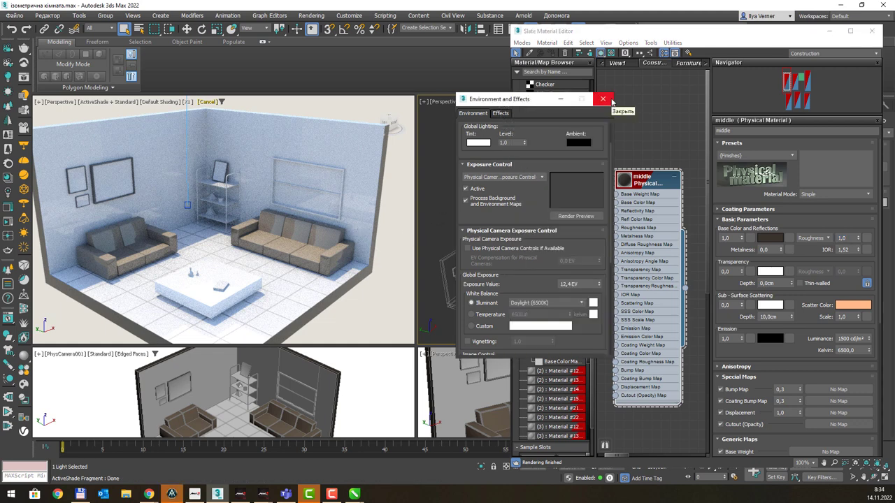
click(602, 99)
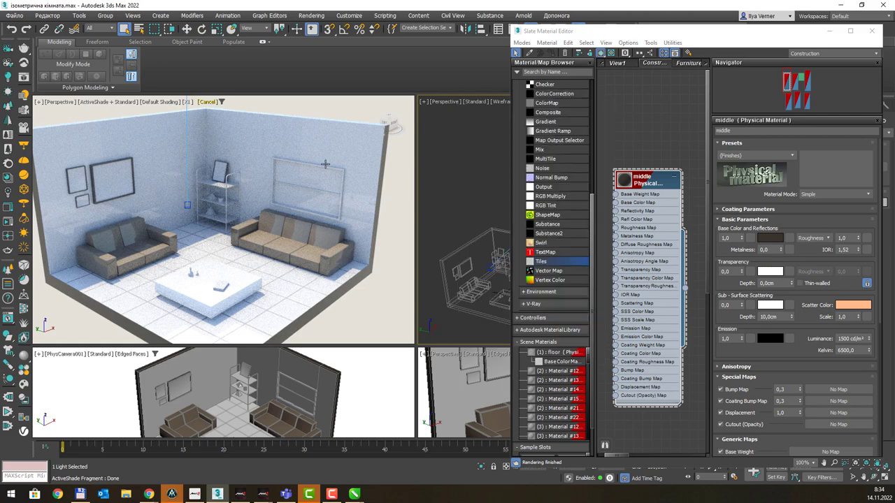
mouse_move(327, 170)
alt+middle_down()
mouse_move(306, 155)
mouse_move(315, 154)
alt+middle_up()
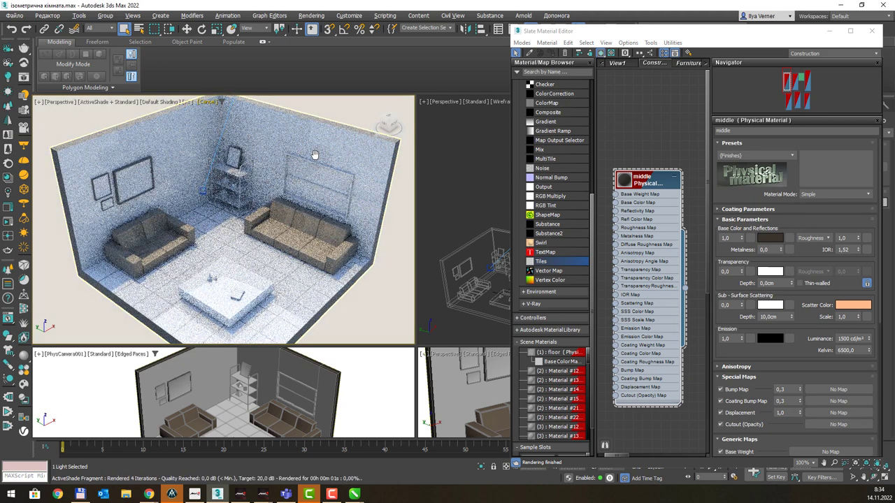
click(659, 182)
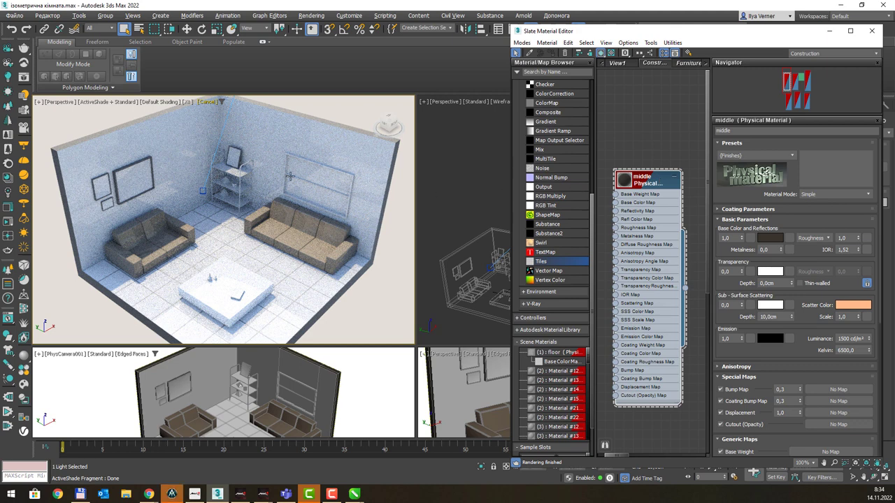
click(771, 239)
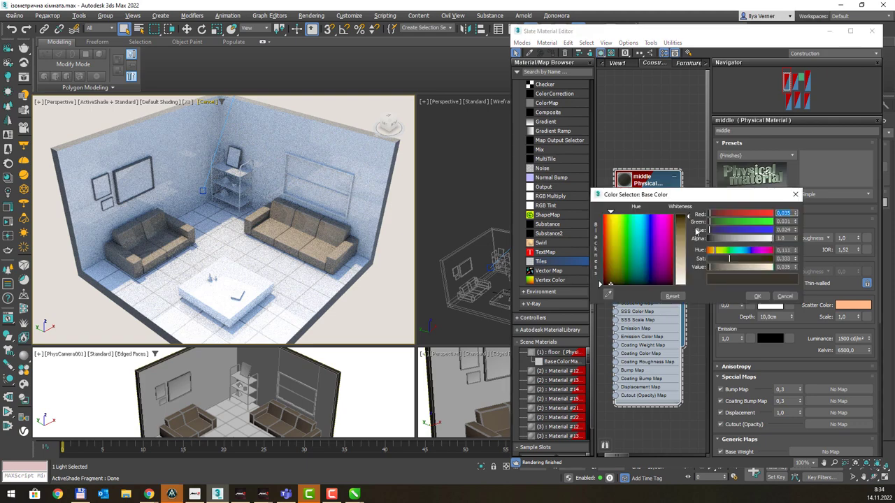
Step: Darken the middle material's base colour to near-black brown (0,012) and reopen Environment and Effects
drag(689, 219, 688, 211)
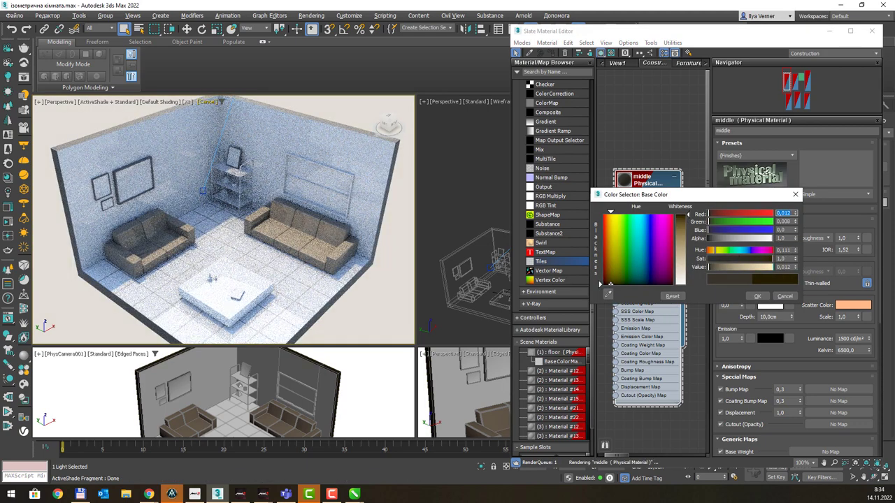
click(757, 297)
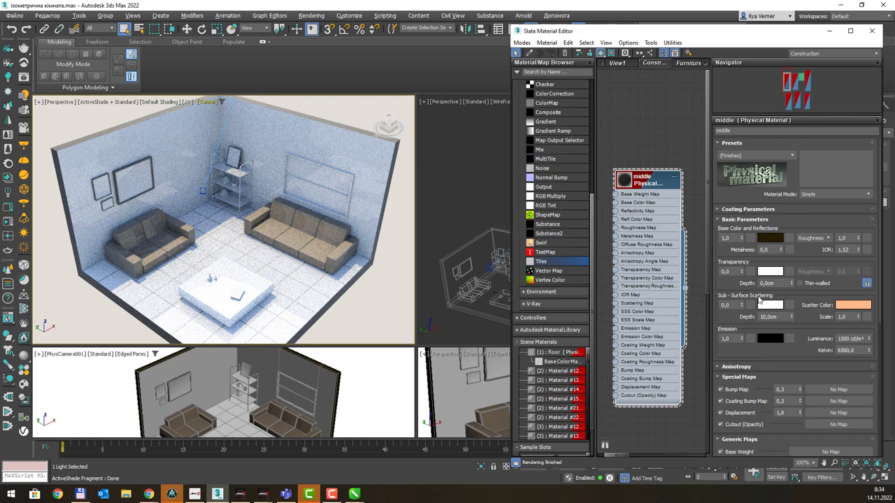
click(471, 9)
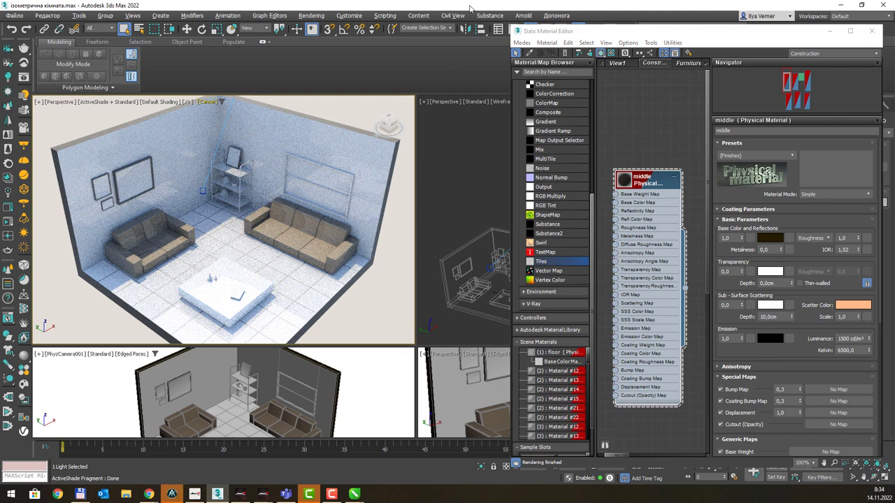
key(8)
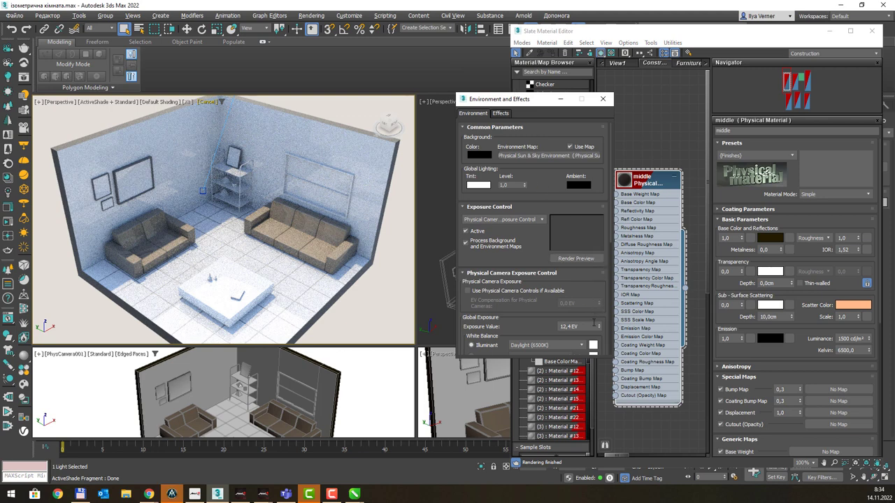
Step: Set the exposure to 13,5 EV, close Environment and Effects, and bring up the Walls material
click(600, 329)
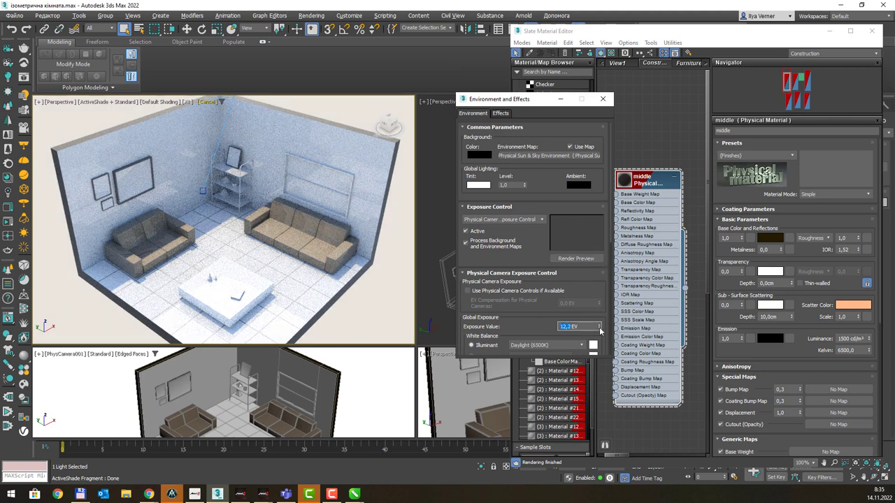
click(599, 330)
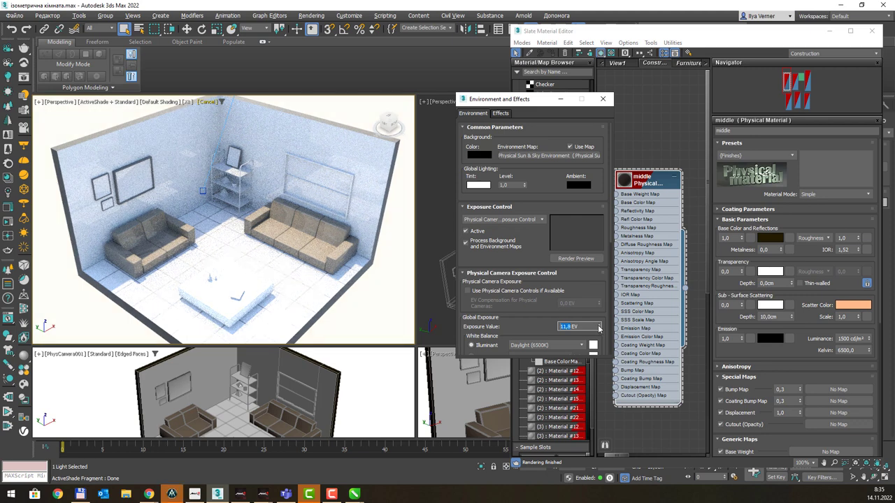
drag(599, 325, 599, 320)
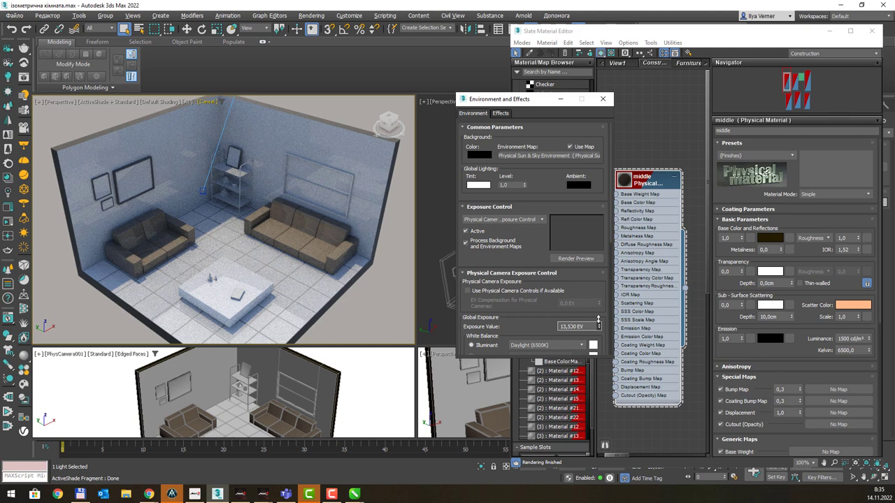
drag(599, 322, 599, 324)
click(603, 98)
mouse_move(623, 120)
middle_down()
mouse_move(618, 150)
mouse_move(548, 162)
middle_up()
click(664, 201)
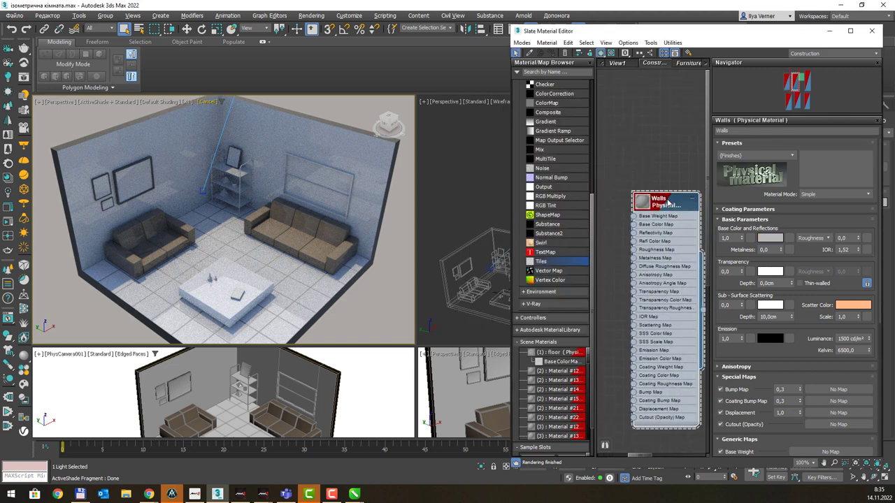
Step: Give the Walls material a roughness of 1 and check it against the CorelDRAW reference render
click(837, 238)
text(1)
key(Return)
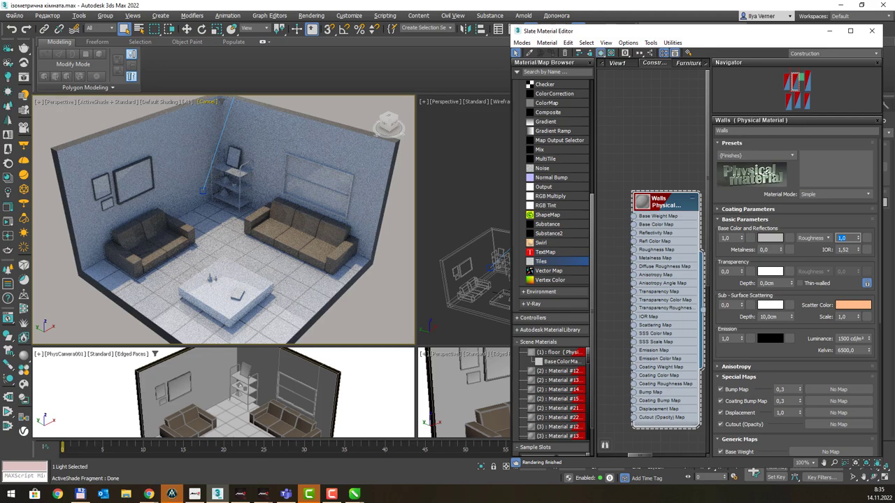
key(alt+Tab)
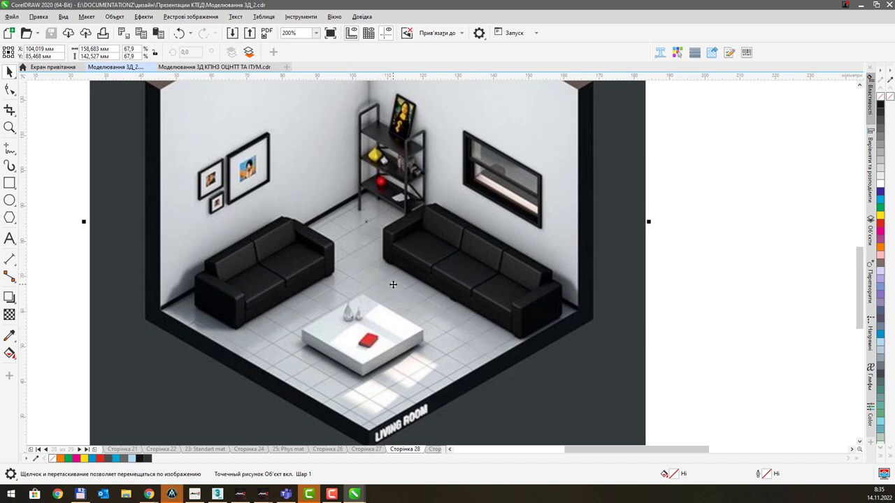
key(alt+Tab)
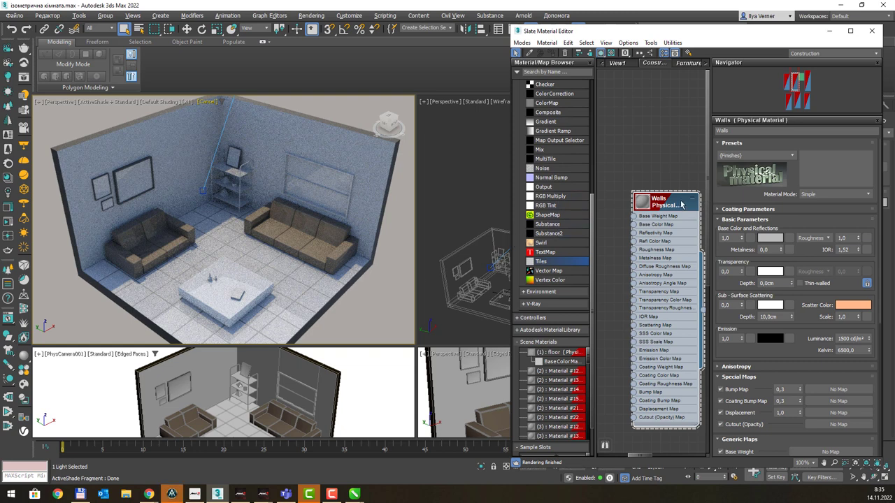
Step: Raise the floor material's roughness from 0,0 to 0,5, then select the left sofa
mouse_move(679, 164)
middle_down()
mouse_move(642, 173)
mouse_move(645, 190)
middle_up()
click(646, 190)
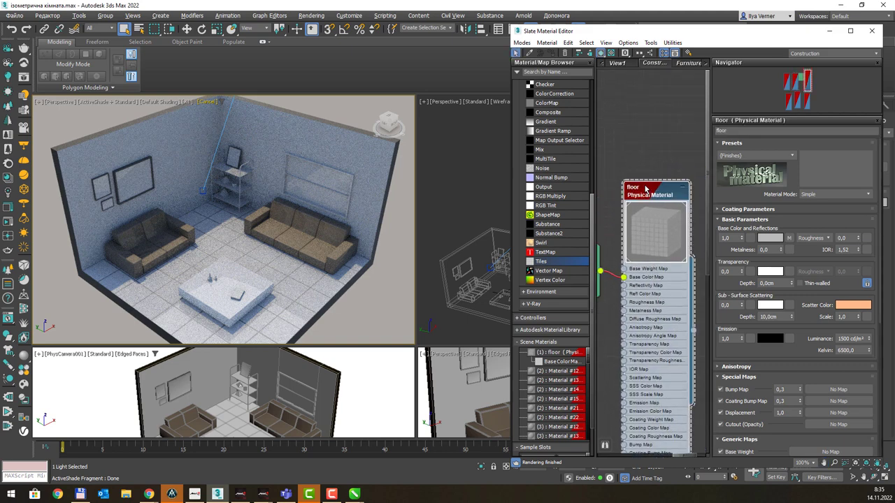
double_click(842, 238)
text(,5)
key(Return)
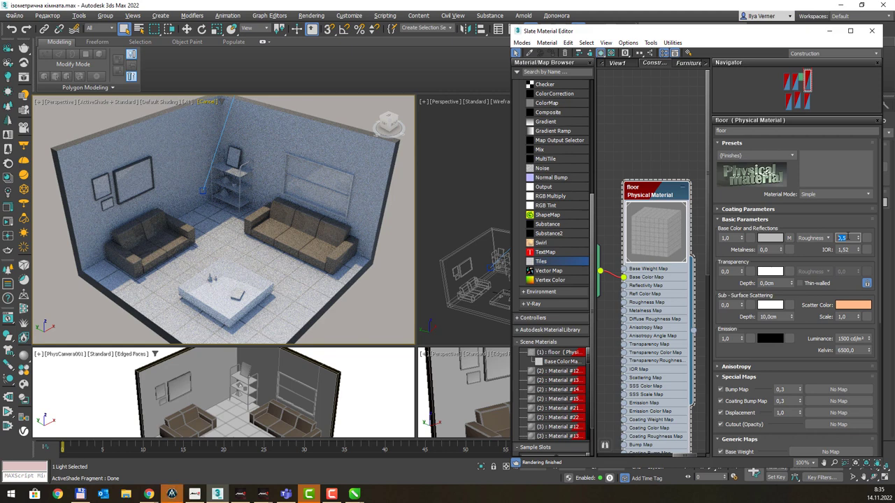
click(130, 236)
Step: In the Furniture view, set the sofa material's roughness to 1,0
click(685, 63)
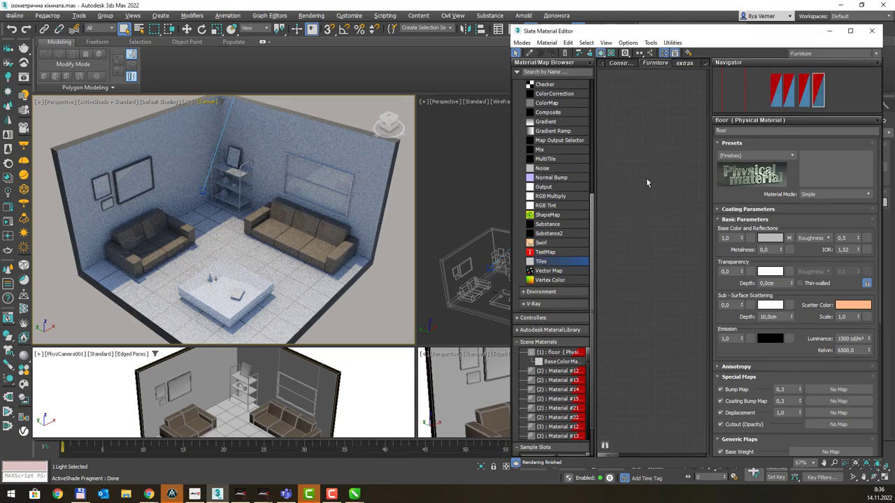
scroll(649, 240, down, 5)
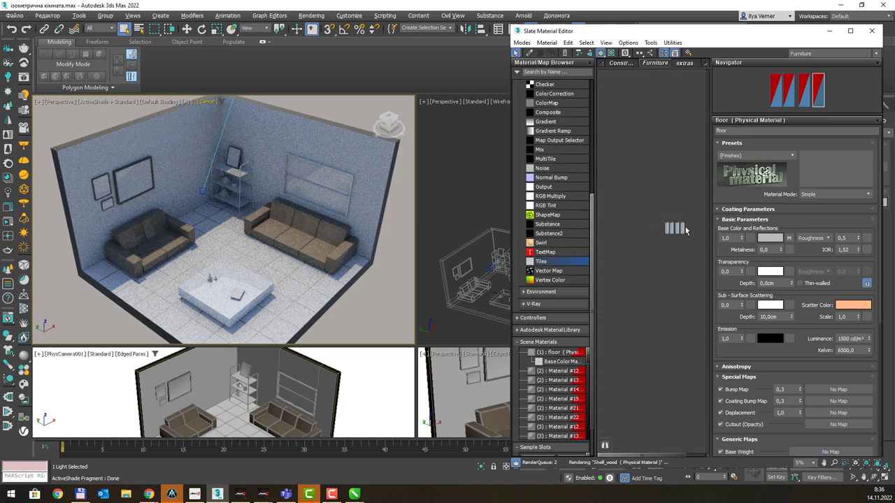
scroll(627, 192, up, 3)
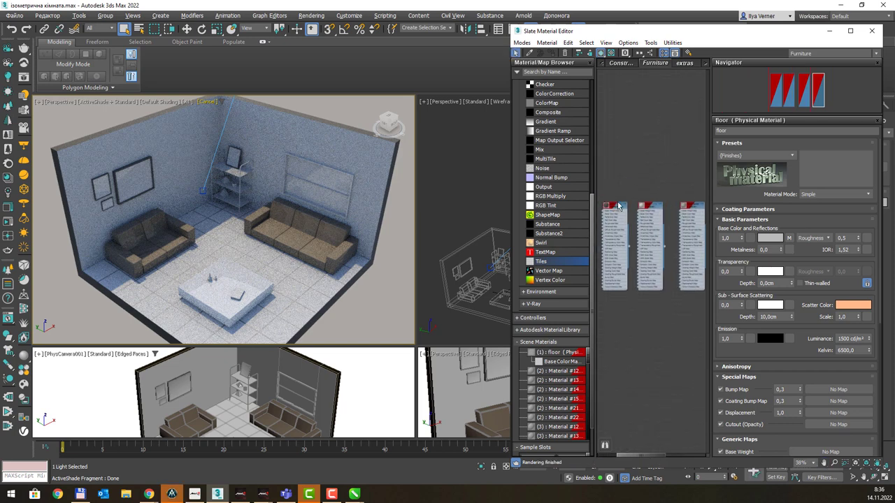
scroll(617, 210, up, 3)
double_click(617, 209)
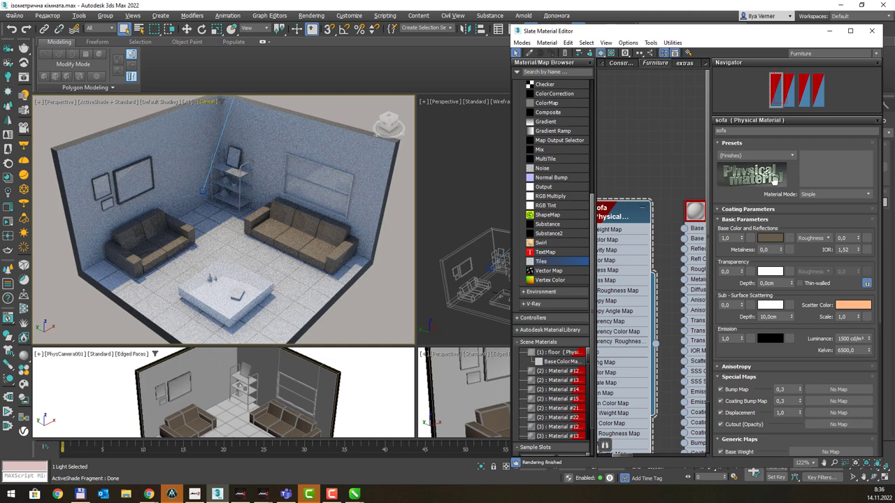
click(844, 237)
text(1)
key(Return)
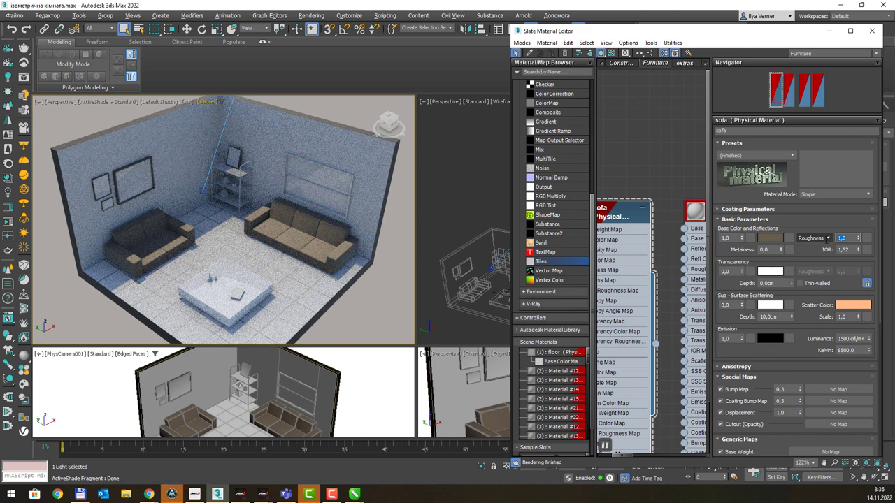
Step: Set the Table material's roughness to 0,5 and compare with the reference render
middle_drag(686, 183, 627, 196)
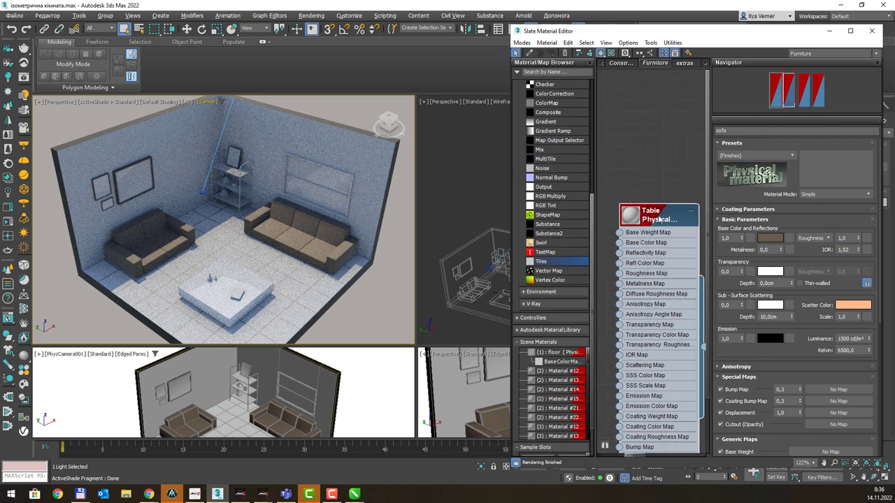
double_click(659, 220)
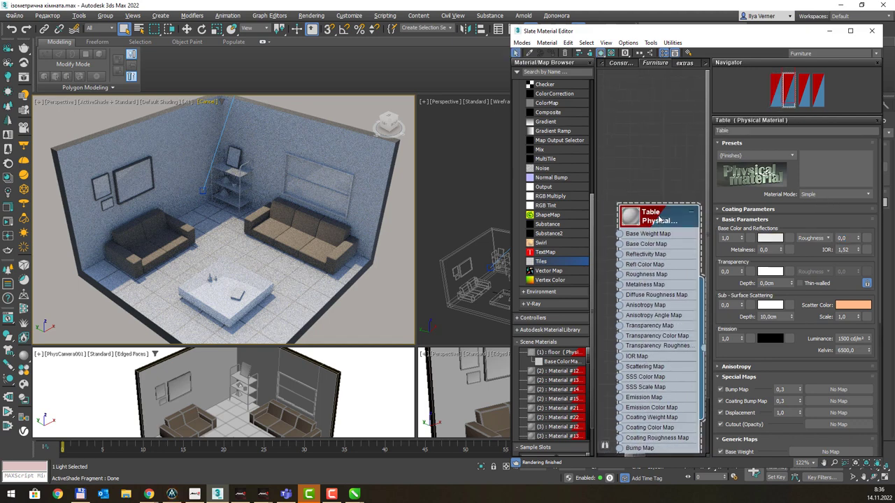
double_click(844, 238)
text(,5)
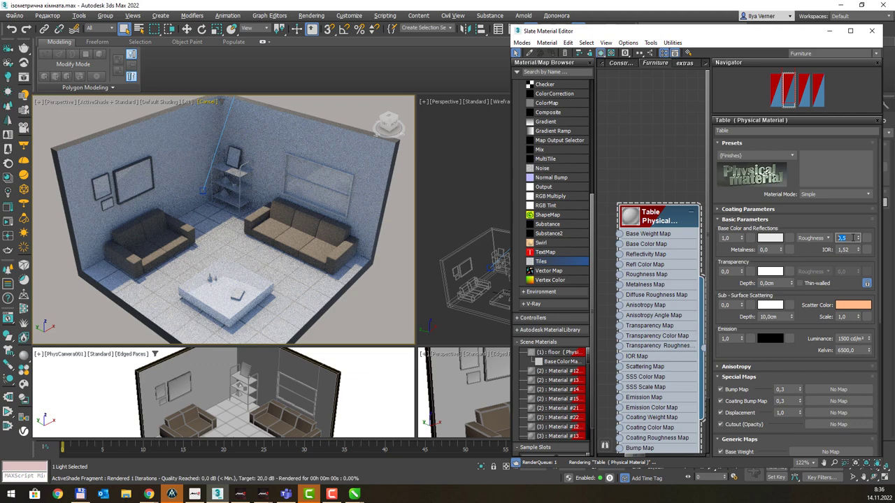
key(Return)
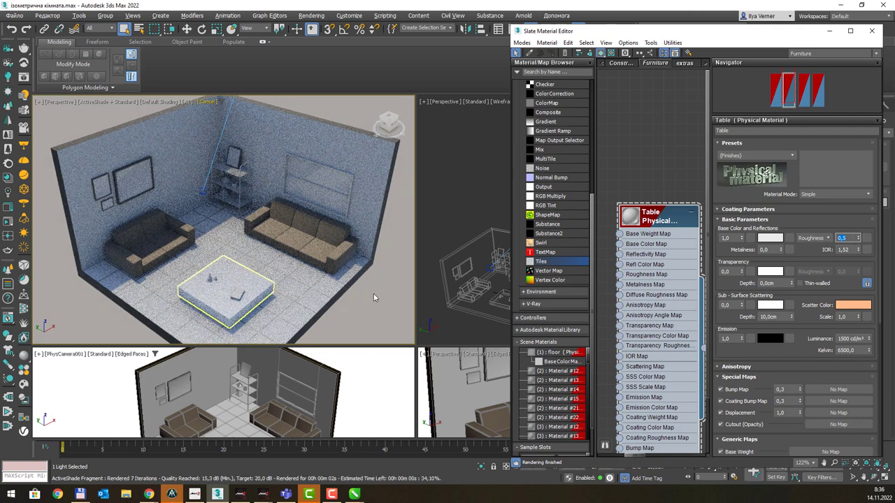
key(alt+Tab)
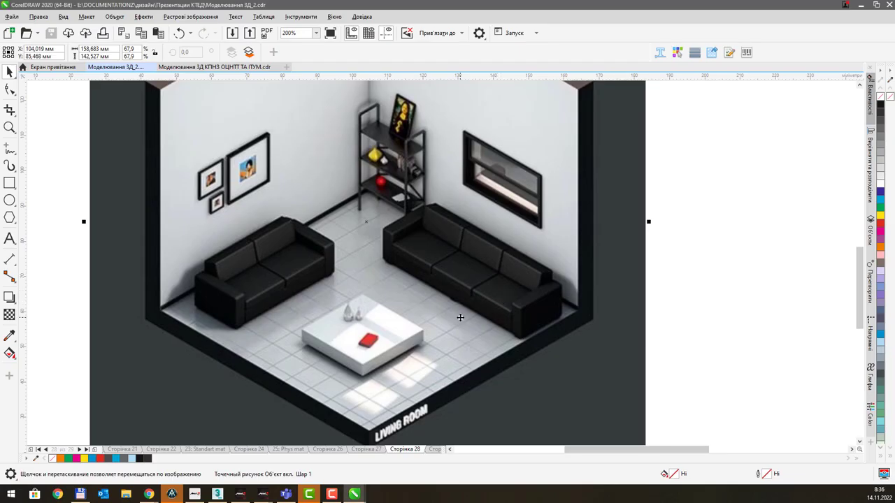
key(alt+Tab)
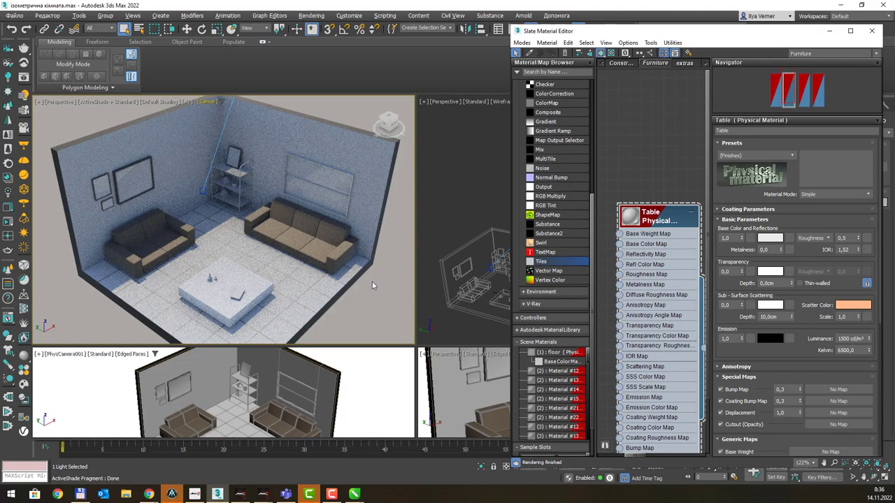
click(337, 205)
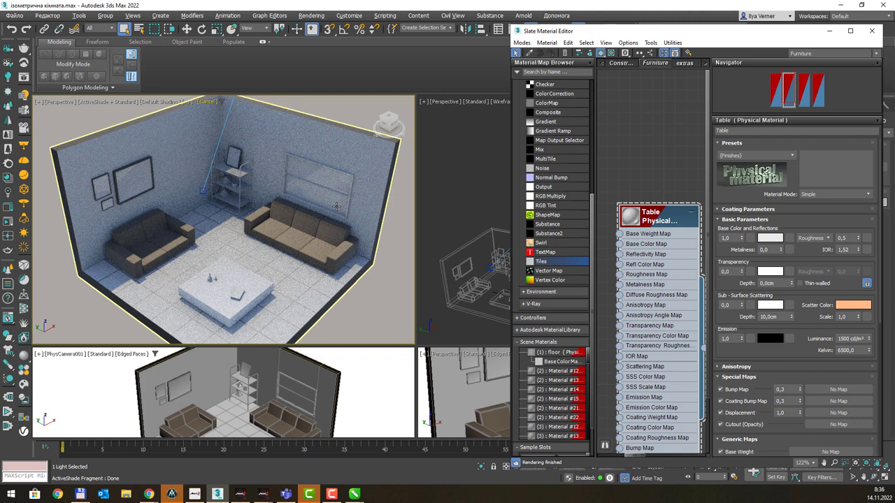
key(alt+Tab)
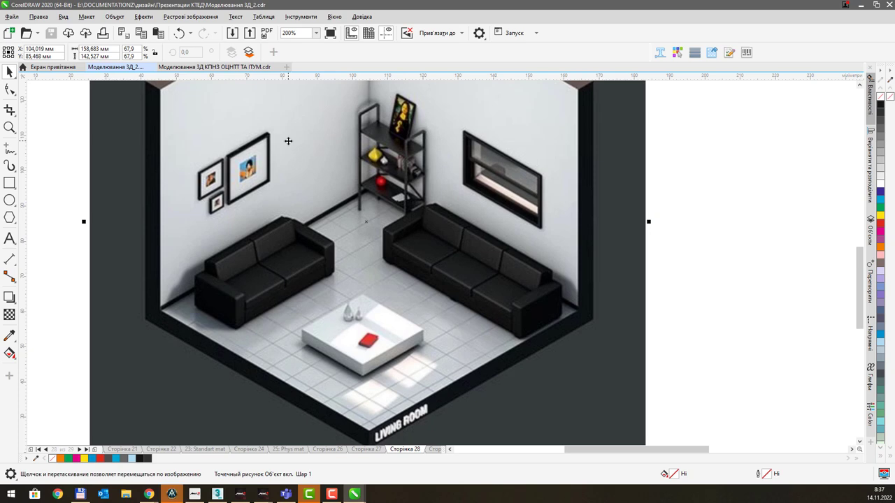
key(alt+Tab)
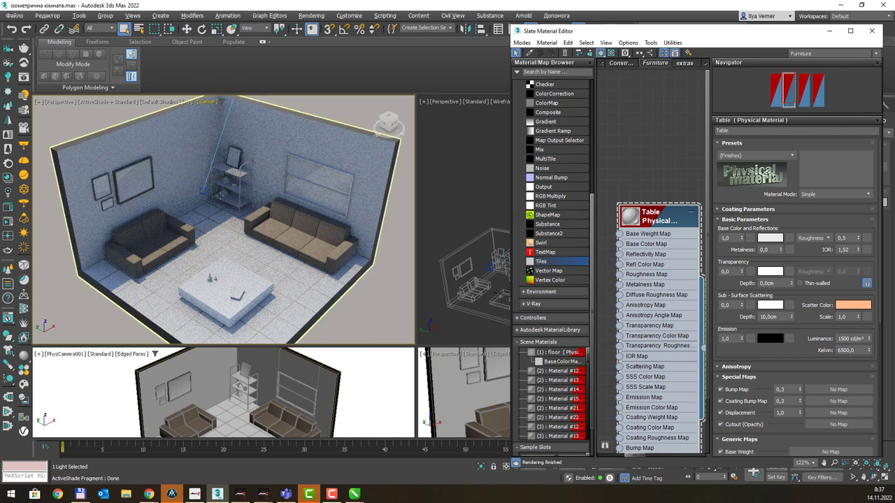
Step: Reselect the room box and show the extras materials in a maximized Slate editor
click(237, 155)
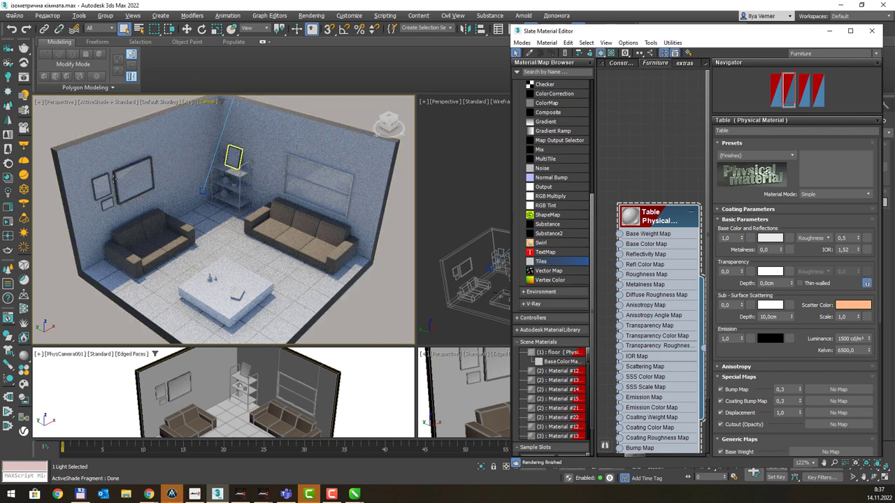
click(158, 169)
click(685, 63)
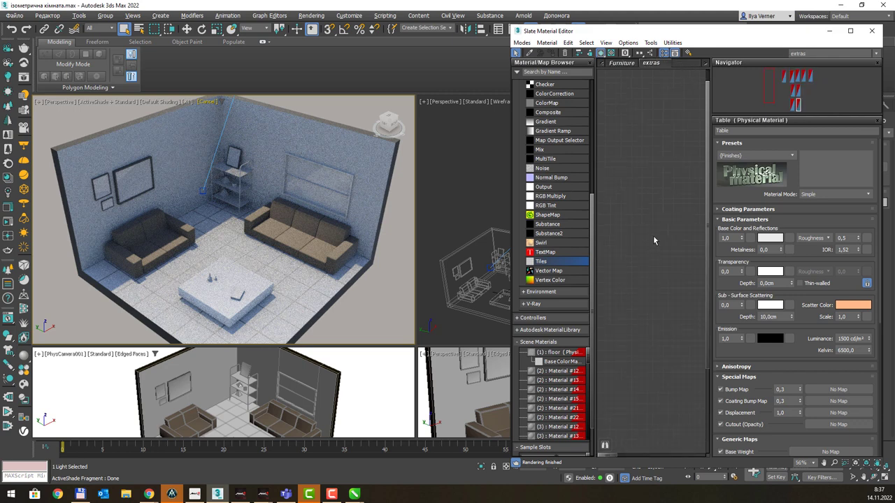
double_click(731, 37)
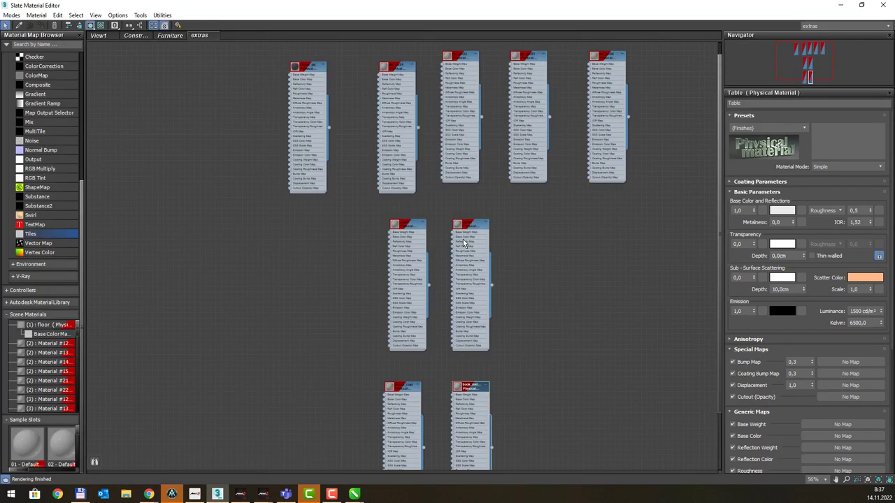
Step: Open the Boock_coat node's parameters, nudge the node upward, and re-maximize the editor
double_click(402, 396)
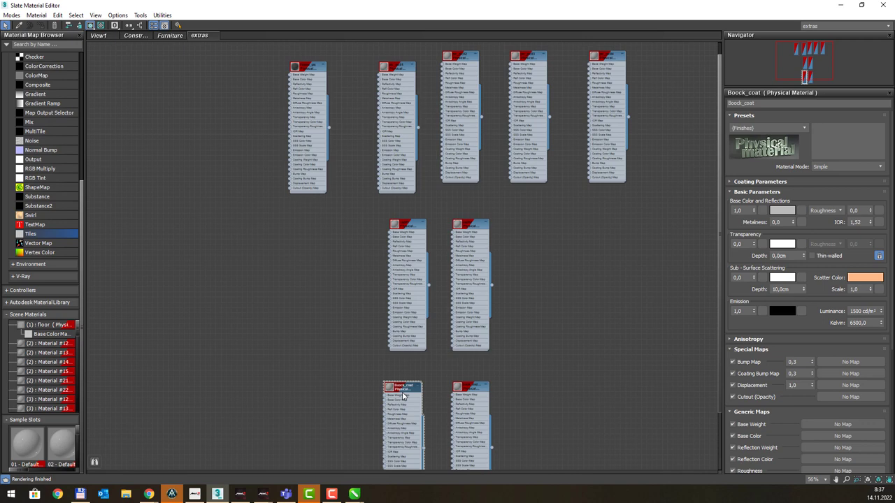
drag(411, 386, 416, 376)
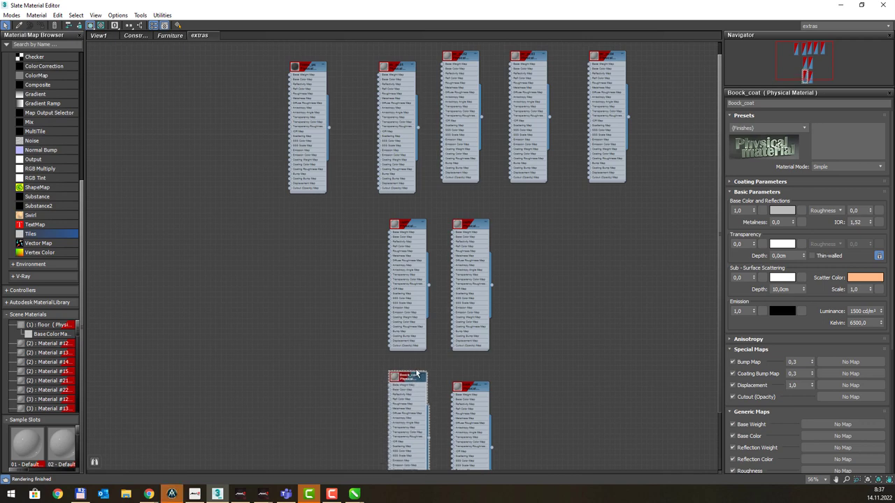
click(862, 5)
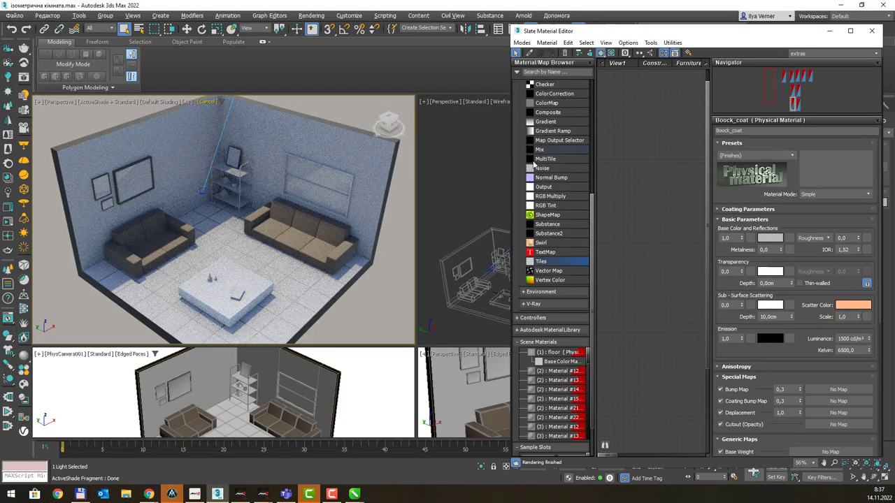
double_click(673, 30)
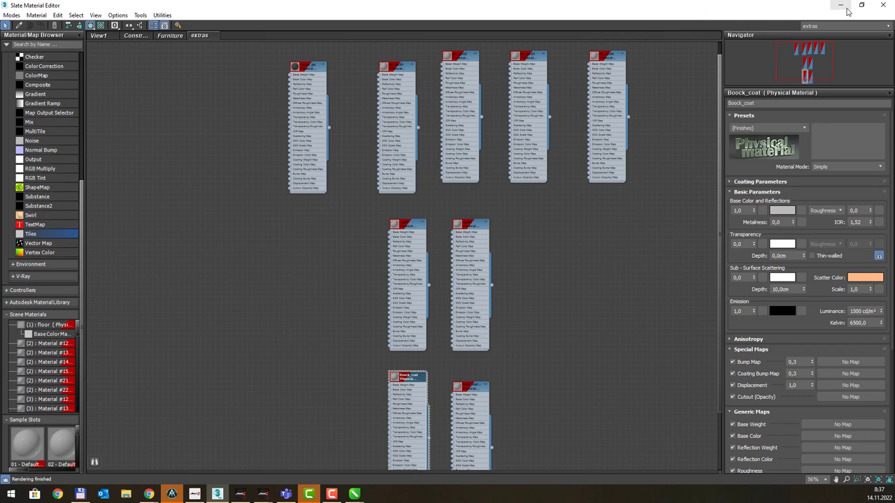
Step: Tint the book cover's base colour to a saturated dark red
click(861, 5)
click(772, 238)
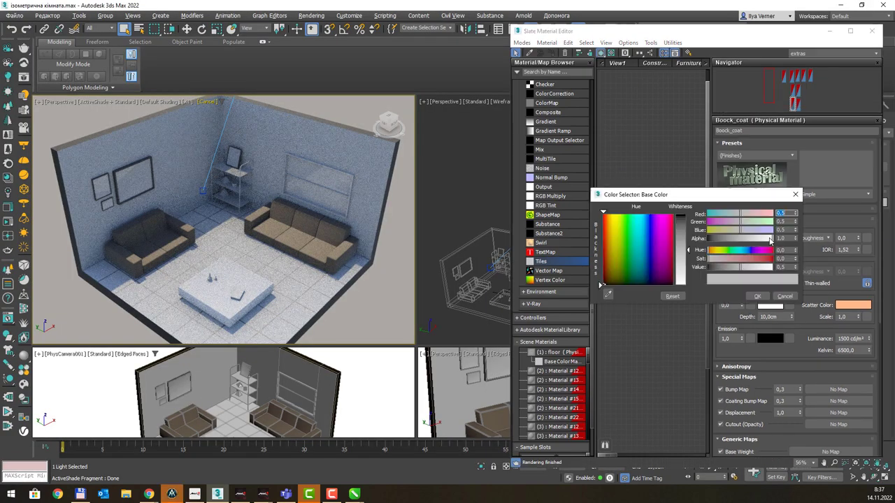
drag(610, 233, 603, 258)
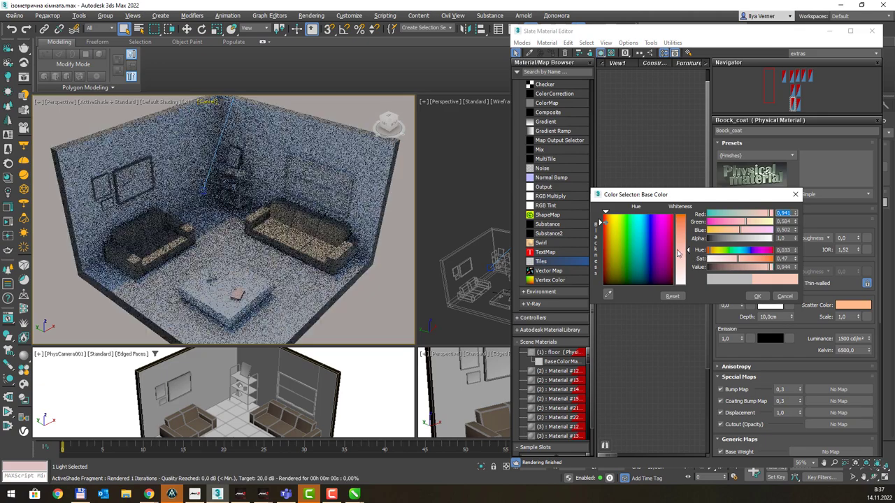
drag(689, 250, 687, 218)
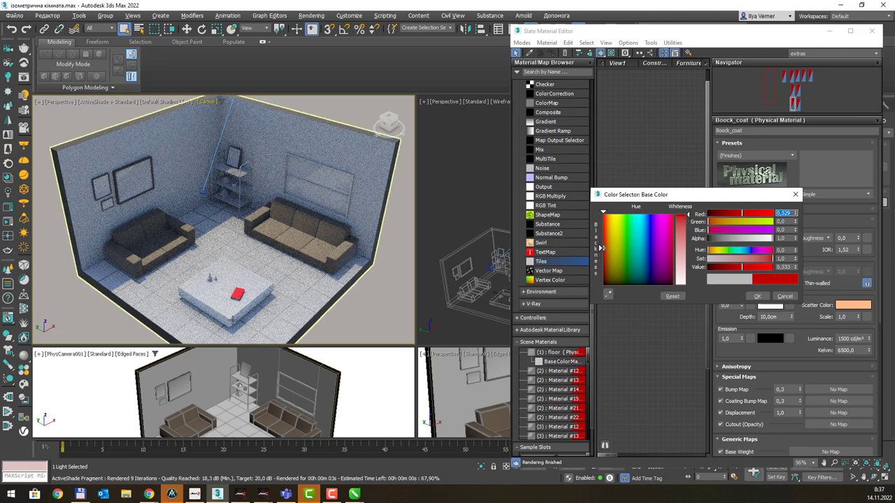
click(242, 285)
scroll(242, 284, up, 5)
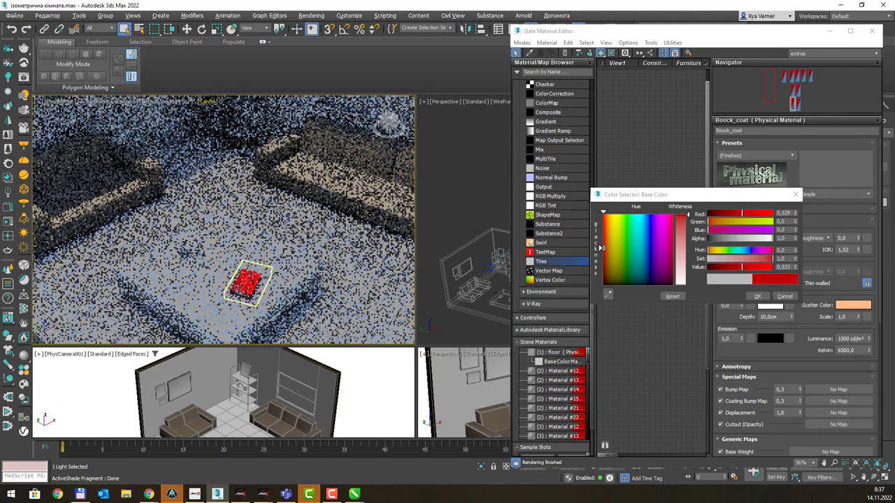
scroll(242, 284, up, 2)
scroll(242, 285, up, 2)
scroll(242, 285, up, 2)
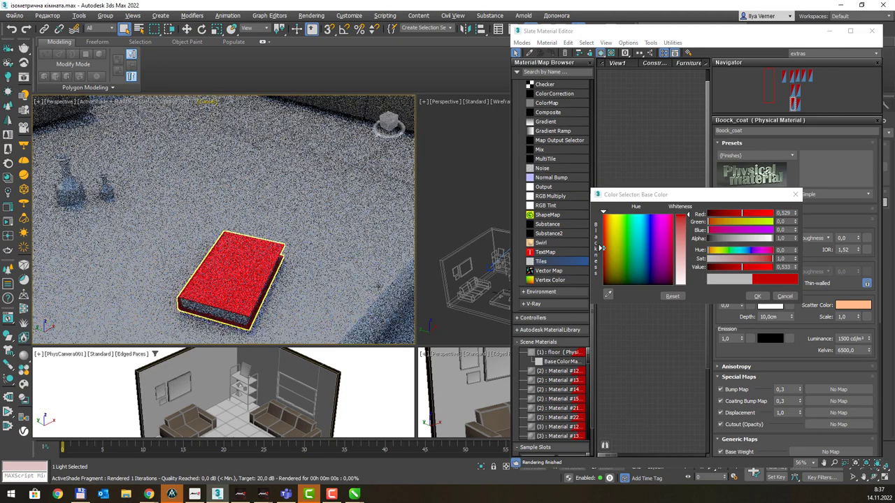
click(308, 287)
click(758, 296)
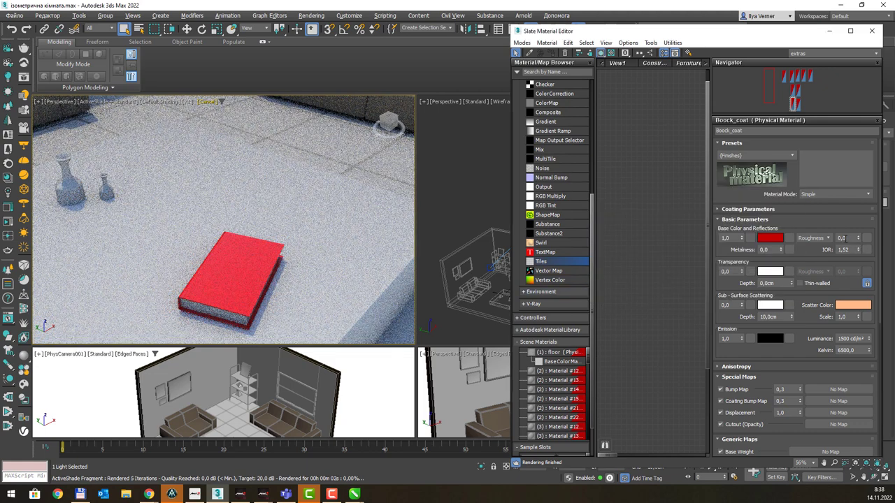
Step: Set Boock_coat roughness to 0,2 and darken its red base colour to value 0,281
double_click(842, 238)
text(0,2)
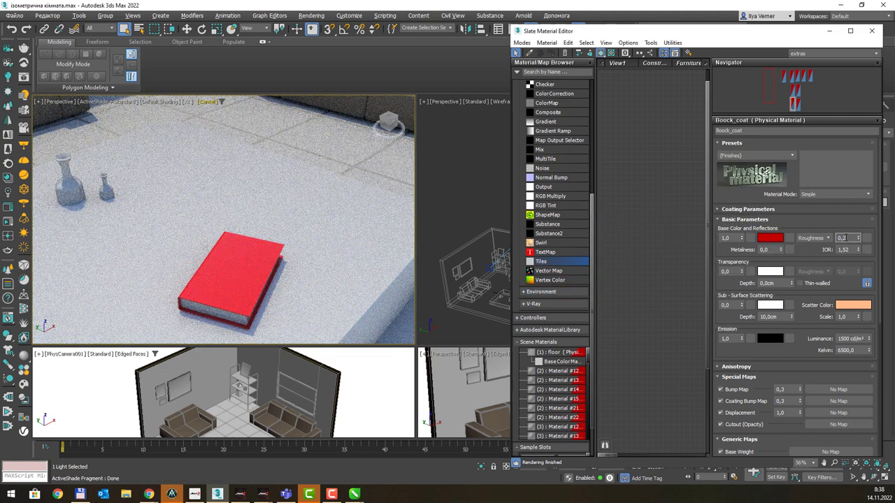
key(Return)
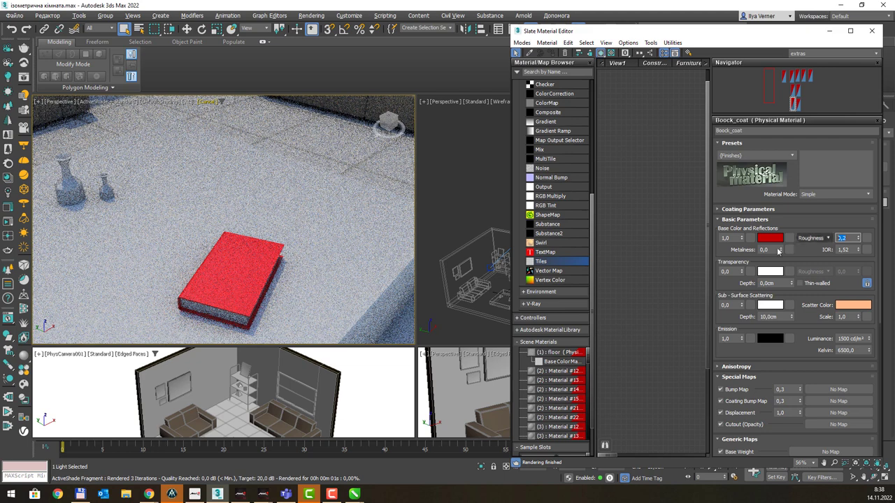
click(771, 238)
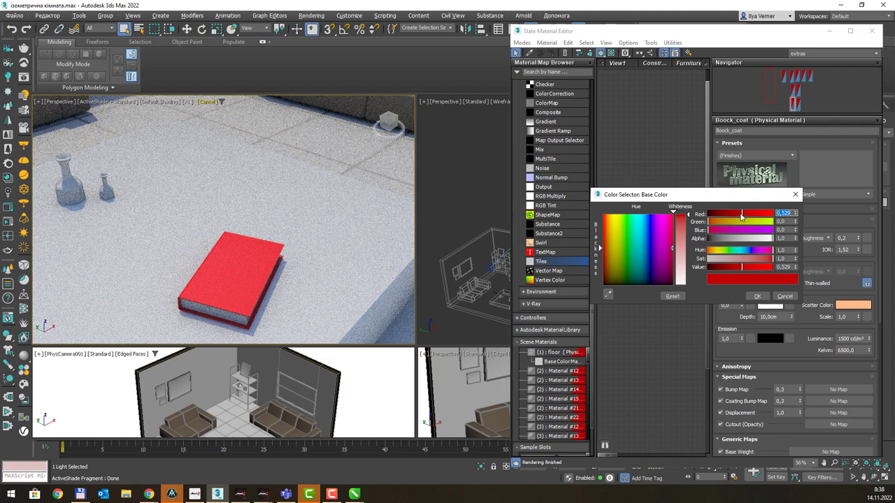
drag(742, 217, 726, 218)
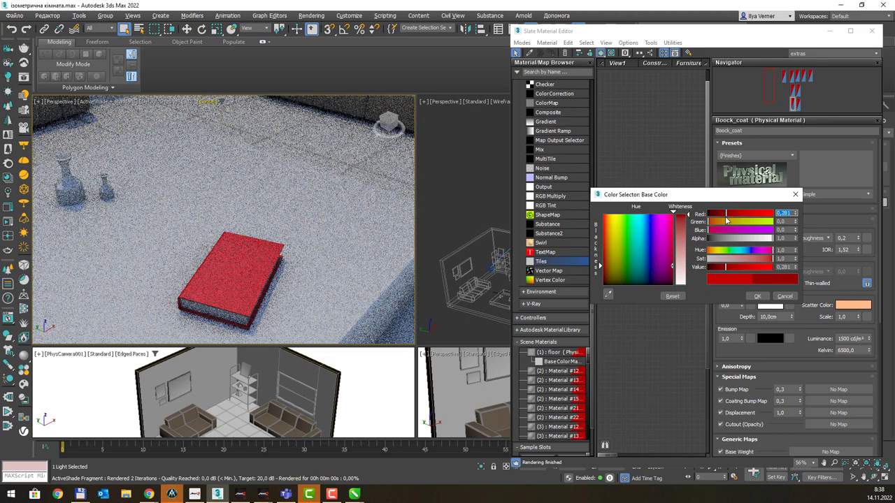
click(757, 295)
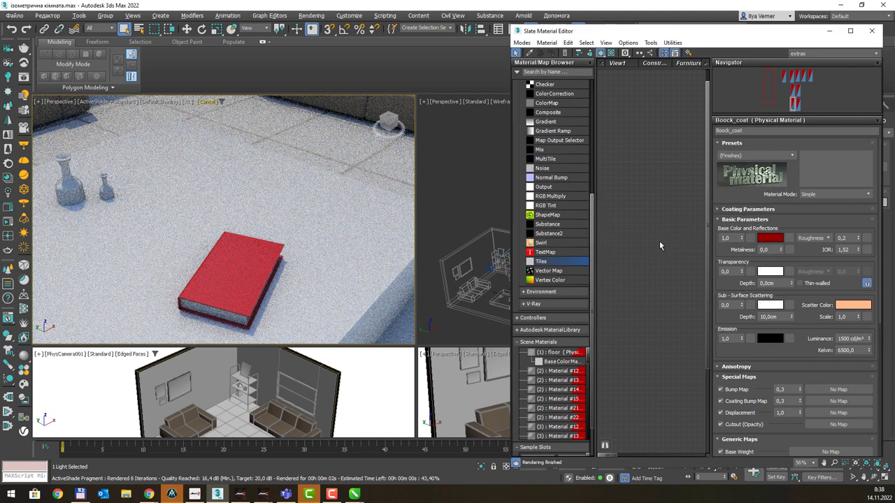
Step: Open the book_middle material and set its roughness to 0,5
scroll(663, 308, down, 10)
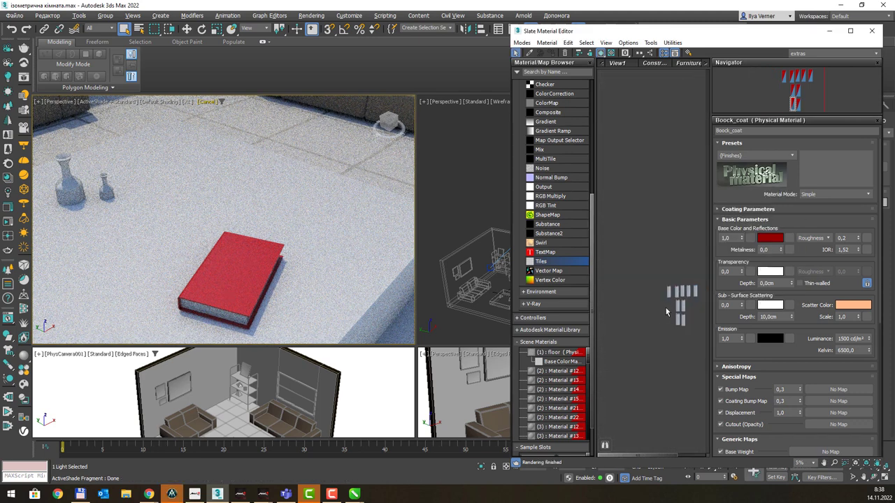
scroll(665, 313, up, 10)
double_click(627, 323)
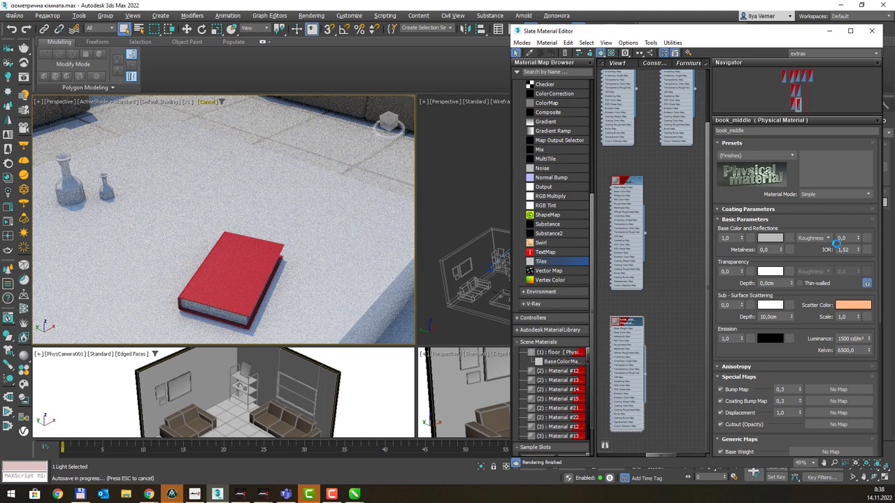
click(843, 237)
text(0,5)
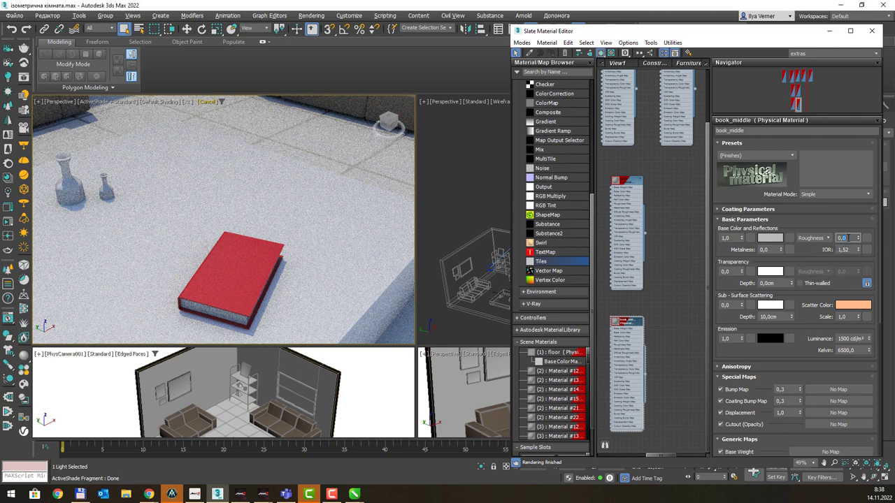
key(Return)
Step: Give book_middle a light golden-orange base colour (value 0,944)
click(770, 239)
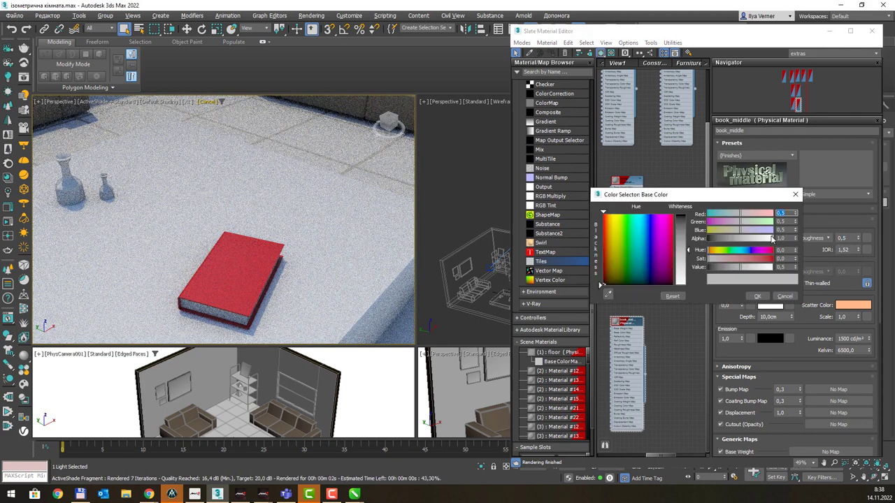
click(611, 224)
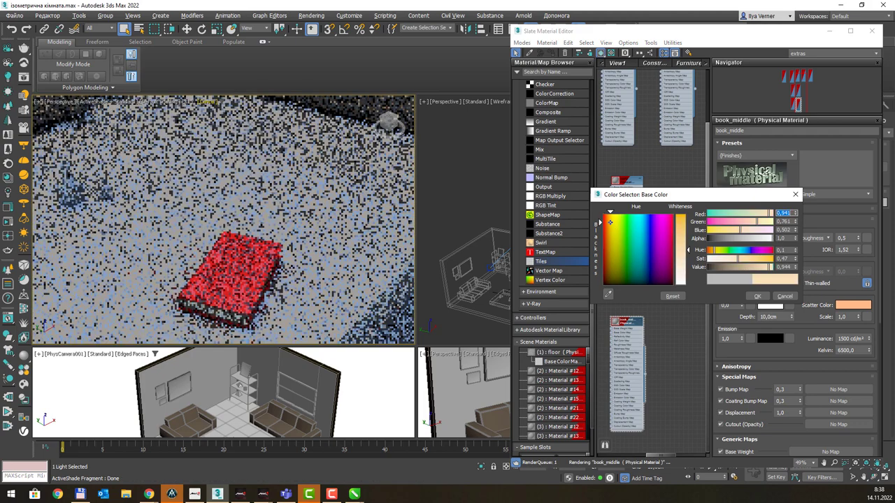
drag(689, 215, 689, 213)
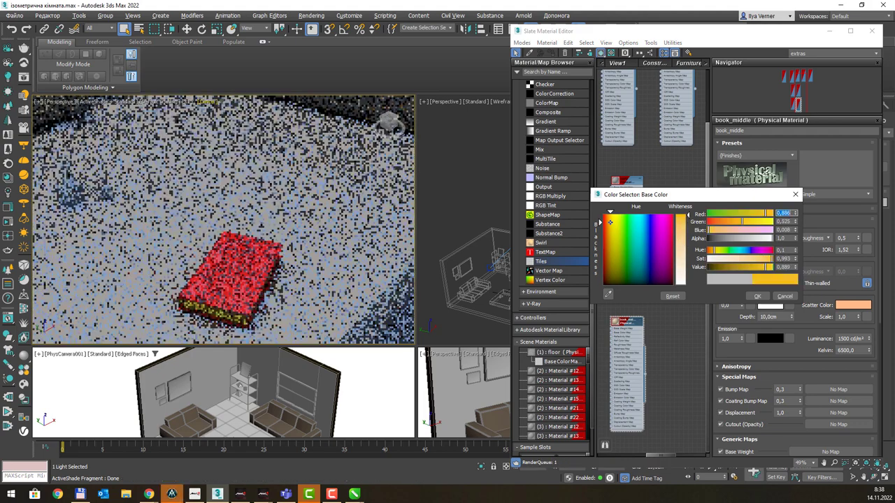
click(683, 224)
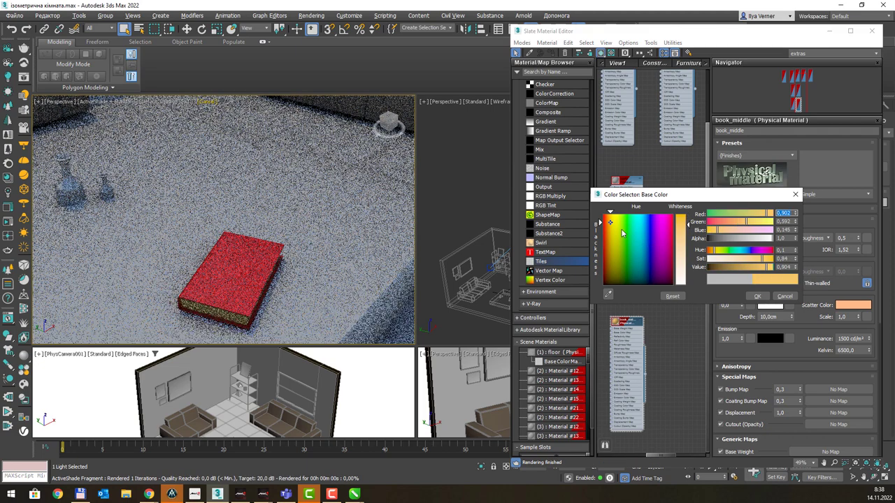
click(615, 221)
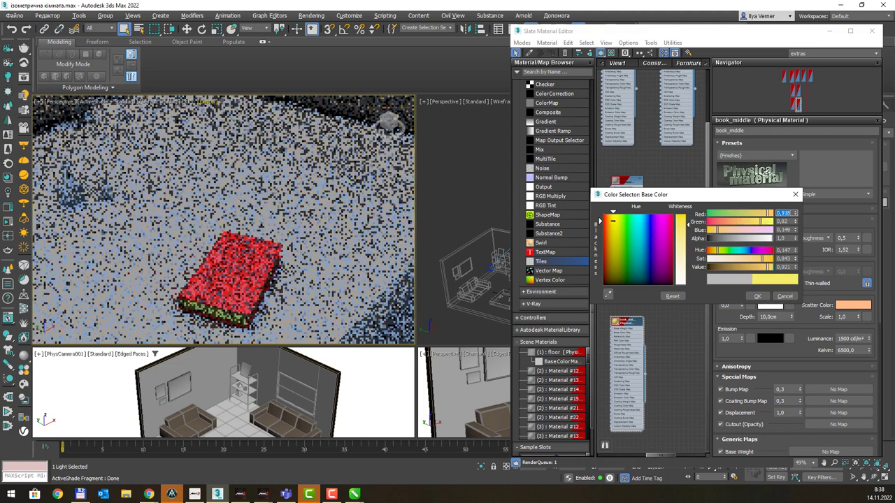
click(609, 219)
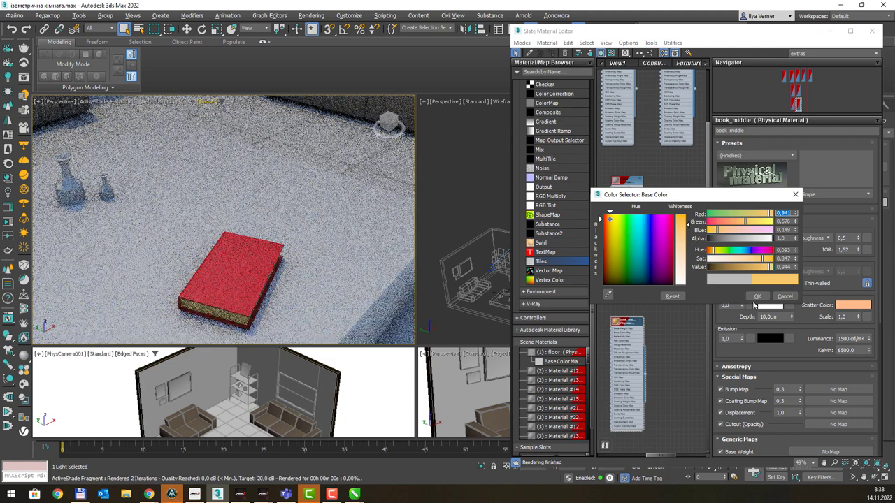
click(757, 297)
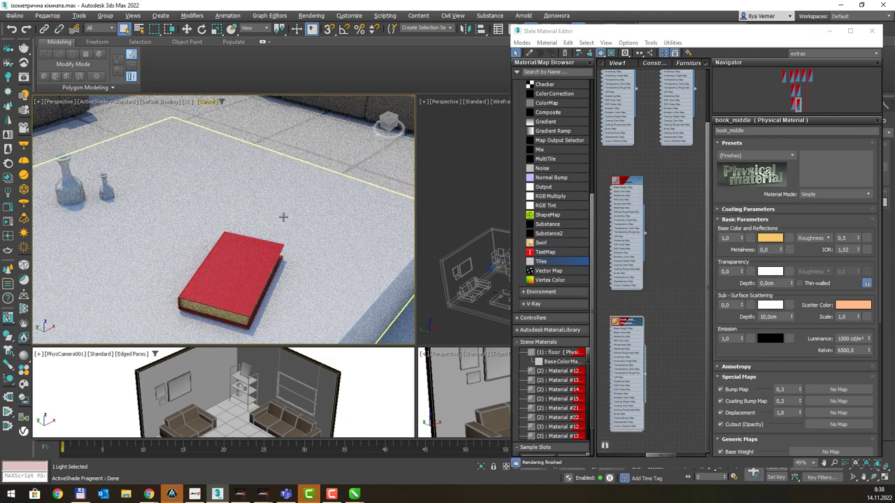
Step: Zoom out and orbit ActiveShade to a lower angle framing the table, book, vases and both sofas
scroll(284, 218, down, 2)
scroll(283, 218, down, 3)
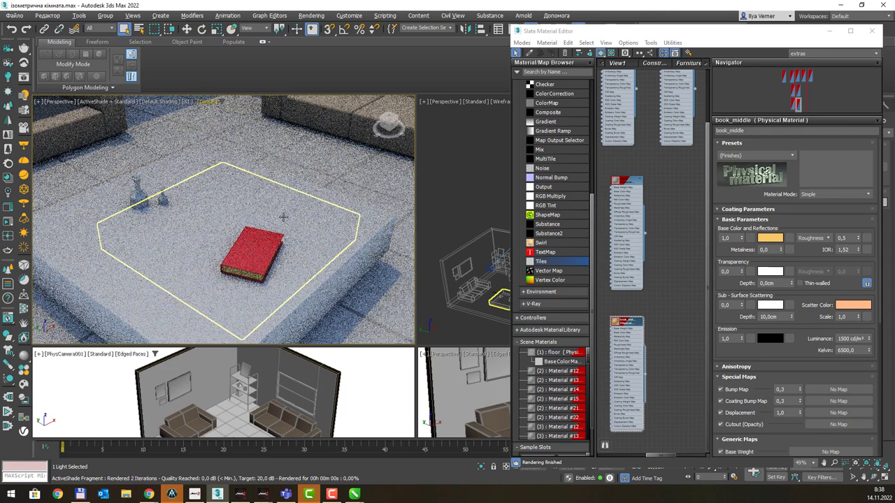
scroll(283, 218, up, 2)
scroll(283, 219, down, 3)
alt+middle_drag(282, 219, 318, 212)
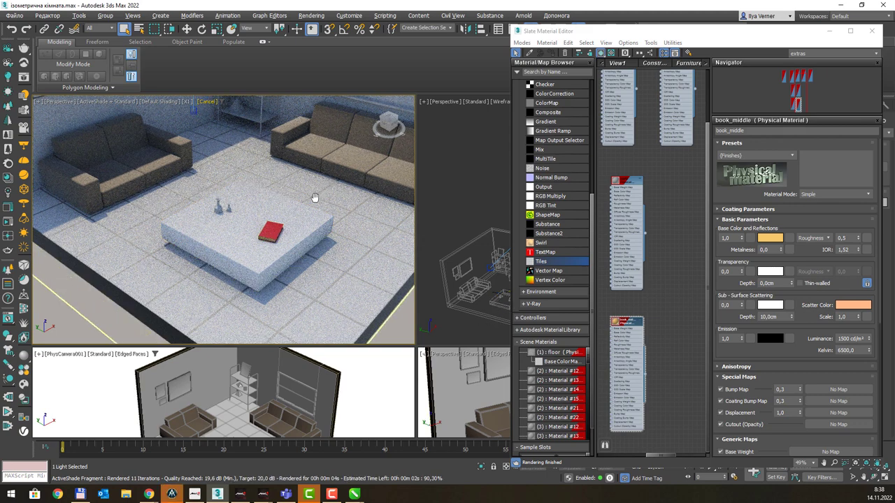
alt+middle_drag(314, 198, 311, 204)
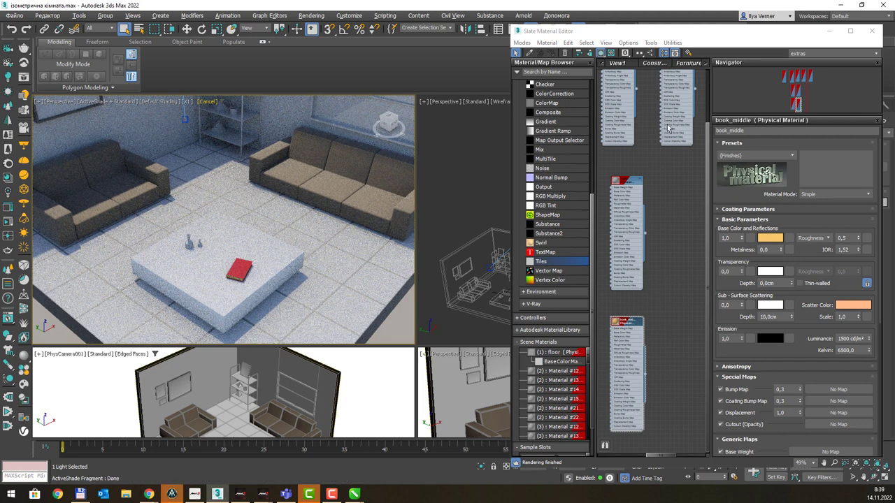
Step: With the Slate editor maximised, select the cap01 Physical Material node and nudge it slightly up-left
double_click(679, 31)
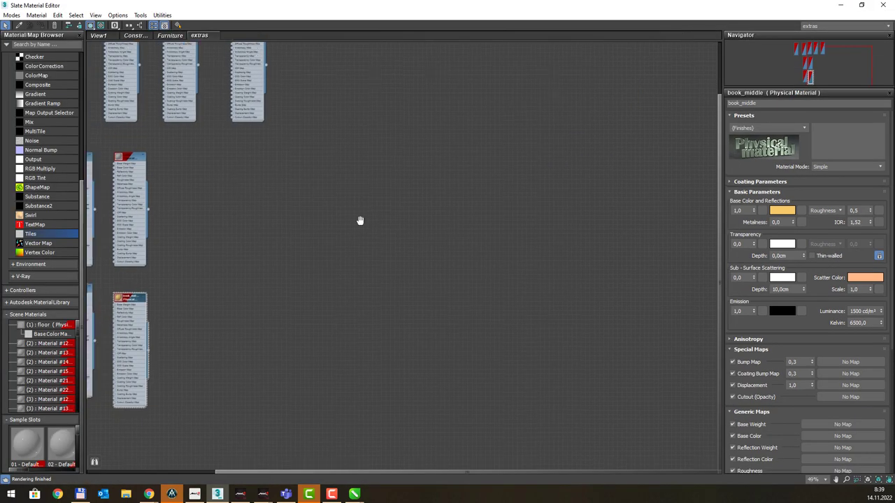
scroll(348, 240, up, 5)
scroll(363, 245, up, 1)
click(369, 243)
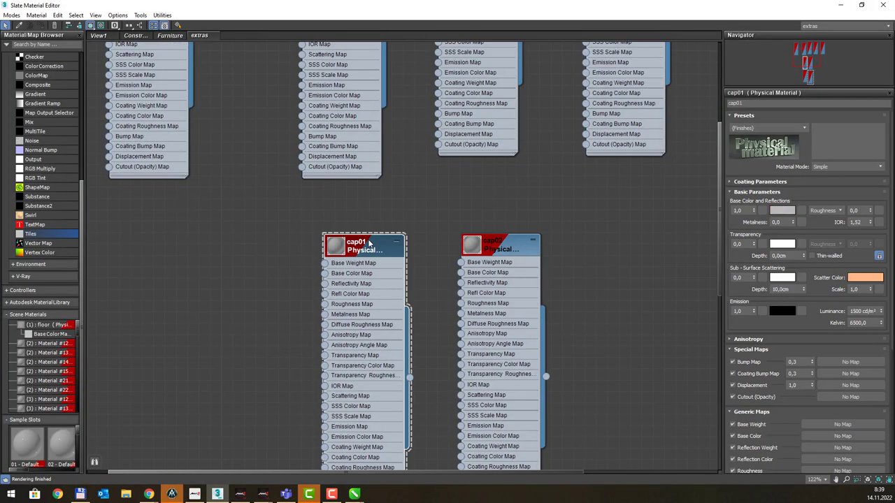
drag(374, 244, 363, 223)
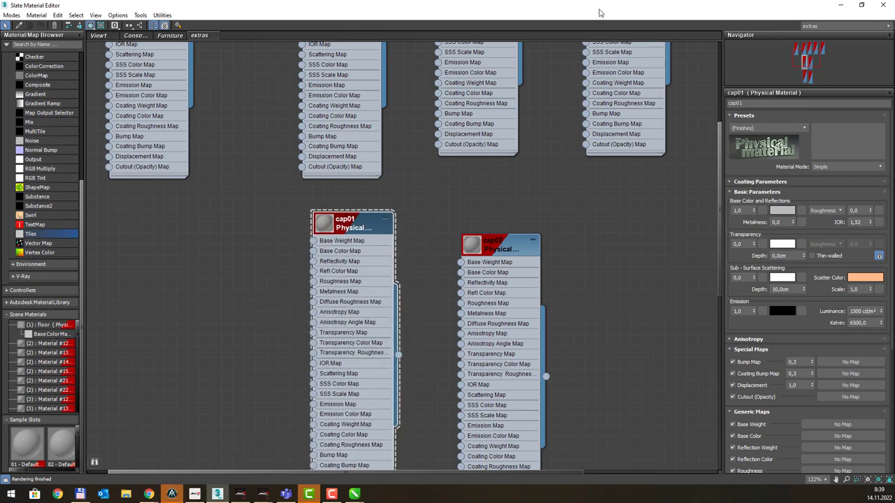
double_click(600, 13)
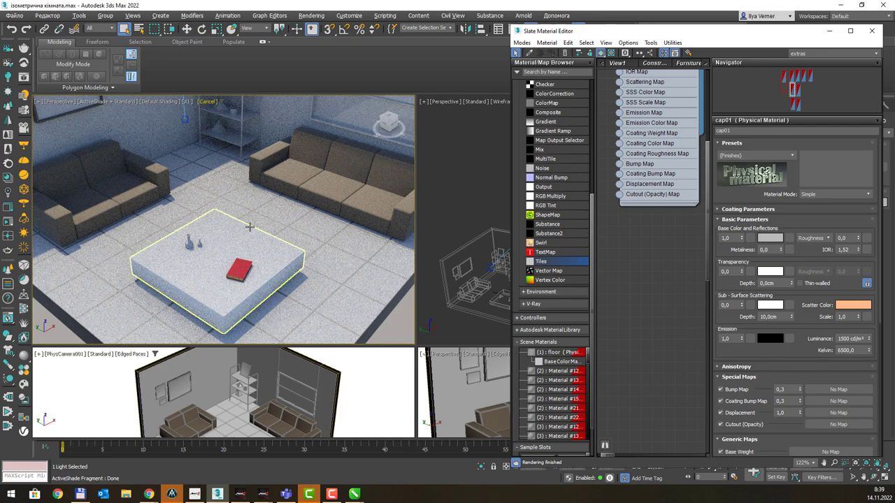
Step: Zoom the ActiveShade preview onto the two vases and bring up cap01's finish presets list
scroll(249, 226, up, 1)
scroll(249, 227, up, 2)
scroll(249, 226, up, 4)
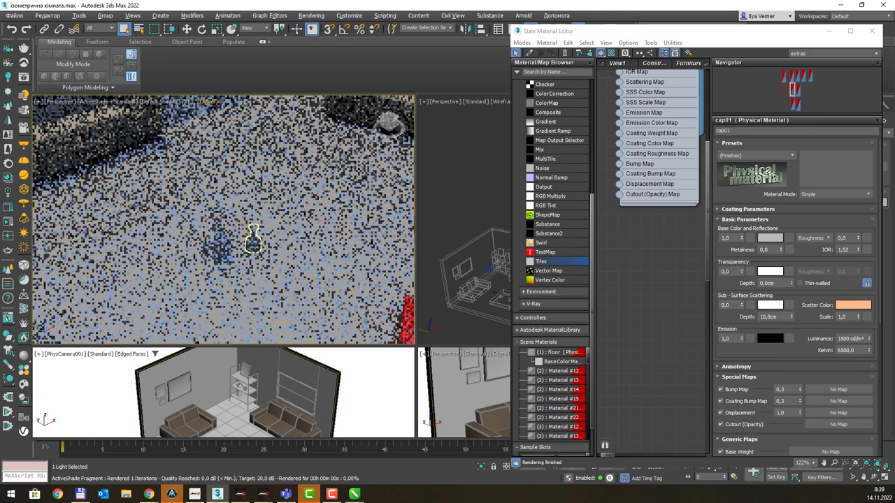
scroll(249, 227, up, 2)
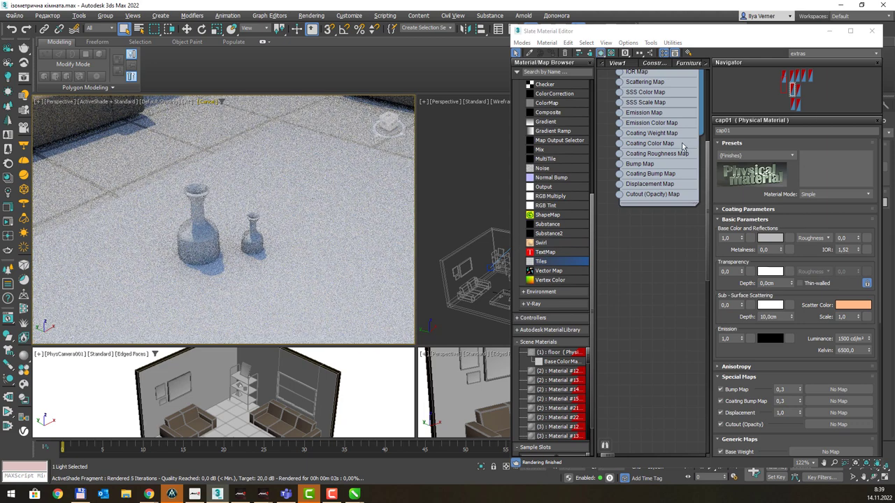
middle_drag(683, 145, 658, 296)
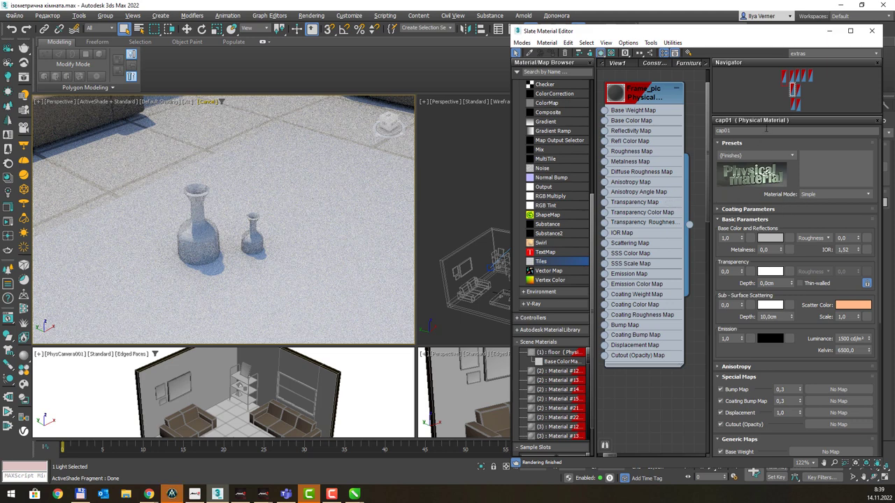
click(794, 154)
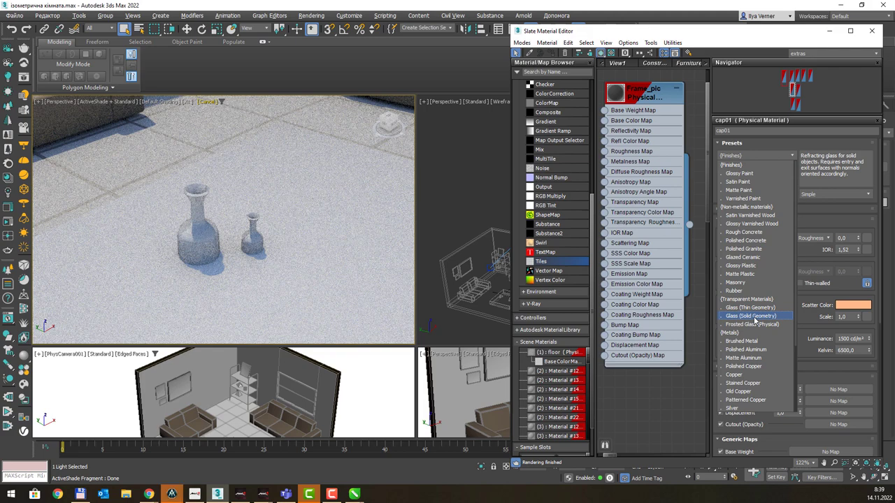
Step: Apply the Glass (Solid Geometry) preset to cap01 with 6 cm transparency depth, then edit its base colour
click(755, 320)
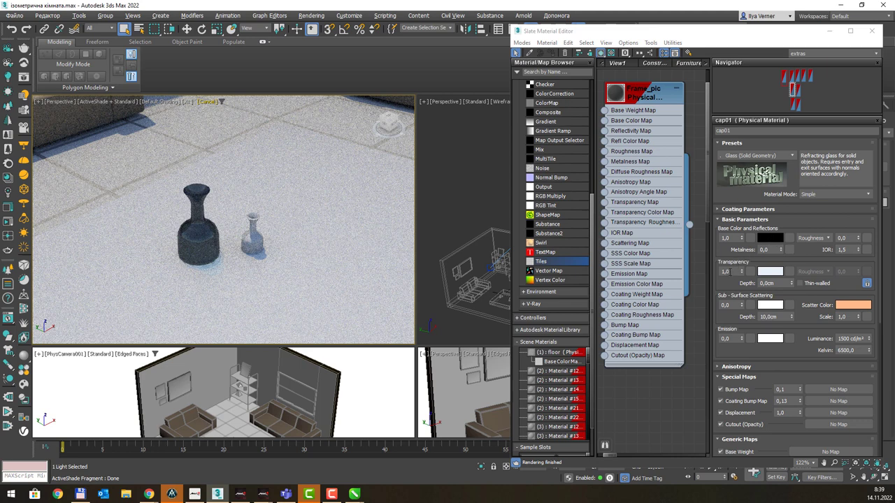
double_click(730, 272)
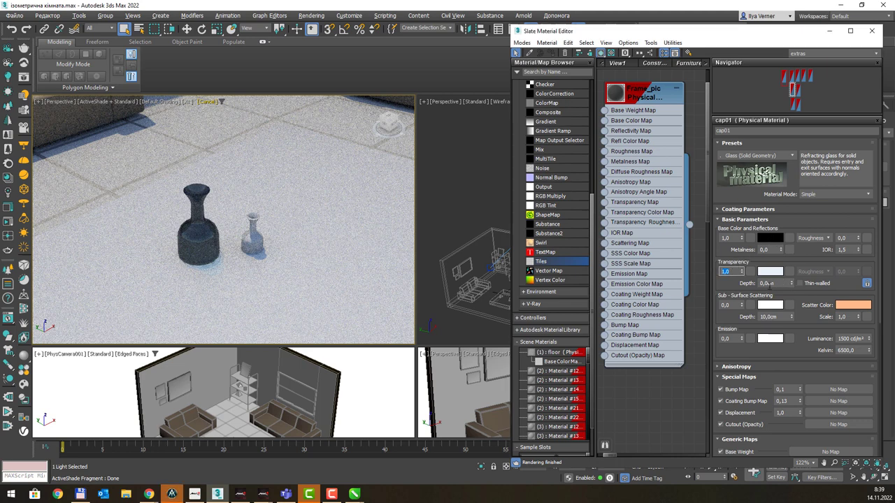
double_click(767, 283)
text(2)
key(Return)
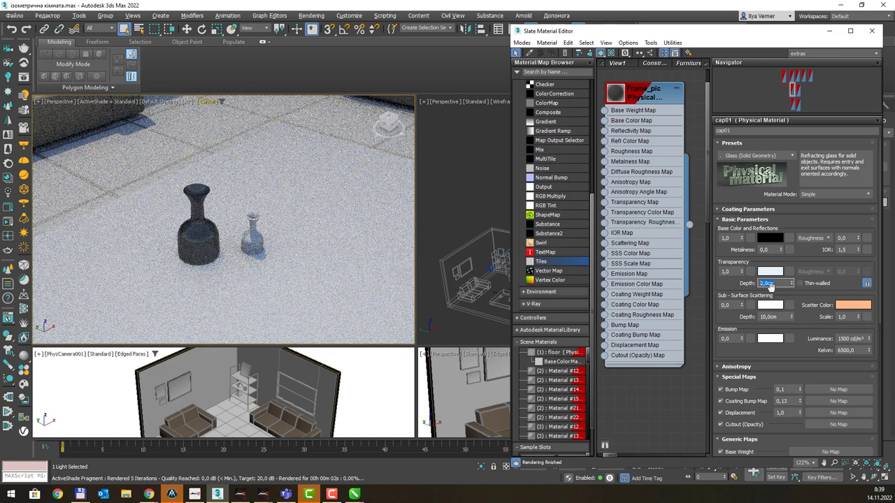
text(6)
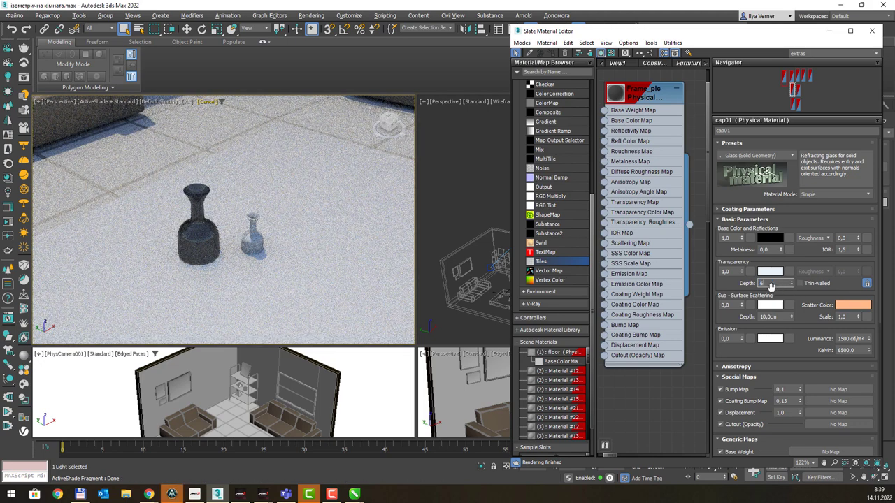
key(Return)
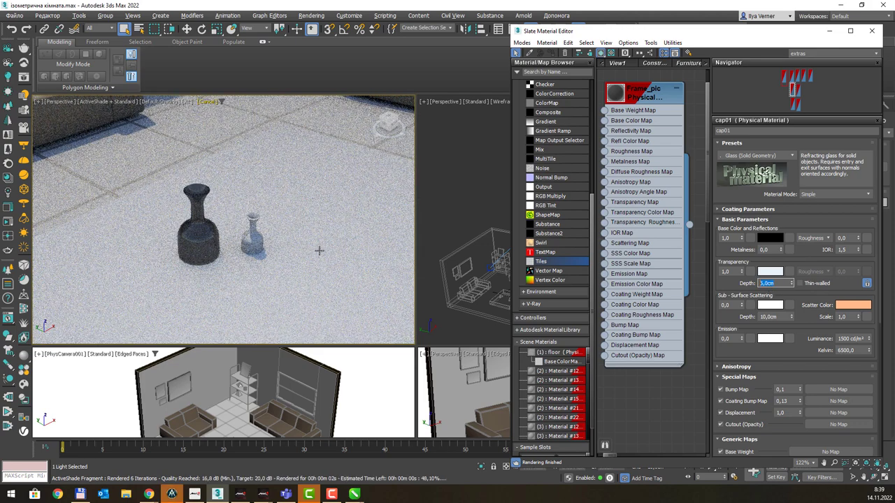
click(207, 191)
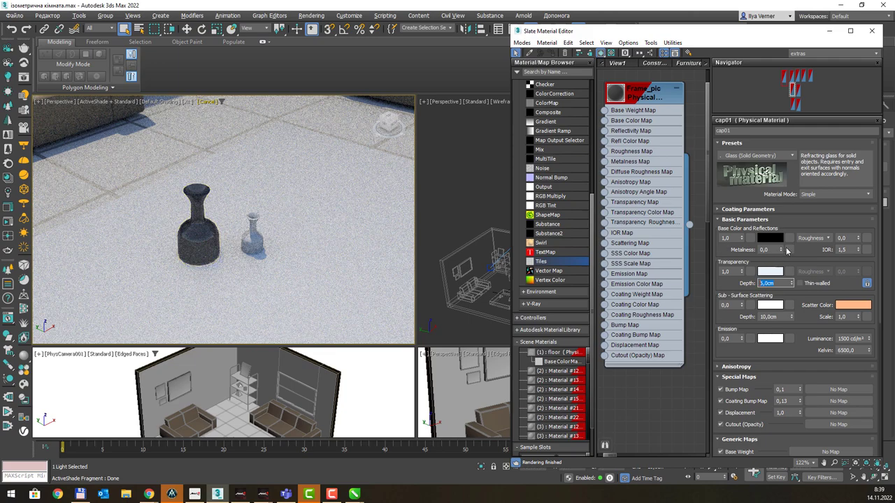
text(6)
click(772, 238)
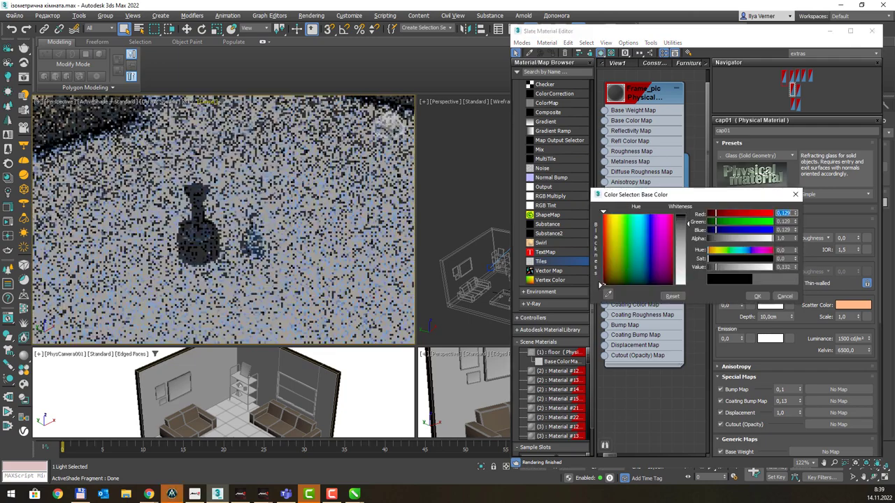
Step: Set the cap01 glass base colour to a peach tone
drag(686, 222, 688, 249)
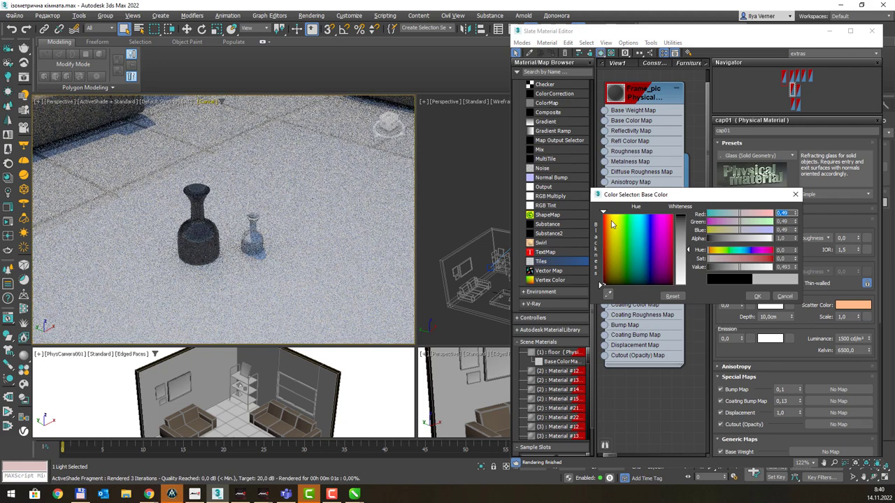
click(607, 217)
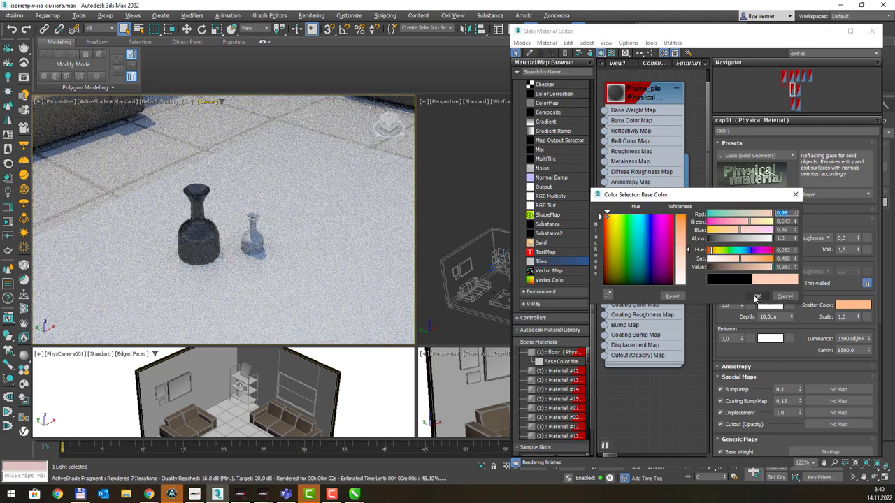
click(756, 297)
Step: Give the cap01 glass a pale green transparency tint
click(770, 272)
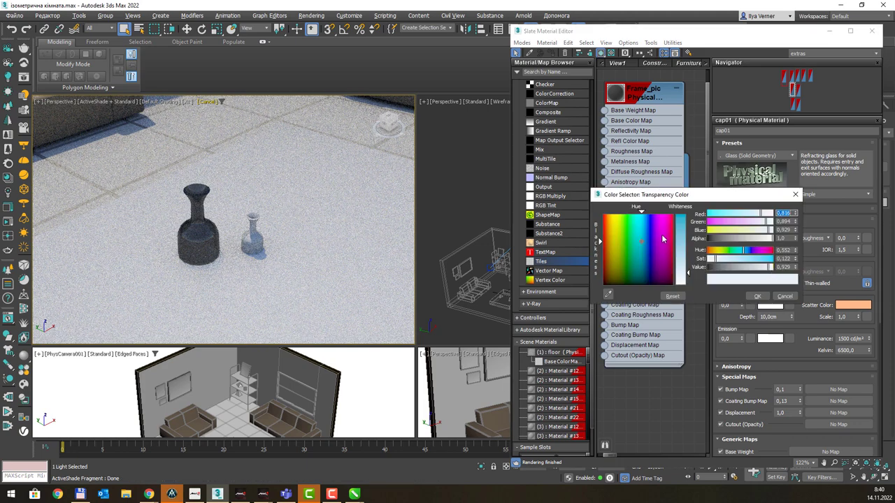
drag(690, 275, 688, 257)
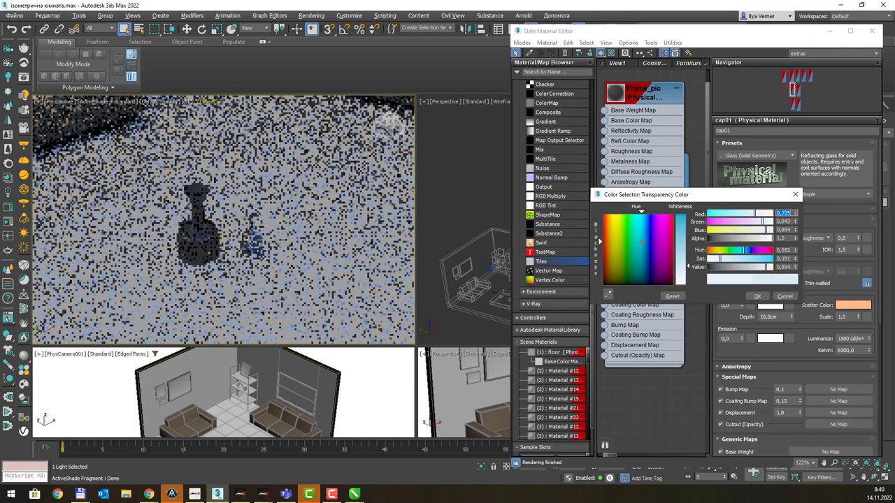
click(638, 233)
click(637, 230)
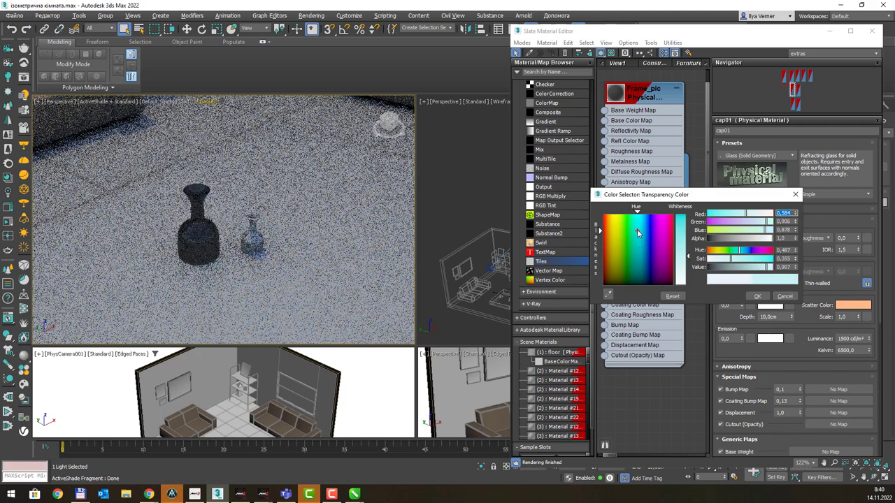
click(623, 222)
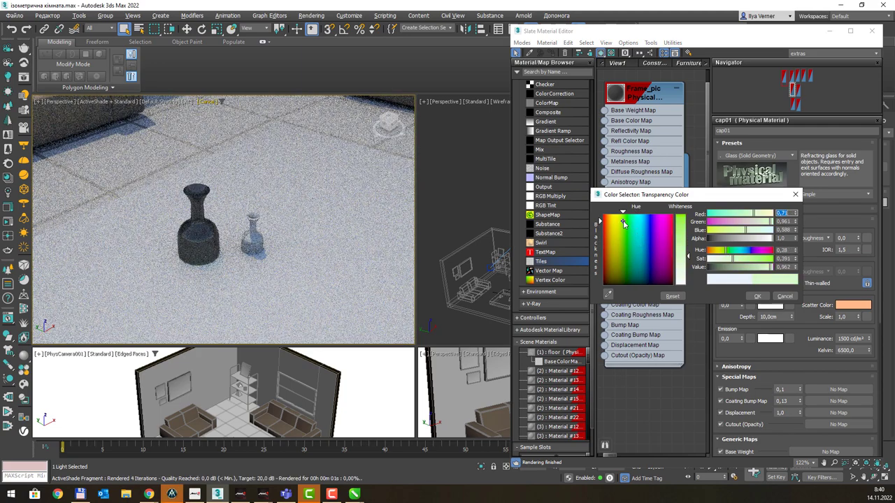
drag(686, 252, 688, 258)
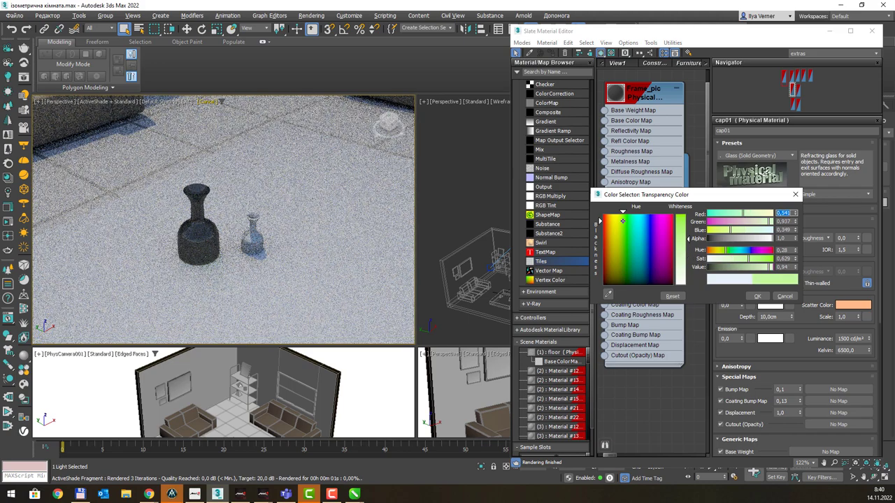
click(755, 297)
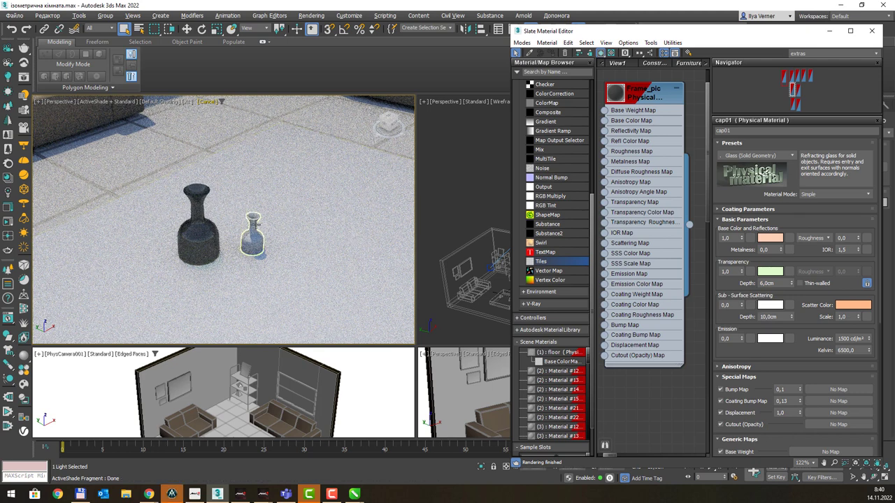
Step: Clone the dark vase as a copy placed on the floor to its left
click(210, 227)
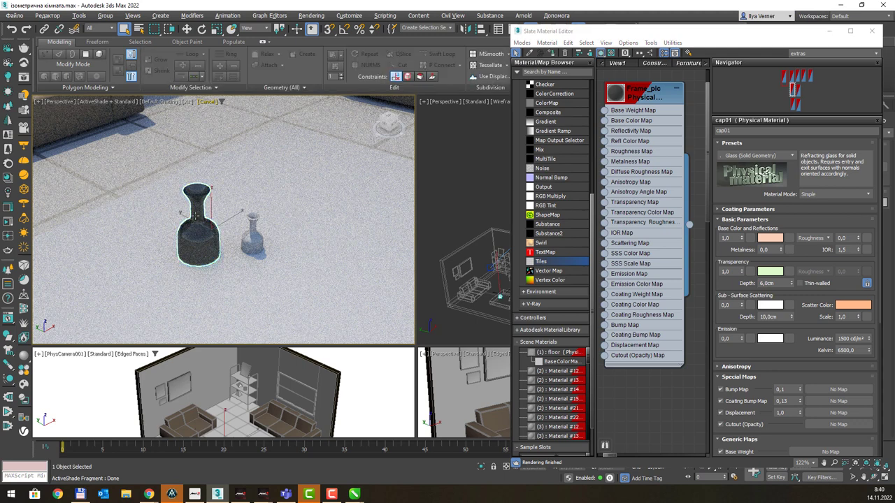
key(w)
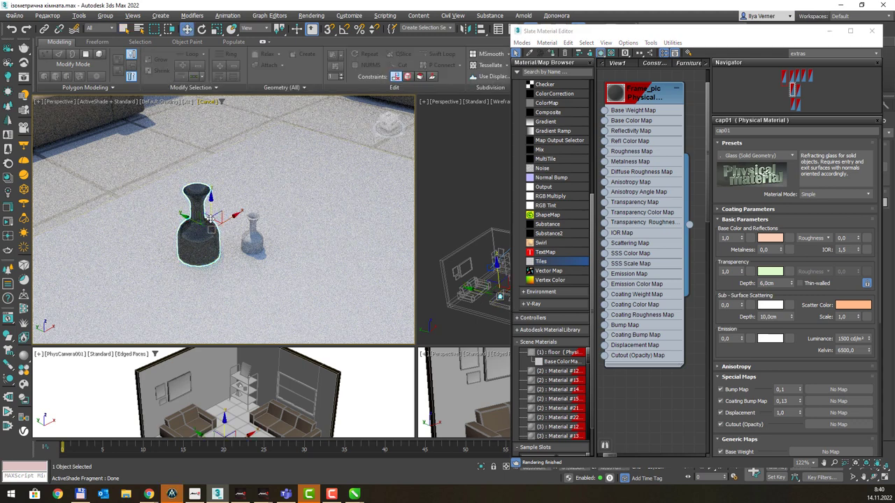
drag(205, 222, 118, 235)
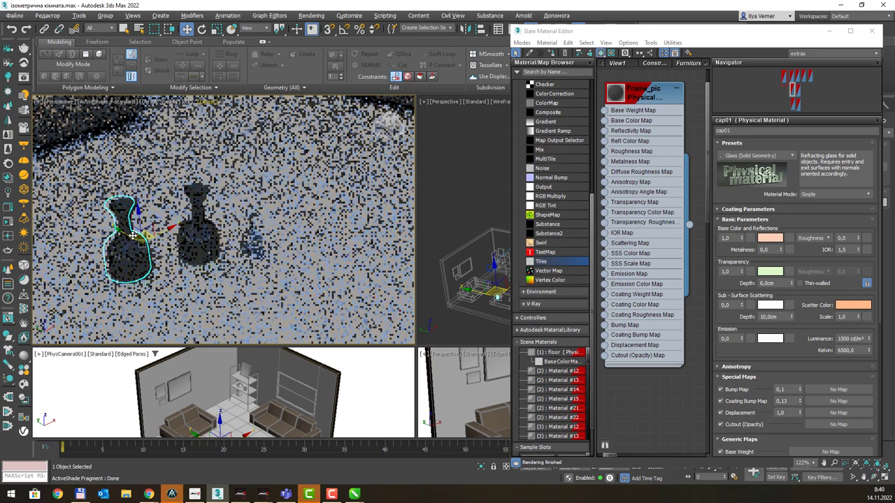
click(446, 286)
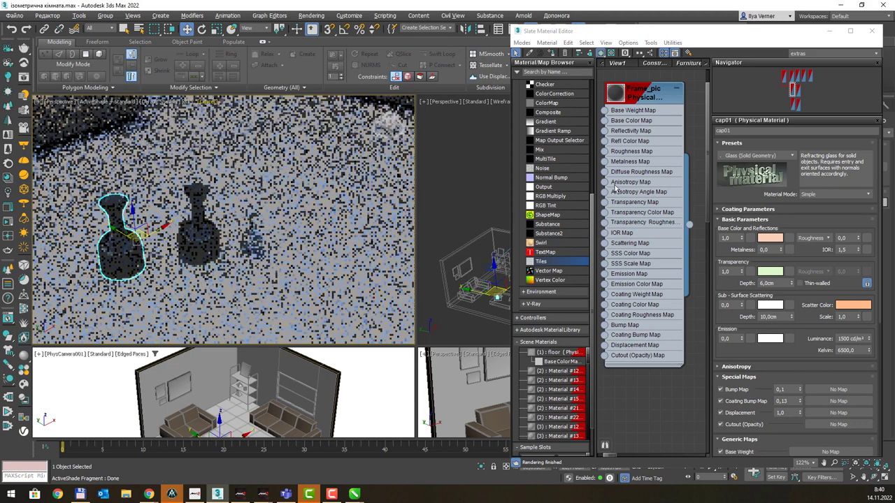
Step: Add a new Physical Material node, Material #232, to the Slate node view
scroll(649, 153, down, 2)
scroll(649, 153, down, 2)
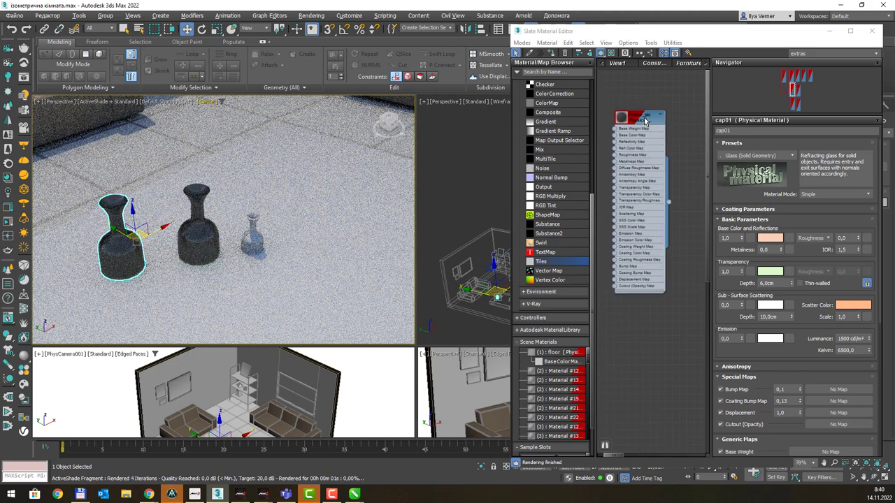
mouse_move(649, 153)
shift+mouse_down()
mouse_move(669, 303)
mouse_move(652, 121)
shift+mouse_up()
Step: Delete the stray material node and inspect the Boock_coat material's parameters
key(Delete)
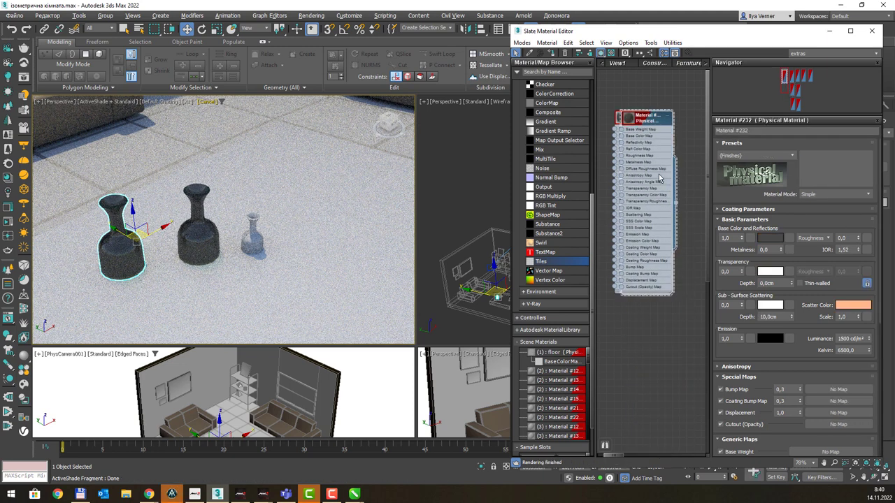
scroll(636, 343, down, 3)
scroll(636, 343, down, 2)
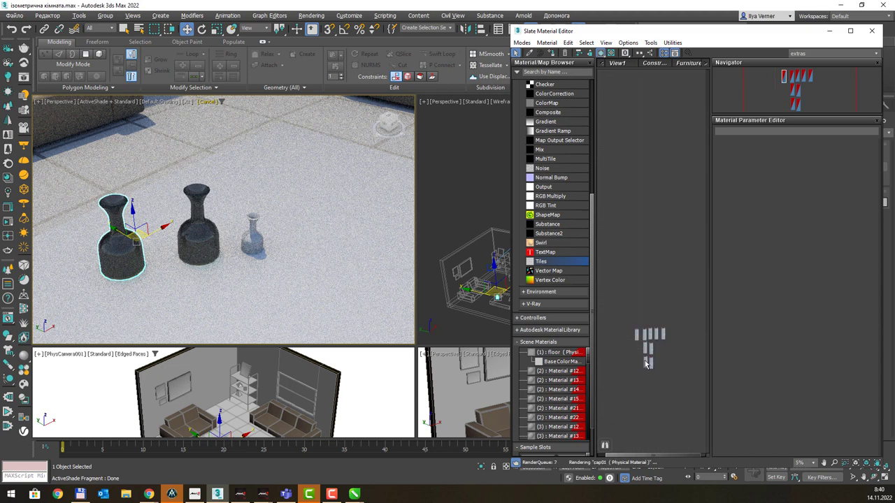
scroll(649, 334, up, 3)
mouse_move(648, 334)
middle_down()
mouse_move(654, 224)
mouse_move(660, 234)
middle_up()
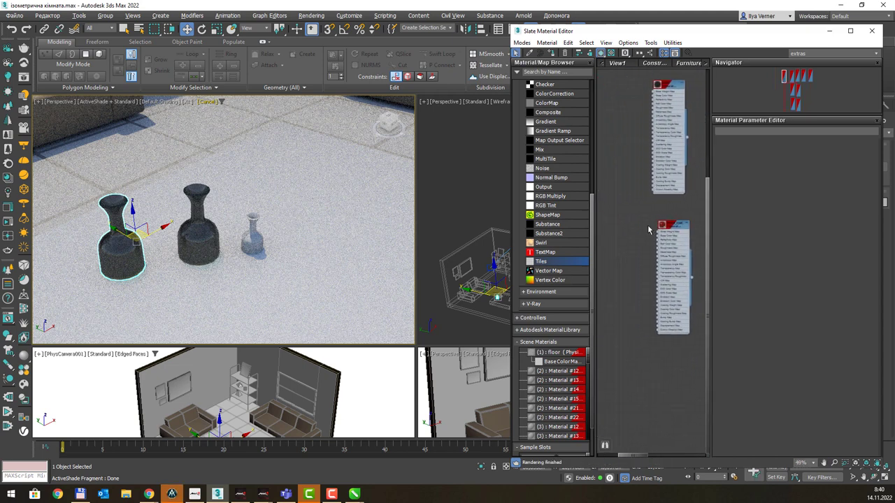
scroll(649, 229, down, 2)
double_click(673, 233)
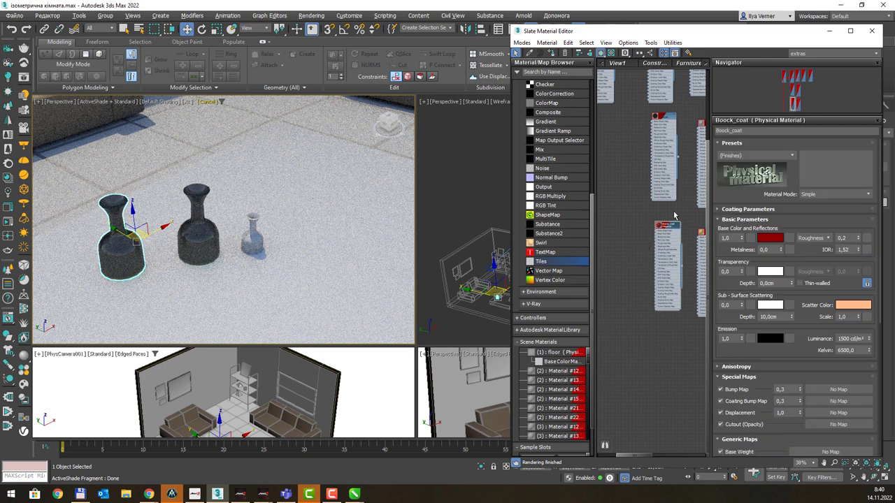
Step: Open the cap01 material and copy its node as Material #233
middle_drag(665, 119, 637, 231)
double_click(637, 231)
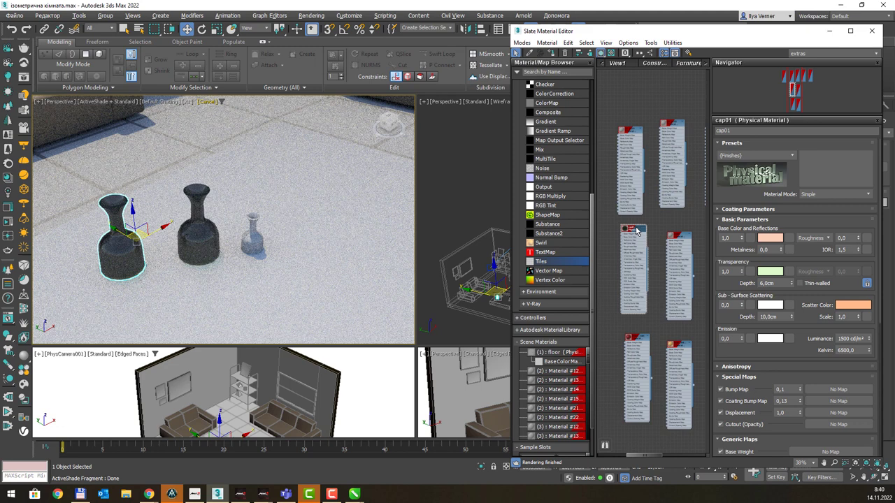
mouse_move(636, 231)
middle_down()
mouse_move(670, 251)
mouse_move(703, 242)
middle_up()
scroll(670, 252, up, 4)
scroll(670, 252, up, 4)
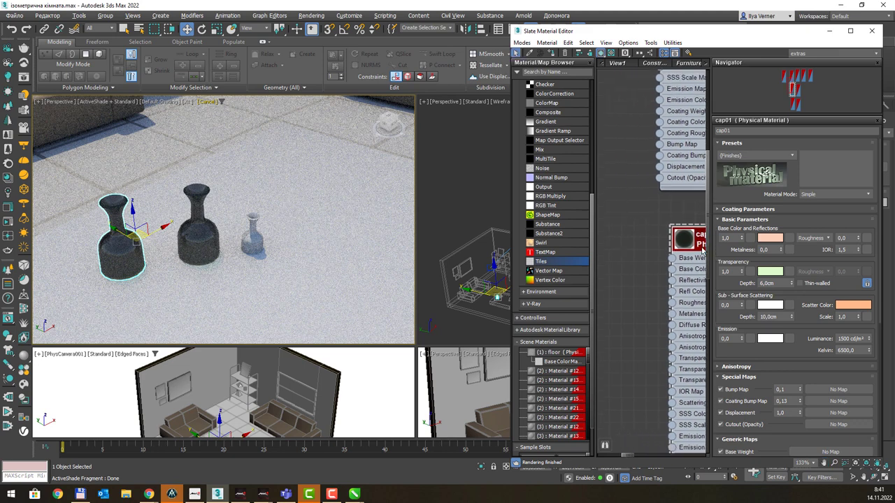
shift+drag(703, 241, 634, 244)
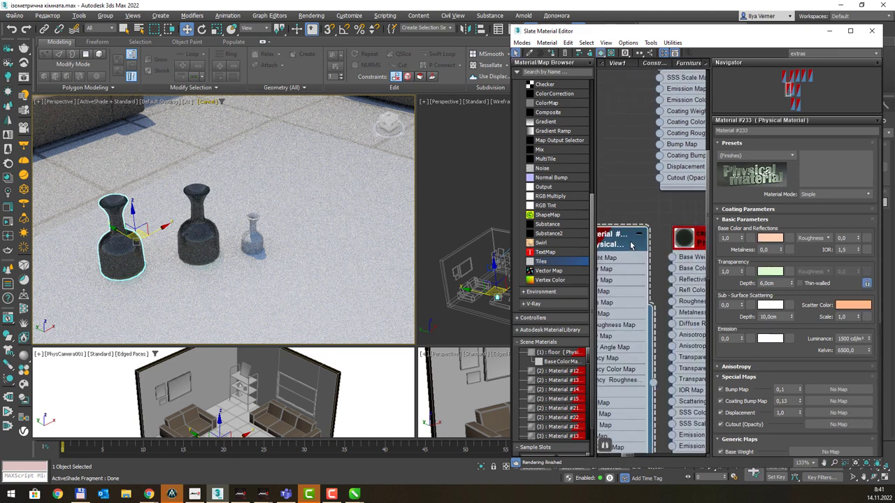
Step: Assign Material #233 to the cloned vase and switch it to the Glass (Thin Geometry) preset
right_click(628, 242)
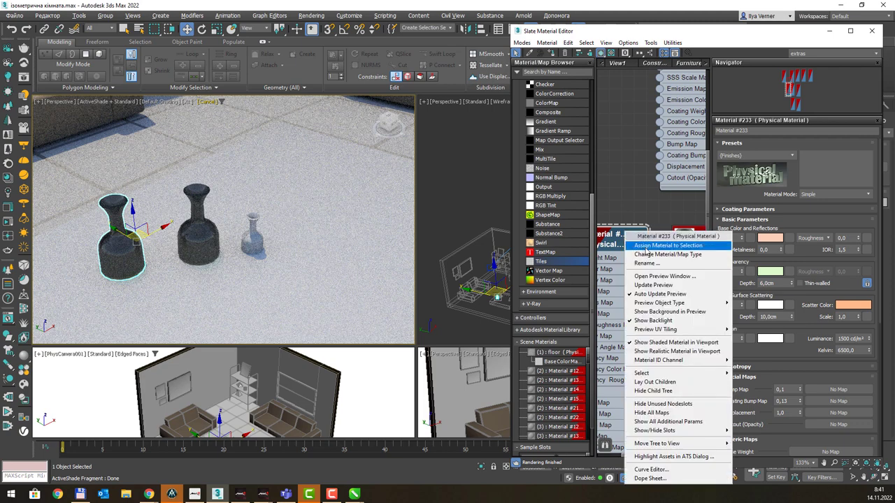
click(645, 246)
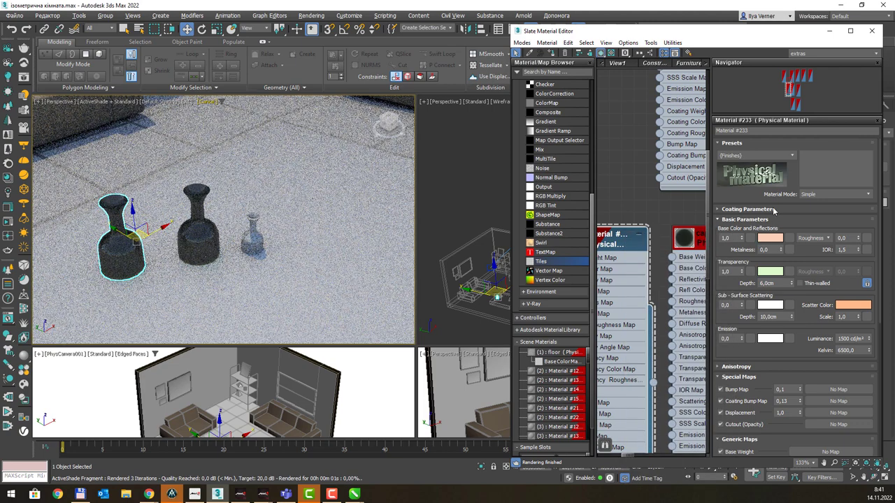
click(757, 155)
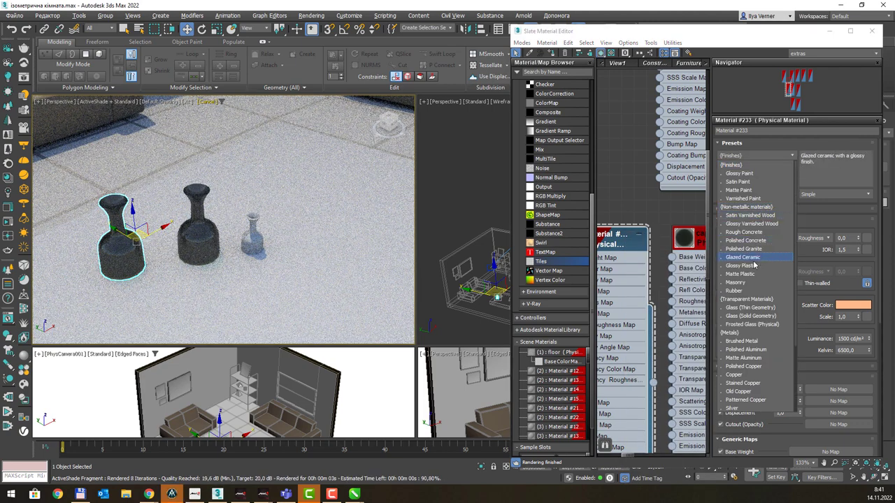
click(751, 307)
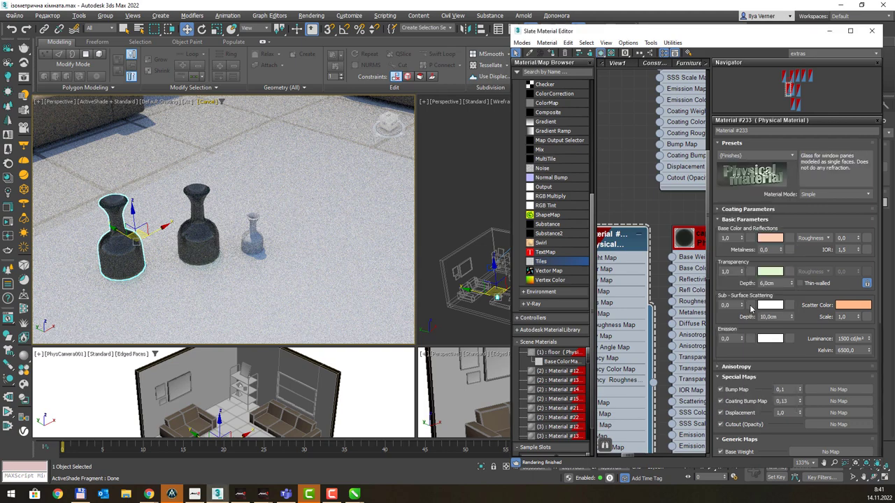
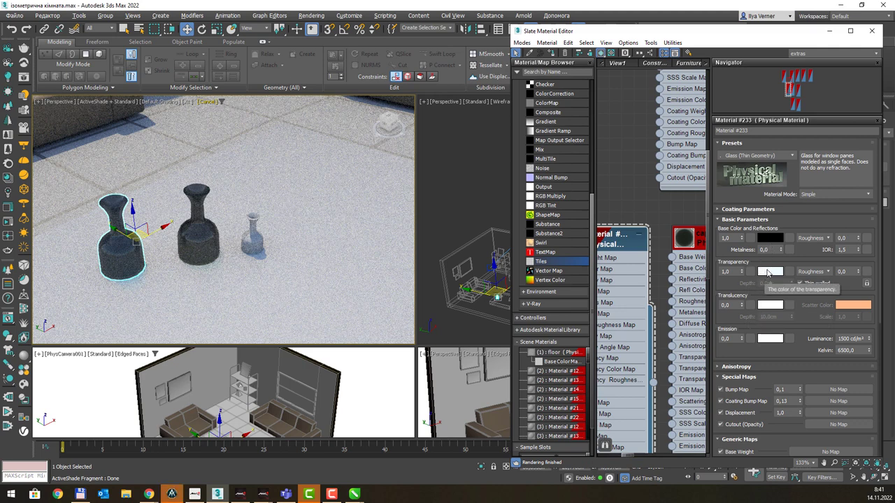
Step: Set the left vase glass material's transparency colour to a medium blue
click(767, 272)
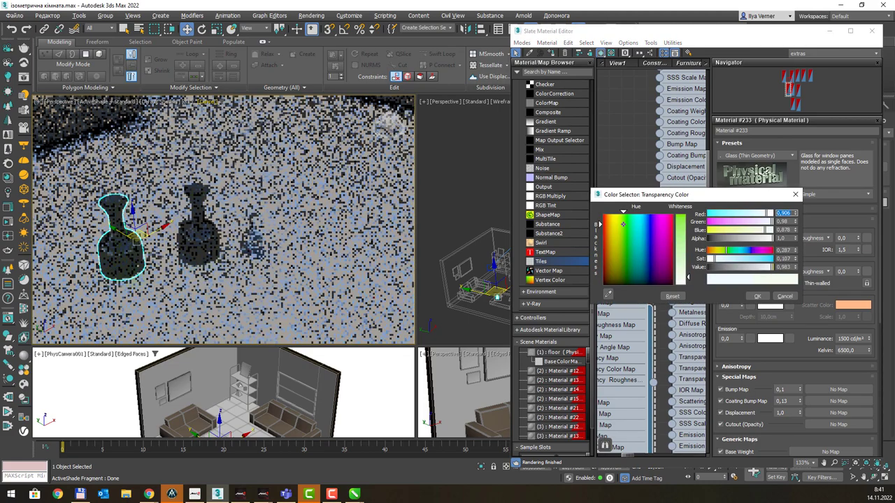
click(757, 296)
click(764, 277)
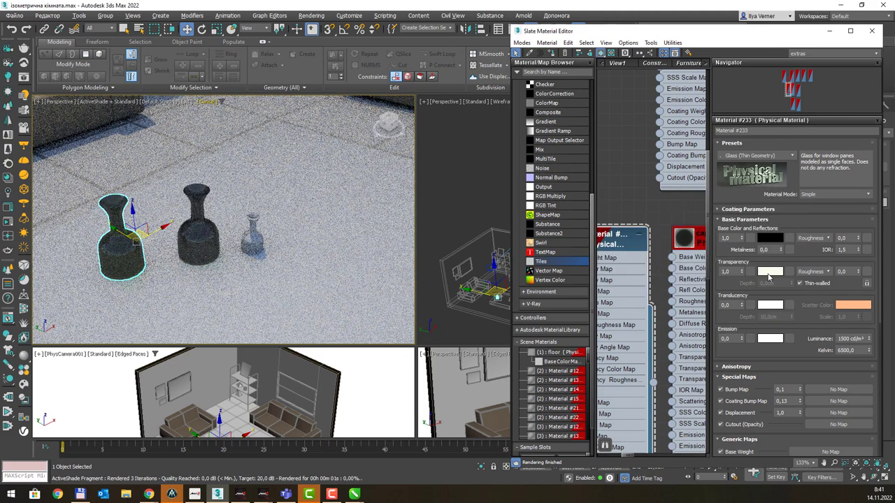
click(646, 245)
drag(688, 278, 689, 228)
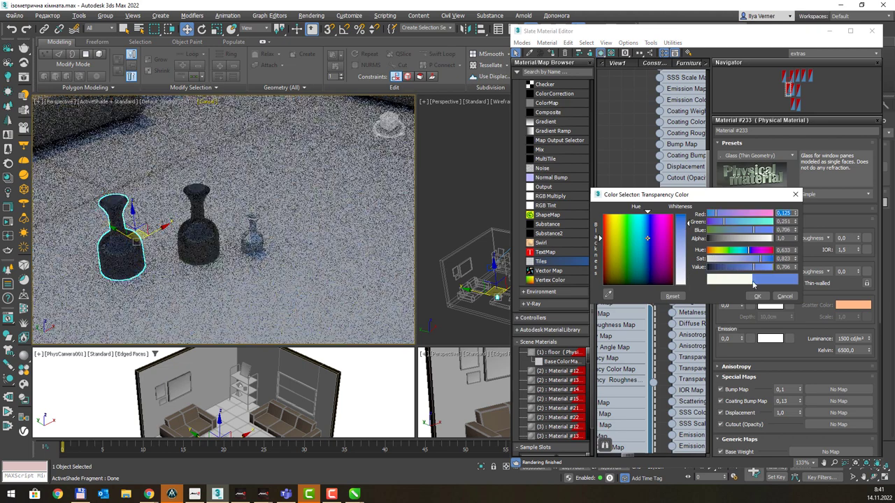
click(756, 296)
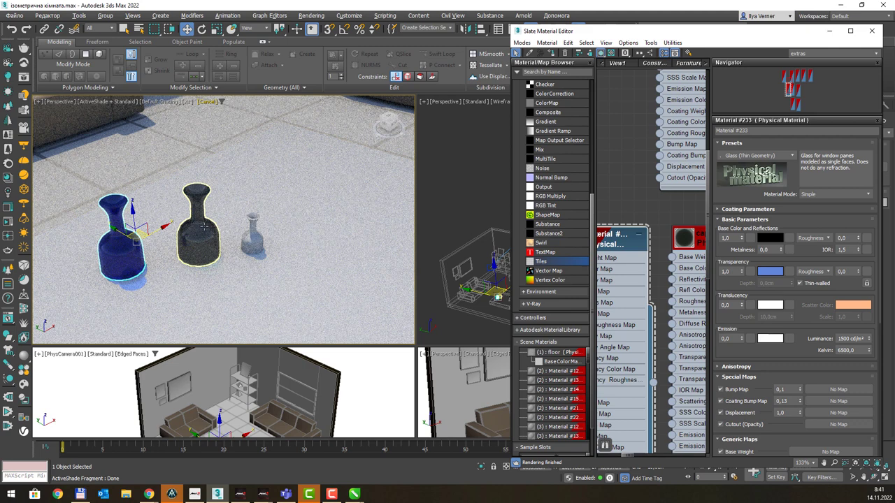
Step: Bring the cap01 material node into view and display its parameters
drag(627, 243, 644, 239)
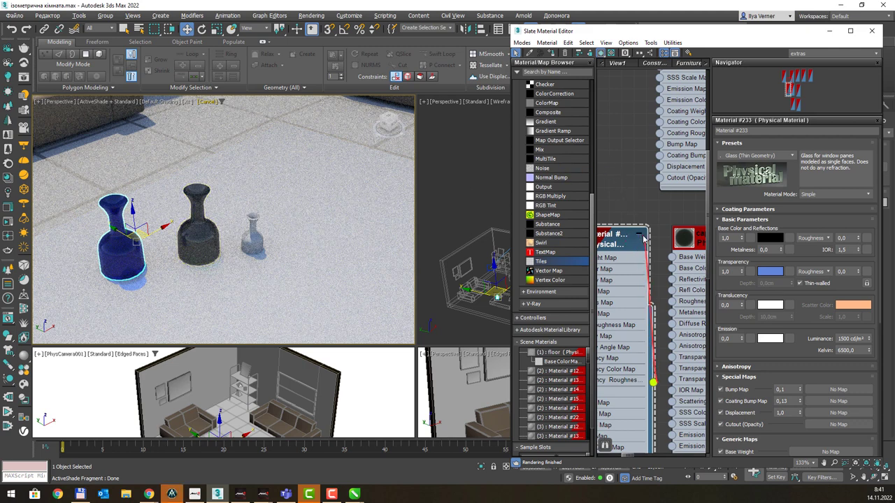
middle_drag(677, 237, 629, 235)
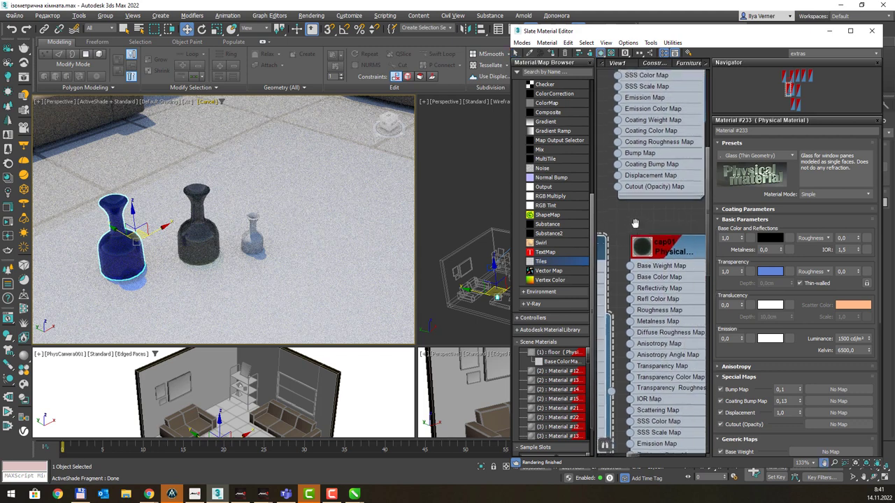
double_click(663, 249)
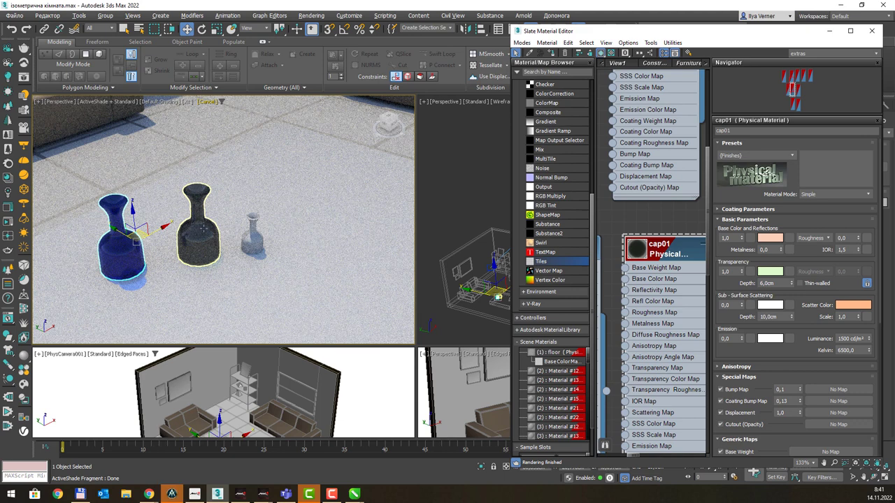
Step: Select the small vase and apply the Glazed Ceramic preset to its cap02 material
click(253, 234)
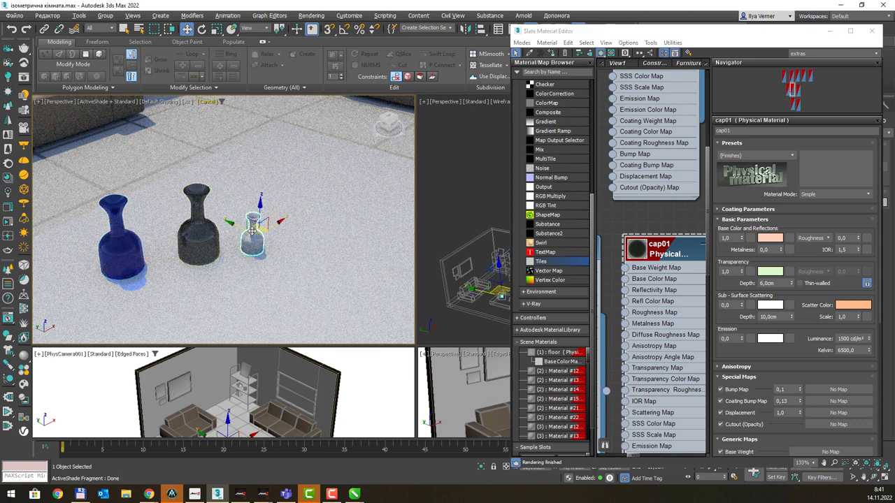
scroll(616, 266, down, 2)
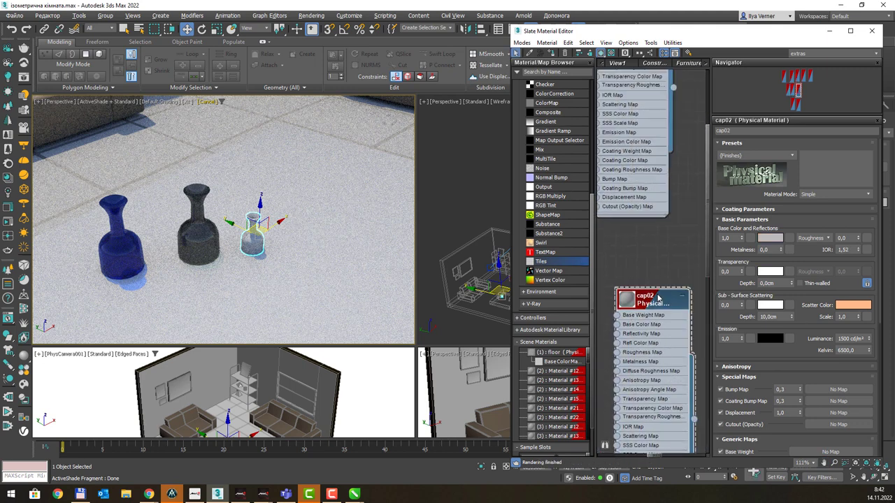
right_click(658, 299)
click(710, 72)
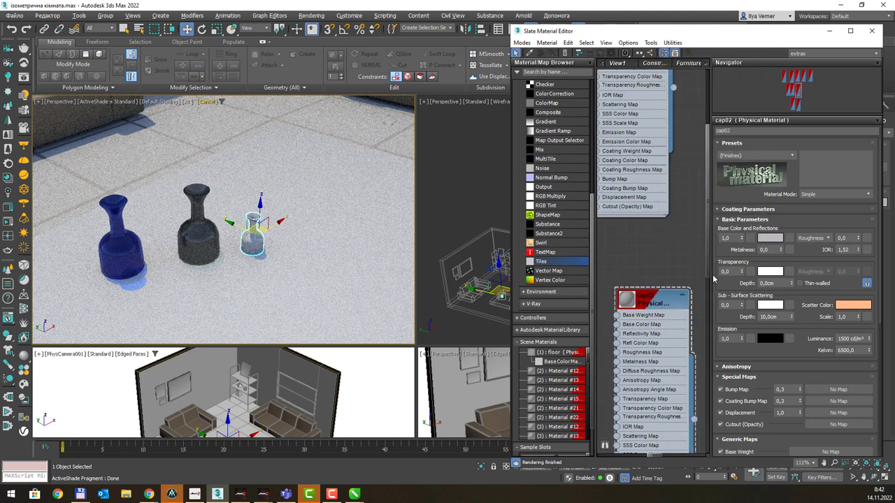
click(793, 156)
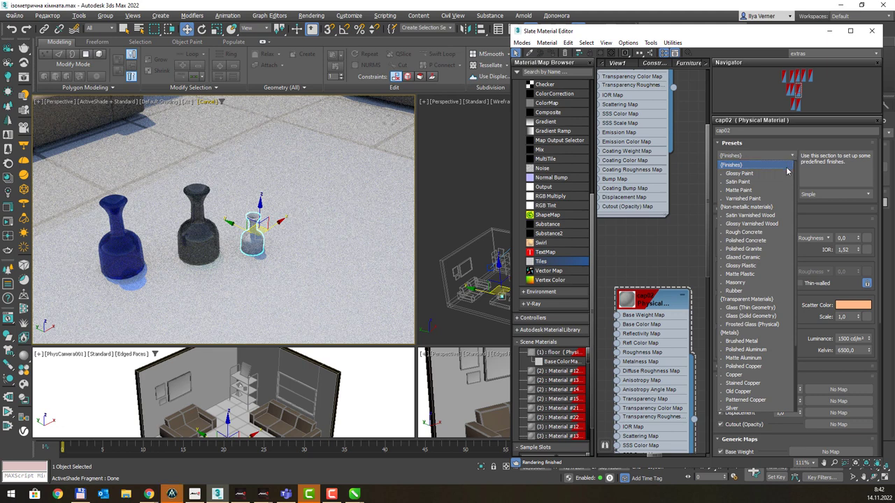
click(759, 263)
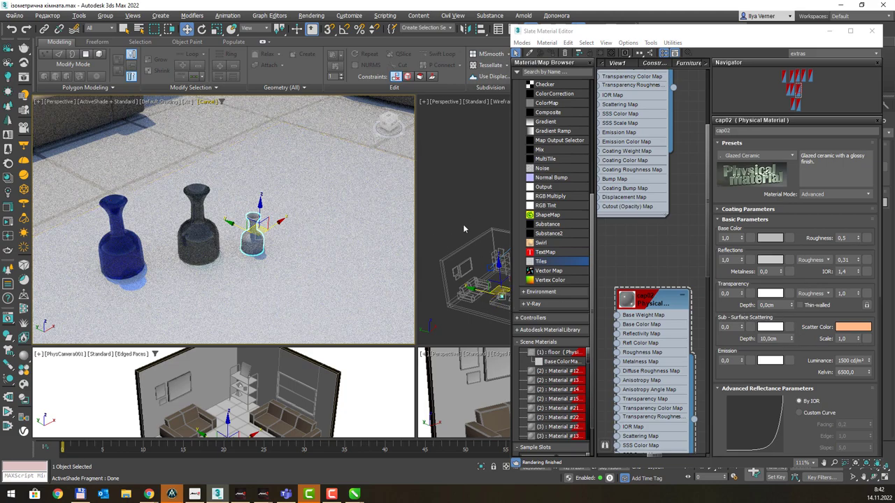
scroll(308, 180, down, 2)
Step: Zoom the ActiveShade view out to the whole living room and compare it with the CorelDRAW reference
scroll(308, 179, down, 1)
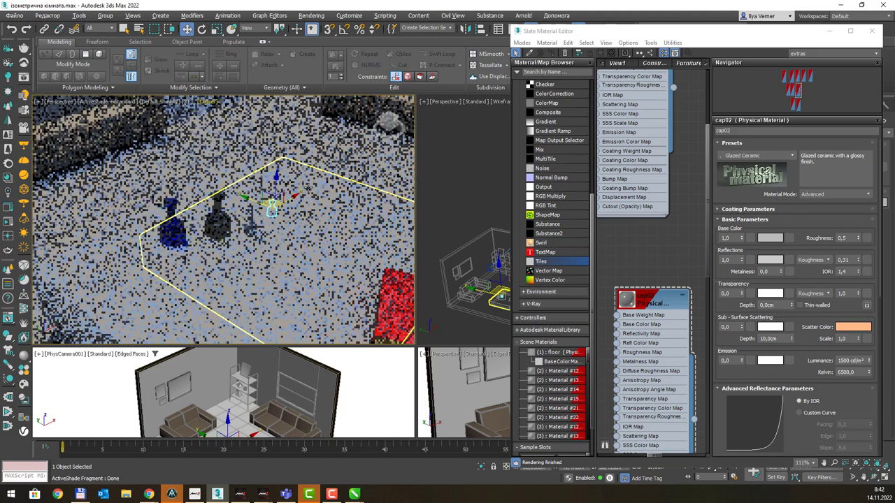
scroll(309, 177, down, 1)
scroll(308, 178, down, 1)
scroll(308, 178, down, 1)
scroll(308, 177, down, 1)
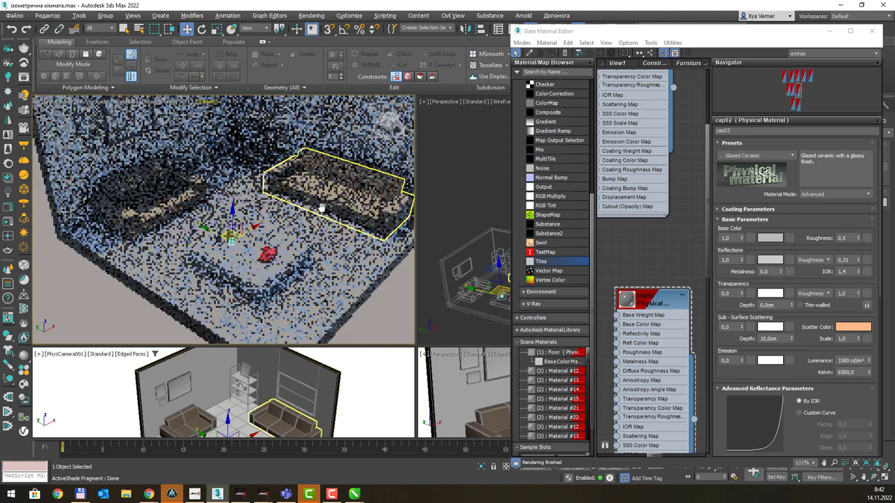
scroll(313, 218, down, 1)
scroll(311, 224, down, 1)
scroll(308, 236, down, 2)
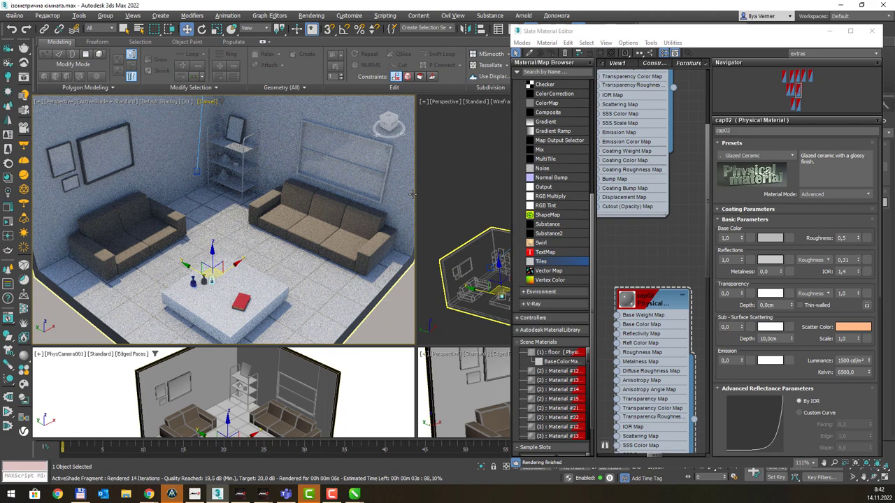
key(alt+Tab)
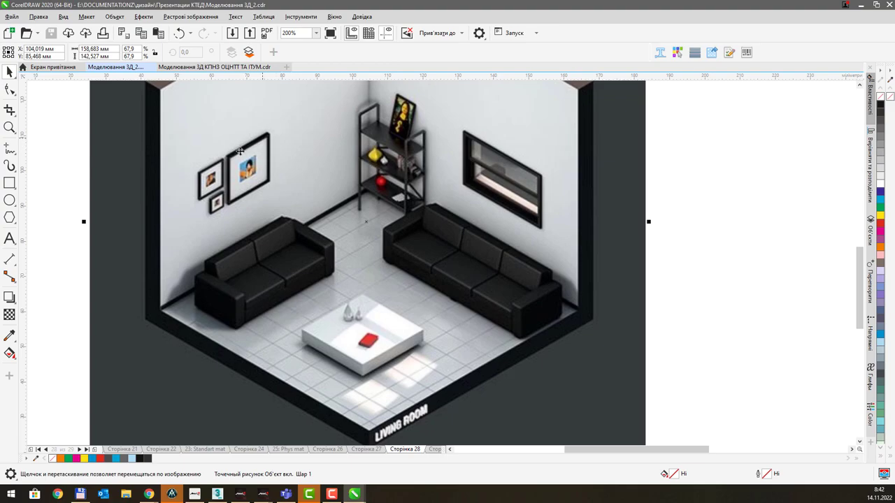
key(alt+Tab)
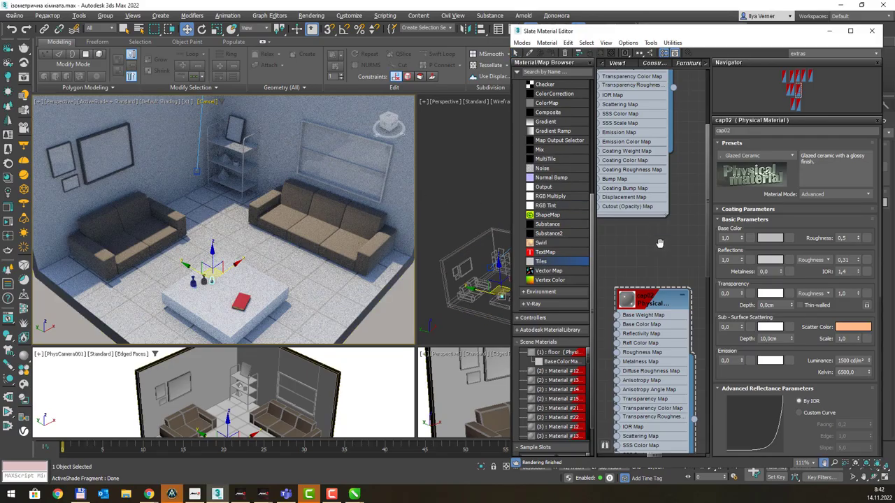
Step: Open the Window_Frame material from the Construction node view in the maximized Slate editor, then restore its size
scroll(659, 244, down, 2)
scroll(665, 235, down, 2)
click(655, 64)
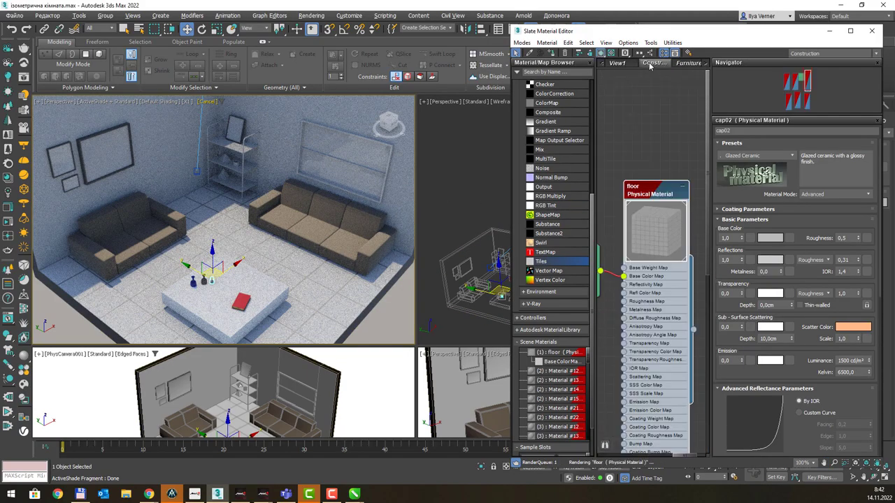
double_click(691, 36)
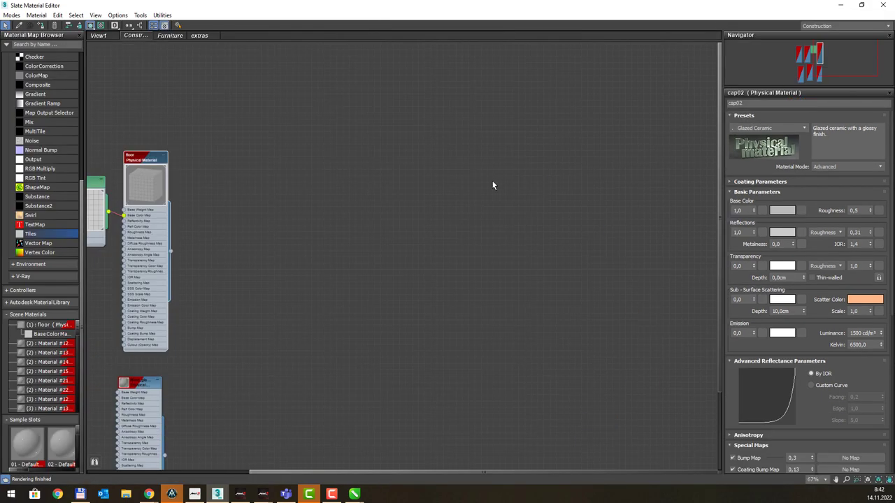
scroll(339, 261, up, 1)
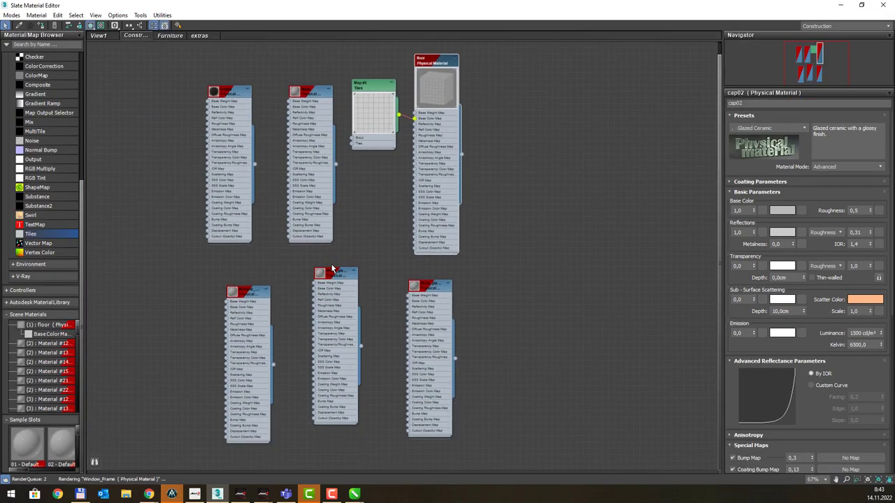
scroll(339, 262, up, 2)
double_click(342, 280)
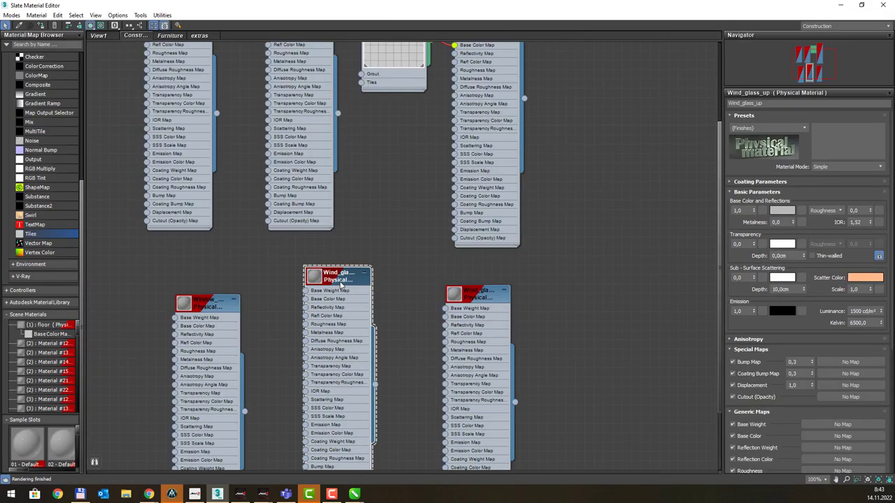
double_click(221, 307)
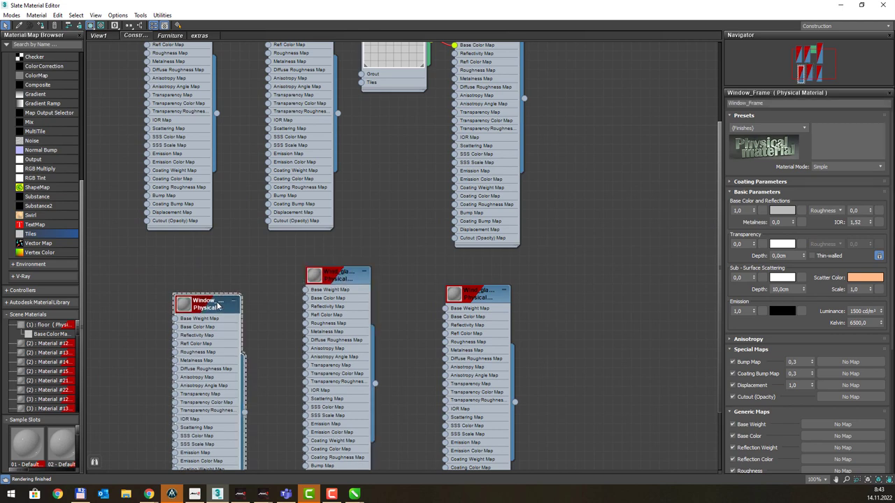
middle_drag(266, 269, 419, 231)
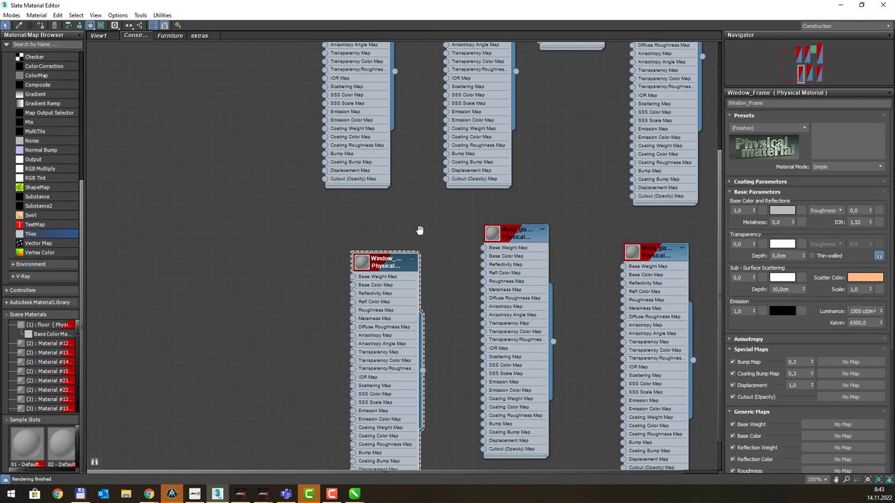
double_click(522, 12)
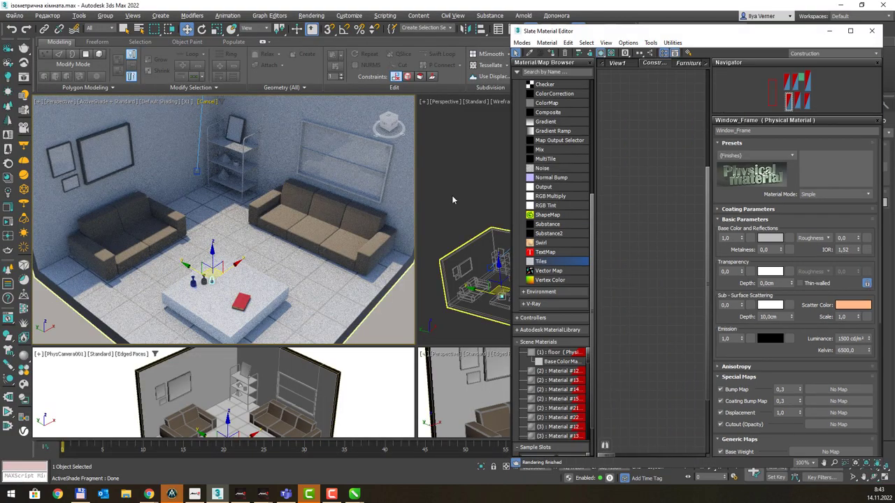
Step: Set the Window_Frame material's roughness to 0,3
double_click(843, 238)
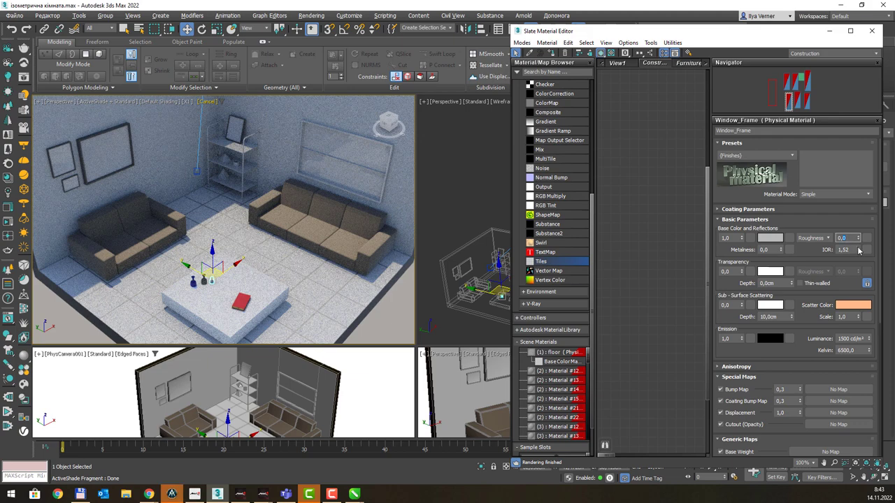
mouse_move(859, 249)
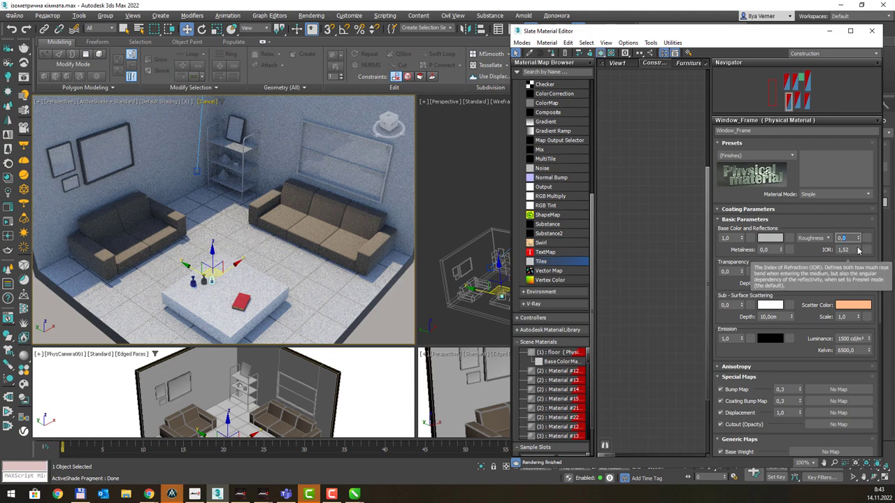
text(0,3)
key(Return)
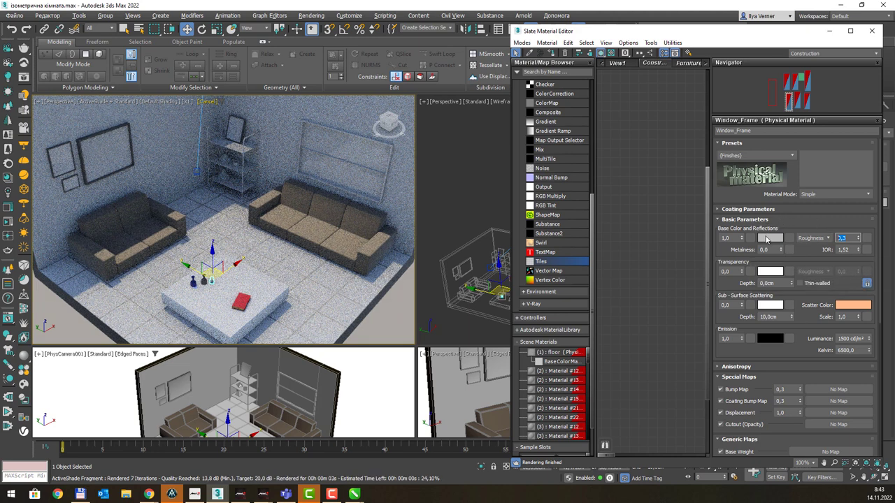
Step: Darken the Window_Frame base colour to a near-black grey of about 0.07
click(767, 240)
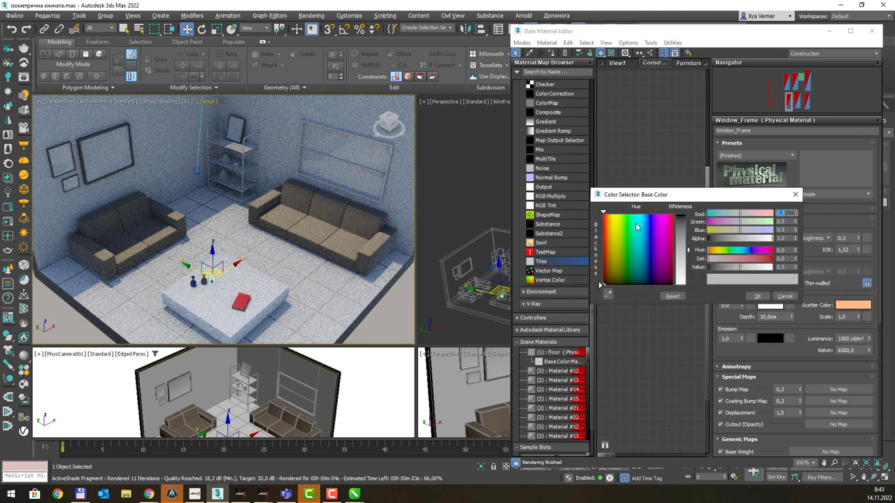
click(688, 242)
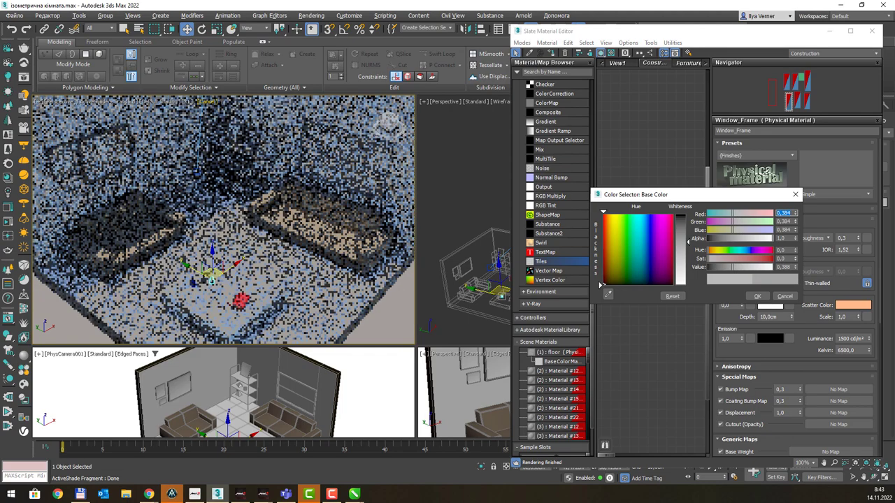
drag(688, 242, 688, 223)
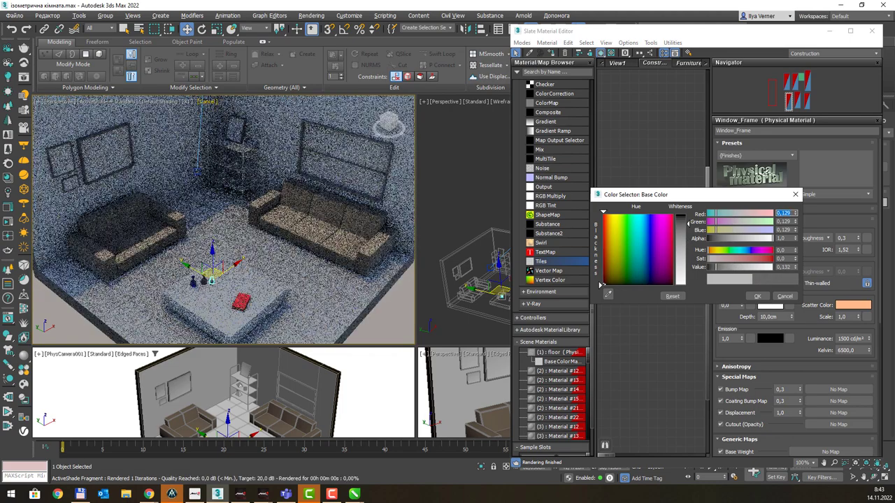
drag(688, 224, 690, 222)
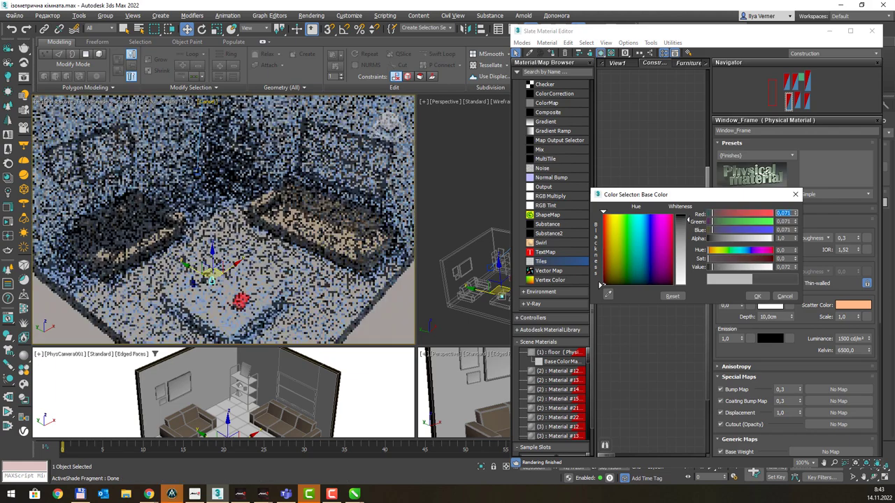
click(754, 296)
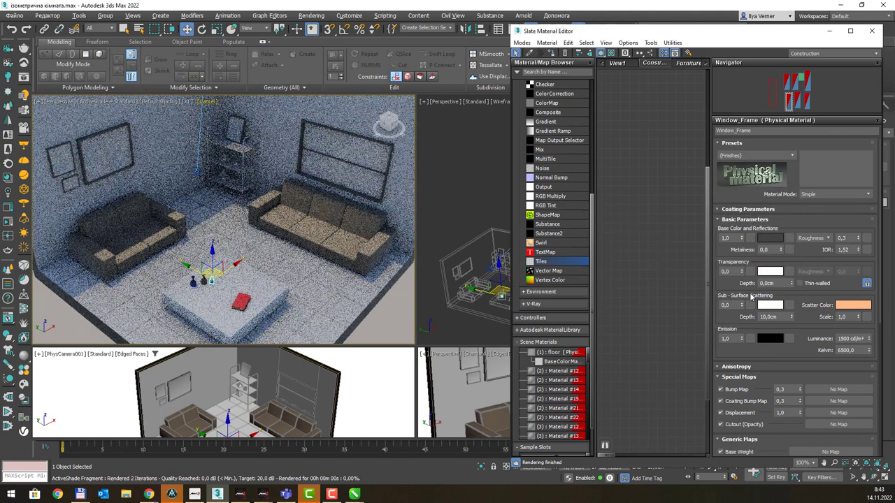
Step: Zoom and pan the ActiveShade view to a close-up of the window frame
click(335, 160)
scroll(348, 176, up, 2)
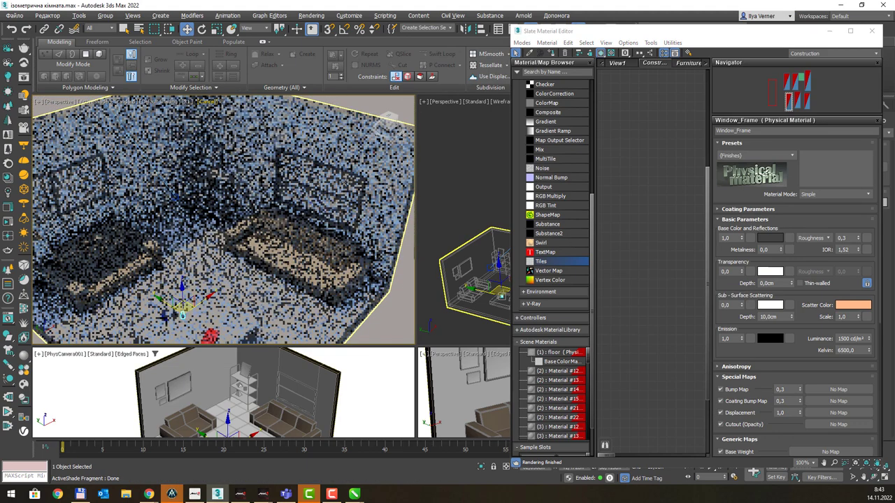
scroll(357, 187, up, 3)
scroll(343, 189, up, 2)
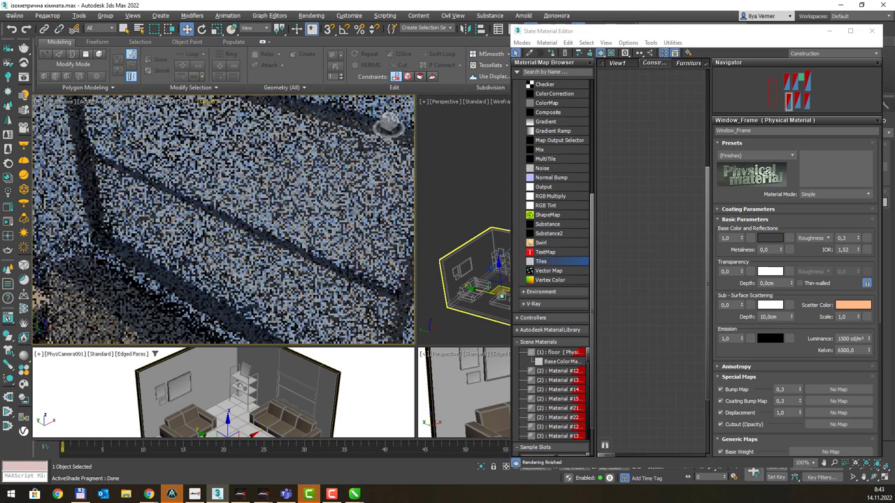
scroll(342, 189, up, 2)
middle_drag(340, 189, 300, 191)
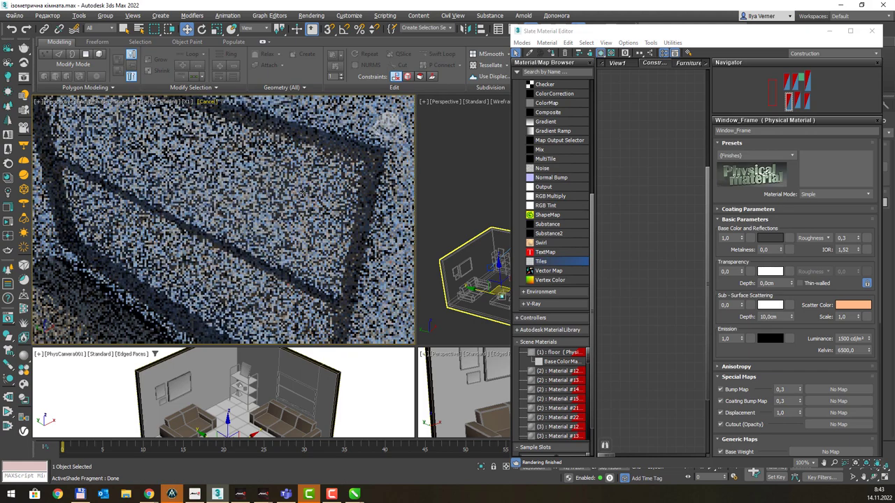
Step: Zoom and pan the Slate node view to centre the Window_Frame material node
click(670, 213)
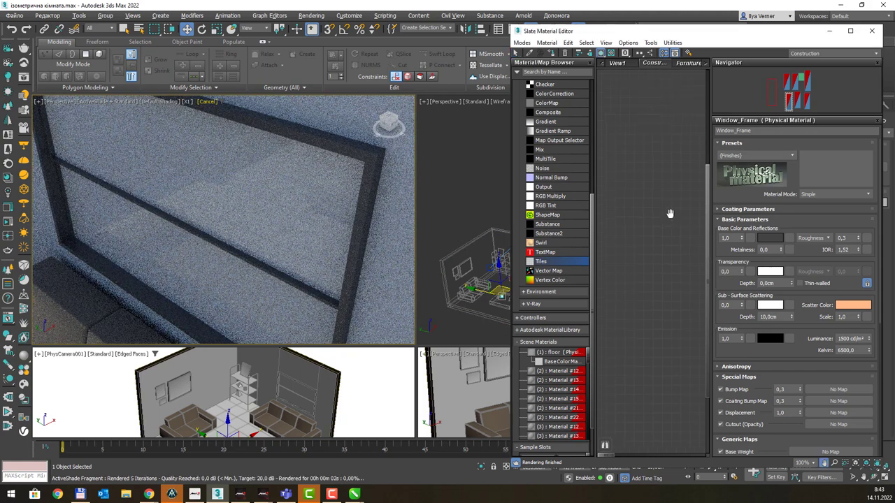
scroll(657, 201, down, 5)
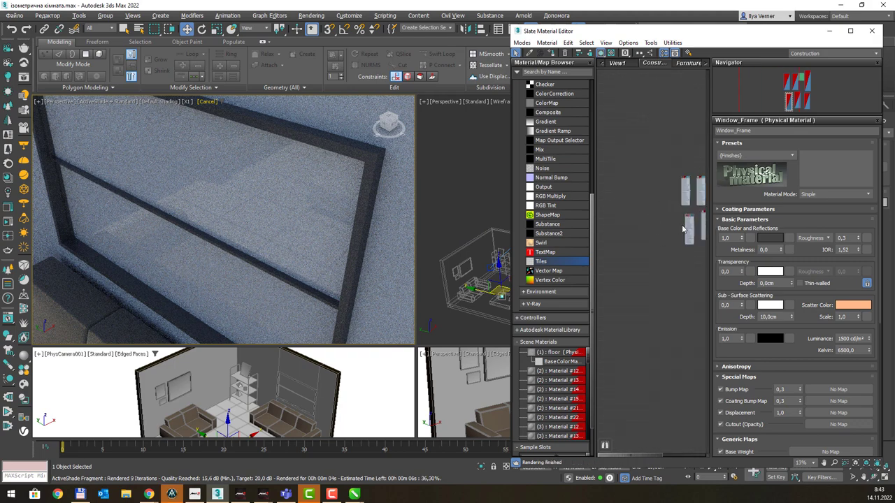
scroll(682, 225, up, 2)
scroll(672, 234, up, 2)
scroll(661, 244, up, 2)
scroll(650, 257, up, 2)
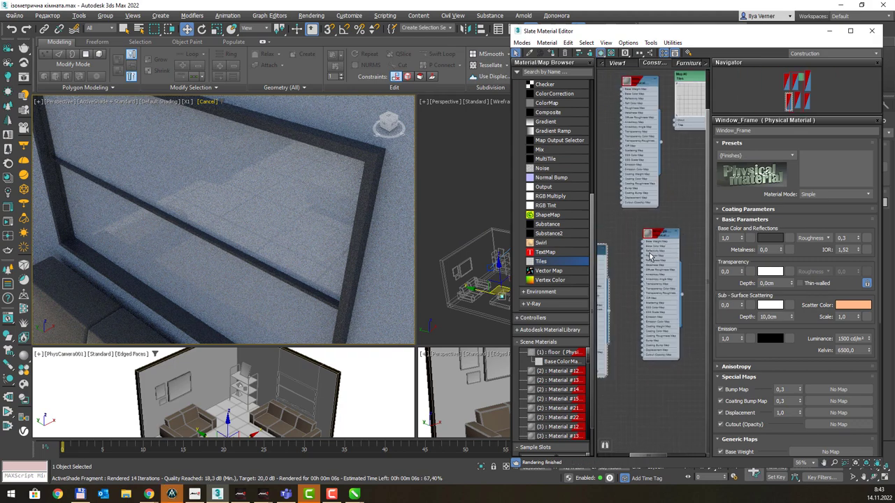
scroll(649, 256, up, 2)
scroll(649, 256, up, 1)
scroll(649, 255, up, 2)
scroll(649, 253, up, 1)
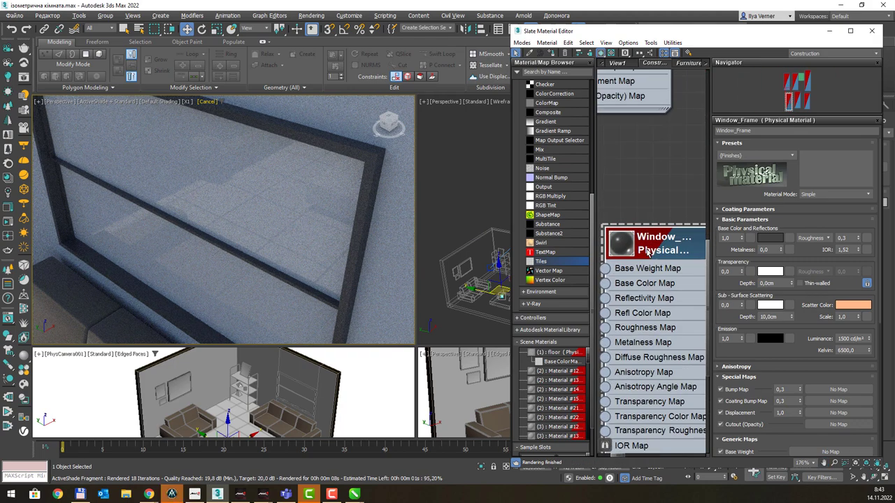
scroll(649, 253, down, 1)
scroll(653, 251, down, 1)
middle_drag(654, 229, 687, 214)
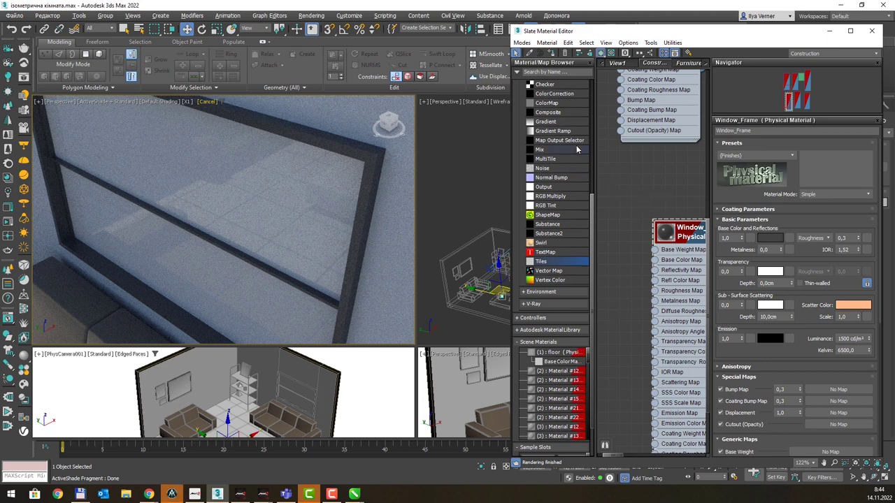
Step: Add a Noise map node and wire it into Window_Frame's Bump Map input
drag(595, 204, 595, 174)
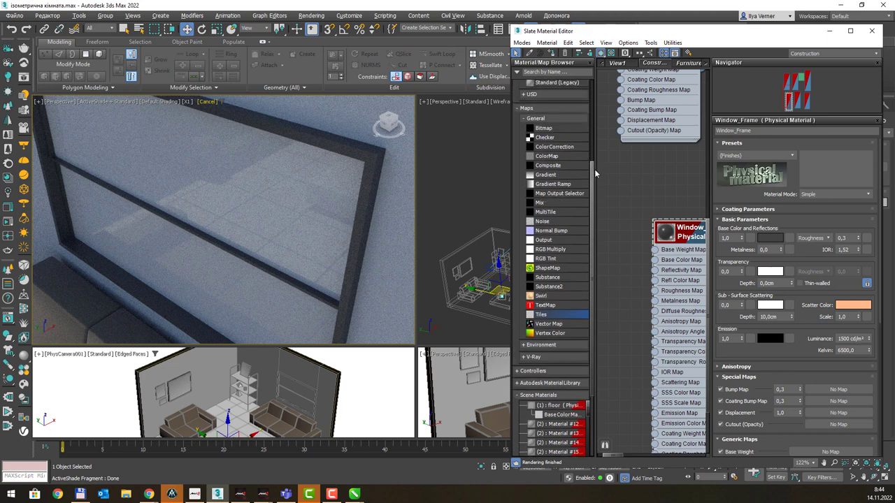
click(568, 222)
mouse_move(612, 242)
mouse_down()
mouse_move(620, 238)
mouse_move(596, 243)
mouse_up()
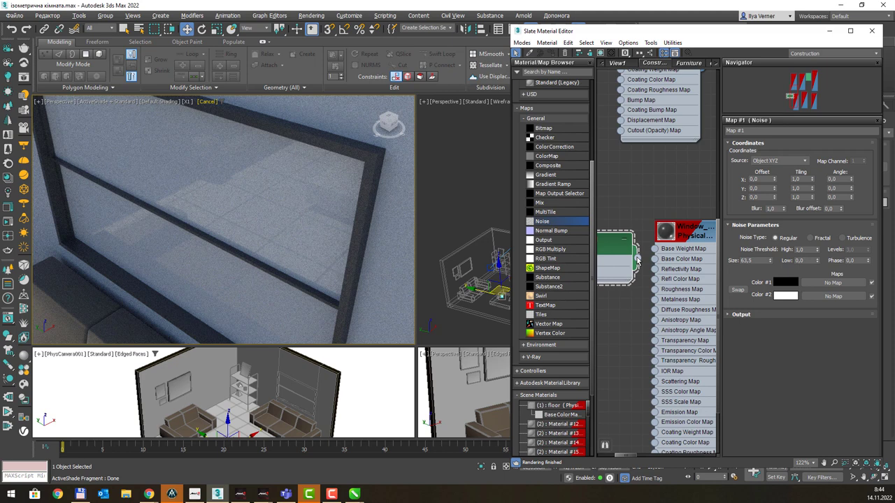
middle_drag(677, 325, 675, 261)
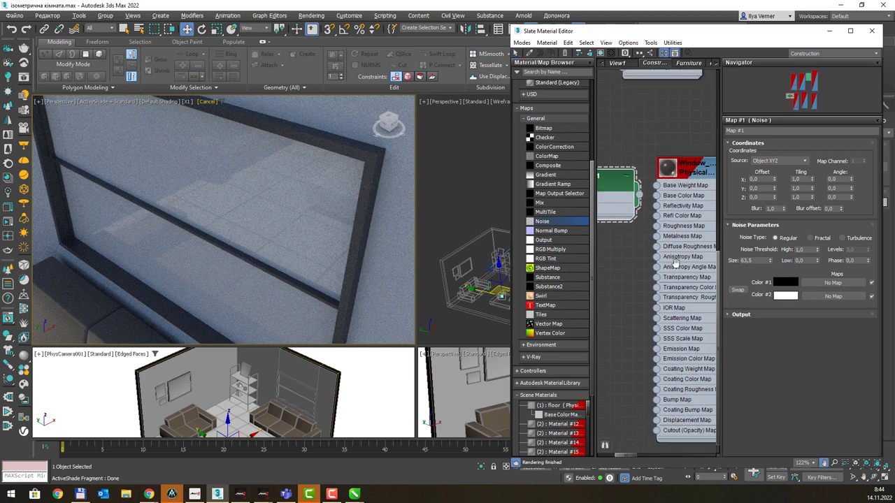
drag(637, 183, 656, 378)
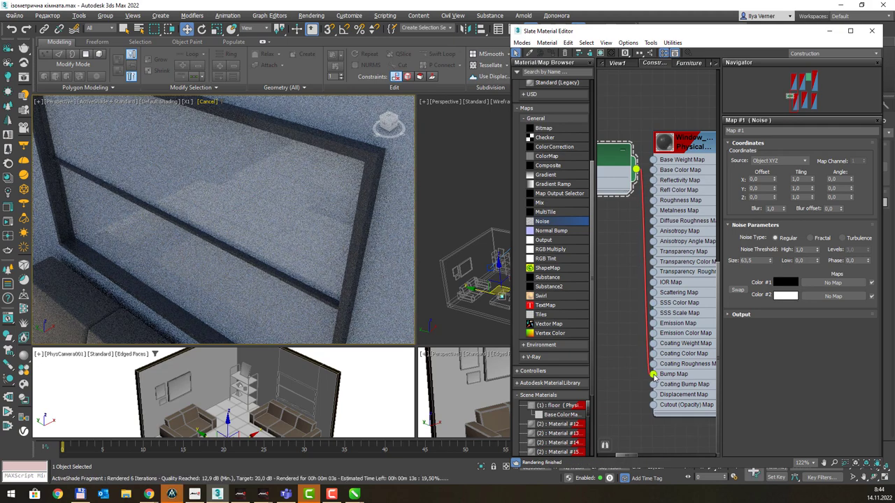
Step: Rearrange the Window_Frame and Noise nodes and display the Noise map's parameters
double_click(664, 145)
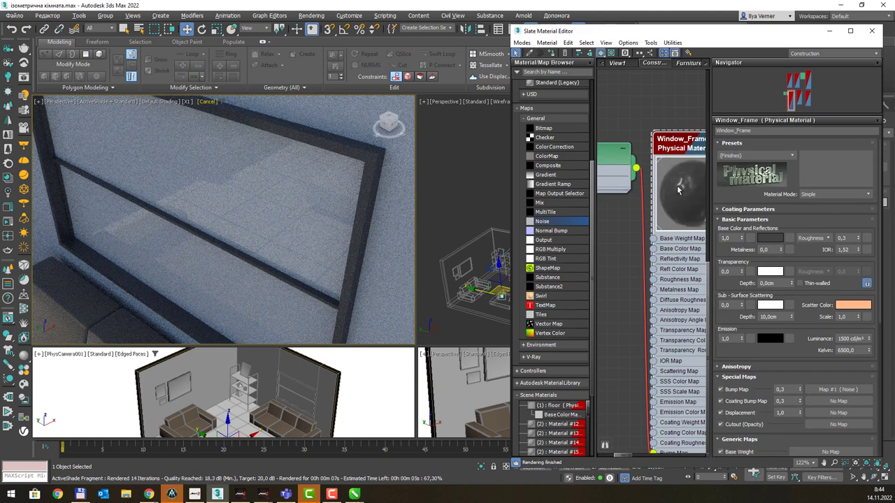
middle_drag(677, 189, 663, 188)
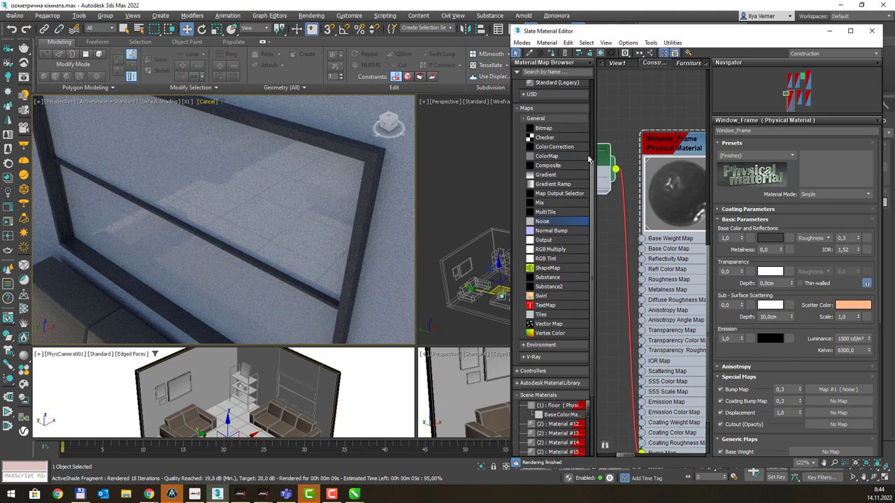
drag(678, 175, 654, 175)
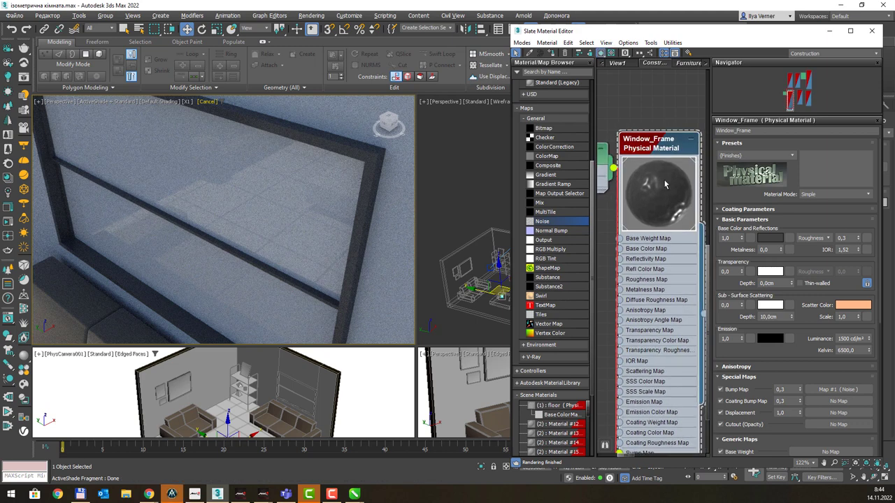
scroll(666, 184, up, 2)
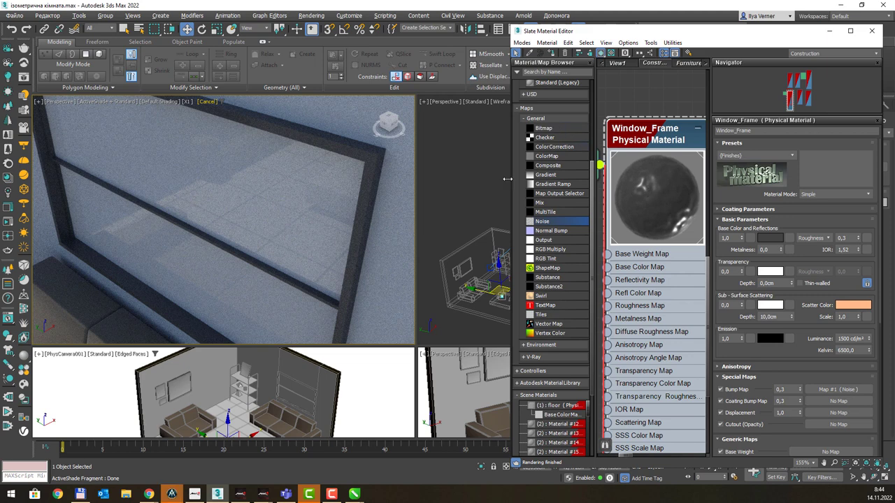
drag(507, 179, 437, 180)
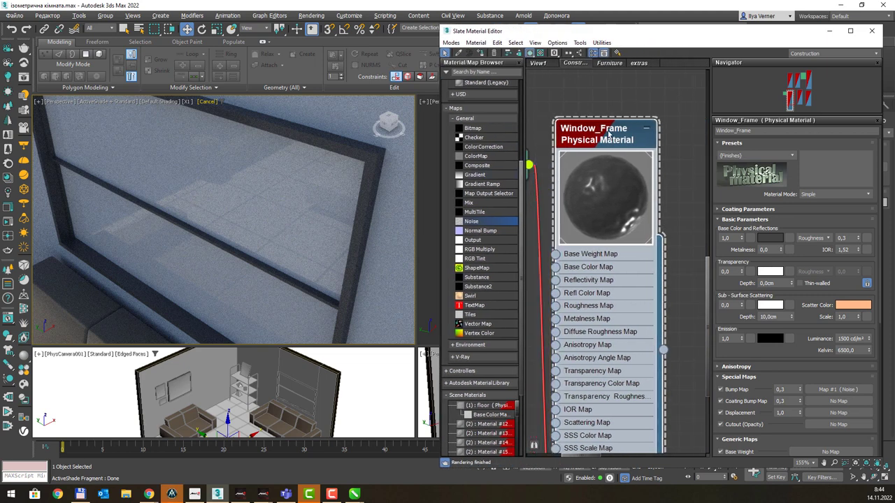
drag(608, 135, 661, 135)
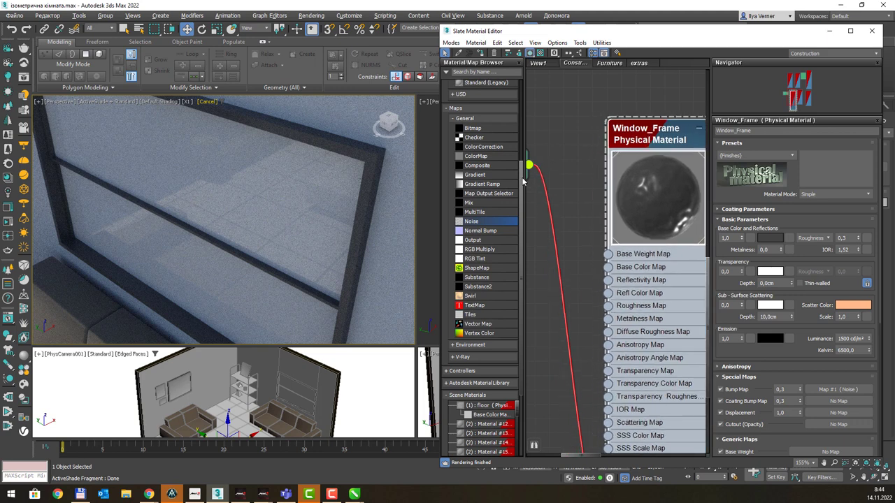
middle_drag(531, 192, 591, 231)
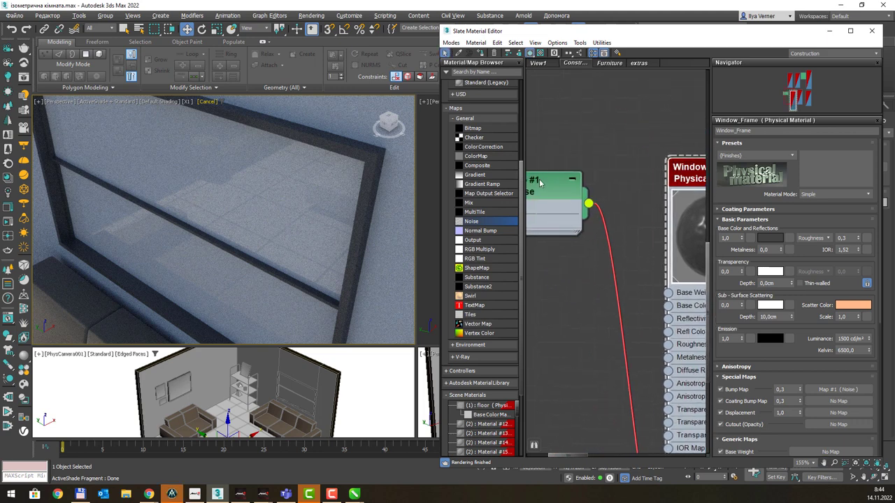
middle_drag(540, 182, 600, 224)
double_click(598, 231)
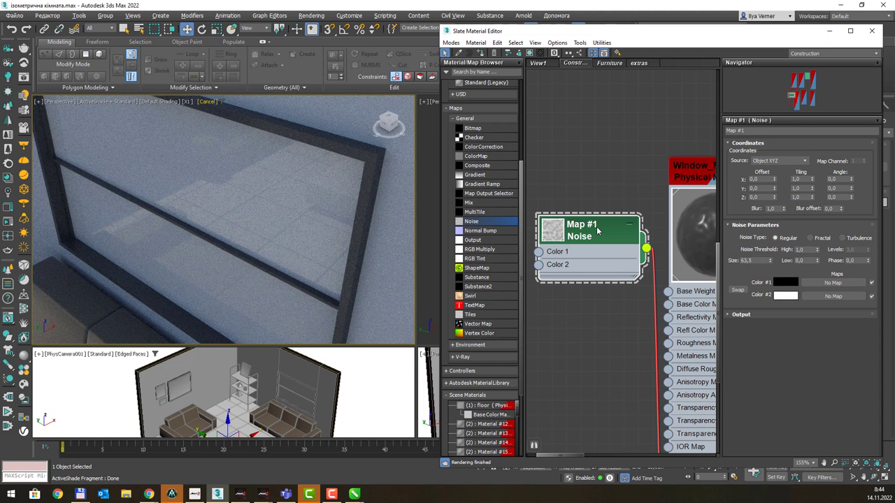
Step: Change the Noise Size, trying 22 and 222, to a final value of 55
double_click(755, 260)
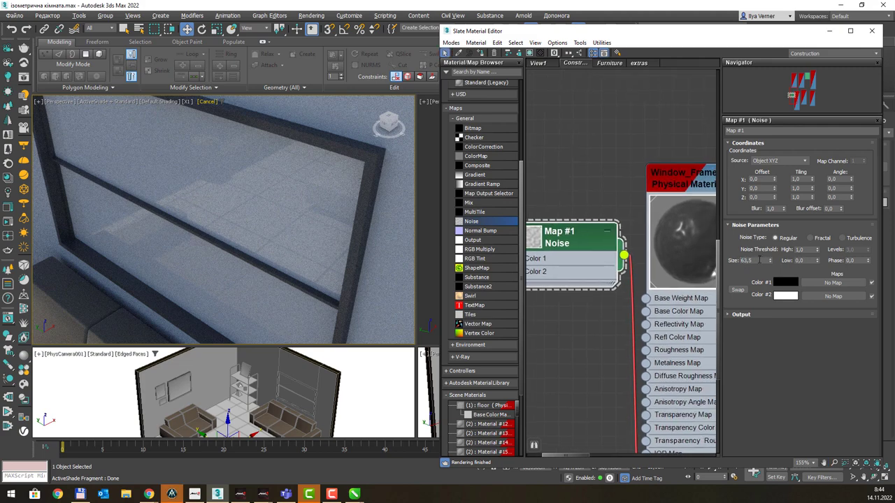
double_click(760, 260)
text(22)
key(Return)
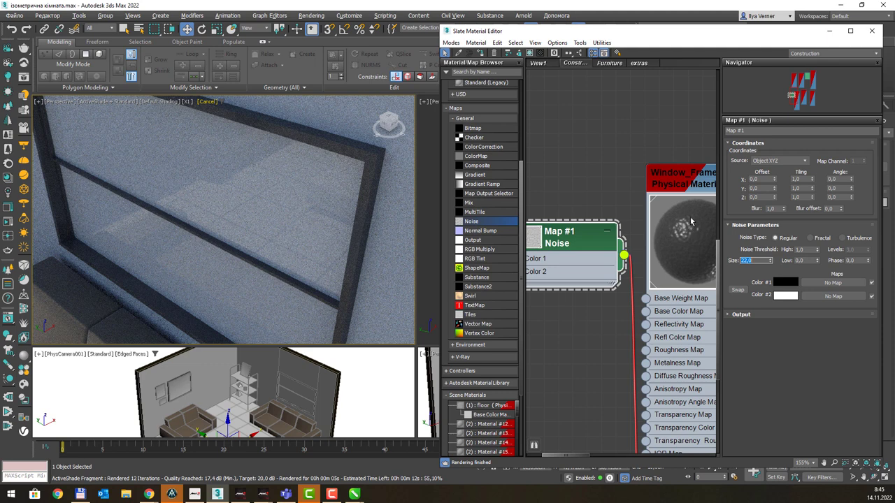
middle_drag(691, 222, 658, 224)
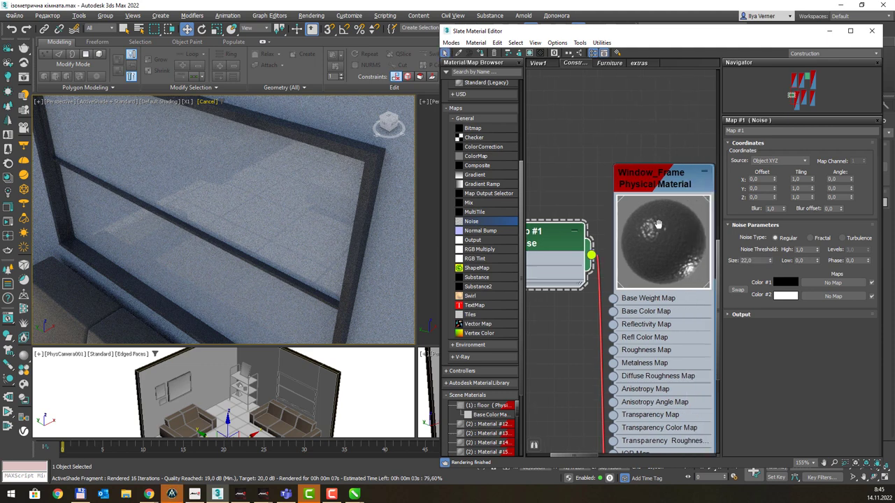
double_click(754, 260)
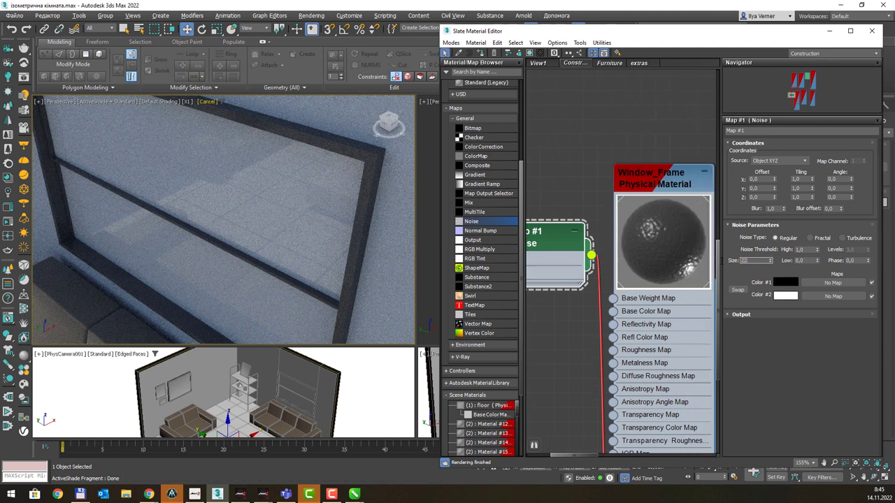
text(222)
key(Return)
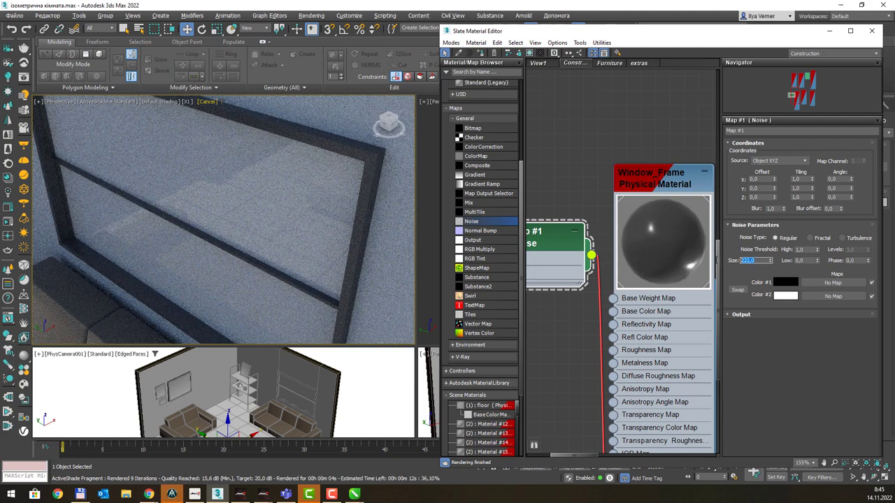
text(55)
key(Return)
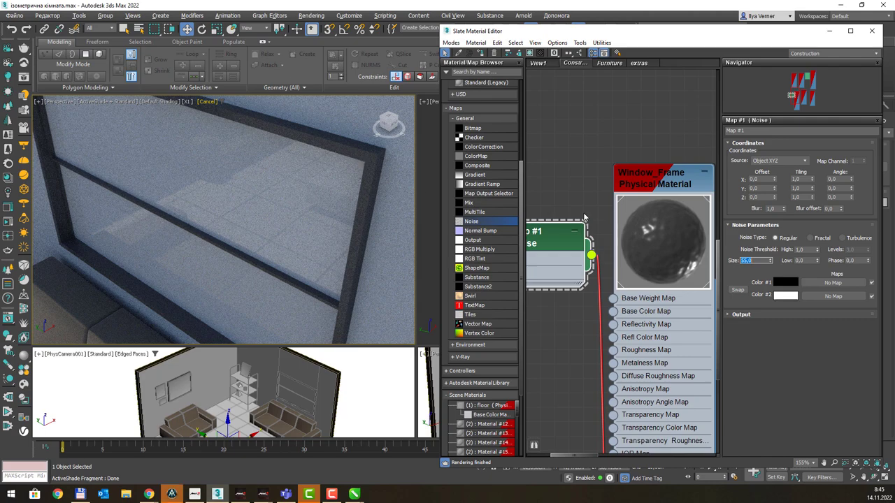
Step: Apply Noise Size 55, adjust the render and node views, and check the CorelDRAW reference
click(356, 186)
scroll(357, 186, down, 4)
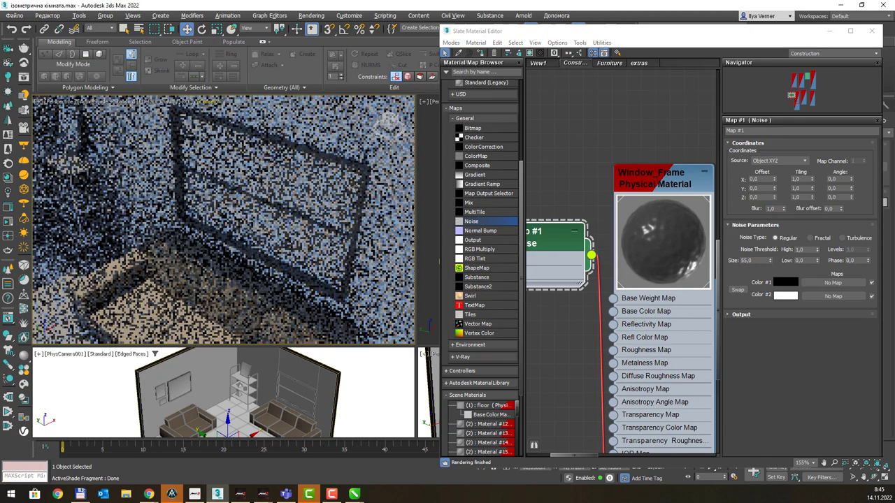
scroll(357, 185, down, 4)
scroll(356, 182, down, 3)
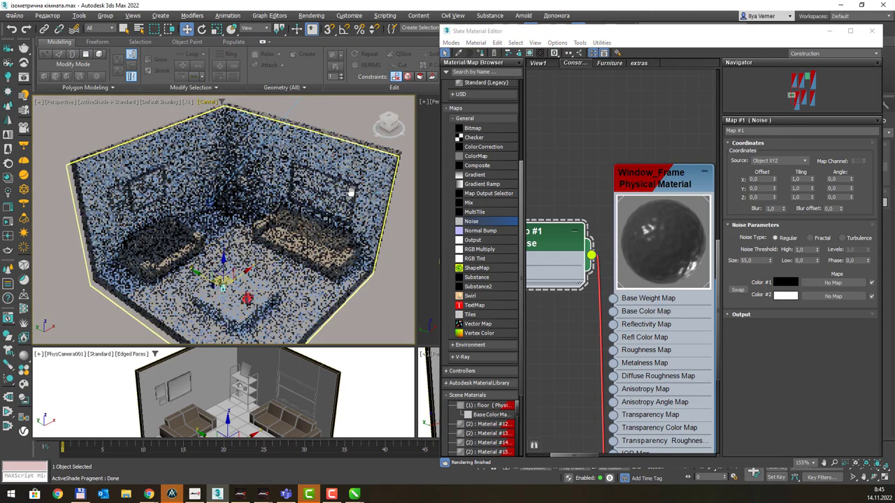
scroll(357, 183, up, 5)
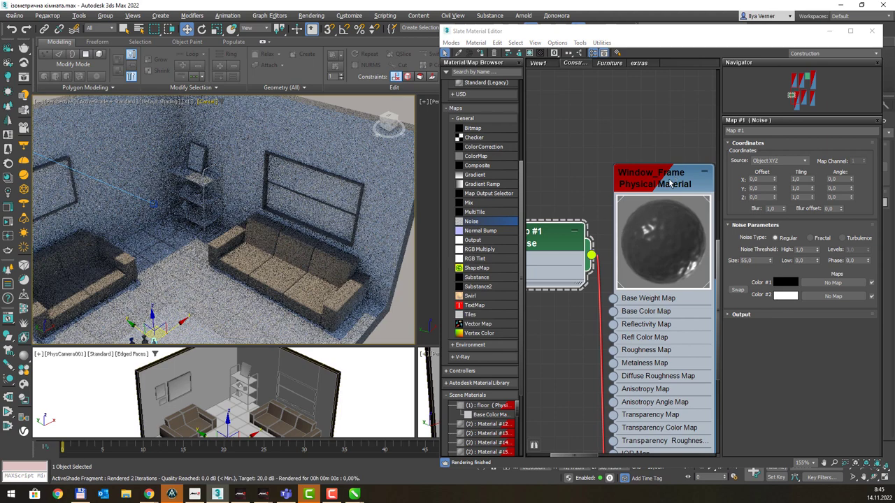
drag(674, 225, 673, 212)
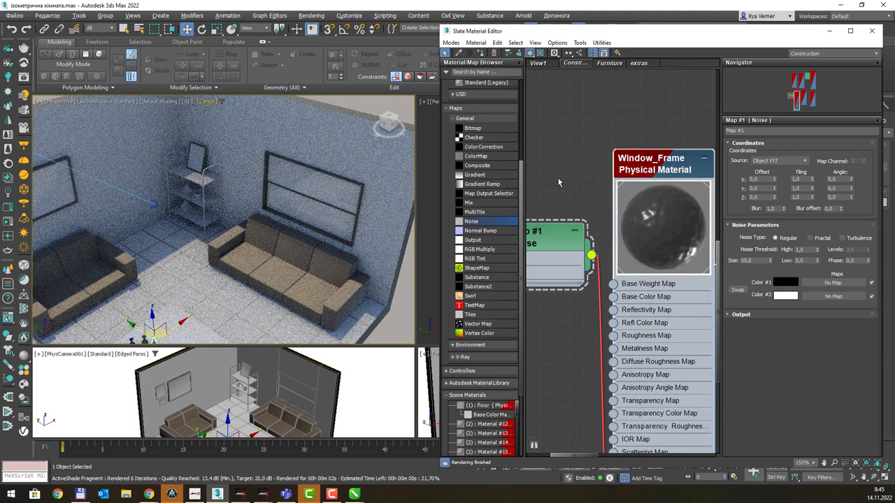
scroll(558, 185, down, 2)
scroll(558, 185, down, 4)
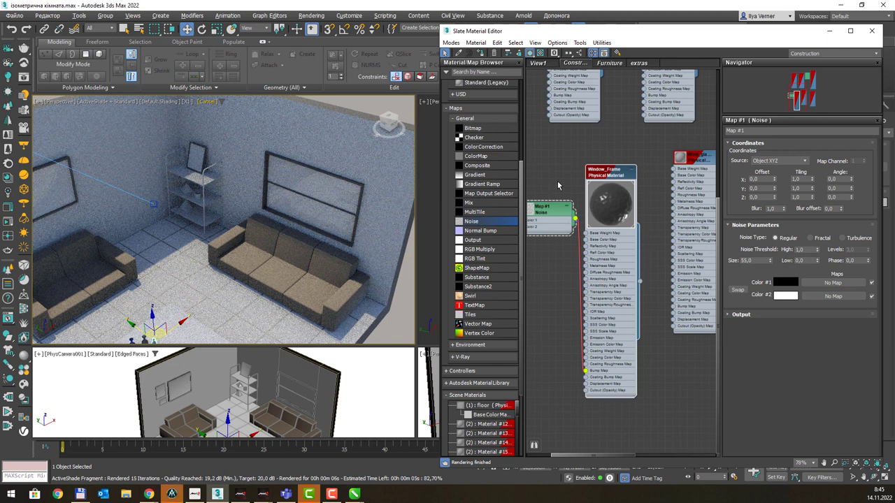
key(alt+Tab)
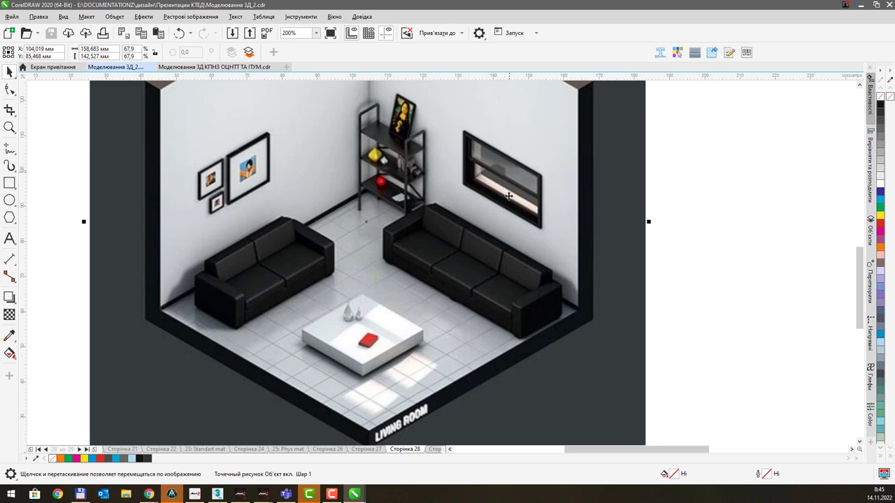
key(alt+Tab)
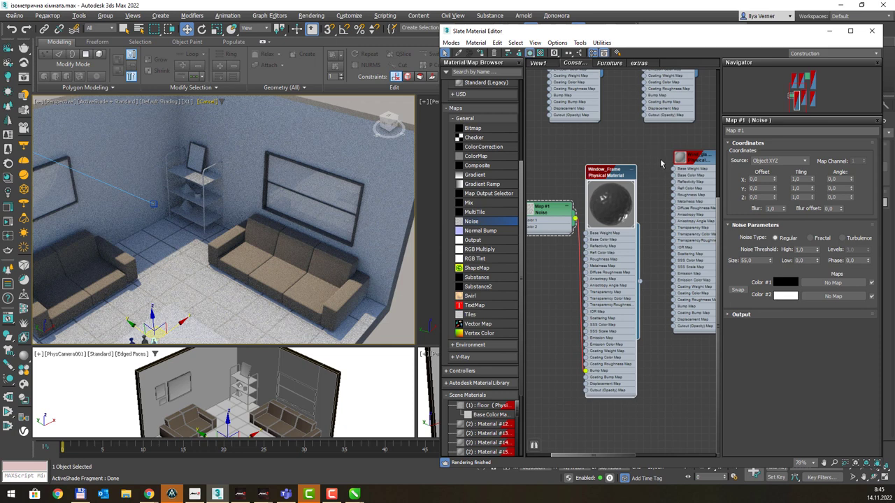
Step: Display the Wind_glass_up material's parameters and zoom the Perspective view back out to the whole room
middle_drag(661, 164, 635, 171)
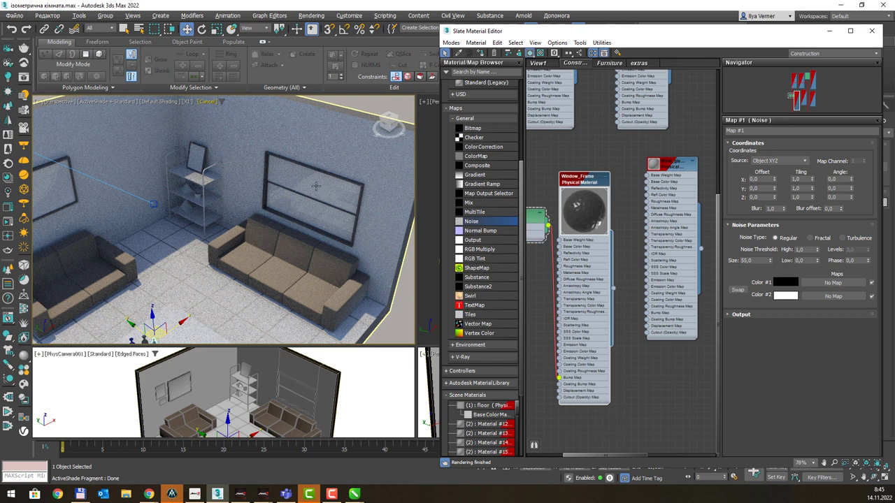
double_click(669, 165)
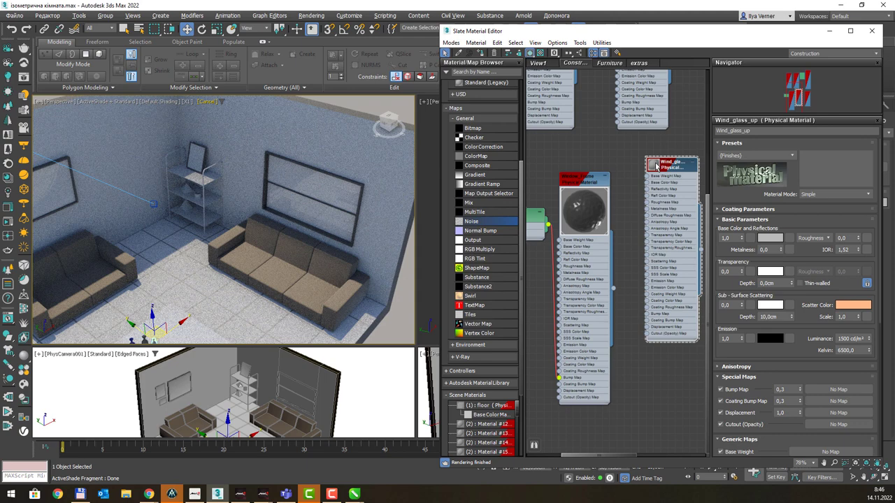
scroll(389, 126, down, 1)
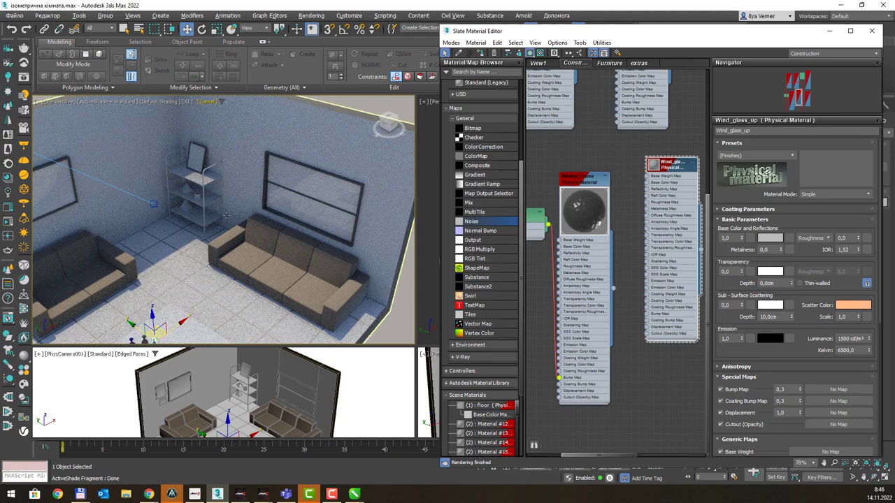
scroll(389, 126, down, 2)
scroll(389, 126, down, 3)
click(254, 209)
scroll(254, 208, up, 3)
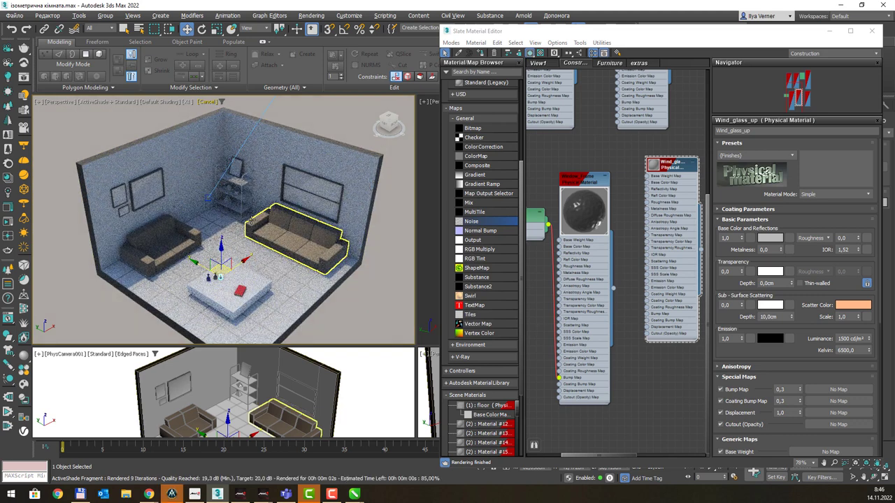
Step: Bring the floor material and its Tiles map nodes into view, and maximize the Slate editor
click(302, 305)
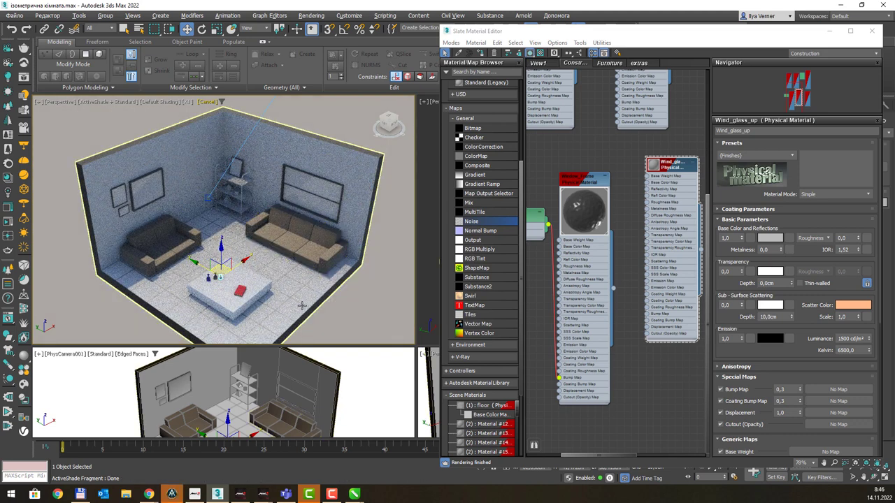
middle_drag(591, 139, 657, 283)
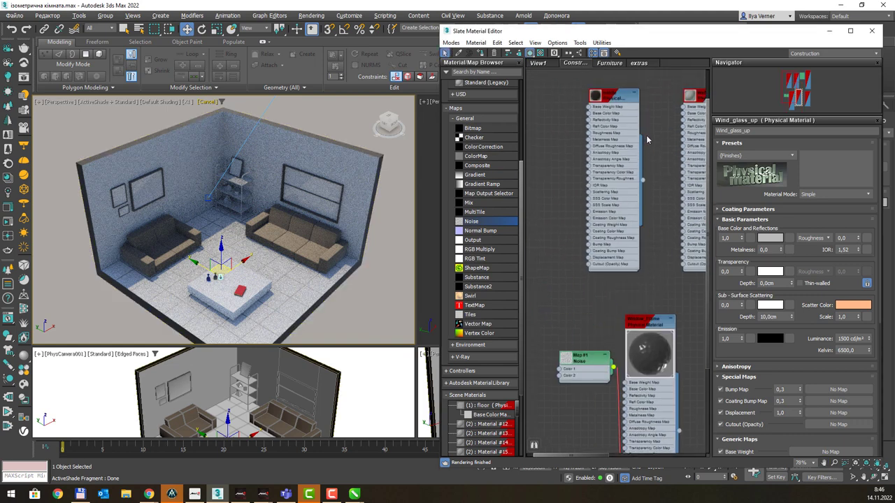
middle_drag(647, 138, 603, 182)
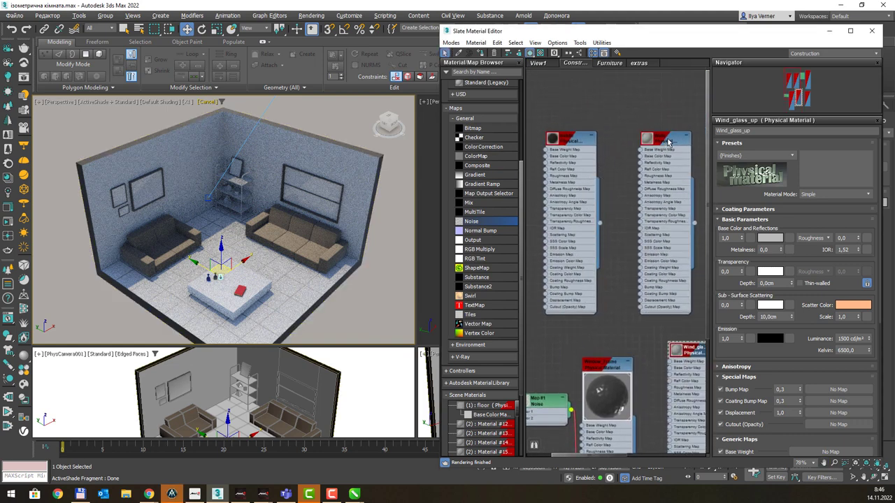
mouse_move(559, 393)
middle_down()
mouse_move(554, 179)
mouse_move(599, 155)
middle_up()
scroll(599, 155, up, 3)
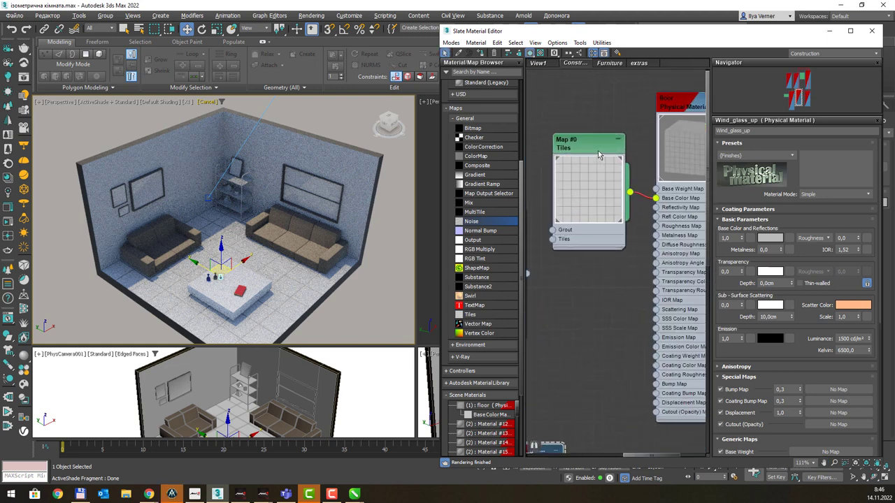
scroll(599, 155, up, 2)
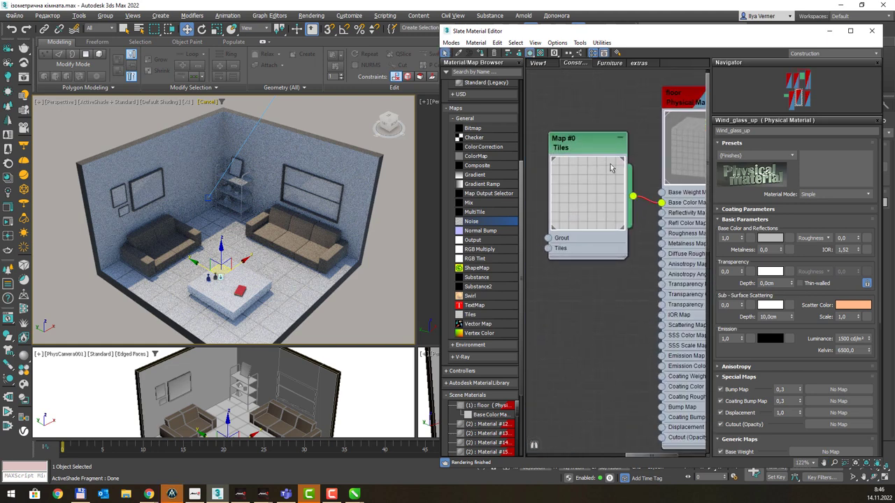
middle_drag(673, 160, 671, 162)
double_click(669, 38)
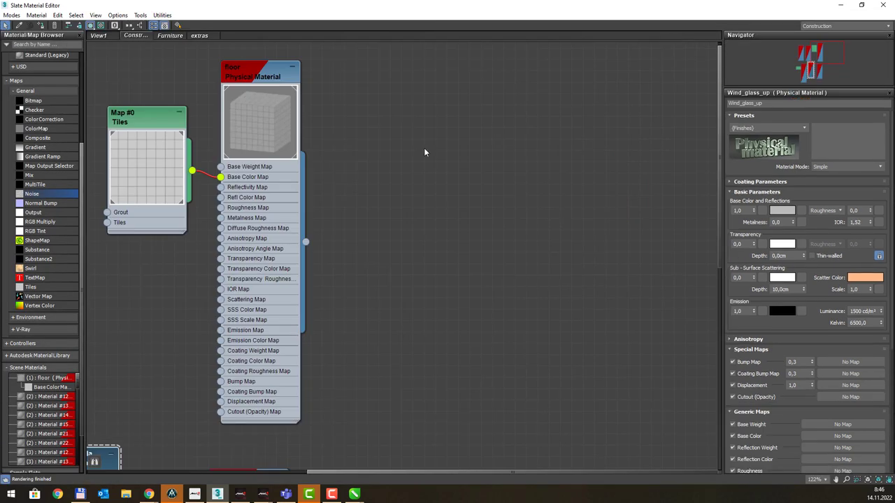
Step: Wire the Tiles map (Map #0) into the floor material's Bump Map socket and restore the editor window
drag(278, 77, 460, 78)
drag(158, 123, 246, 123)
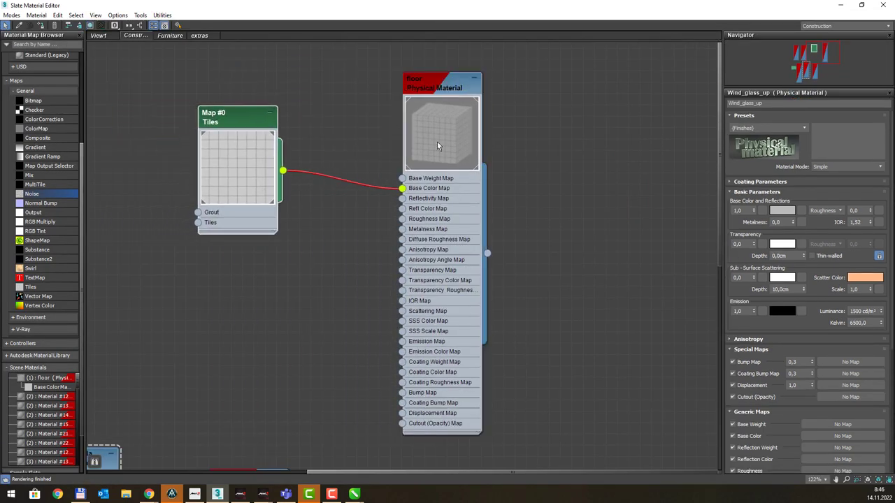
scroll(441, 140, up, 3)
scroll(452, 138, up, 1)
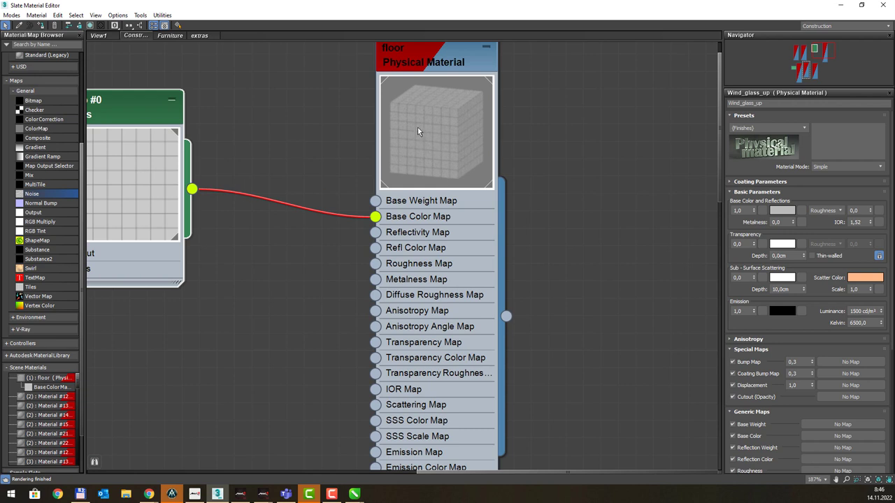
right_click(262, 309)
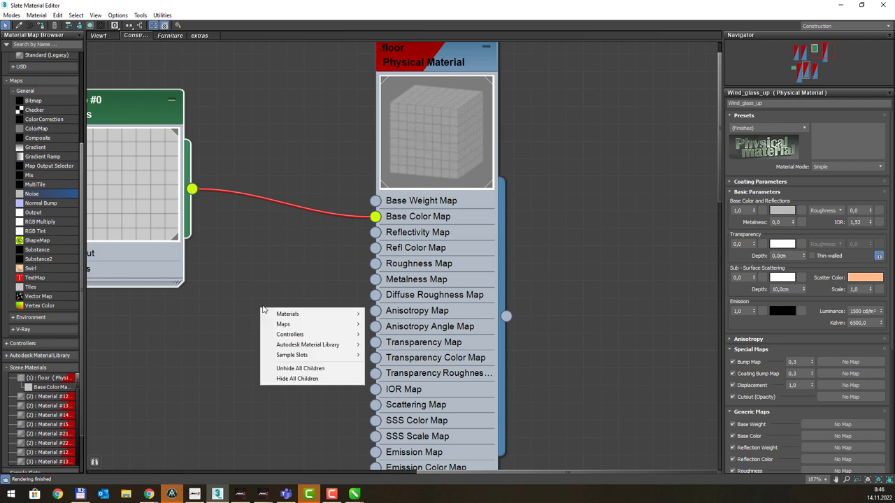
click(250, 267)
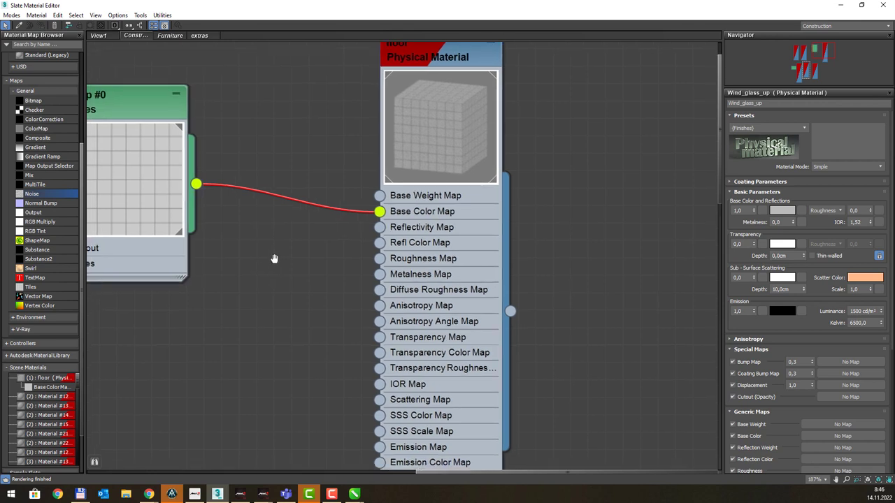
middle_drag(270, 259, 284, 175)
drag(207, 104, 390, 445)
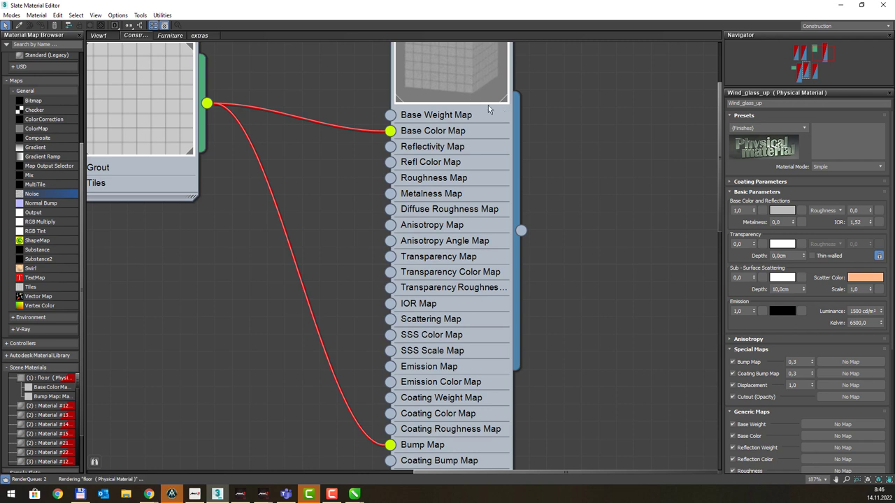
scroll(519, 126, up, 2)
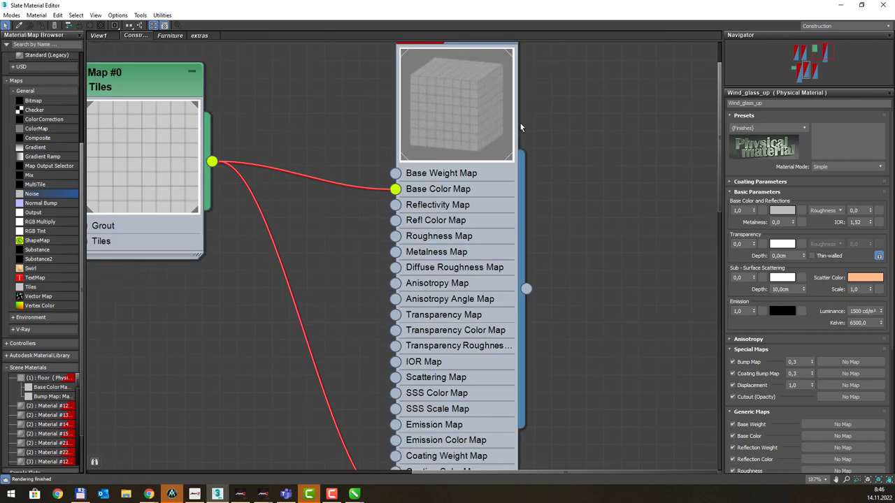
scroll(520, 128, up, 1)
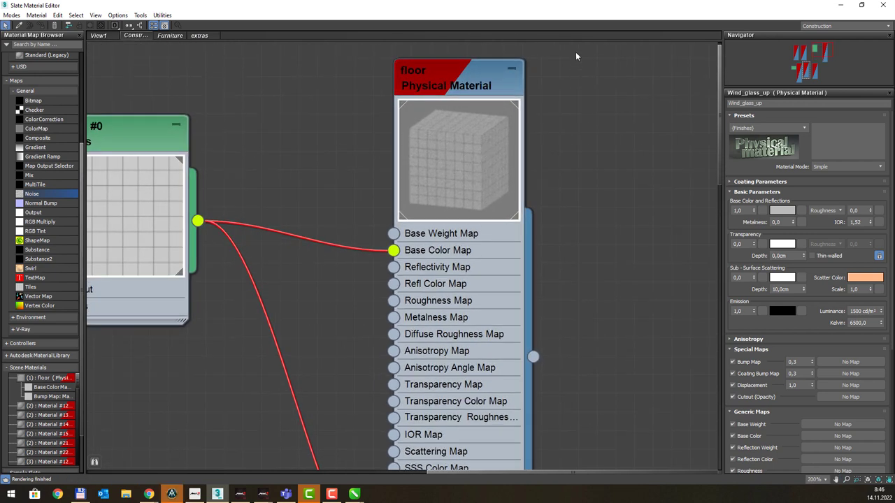
drag(560, 8, 638, 78)
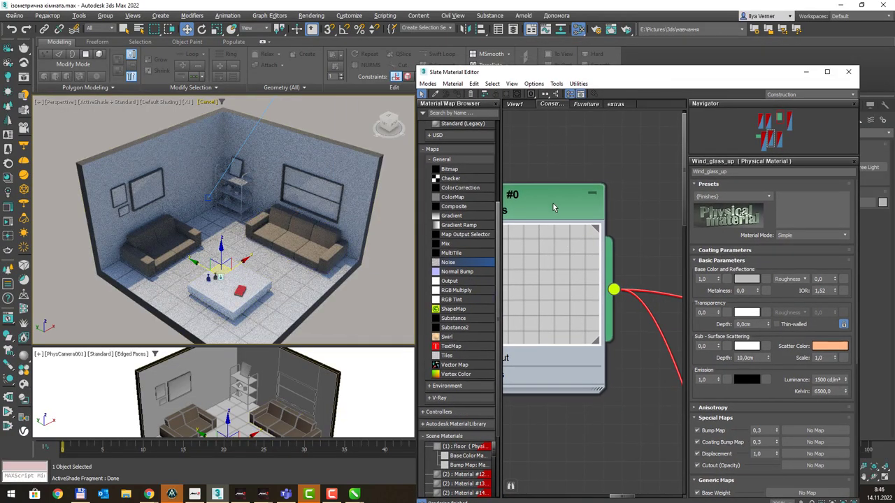
Step: Change the floor material's bump amount from 10,0 to 4,0
drag(554, 203, 591, 184)
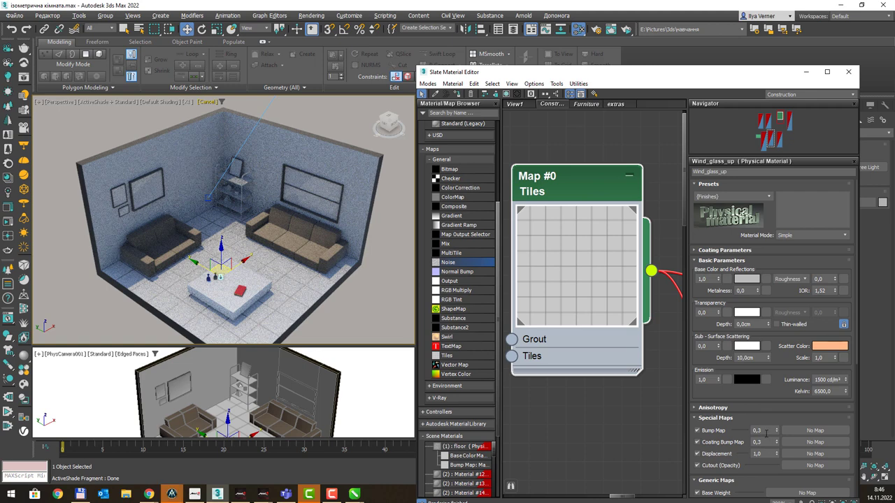
click(754, 430)
text(1)
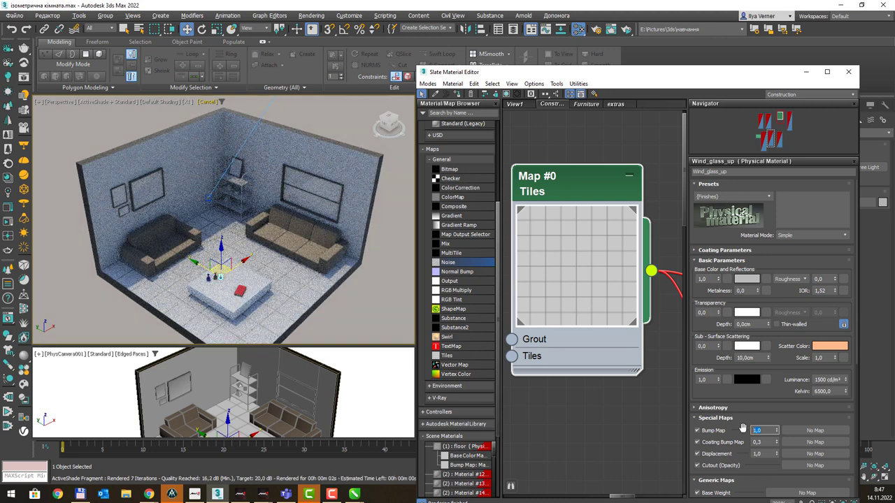
middle_drag(642, 257, 550, 294)
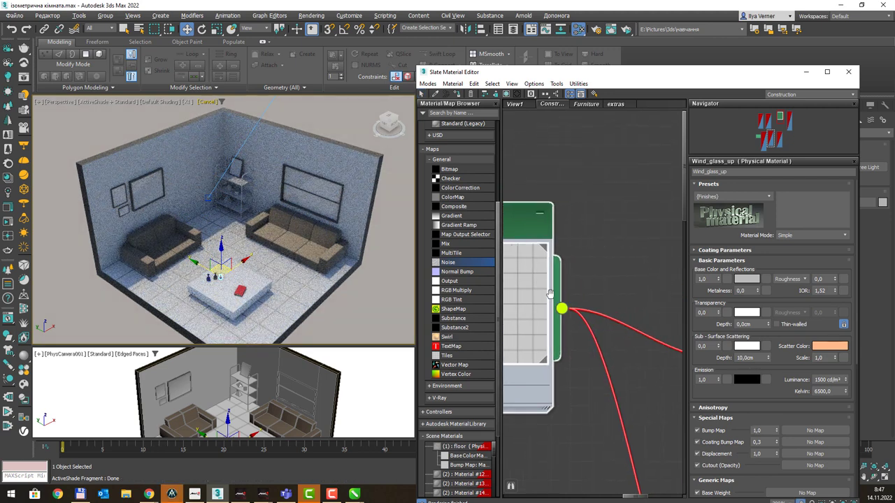
scroll(574, 293, up, 2)
scroll(595, 289, up, 2)
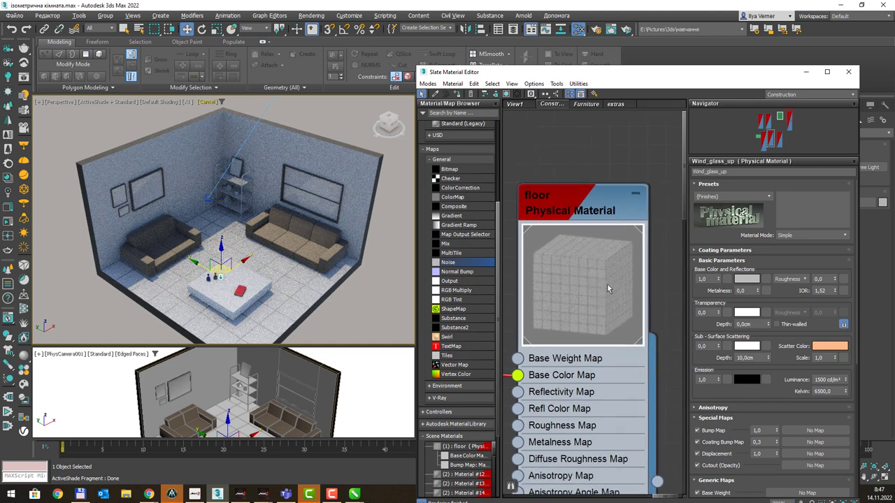
click(766, 430)
key(Return)
text(4)
key(Return)
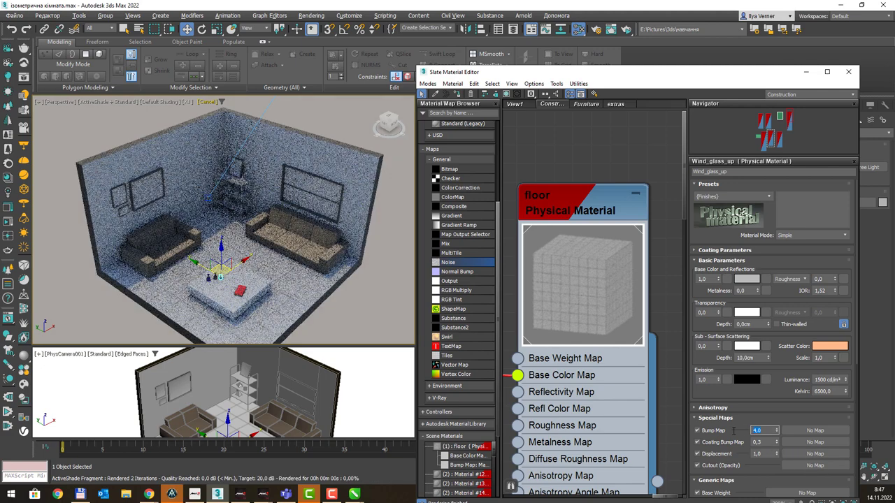
Step: Connect the bump texture to Coating Bump Map, then delete that wire again
scroll(733, 380, down, 1)
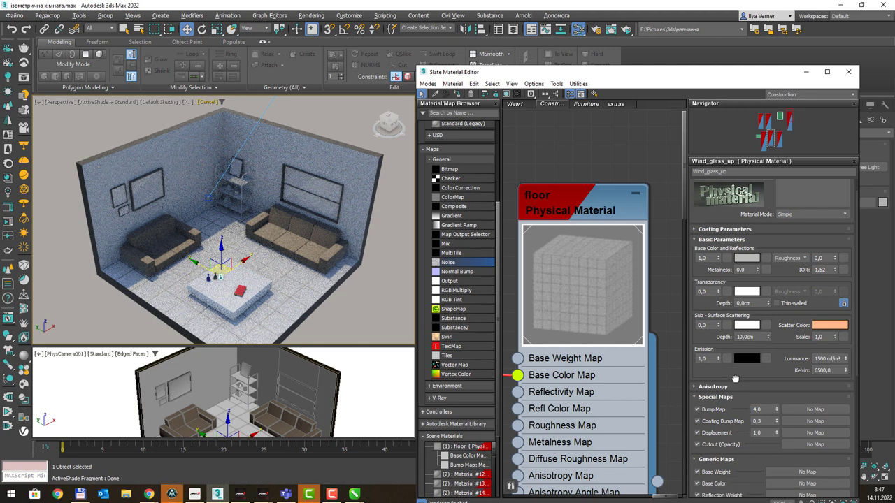
middle_drag(580, 304, 620, 269)
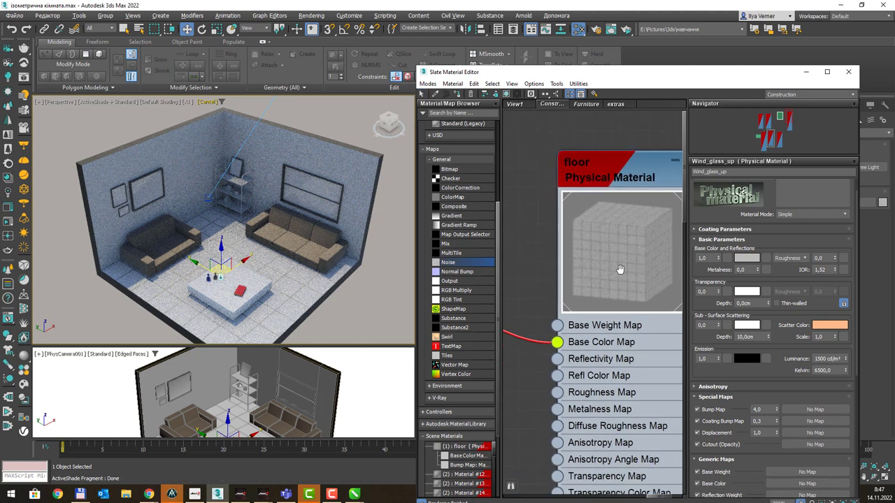
scroll(606, 282, down, 1)
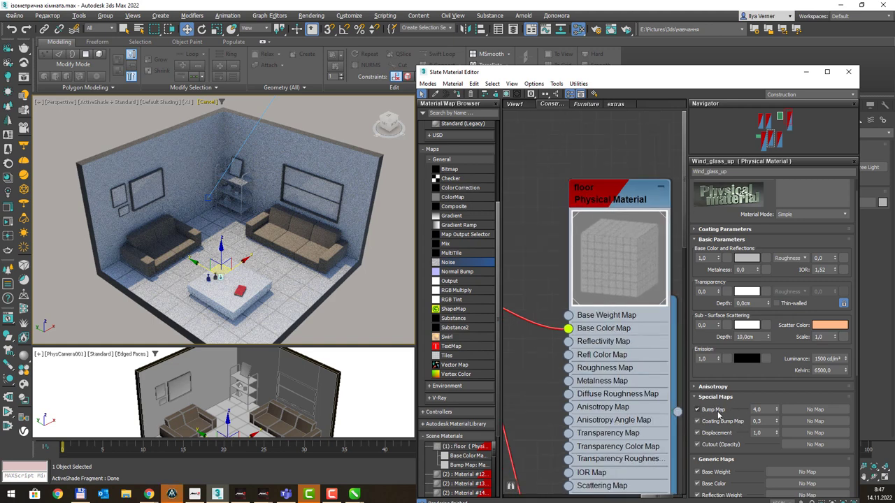
scroll(567, 357, down, 1)
middle_drag(567, 357, 597, 299)
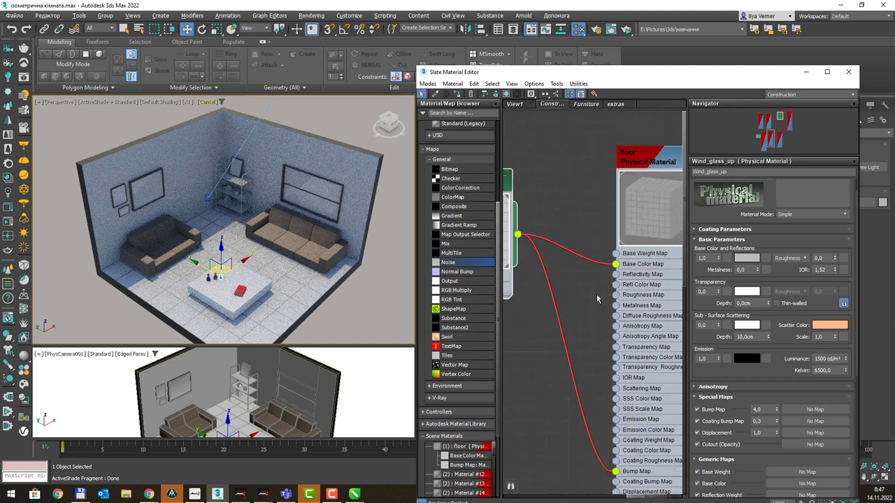
mouse_move(518, 234)
mouse_down()
mouse_move(563, 447)
mouse_move(616, 468)
mouse_move(614, 455)
mouse_up()
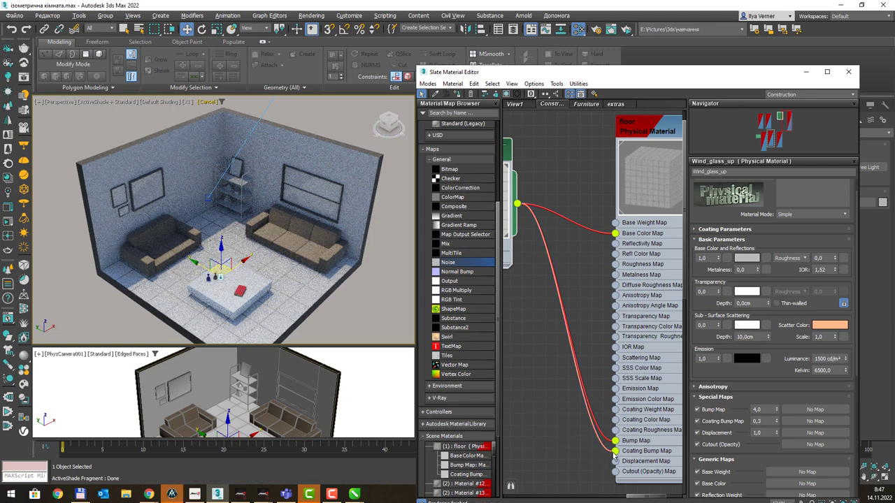
click(572, 444)
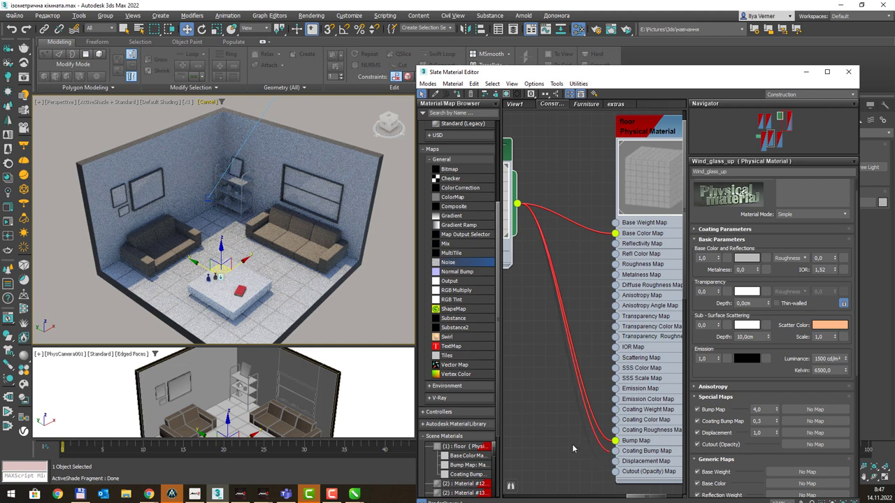
key(Delete)
Step: Inspect the rendered scene by selecting the sofa, room and shelf, zooming in on the shelf
click(326, 240)
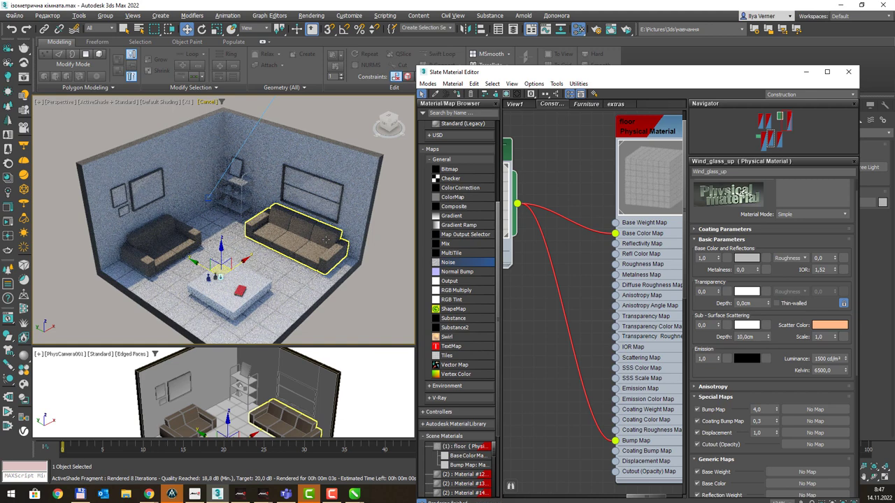
click(350, 288)
click(291, 248)
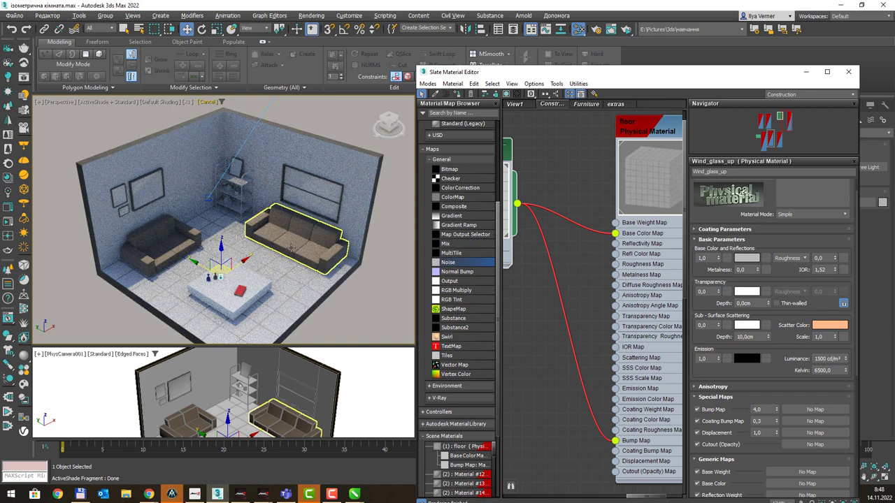
click(241, 221)
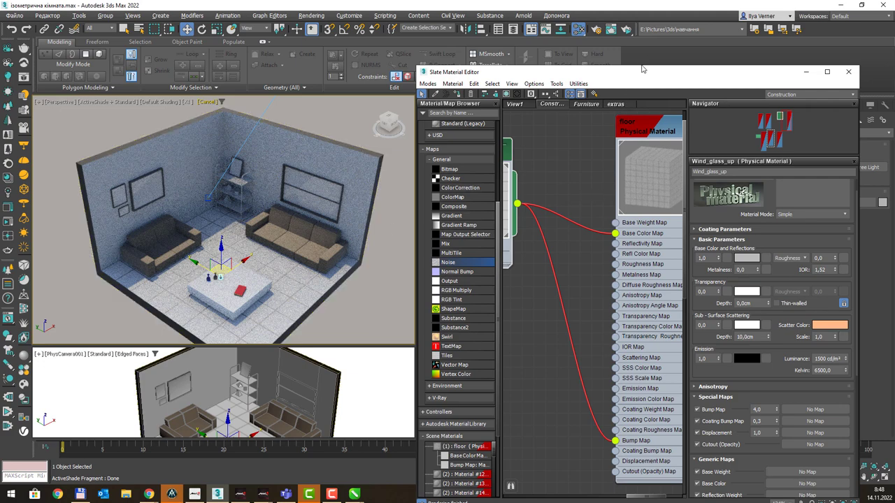
drag(639, 72, 654, 47)
click(221, 168)
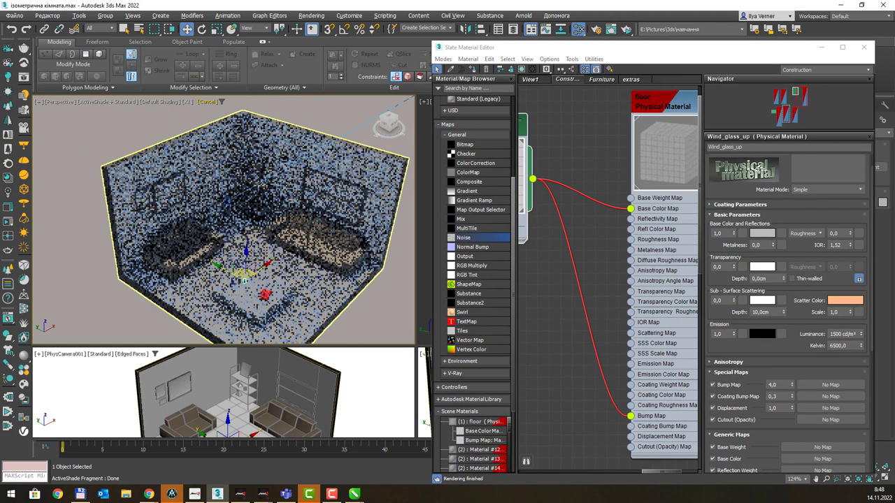
click(252, 190)
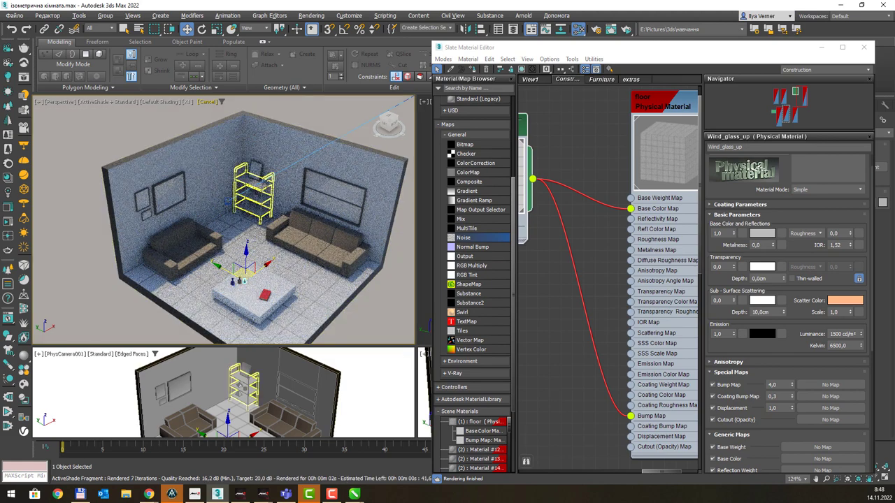
key(z)
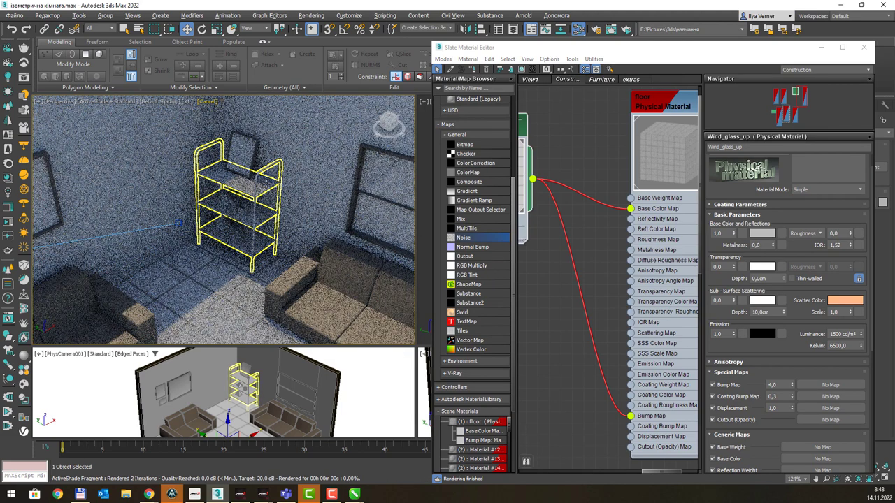
click(267, 185)
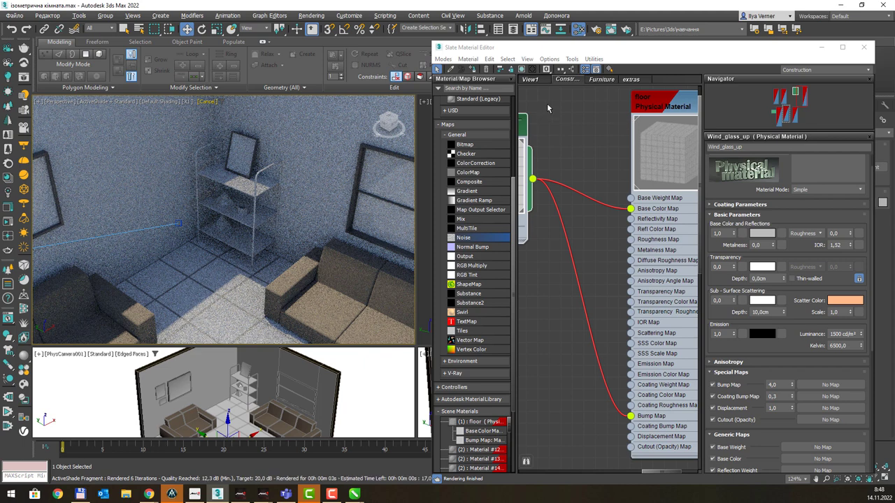
middle_drag(604, 124, 578, 103)
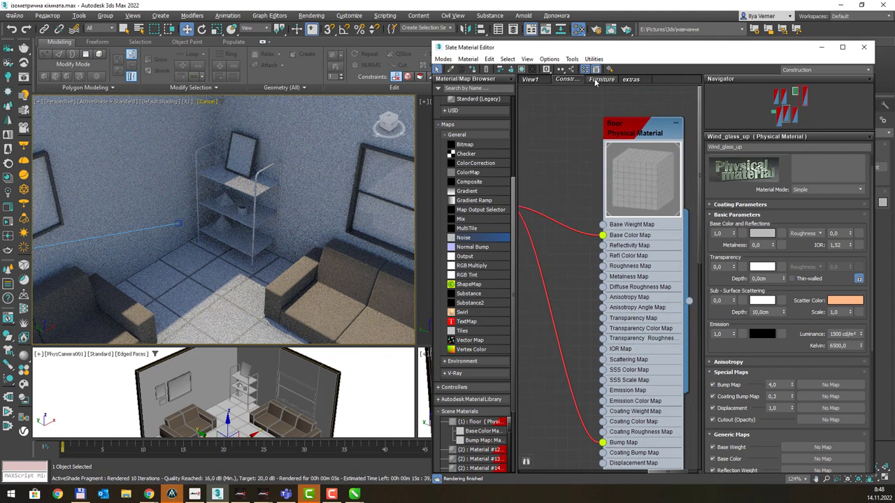
Step: In the Furniture view, apply the Glossy Plastic preset to the Shelf_wood material
click(601, 79)
scroll(598, 159, down, 3)
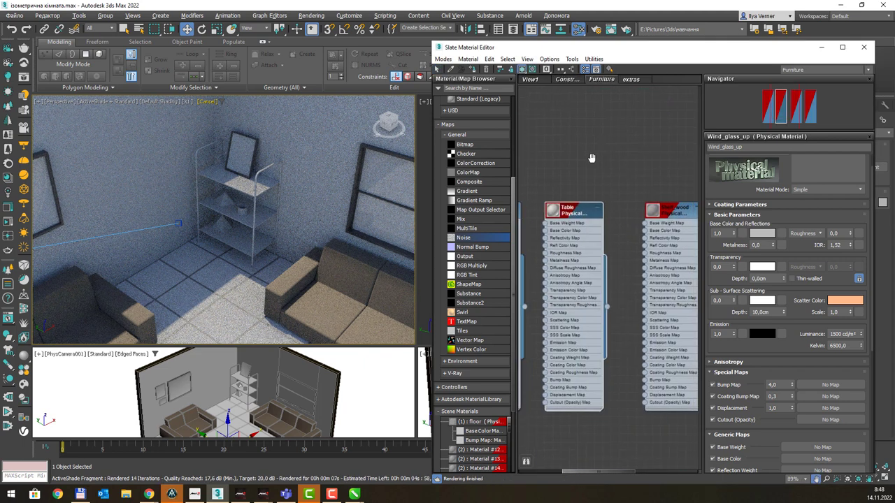
scroll(603, 175, up, 1)
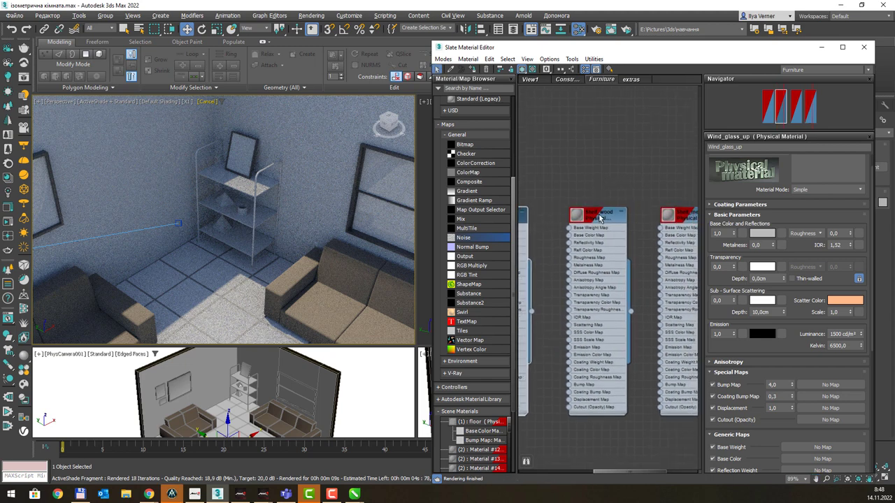
double_click(599, 217)
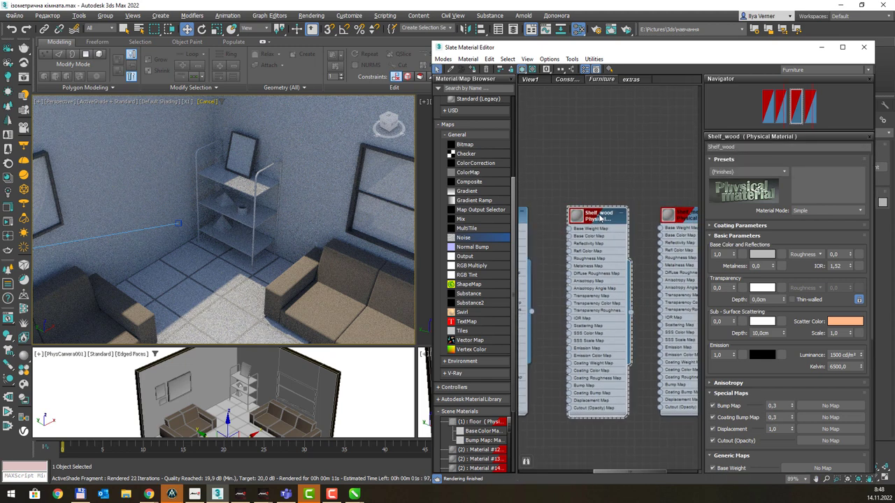
click(242, 188)
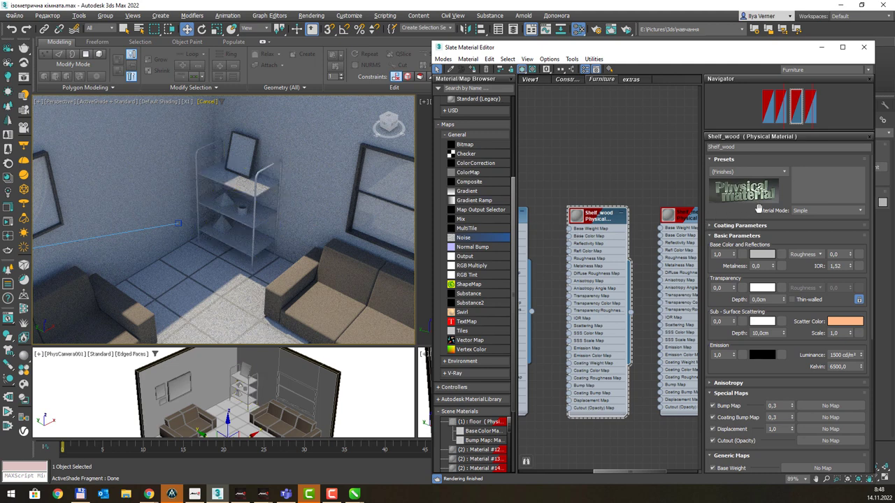
click(787, 175)
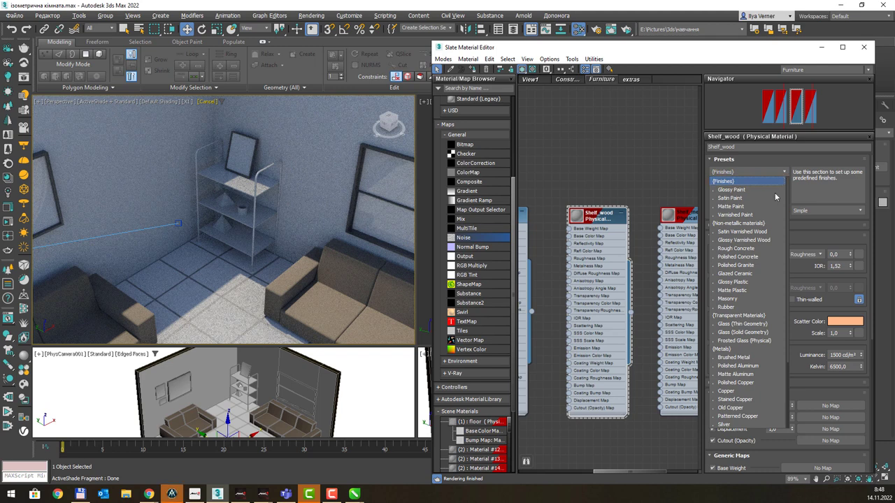
click(742, 283)
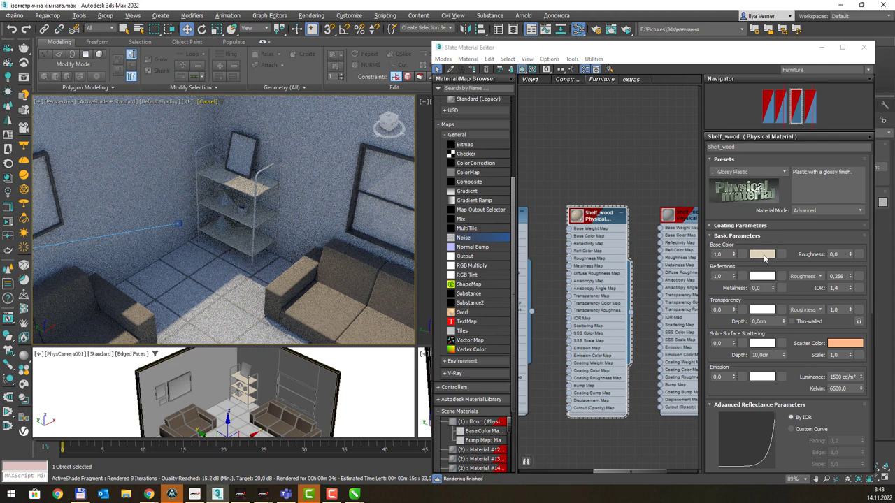
Step: Set Shelf_wood's base colour to a near-black neutral grey
click(768, 254)
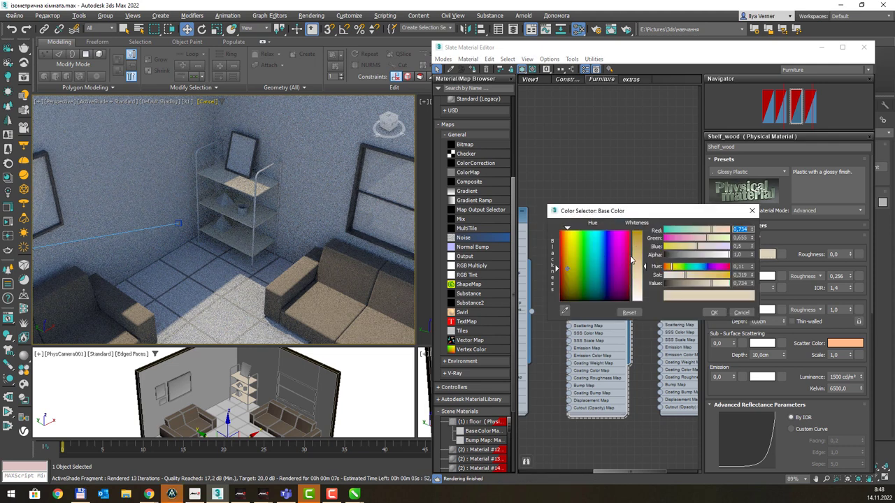
drag(571, 301, 567, 299)
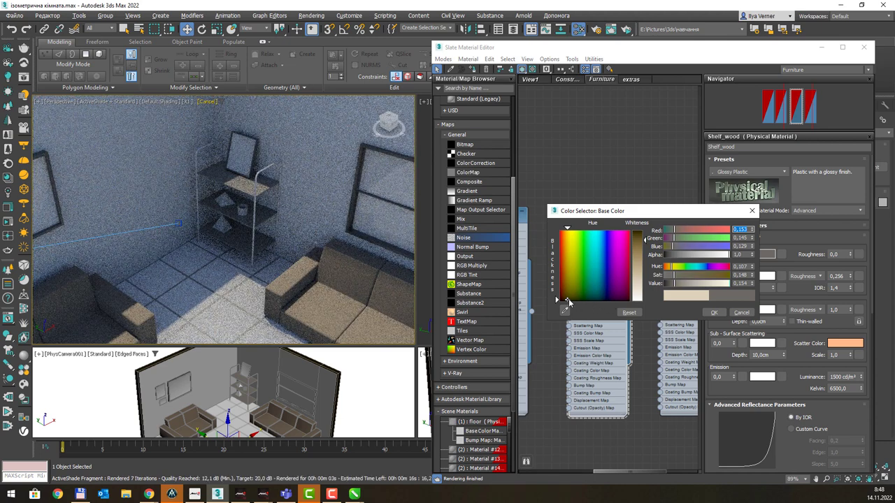
drag(569, 302, 597, 302)
drag(645, 250, 645, 238)
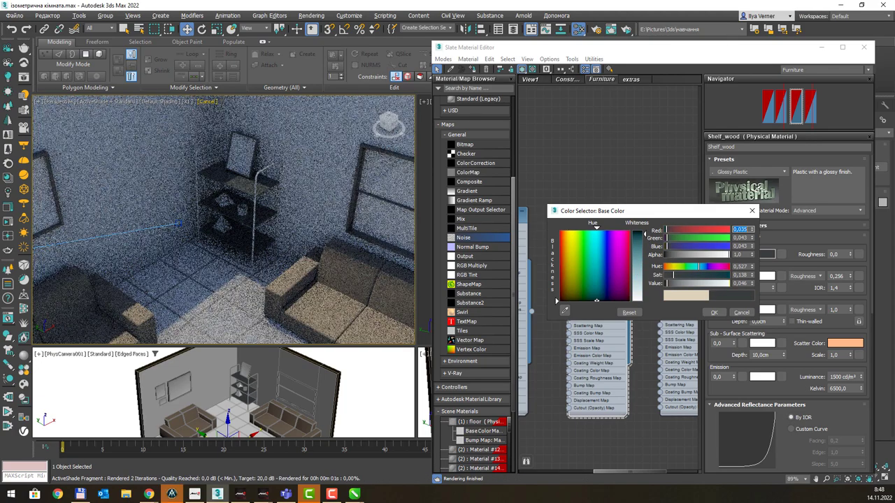
click(719, 314)
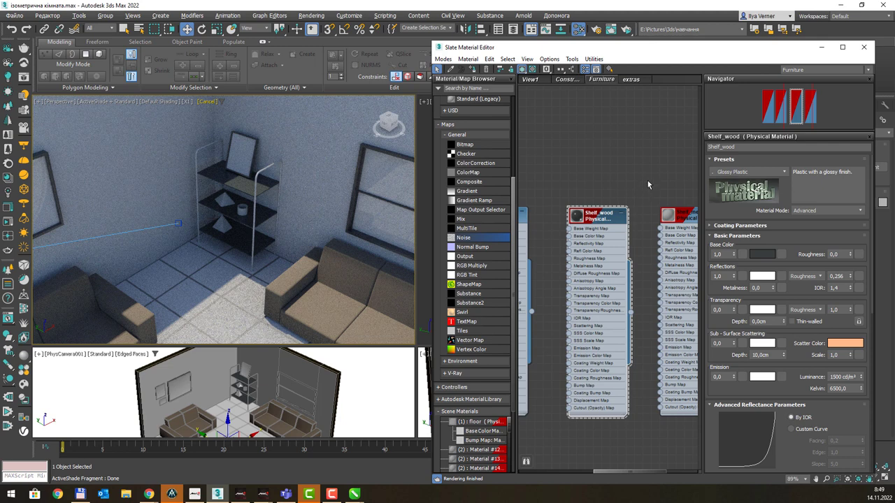
middle_drag(647, 180, 593, 184)
Step: Give Shelf_metal the Matte Aluminum preset (roughness 0,51), replacing a first Copper pick
click(639, 227)
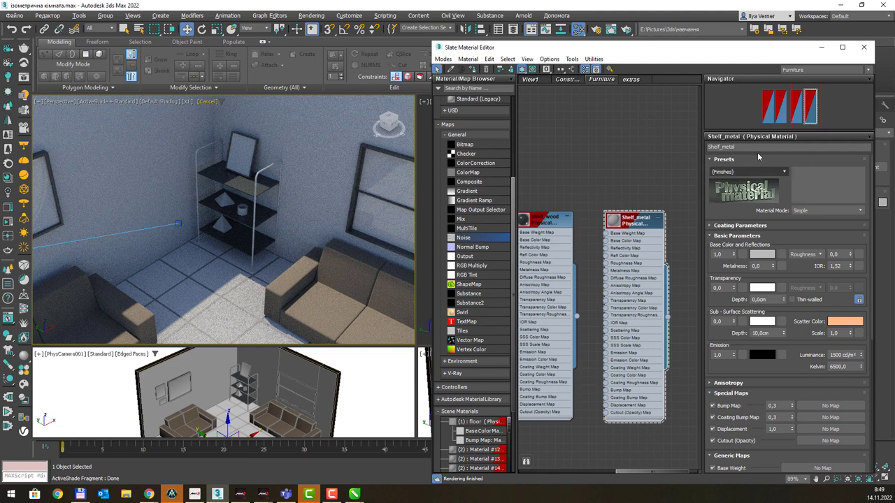
click(784, 177)
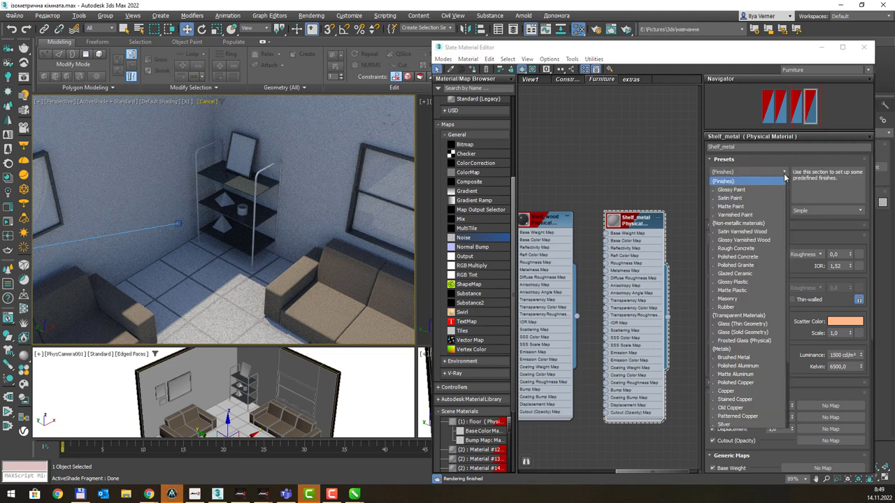
scroll(750, 354, down, 2)
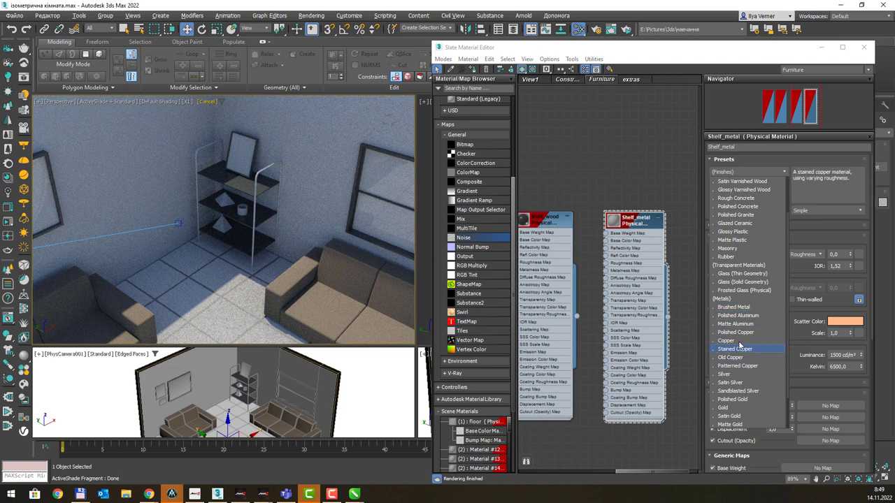
click(740, 342)
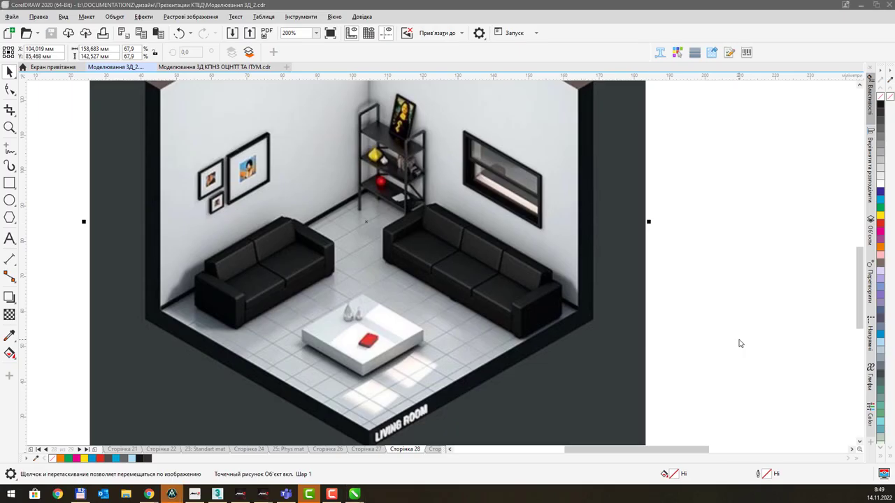
key(alt+Tab)
click(781, 174)
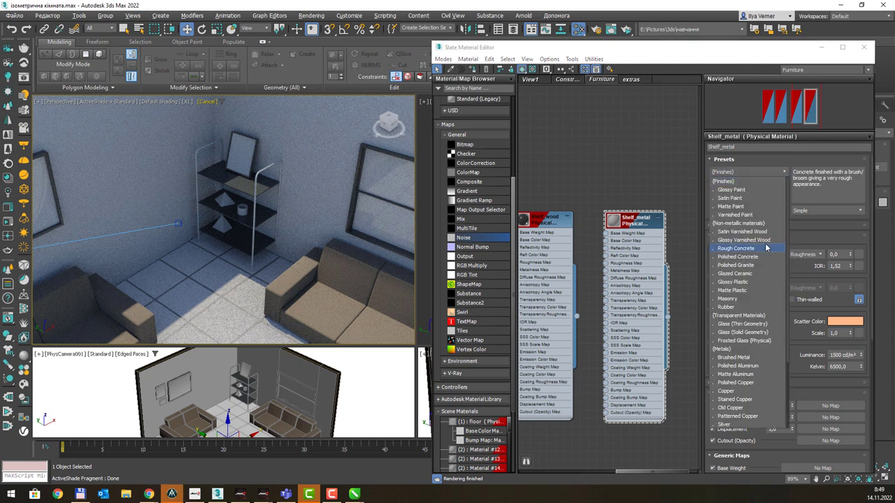
scroll(740, 369, down, 3)
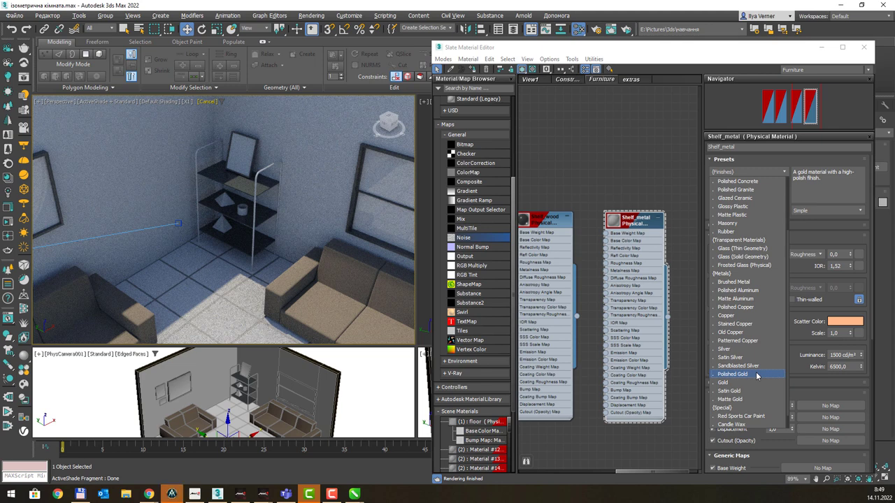
click(754, 302)
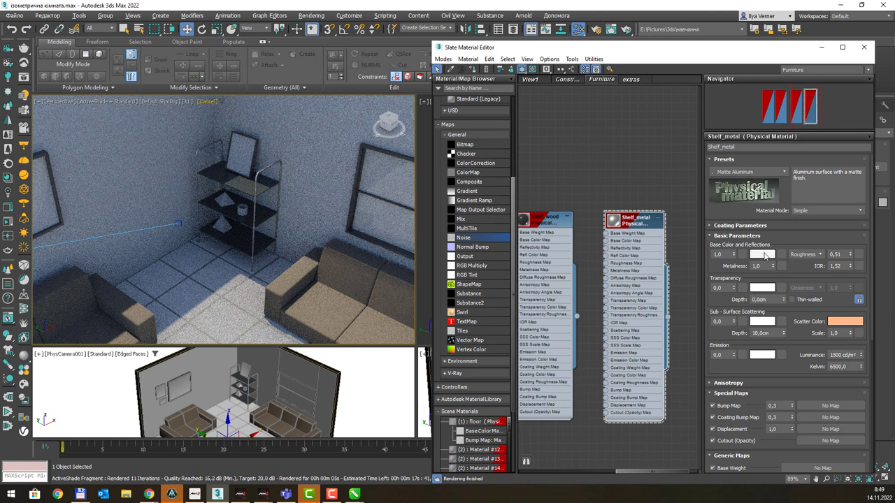
Step: Darken Shelf_metal's base colour to a near-black tone
click(764, 255)
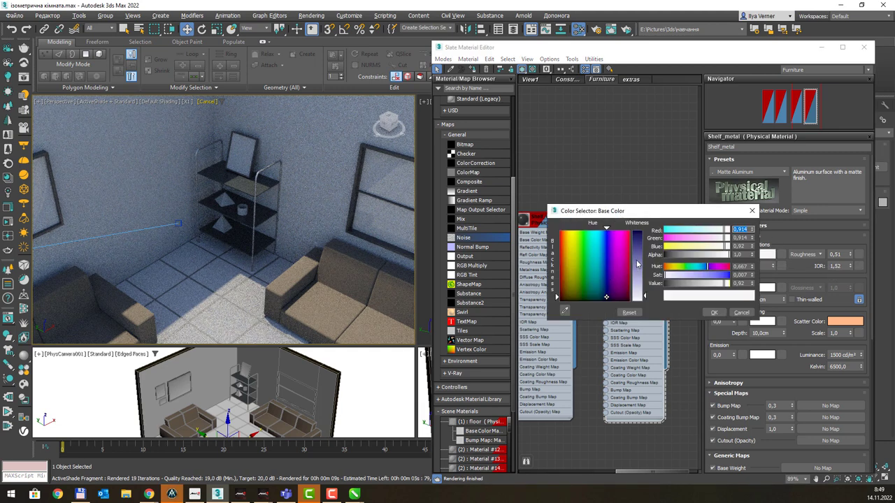
click(638, 260)
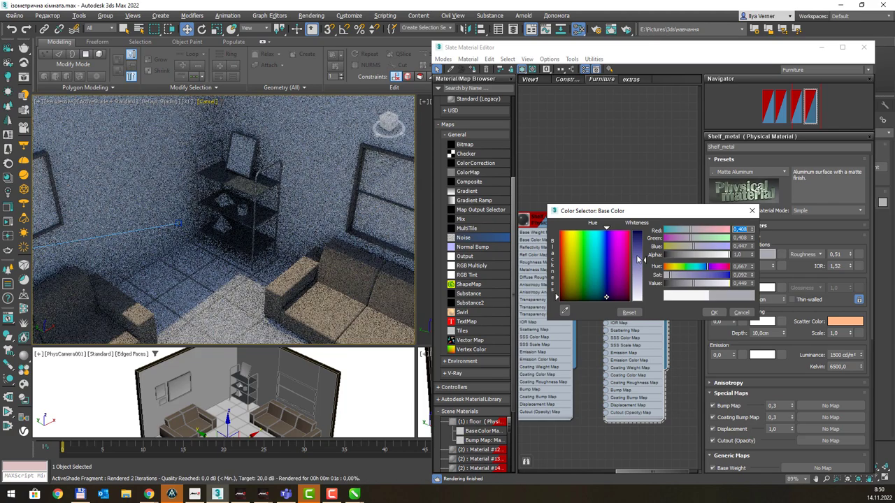
drag(638, 260, 638, 237)
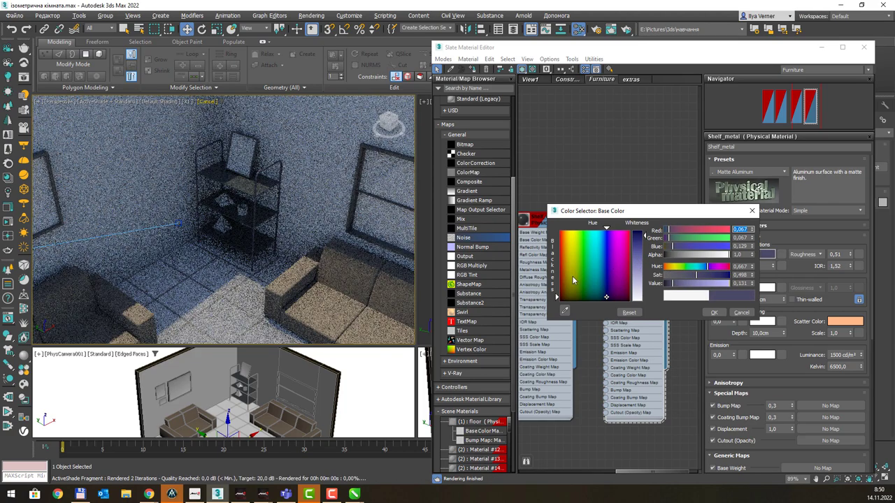
click(581, 299)
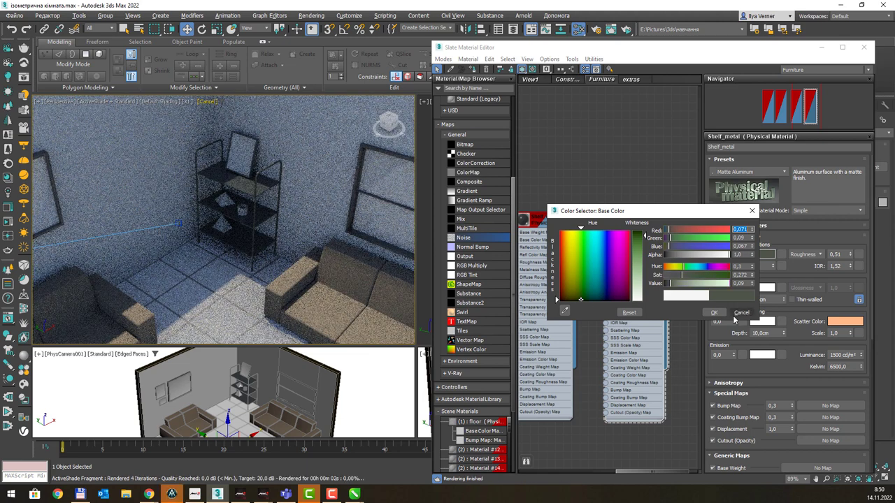
click(713, 313)
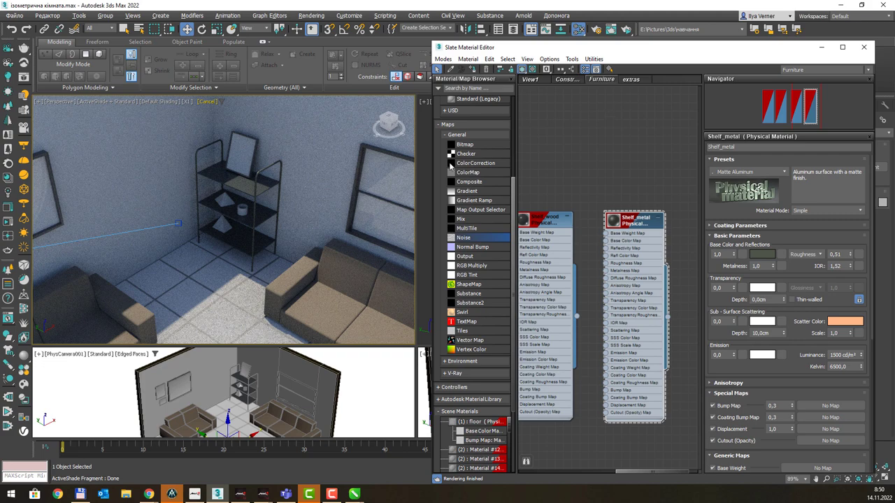
Step: Frame and recentre the whole room in the viewport
key(z)
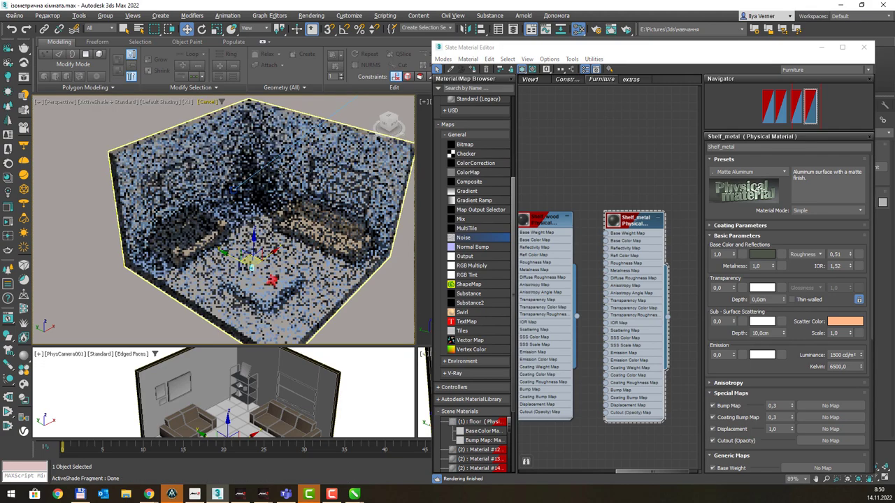
middle_drag(297, 167, 278, 167)
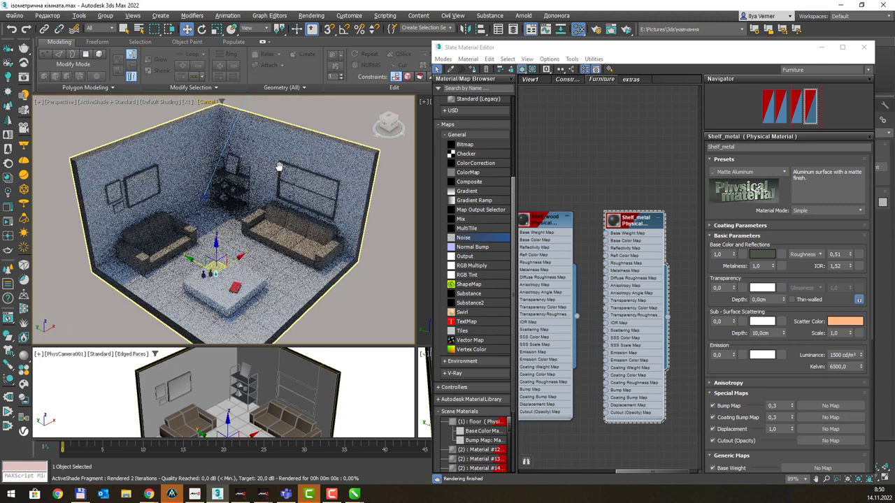
click(323, 223)
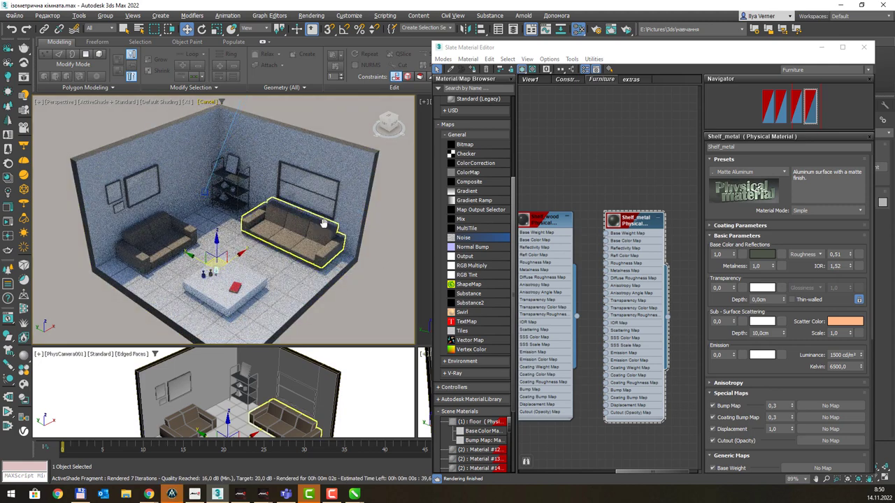
click(375, 279)
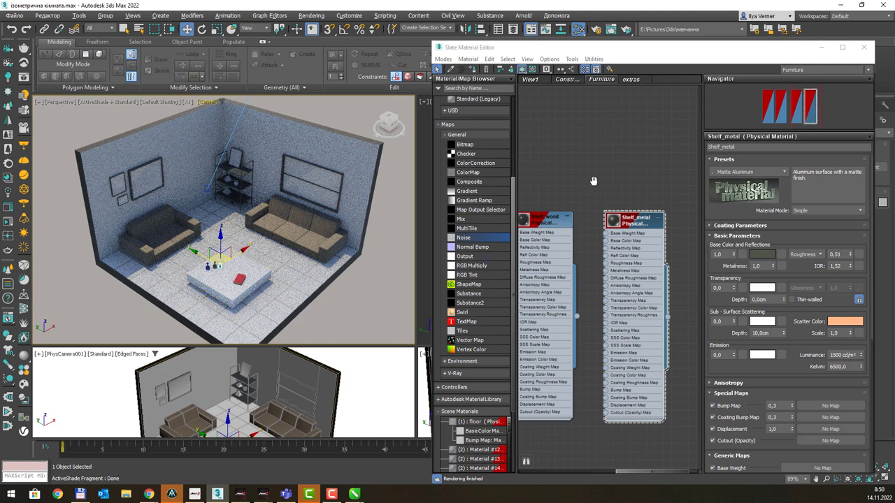
Step: Open the Table material's settings and compare against the CorelDRAW reference render
scroll(593, 181, down, 3)
scroll(574, 192, down, 2)
scroll(562, 202, down, 2)
scroll(563, 230, down, 1)
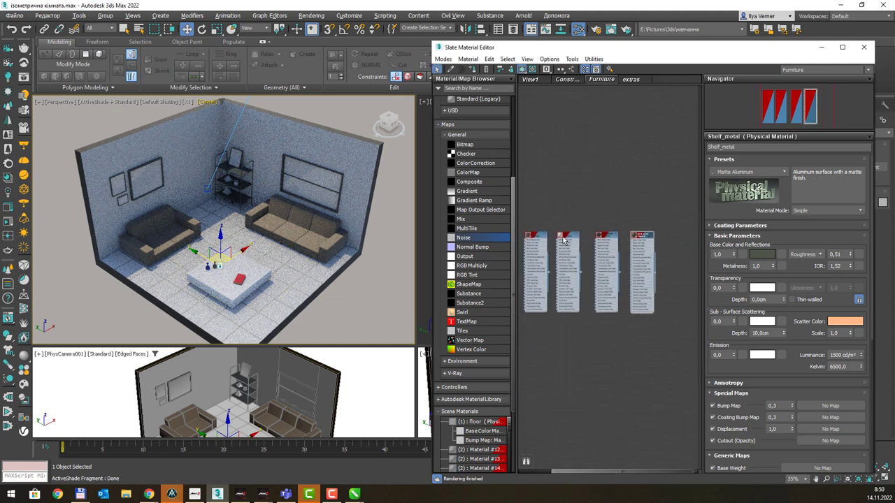
click(564, 239)
scroll(625, 199, up, 1)
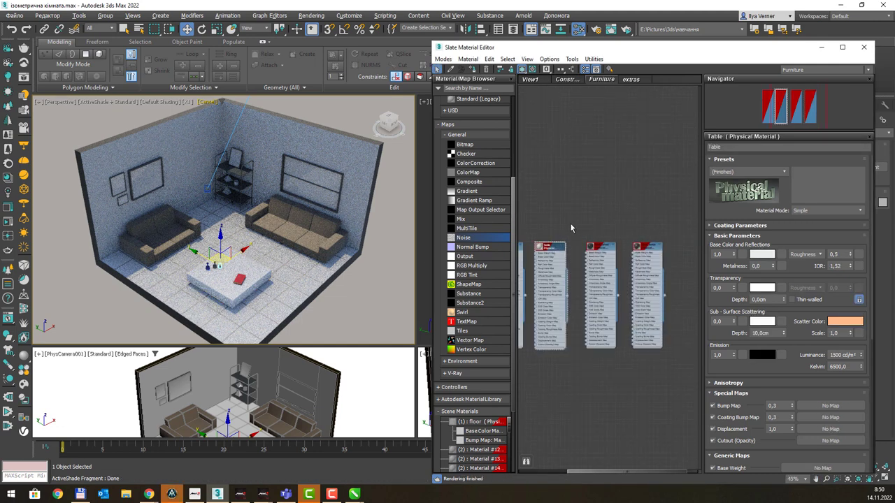
key(alt+Tab)
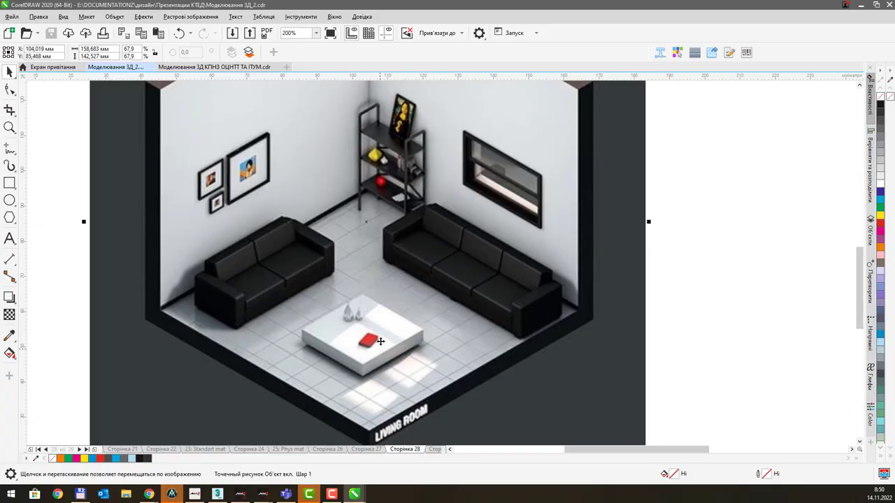
key(alt+Tab)
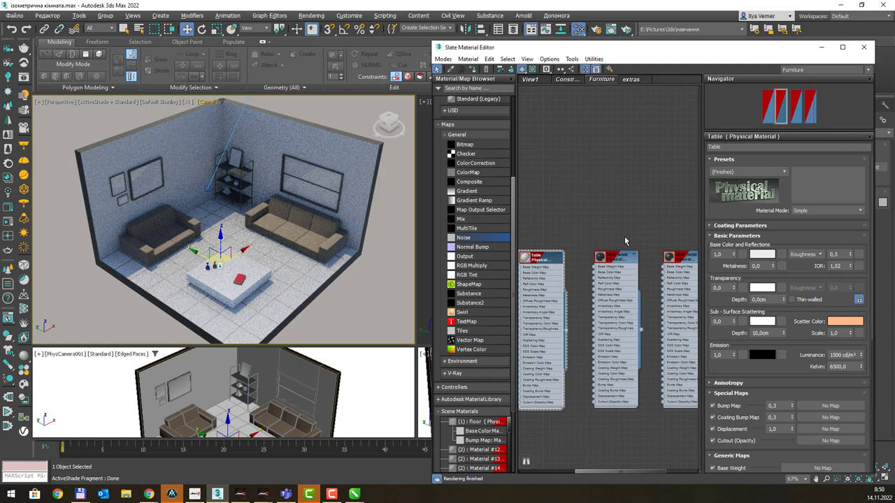
Step: Apply the Matte Plastic preset to the Table material and lighten its base colour to near white
click(784, 173)
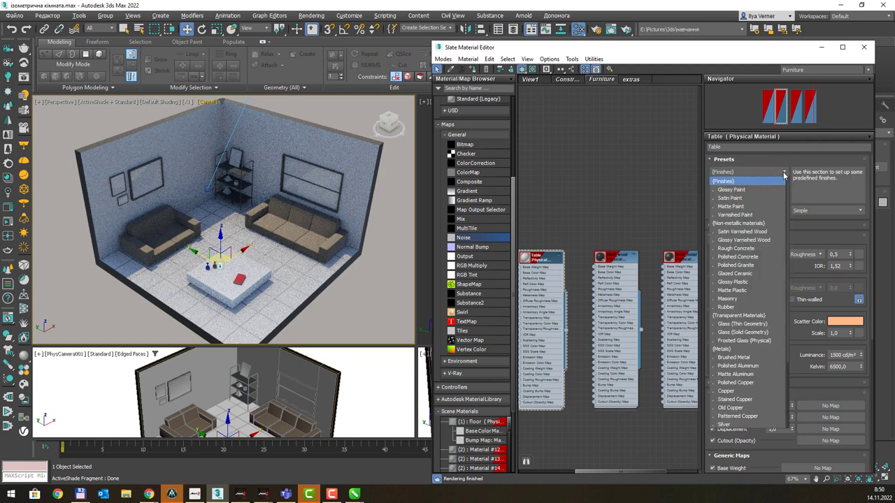
click(753, 290)
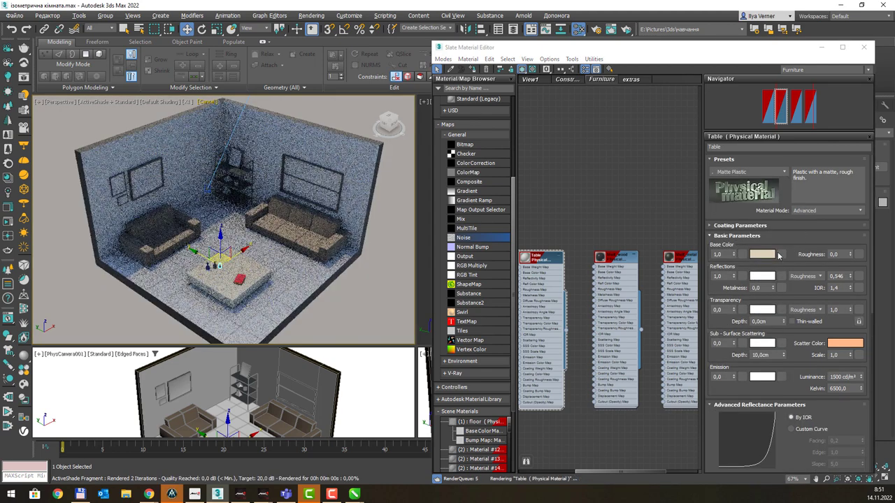
click(762, 255)
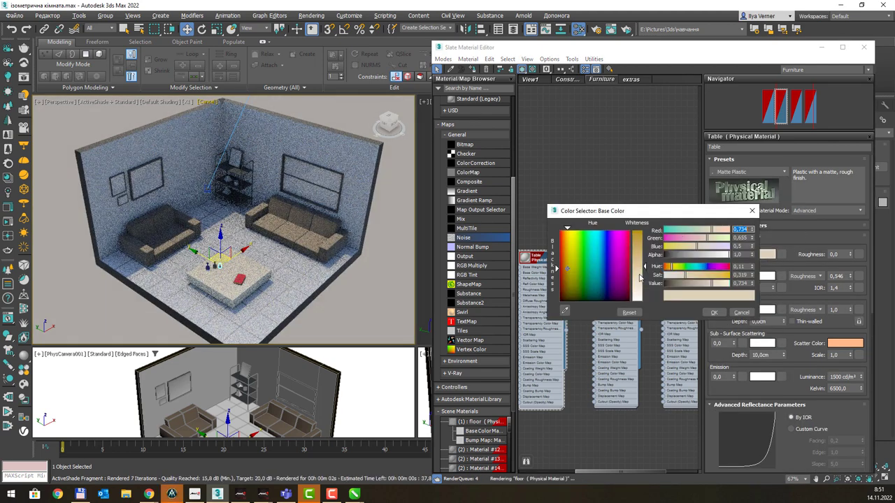
drag(640, 292, 642, 300)
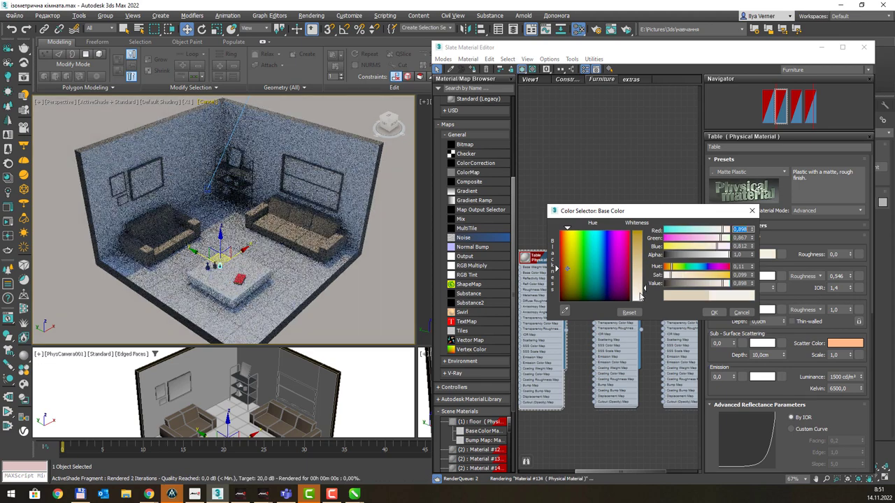
click(714, 312)
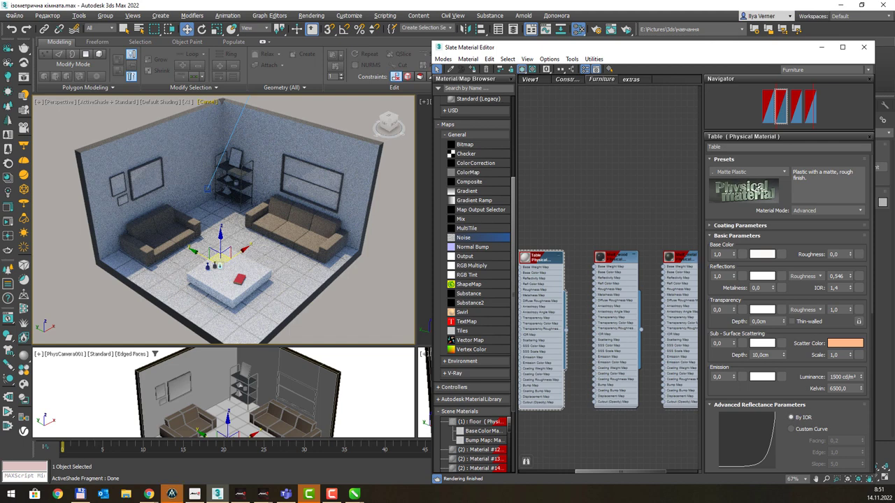
key(alt+Tab)
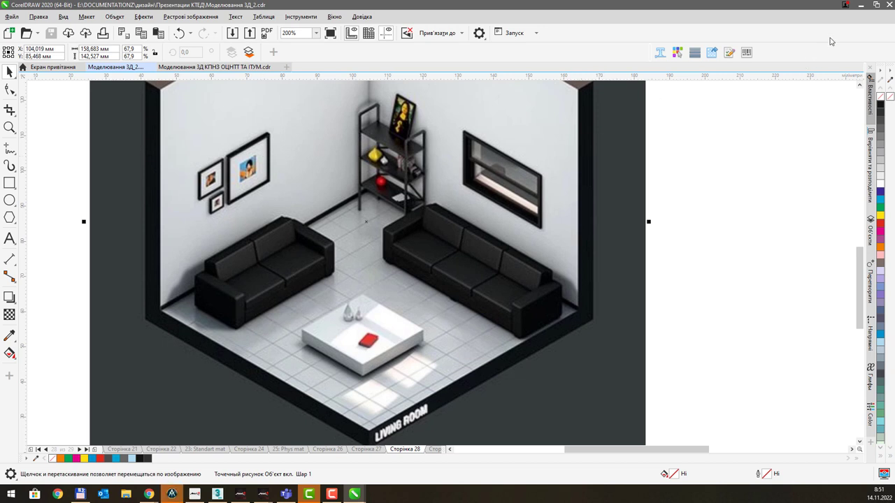
Step: Minimize the CorelDRAW reference window to bring 3ds Max back
click(862, 6)
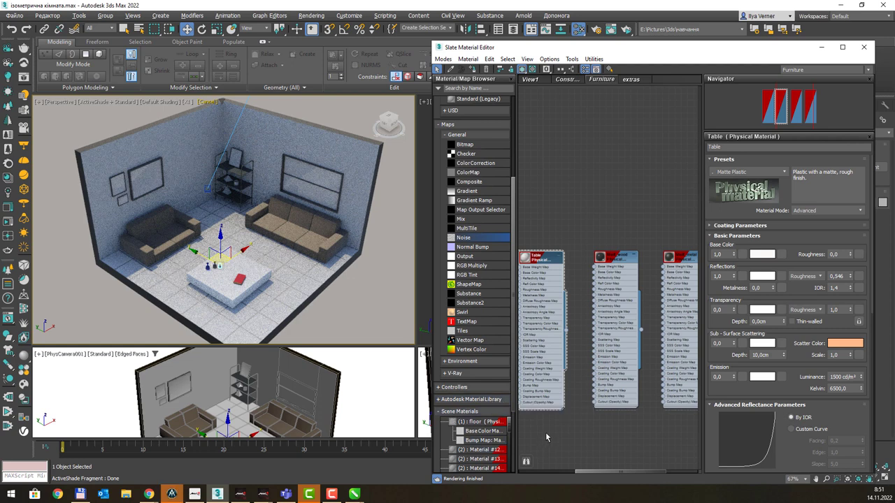
Step: Zoom to the large picture frame and select its front face in Polygon mode
click(149, 167)
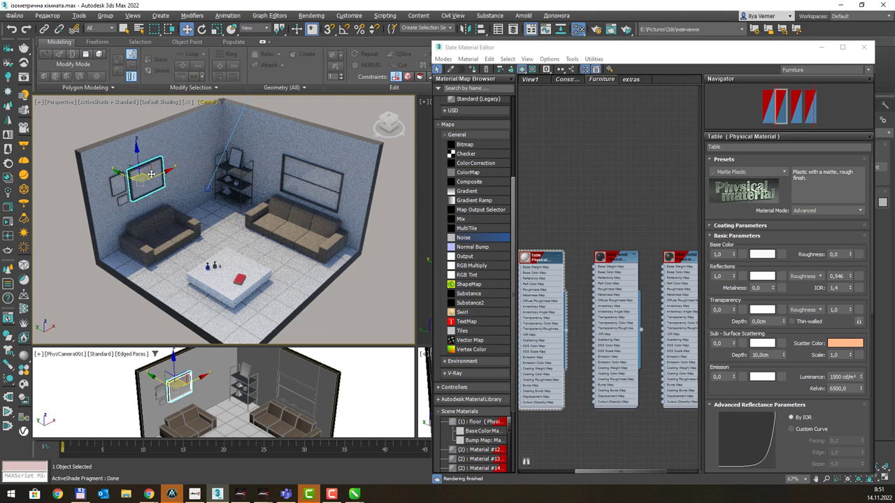
key(z)
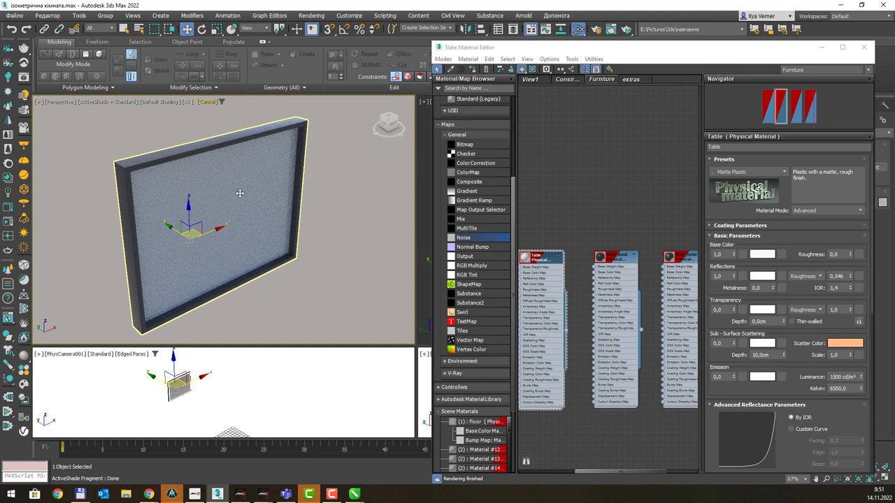
key(4)
click(237, 185)
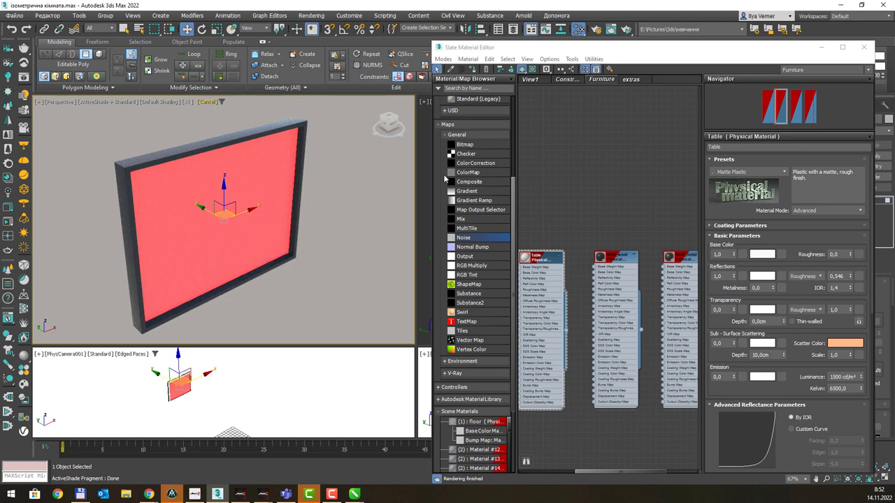
Step: Inset the front face to leave a mat border, then reopen the material editor
click(822, 47)
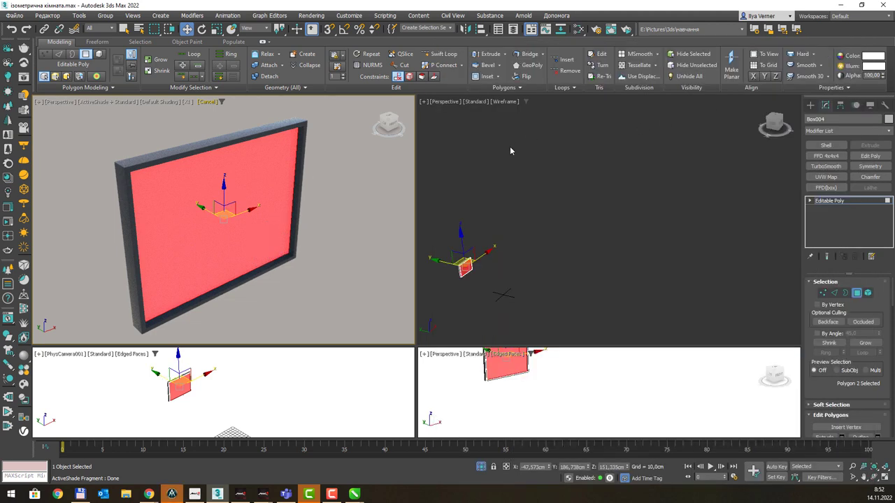
click(496, 77)
drag(244, 177, 253, 214)
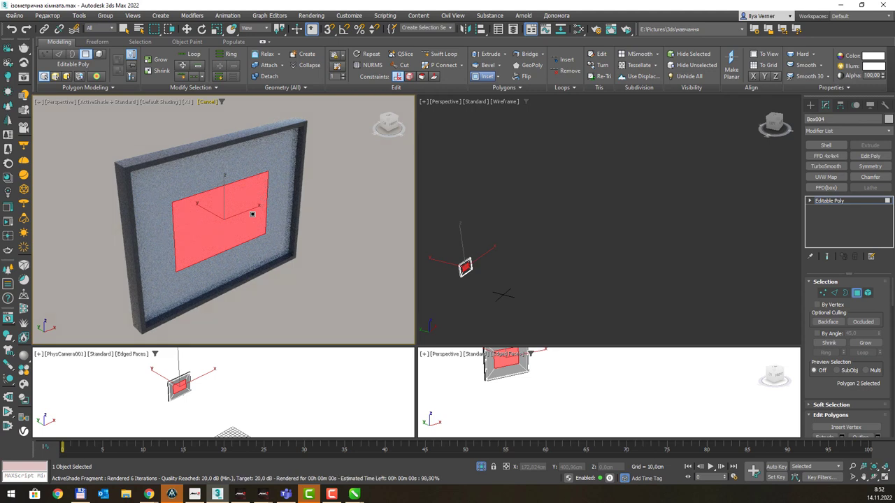
drag(253, 214, 252, 214)
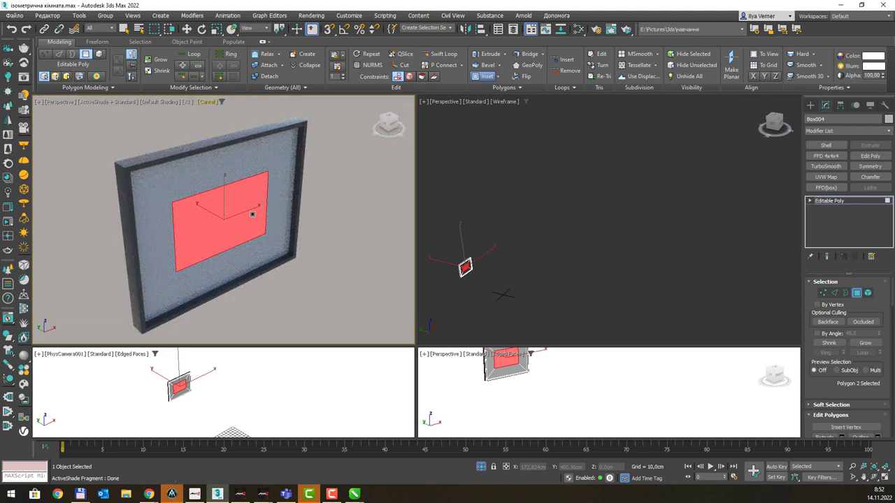
key(m)
mouse_move(555, 220)
middle_down()
mouse_move(599, 226)
mouse_move(578, 240)
mouse_move(624, 218)
mouse_move(614, 234)
middle_up()
scroll(599, 226, down, 3)
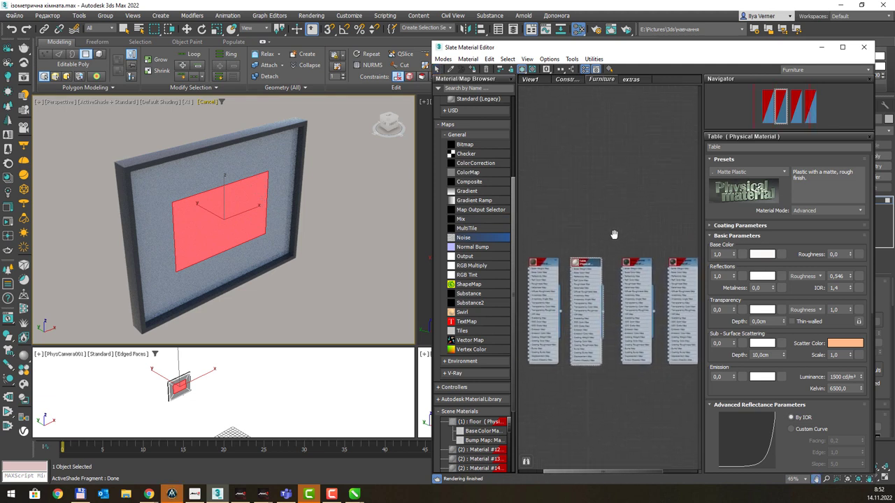
Step: Assign the pic_pic01 material from Slate's extras view to the selected picture polygons
scroll(589, 268, up, 3)
scroll(588, 267, up, 3)
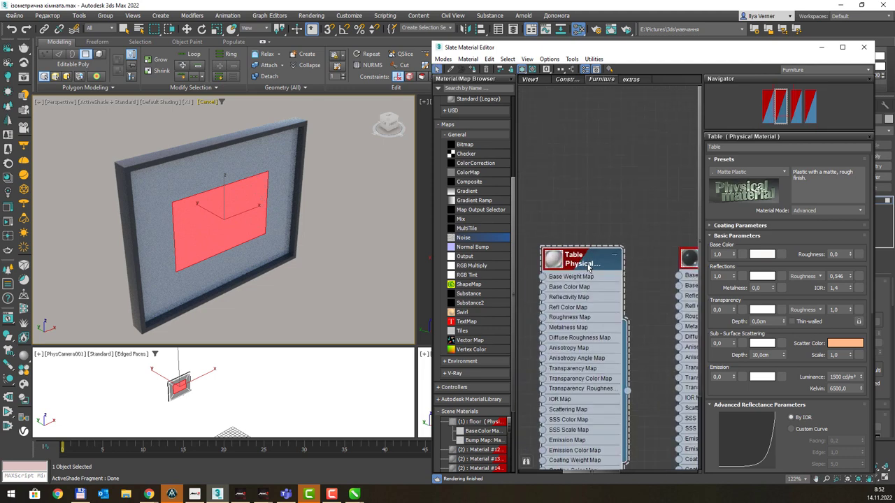
scroll(588, 267, down, 1)
scroll(590, 264, down, 1)
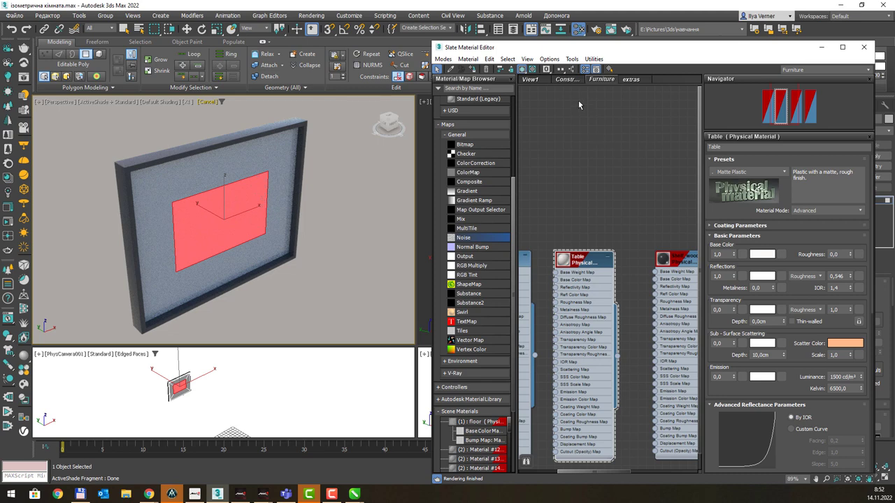
scroll(588, 241, down, 3)
scroll(630, 236, down, 2)
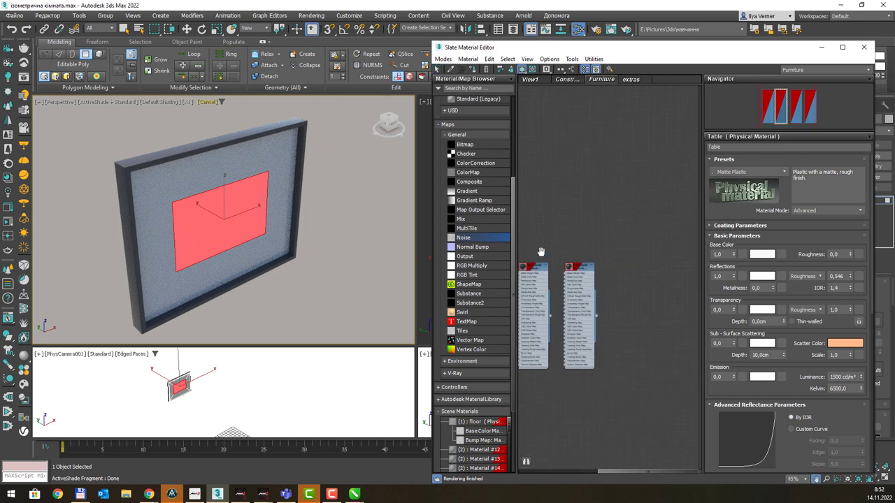
scroll(609, 235, down, 3)
scroll(580, 216, down, 3)
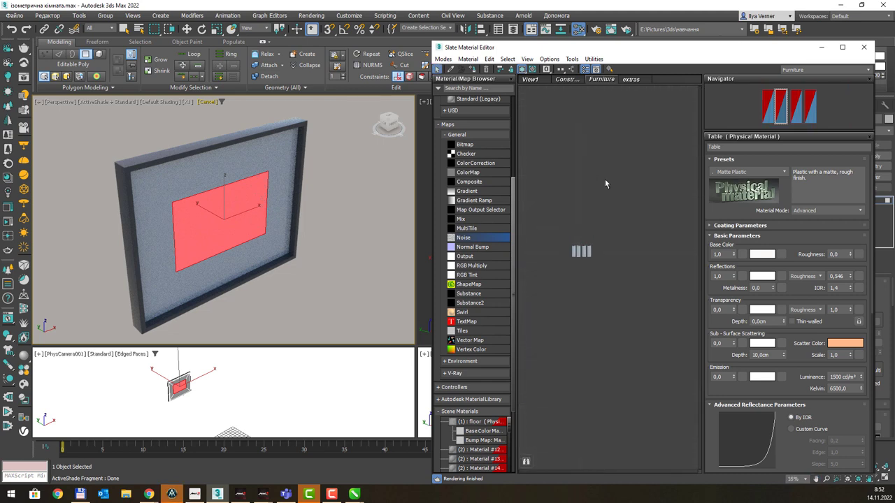
click(631, 79)
middle_drag(632, 215, 637, 187)
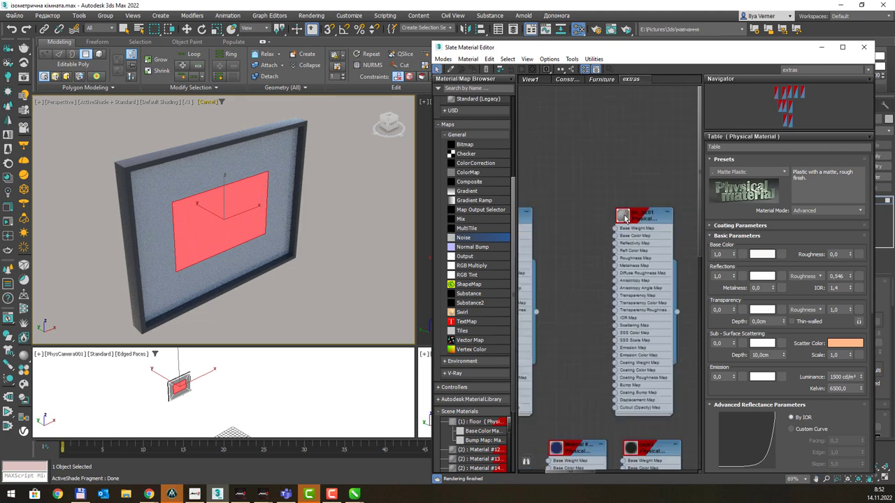
scroll(630, 210, up, 2)
click(655, 221)
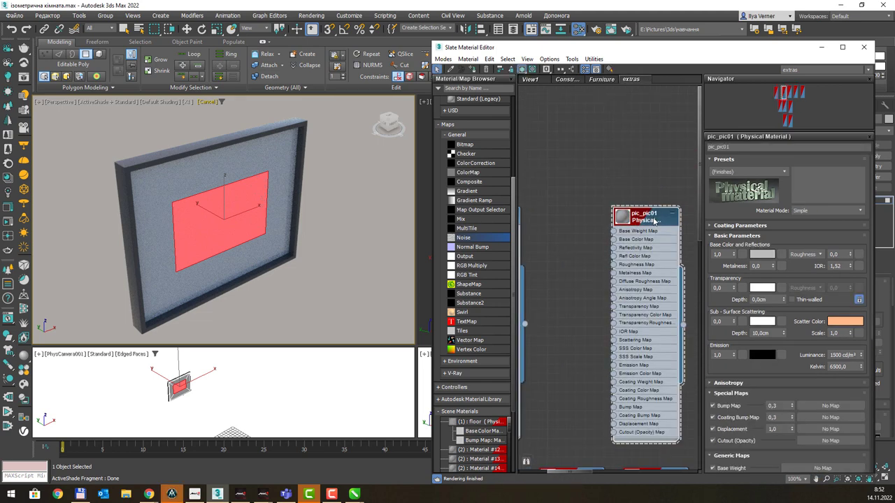
right_click(655, 221)
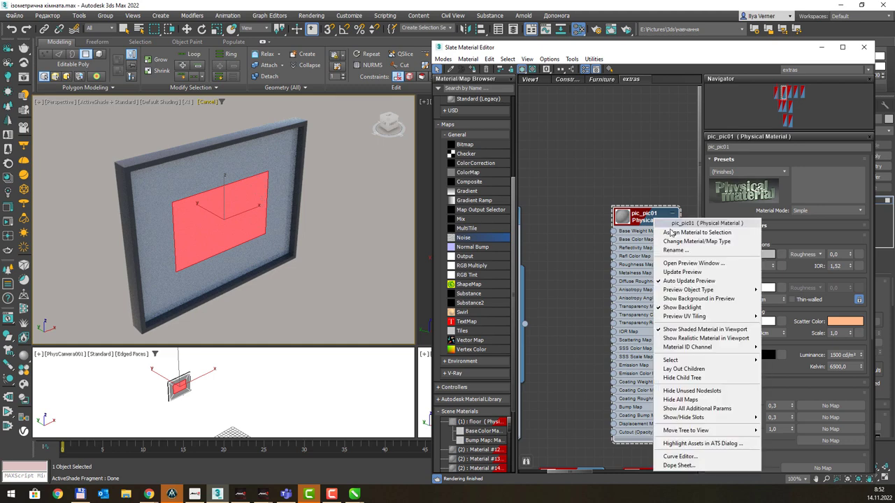
click(671, 234)
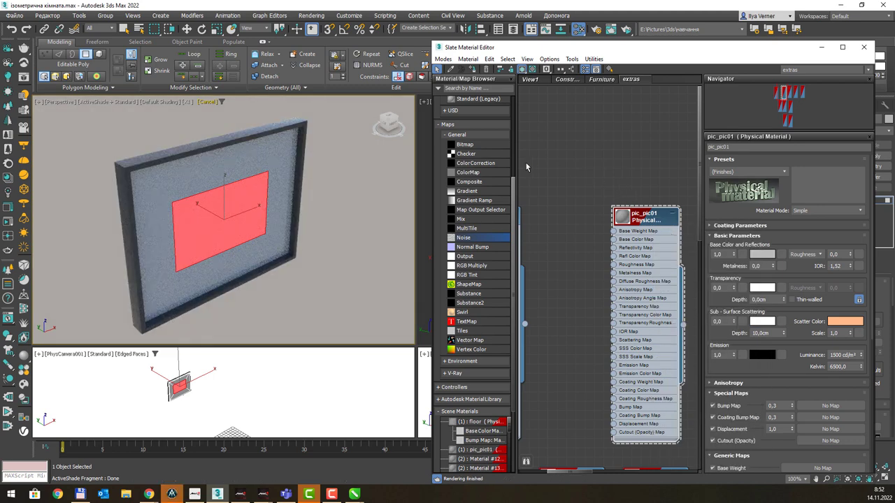
Step: Select the top, right, bottom and left mat bands around the picture
click(248, 164)
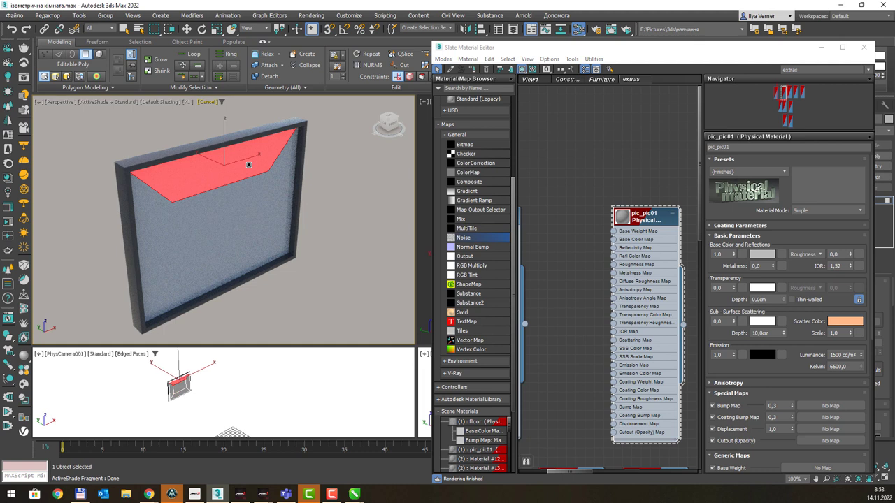
ctrl+click(277, 212)
ctrl+click(263, 254)
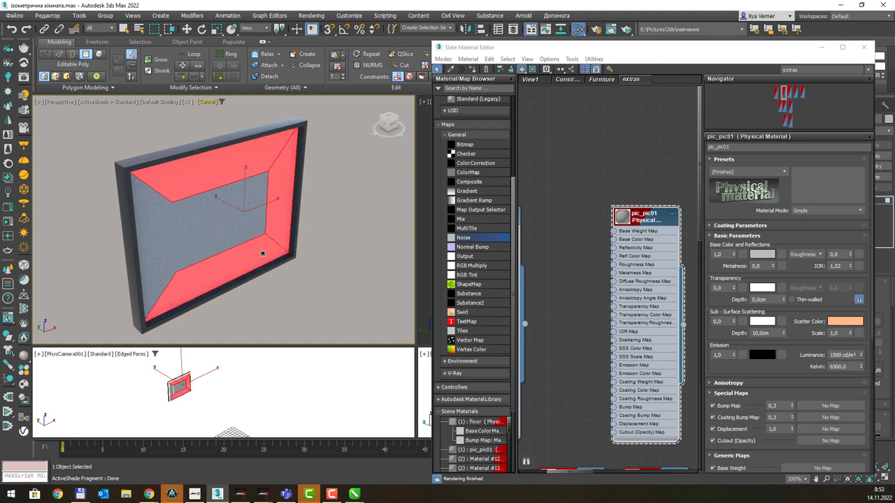
ctrl+click(163, 249)
middle_drag(579, 145, 576, 186)
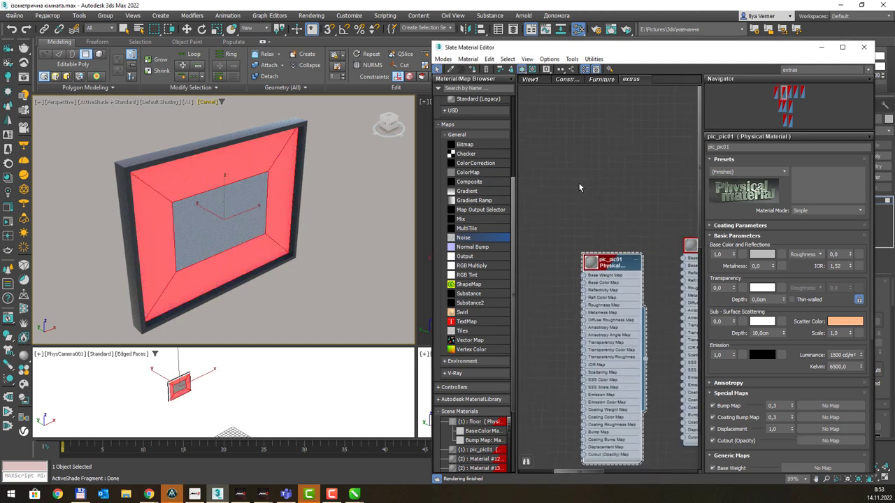
scroll(579, 183, down, 2)
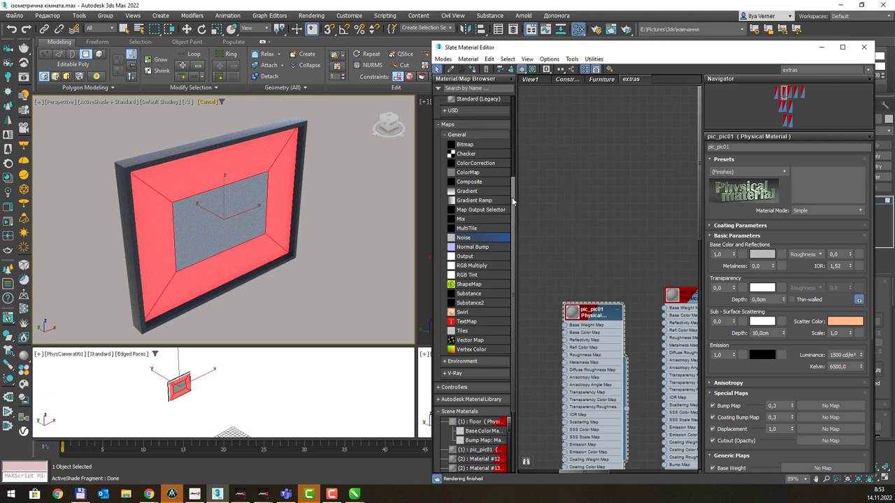
scroll(513, 201, up, 3)
scroll(504, 175, up, 2)
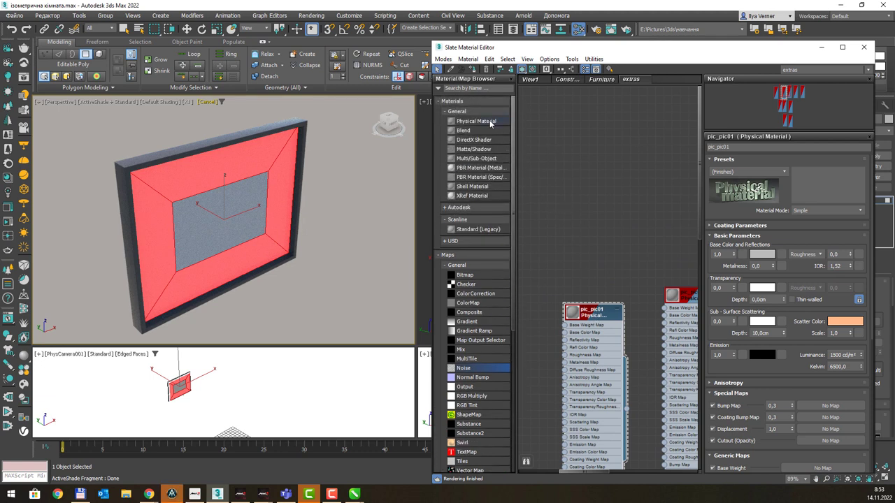
Step: Create a Physical Material named pic_white, assign it to the mat bands, and make its base colour pure white
mouse_move(490, 123)
mouse_down()
mouse_move(579, 112)
mouse_move(560, 102)
mouse_up()
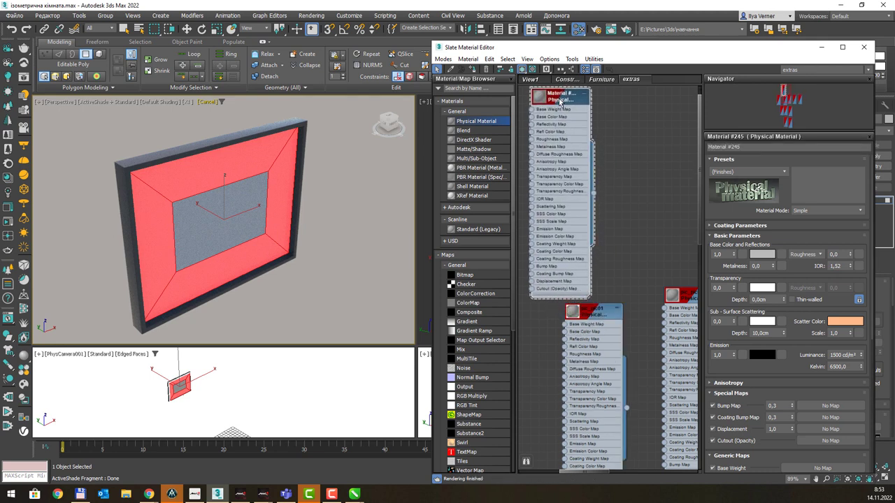
drag(744, 147, 668, 146)
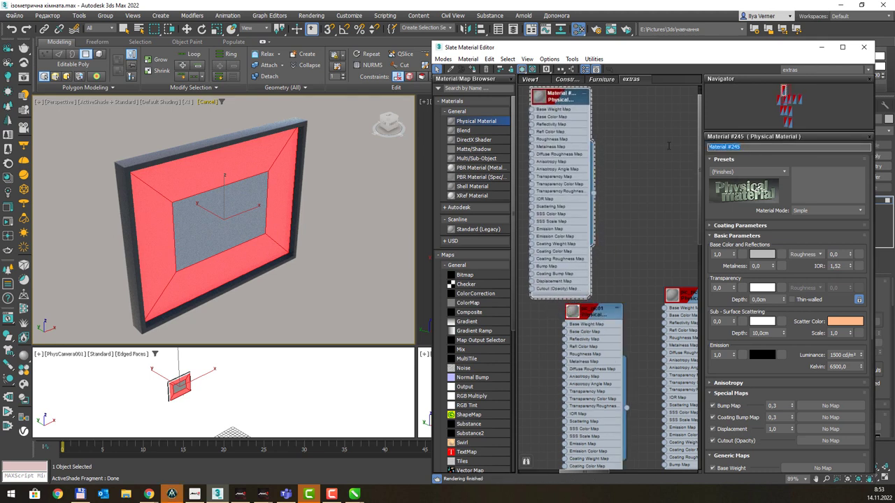
text(pl)
text(white)
right_click(556, 98)
click(591, 114)
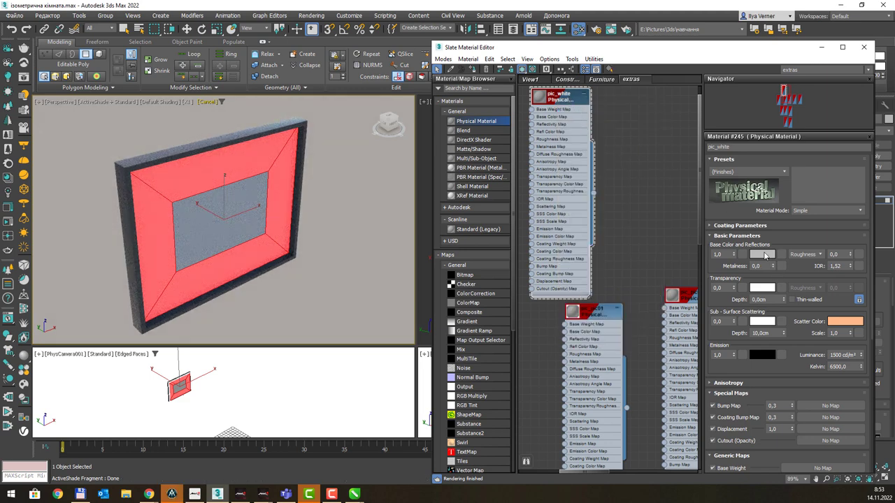
click(762, 255)
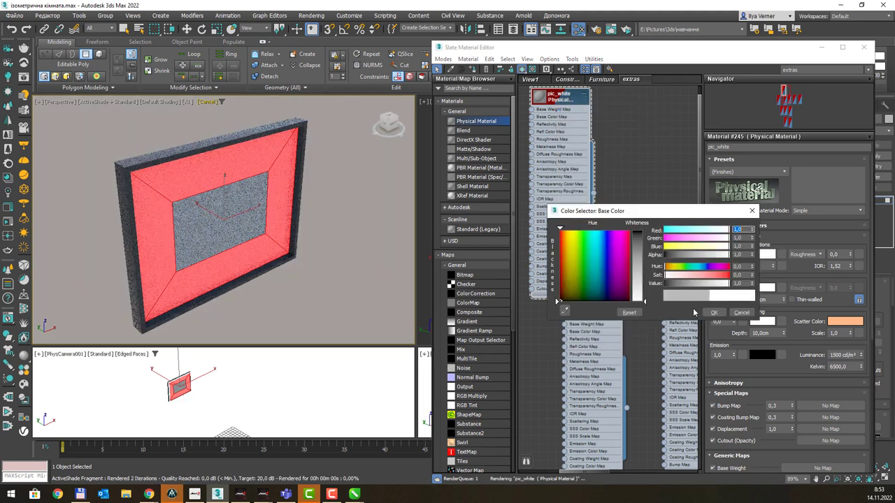
click(709, 314)
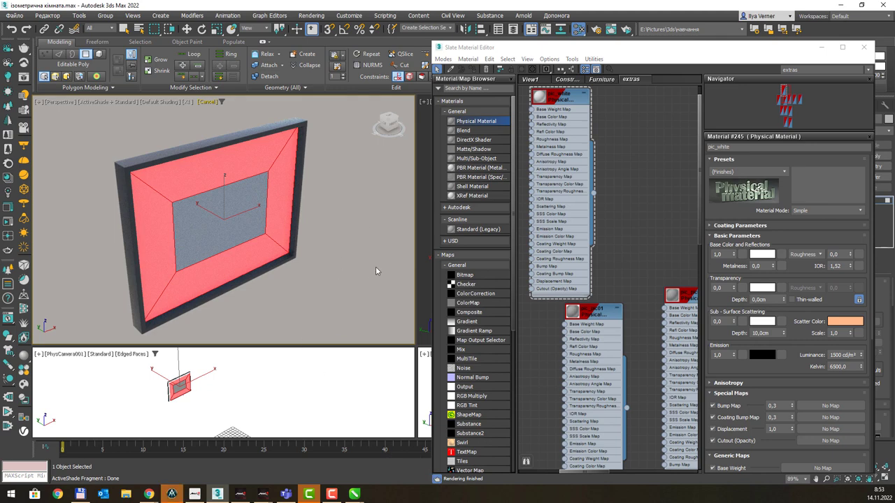
Step: Close the material editor, exit isolation to show the whole room, leave Polygon mode and deselect the frame
click(823, 47)
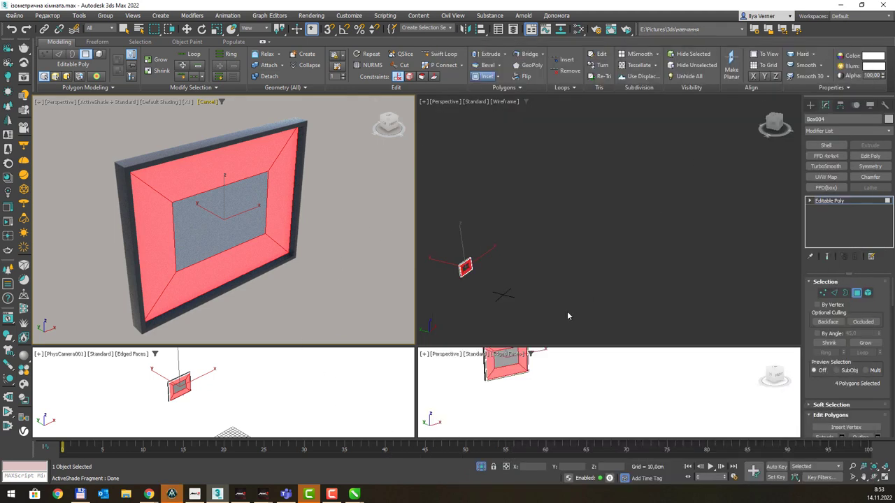
click(481, 466)
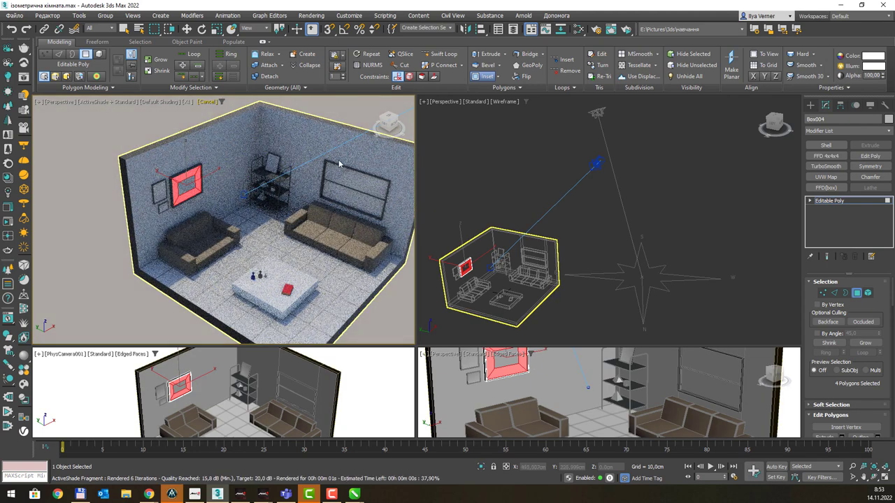
key(w)
key(4)
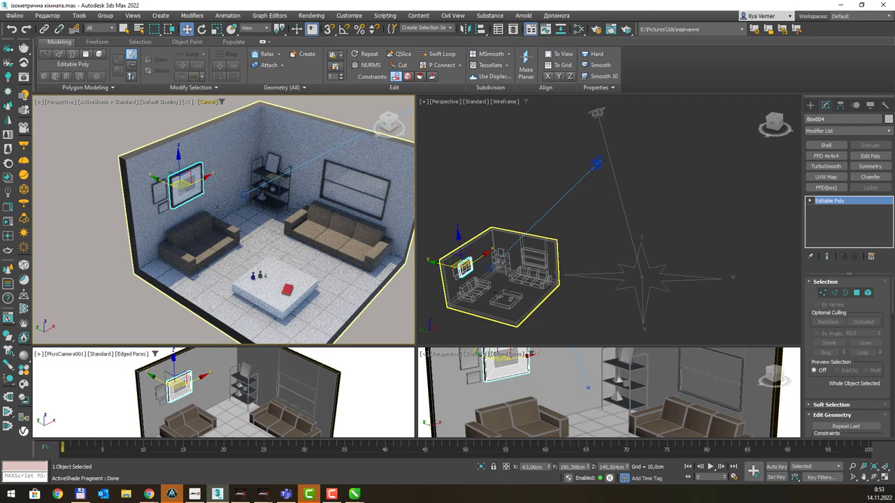
key(q)
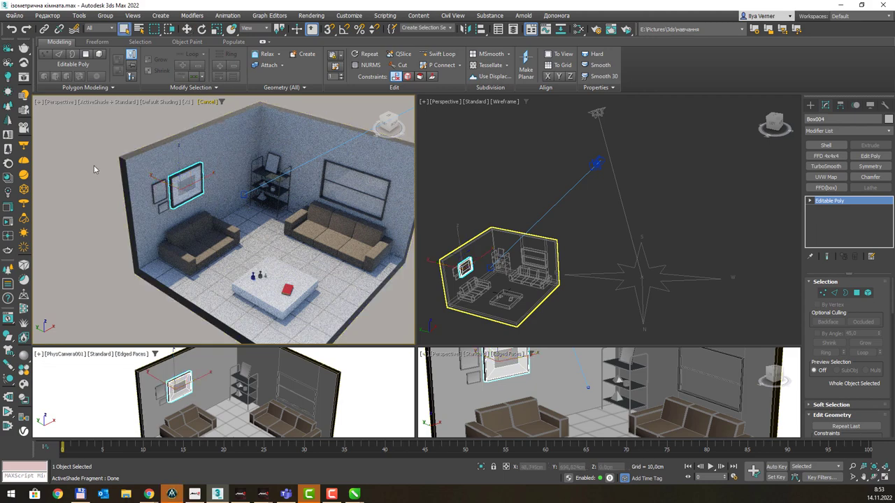
click(96, 169)
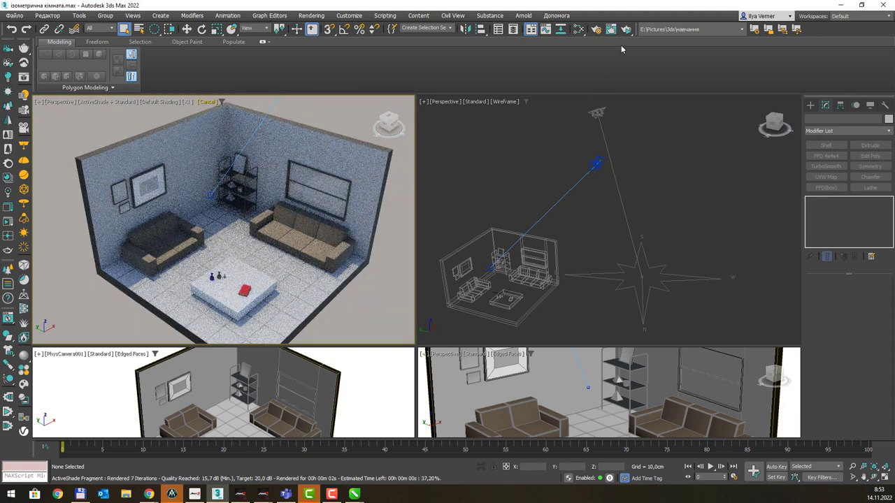
Step: Reopen the Slate editor full-screen and move the Frame_pic and pic_pic01 nodes to the left
key(m)
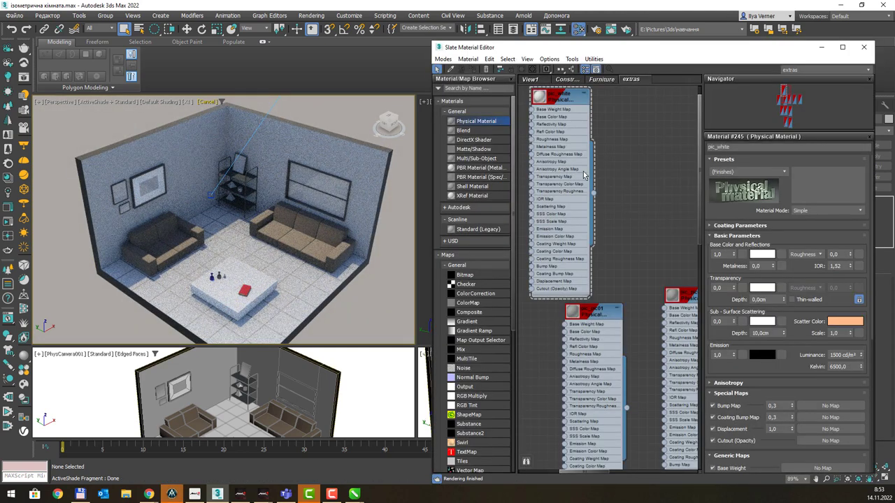
double_click(666, 47)
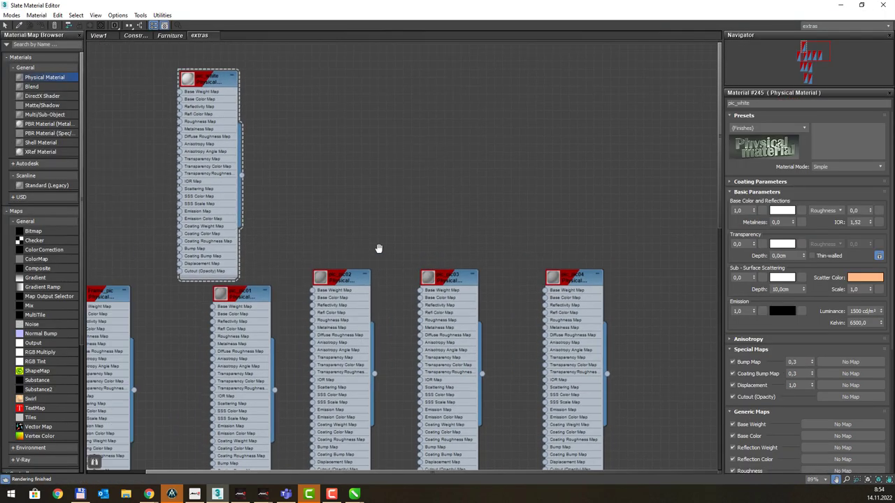
middle_drag(251, 255, 432, 267)
drag(346, 287, 356, 292)
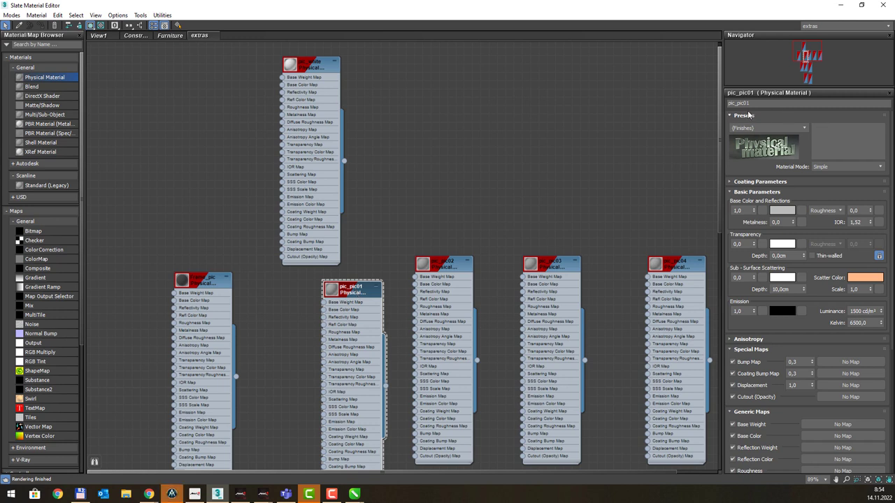
drag(208, 283, 149, 284)
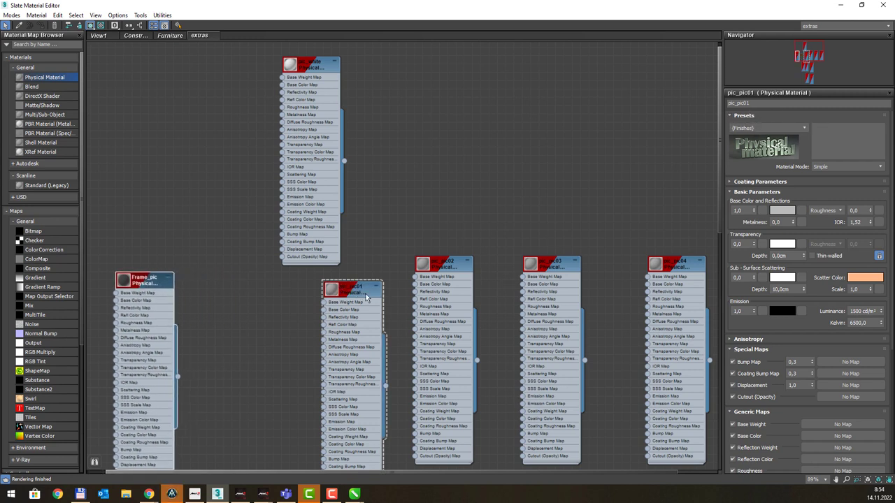
drag(365, 298, 307, 297)
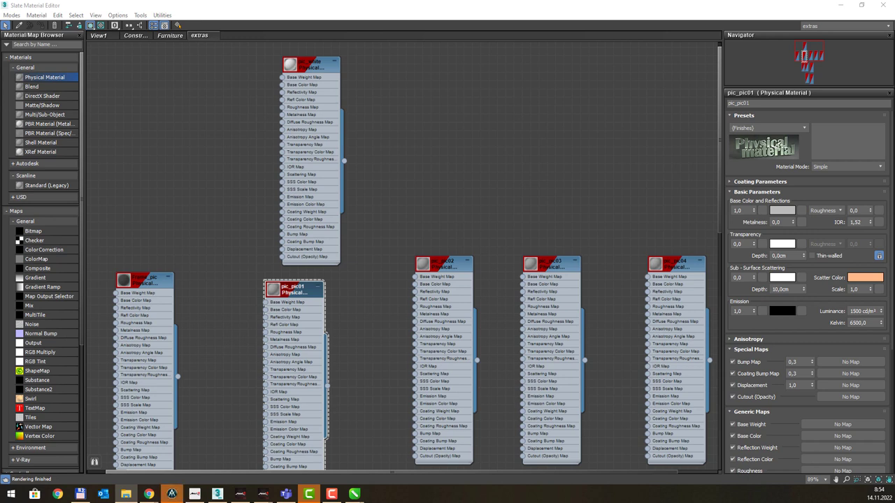
key(alt+Tab)
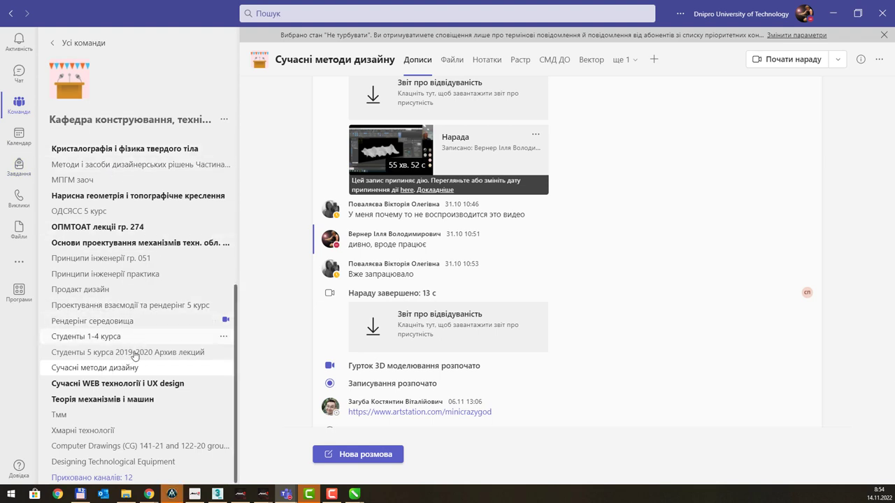
Step: Download the Аннушки folder from Files > Матеріали для лабораторних > Photoshop in Teams
click(453, 62)
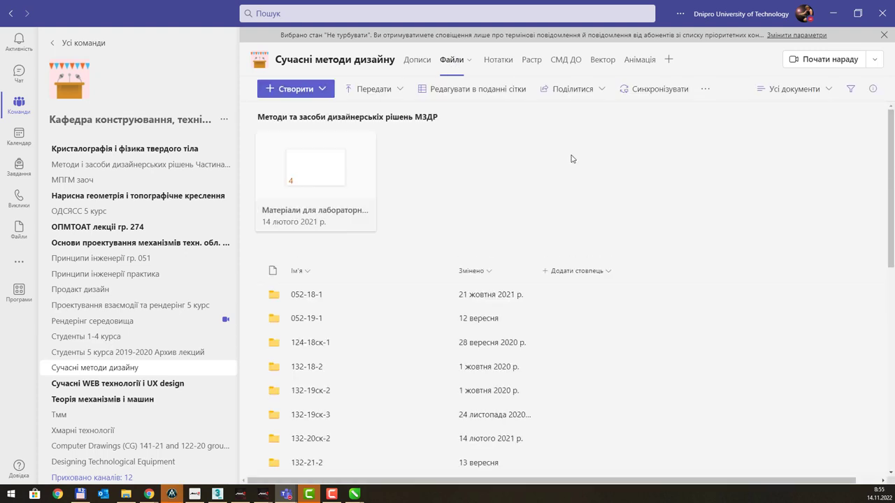
click(342, 216)
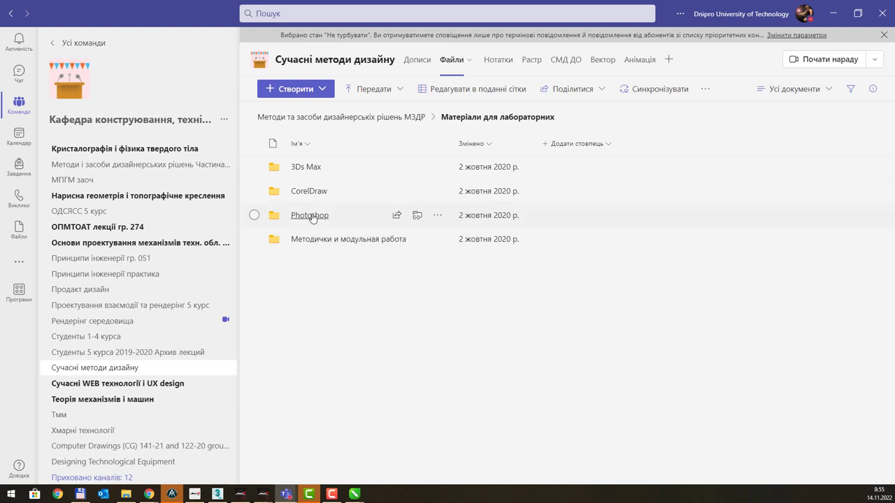
click(313, 215)
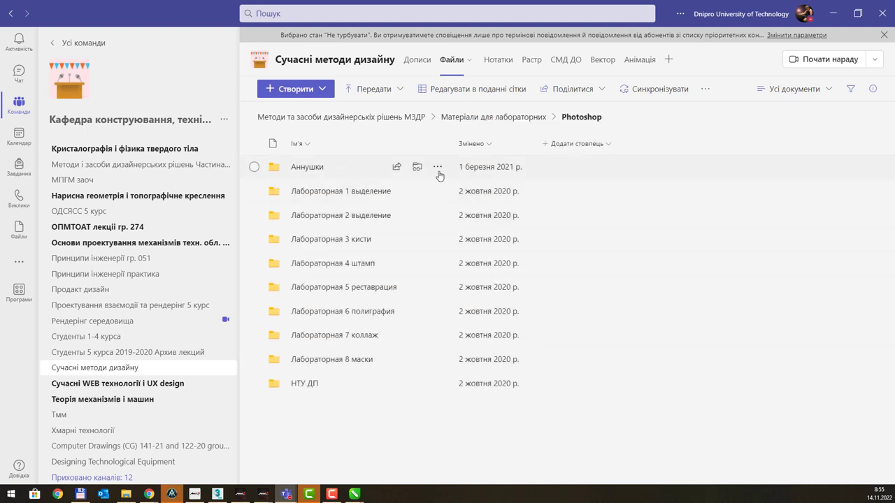
click(438, 170)
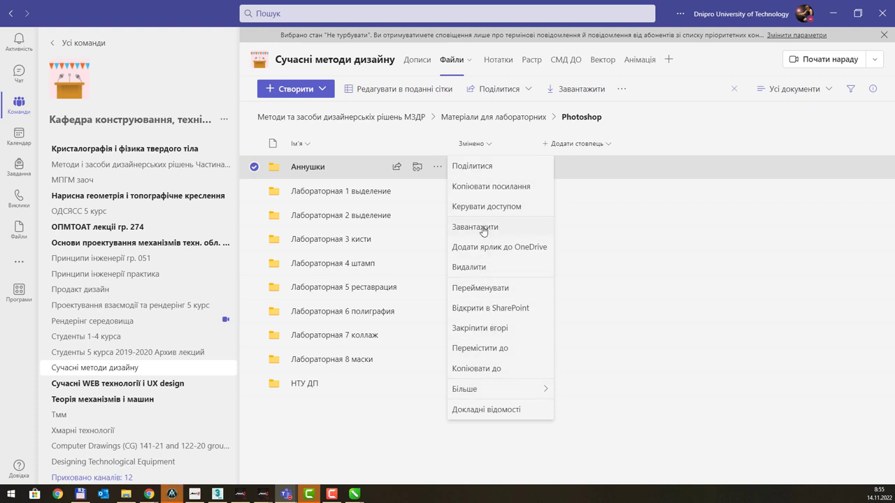
click(483, 231)
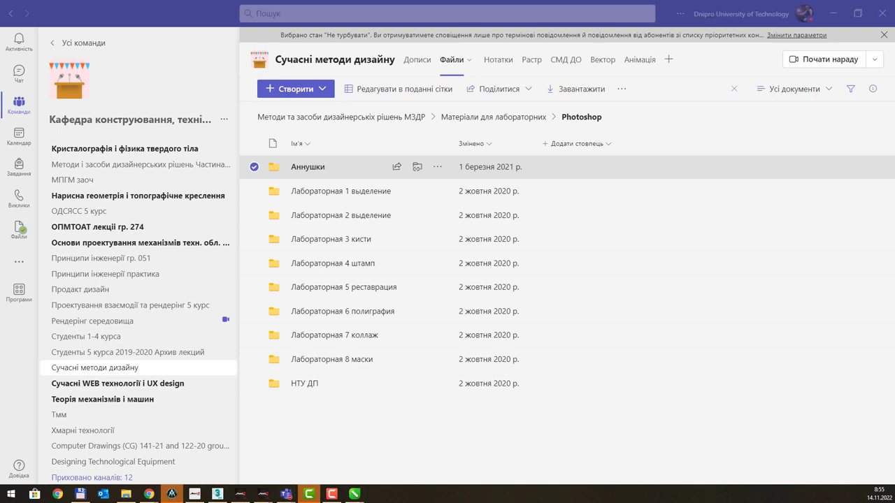
click(883, 14)
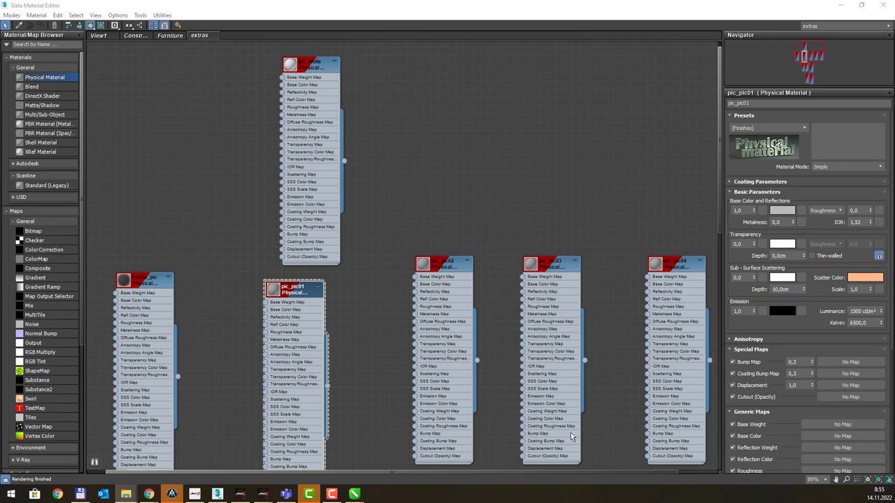
Step: Add киберАНК.jpg as a bitmap node and wire it into pic_pic01's Base Color Map
drag(218, 240, 216, 234)
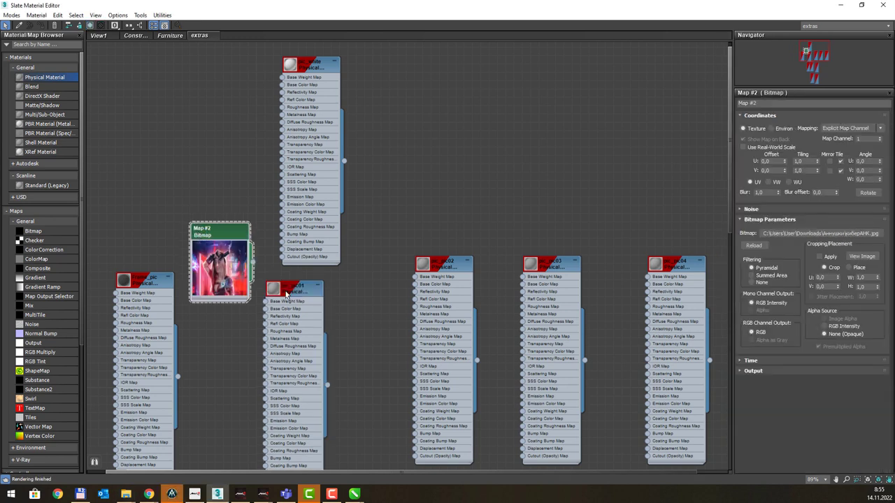
drag(288, 294, 330, 294)
click(233, 269)
drag(233, 269, 242, 327)
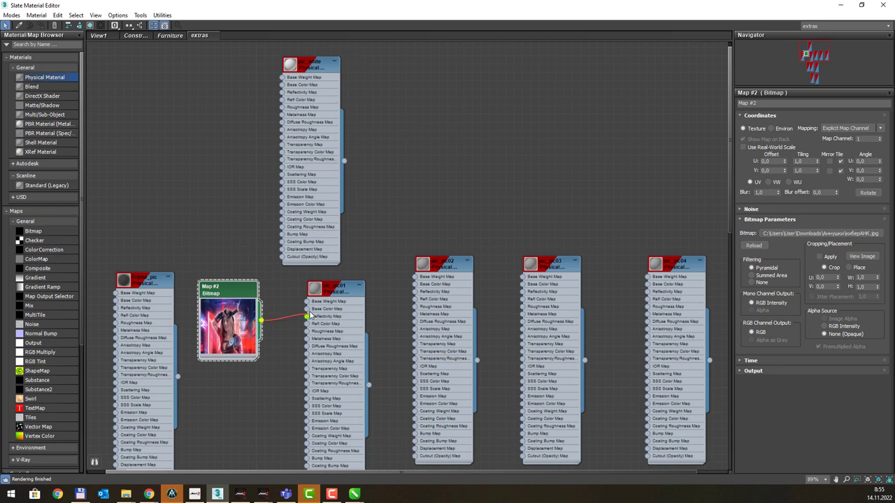
drag(309, 316, 308, 309)
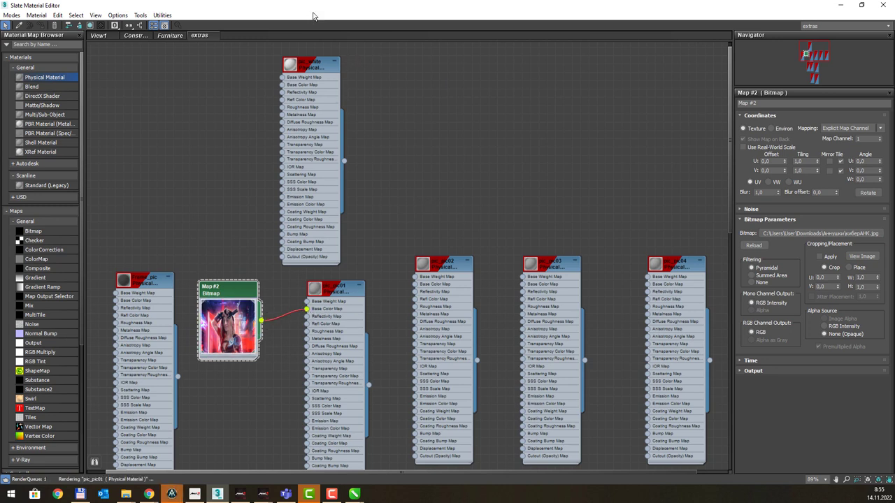
Step: Minimize the material editor and orbit the ActiveShade view toward the framed image on the back wall
click(126, 494)
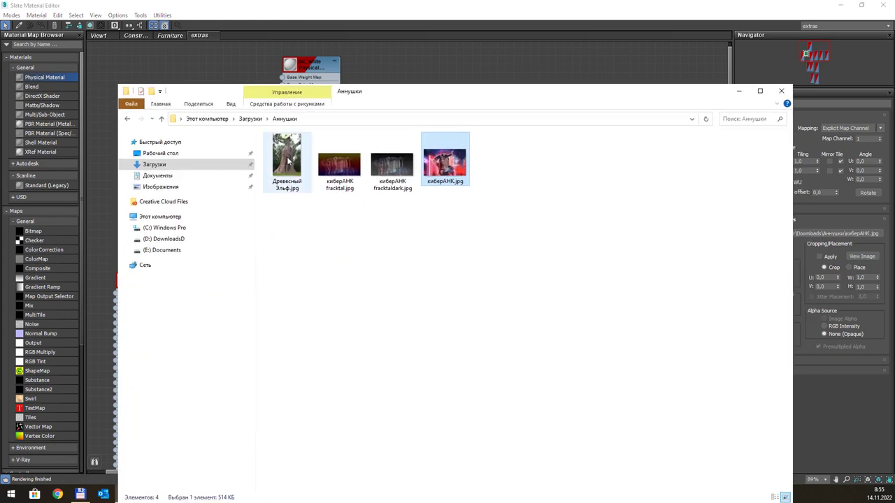
click(125, 495)
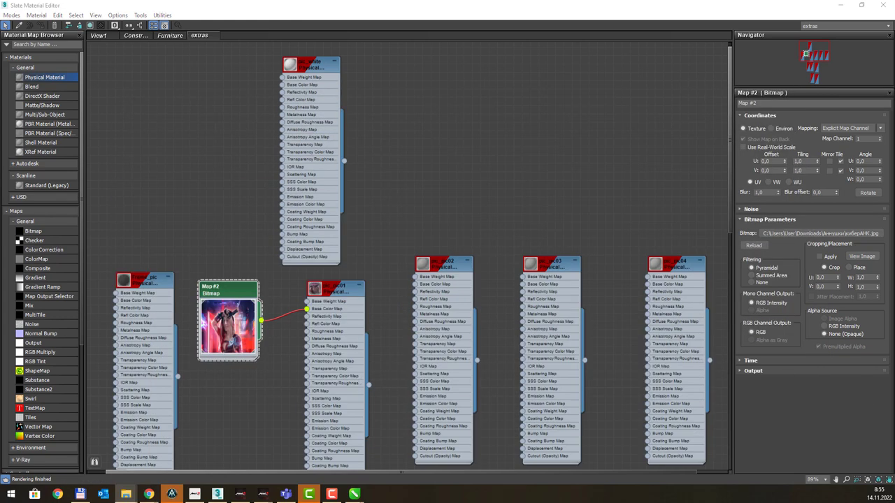
click(862, 5)
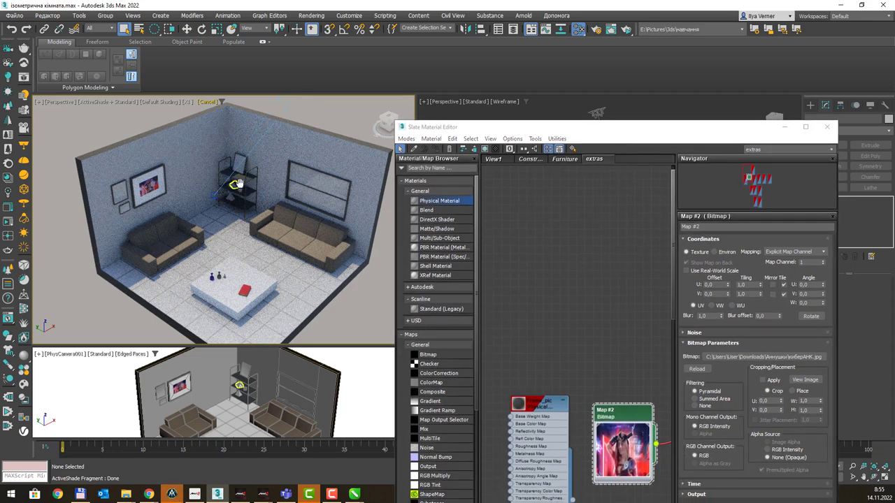
alt+middle_drag(230, 196, 238, 385)
scroll(217, 187, up, 3)
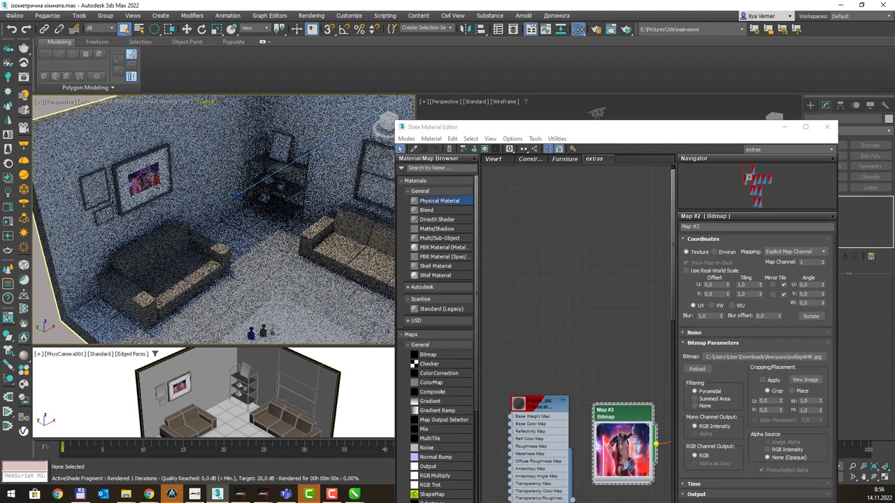
scroll(244, 183, up, 2)
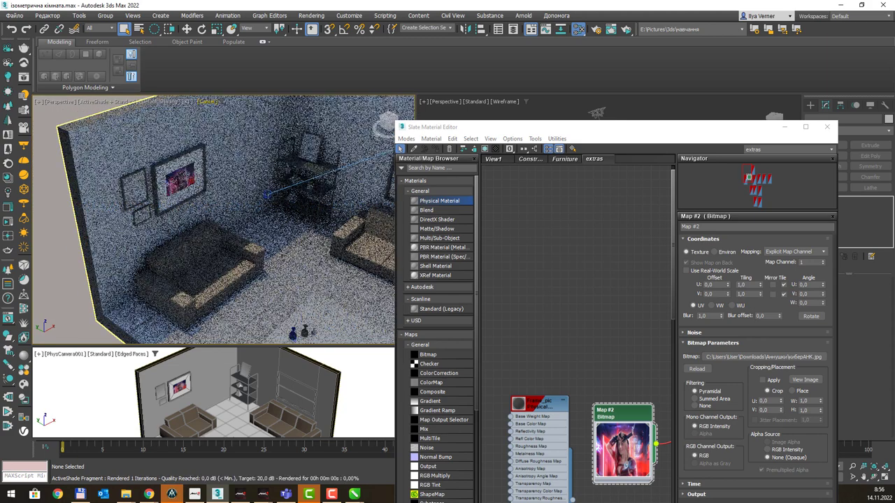
Step: Zoom onto the wall frame, select the large framed picture Box004, and reopen the material editor
click(783, 128)
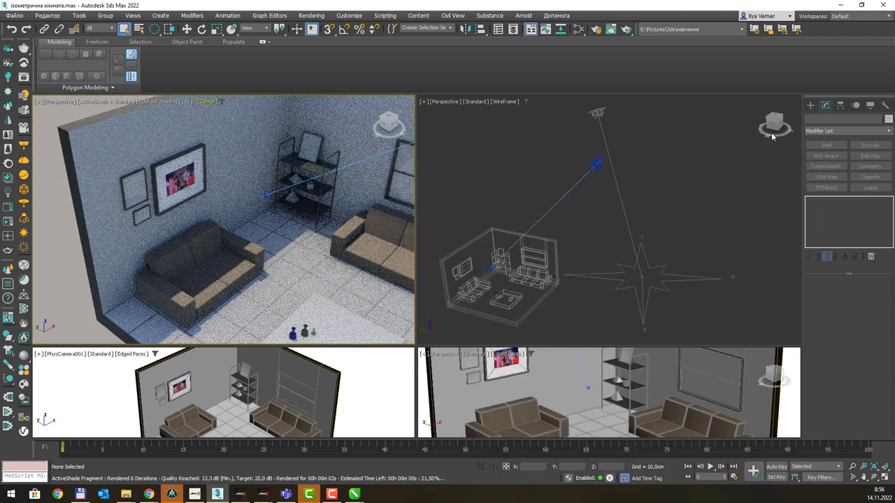
scroll(237, 185, up, 2)
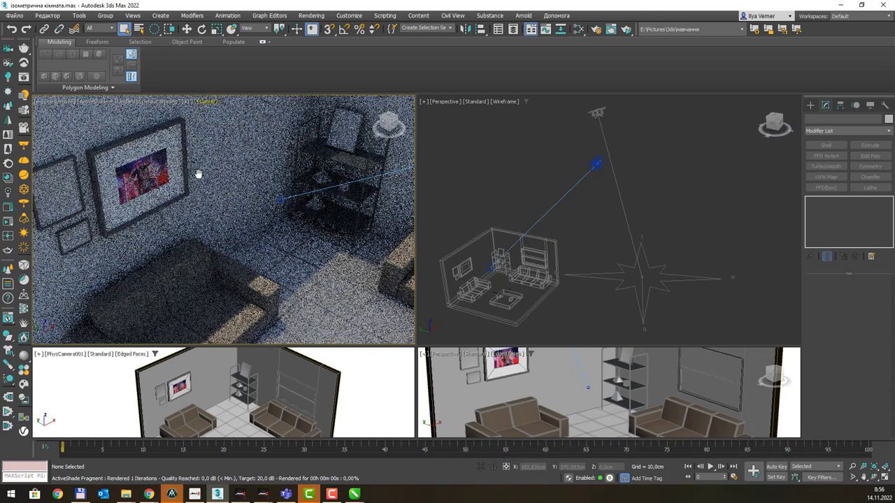
scroll(218, 184, up, 1)
click(176, 189)
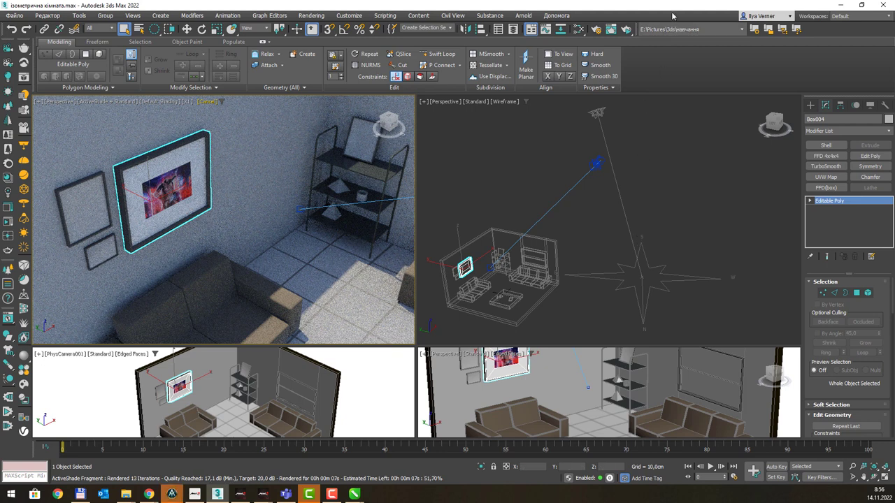
key(m)
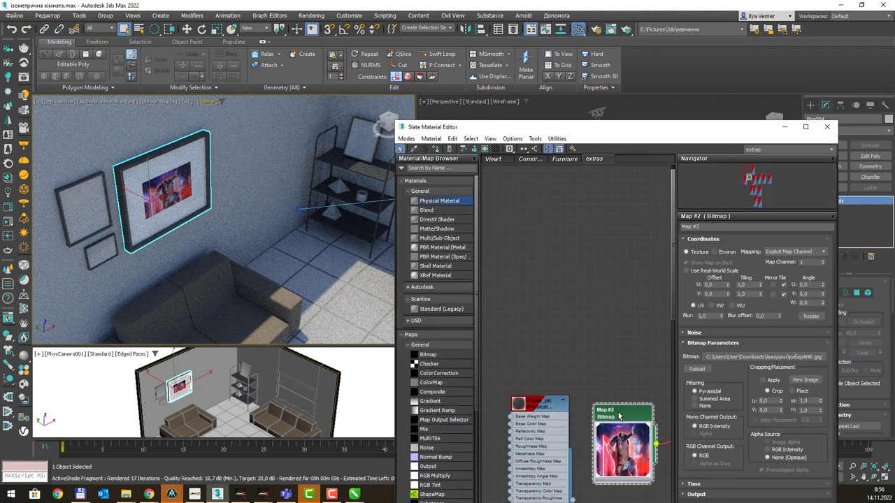
Step: Set the Map #2 bitmap's U and V tiling to 0,5
click(761, 288)
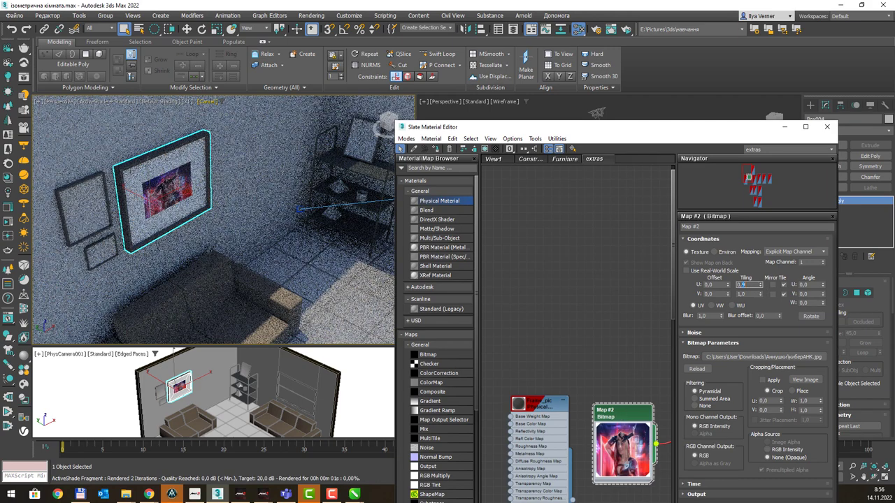
text(0,5)
key(Tab)
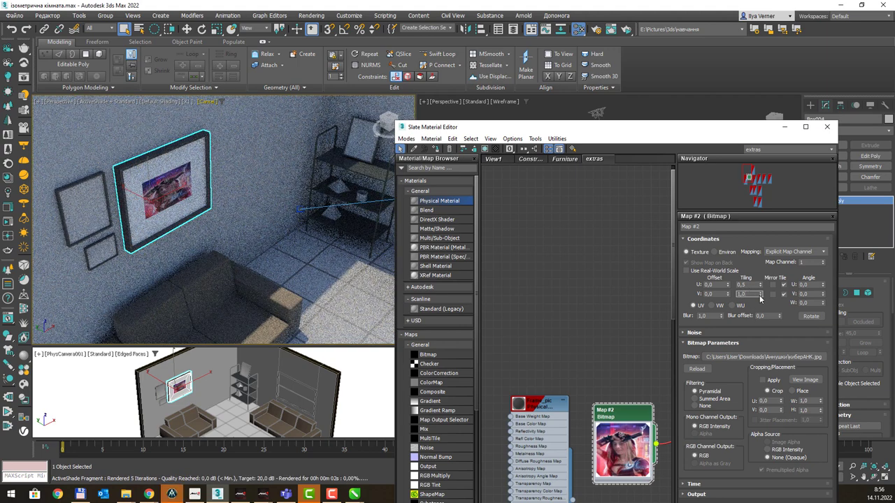
text(0,5)
key(Return)
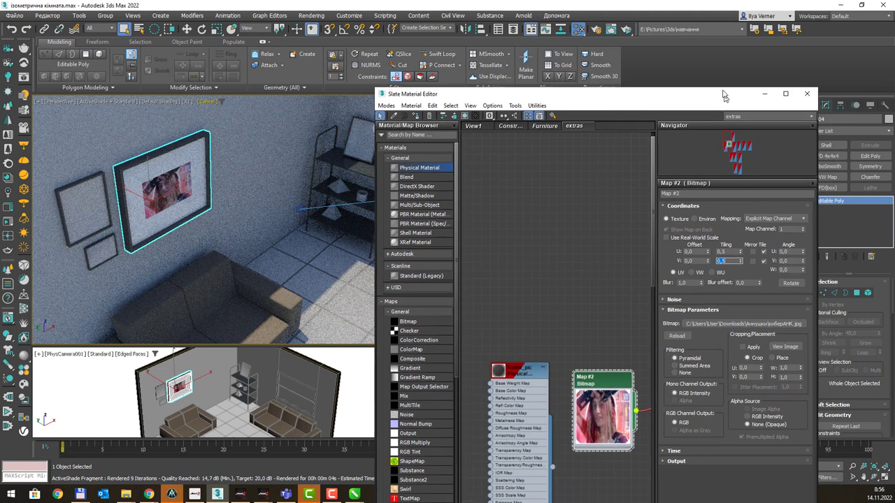
drag(746, 130, 738, 61)
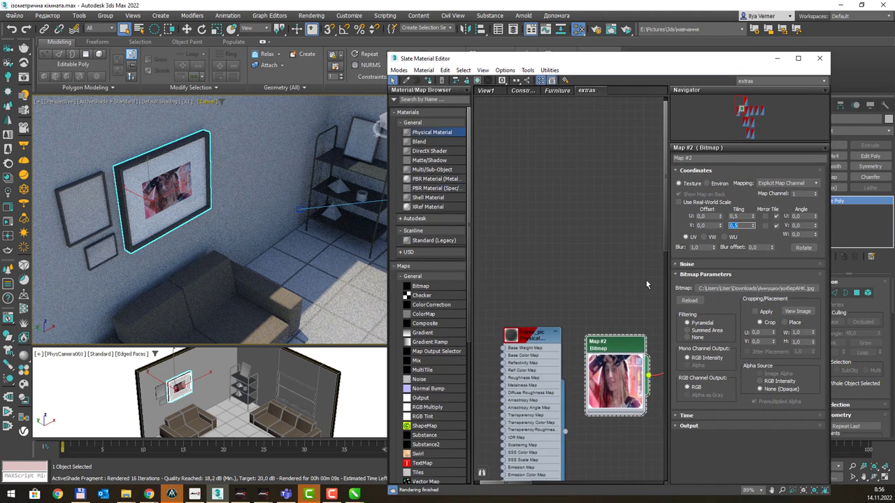
Step: Crop the киберАНК.jpg bitmap to U 0,157, V 0,189, W 0,656, H 0,811 and apply it
click(797, 312)
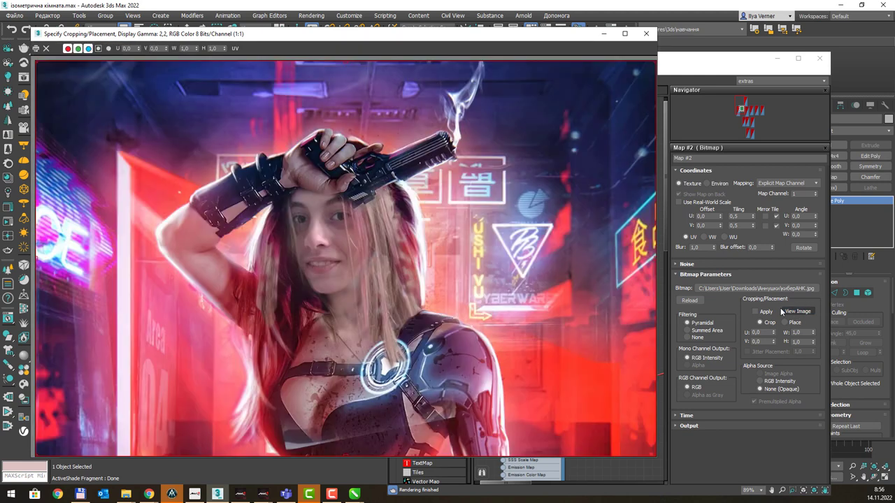
drag(37, 61, 132, 123)
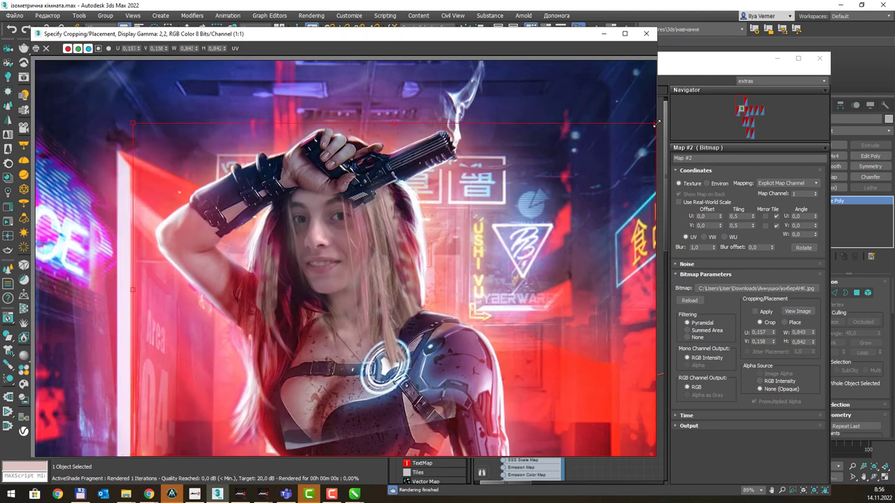
drag(656, 124, 541, 135)
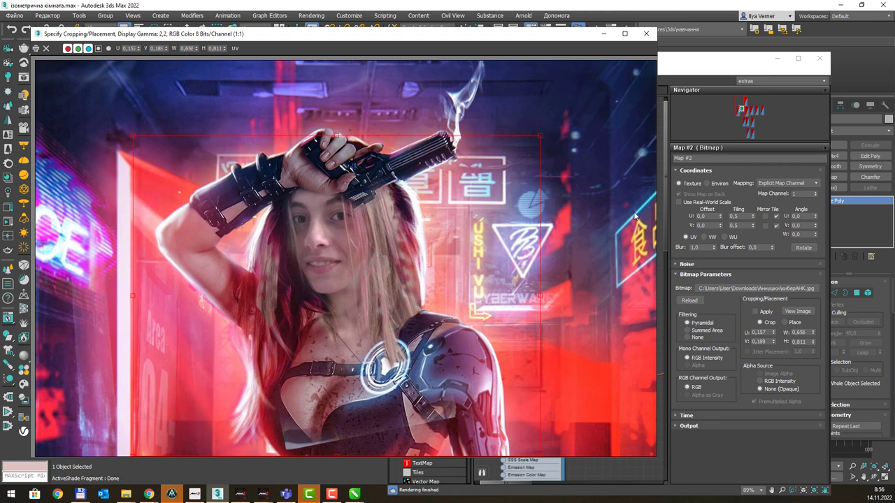
click(766, 312)
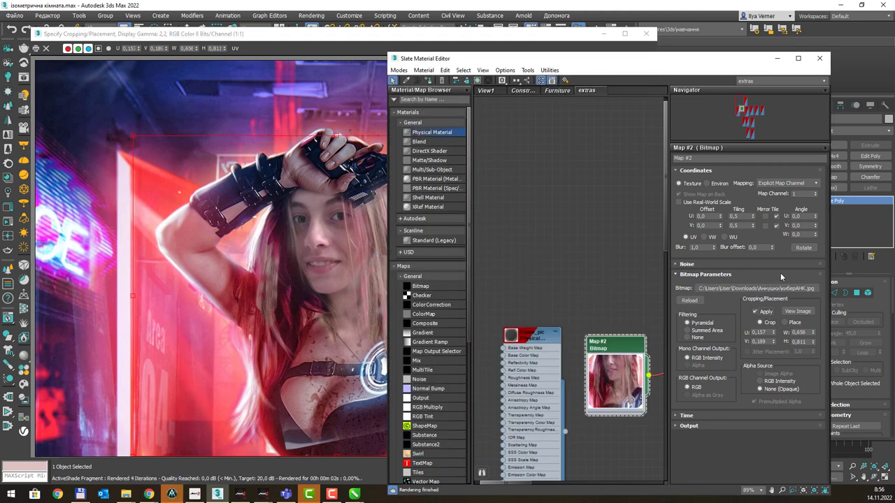
click(646, 33)
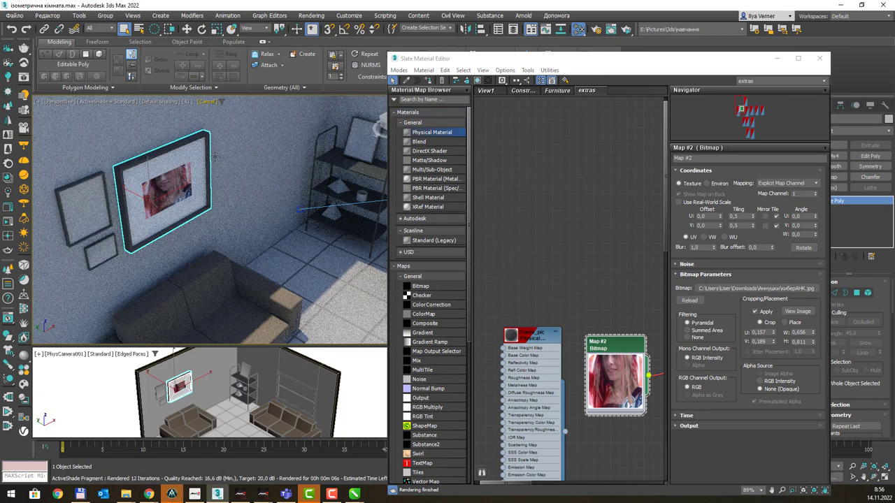
Step: Reset the bitmap's U and V tiling back to 1,0
double_click(733, 216)
text(1)
key(Tab)
text(1)
key(Tab)
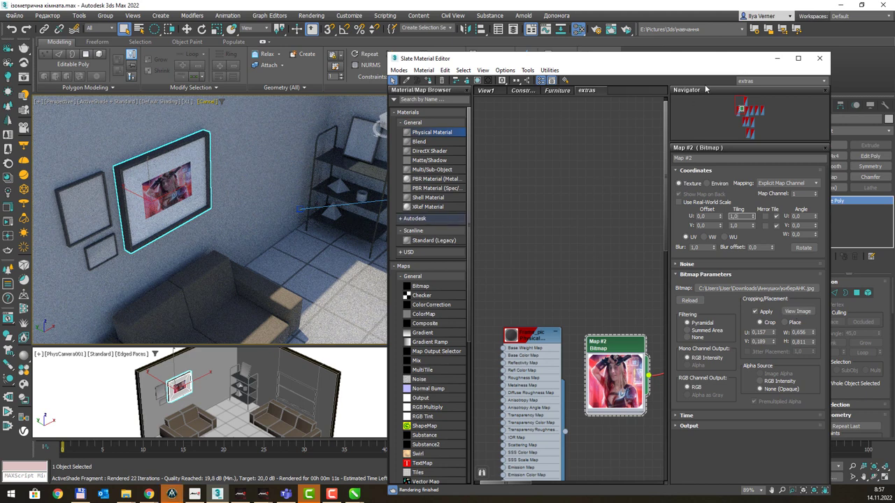
click(769, 59)
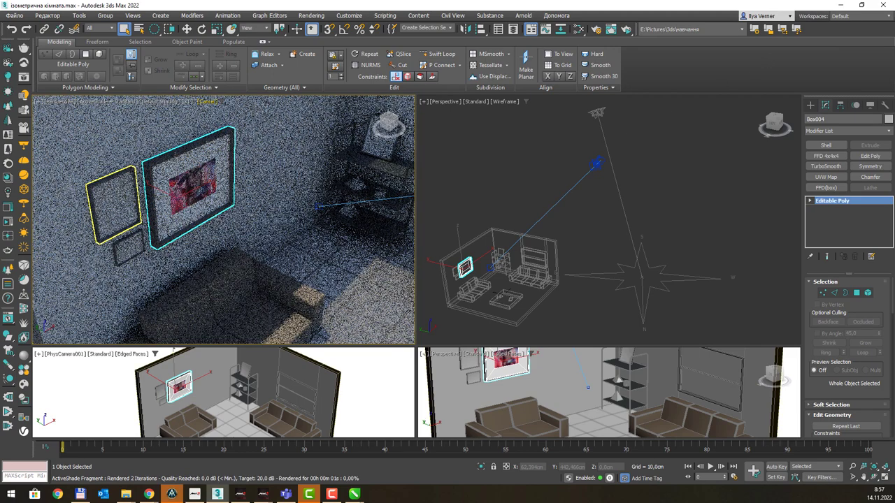
Step: Inset the front face of the small frame Box005 left of the main picture
click(124, 196)
key(4)
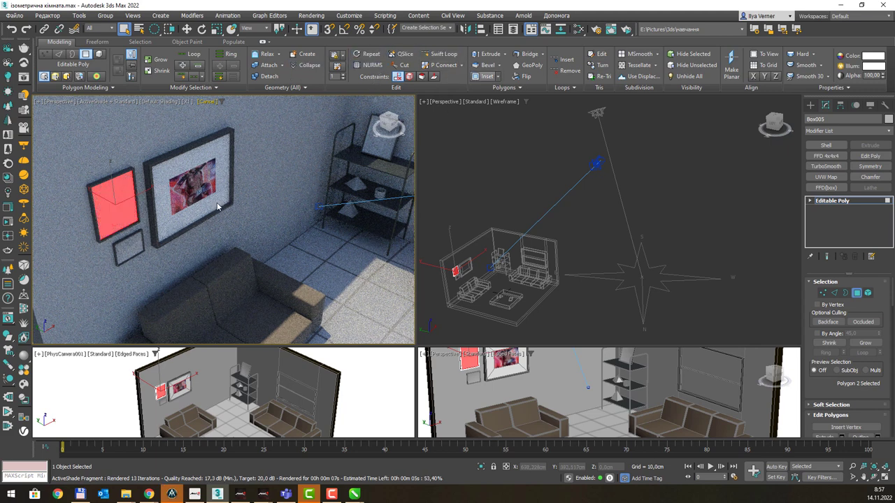
click(120, 207)
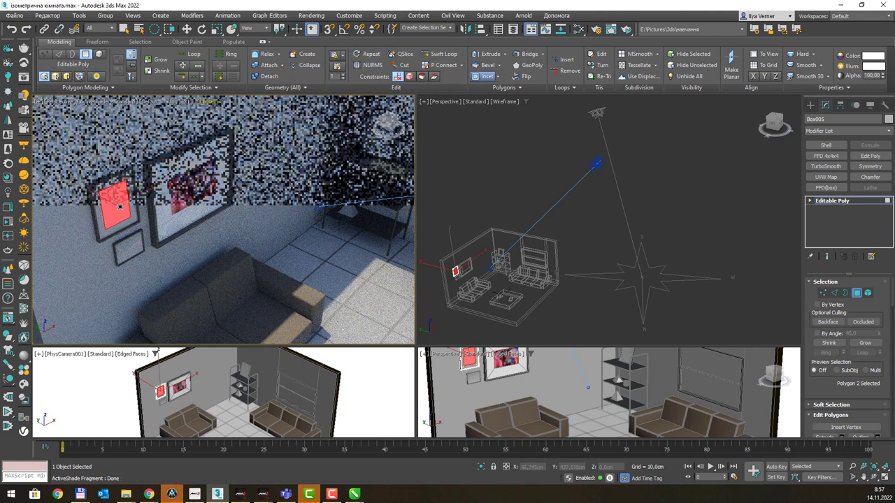
click(118, 212)
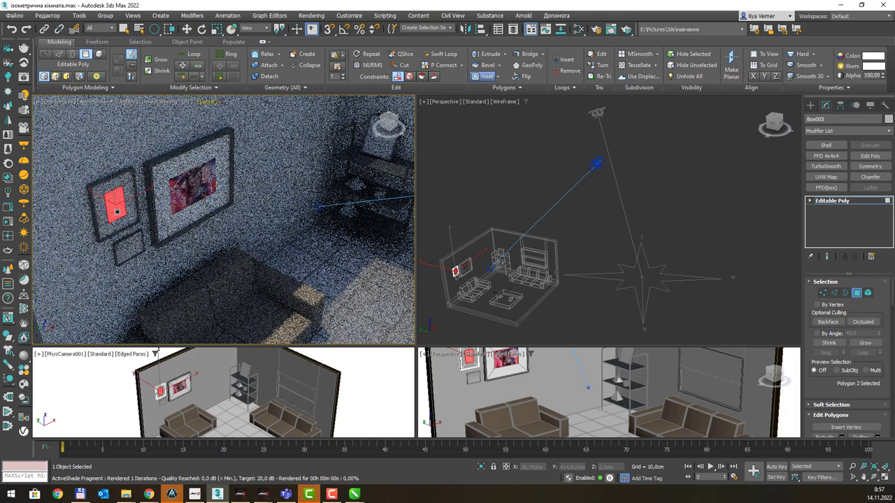
click(117, 212)
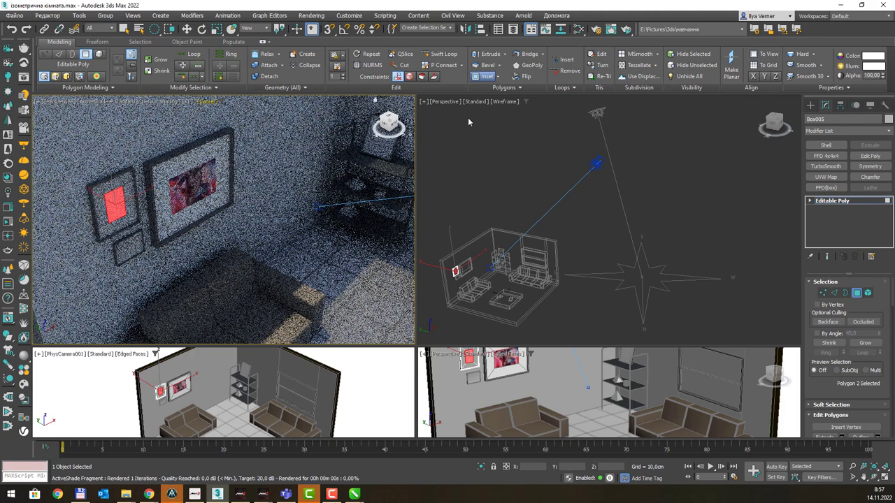
key(Escape)
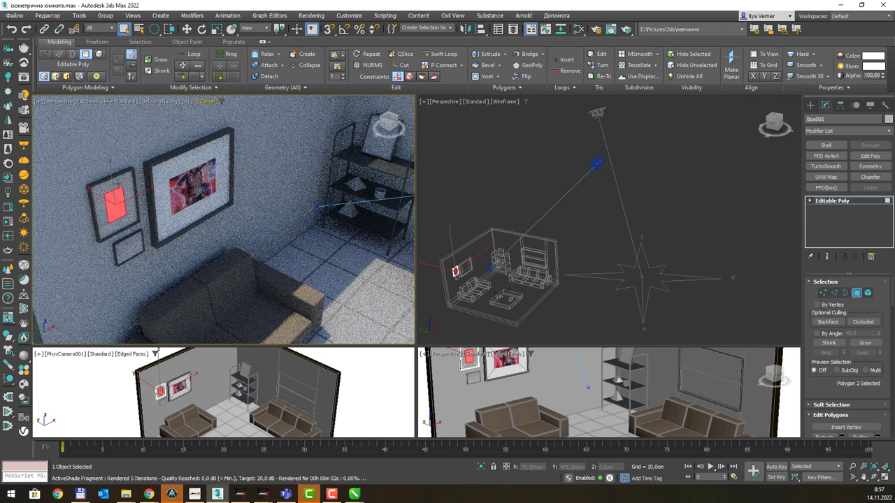
Step: Select the right, top and left border faces around the inset panel
click(129, 190)
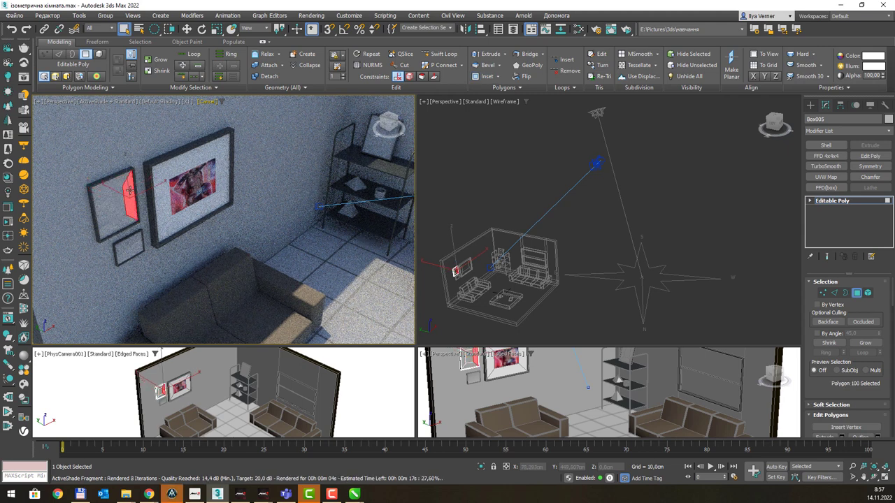
ctrl+click(116, 179)
ctrl+click(96, 198)
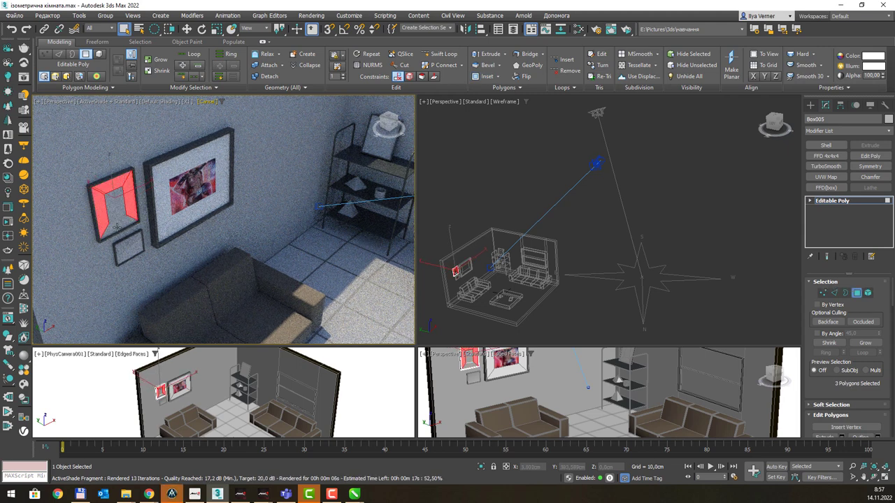
click(579, 28)
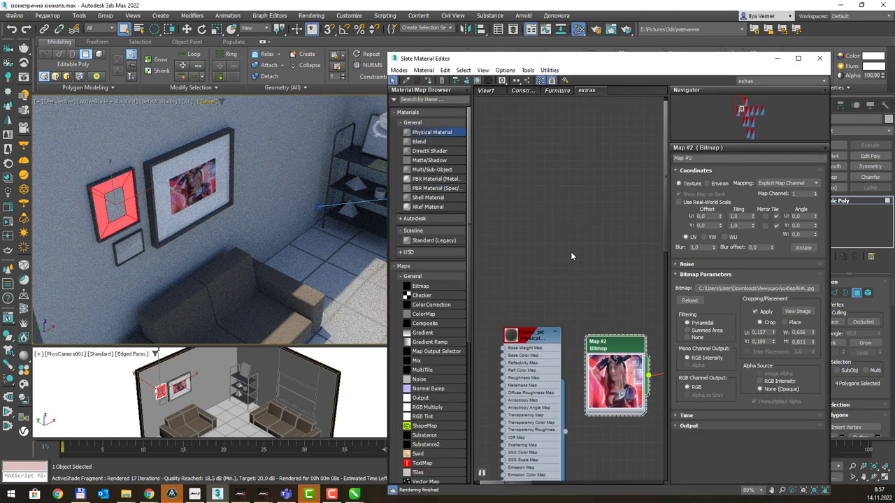
Step: Assign the pic_white material to the small left frame's selected border faces, giving it a white mat
scroll(571, 256, down, 1)
scroll(580, 257, down, 2)
scroll(586, 258, down, 1)
scroll(594, 248, down, 2)
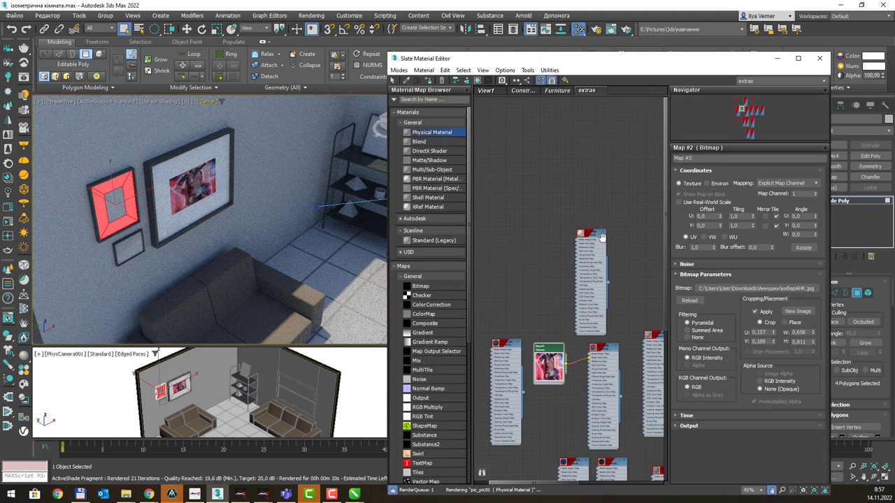
double_click(592, 237)
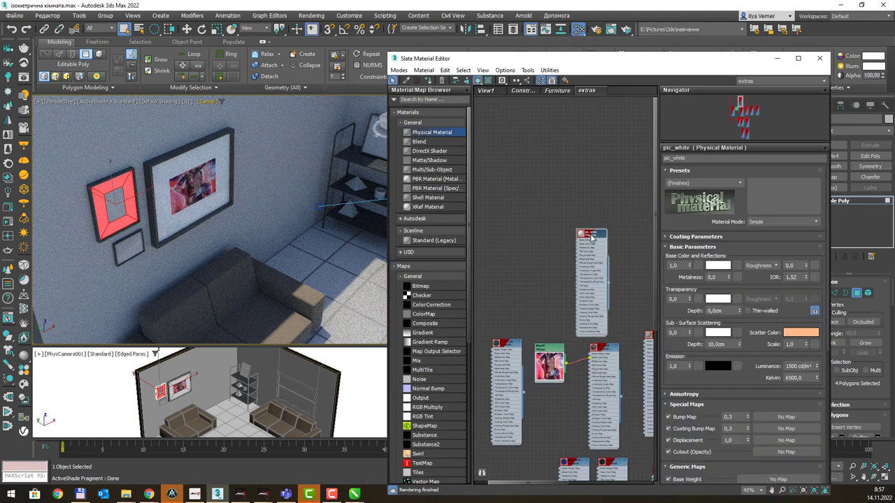
right_click(592, 236)
click(603, 246)
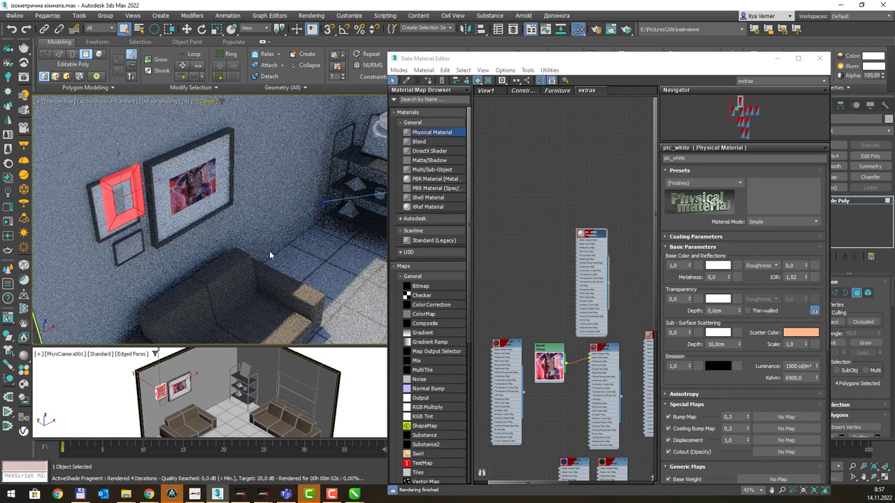
alt+middle_drag(269, 250, 223, 246)
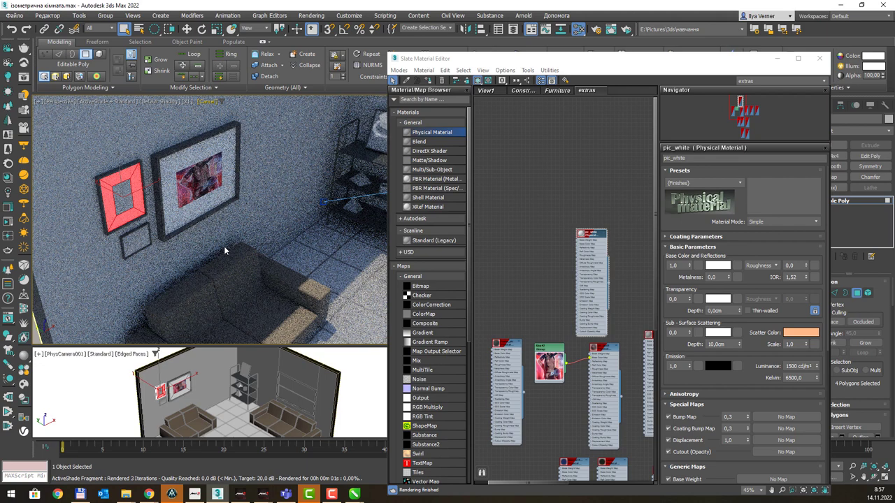
Step: Inset the smallest frame's front polygon to leave a border around an inner panel
key(6)
click(135, 239)
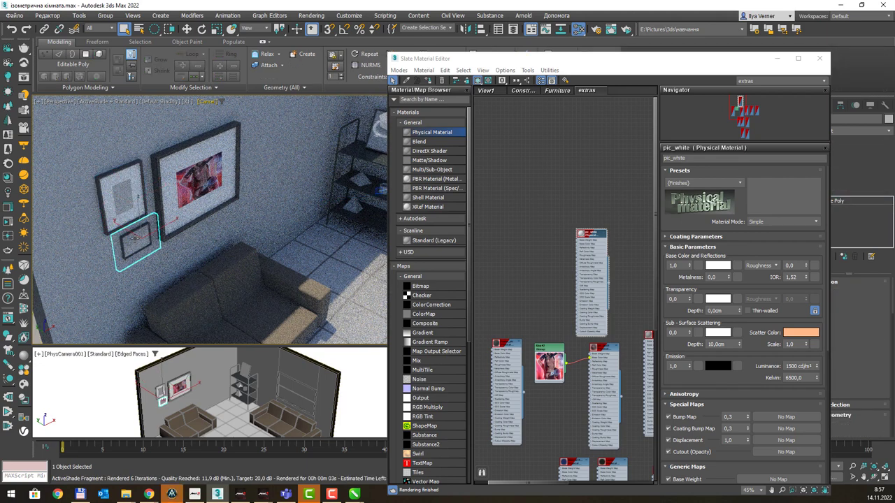
scroll(135, 239, up, 2)
scroll(135, 239, up, 2)
scroll(135, 239, up, 2)
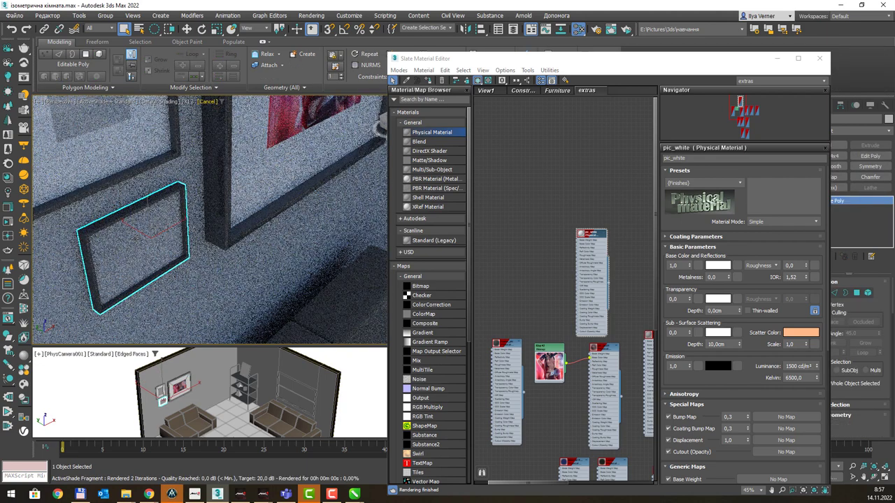
key(4)
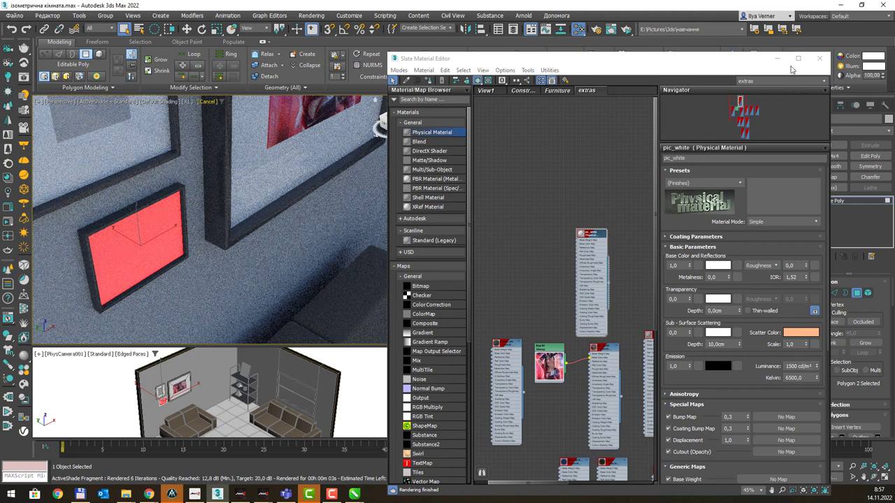
click(777, 58)
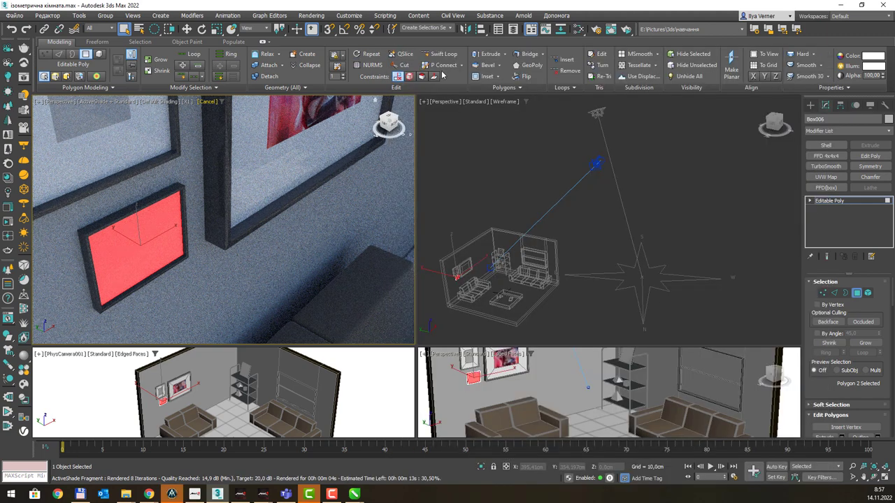
click(485, 76)
drag(160, 235, 161, 239)
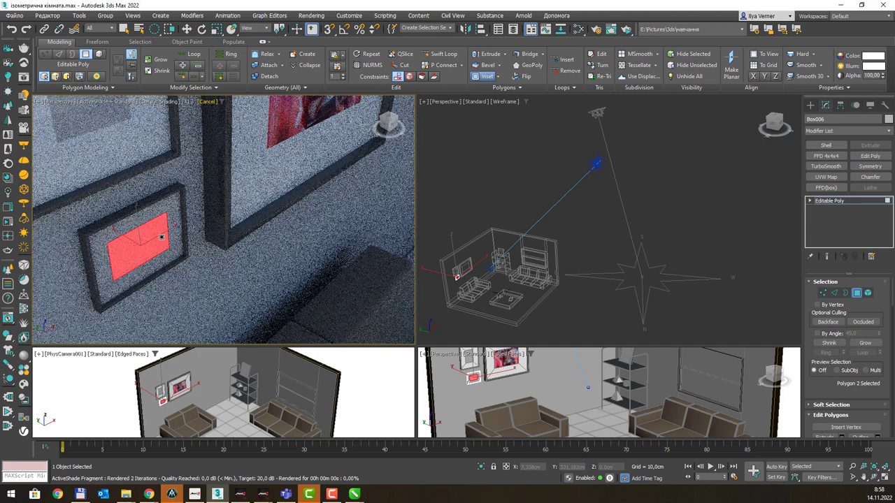
Step: Select the four border faces (right, top, left, bottom) and assign them pic_white
alt+middle_drag(179, 233, 176, 229)
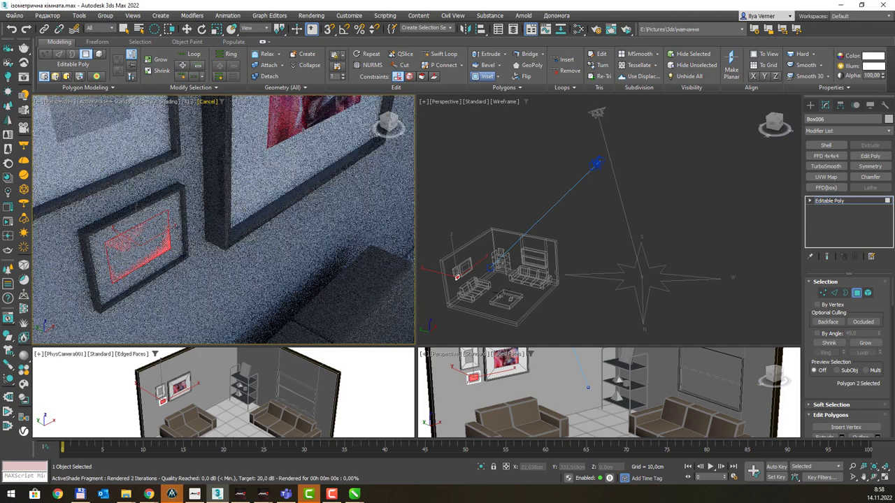
click(176, 228)
right_click(155, 216)
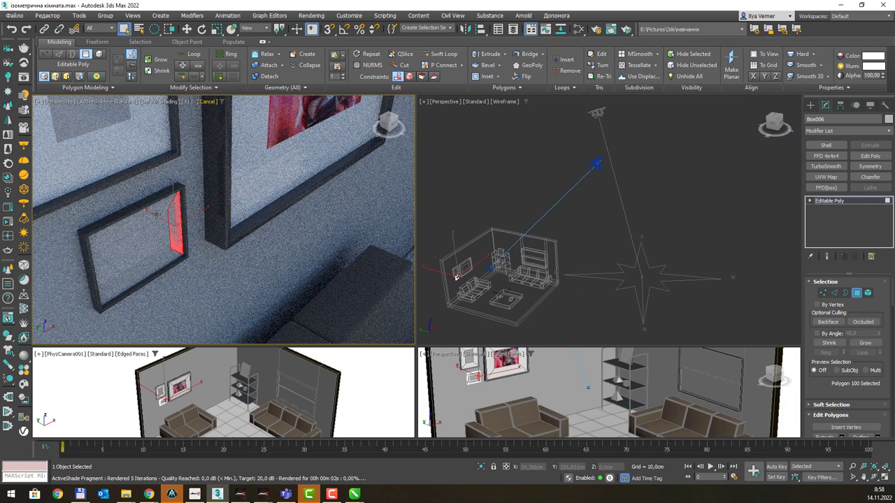
ctrl+click(151, 204)
ctrl+click(103, 270)
ctrl+click(140, 278)
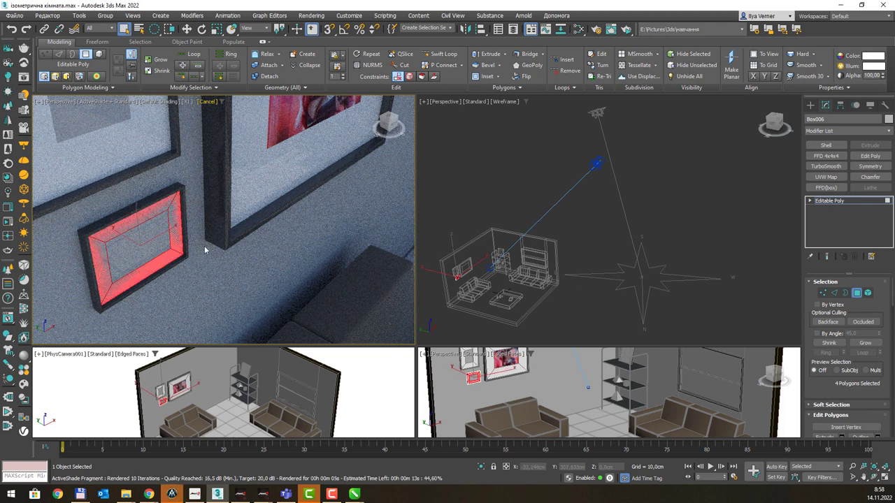
key(m)
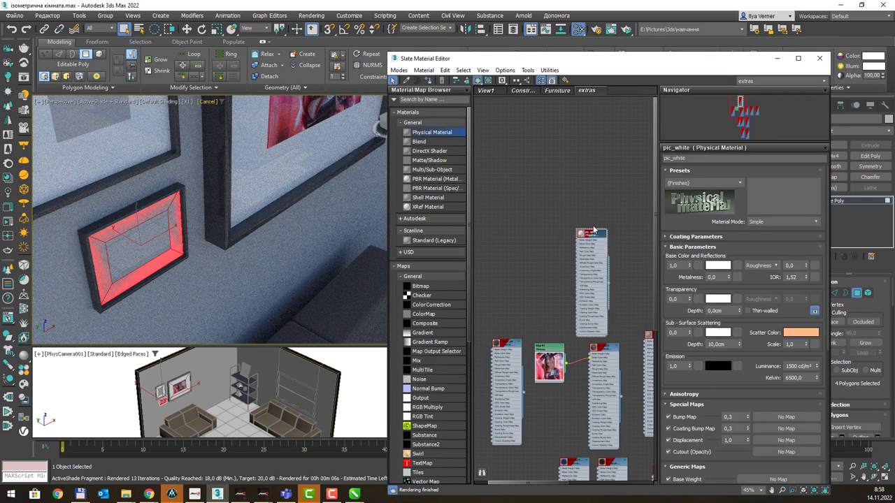
right_click(590, 235)
click(611, 242)
Step: Return to object level and pan and zoom the ActiveShade view out to the whole room
key(m)
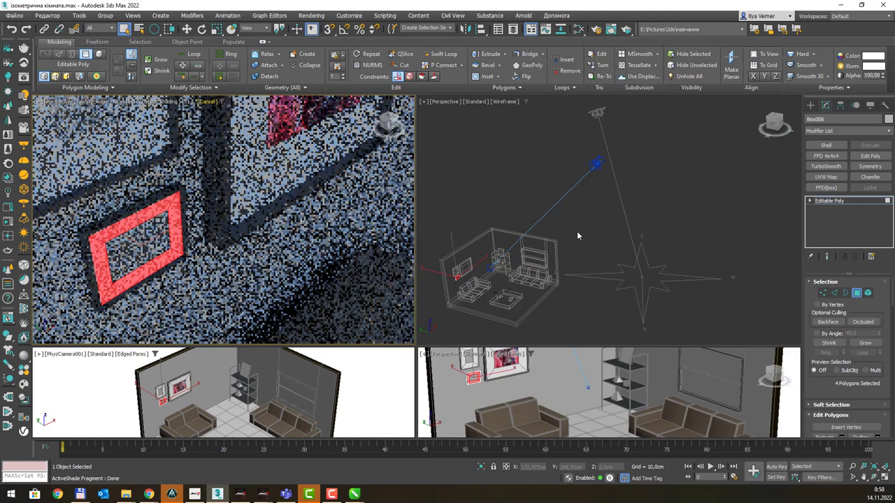
scroll(278, 205, down, 3)
scroll(280, 201, down, 2)
scroll(360, 206, down, 2)
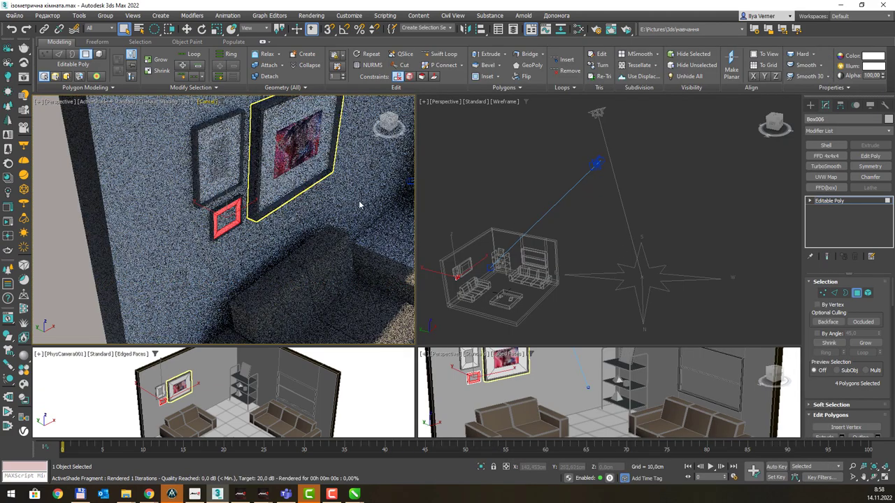
key(6)
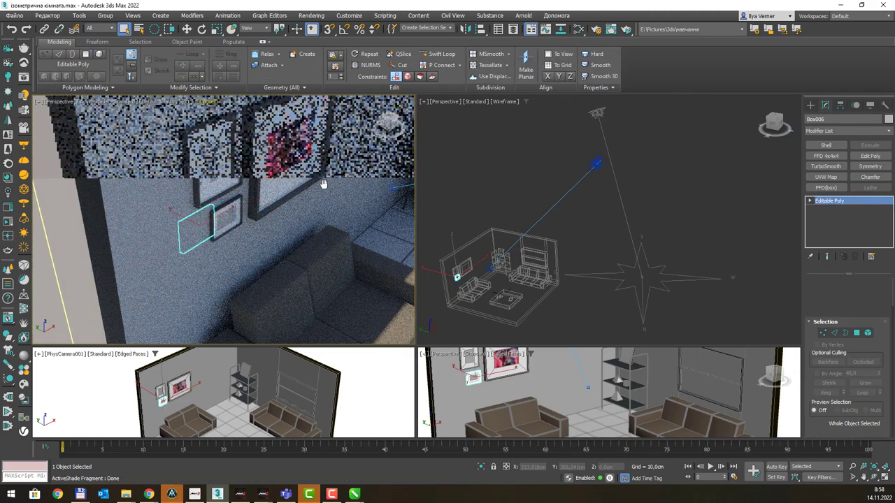
scroll(323, 183, up, 2)
middle_drag(324, 183, 292, 198)
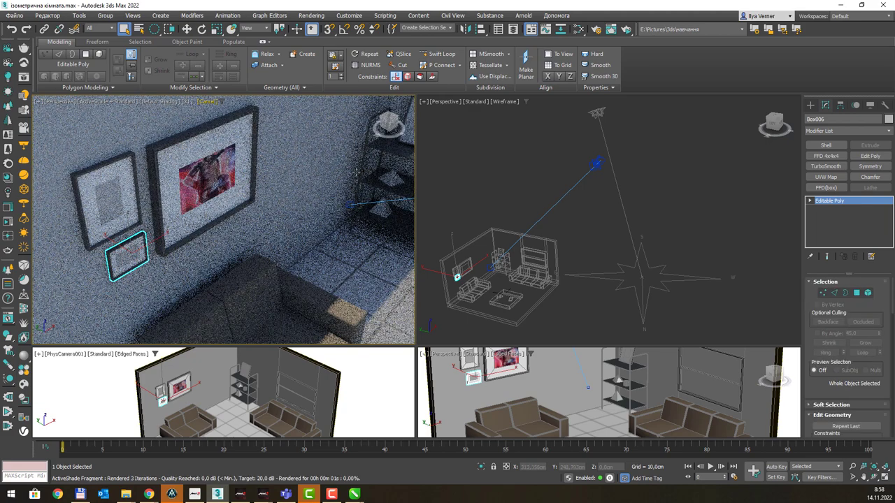
scroll(280, 210, down, 2)
scroll(280, 210, down, 3)
scroll(280, 210, down, 2)
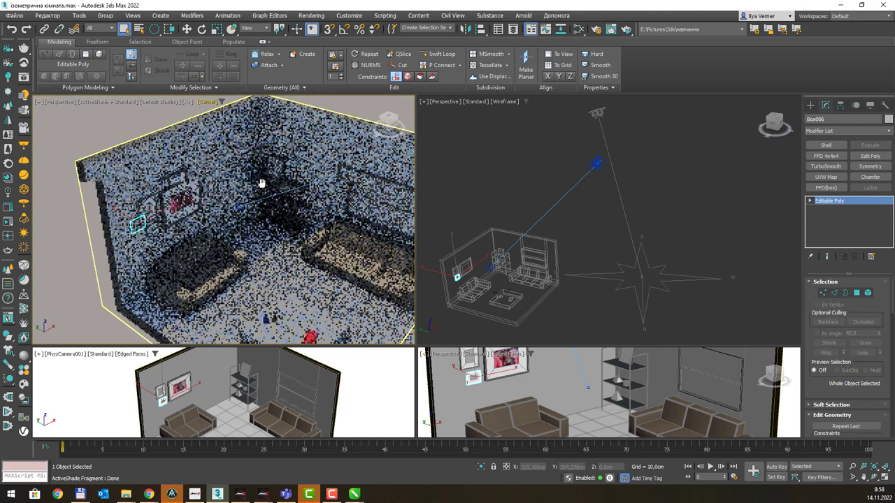
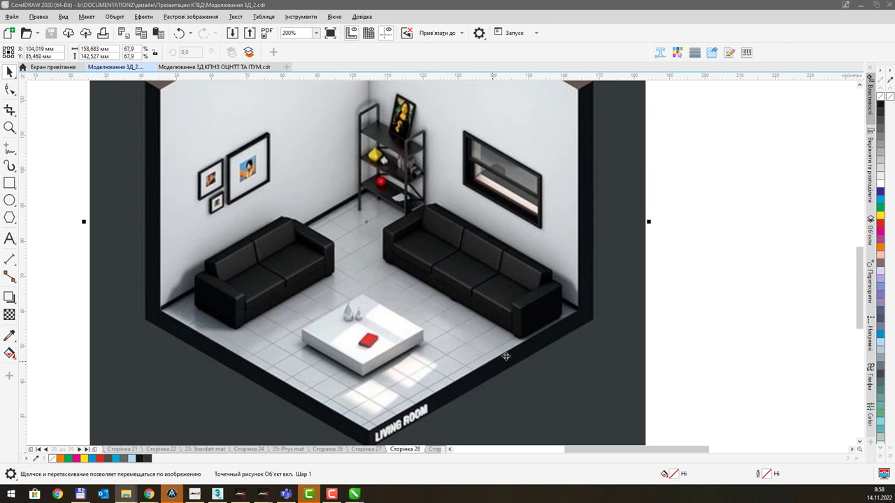
Step: Switch from the CorelDRAW reference back to the 3ds Max living-room scene
key(alt+Tab)
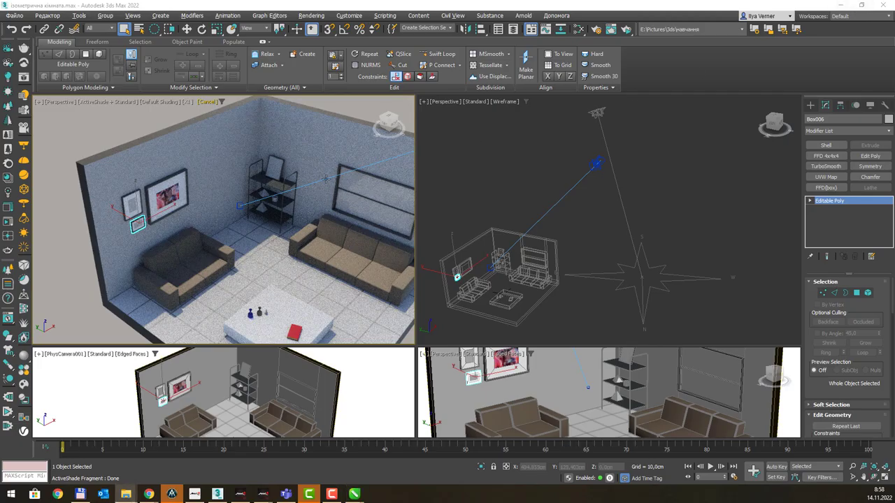
Step: Select the right sofa and open the Slate Material Editor maximized
scroll(266, 162, up, 4)
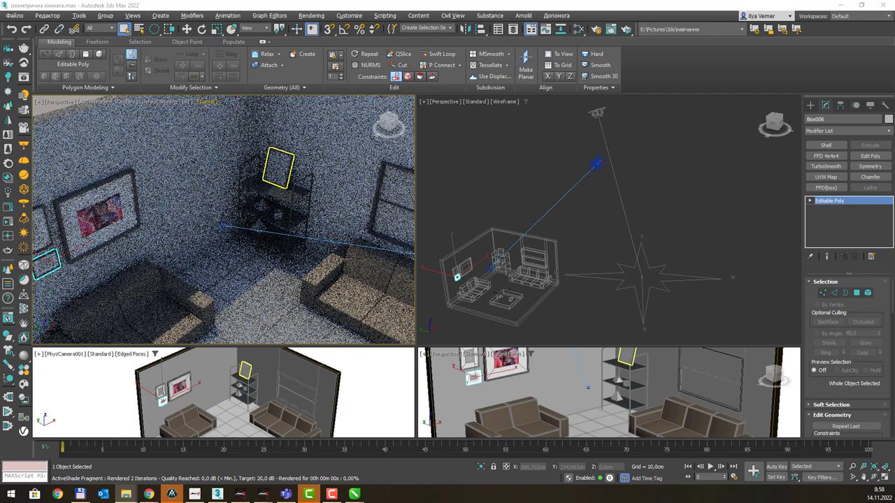
scroll(311, 194, down, 2)
scroll(313, 195, down, 2)
scroll(314, 195, down, 2)
scroll(319, 197, down, 2)
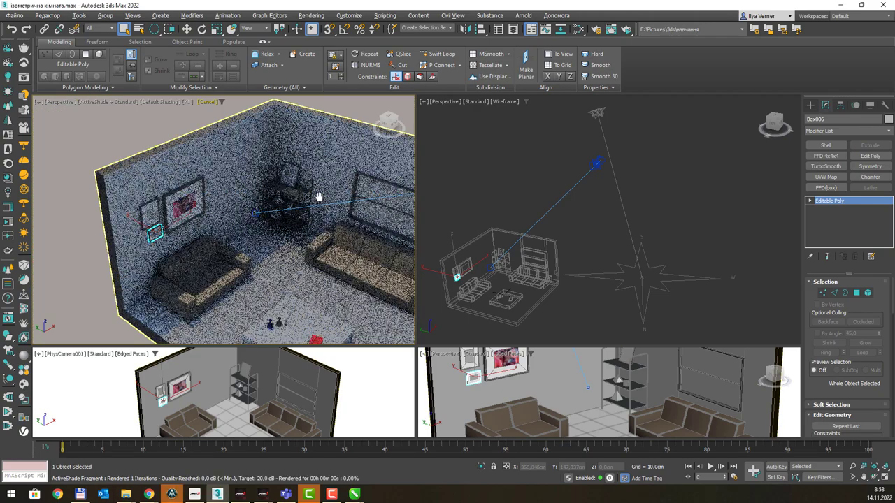
scroll(300, 190, down, 2)
scroll(284, 184, down, 2)
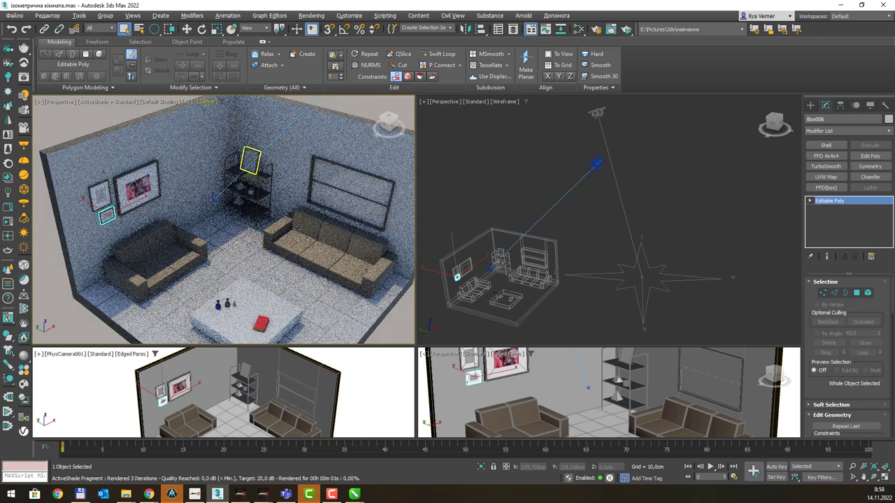
click(308, 216)
key(m)
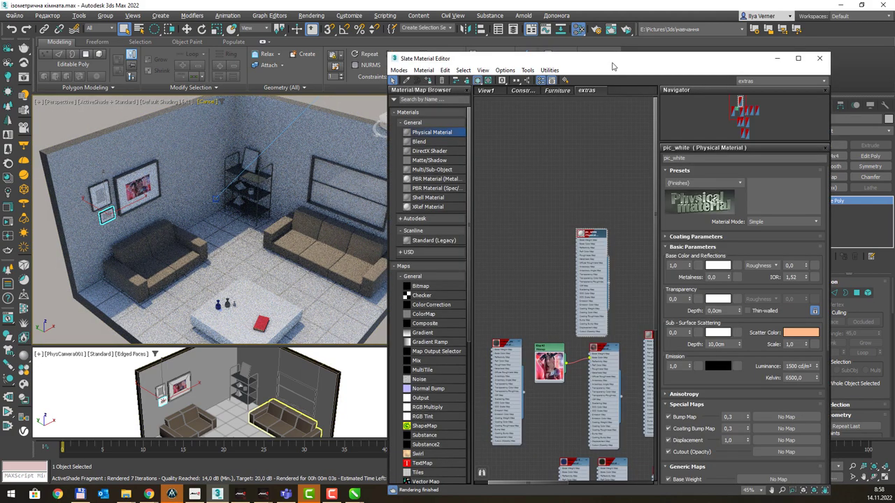
double_click(612, 65)
Step: Add Bitmap node Map #3 and wire it into pic_pic04's Base Color Map
drag(383, 284, 463, 287)
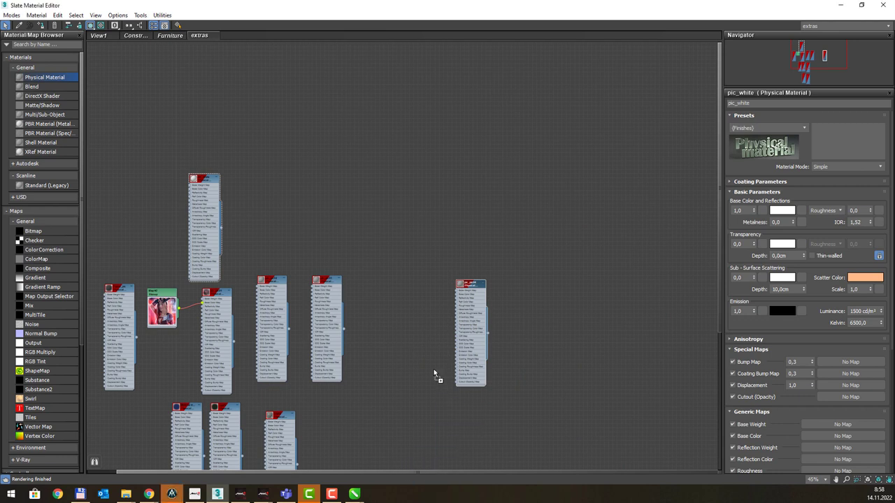
key(ctrl+v)
scroll(409, 308, up, 5)
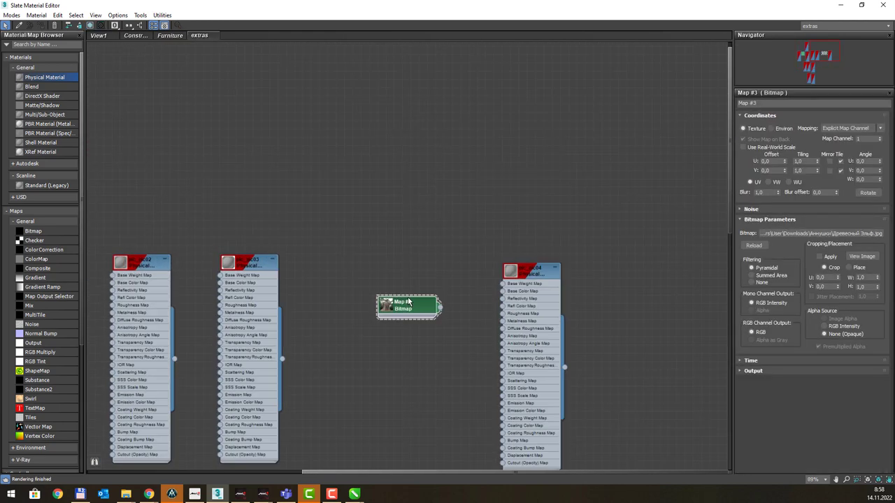
drag(411, 310, 424, 285)
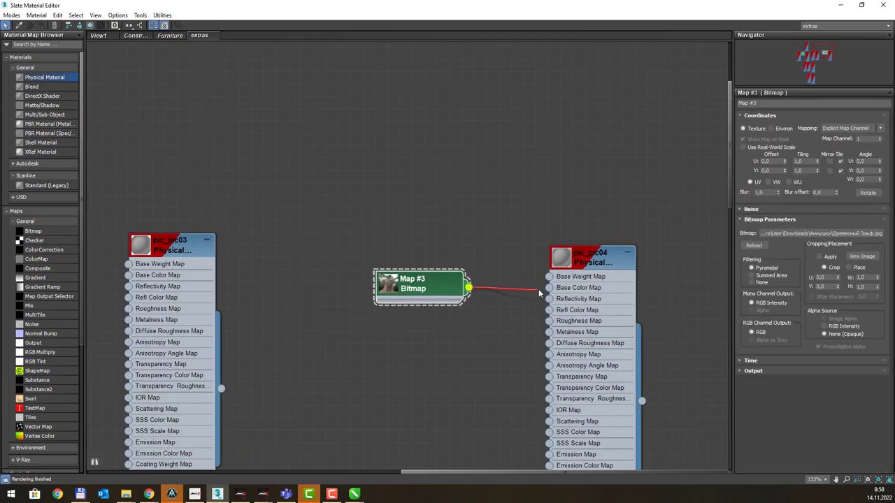
drag(539, 294, 542, 301)
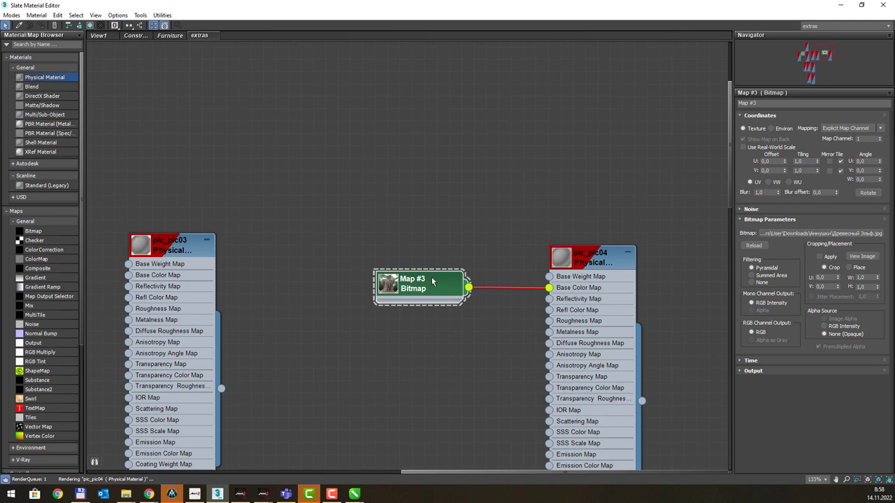
drag(445, 282, 493, 281)
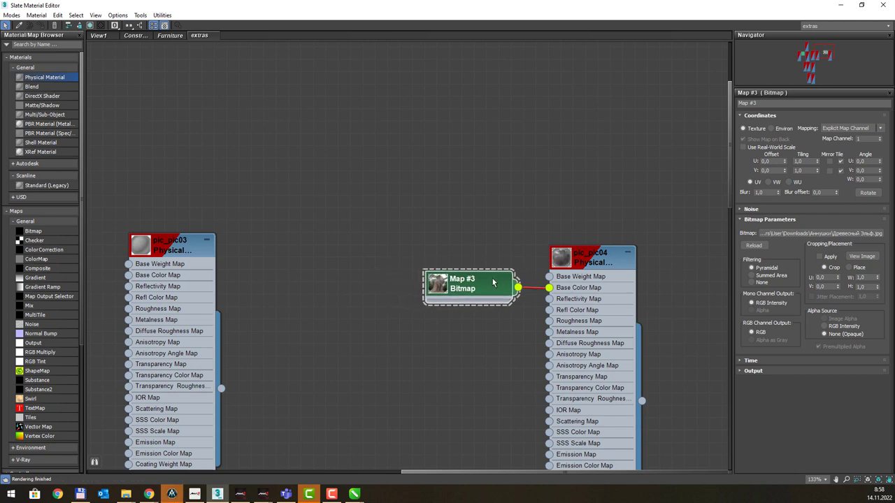
Step: Crop Map #3's tree photo to U 0.28, V 0.483, W 0.592, H 0.517 with Apply enabled
click(862, 256)
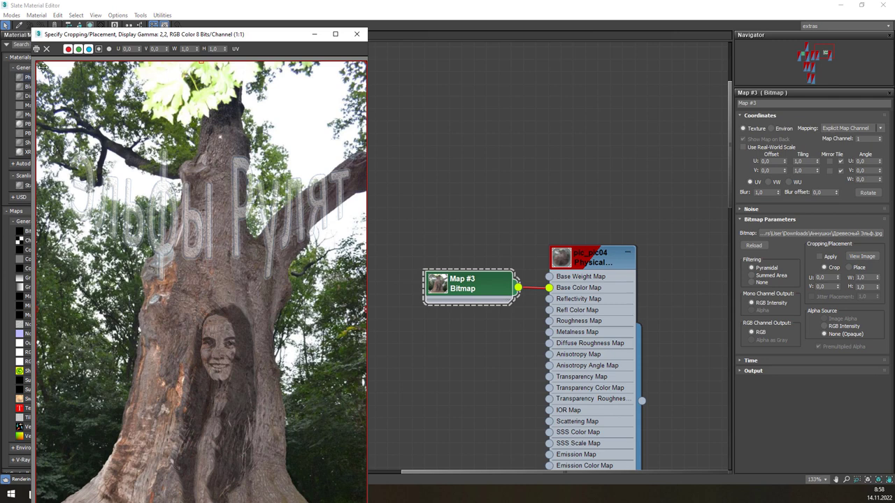
mouse_move(37, 62)
mouse_down()
mouse_move(101, 298)
mouse_move(128, 303)
mouse_up()
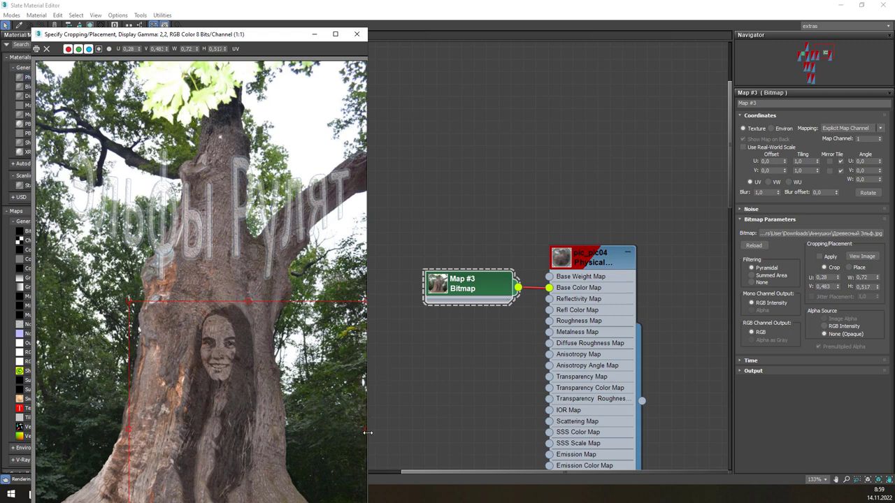
drag(364, 433, 334, 428)
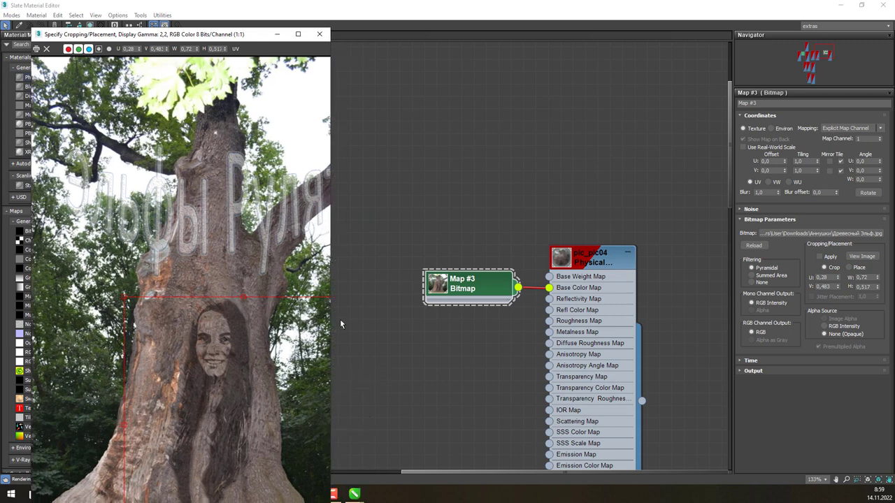
drag(332, 272, 470, 273)
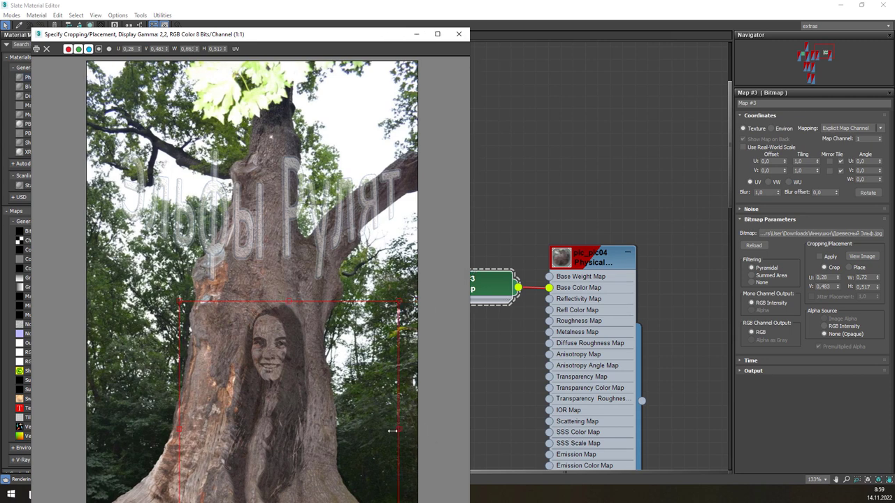
click(822, 258)
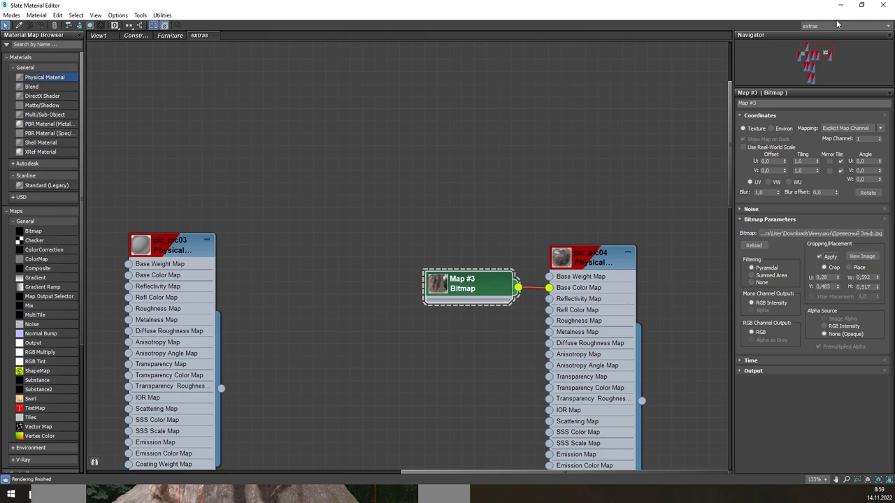
click(862, 6)
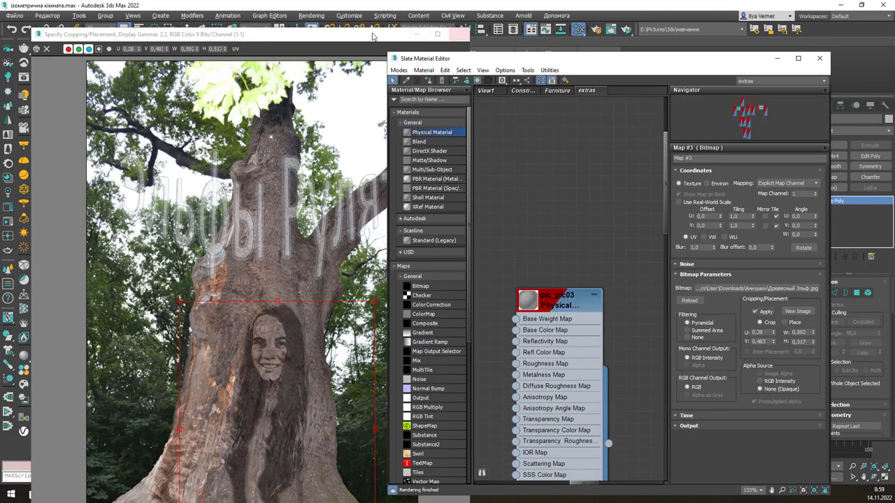
click(456, 35)
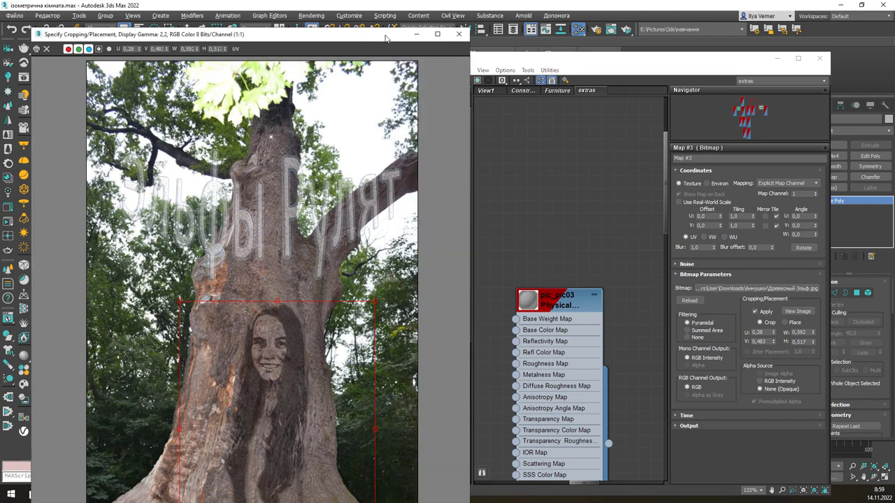
click(459, 35)
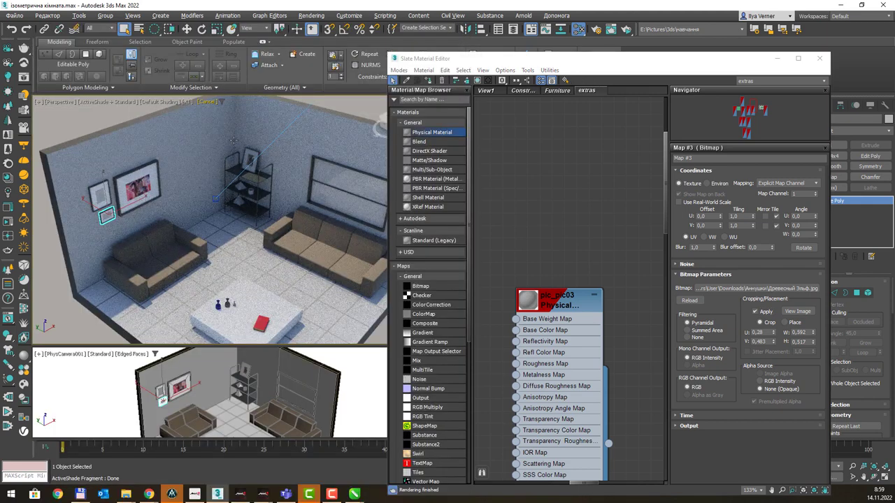
Step: Select the shelf's framed picture and zoom the view onto it
click(250, 160)
key(z)
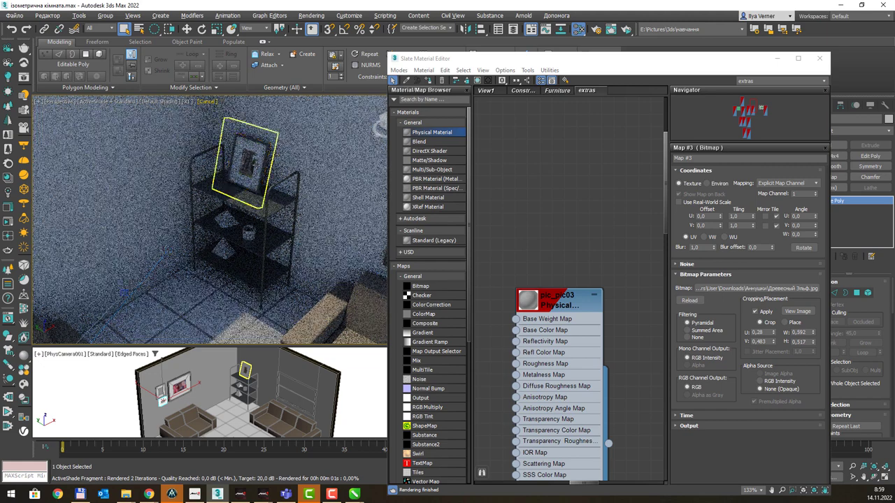
scroll(253, 162, up, 2)
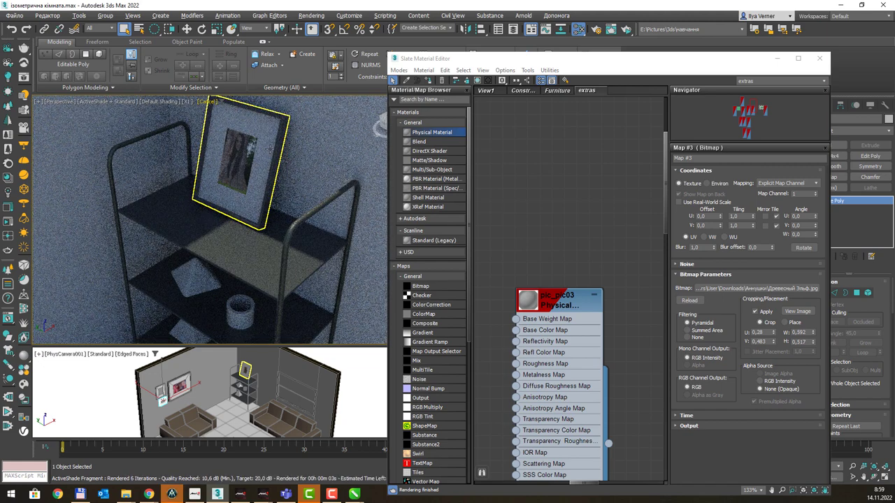
Step: Tighten Map #3's crop to the carved face (U 0.473, V 0.486, W 0.173, H 0.201) and close the editor
click(726, 72)
click(798, 311)
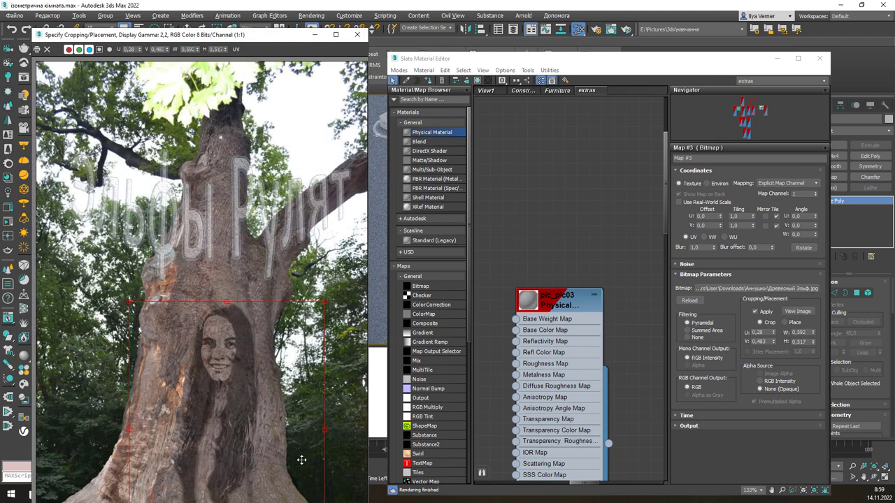
drag(190, 360, 167, 234)
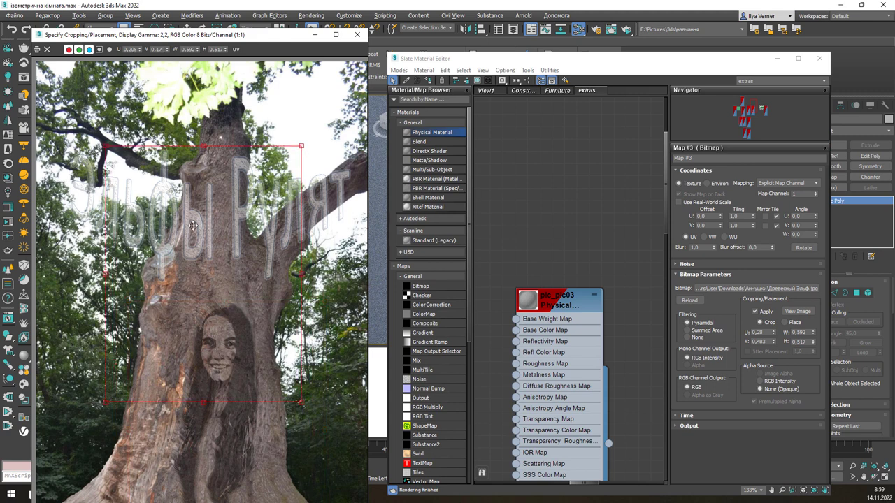
drag(77, 153, 186, 299)
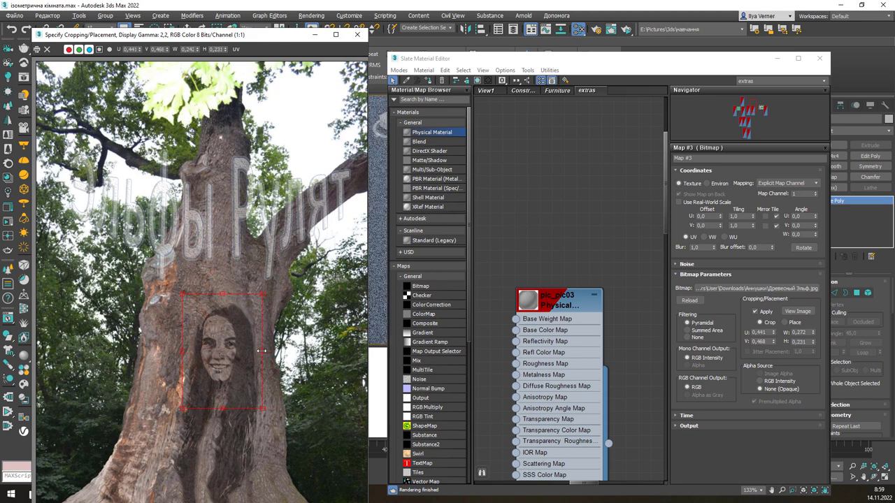
drag(214, 296, 217, 305)
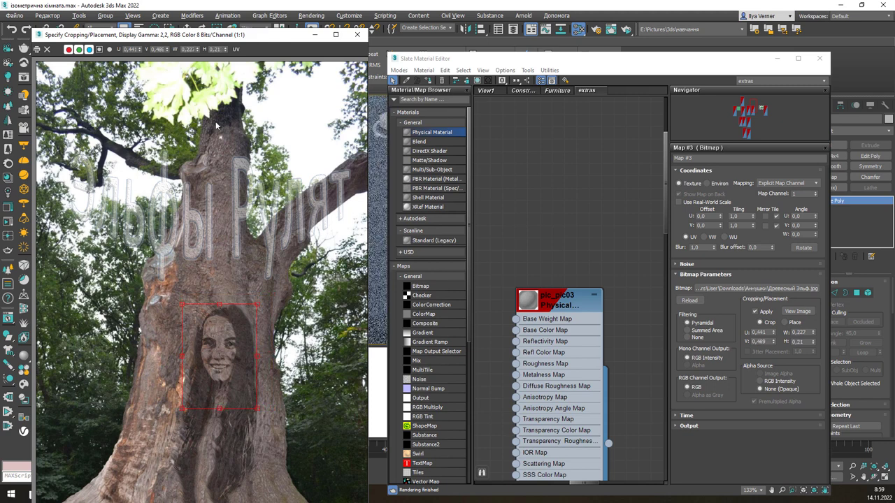
drag(220, 40, 607, 33)
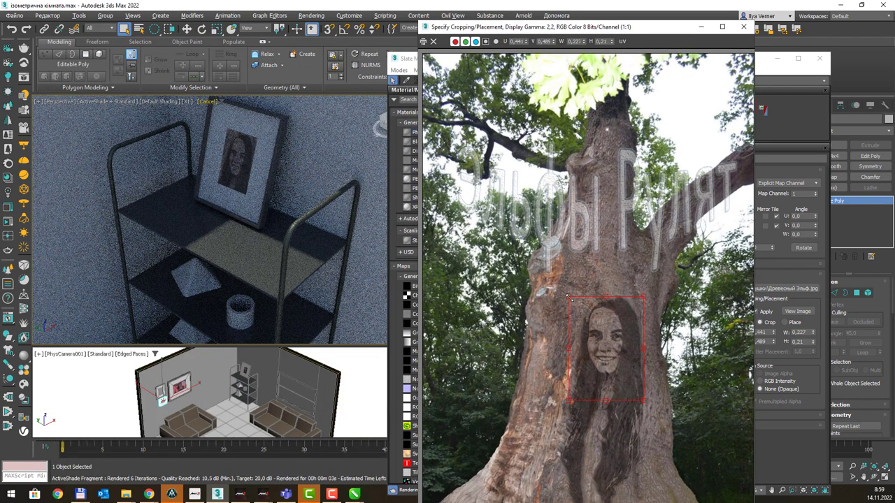
drag(569, 297, 576, 296)
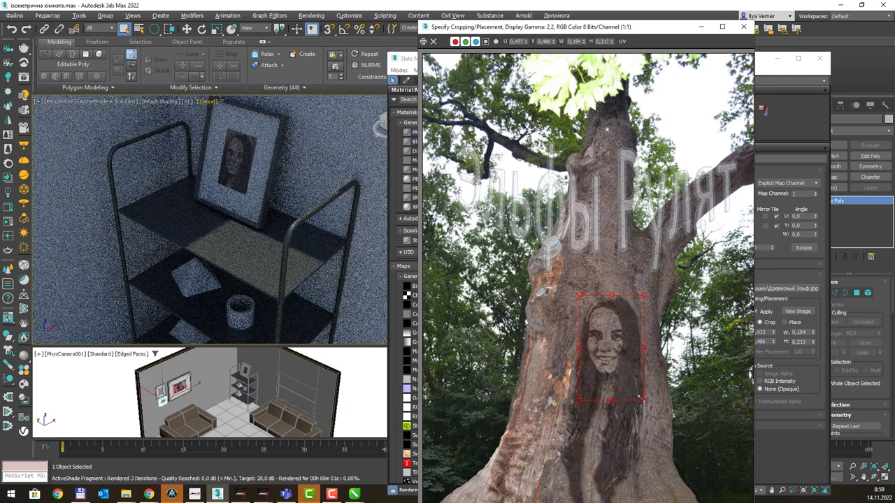
drag(644, 402, 637, 395)
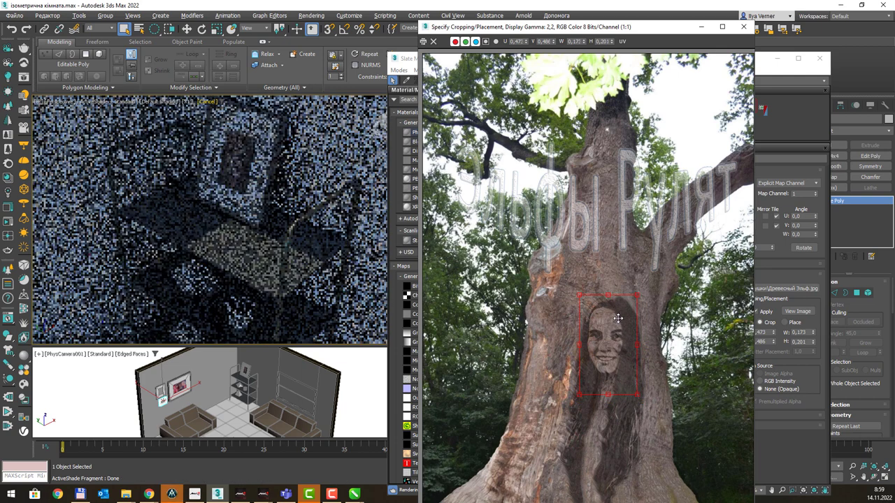
click(746, 27)
click(819, 58)
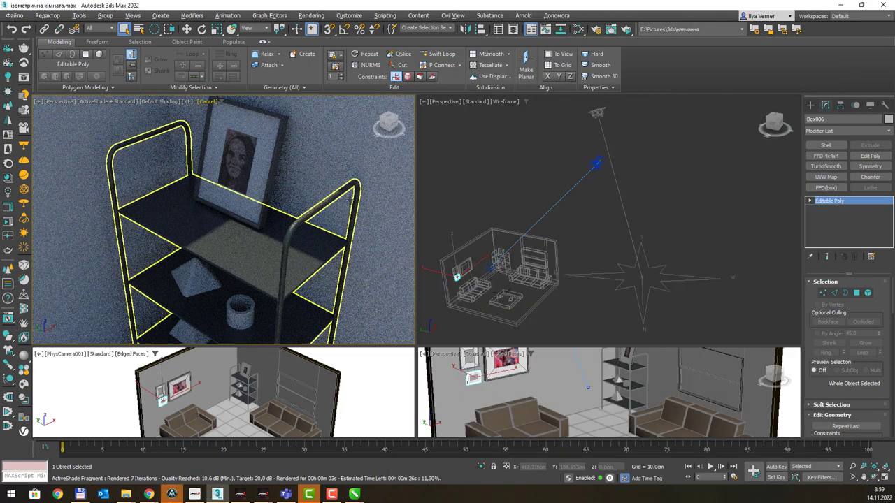
Step: Orbit the ActiveShade Perspective view and zoom out and back in to frame the whole room
scroll(349, 200, down, 5)
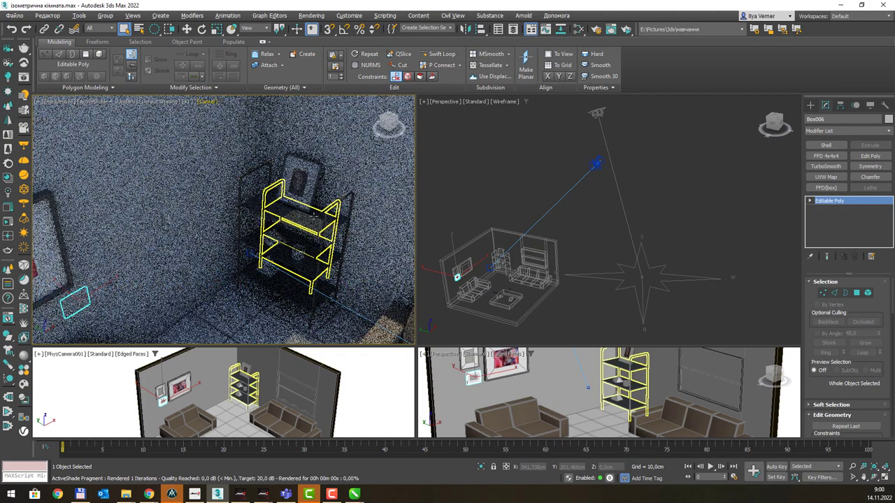
mouse_move(349, 200)
alt+middle_down()
mouse_move(321, 216)
mouse_move(303, 199)
alt+middle_up()
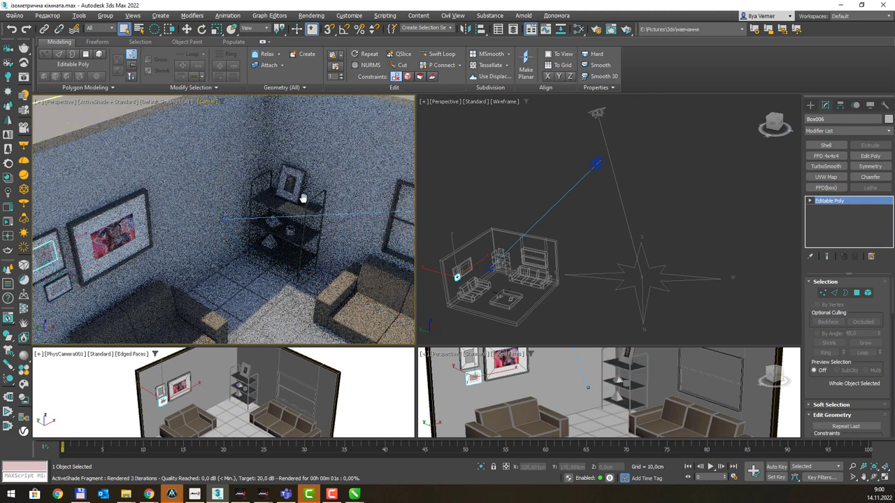
scroll(303, 198, down, 5)
scroll(304, 201, down, 3)
scroll(306, 203, down, 3)
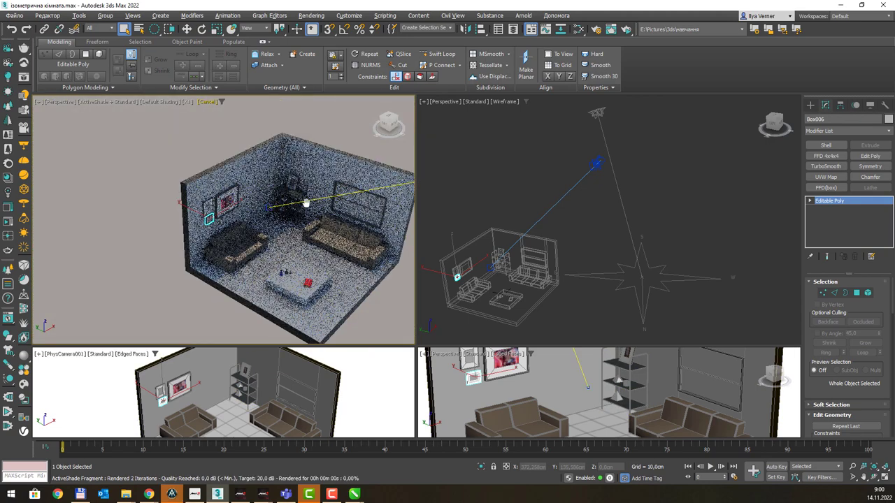
scroll(289, 200, up, 2)
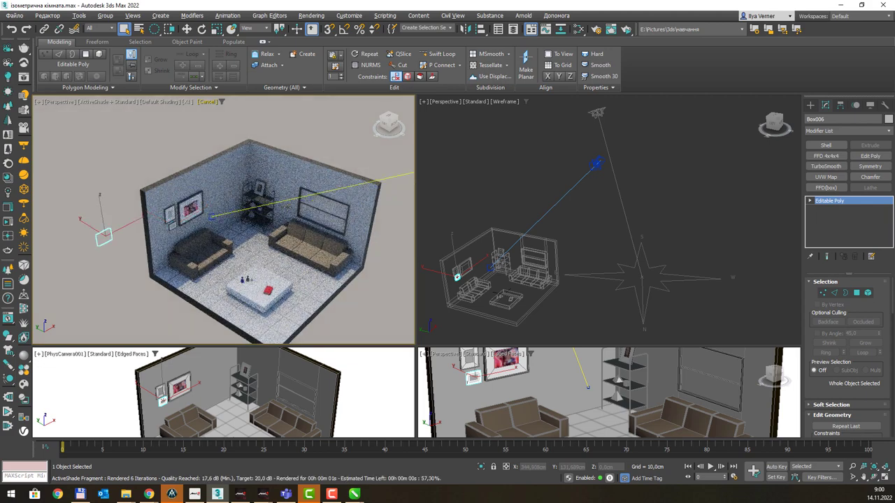
scroll(300, 209, up, 2)
scroll(300, 208, up, 1)
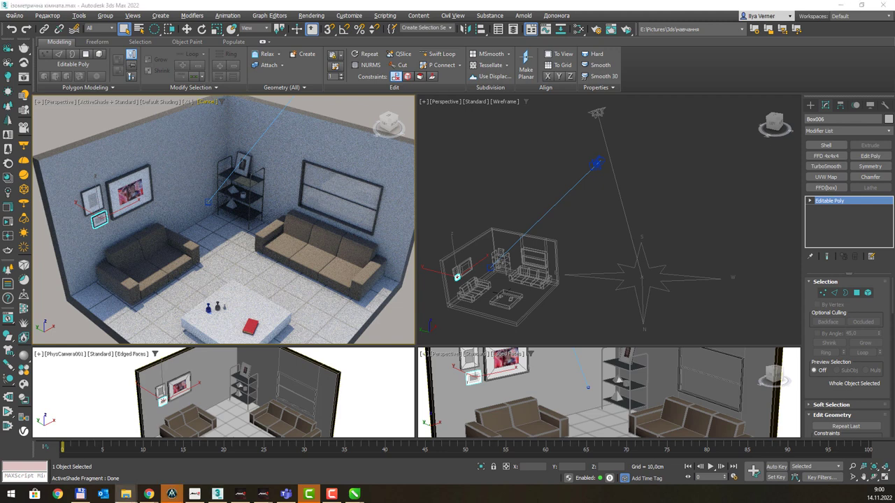
Step: Open the Slate Material Editor and enlarge the pic_pic02 material preview
click(713, 74)
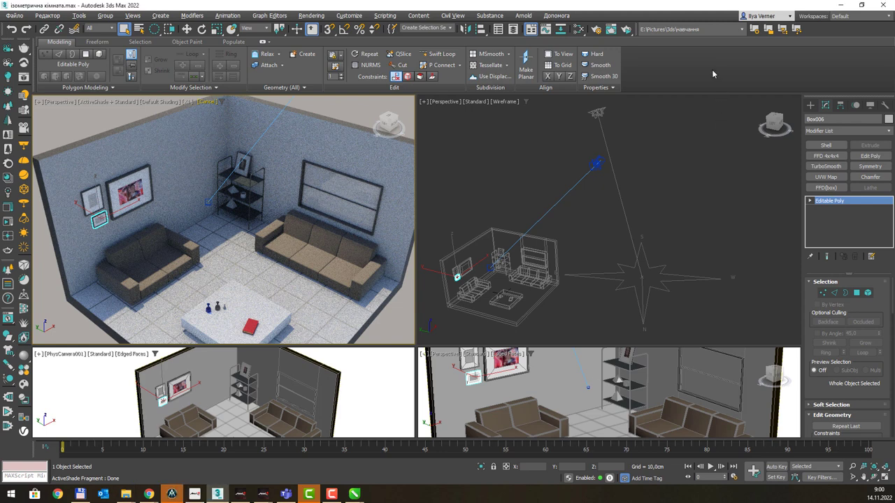
key(m)
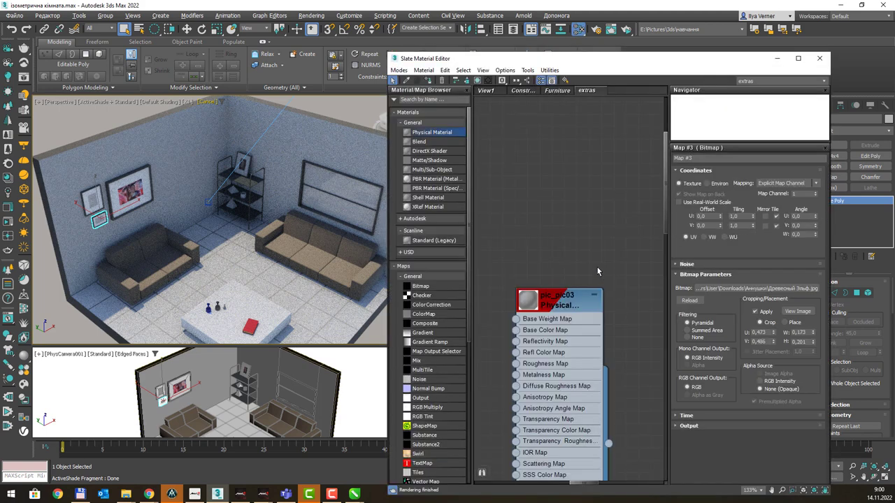
scroll(567, 224, down, 1)
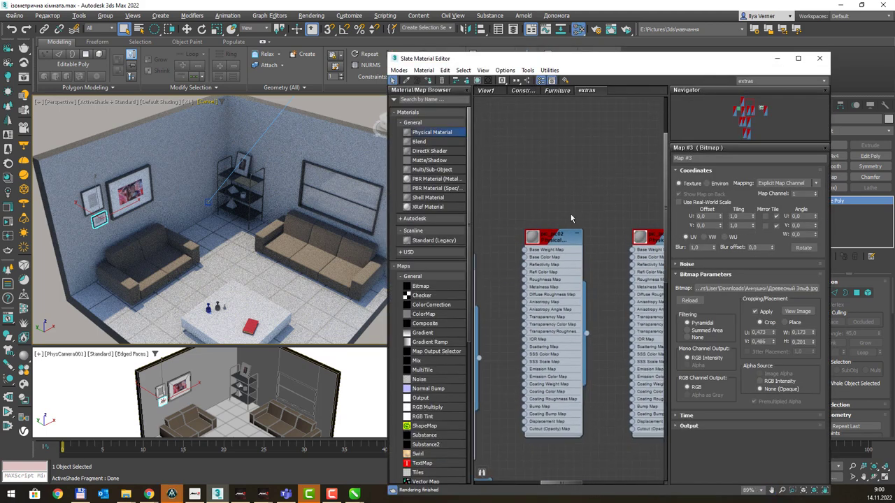
scroll(579, 210, down, 1)
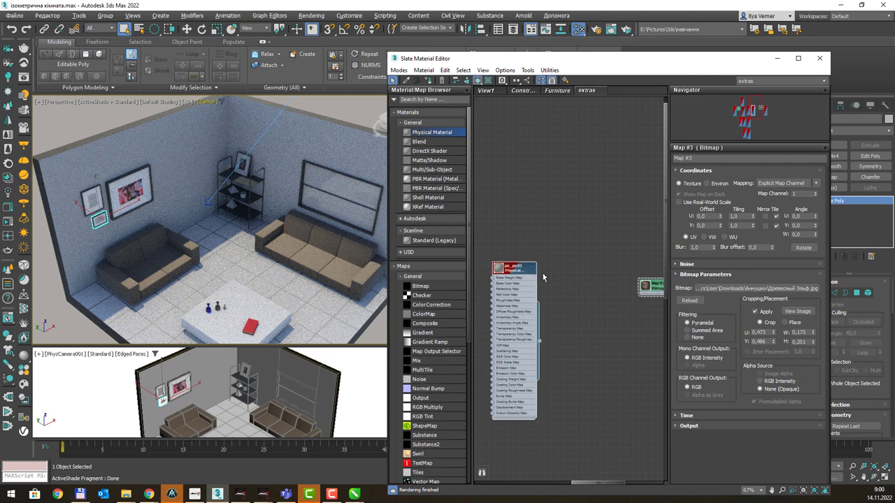
mouse_move(533, 270)
mouse_down()
mouse_move(586, 283)
mouse_move(587, 260)
mouse_up()
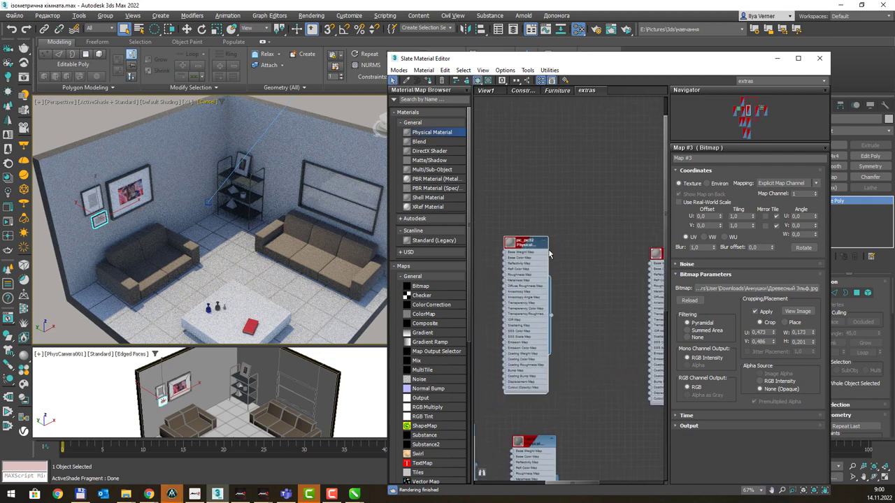
scroll(588, 260, up, 2)
scroll(584, 260, up, 1)
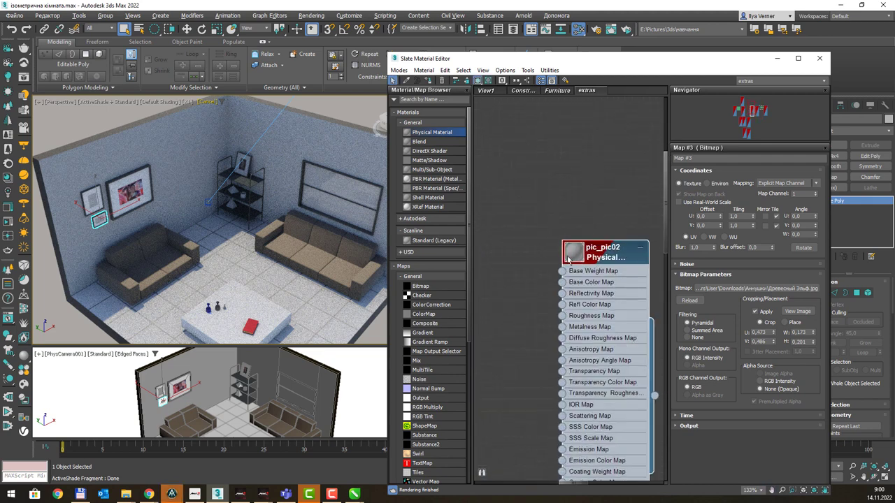
double_click(568, 259)
Step: Create a new Bitmap, Map #4, from pic_pic02's Base Color Map socket
drag(505, 294, 509, 277)
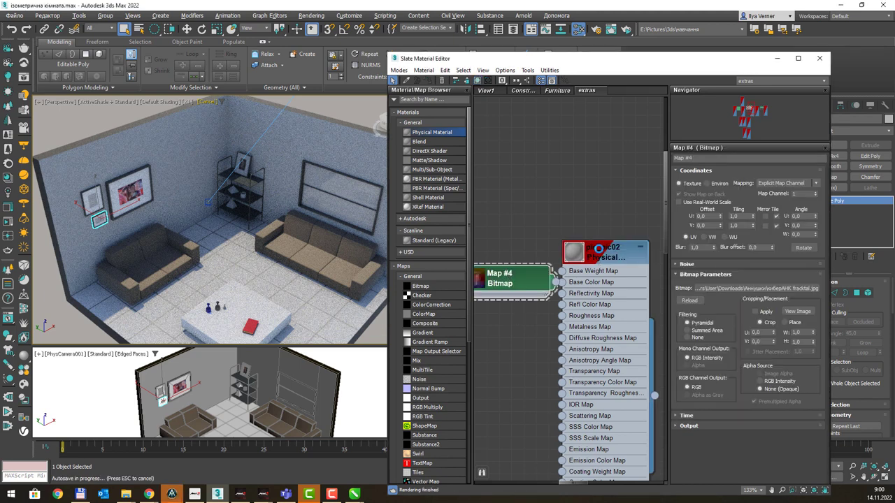
mouse_move(490, 280)
mouse_down()
mouse_move(526, 196)
mouse_move(519, 171)
mouse_up()
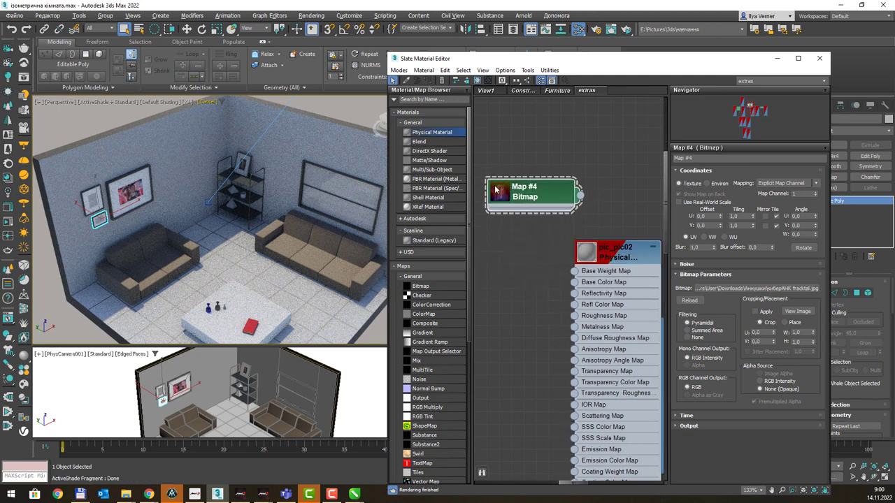
double_click(498, 190)
drag(539, 202, 475, 201)
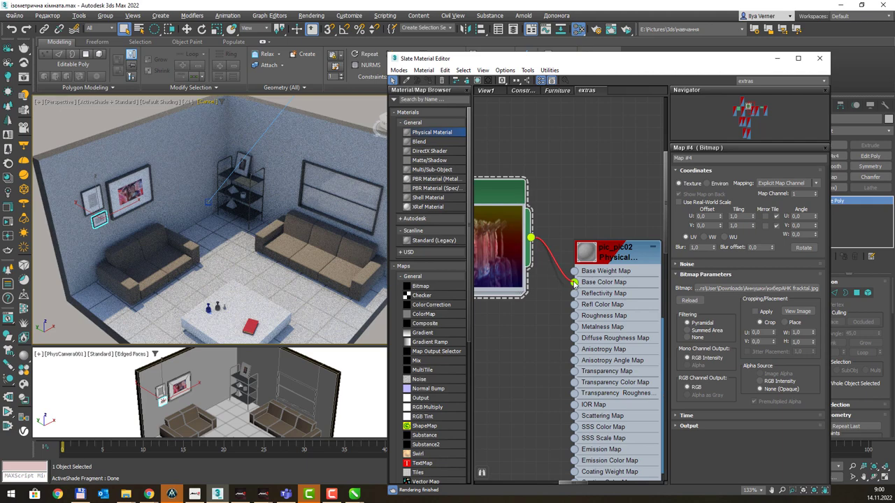
drag(563, 283, 574, 282)
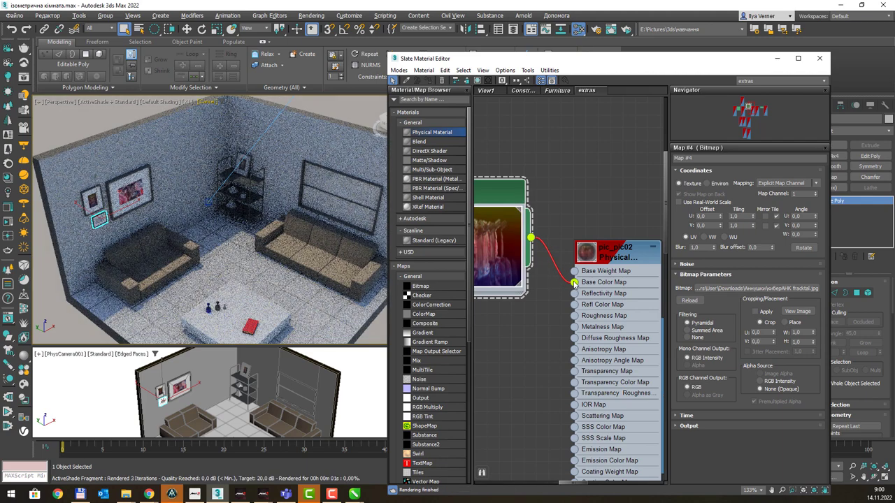
drag(575, 282, 605, 267)
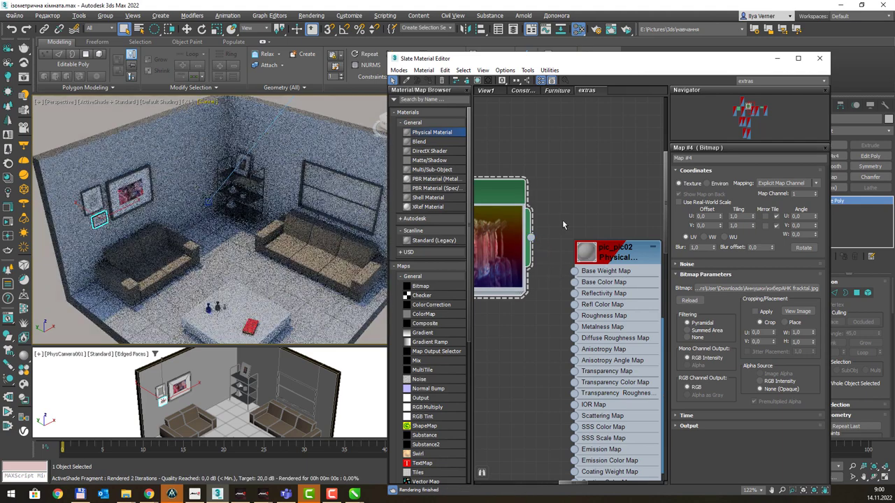
Step: Rearrange the Map #4 and pic_pic02 nodes so both sit side by side in view
scroll(539, 220, down, 5)
scroll(538, 221, down, 2)
drag(536, 217, 596, 184)
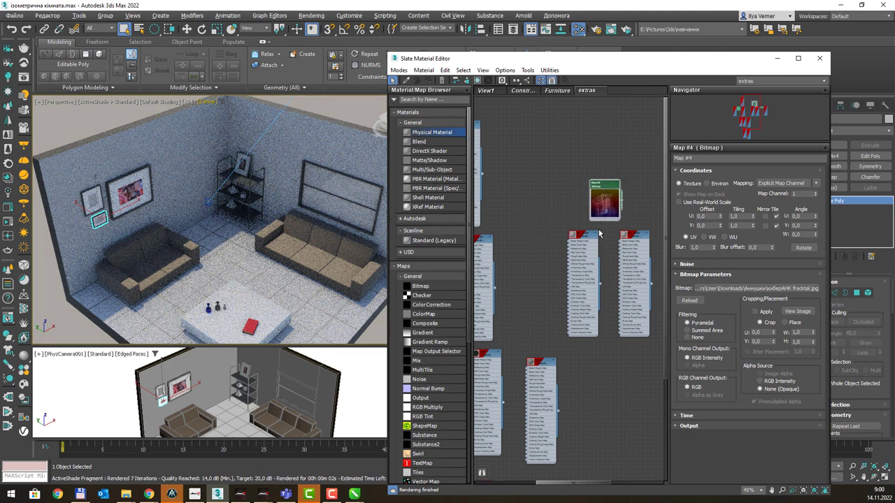
drag(589, 238, 543, 238)
mouse_move(606, 197)
mouse_down()
mouse_move(586, 226)
mouse_move(596, 245)
mouse_up()
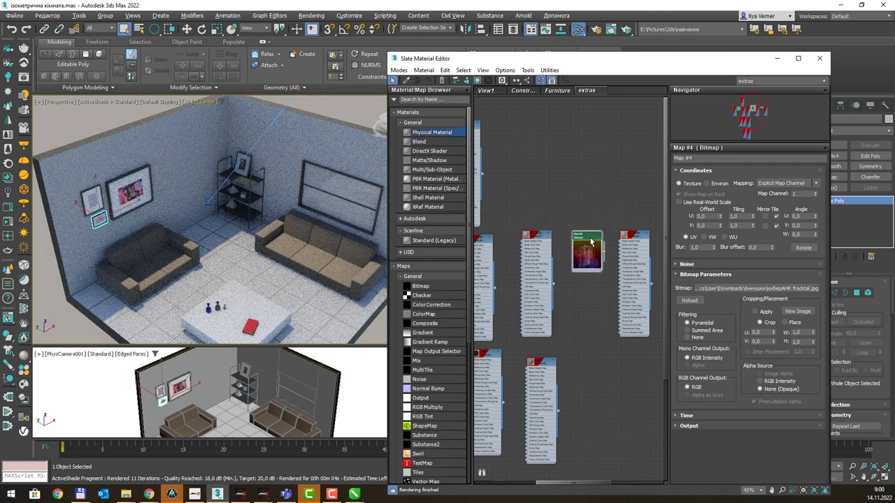
scroll(599, 251, up, 3)
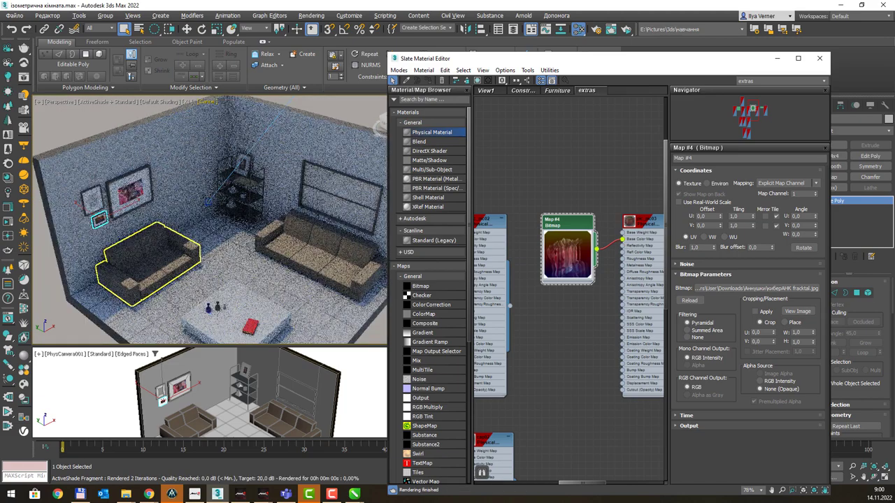
scroll(87, 227, up, 3)
scroll(87, 227, up, 2)
scroll(88, 227, up, 2)
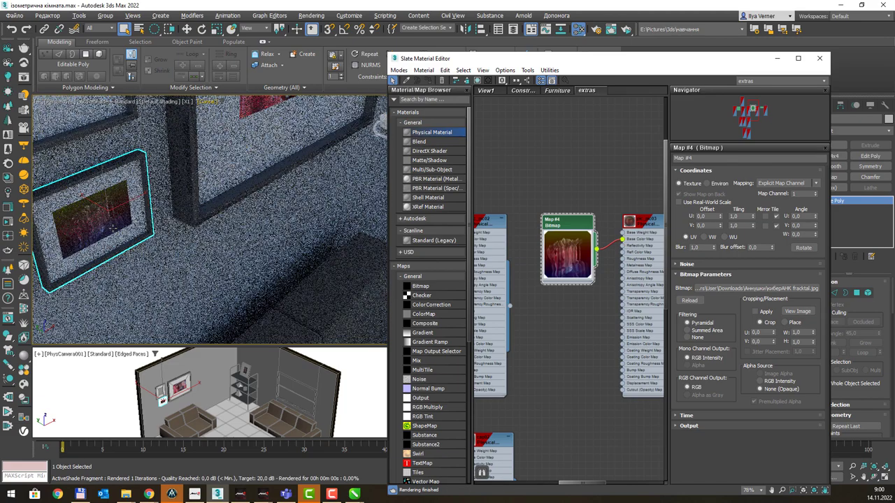
scroll(88, 227, down, 2)
scroll(88, 228, down, 3)
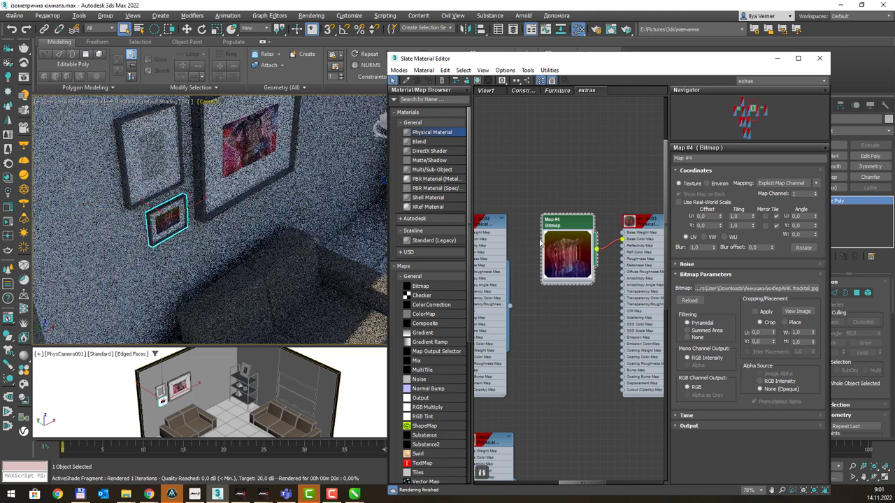
drag(546, 222, 560, 222)
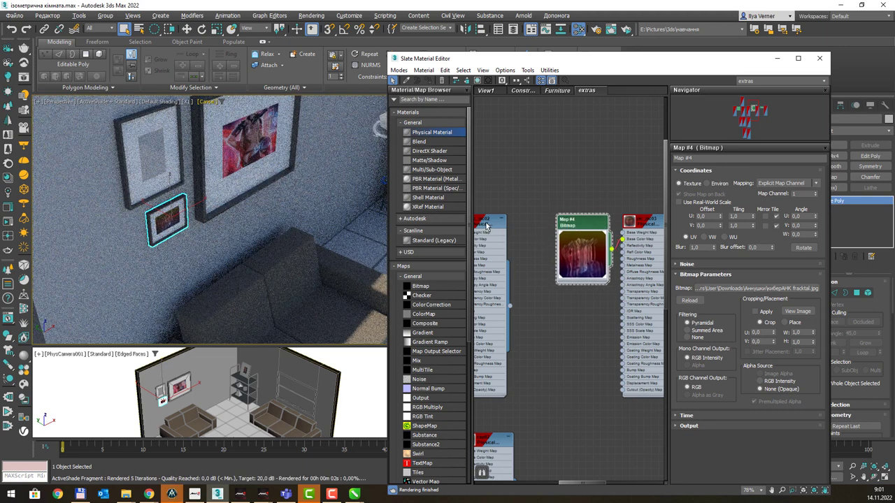
drag(489, 222, 528, 222)
scroll(523, 200, down, 3)
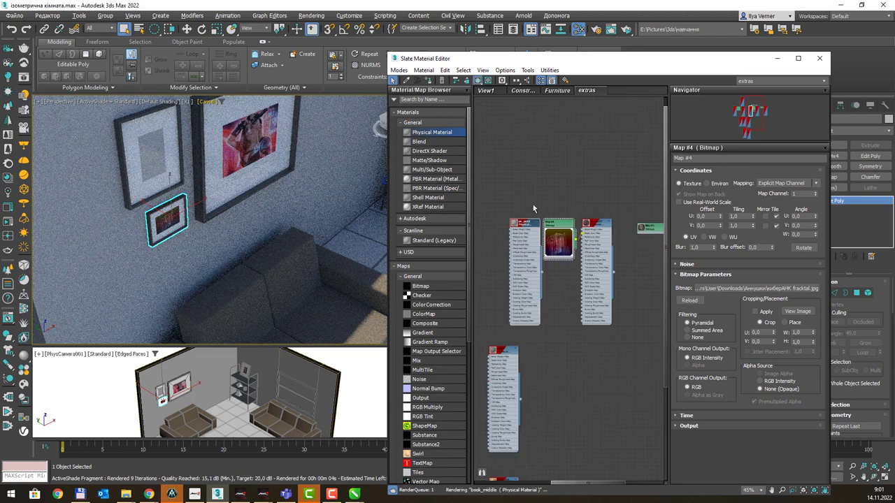
middle_drag(533, 204, 563, 213)
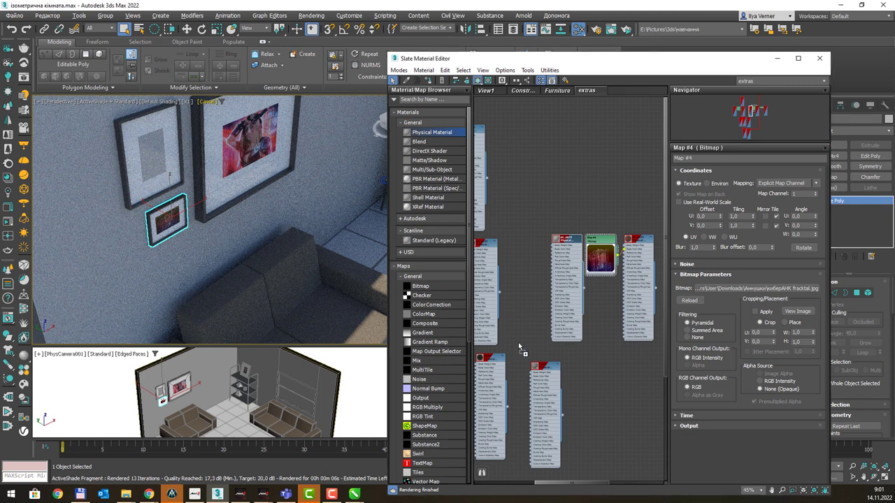
Step: Add a Map #5 bitmap node and feed it into pic_pic02's base colour
click(529, 248)
scroll(539, 248, up, 3)
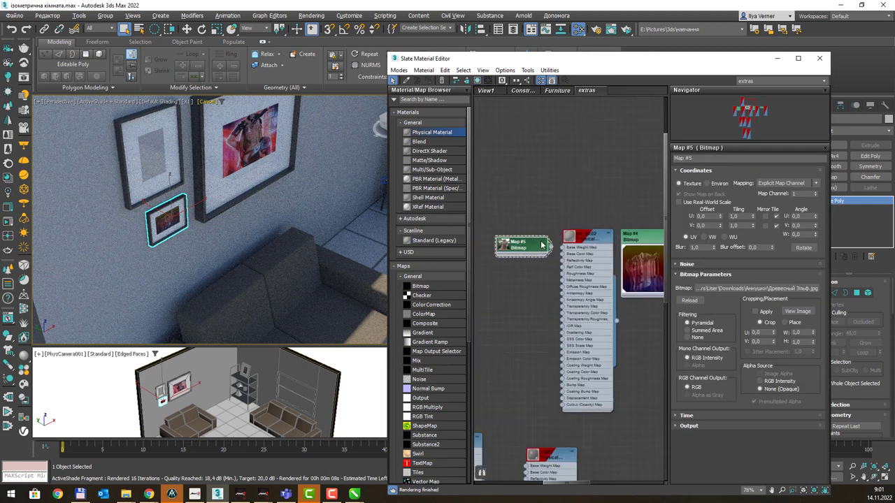
scroll(545, 252, up, 3)
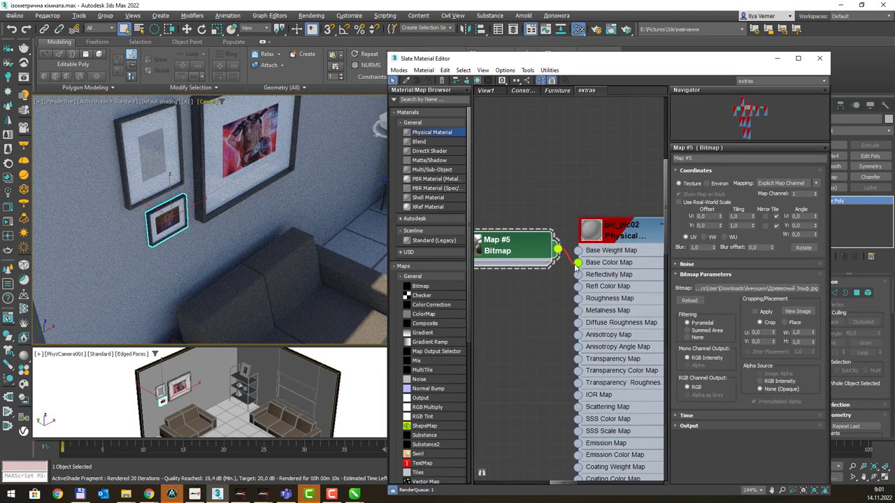
drag(578, 266, 578, 267)
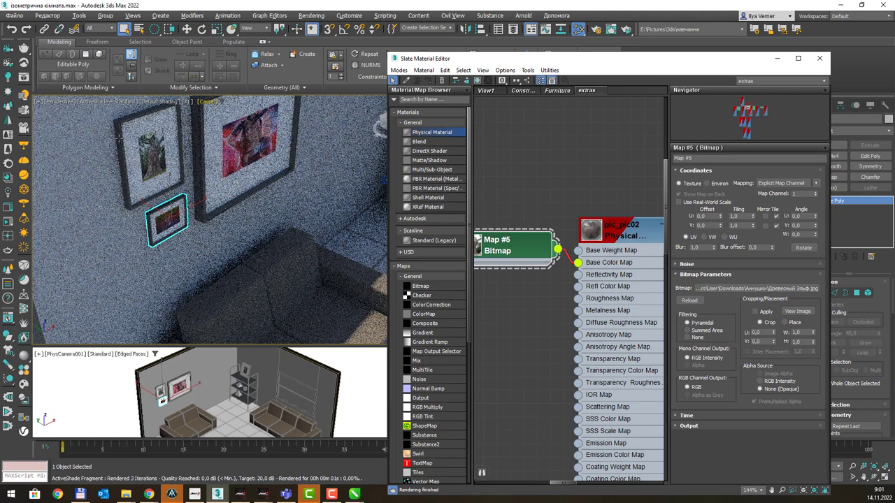
Step: Orbit the rendered room and bring up the Аннушки picture folder in File Explorer
scroll(237, 160, down, 5)
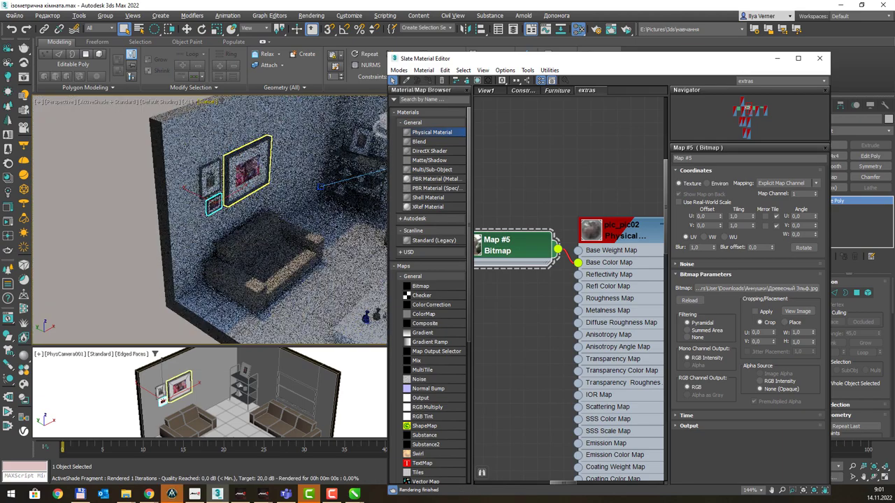
scroll(258, 192, down, 6)
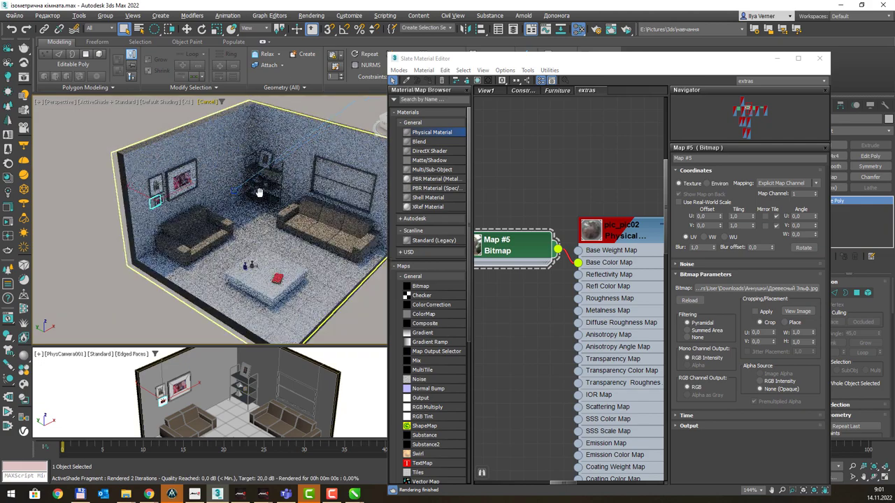
alt+middle_drag(258, 193, 190, 191)
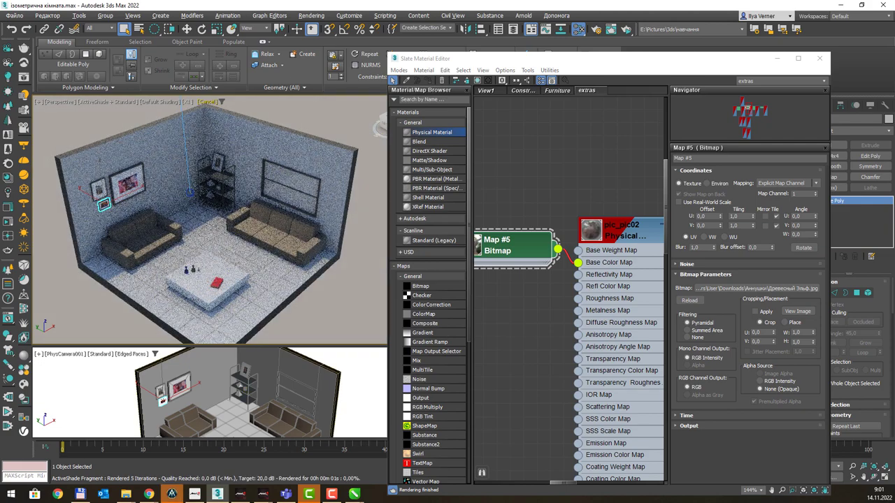
click(126, 494)
click(126, 494)
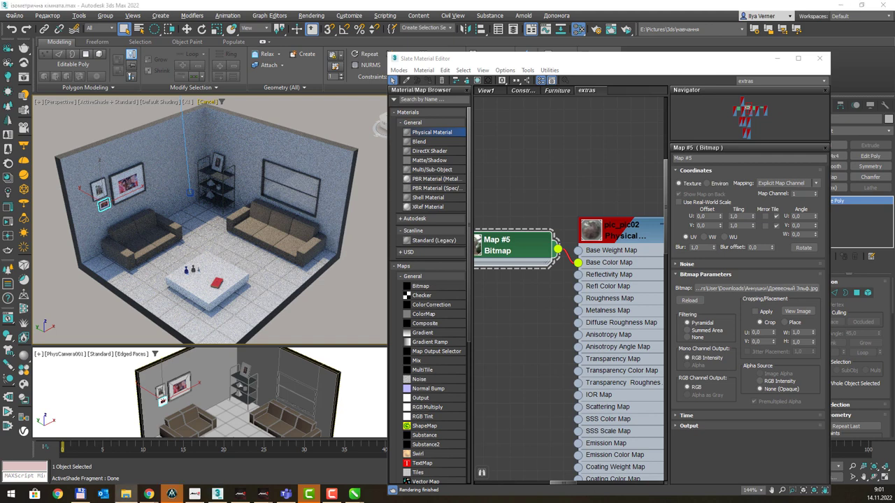
click(126, 494)
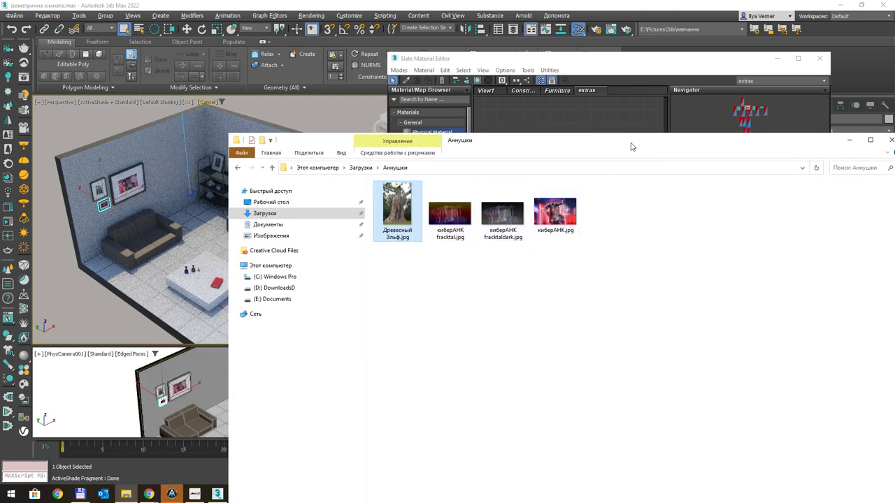
Step: Move the Explorer window aside and orbit the 3ds Max room view slightly
drag(631, 147, 537, 251)
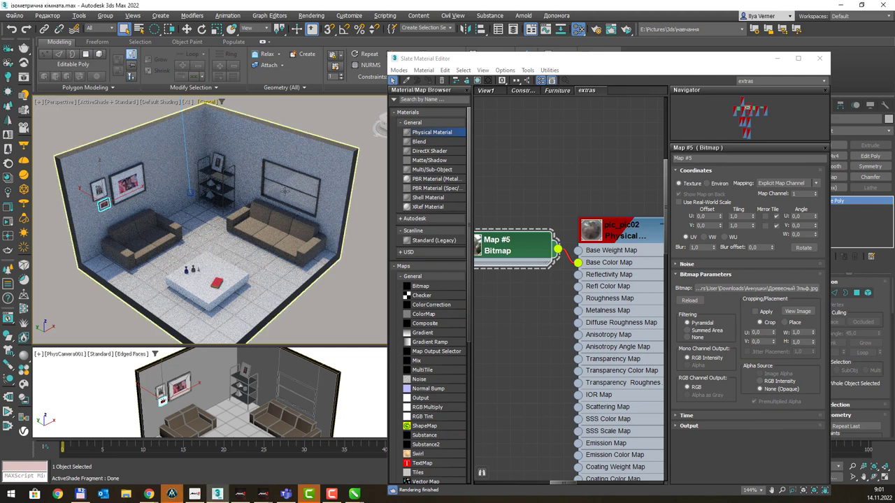
alt+middle_drag(288, 194, 293, 186)
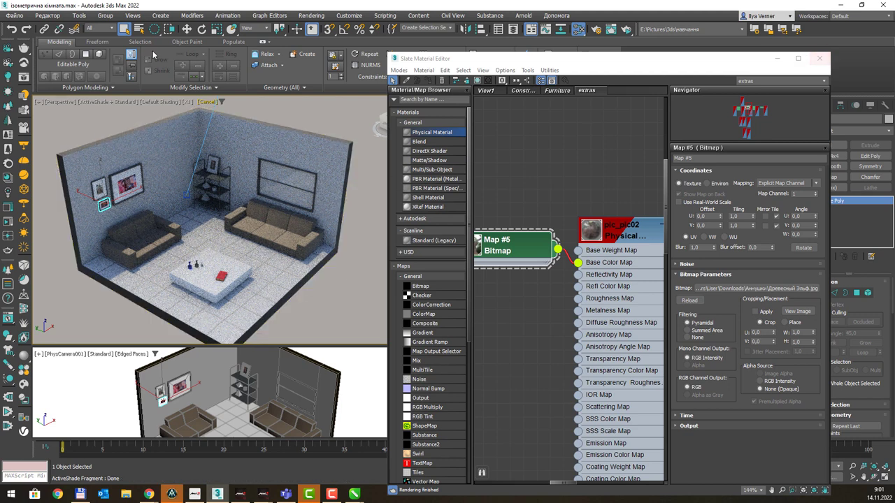
Step: Save the scene as ізометрична кімната03mat.max, then select the right sofa
click(17, 15)
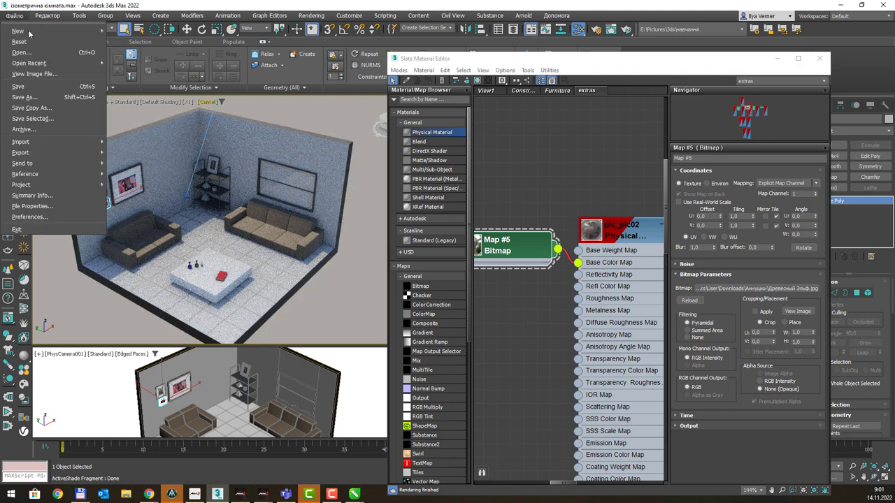
click(53, 98)
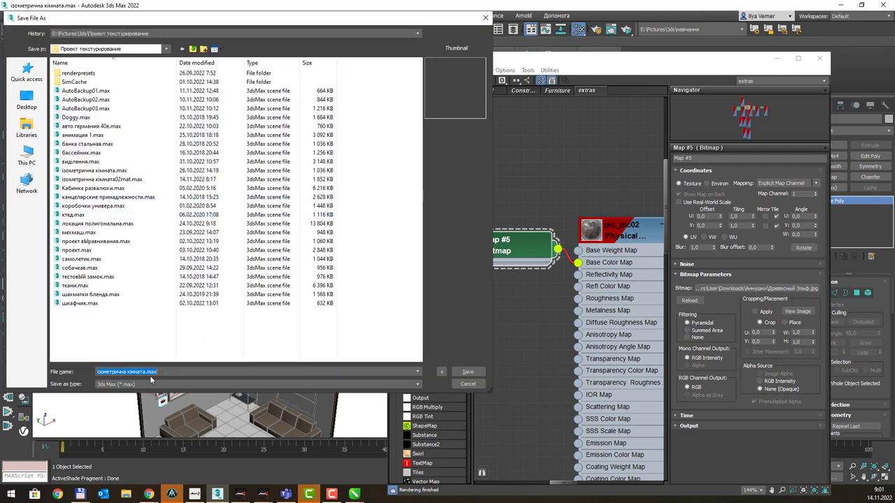
click(144, 372)
text(n)
text(mat)
key(Return)
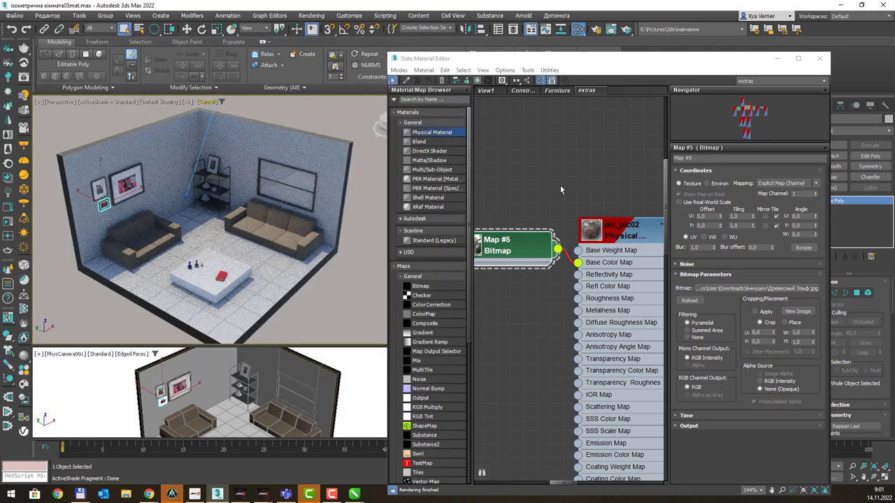
click(286, 238)
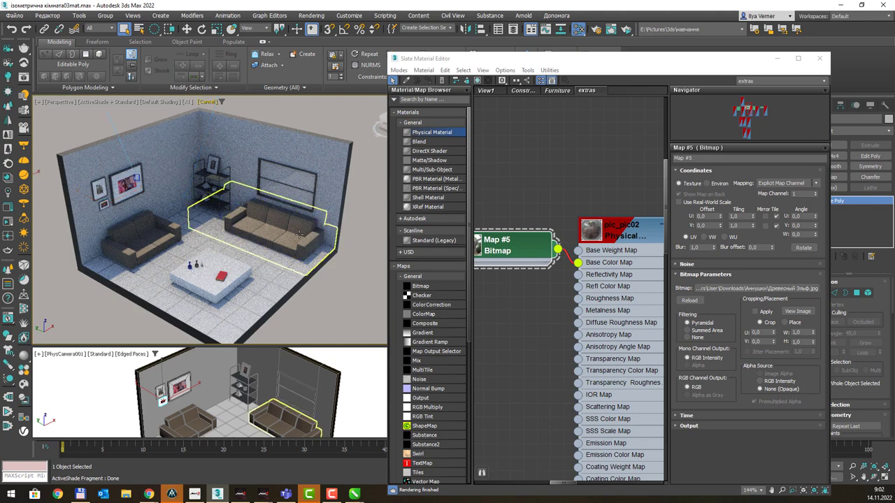
Step: Frame the sofa, then show its material's parameters and large preview in the maximized Furniture view
key(z)
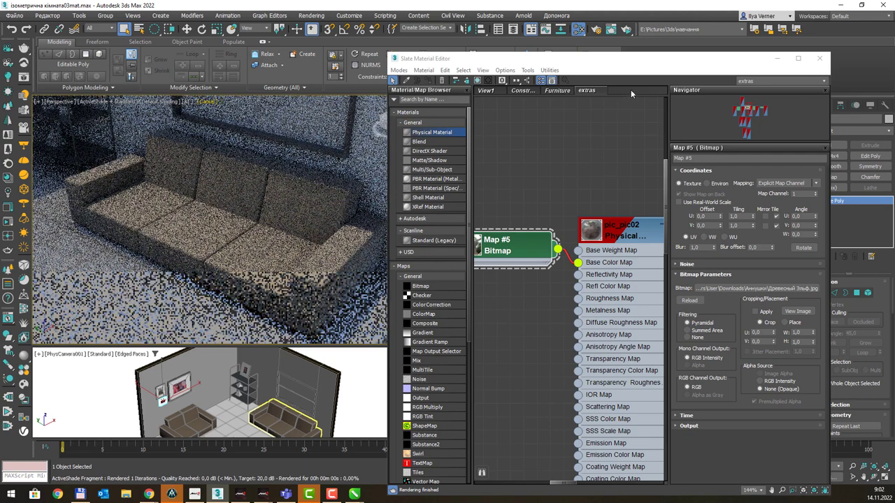
click(558, 95)
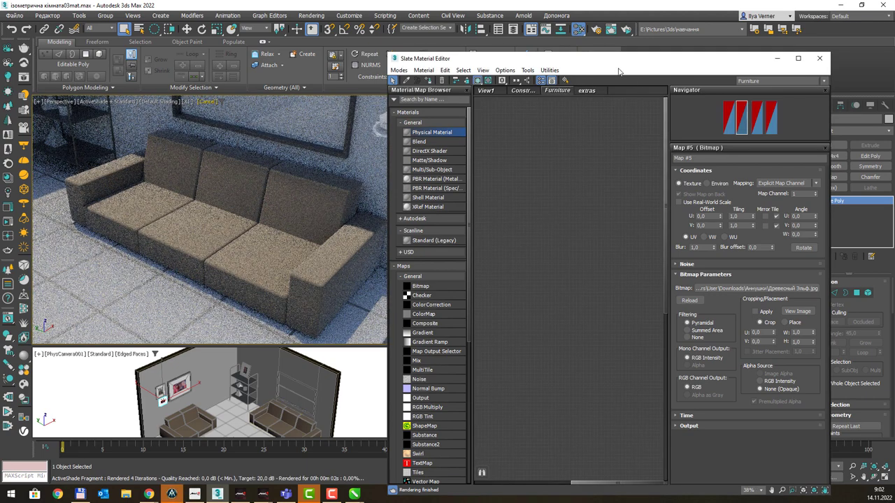
double_click(623, 58)
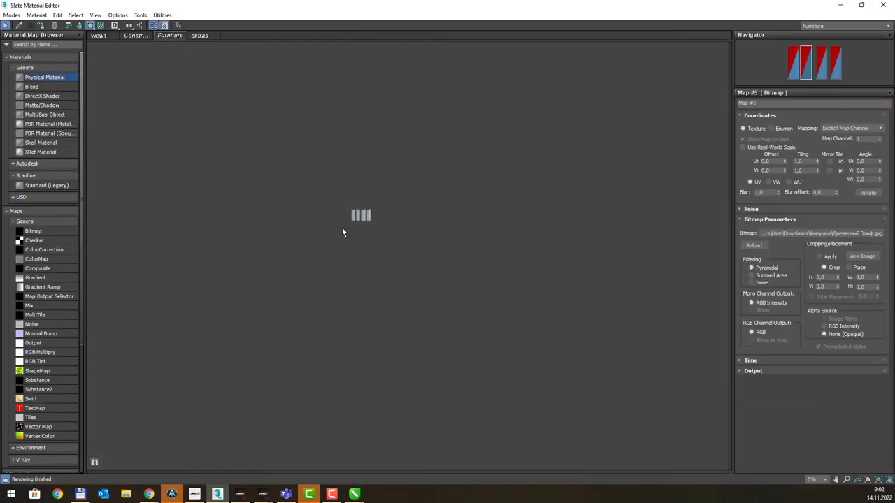
scroll(342, 231, up, 10)
middle_drag(494, 226, 424, 257)
scroll(424, 261, up, 3)
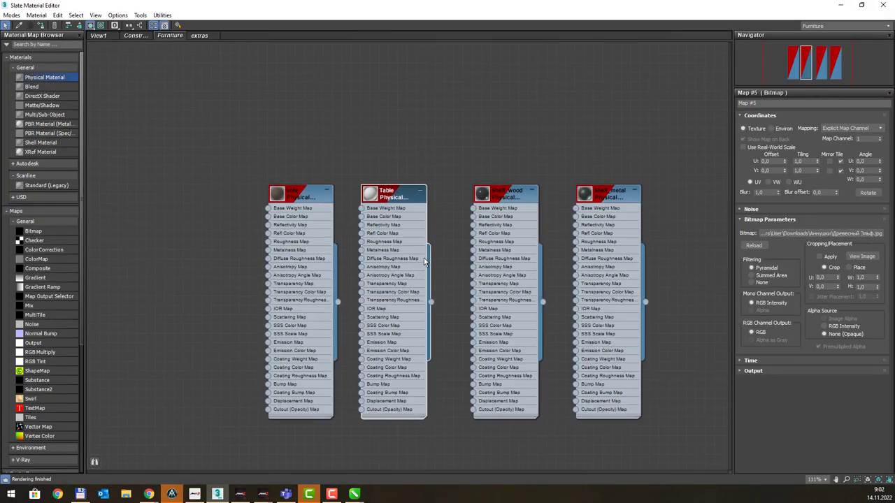
scroll(423, 260, up, 1)
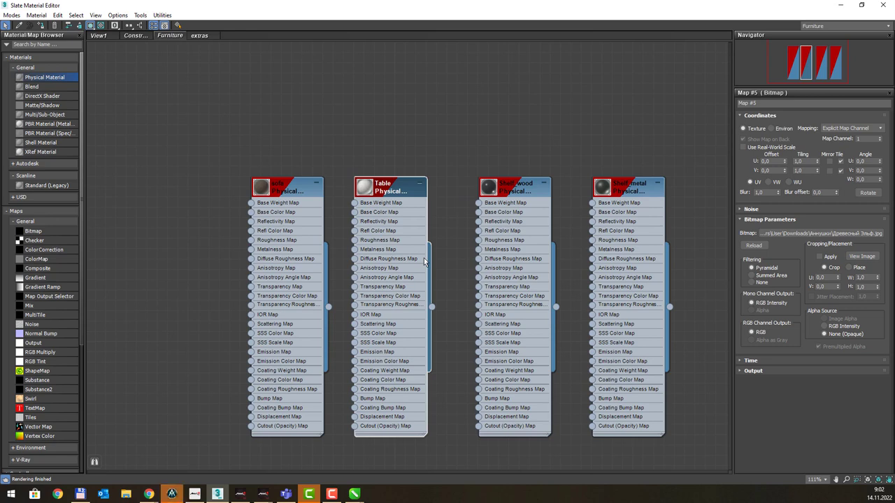
double_click(284, 185)
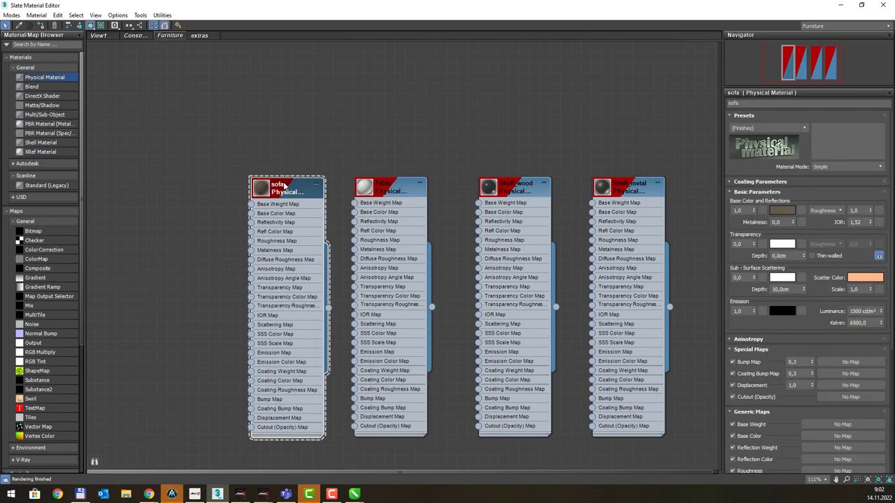
double_click(267, 189)
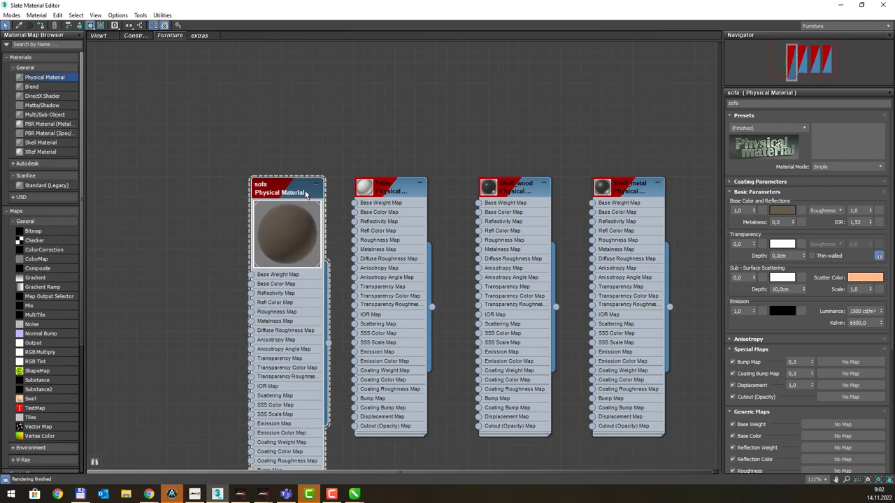
drag(306, 195, 293, 148)
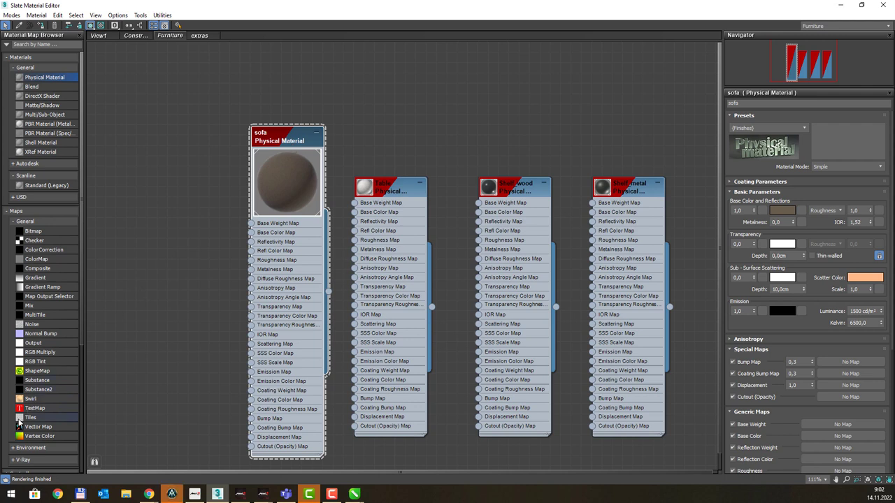
Step: Add a Tiles map to the Furniture view and set its Preset Type to English Bond
drag(19, 424, 166, 263)
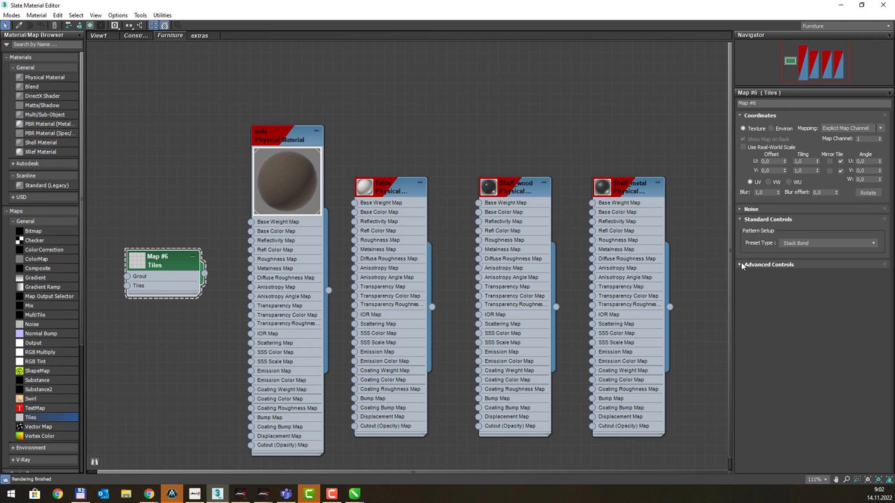
click(743, 265)
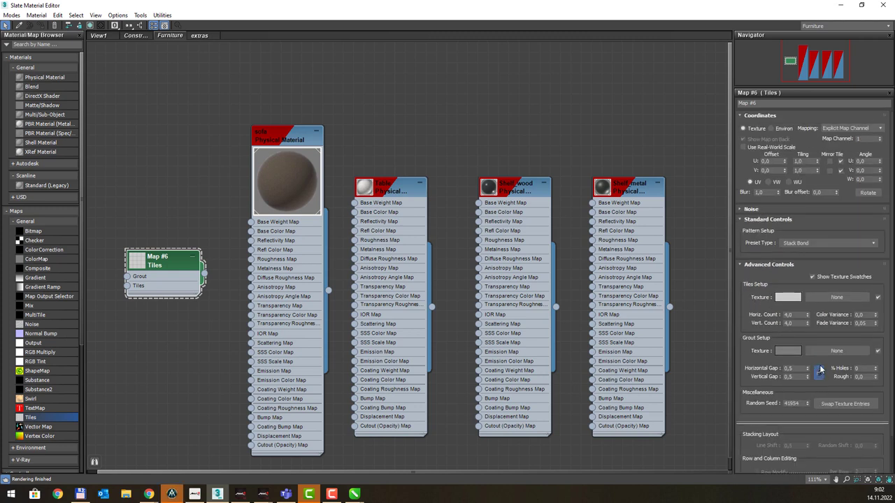
click(847, 243)
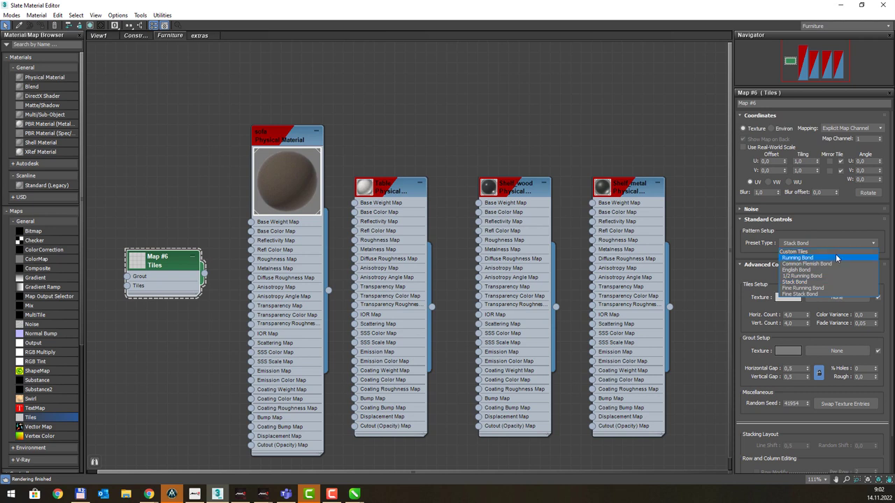
click(835, 251)
scroll(845, 396, down, 2)
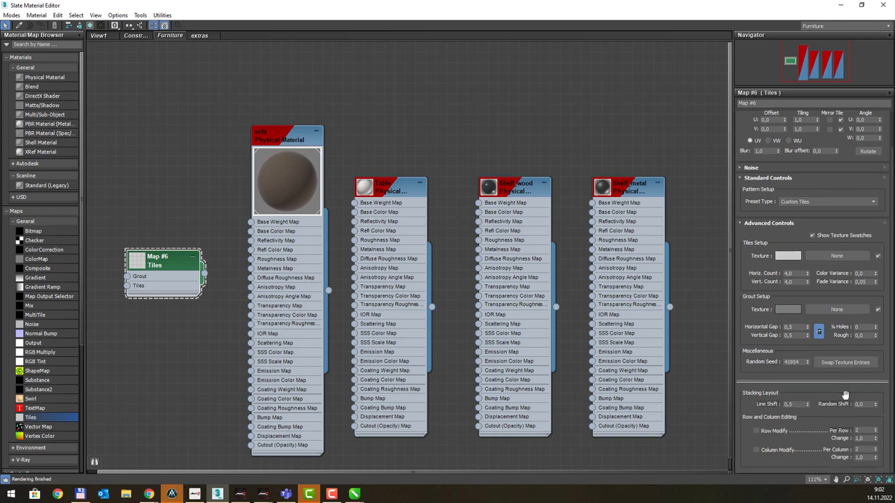
scroll(831, 367, up, 2)
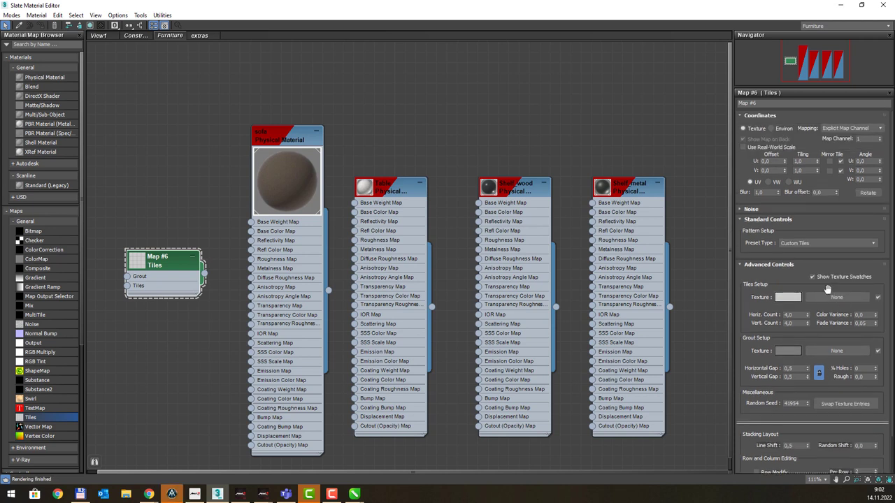
click(827, 243)
click(819, 258)
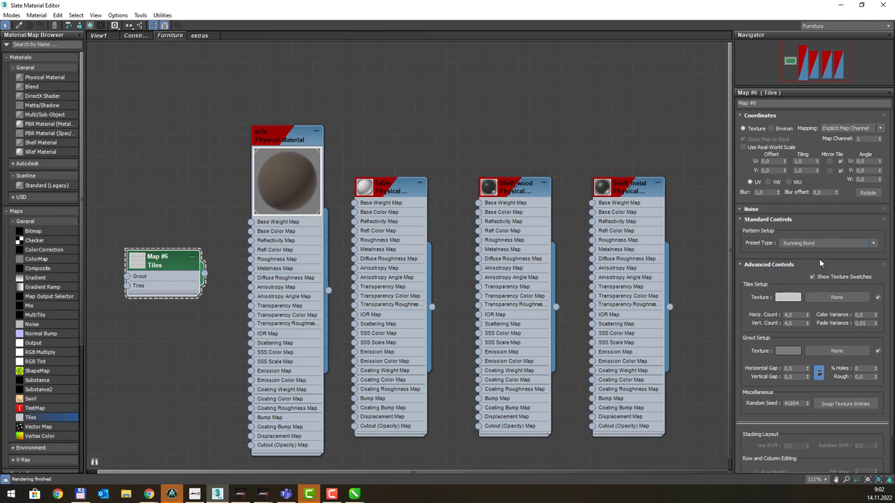
click(826, 241)
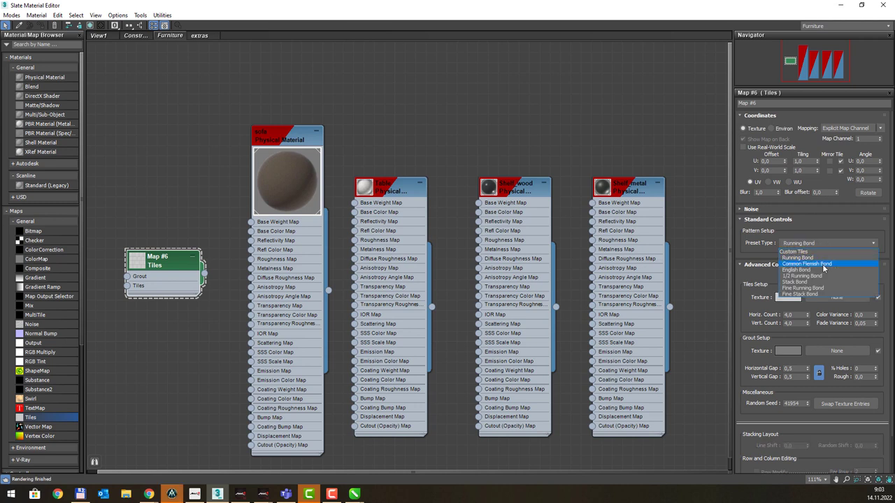
click(823, 271)
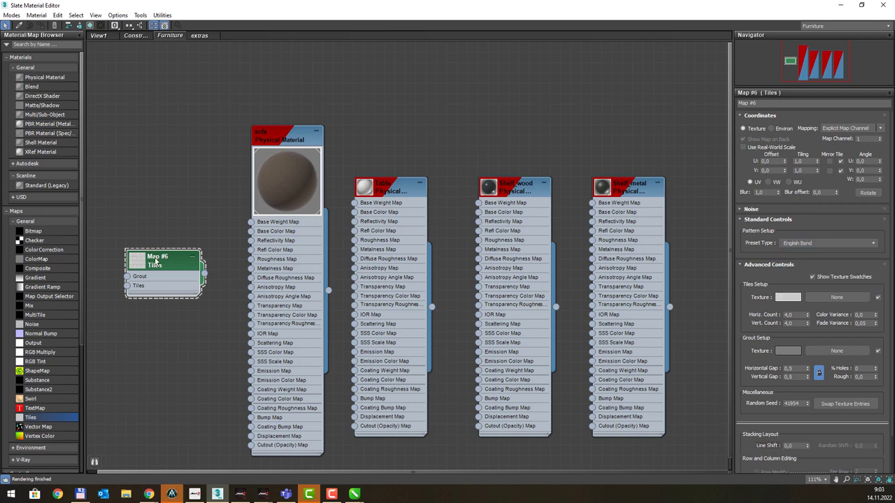
Step: Enlarge the Tiles node preview and move the node up and right
scroll(135, 265, up, 2)
scroll(135, 266, up, 3)
scroll(135, 265, up, 1)
double_click(135, 266)
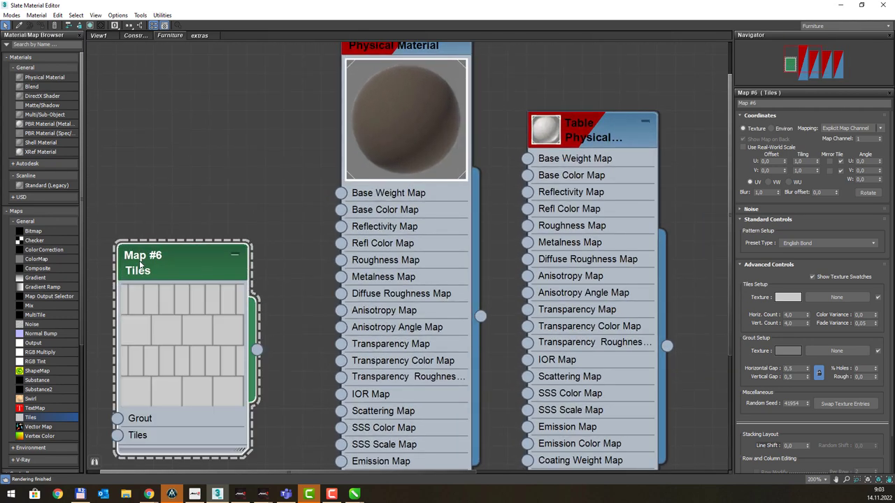
drag(190, 249, 223, 163)
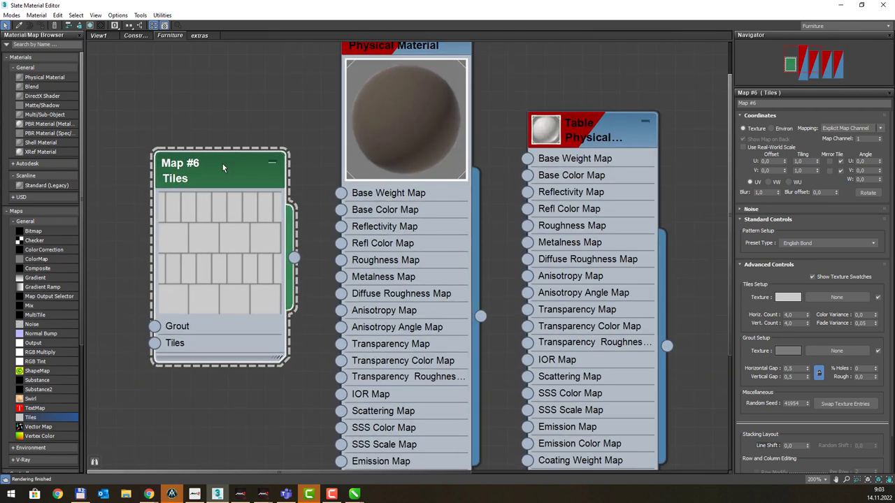
Step: Set the tile colour to pure black
click(788, 298)
drag(428, 235, 437, 212)
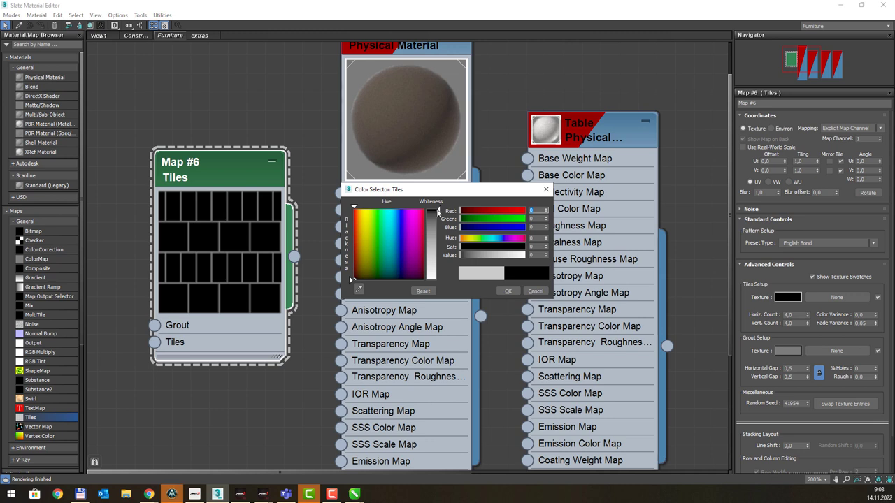
click(508, 291)
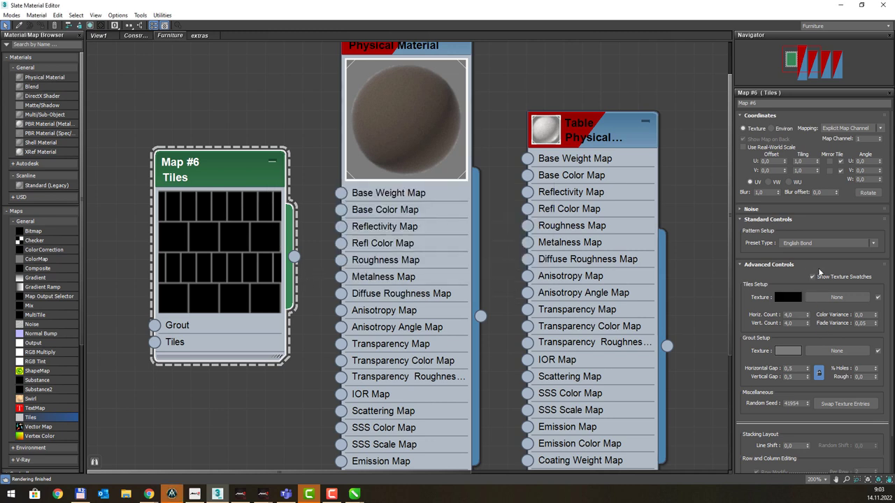
Step: Set the Tiles tiling to 6 in both U and V
double_click(804, 161)
text(6)
key(Tab)
text(6)
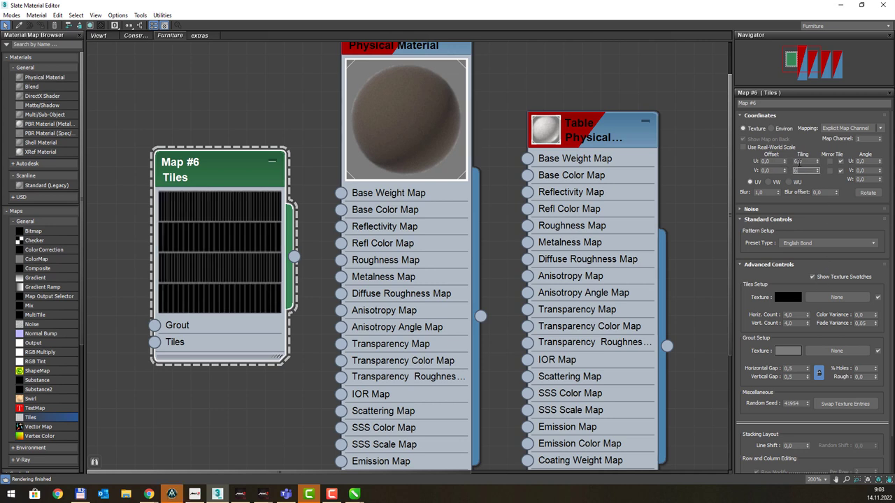
key(Tab)
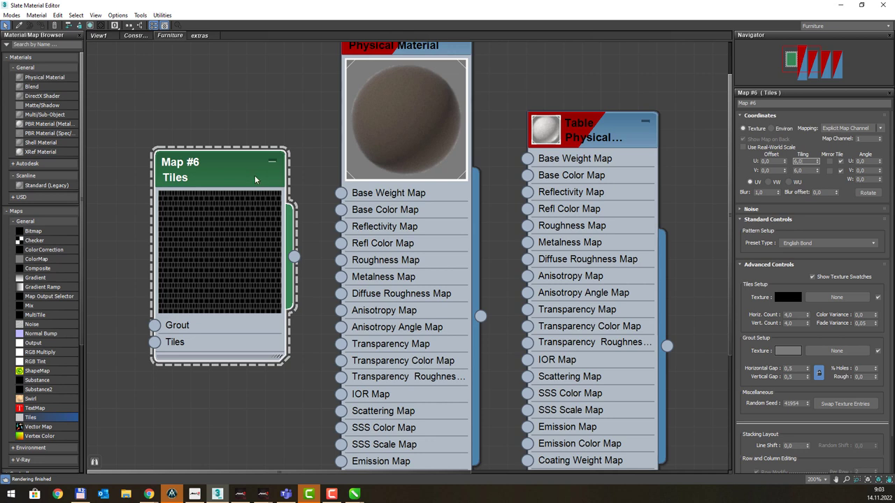
drag(255, 176, 222, 149)
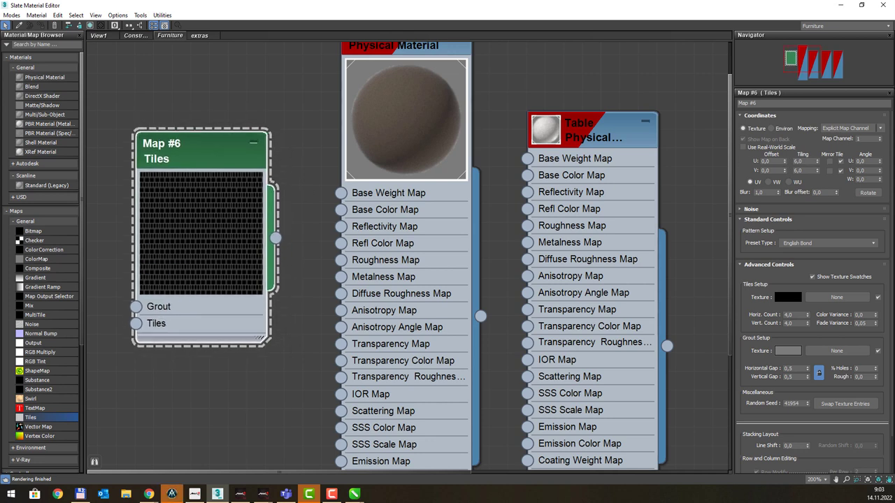
Step: Set the grout colour to white
click(786, 351)
drag(439, 223, 439, 280)
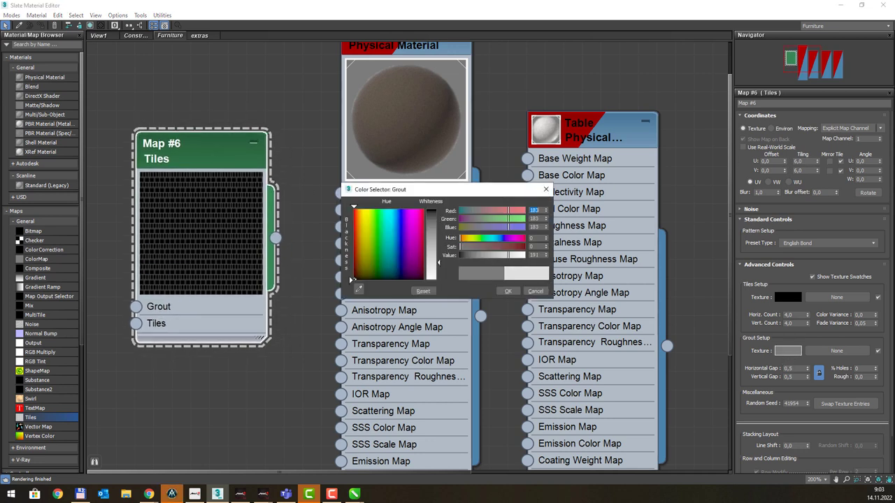
click(507, 291)
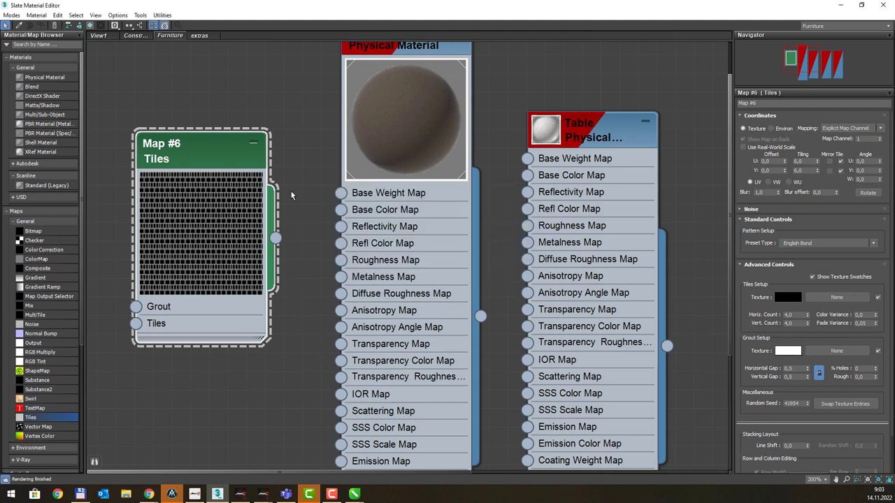
Step: Wire the Tiles output into the sofa material's Bump Map socket
scroll(294, 168, down, 1)
scroll(284, 217, down, 1)
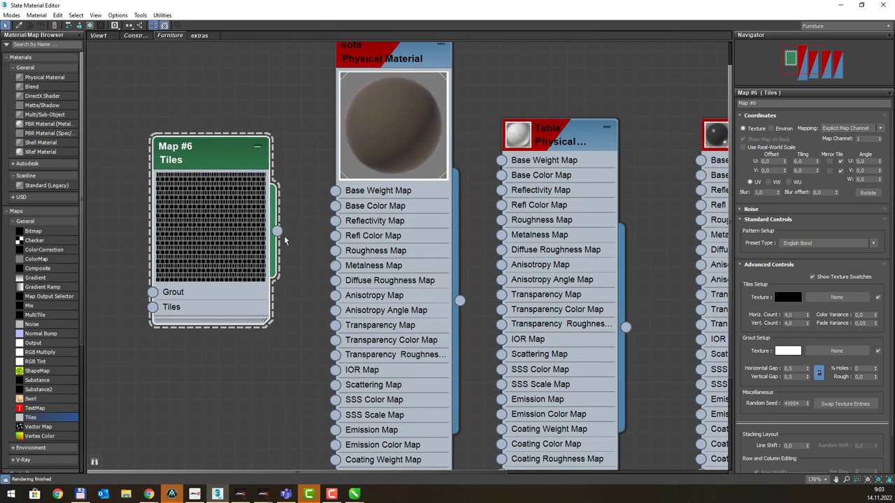
scroll(311, 355, down, 1)
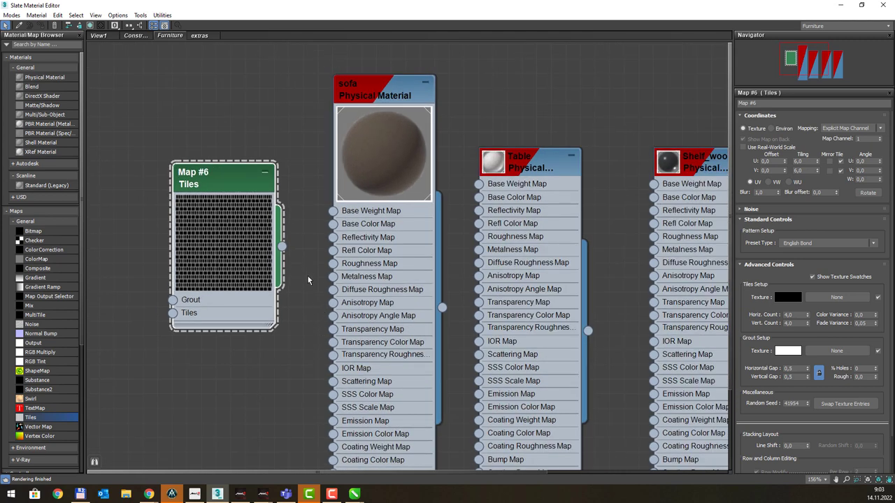
scroll(305, 224, down, 1)
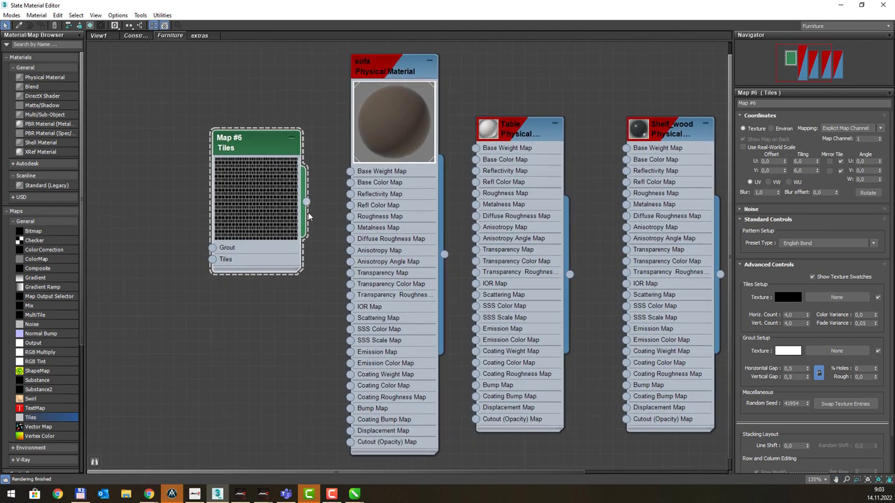
drag(307, 202, 350, 409)
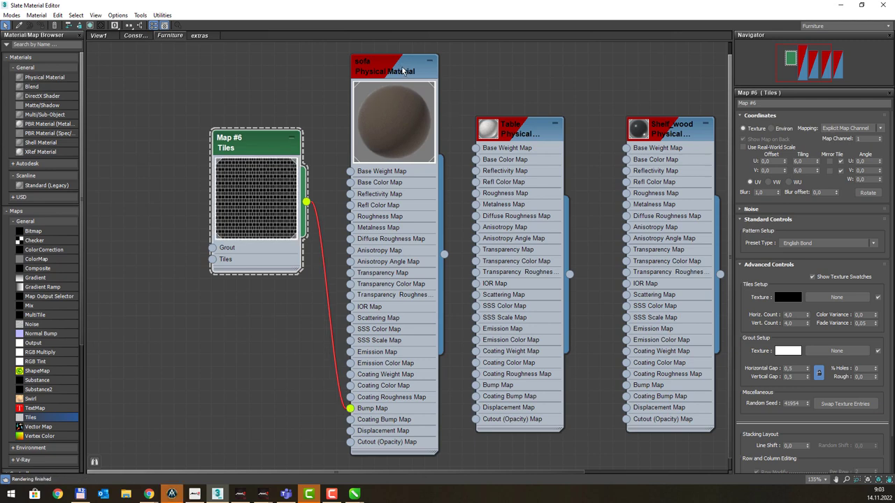
scroll(406, 114, up, 2)
Step: Shrink the Slate Material Editor to reveal the viewports and set Tiles tiling to 1
scroll(405, 114, up, 1)
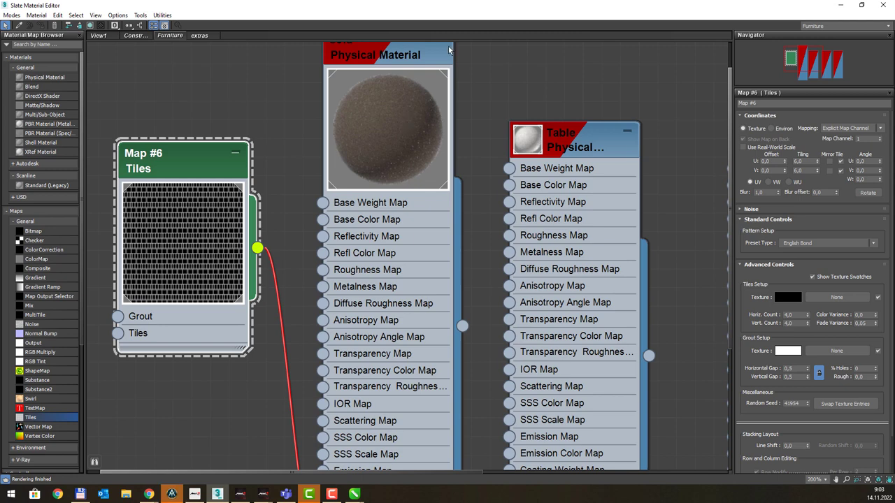
drag(439, 6, 604, 62)
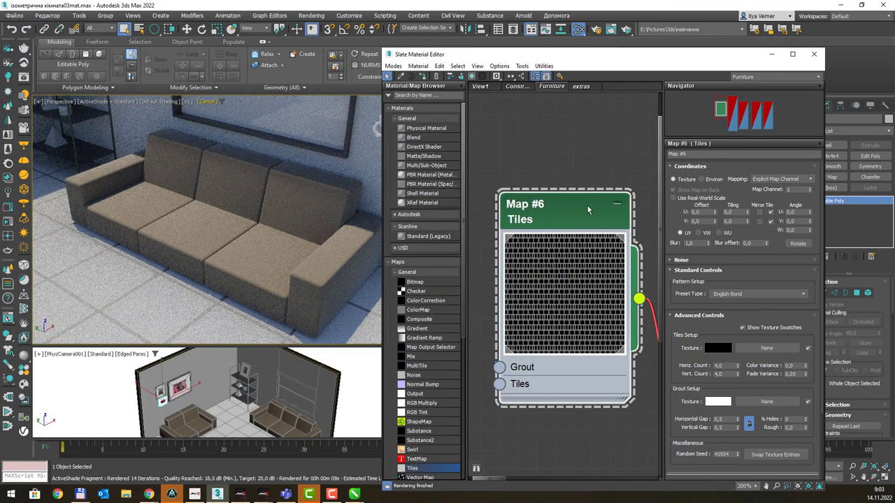
drag(586, 207, 575, 213)
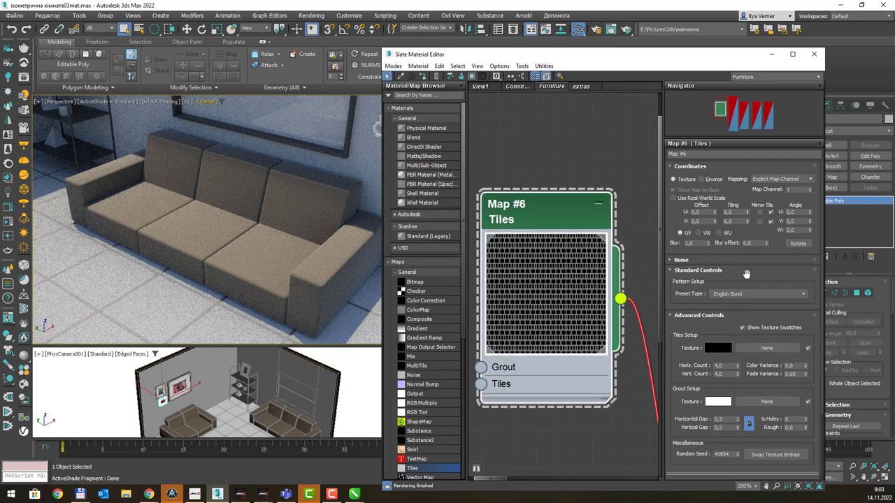
double_click(733, 211)
text(1)
key(Return)
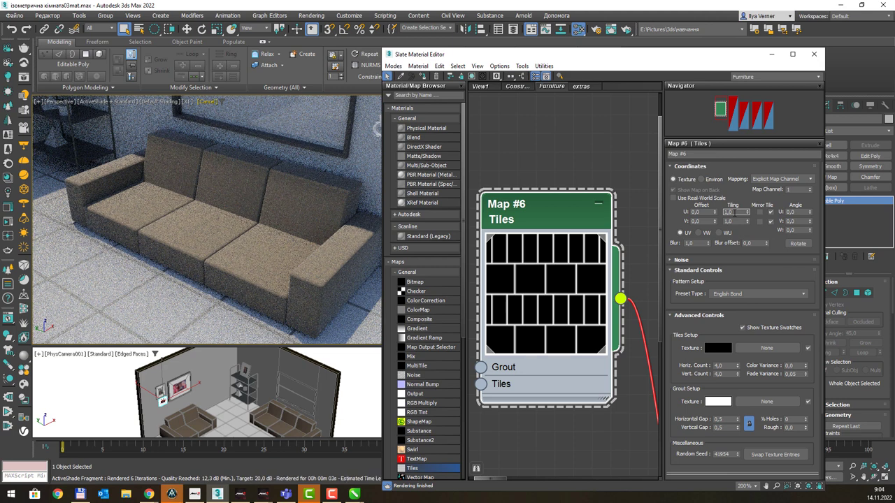
Step: Select the sofa and change the Tiles tiling to 3 in both U and V
click(309, 226)
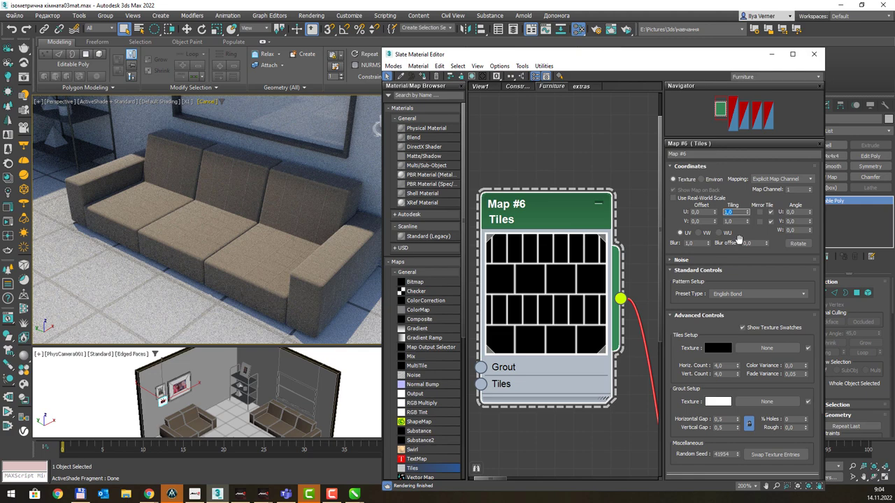
text(3)
key(Tab)
text(3)
key(Tab)
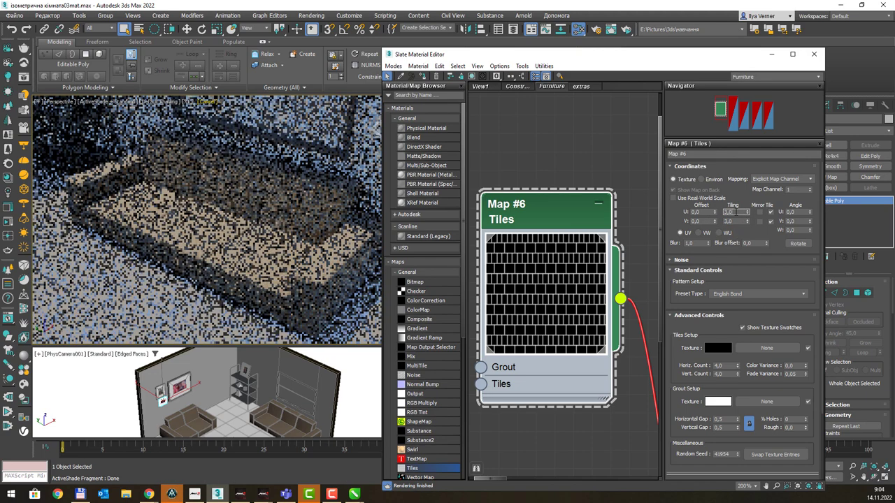
click(301, 222)
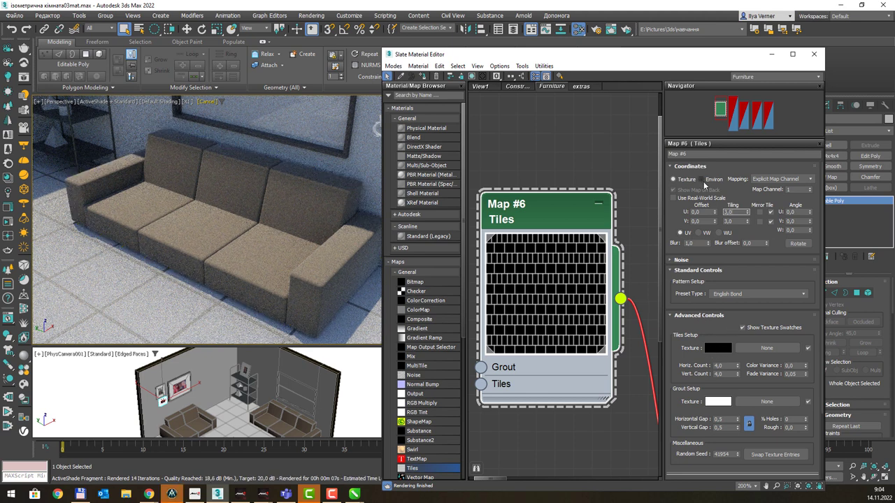
middle_drag(612, 198, 542, 210)
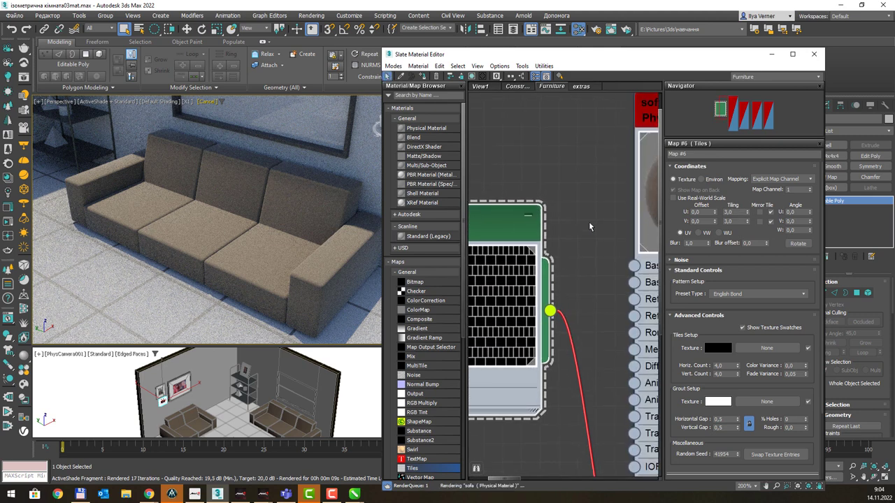
Step: Set the sofa material's Bump Map amount to 5.0
click(551, 166)
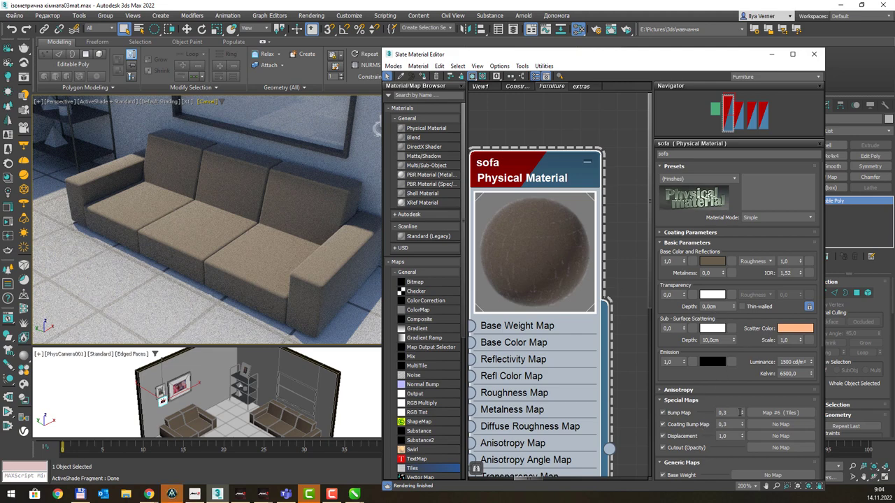
drag(741, 412, 750, 353)
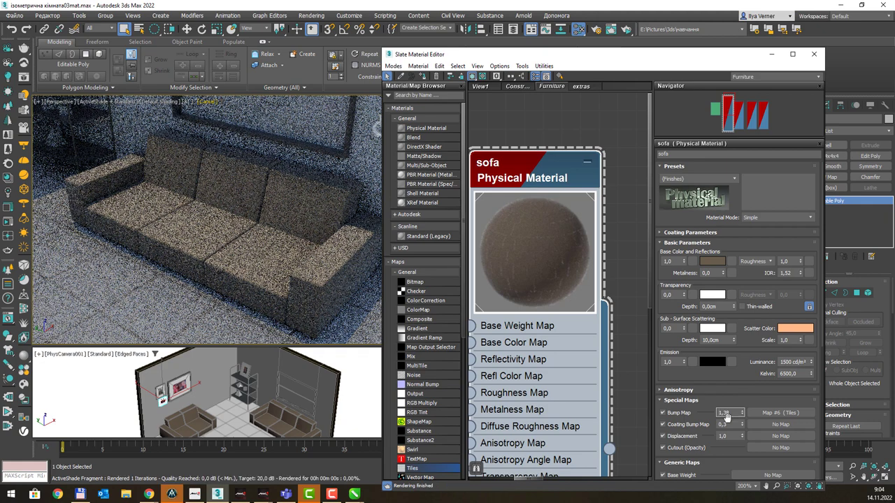
double_click(727, 413)
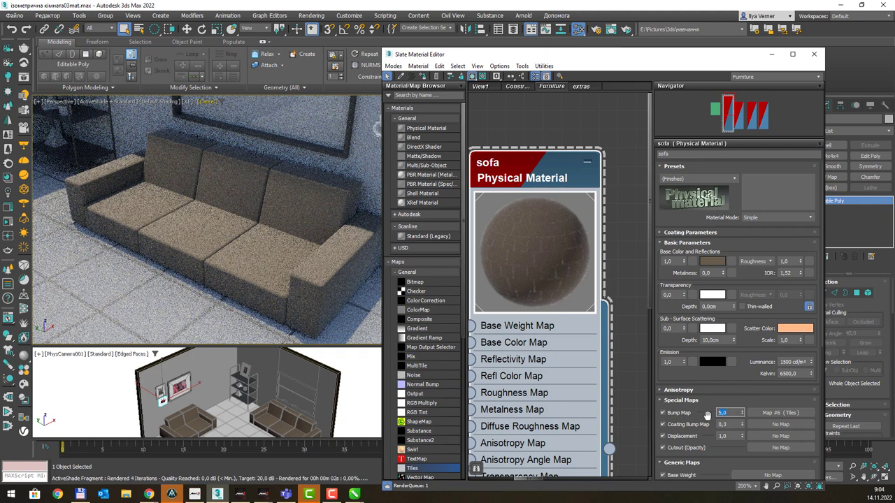
text(5)
key(Return)
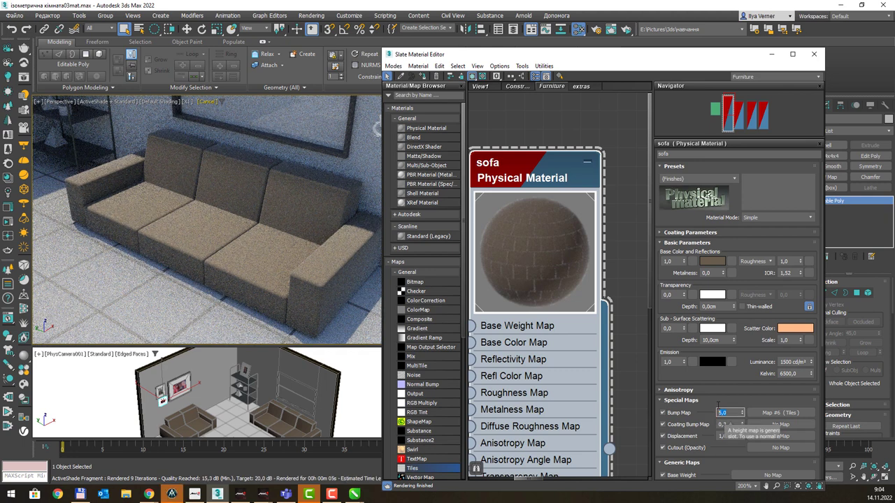
key(Return)
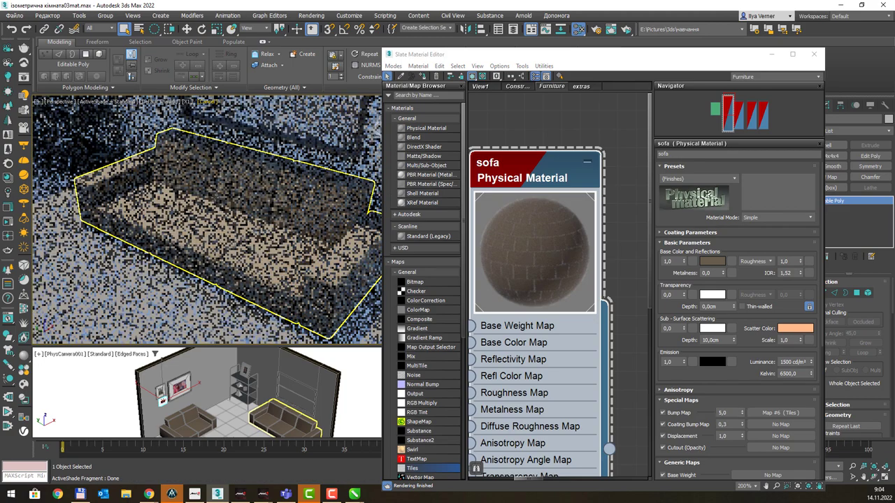
Step: Pan the Perspective view to show the left sofa and open the Base Color picker
scroll(321, 225, down, 3)
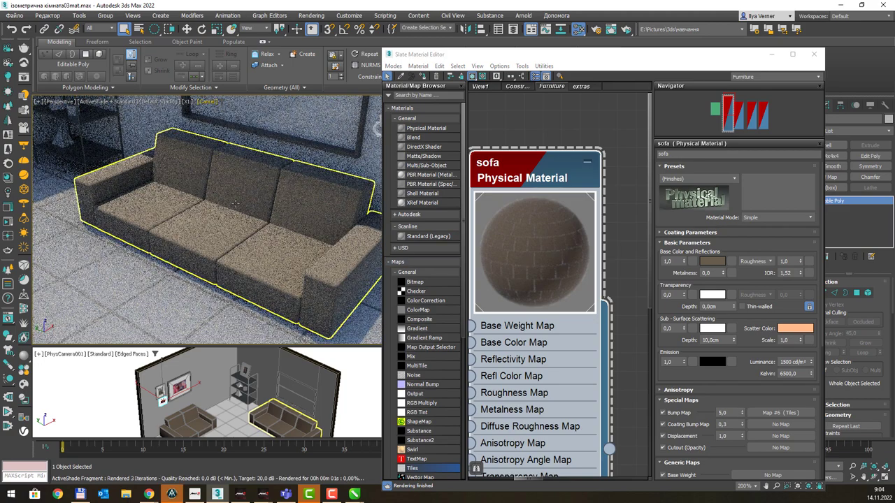
scroll(216, 199, down, 3)
scroll(216, 199, up, 2)
middle_drag(216, 199, 259, 209)
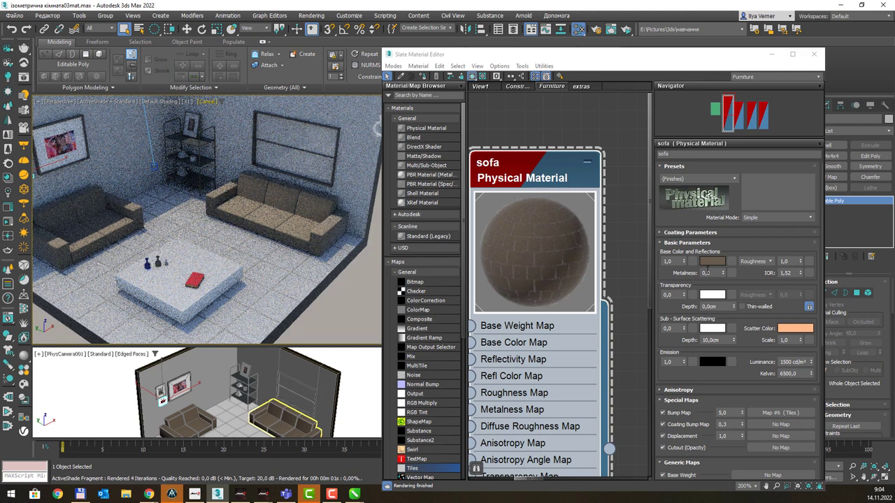
click(712, 262)
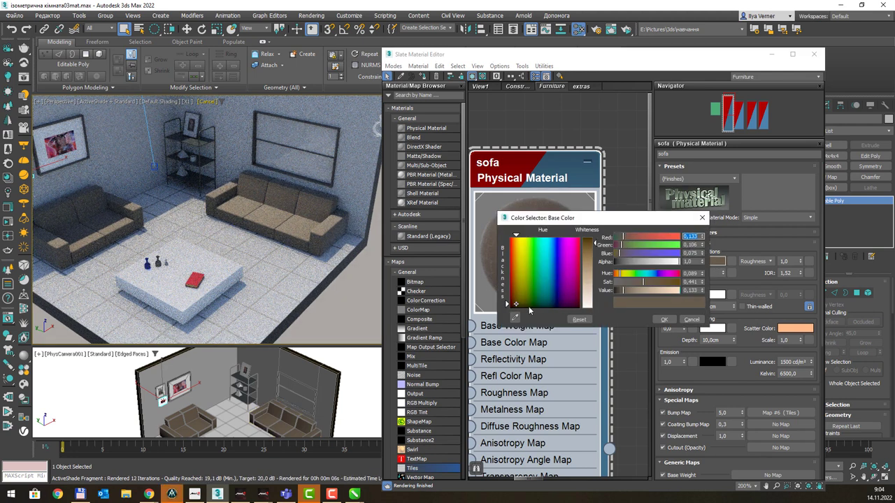
Step: Set the sofa Base Color to near-black dark green (RGB about 0.009/0.014/0.008)
click(530, 310)
drag(624, 290, 618, 293)
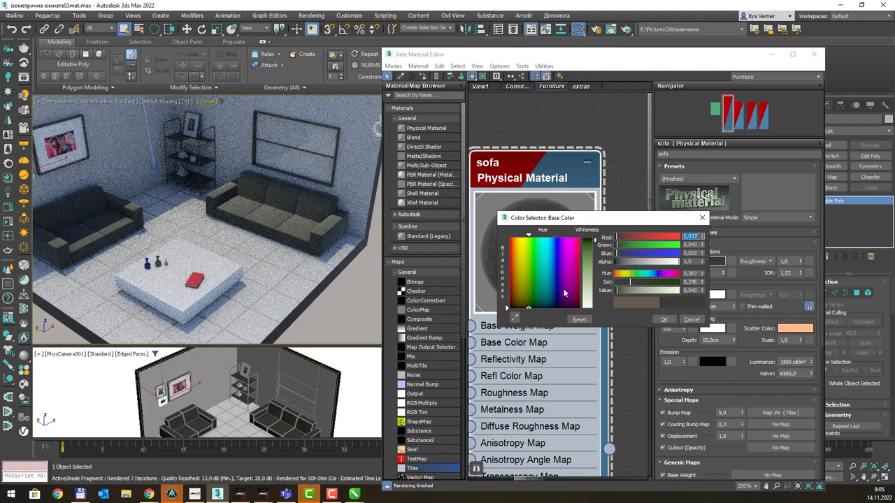
click(545, 304)
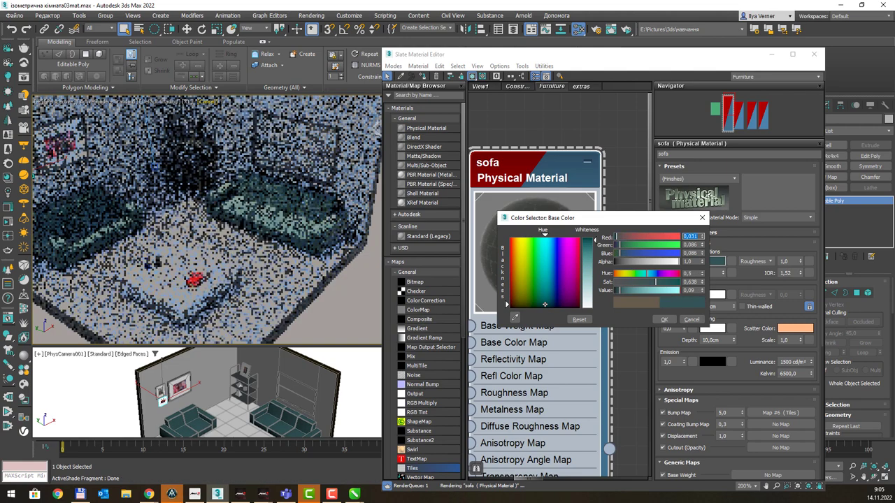
click(526, 306)
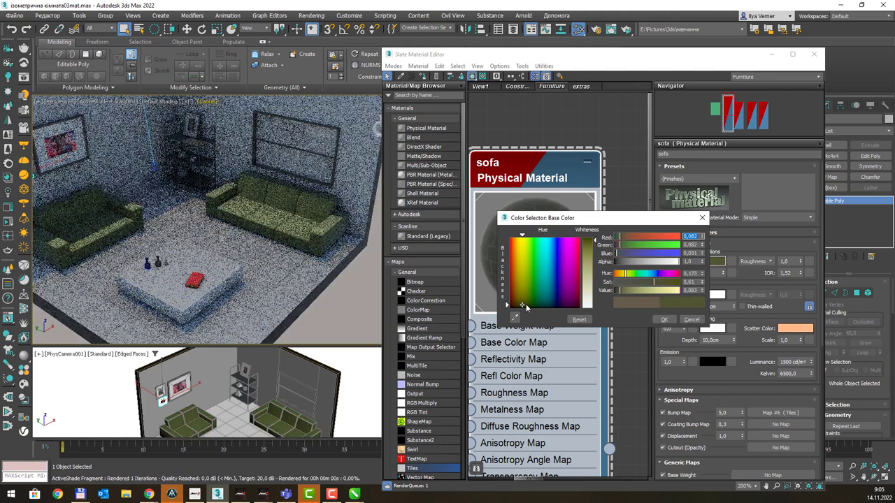
click(531, 306)
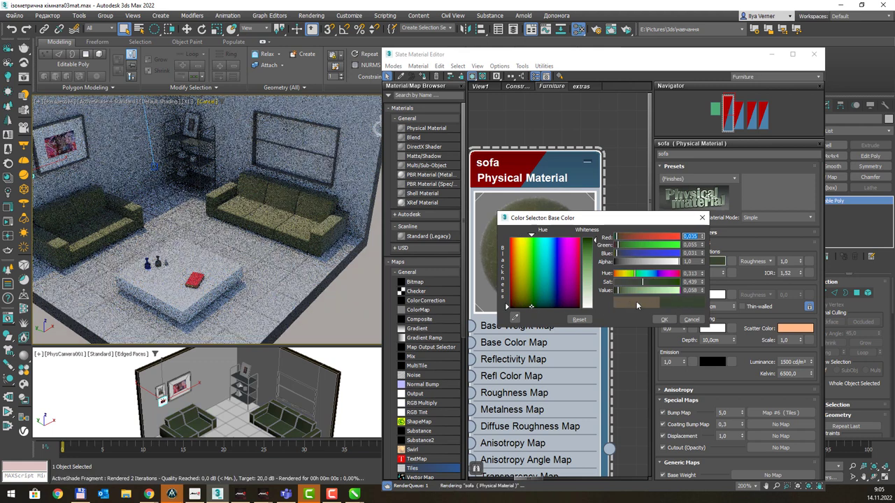
drag(616, 290, 615, 289)
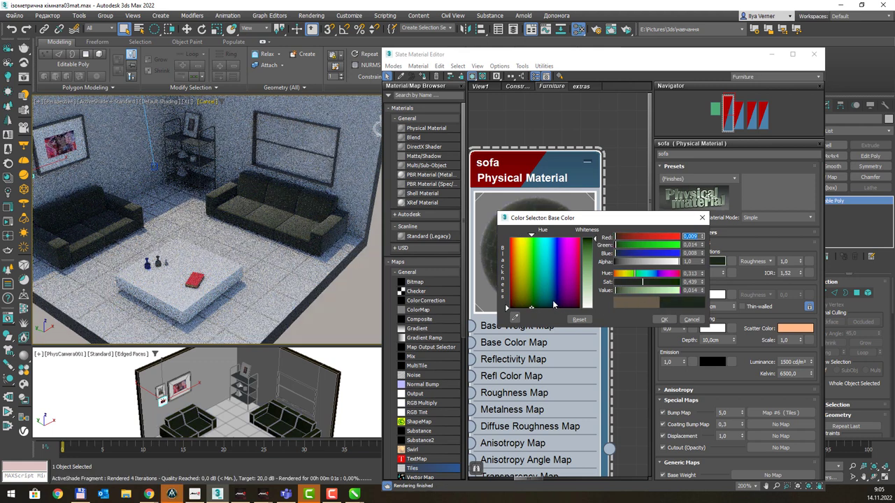
click(665, 320)
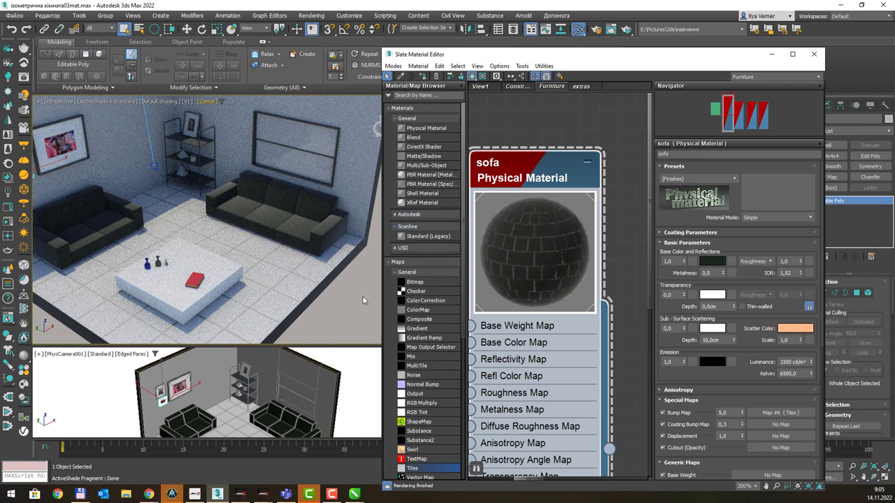
Step: Close the material editor and orbit and zoom the ActiveShade view around the sofas
click(815, 55)
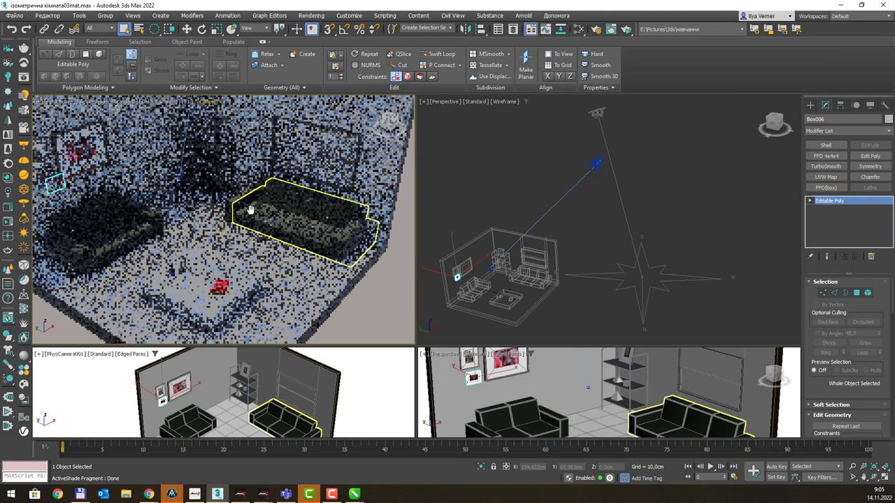
alt+middle_drag(250, 210, 287, 183)
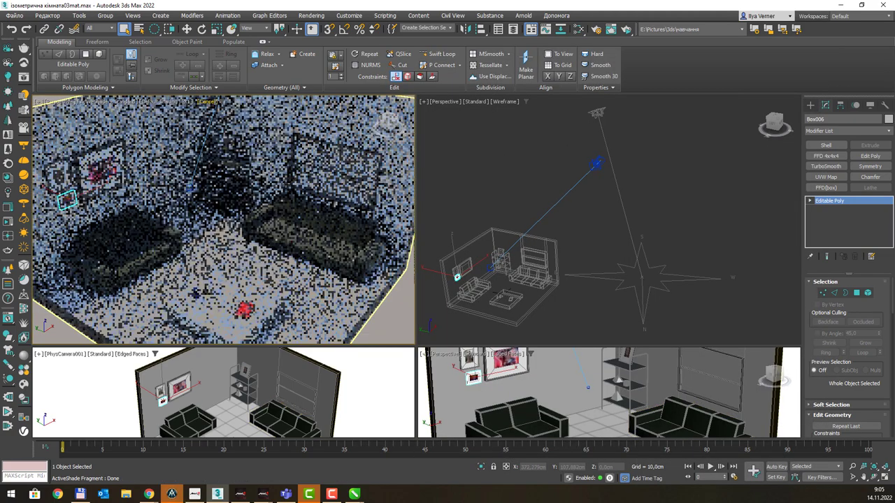
scroll(297, 170, down, 3)
scroll(297, 170, down, 2)
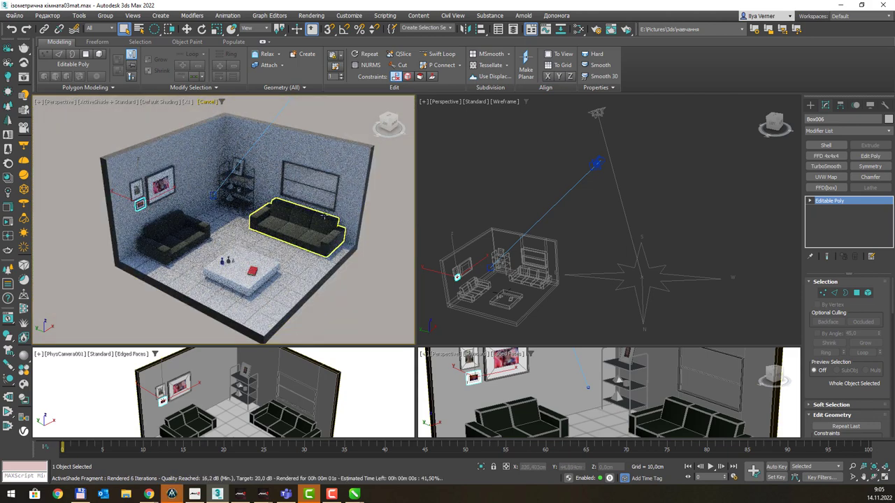
click(324, 211)
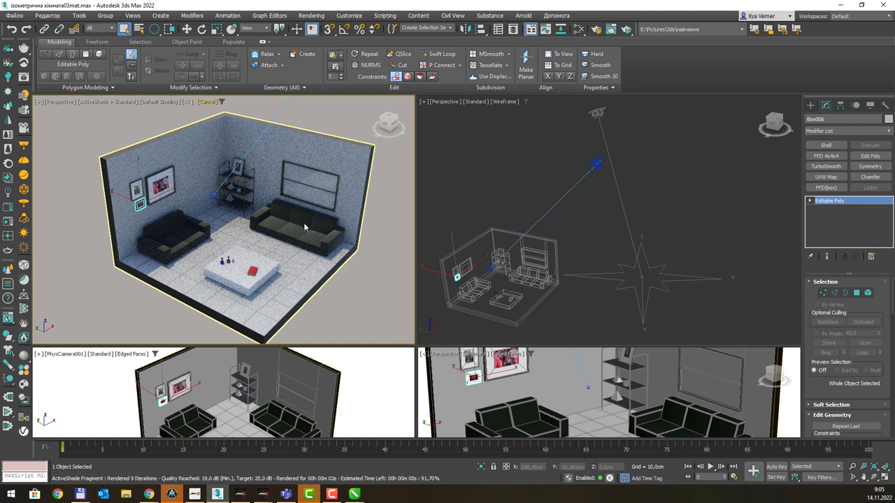
click(309, 232)
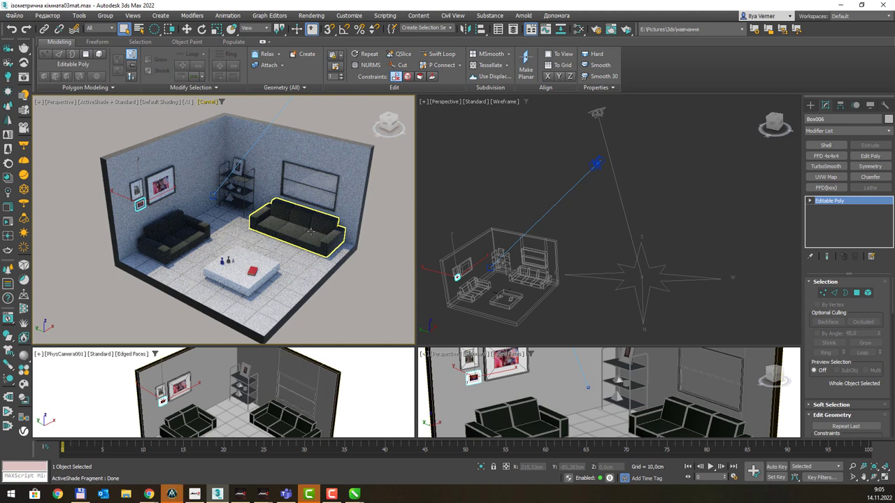
click(125, 117)
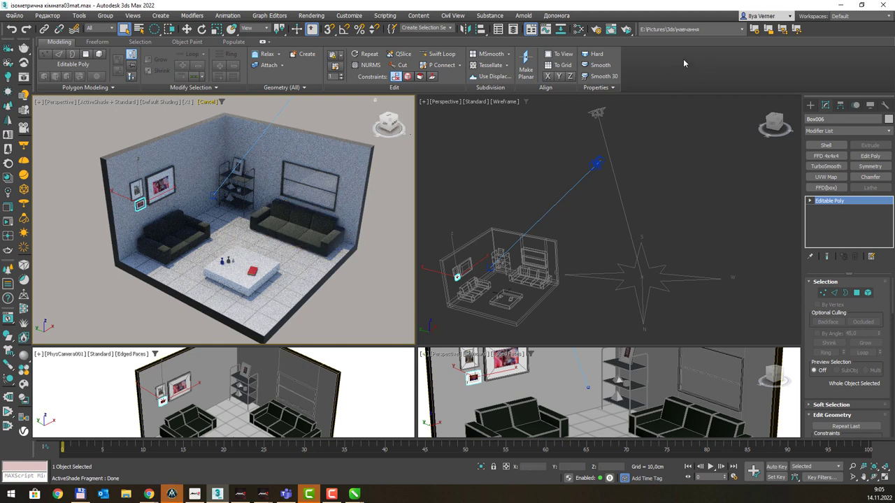
Step: Open Render Setup and set Target to Production Rendering Mode
click(596, 29)
click(724, 112)
click(723, 122)
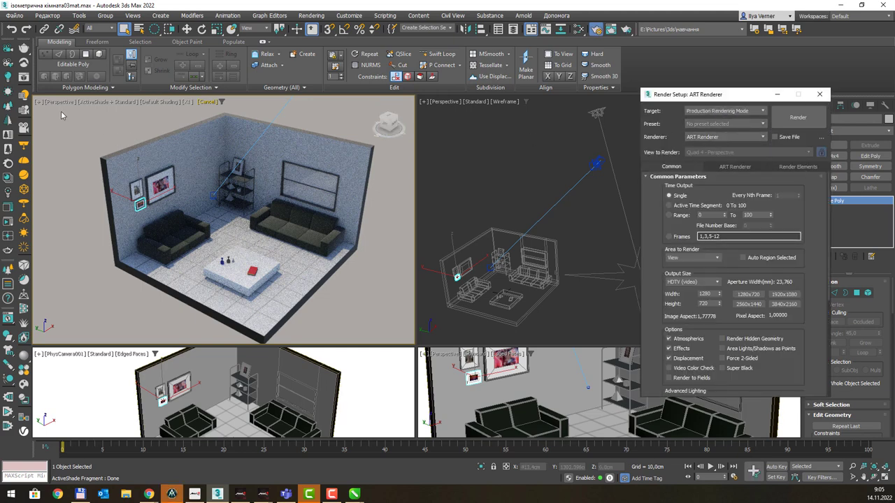
Step: Stop the ActiveShade preview and set the output size to 1920x1080
click(207, 102)
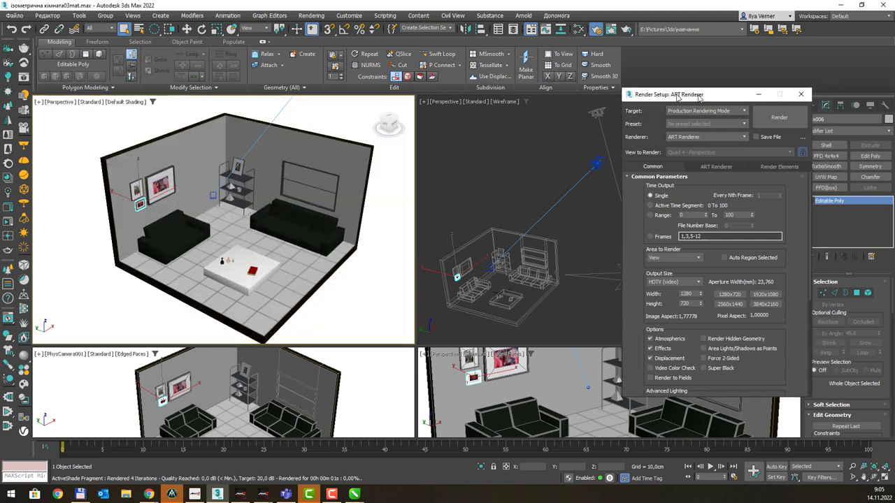
drag(720, 96, 398, 76)
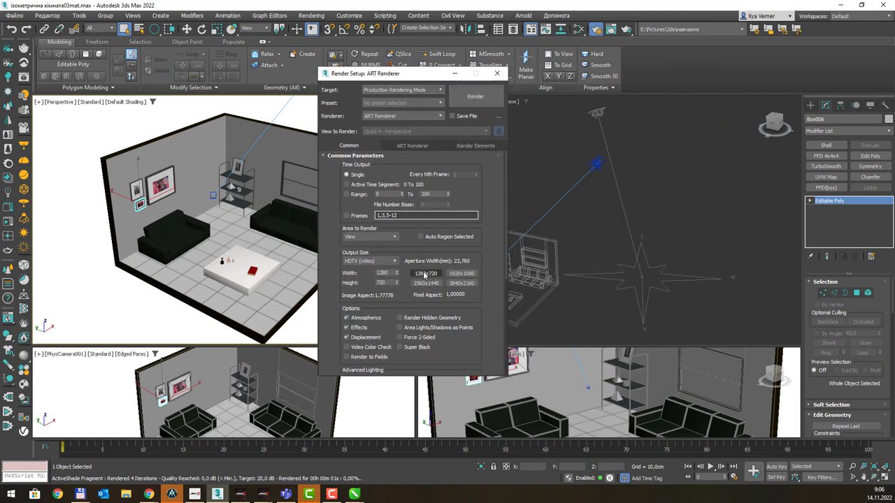
click(461, 272)
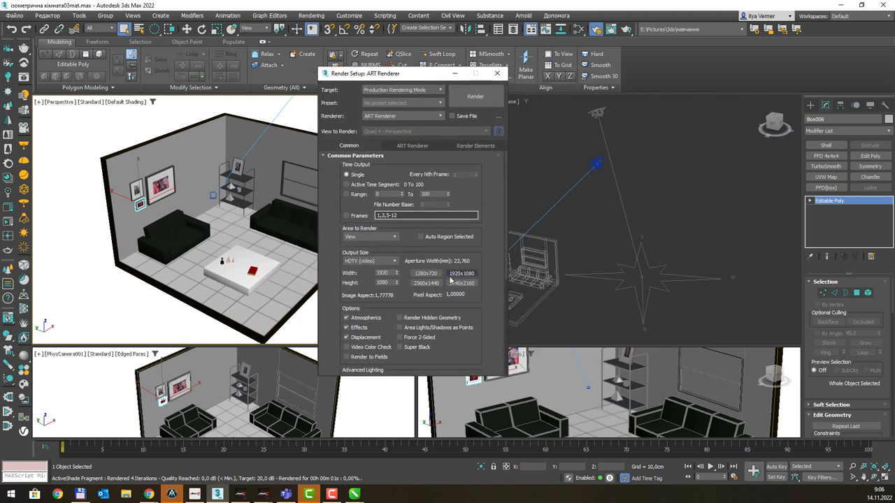
Step: Raise ART Renderer quality to High, enable Noise Filtering, and start the render
click(402, 147)
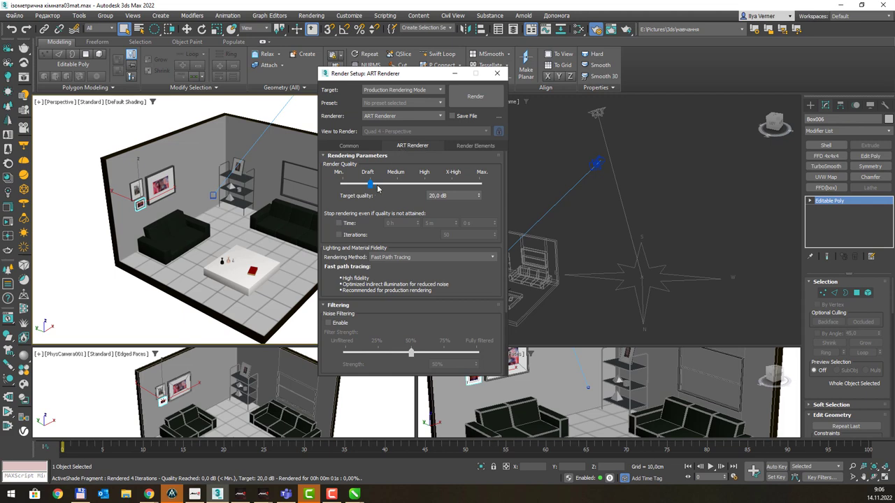
drag(393, 184, 425, 188)
drag(415, 76, 543, 51)
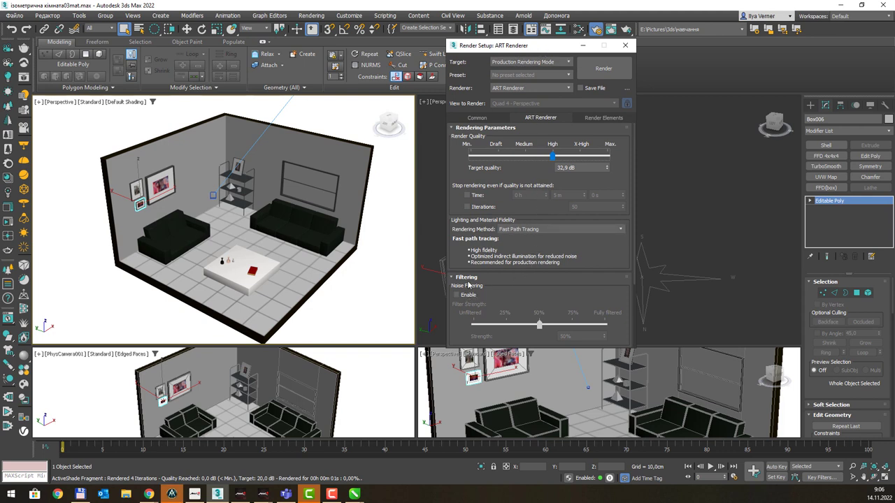
mouse_move(340, 322)
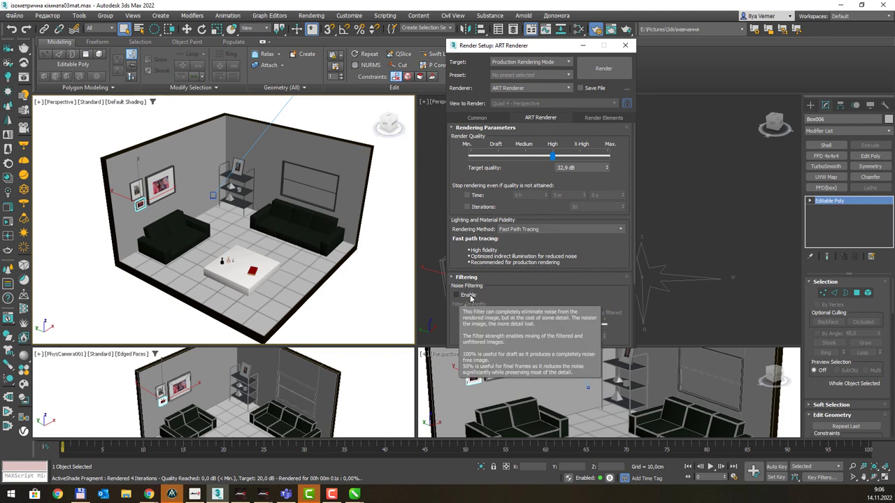
click(470, 297)
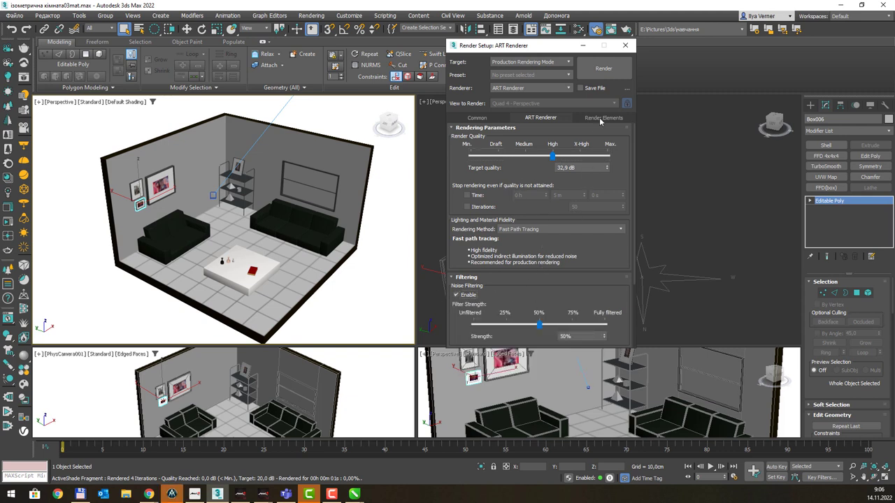
click(595, 69)
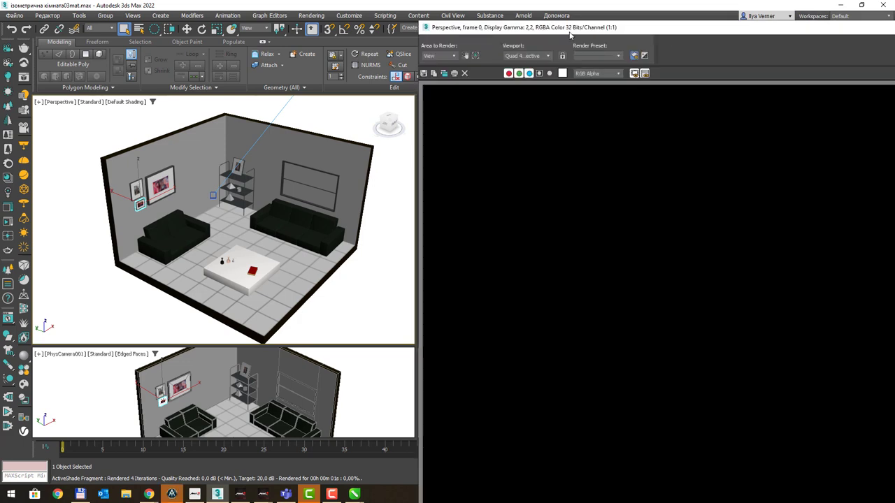
Step: Reposition the Rendered Frame Window, zoom its image out, and bring the progress dialog forward
drag(727, 30, 354, 18)
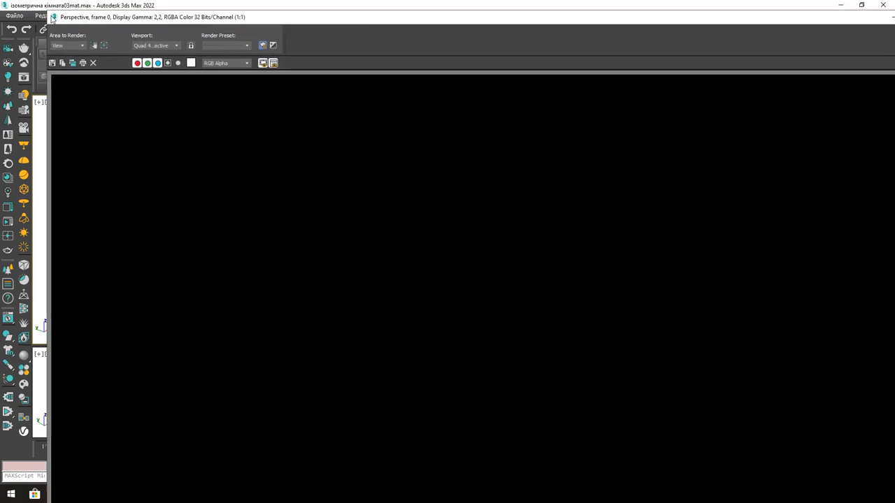
mouse_move(355, 19)
mouse_down()
mouse_move(115, 47)
mouse_move(192, 83)
mouse_up()
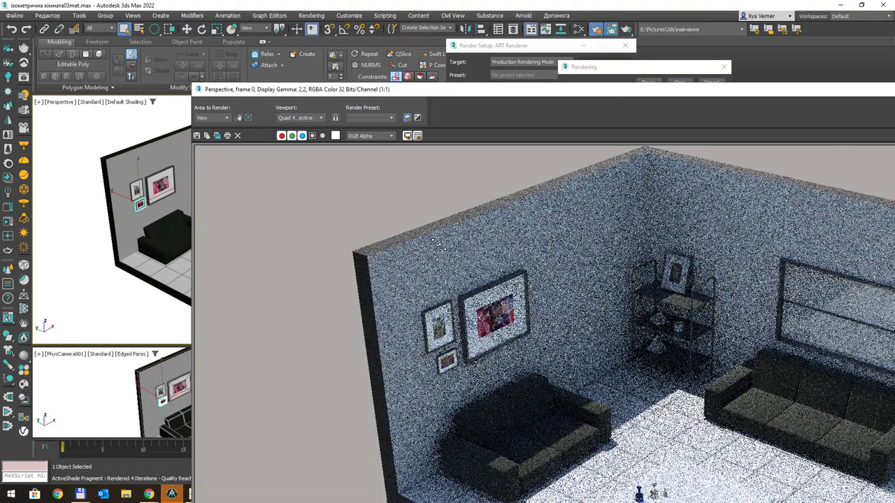
mouse_move(387, 88)
mouse_down()
mouse_move(648, 261)
mouse_move(207, 38)
mouse_up()
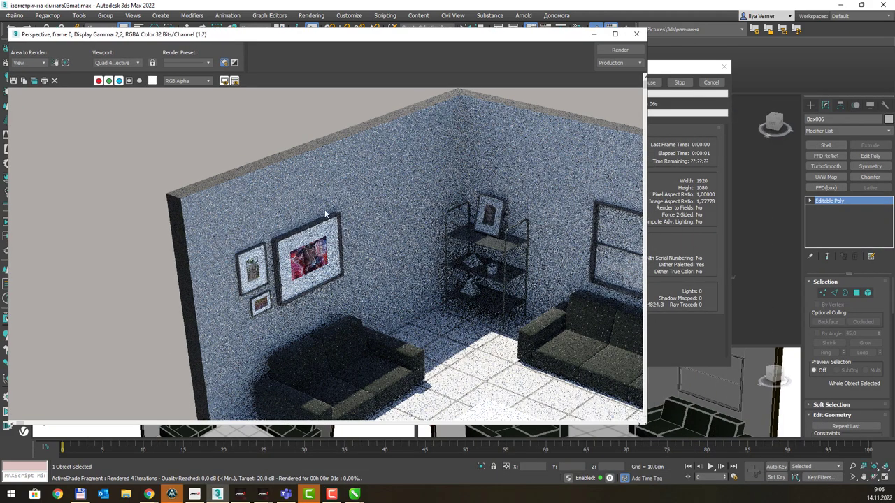
scroll(342, 216, down, 1)
scroll(342, 215, down, 1)
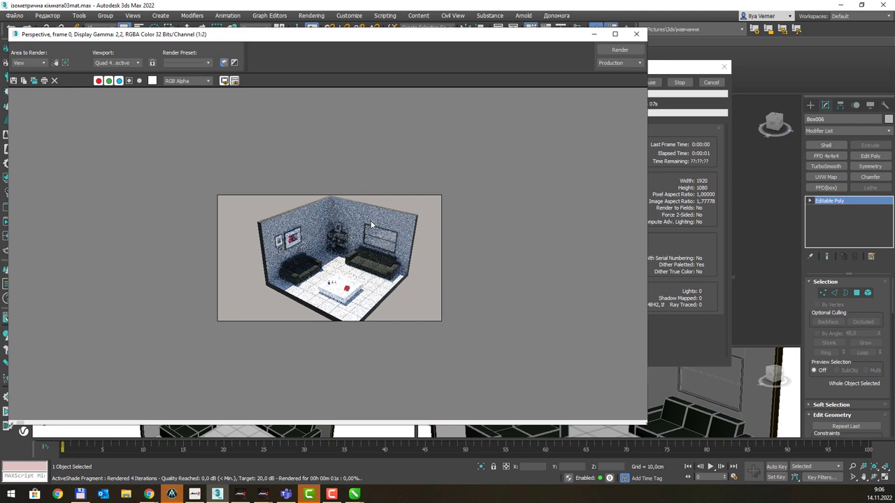
scroll(373, 235, up, 1)
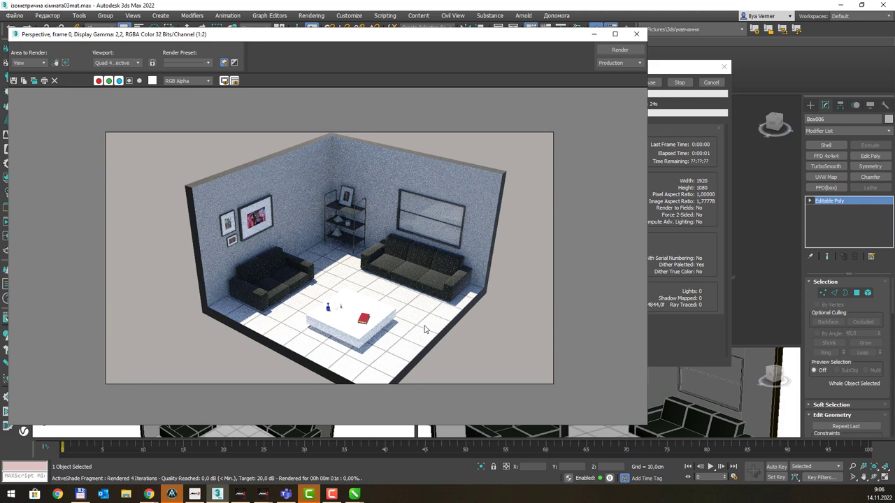
click(672, 68)
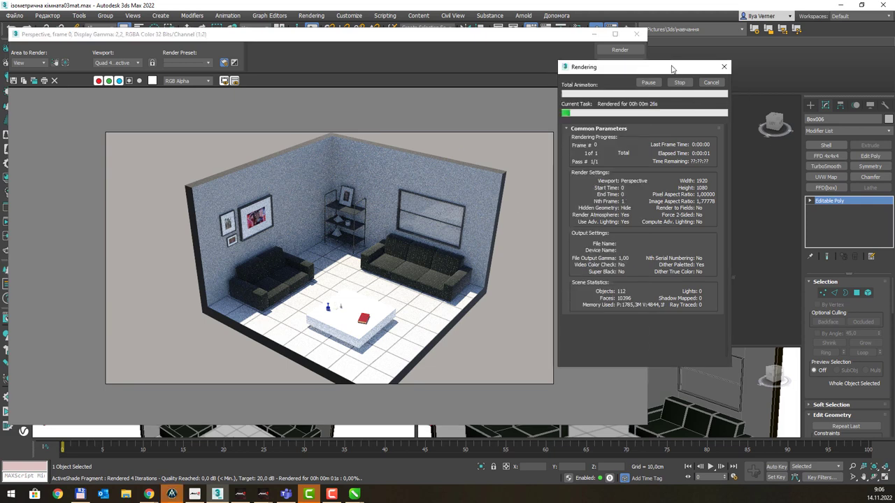
Step: Move the Rendering progress dialog to the right while the ART render refines
drag(672, 68, 767, 36)
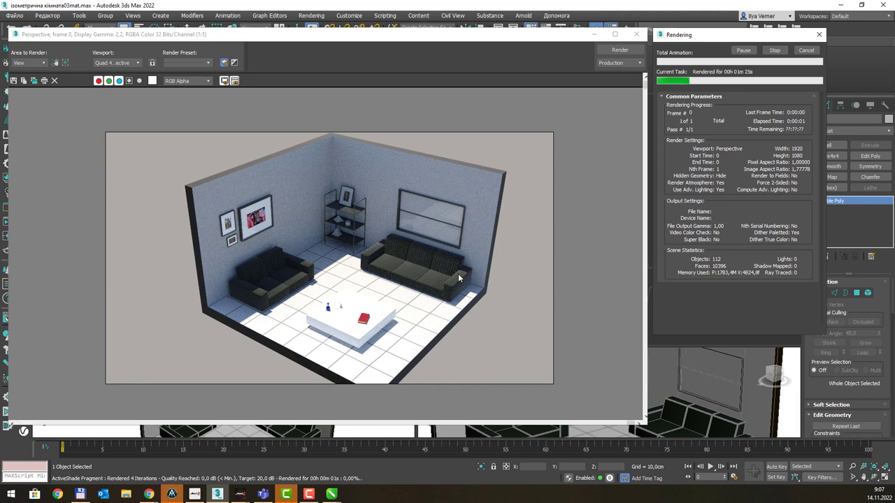
Step: Zoom the frame buffer to 2:1 on the sofa cushions, back to 1:1, then pan the image
scroll(441, 270, up, 3)
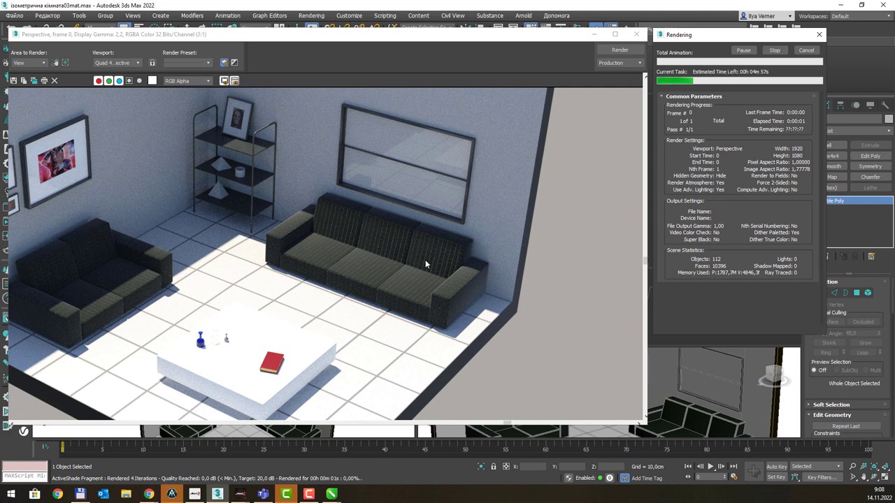
scroll(425, 260, up, 2)
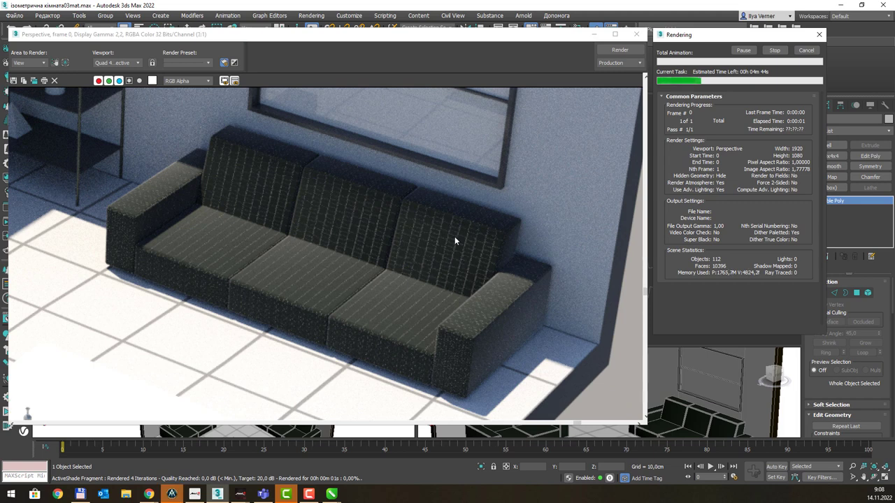
scroll(455, 236, down, 1)
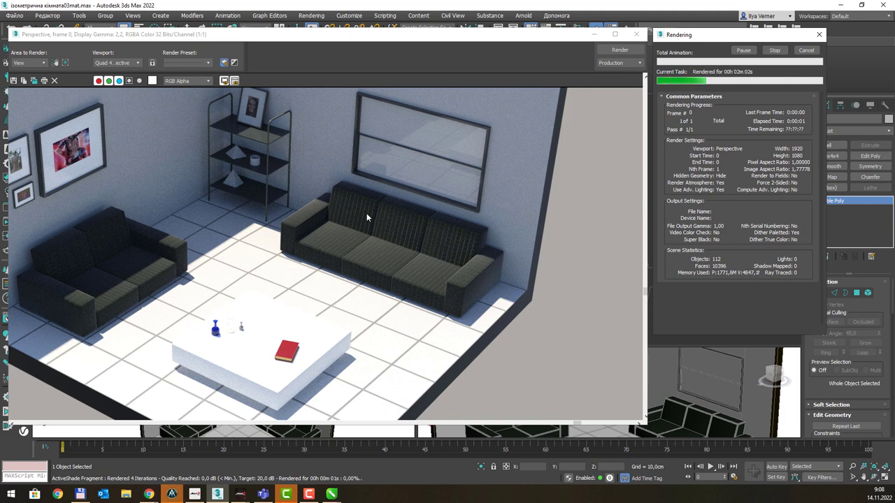
click(297, 200)
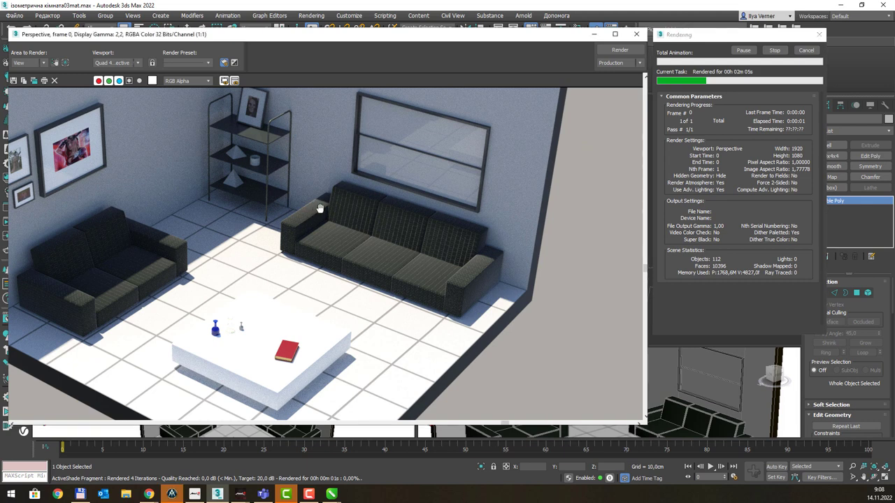